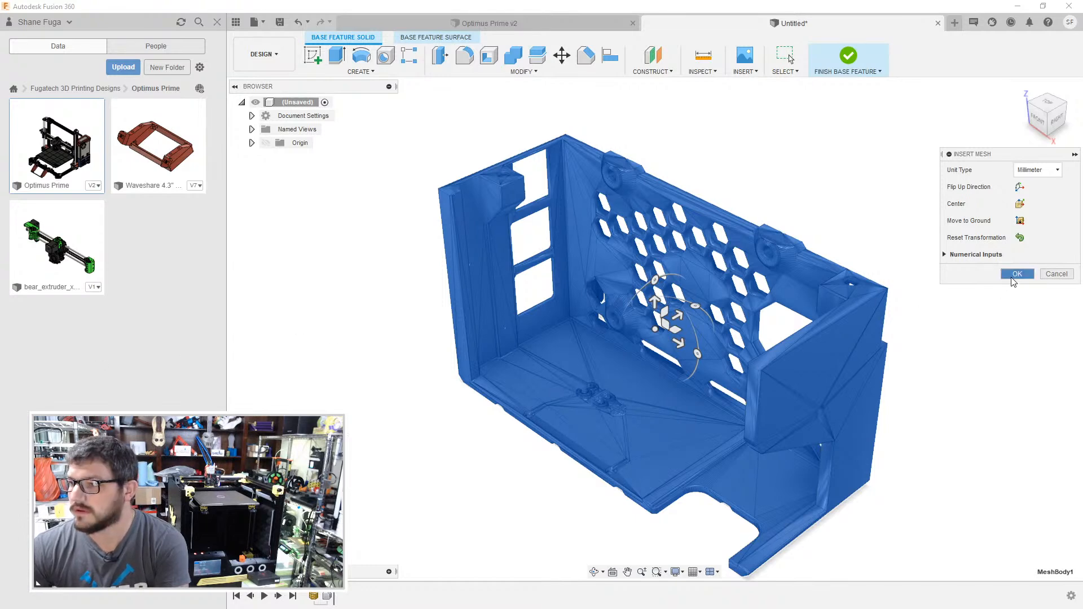
- Insert the enclosure mesh with millimetre as its unit type
left_click(1015, 276)
mouse_move(614, 409)
left_mouse_down()
mouse_move(630, 418)
mouse_move(643, 365)
mouse_move(323, 337)
left_mouse_up()
right_click_drag(321, 332, 321, 333)
key("ctrl+z")
- Convert the inserted mesh to a BRep body and proceed despite its large number of facets
left_click(543, 368)
right_click(543, 368)
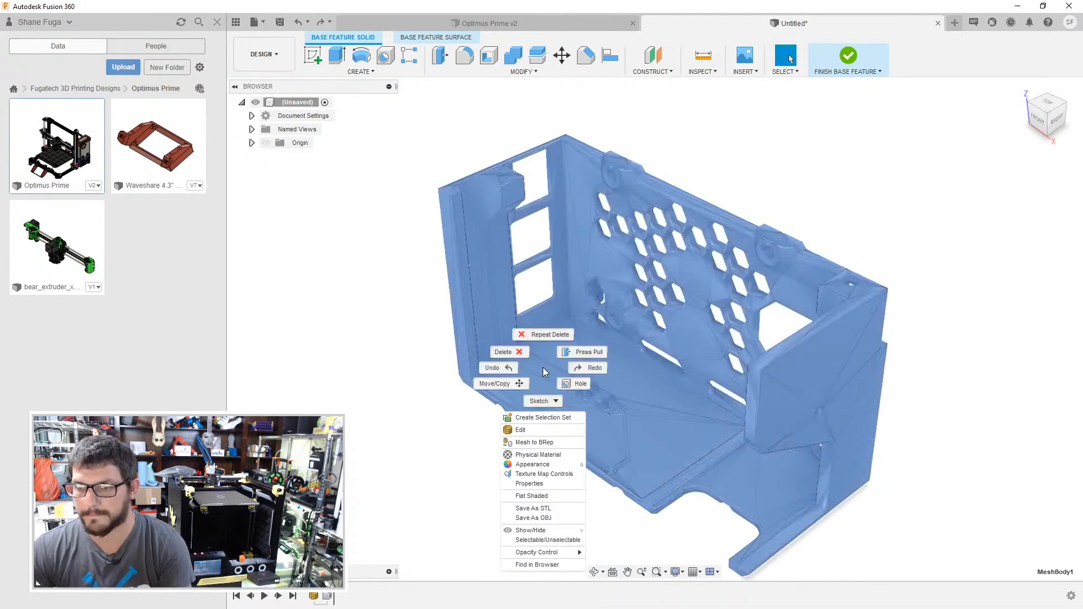
left_click(541, 442)
left_click(1002, 207)
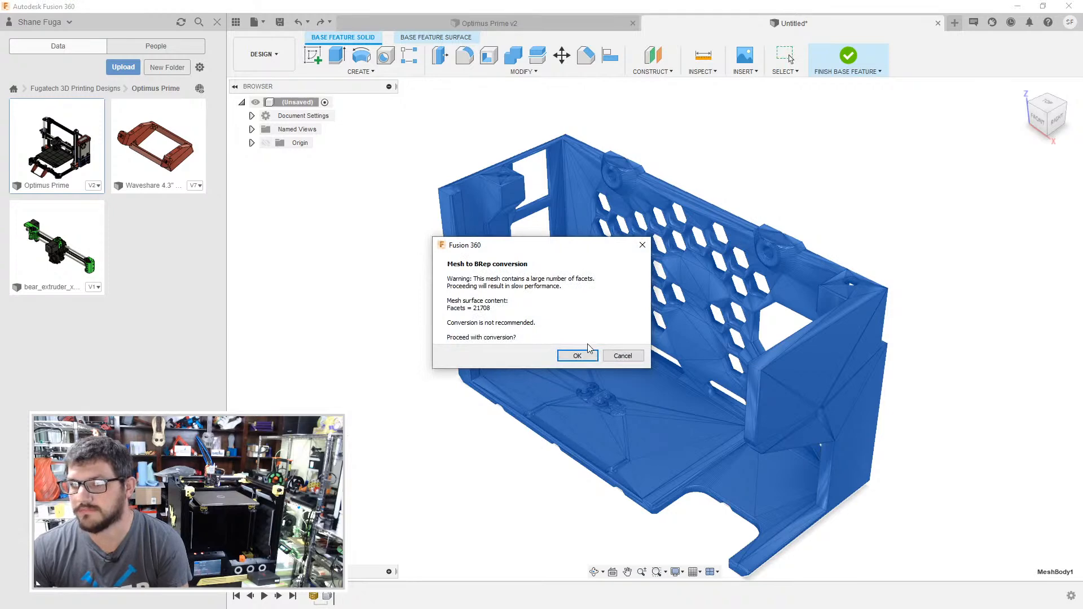
left_click(576, 356)
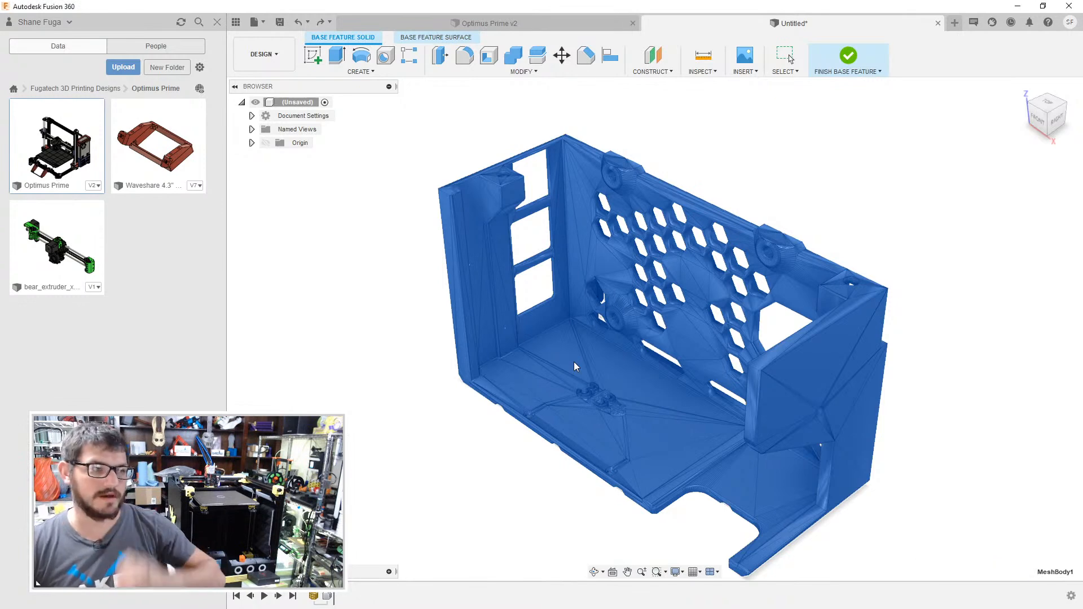
- Hide the data panel and delete a triangular facet on both the inner floor and the solid outer end wall to merge their coplanar faces
left_click(219, 22)
left_click(522, 378)
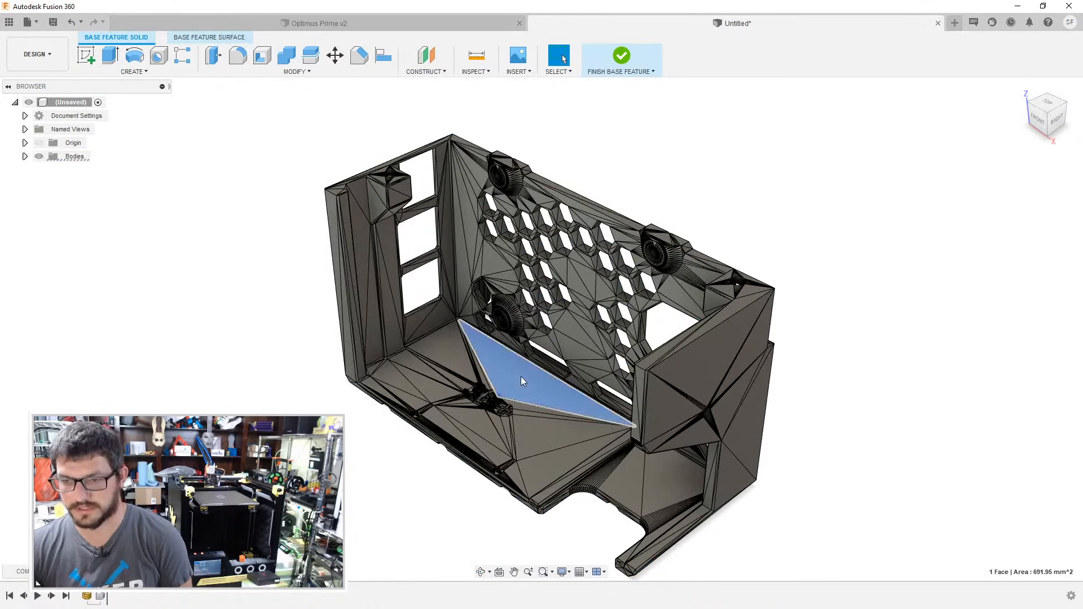
key("Delete")
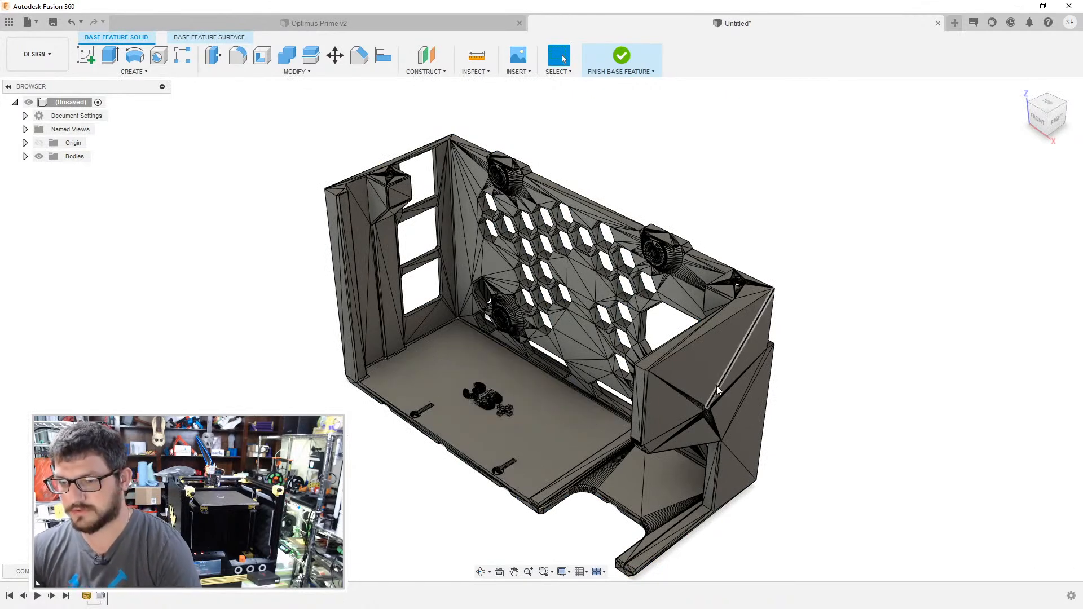
left_click(715, 383)
key("Delete")
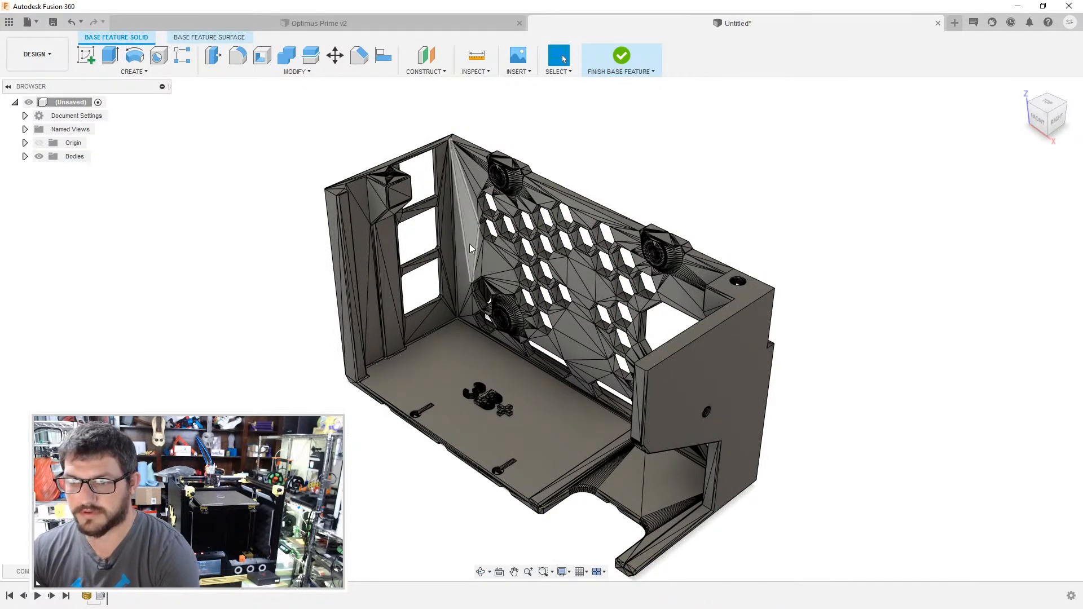
- Delete facets on the inside of the honeycomb wall and on the corner post beside the windows to flatten them
left_click(463, 269)
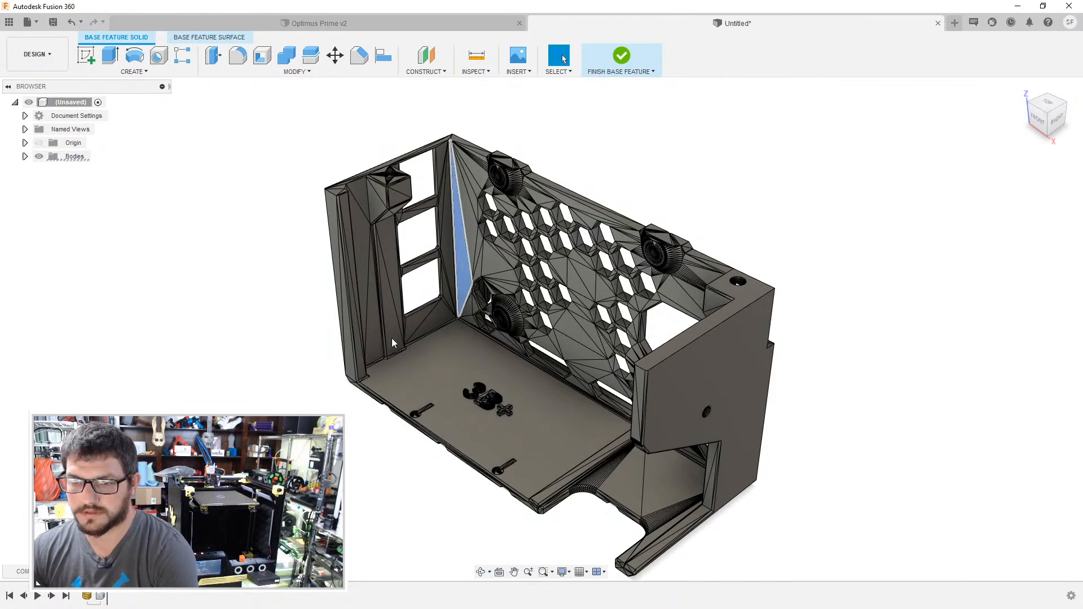
key("Delete")
left_click(359, 231)
key("Delete")
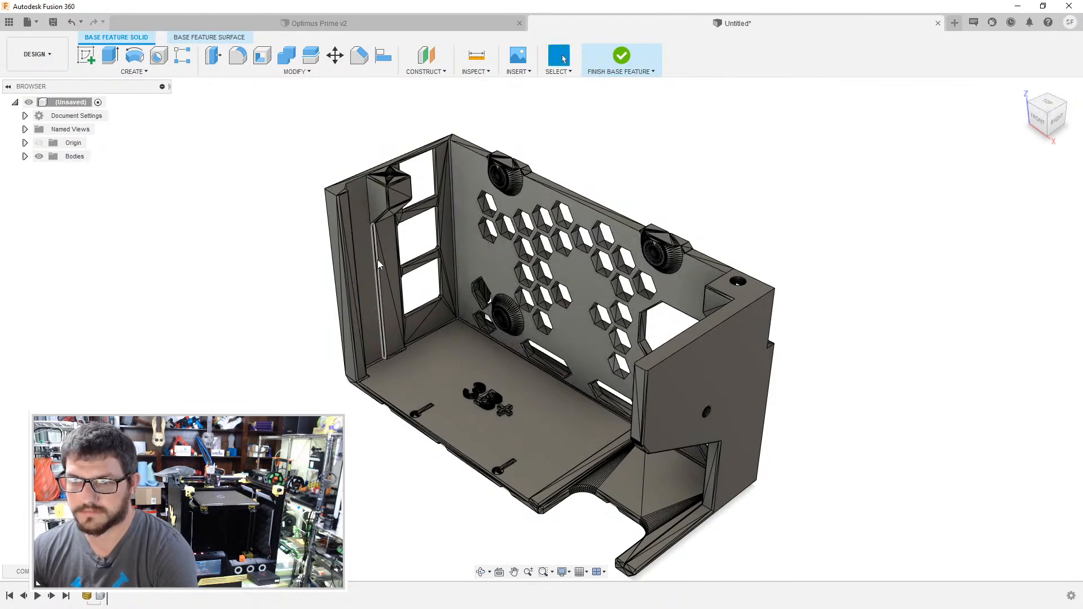
left_click(379, 234)
key("Delete")
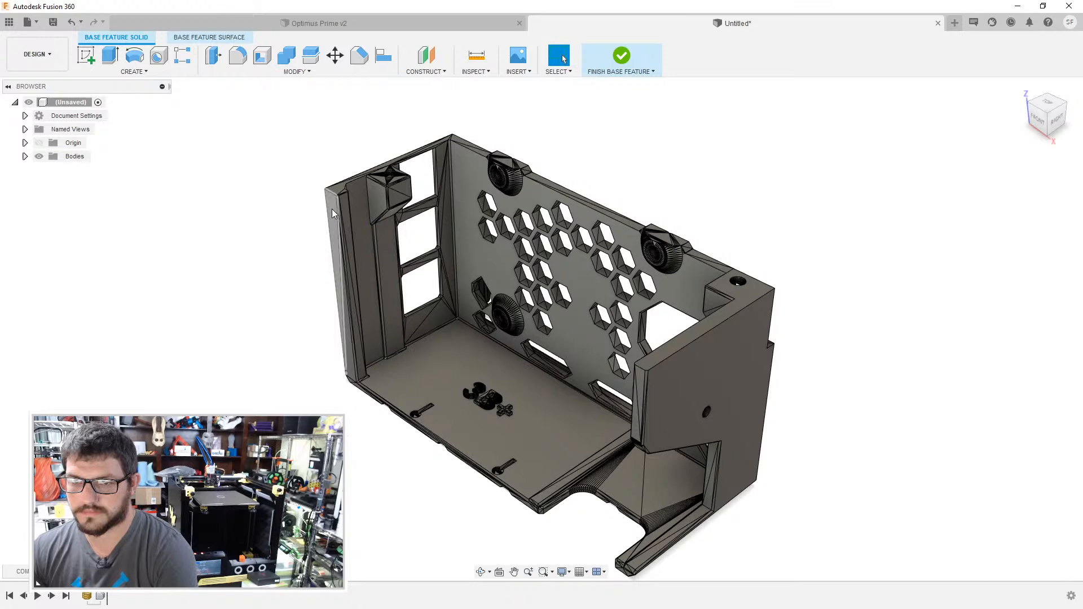
- Delete facets on the inner windowed wall and along the upper edge of the honeycomb wall to merge them into single faces
scroll(458, 250, "up", 3)
left_click(444, 253)
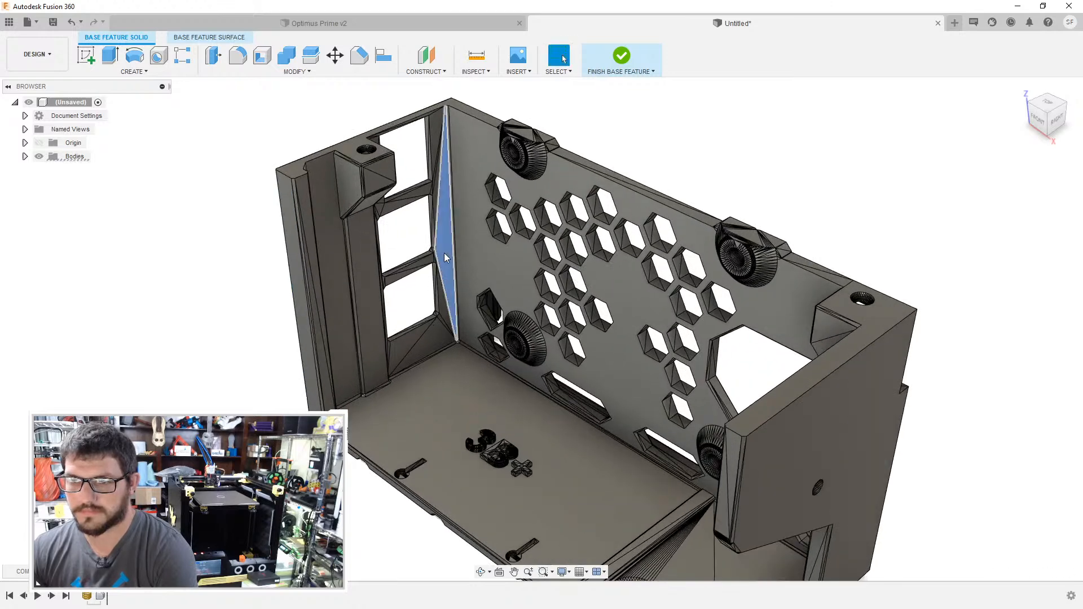
key("Delete")
scroll(565, 159, "up", 2)
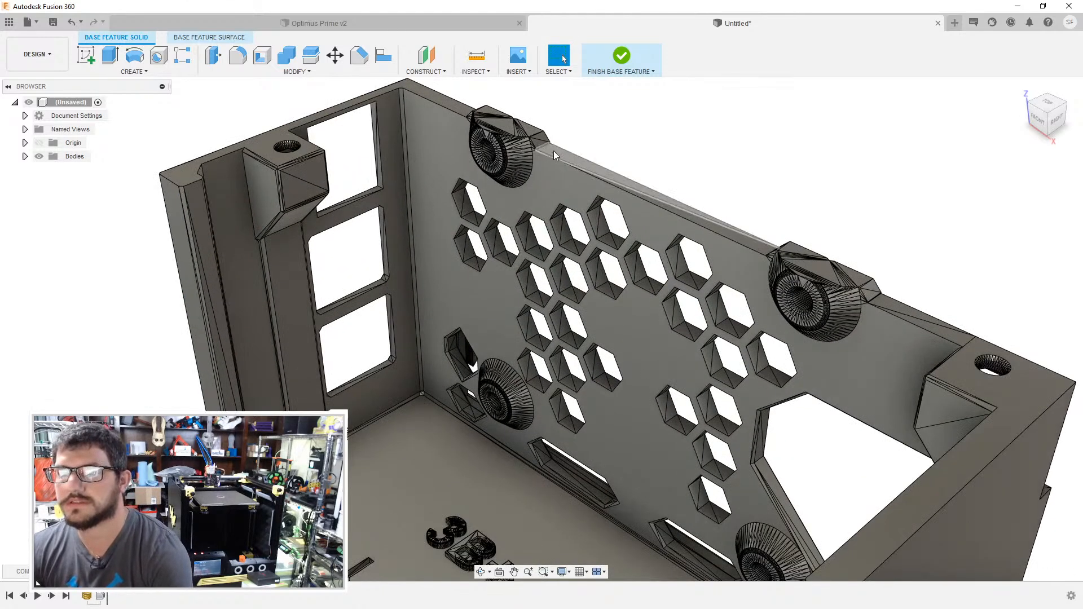
left_click(553, 150)
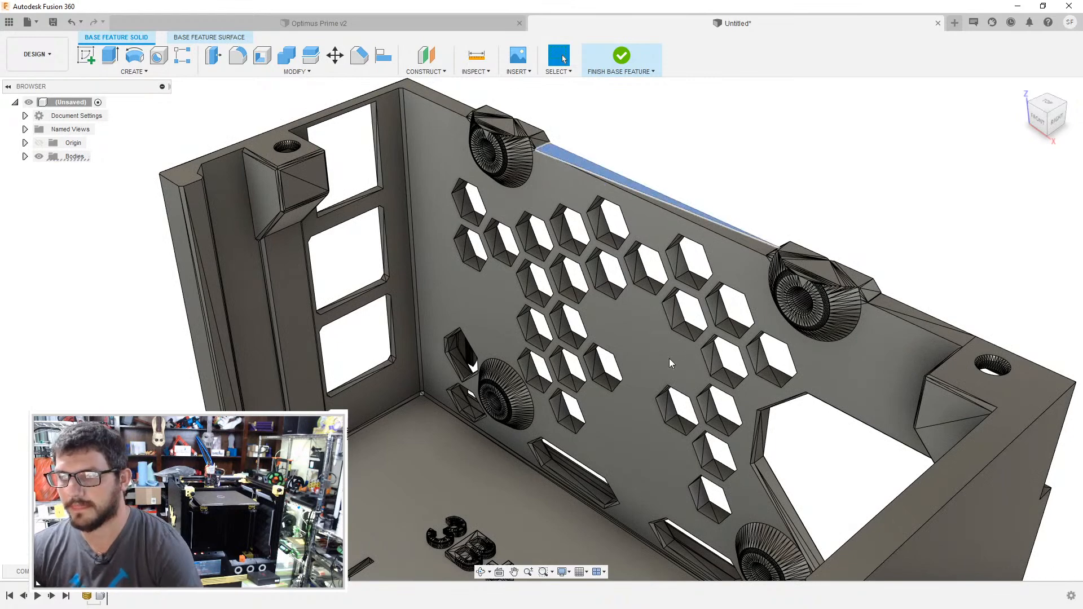
key("Delete")
- Delete facets on the outside of the honeycomb wall and the windowed end wall to merge them into flat faces
scroll(883, 371, "down", 3)
scroll(883, 371, "down", 1)
mouse_move(880, 365)
middle_mouse_down("shift")
mouse_move(798, 314)
mouse_move(844, 337)
mouse_move(781, 364)
mouse_move(813, 403)
mouse_move(800, 363)
mouse_move(815, 489)
mouse_move(703, 516)
middle_mouse_up("shift")
left_click(815, 488)
key("Delete")
left_click(702, 517)
key("Delete")
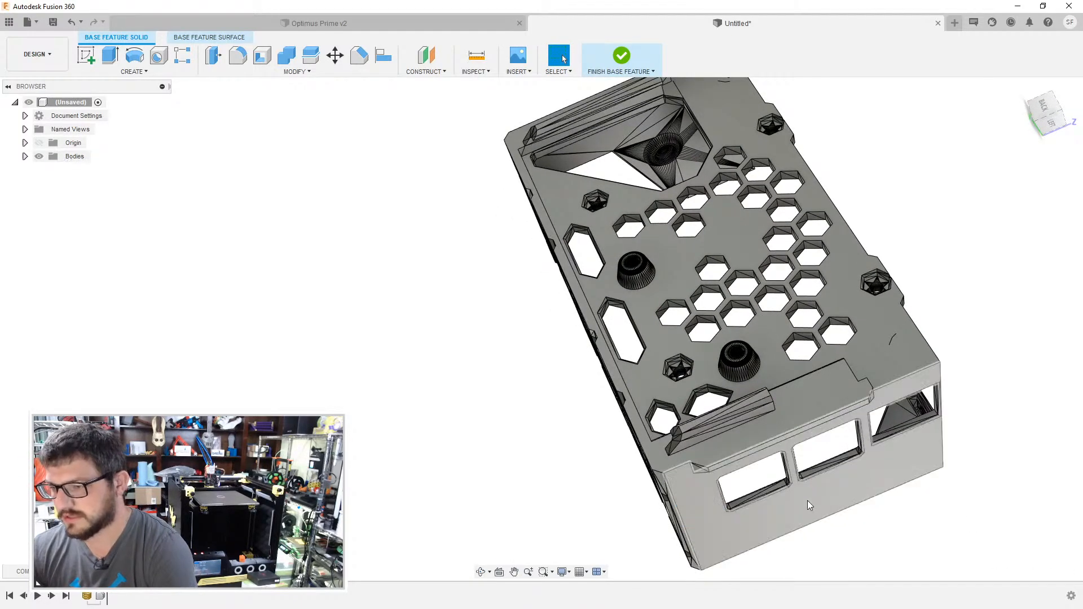
- Delete a facet in each full and partial hexagonal panel on the enclosure's underside to turn every panel into one flat face
middle_click_drag(743, 460, 757, 394, "shift")
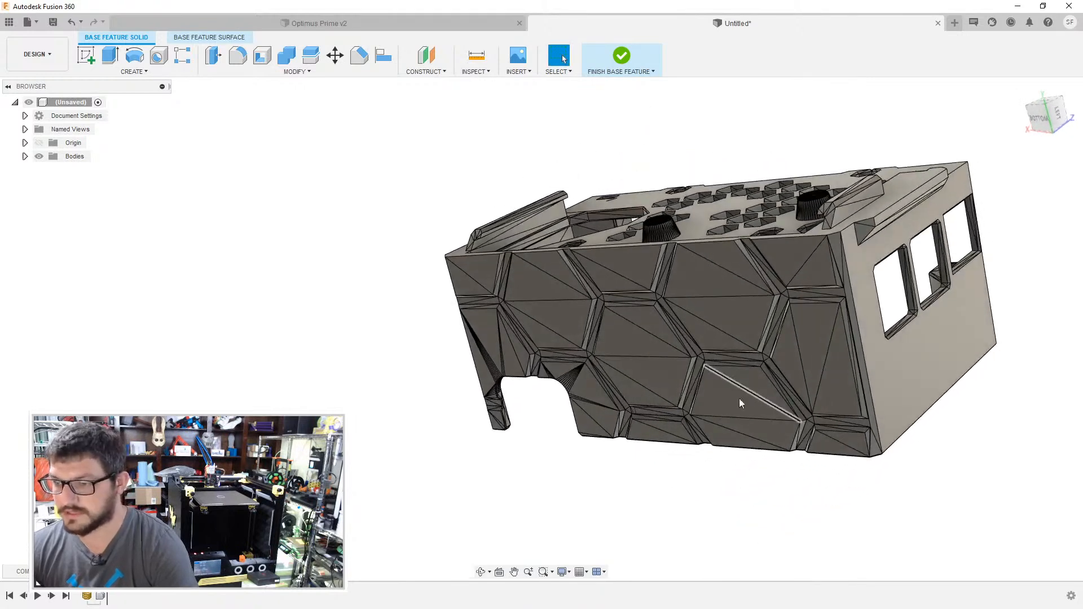
left_click(732, 317)
key("Delete")
left_click(635, 265)
key("Delete")
left_click(519, 282)
key("Delete")
left_click(484, 269)
key("Delete")
left_click(482, 324)
key("Delete")
left_click(620, 350)
key("Delete")
left_click(588, 387)
key("Delete")
left_click(824, 332)
key("Delete")
left_click(852, 443)
key("Delete")
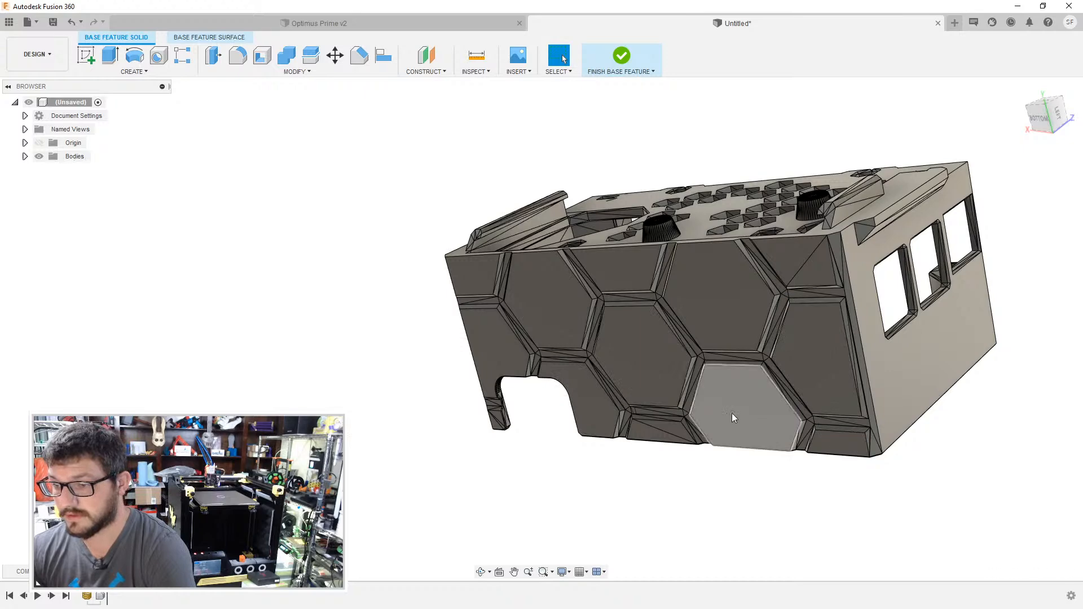
left_click(647, 428)
key("Delete")
- Delete a facet on the strips running between the underside's hexagonal panels to merge them into one face
scroll(554, 368, "up", 7)
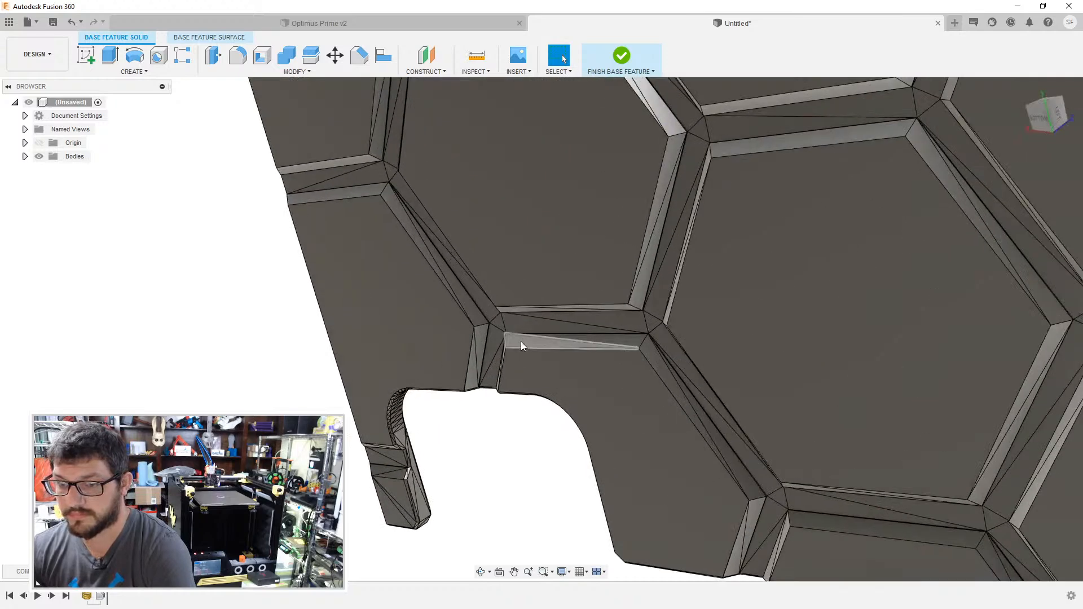
left_click(483, 333)
key("Delete")
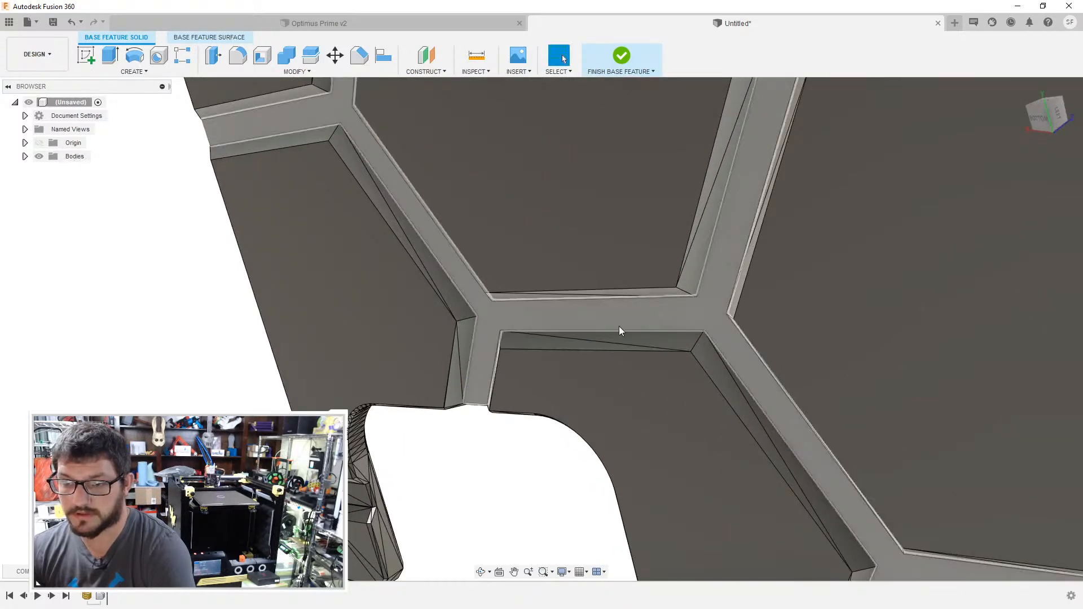
- Delete the split facets on the bevelled edges of the hexagonal panels around the rounded cutout
left_click(526, 347)
key("Delete")
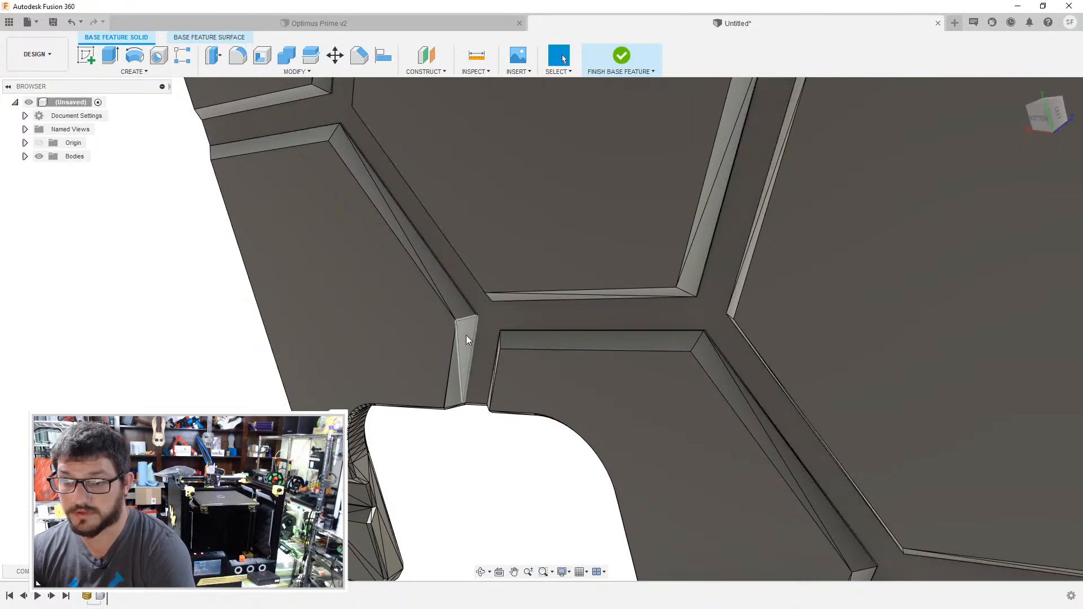
left_click(466, 335)
key("Delete")
left_click(459, 312)
key("Delete")
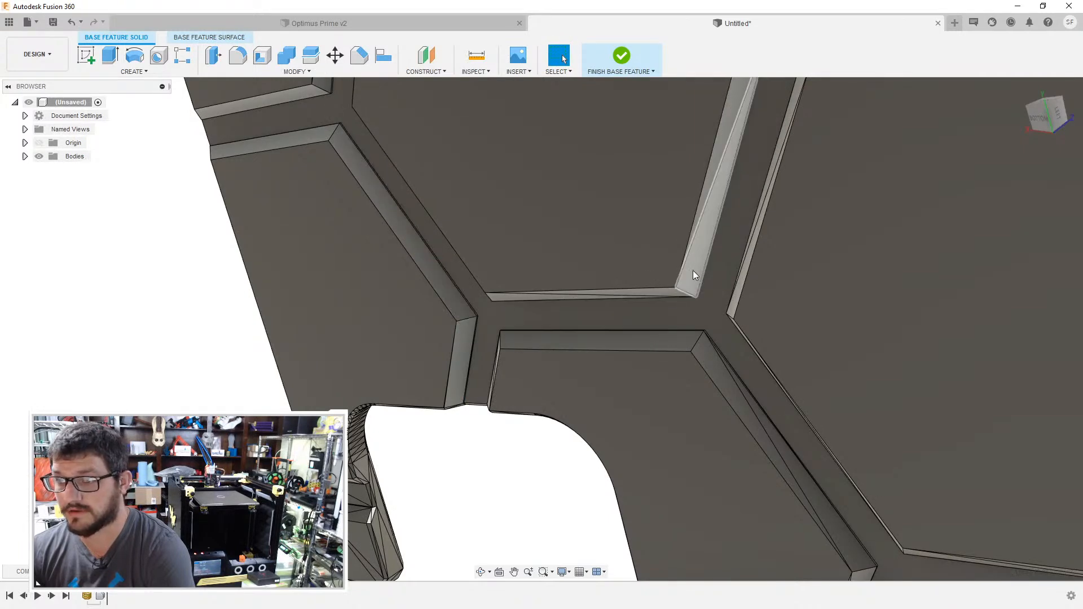
left_click(716, 378)
key("Delete")
- Delete the split facets on the bevels between the cutout panel and the small trapezoidal panel along the underside's outer edge
middle_click_drag(790, 459, 650, 303)
scroll(650, 303, "up", 1)
left_click(656, 351)
key("Delete")
left_click(725, 297)
key("Delete")
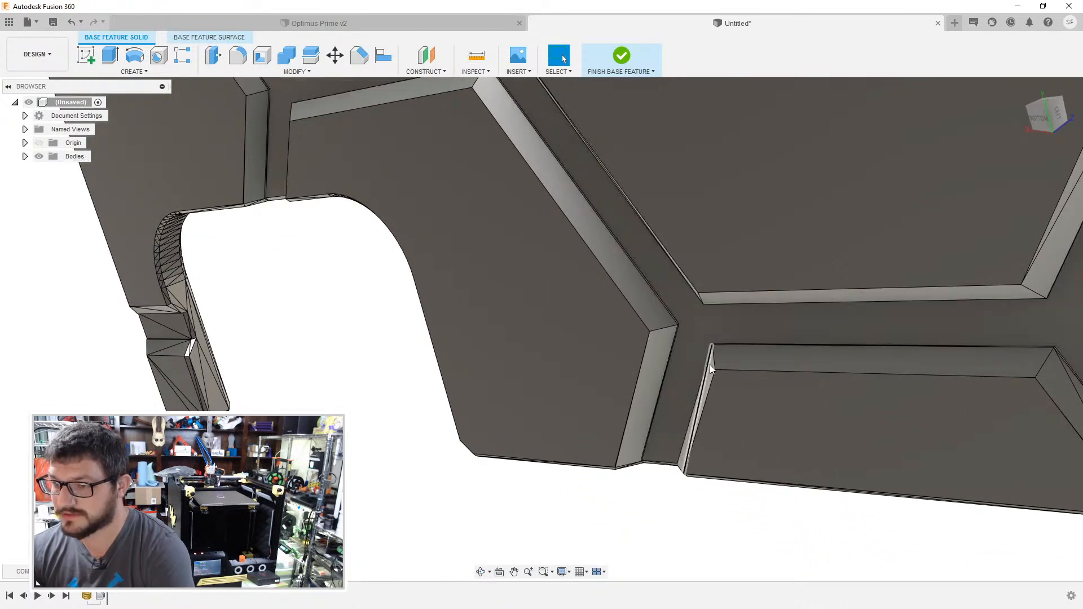
scroll(711, 369, "up", 1)
left_click(712, 371)
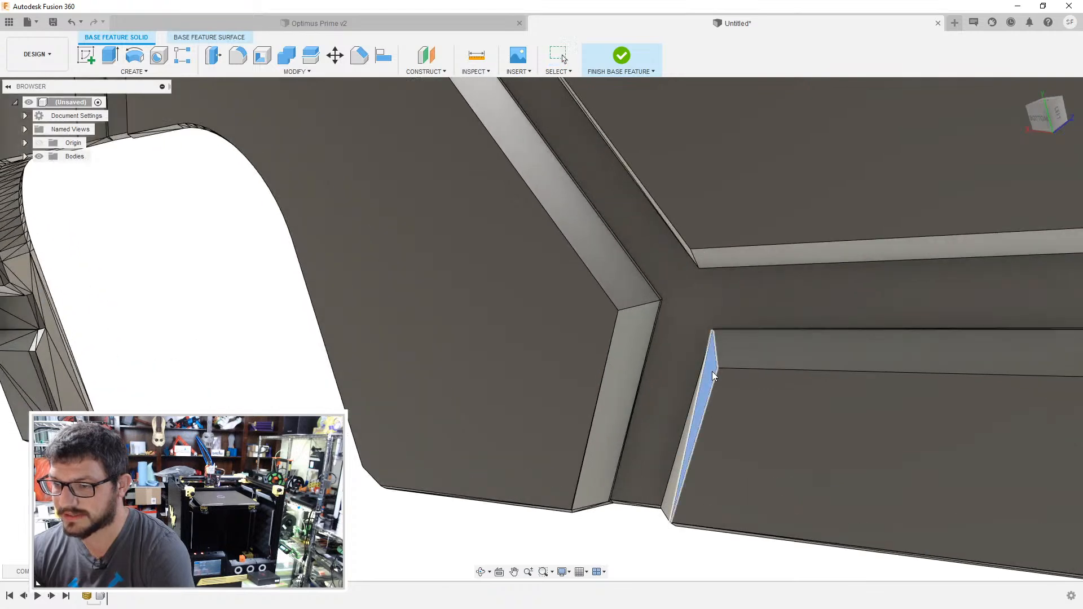
key("Delete")
scroll(711, 371, "down", 2)
left_click(893, 374)
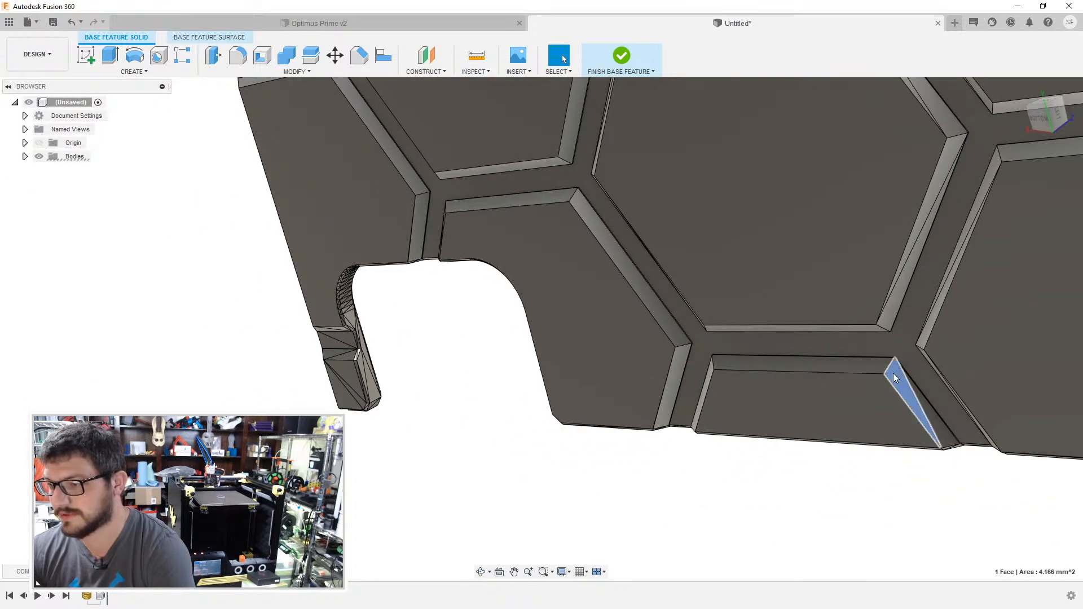
key("Delete")
- Delete the triangular facets on the narrow arm beside the rounded cutout to merge its faces
scroll(373, 367, "up", 2)
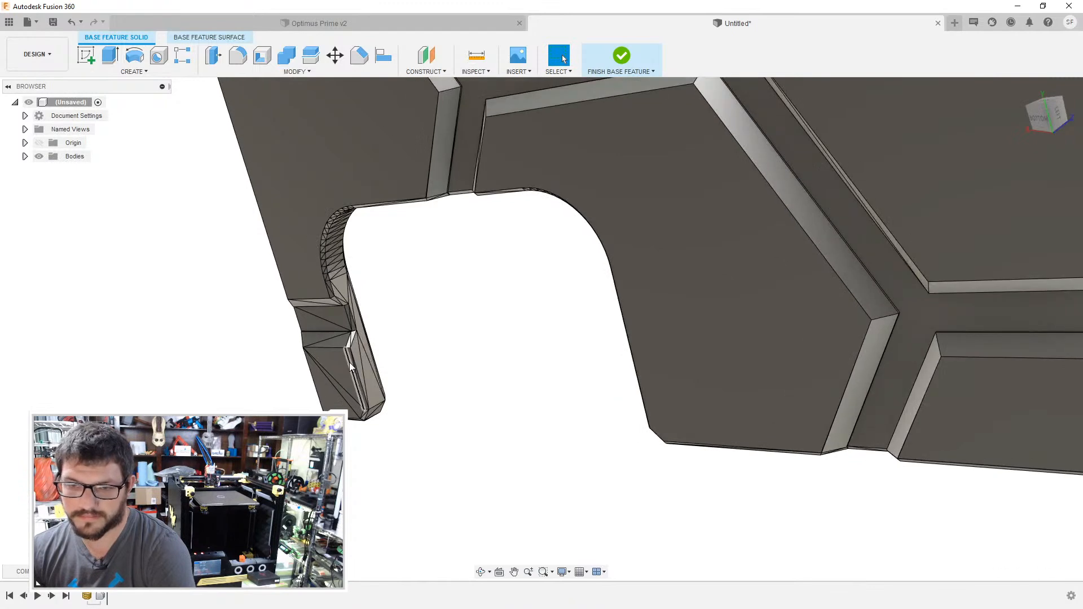
left_click(338, 364)
key("Delete")
scroll(326, 318, "up", 2)
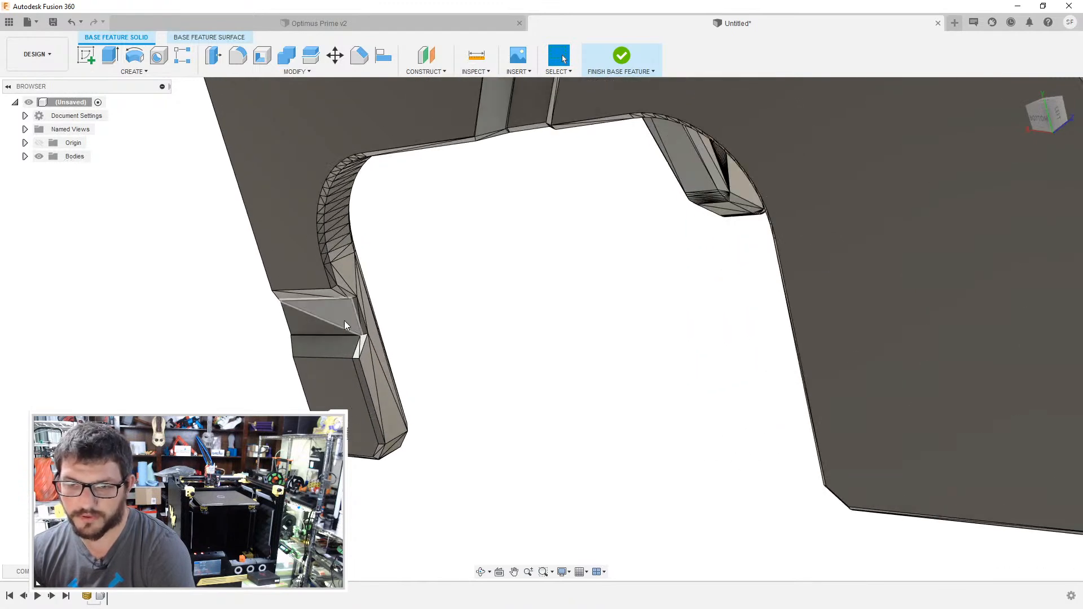
key("Delete")
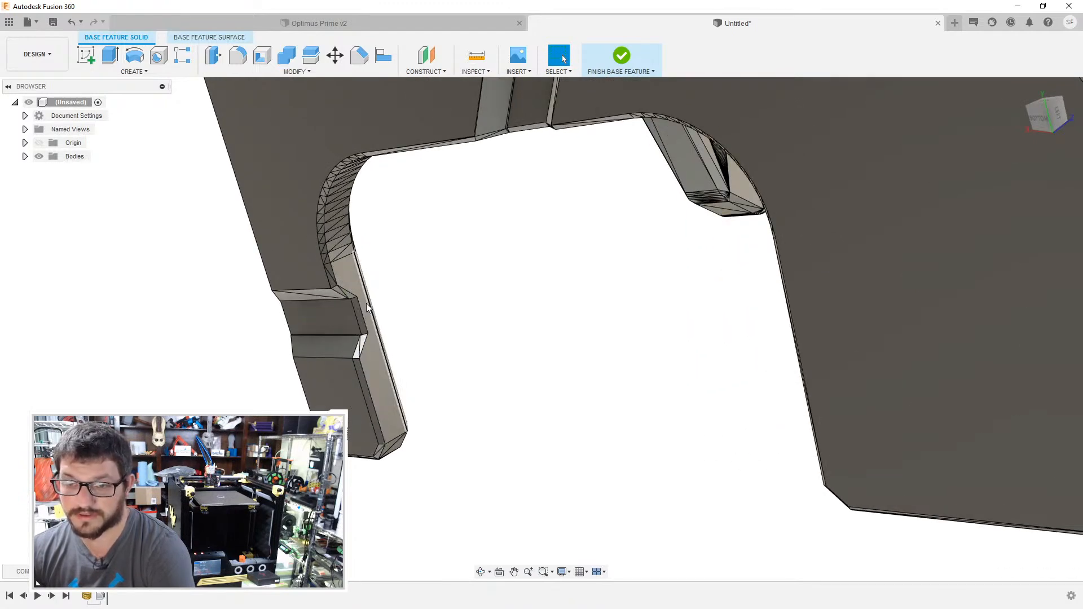
- Delete the split facets on the bevels of the central hexagonal panels on the underside
scroll(368, 361, "down", 1)
scroll(468, 296, "down", 6)
scroll(770, 192, "down", 1)
middle_click_drag(772, 189, 585, 292)
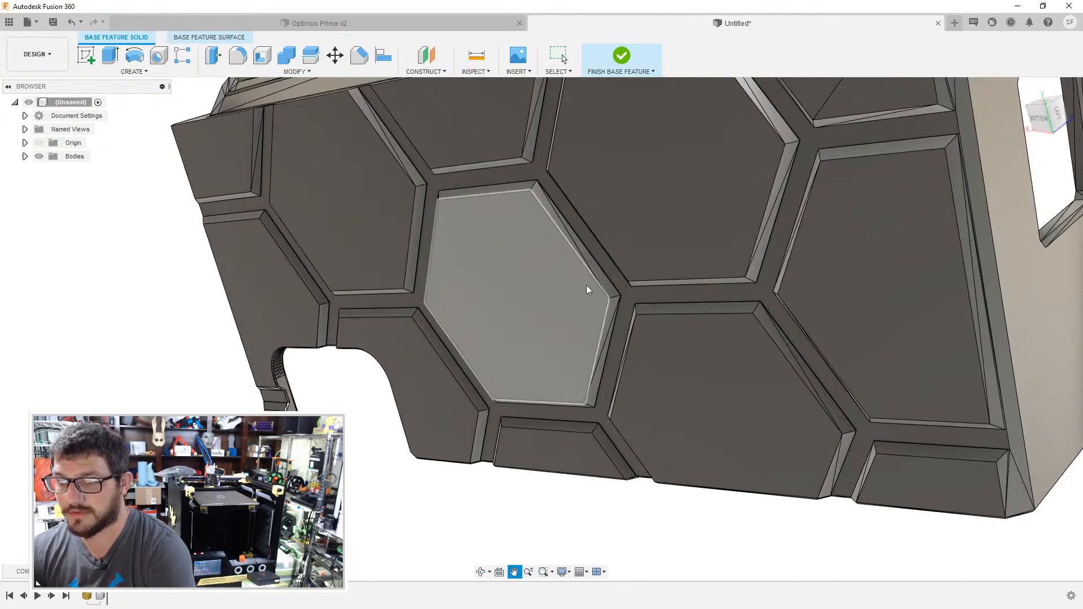
scroll(587, 293, "up", 1)
left_click(616, 299)
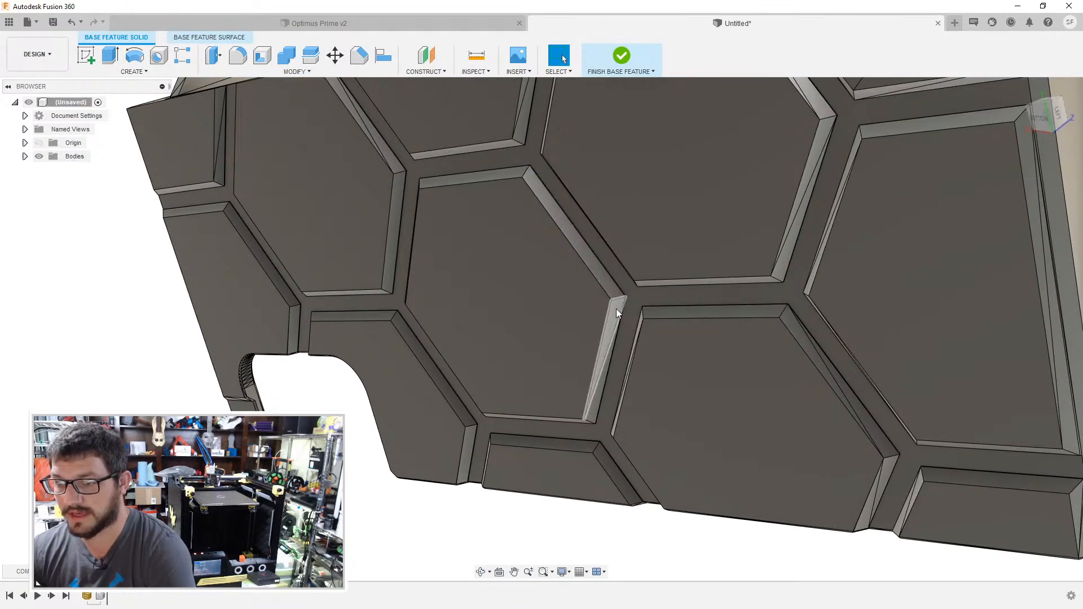
key("Delete")
left_click(787, 322)
key("Delete")
left_click(784, 267)
key("Delete")
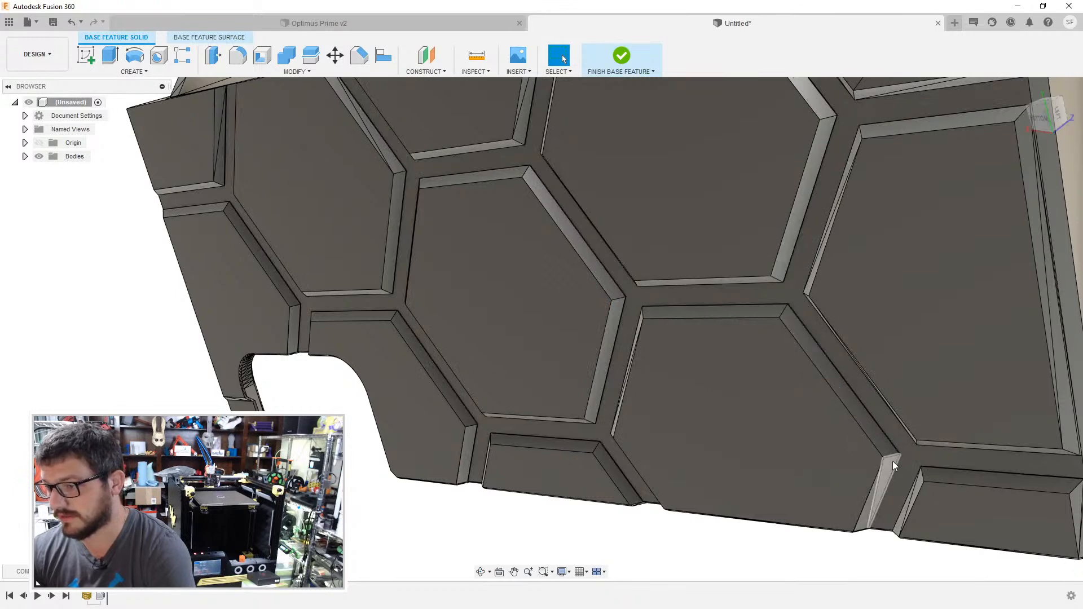
- Delete the split bevel facets on the underside panels nearest the corner with the windowed wall
scroll(919, 480, "up", 5)
left_click(920, 480)
key("Delete")
scroll(906, 448, "down", 4)
middle_click_drag(912, 412, 655, 392)
left_click(800, 490)
key("Delete")
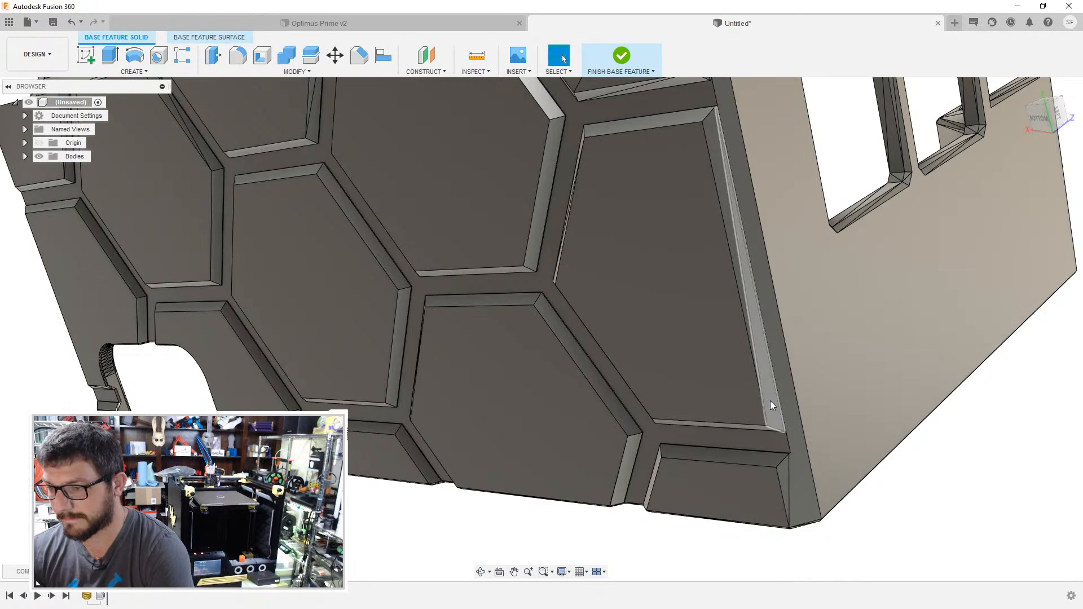
left_click(785, 474)
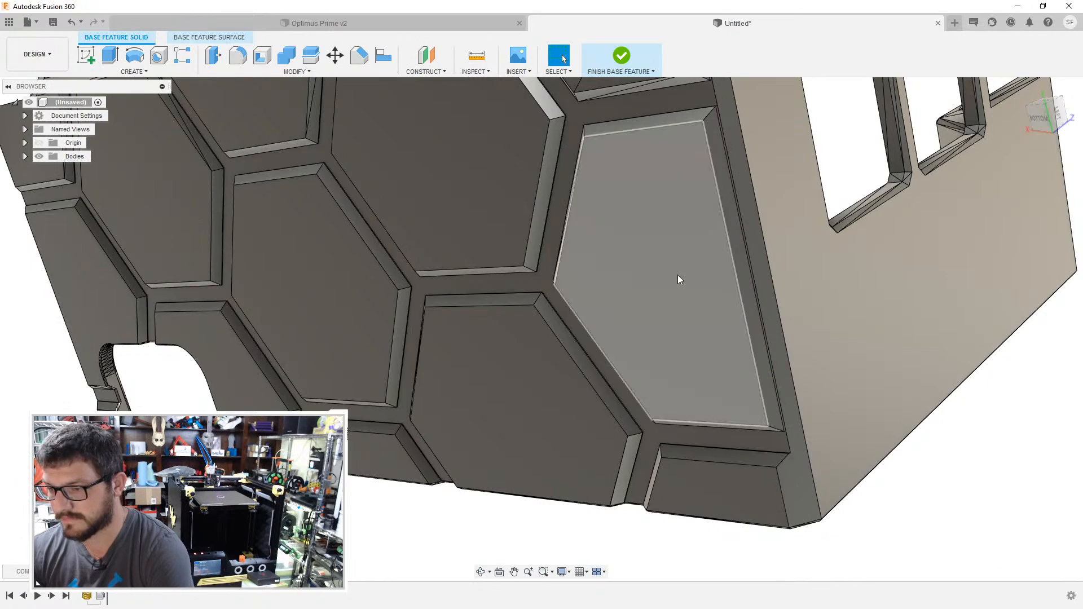
- Delete the leftover facets on the strip and bevel of the corner panel where the underside meets the honeycomb and windowed walls
middle_click_drag(676, 274, 728, 310, "shift")
left_click(784, 339)
key("Delete")
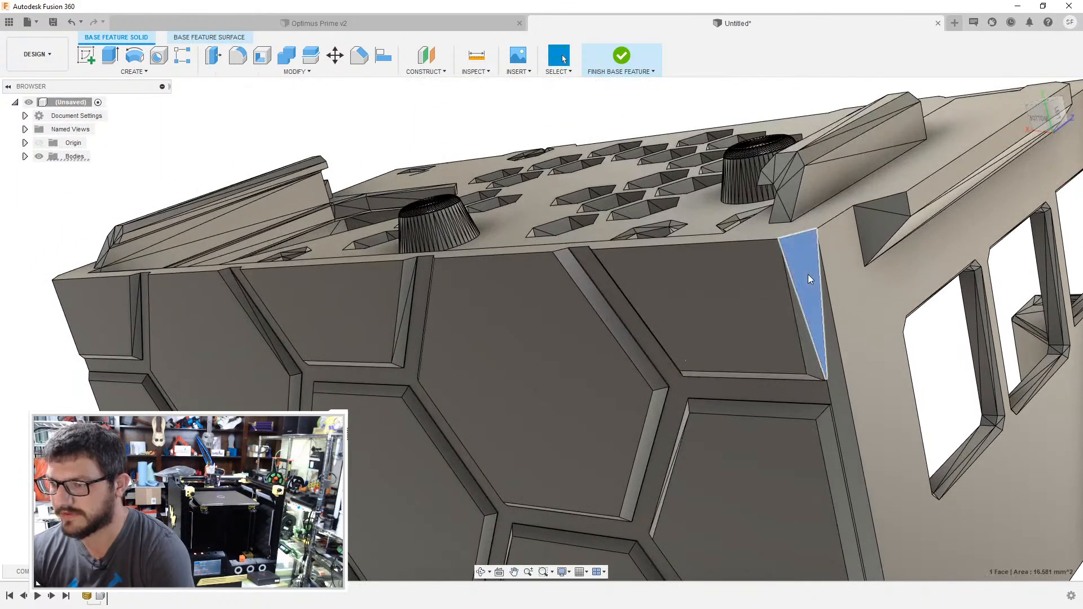
scroll(793, 261, "up", 3)
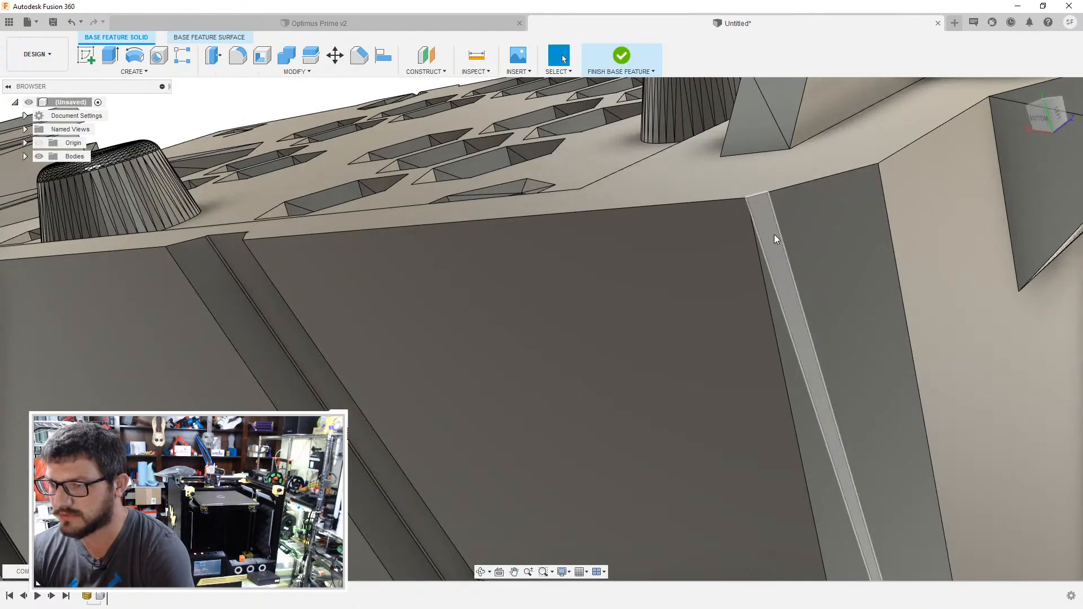
scroll(804, 316, "down", 3)
left_click(807, 353)
key("Delete")
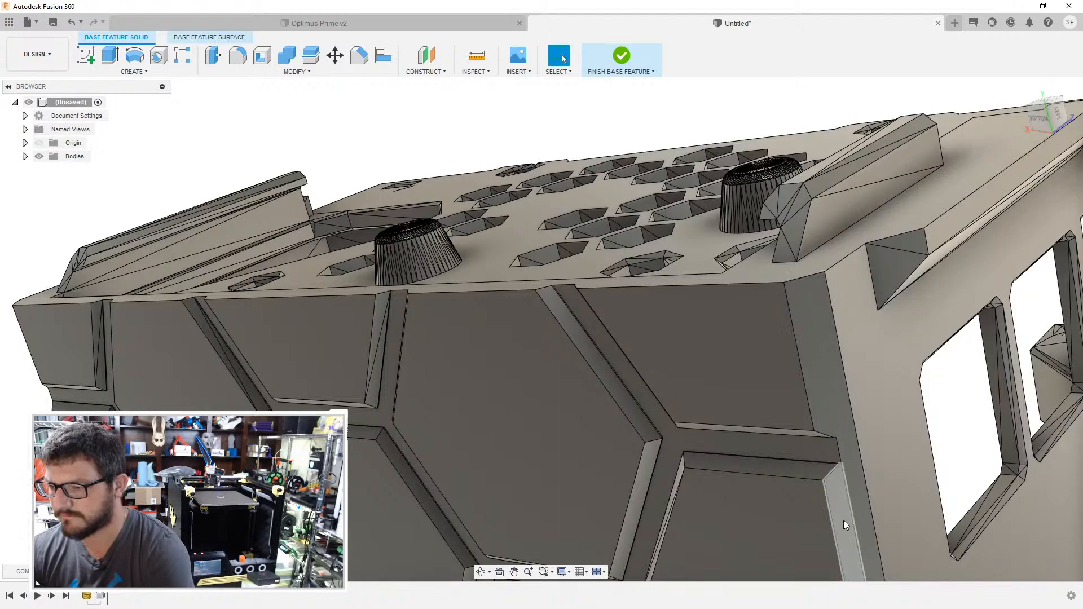
- Delete the split bevel facets on the hexagonal panels along the edge shared with the honeycomb wall
scroll(835, 486, "down", 3)
middle_click_drag(837, 502, 774, 335, "shift")
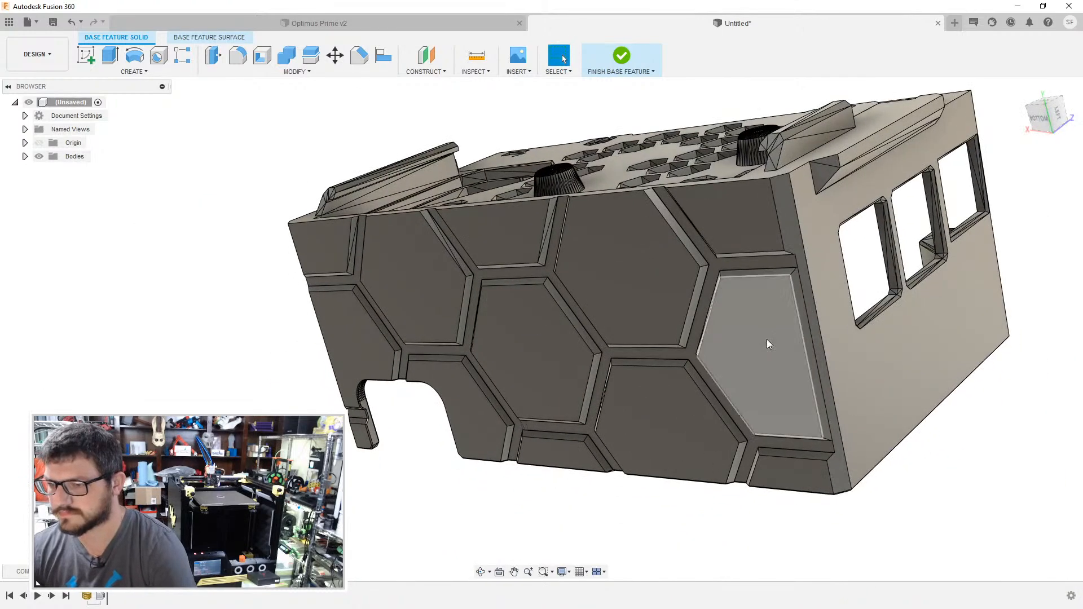
key("a")
scroll(517, 235, "up", 3)
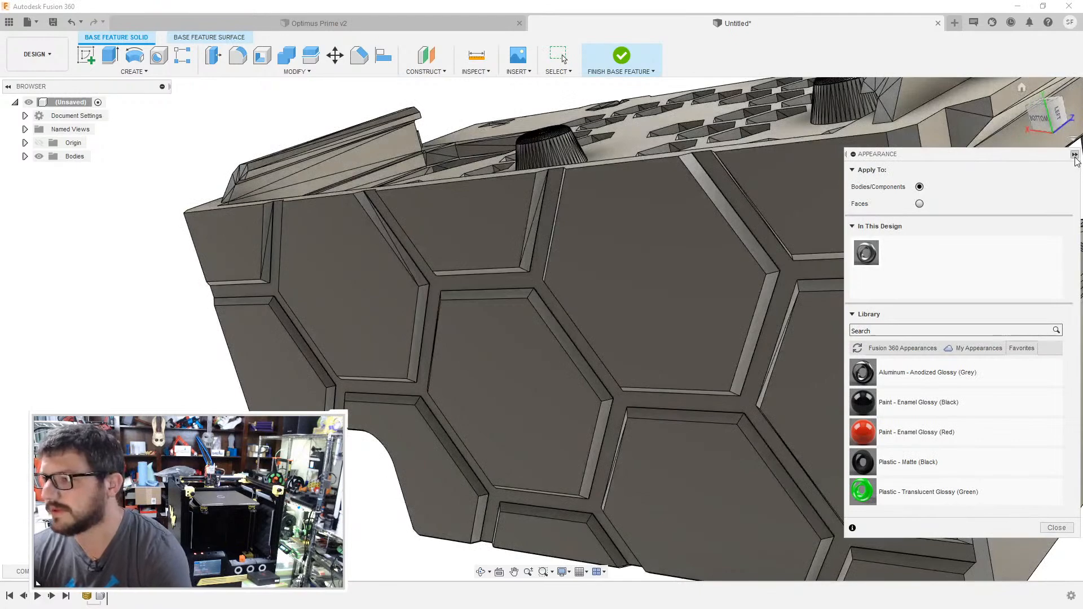
left_click(1075, 154)
scroll(640, 260, "up", 4)
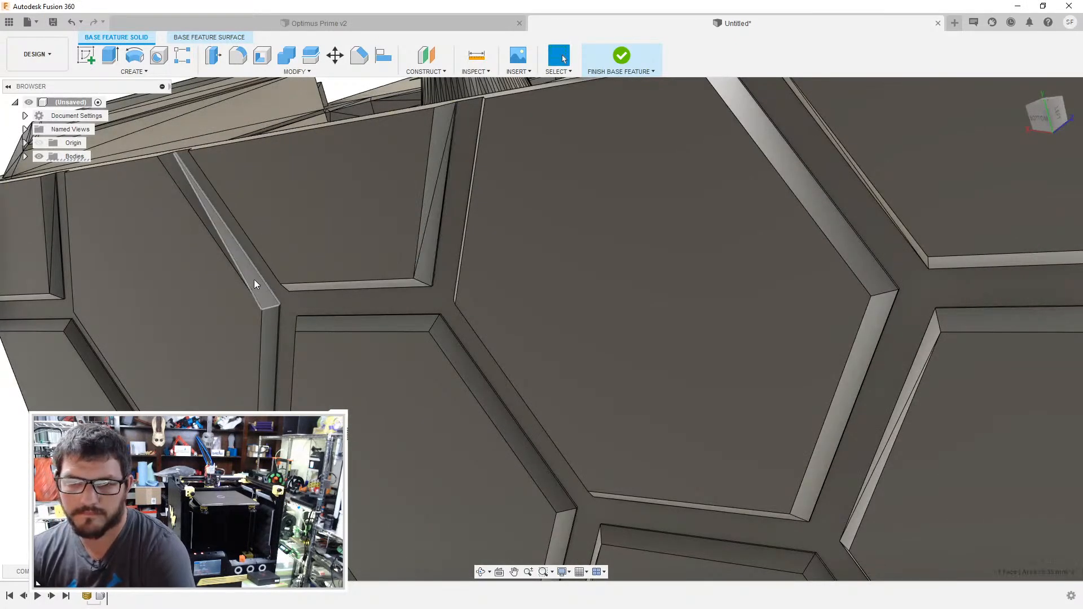
left_click(429, 275)
middle_click_drag(425, 263, 322, 229, "shift")
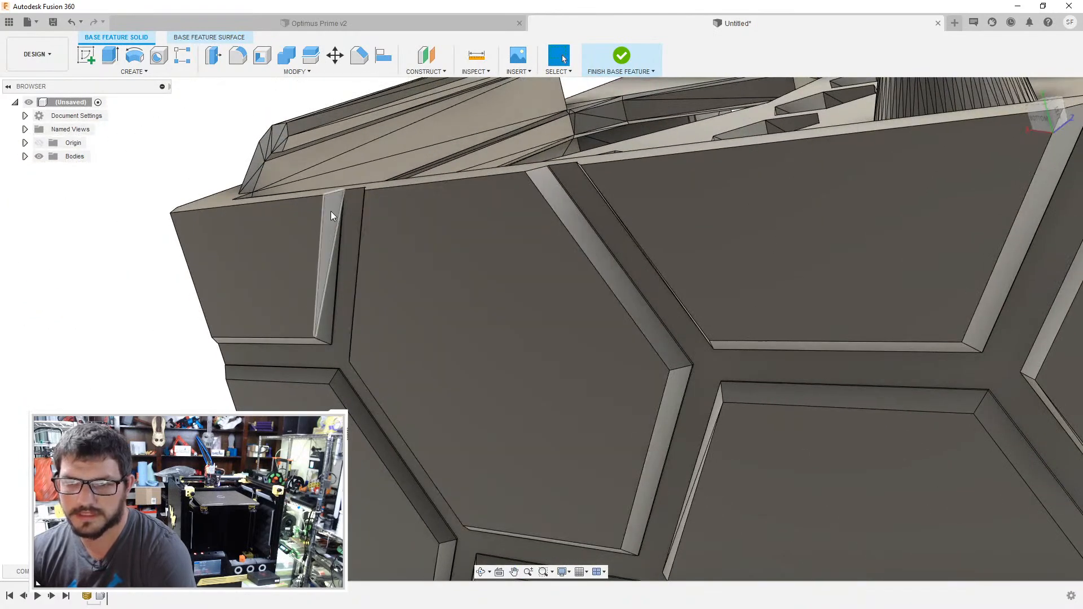
- Delete the triangular facets on the large inner wall faces of the enclosure, including the wall with the rounded cutout
middle_click_drag(394, 139, 480, 174, "shift")
left_click(869, 456)
key("Delete")
left_click(914, 334)
key("Delete")
left_click(493, 273)
key("Delete")
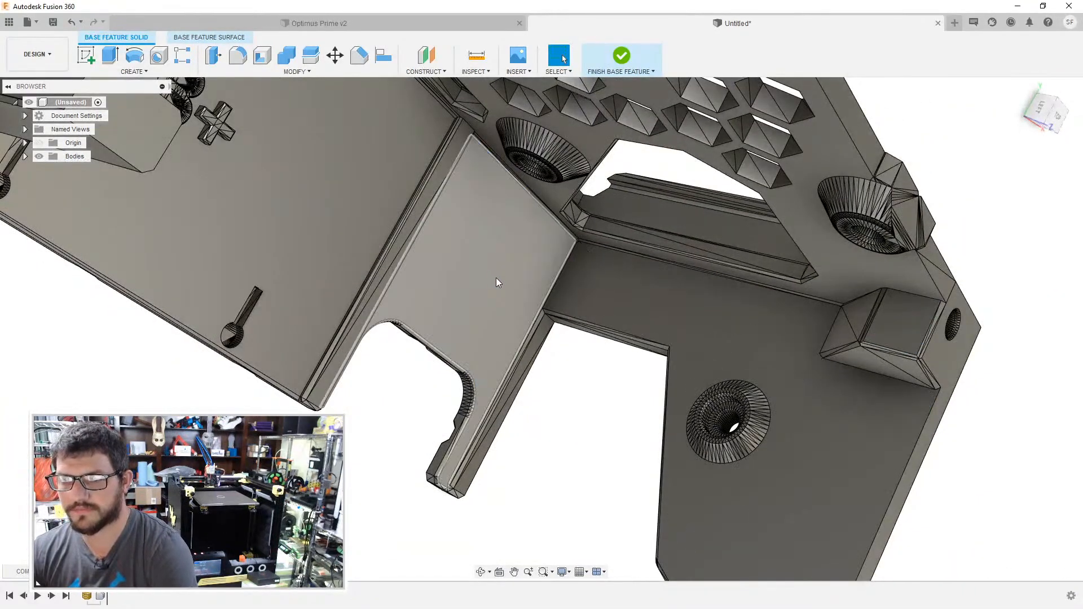
- Delete the split facets on the long inner step between the keyhole wall and the rounded cutout wall
scroll(495, 277, "down", 4)
middle_click_drag(494, 276, 422, 202, "shift")
scroll(426, 204, "up", 5)
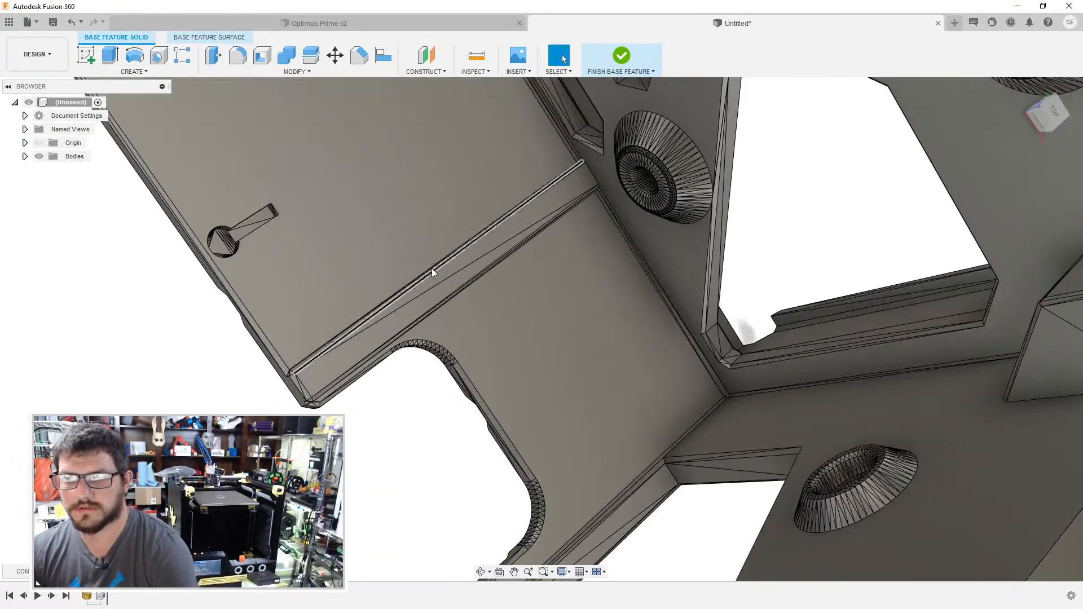
left_click(355, 348)
key("Delete")
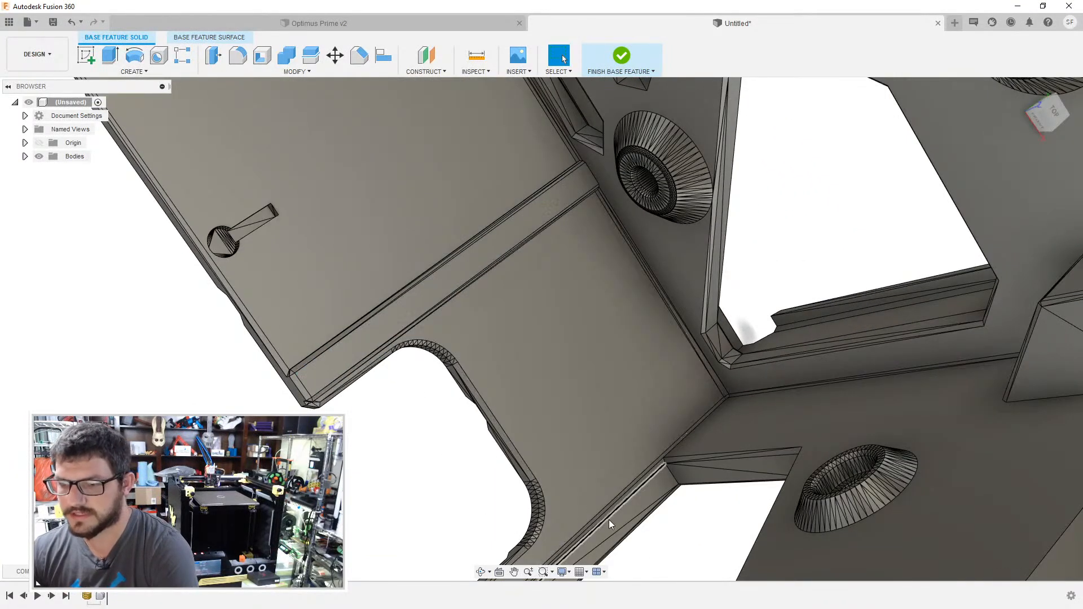
- Delete the leftover triangular facets on the inner strips bordering the rounded cutout wall and the adjoining wall
middle_click_drag(607, 525, 620, 364)
left_click(620, 366)
key("Delete")
left_click(756, 489)
key("Delete")
left_click(703, 300)
middle_click_drag(703, 299, 587, 272, "shift")
key("Delete")
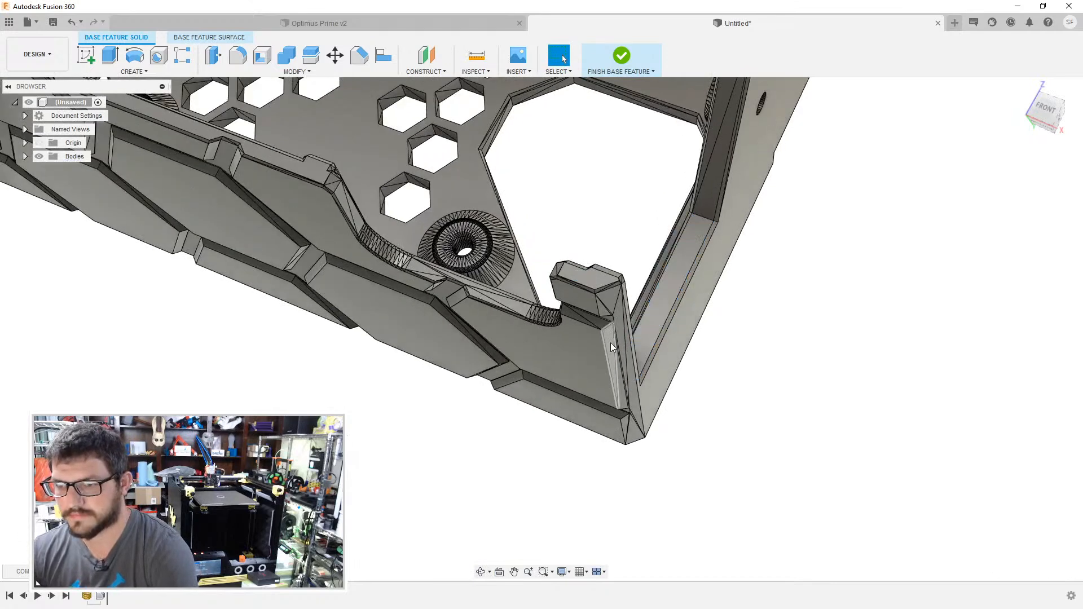
- Delete the split bevel facets on the outer corner panel beside the narrow arm of the rounded cutout
scroll(436, 307, "up", 2)
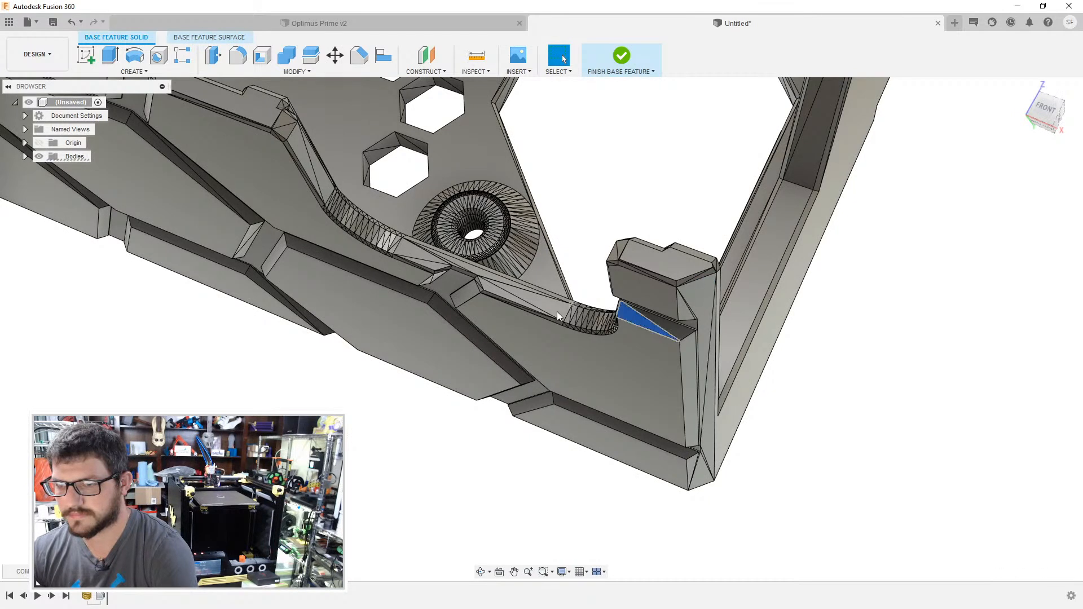
scroll(560, 312, "down", 2)
scroll(560, 312, "down", 5)
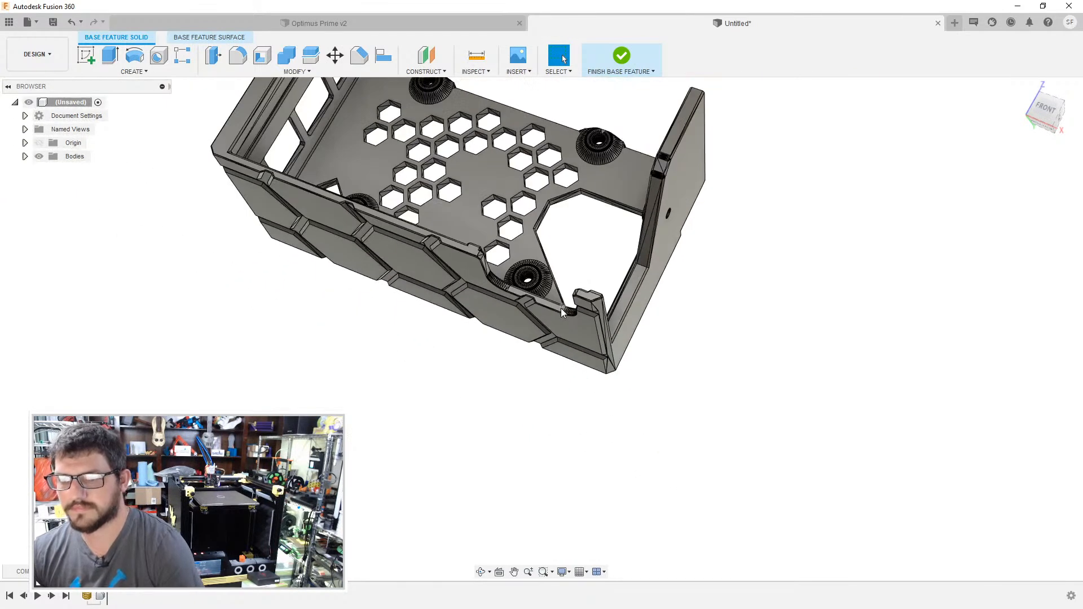
middle_click_drag(561, 312, 507, 192, "shift")
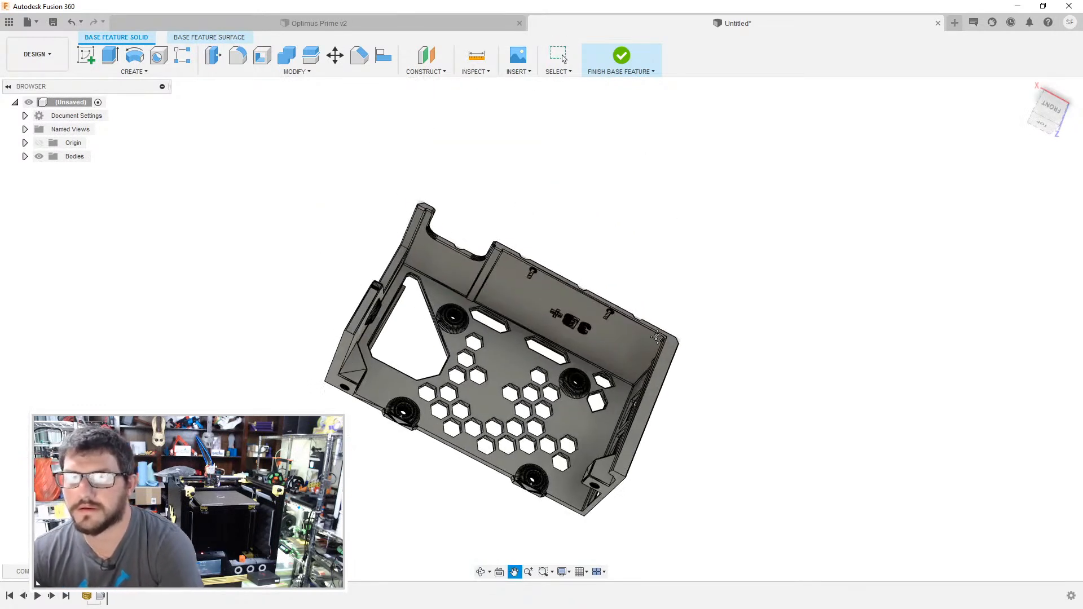
- Insert the mesh file Raspberry_Cover_P3B+.stl into the design
left_click(528, 72)
left_click(542, 120)
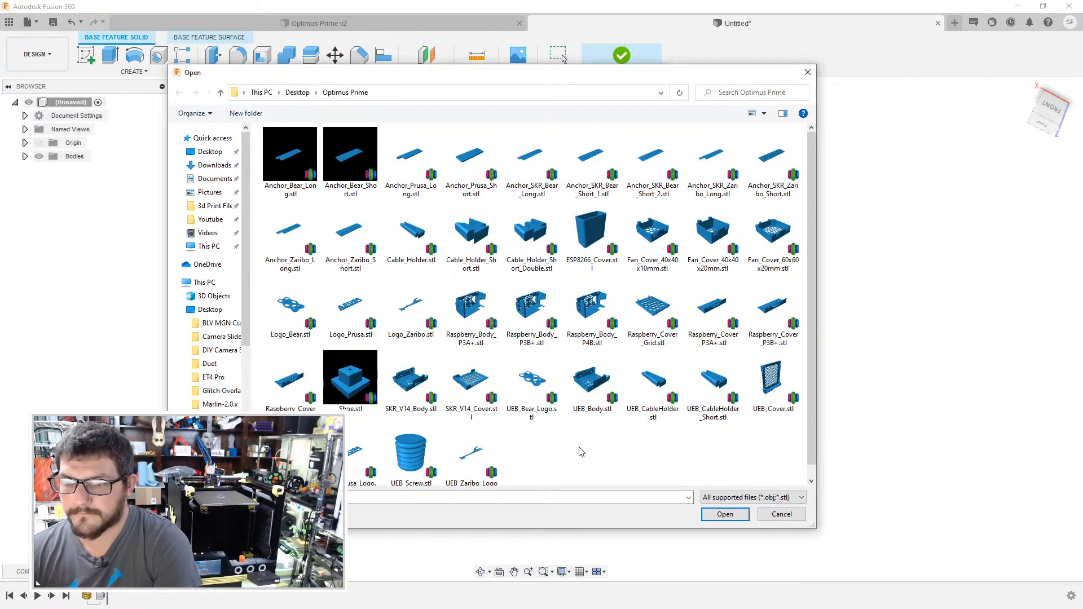
scroll(581, 452, "down", 1)
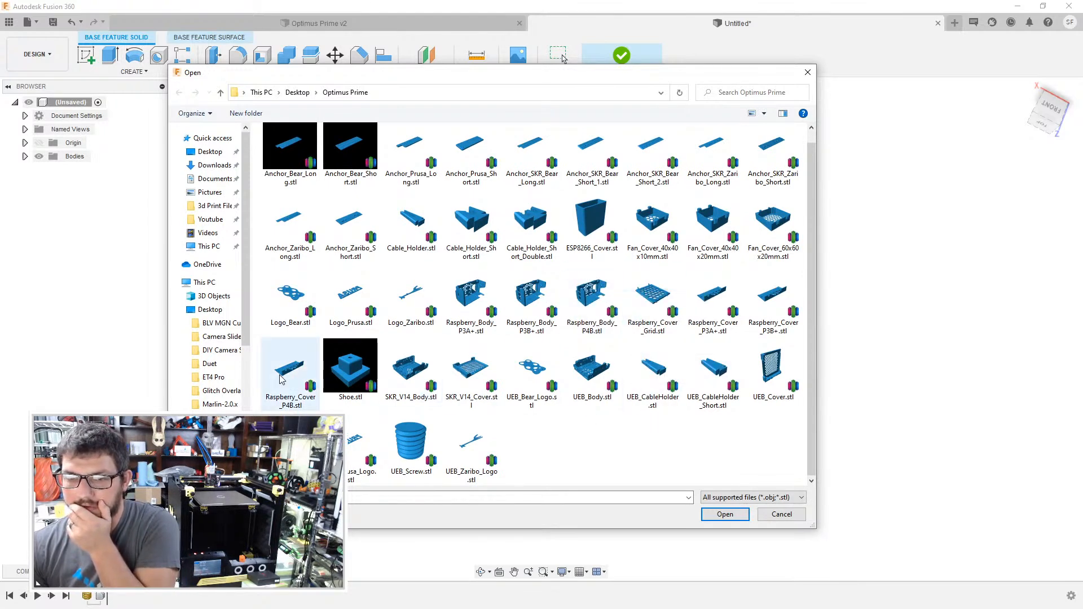
left_click(785, 303)
left_click(725, 514)
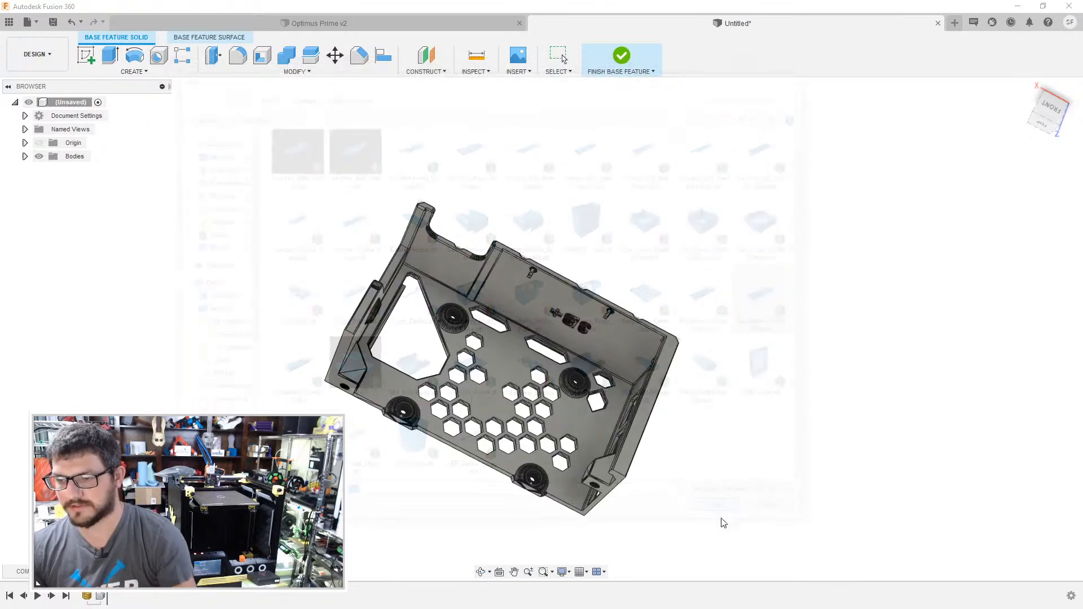
- Position the inserted cover mesh at the enclosure body with a -65 mm offset
middle_click_drag(723, 204, 708, 203, "shift")
left_click_drag(555, 412, 326, 391)
middle_click_drag(340, 312, 319, 326, "shift")
left_click_drag(305, 307, 271, 426)
left_click_drag(255, 355, 490, 420)
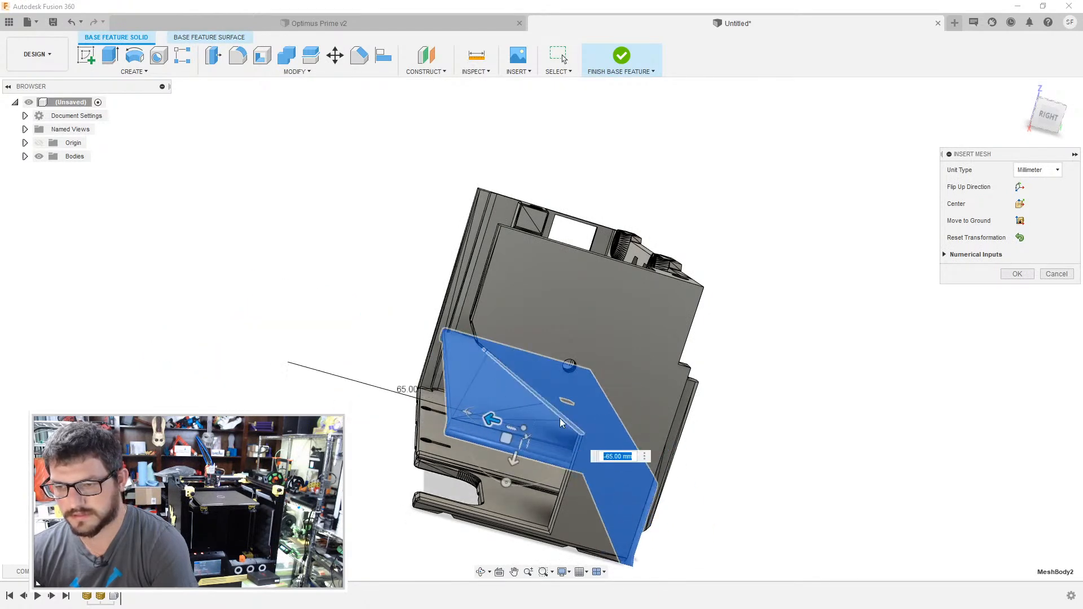
- Move the cover mesh -50 mm and shift it sideways 2 mm towards alignment with the enclosure's honeycomb wall
middle_click_drag(513, 460, 732, 46, "shift")
scroll(461, 394, "up", 5)
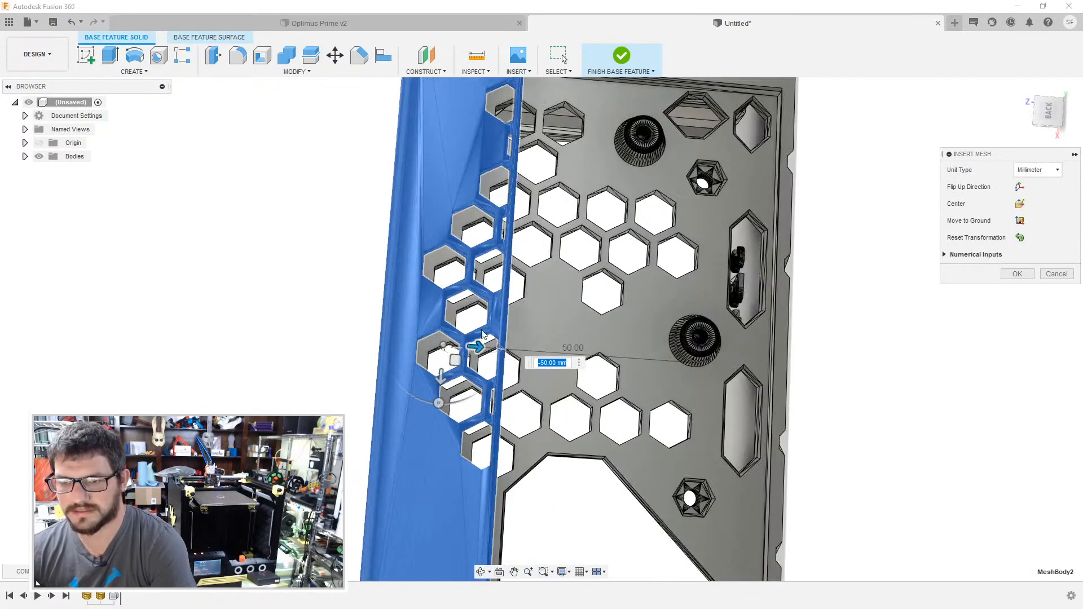
left_click_drag(432, 364, 453, 372)
left_click(1049, 111)
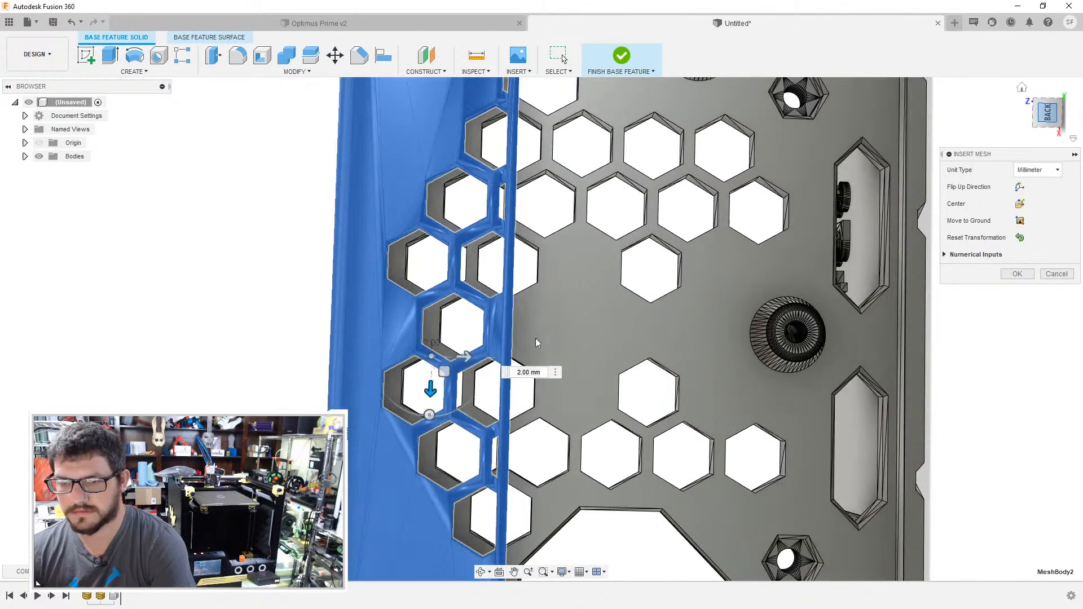
mouse_move(466, 364)
left_mouse_down()
mouse_move(496, 366)
mouse_move(479, 366)
left_mouse_up()
- Fit the cover mesh flush against the open side of the enclosure body and accept the mesh insertion
middle_click_drag(584, 410, 669, 607)
middle_click_drag(688, 229, 686, 427)
middle_click_drag(652, 307, 585, 365, "shift")
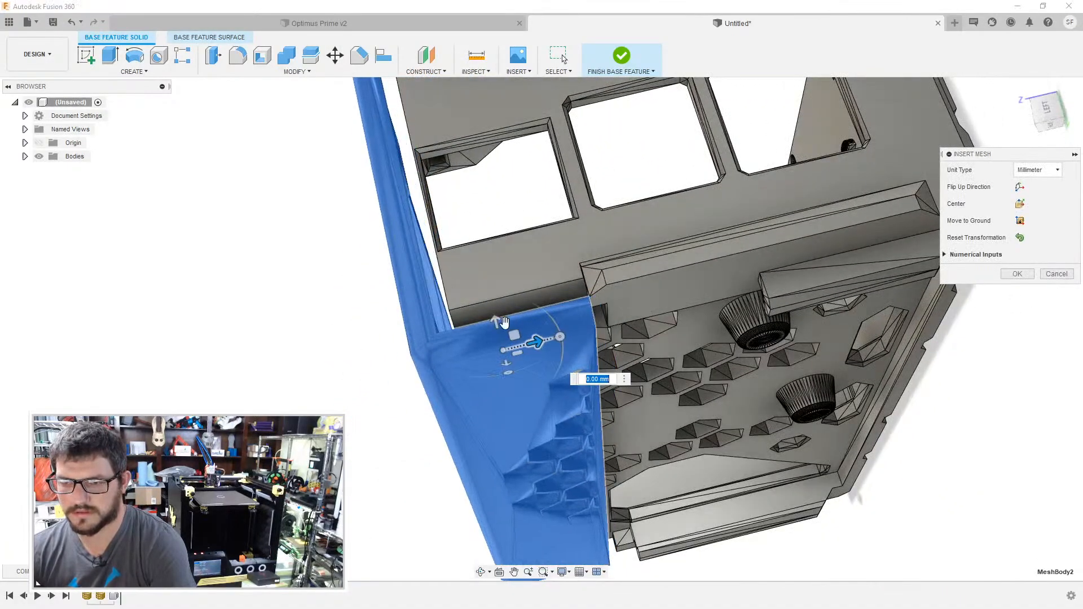
middle_click_drag(494, 309, 672, 315, "shift")
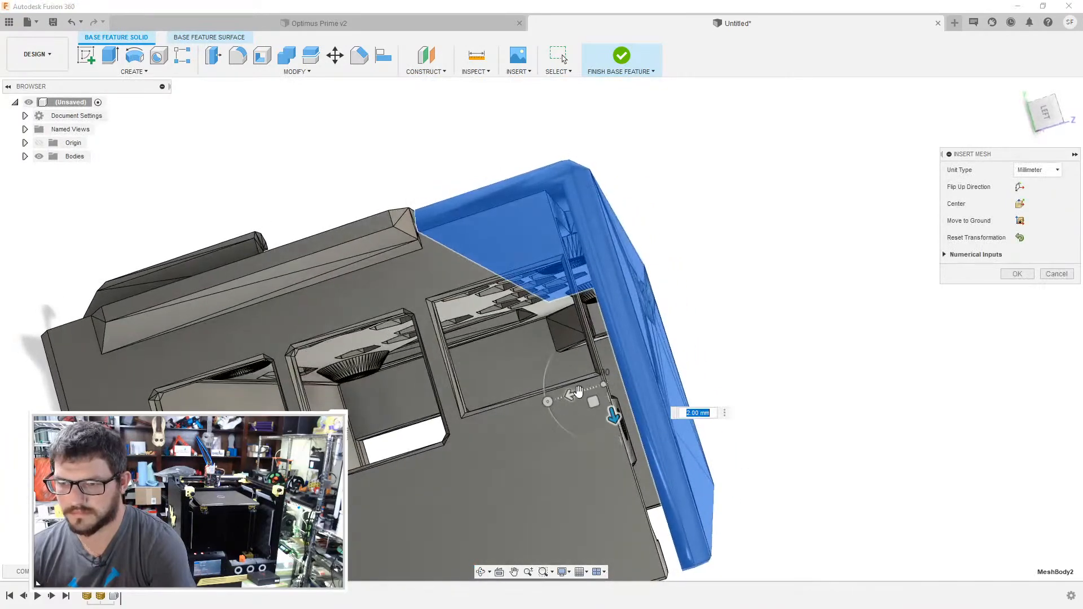
left_click_drag(572, 395, 561, 401)
middle_click_drag(695, 298, 826, 42, "shift")
scroll(513, 185, "up", 1)
scroll(573, 416, "down", 4)
middle_click_drag(573, 416, 707, 379, "shift")
left_click(1008, 279)
- Convert the cover mesh to a BRep as a new body
middle_click_drag(974, 305, 987, 282, "shift")
left_click(638, 271)
right_click(638, 271)
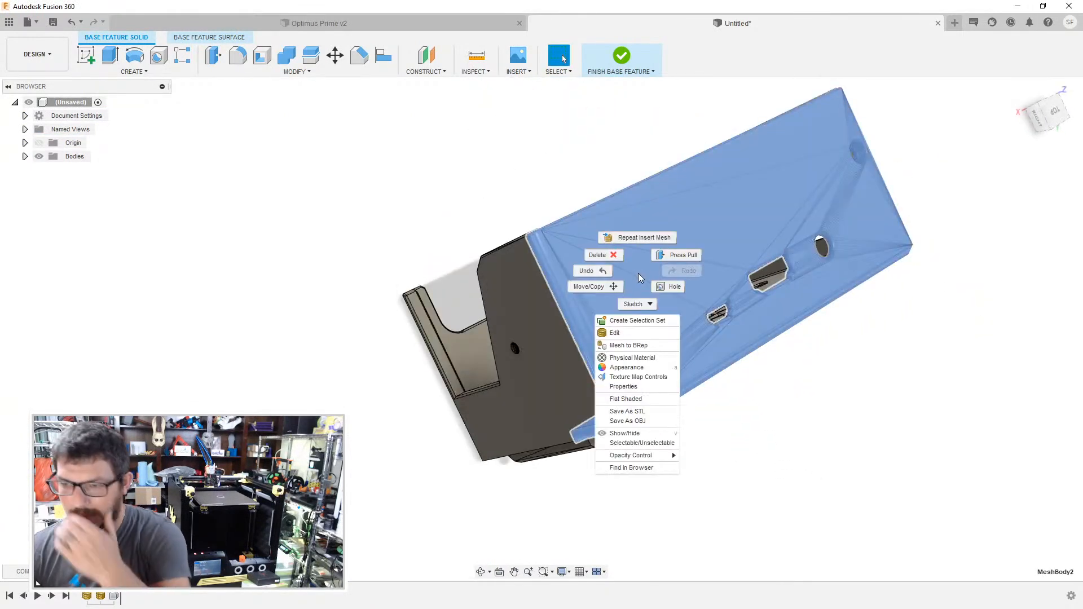
left_click(640, 345)
left_click(1012, 211)
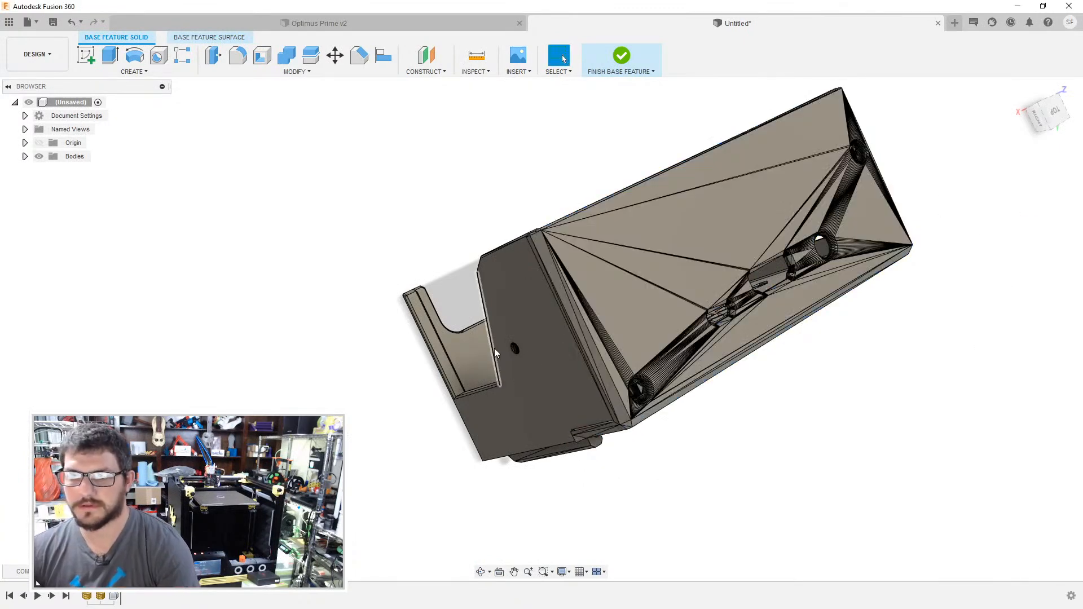
- Delete the triangular facets on the cover's large outer face around the port openings and screw holes
left_click(634, 323)
middle_click_drag(759, 314, 764, 349, "shift")
key("Delete")
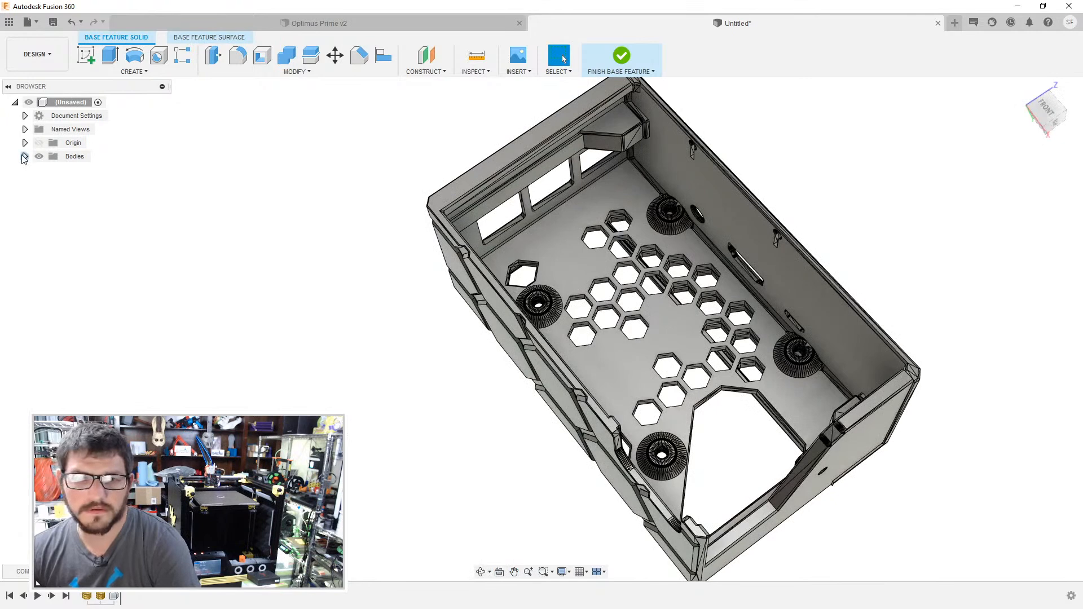
- Hide the enclosure body Body1 so that only the cover Body2 is shown
left_click(49, 184)
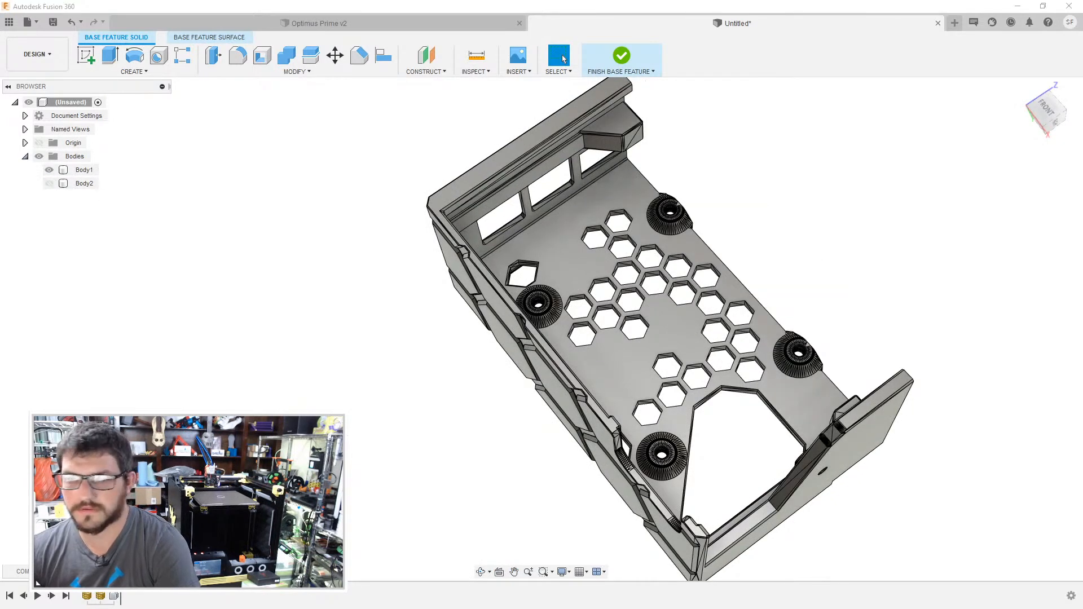
left_click(49, 184)
left_click(49, 170)
- Delete the triangular facets on the inner face of the cover's honeycomb flange
left_click(872, 444)
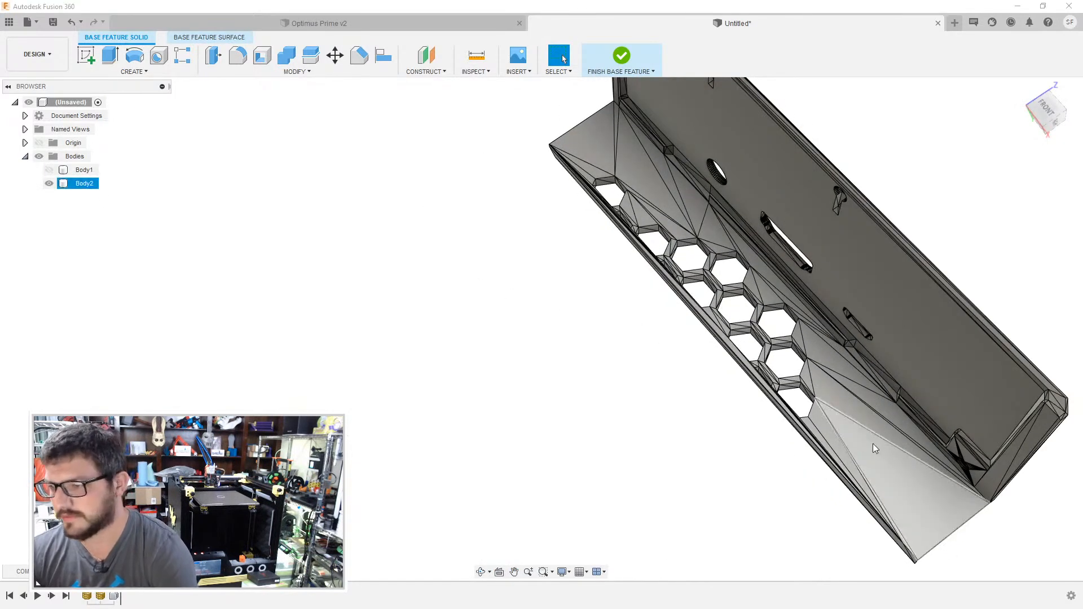
scroll(863, 429, "up", 5)
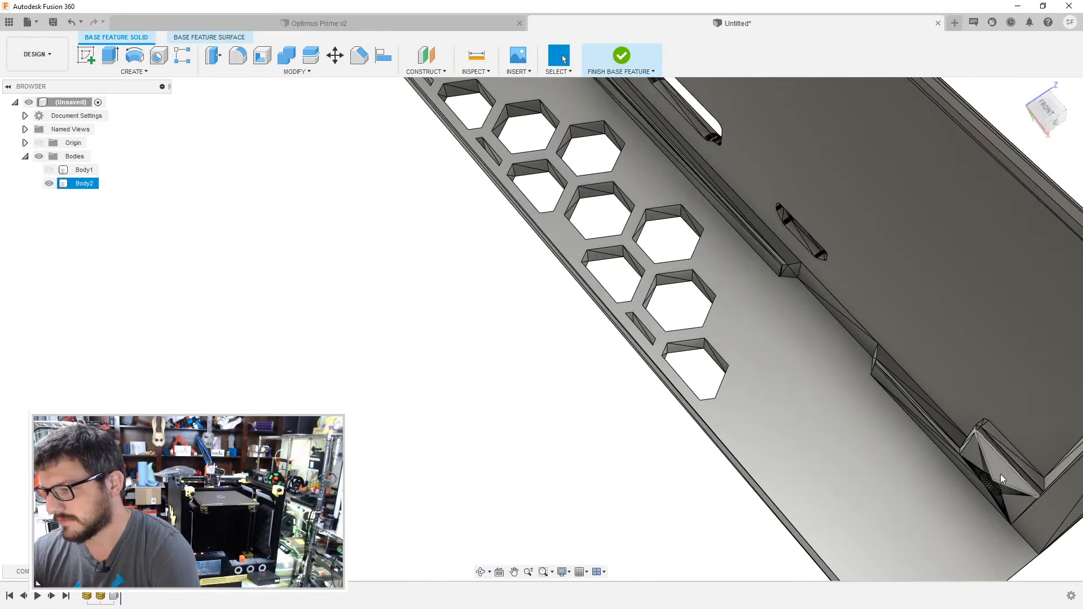
scroll(733, 344, "down", 4)
scroll(567, 317, "up", 3)
- Delete the split facets on the cover's end rim and inner strip near the round port opening
middle_click_drag(567, 314, 616, 283, "shift")
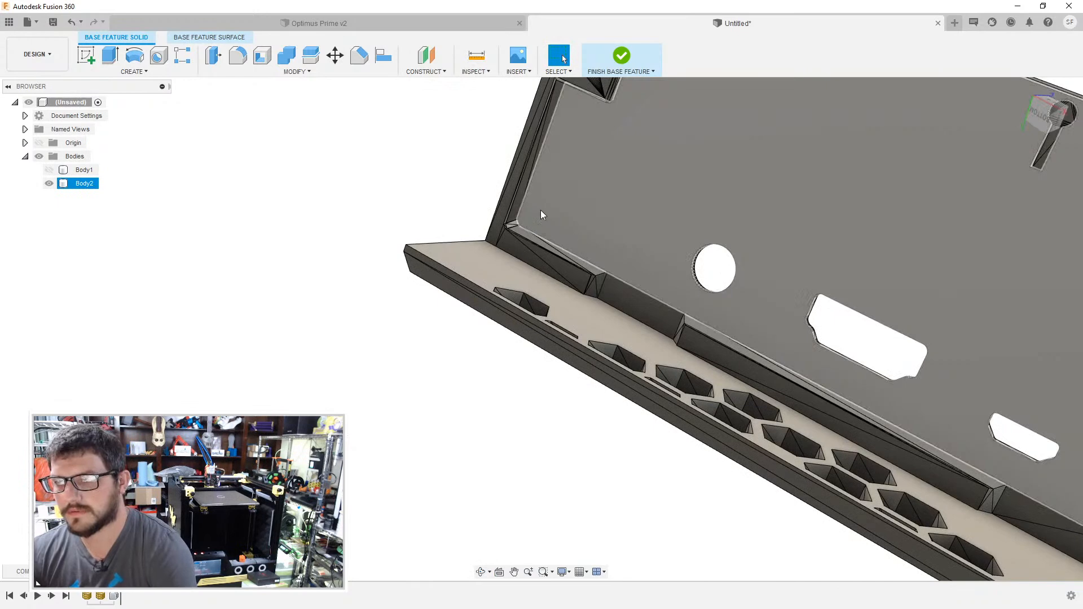
middle_click_drag(546, 215, 554, 324)
scroll(553, 327, "up", 2)
left_click(492, 358)
key("Escape")
middle_click_drag(599, 273, 520, 467)
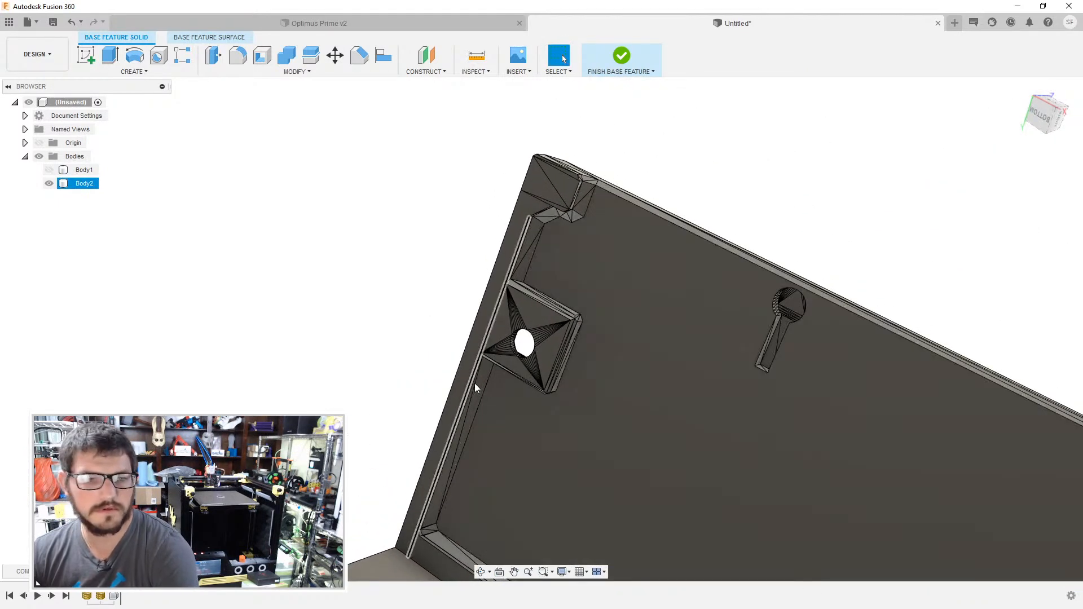
- Clean up the triangular facets around the screw post, corner block and inner rim of the cover
middle_click_drag(578, 297, 503, 332)
scroll(540, 384, "up", 1)
middle_click_drag(540, 384, 561, 268)
scroll(557, 415, "down", 3)
middle_click_drag(684, 293, 707, 287, "shift")
scroll(685, 210, "up", 3)
middle_click_drag(875, 372, 590, 277)
scroll(804, 341, "down", 5)
middle_click_drag(781, 344, 734, 330, "shift")
- Show the enclosure body Body1 together with the cover Body2
left_click(51, 170)
left_click(82, 184)
middle_click_drag(730, 566, 603, 327)
middle_click_drag(605, 148, 423, 74, "shift")
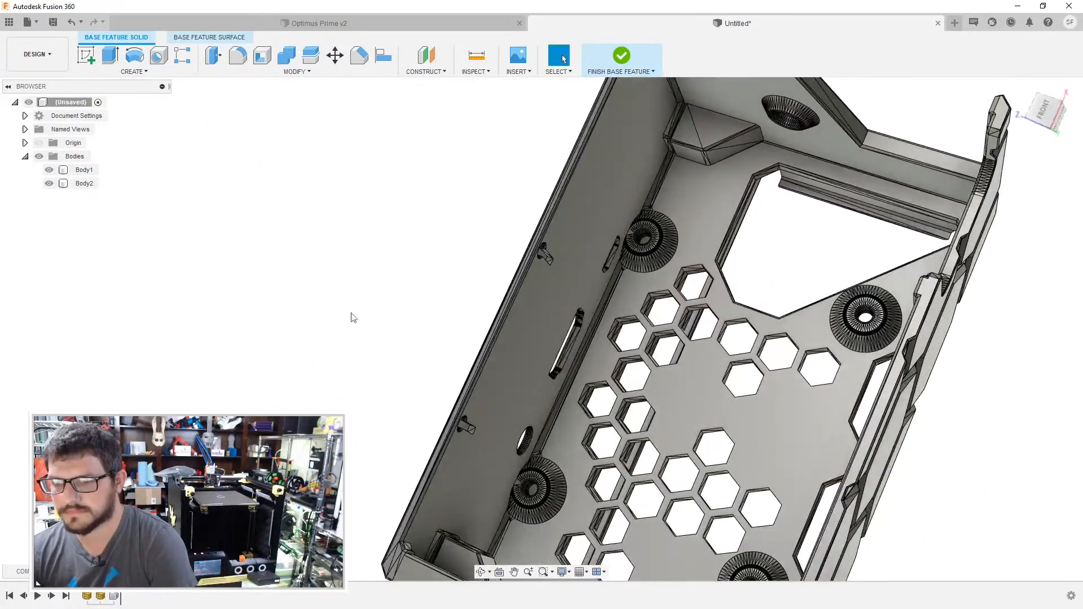
- Toggle the visibility of the cover Body2 to compare the enclosure with and without it
left_click(49, 183)
left_click(49, 183)
left_click(49, 183)
left_click(49, 183)
left_click(49, 183)
left_click(52, 182)
left_click(52, 182)
left_click(53, 182)
- Insert the mesh file SKR_V14_Body.stl into the design
middle_click_drag(195, 169, 302, 195, "shift")
scroll(302, 195, "down", 5)
middle_click_drag(334, 242, 641, 299, "shift")
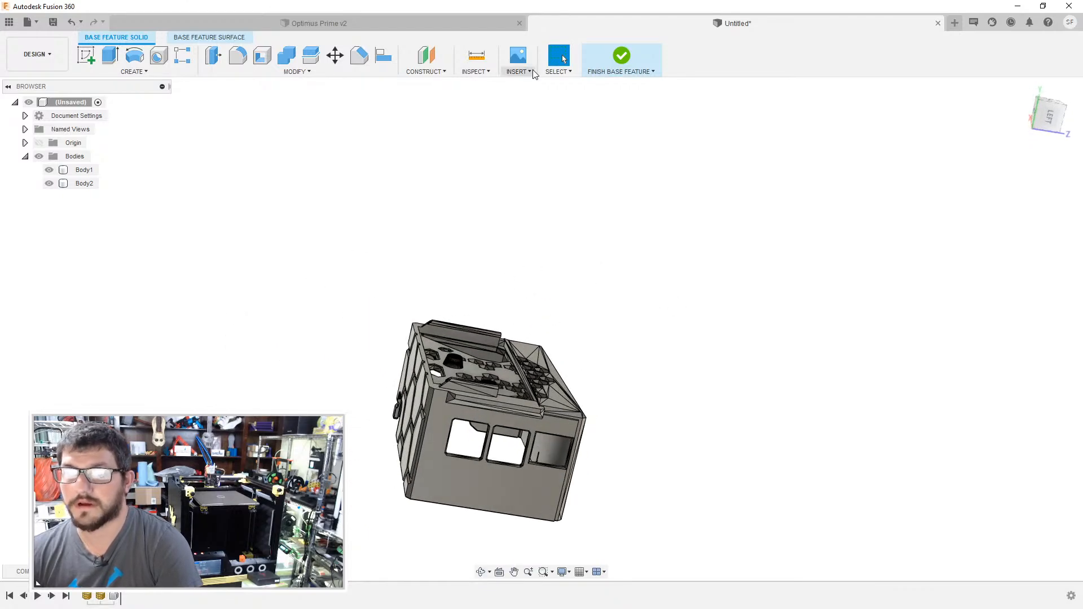
left_click(534, 122)
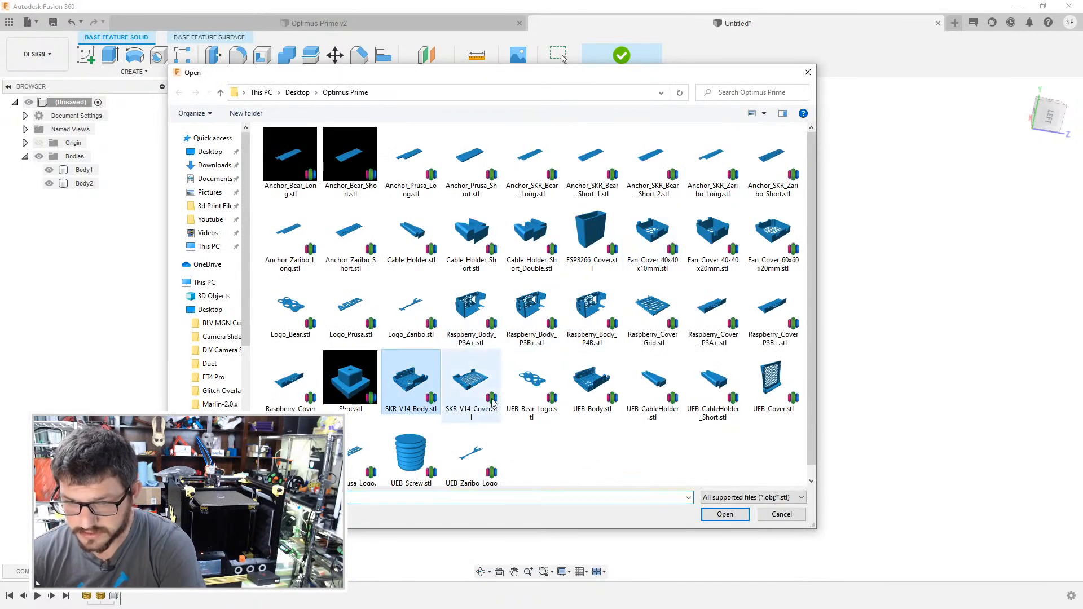
left_click(720, 516)
- Rotate the SKR body mesh 90 degrees and move it about -36 mm beside the Raspberry enclosure
middle_click_drag(659, 213, 623, 185, "shift")
middle_click_drag(506, 317, 565, 247, "shift")
left_click_drag(592, 299, 519, 252)
middle_click_drag(747, 284, 559, 294, "shift")
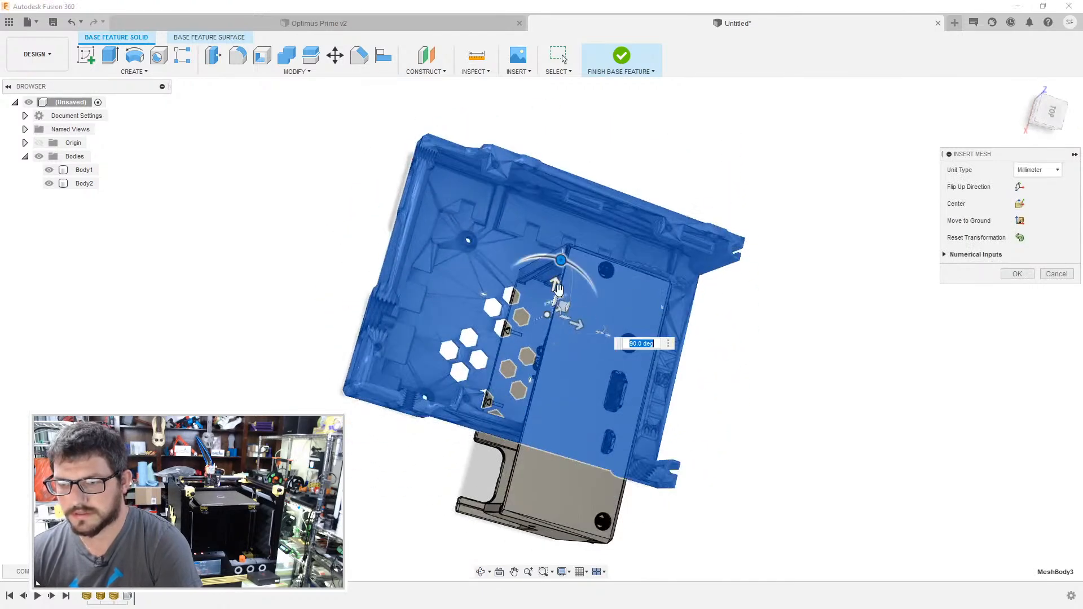
left_click_drag(557, 285, 529, 352)
scroll(539, 419, "up", 3)
scroll(530, 335, "up", 2)
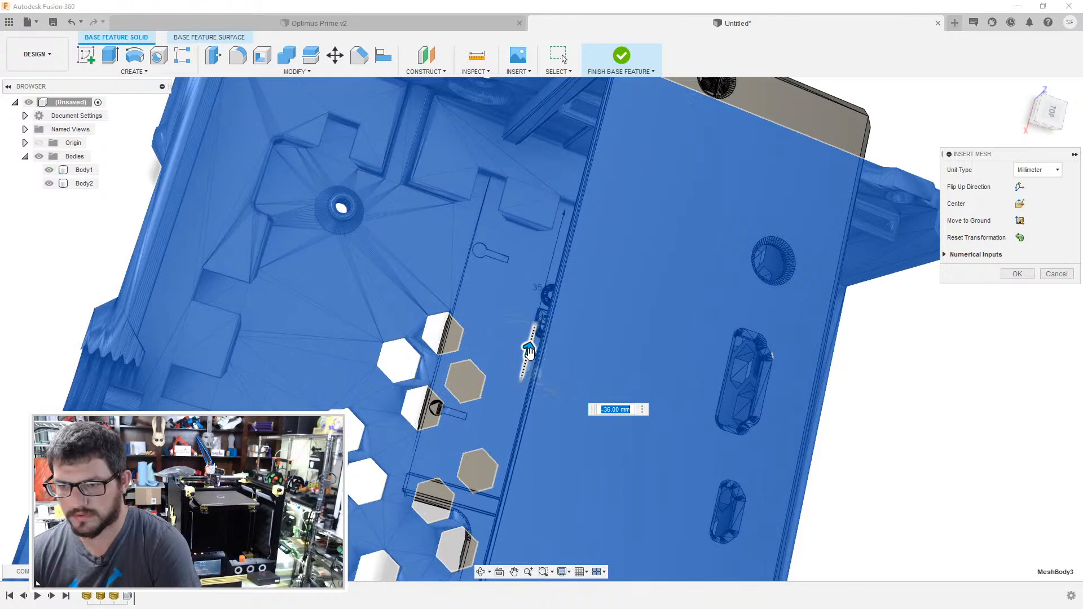
- Move the SKR body mesh off to the side of the Raspberry enclosure and rotate it 180 degrees
left_click_drag(560, 389, 74, 318)
middle_click_drag(542, 187, 431, 333)
middle_click_drag(358, 270, 394, 389, "shift")
left_click_drag(257, 316, 278, 415)
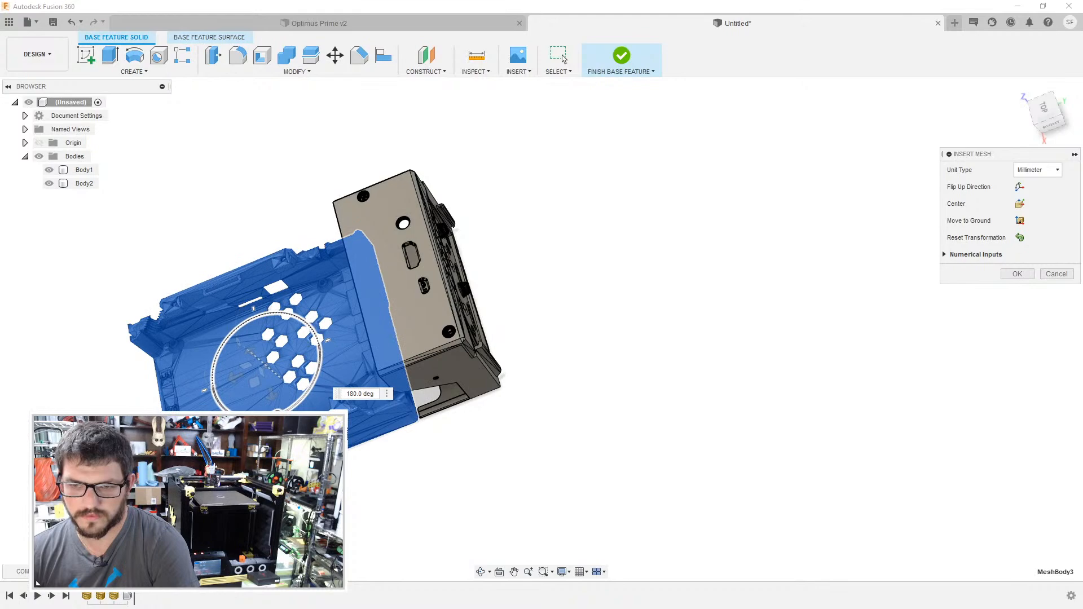
- Slide the SKR body mesh about -203 mm so it sits against the side of the Raspberry enclosure
left_click_drag(230, 382, 561, 301)
scroll(509, 323, "up", 6)
middle_click_drag(508, 324, 527, 353, "shift")
mouse_move(534, 408)
middle_mouse_down("shift")
mouse_move(520, 435)
mouse_move(538, 420)
middle_mouse_up("shift")
middle_click_drag(503, 299, 554, 426)
left_click_drag(626, 99, 644, 88)
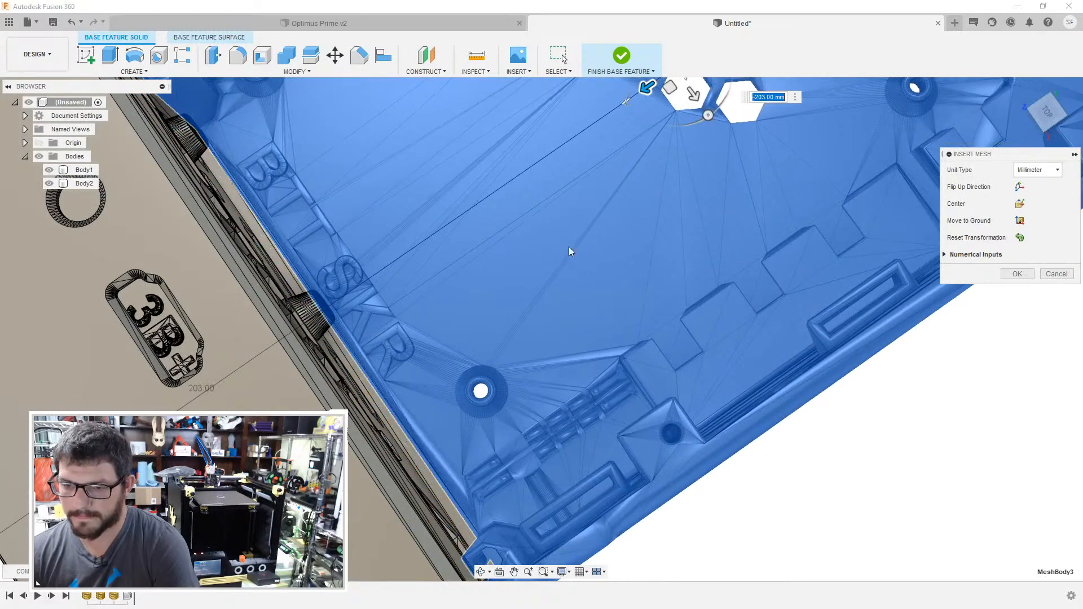
left_click(1051, 119)
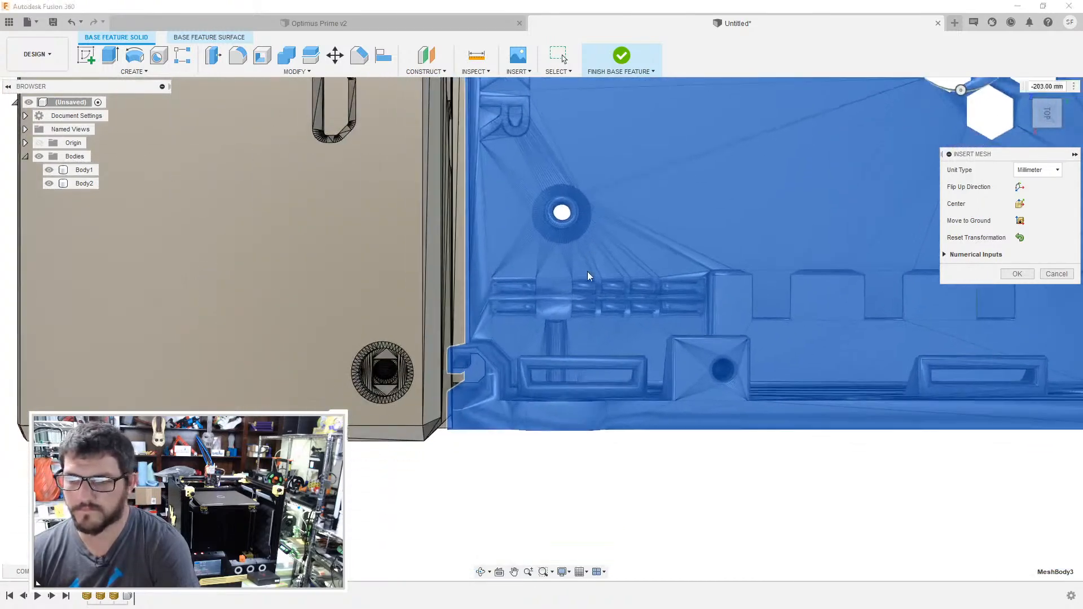
- Fine-tune the SKR body mesh with a -1 mm shift so its edges line up with the Raspberry enclosure, and accept the placement
middle_click_drag(587, 272, 501, 363)
scroll(736, 228, "up", 1)
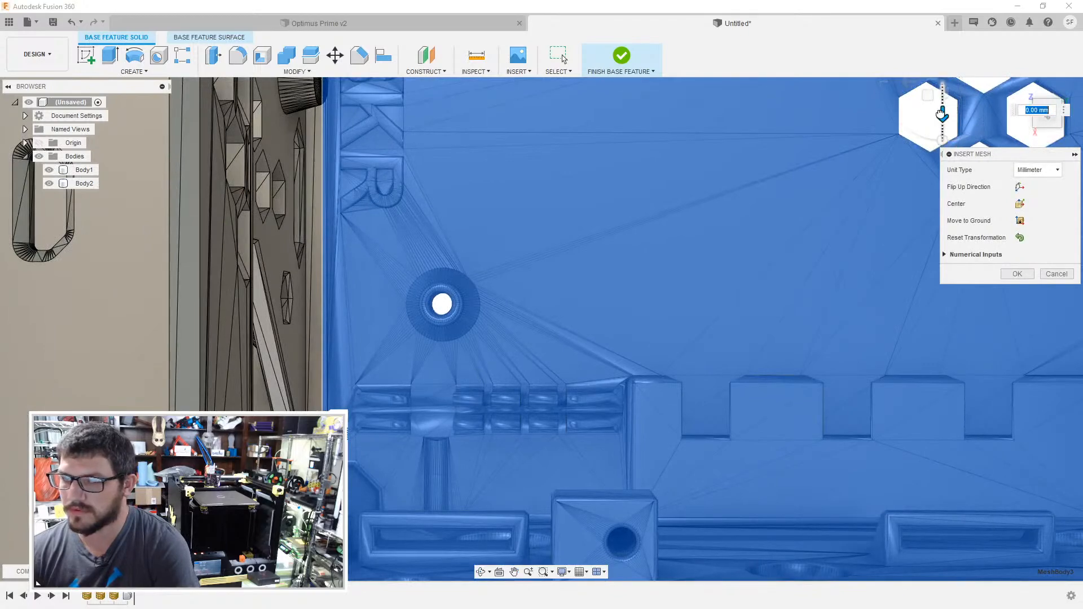
left_click_drag(941, 115, 941, 110)
middle_click_drag(880, 154, 875, 156)
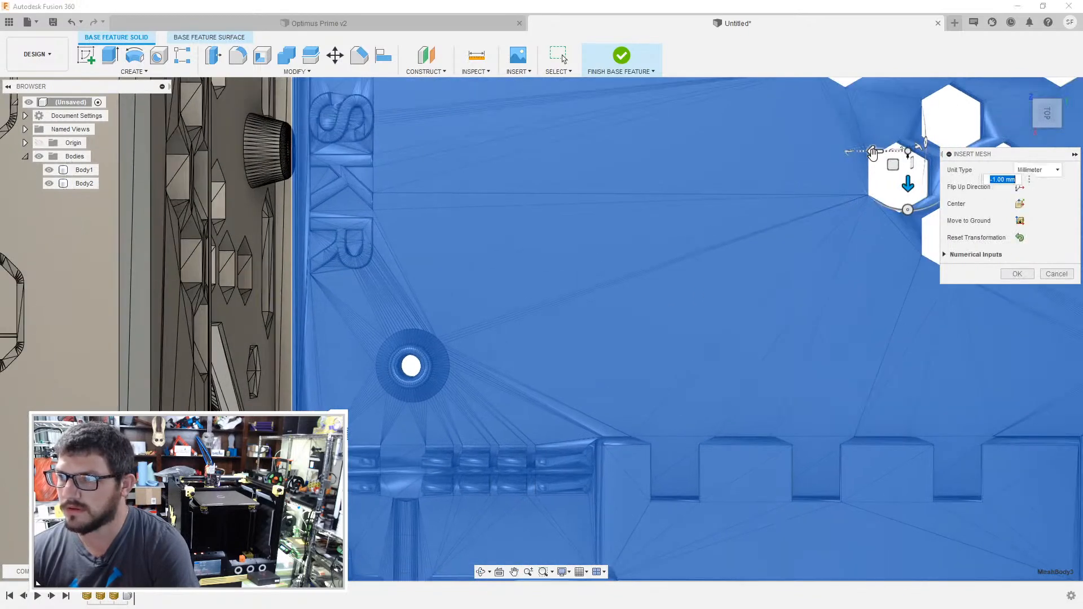
left_click_drag(874, 151, 882, 151)
middle_click_drag(440, 508, 614, 100)
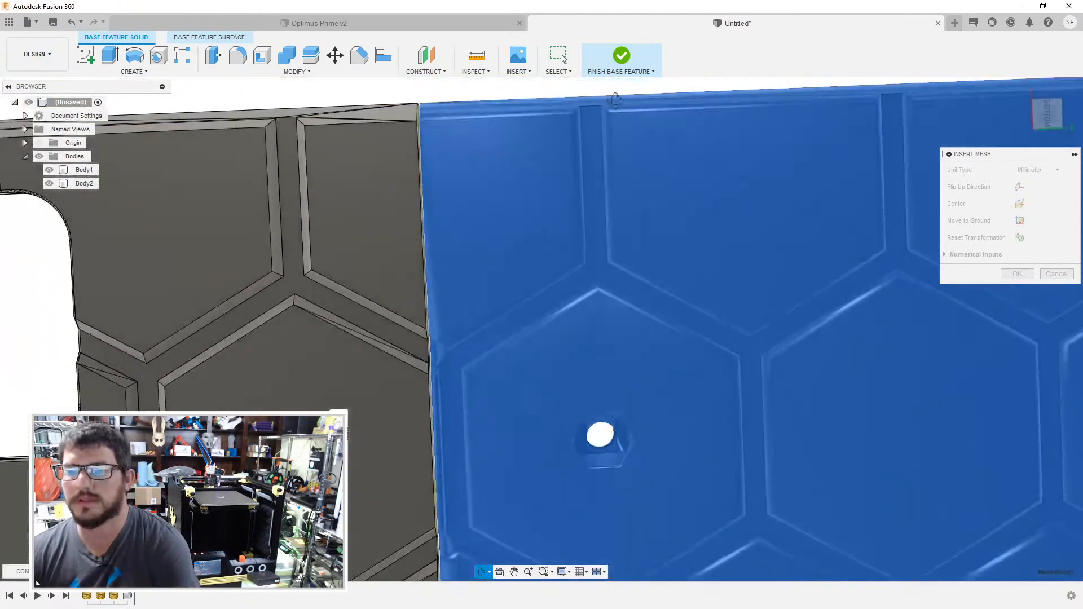
scroll(554, 325, "down", 4)
scroll(554, 327, "down", 3)
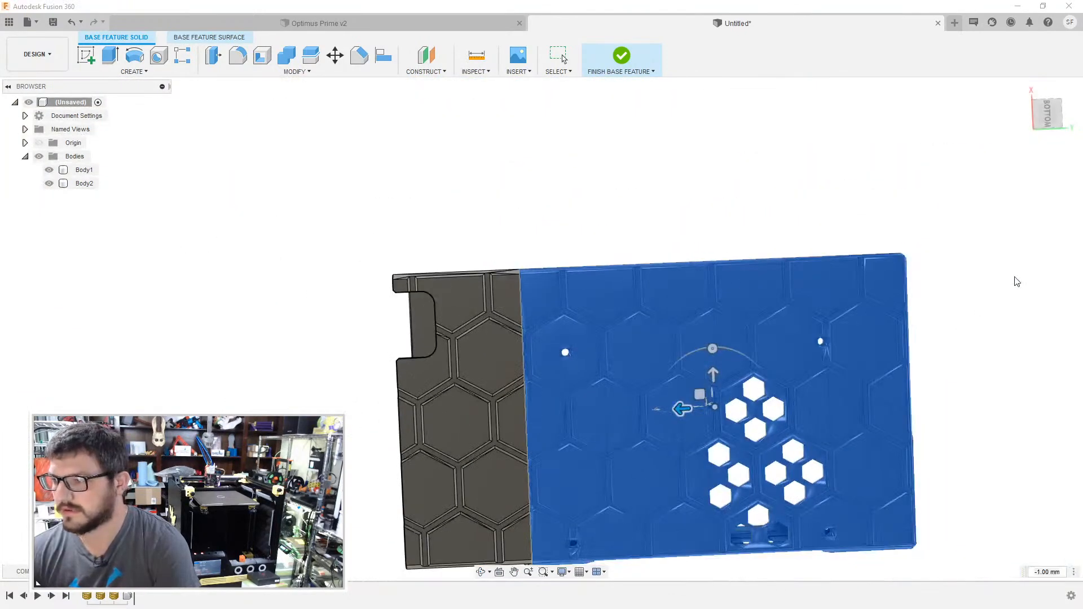
left_click(1017, 274)
- Convert the SKR body mesh to a BRep body, proceeding despite the large number of facets
right_click(767, 330)
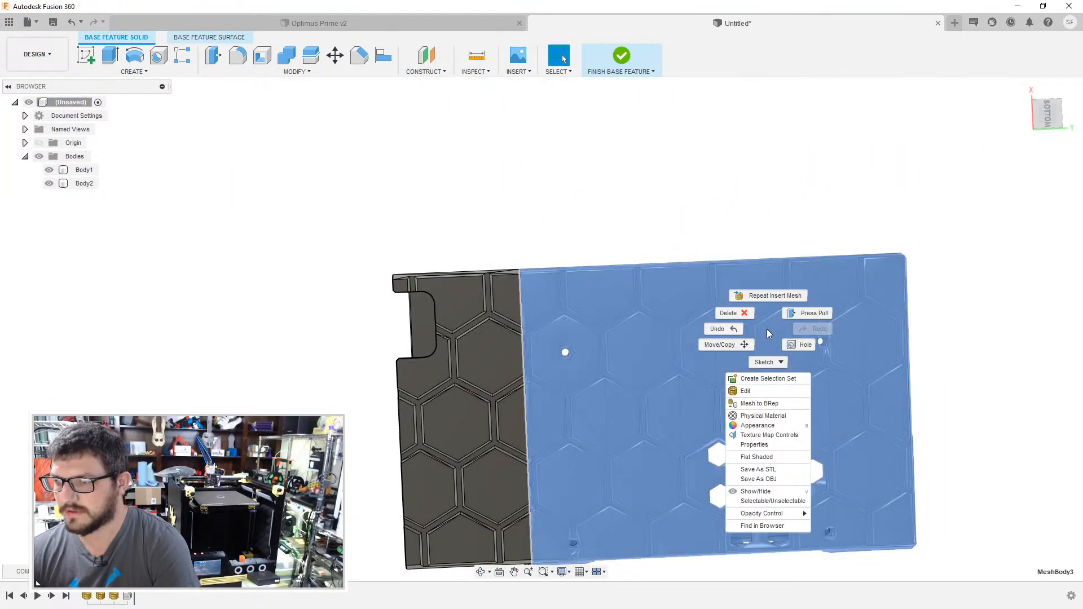
left_click(762, 403)
left_click(1014, 206)
left_click(580, 354)
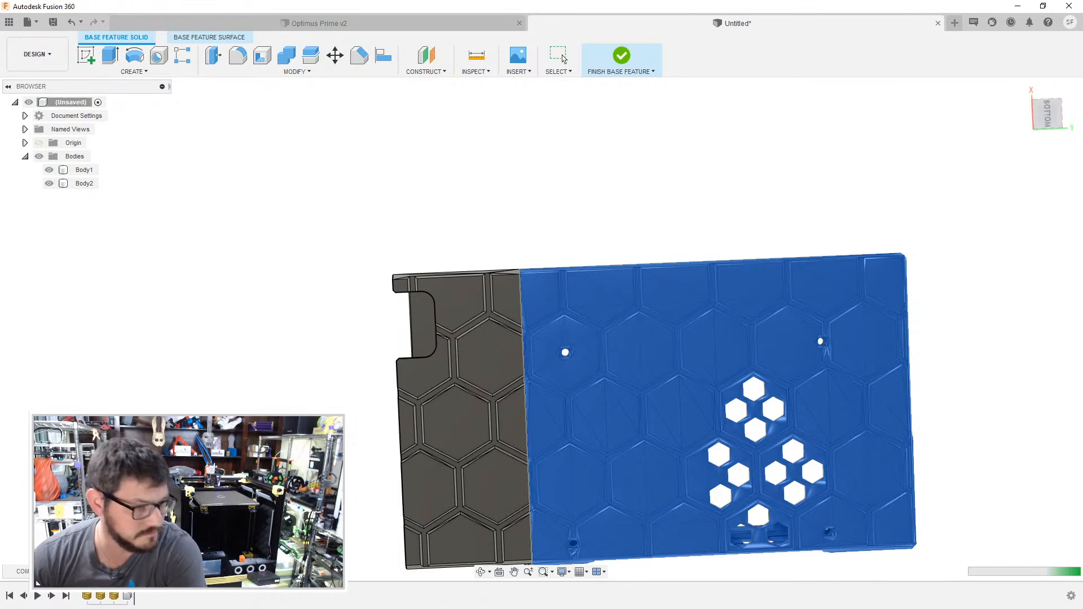
- Switch to the web browser and examine the Thingiverse photos of the Universal BTT SKR V1.3 & v1.4 Box and the Universal Einsy Box
key("alt+Tab")
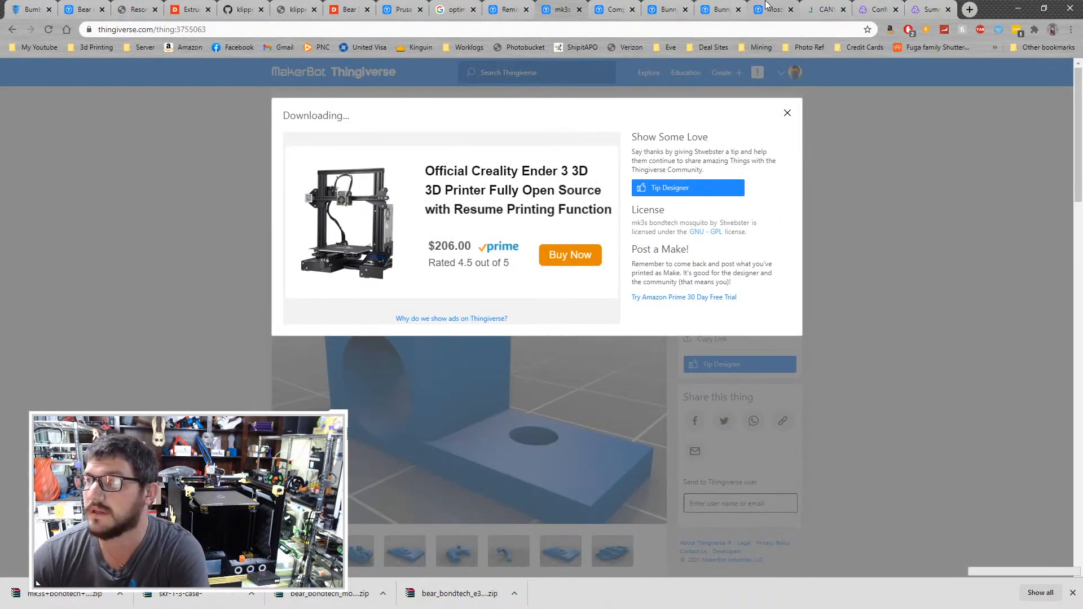
left_click(618, 5)
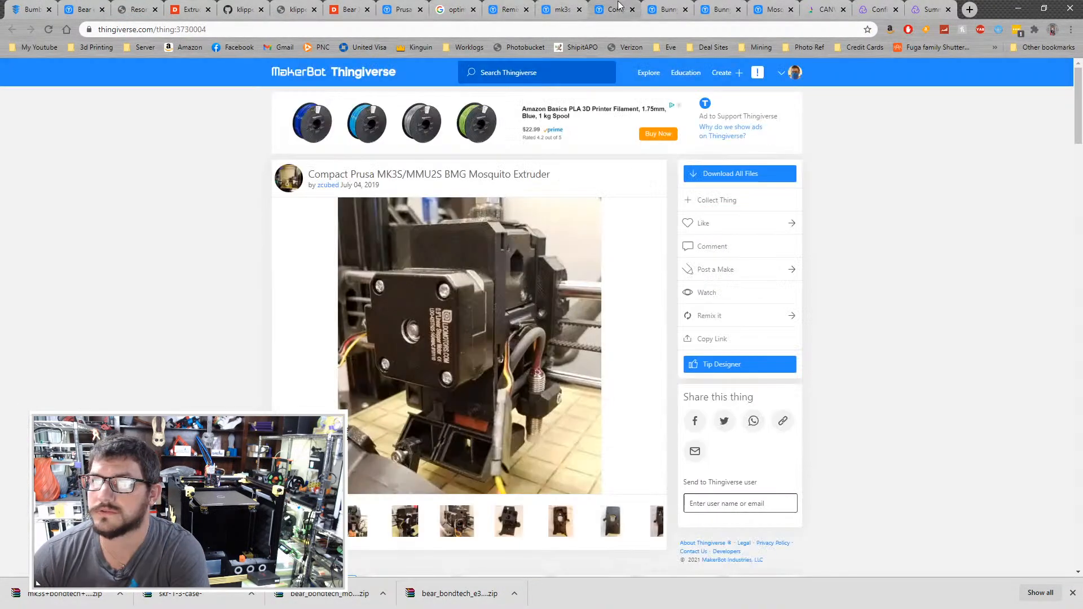
left_click(566, 7)
left_click(515, 7)
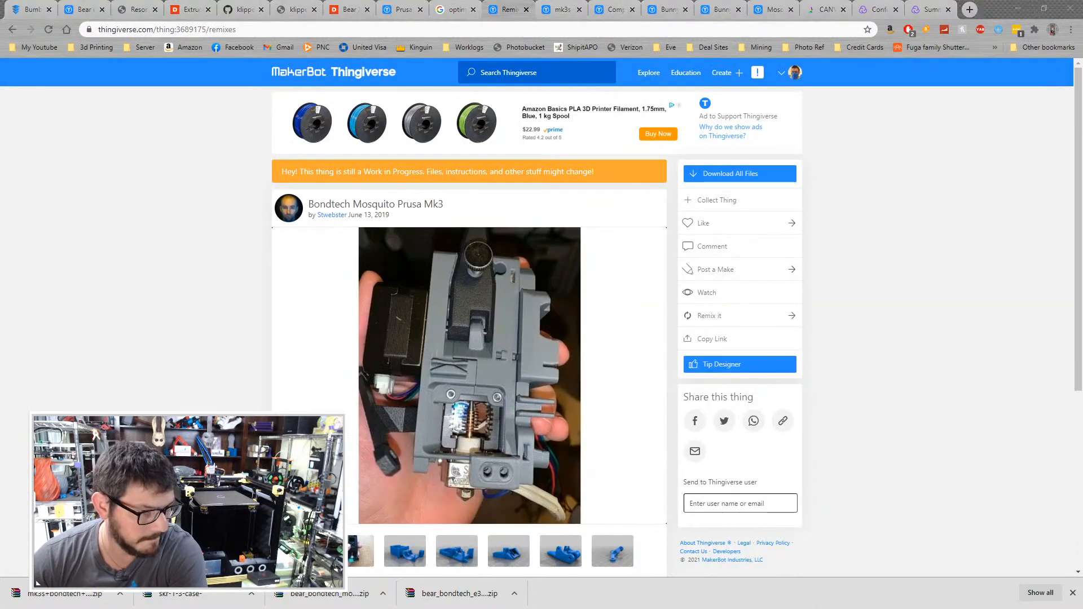
key("alt+Tab")
scroll(608, 272, "up", 15)
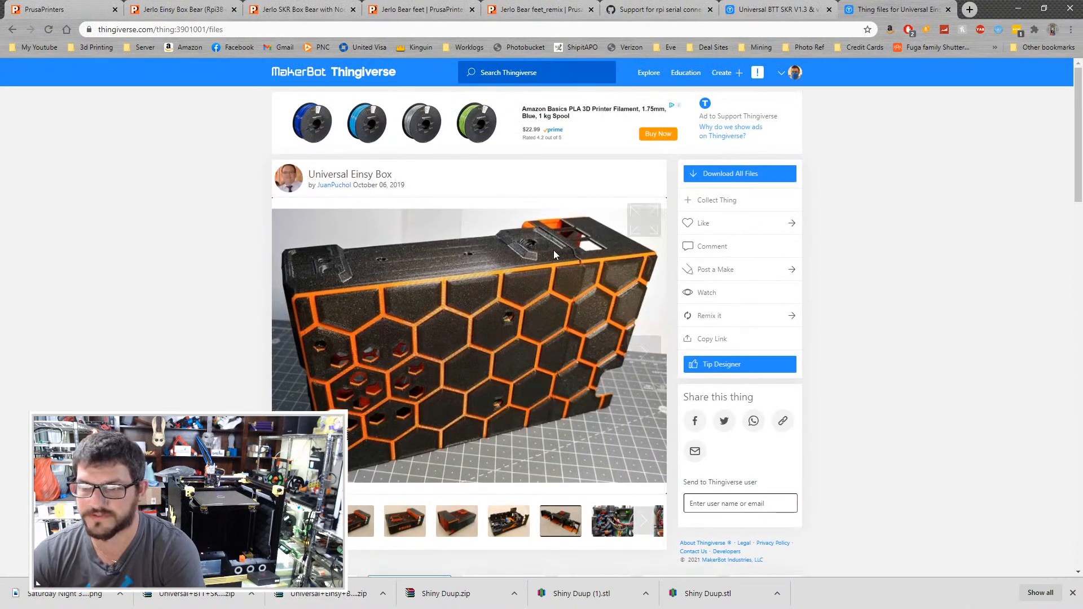
left_click(814, 7)
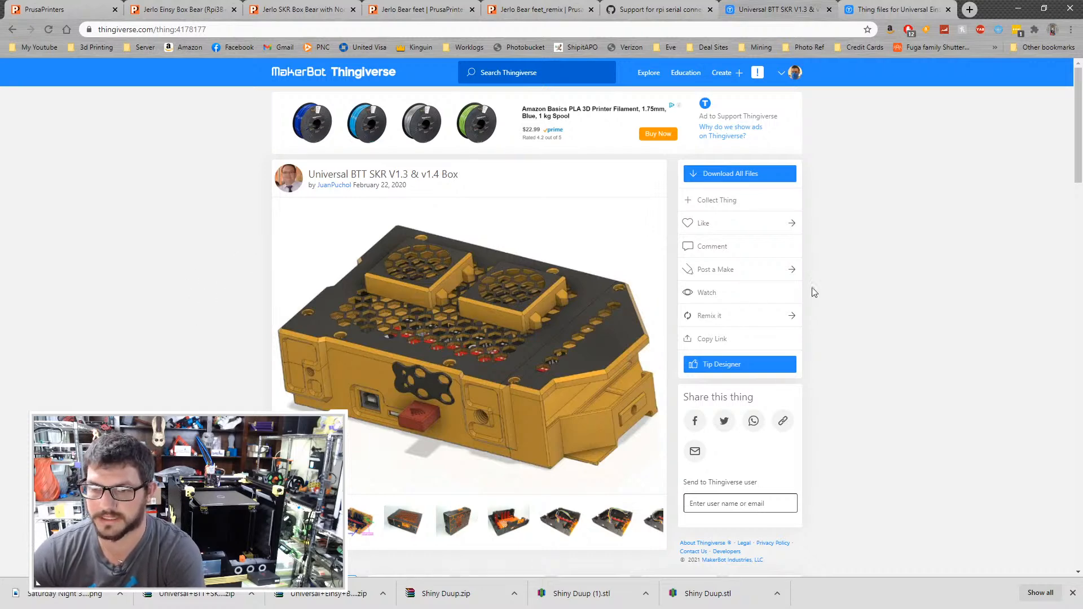
scroll(813, 291, "down", 1)
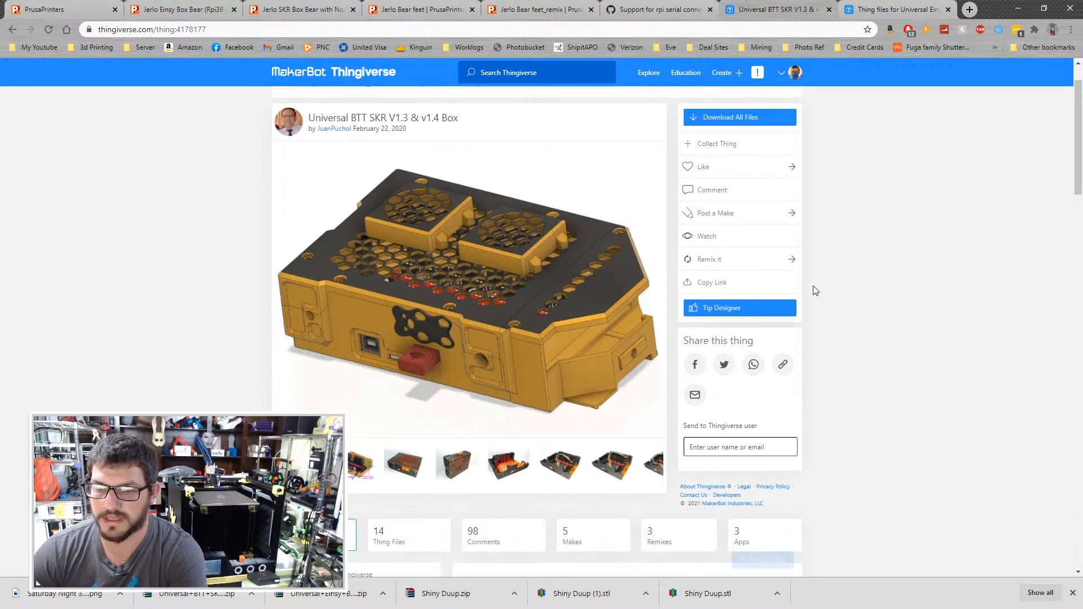
scroll(782, 250, "up", 1)
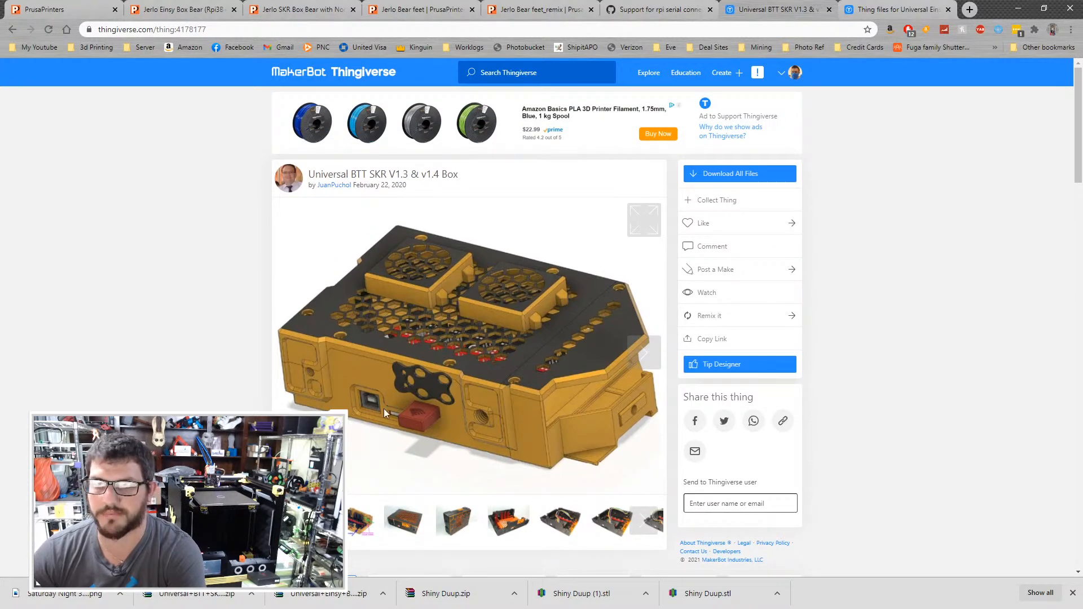
left_click(903, 9)
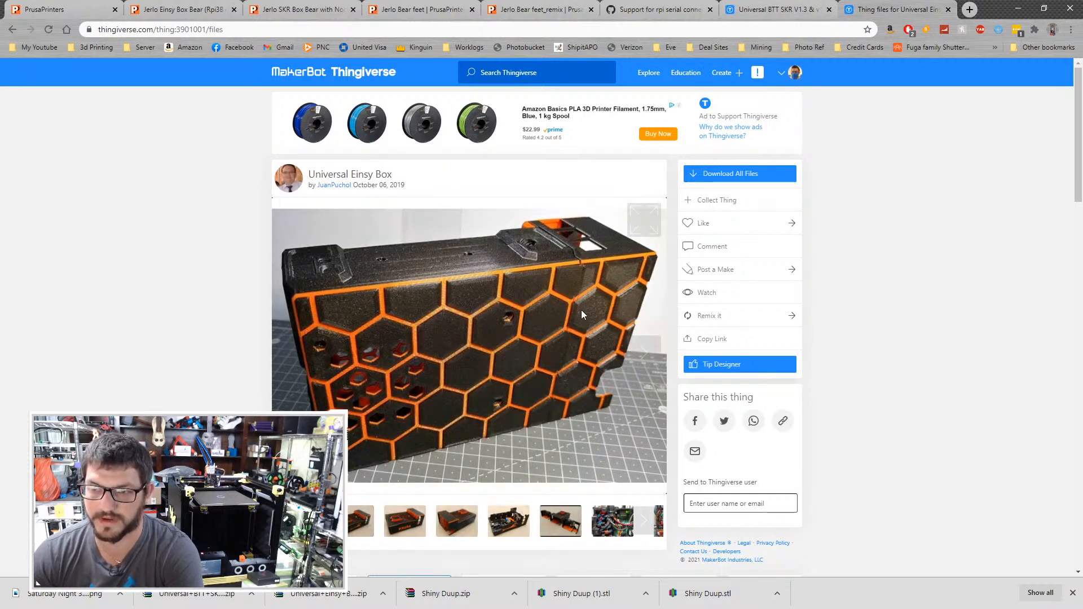
left_click(413, 521)
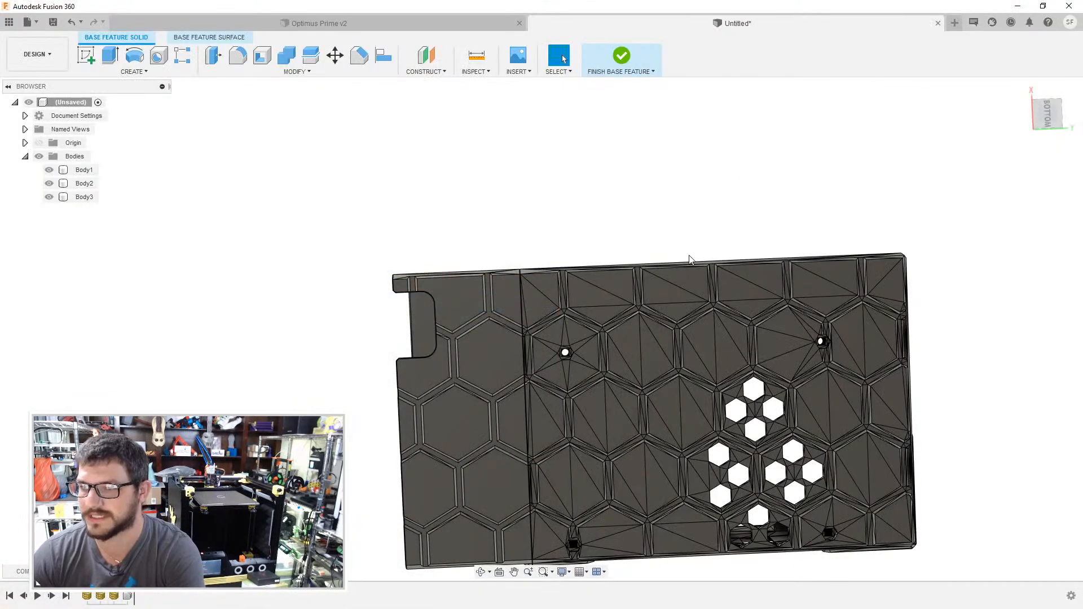
- Try to delete single triangular facets on the underside, side wall and inner floor of the converted SKR body
left_click(659, 289)
scroll(659, 289, "up", 3)
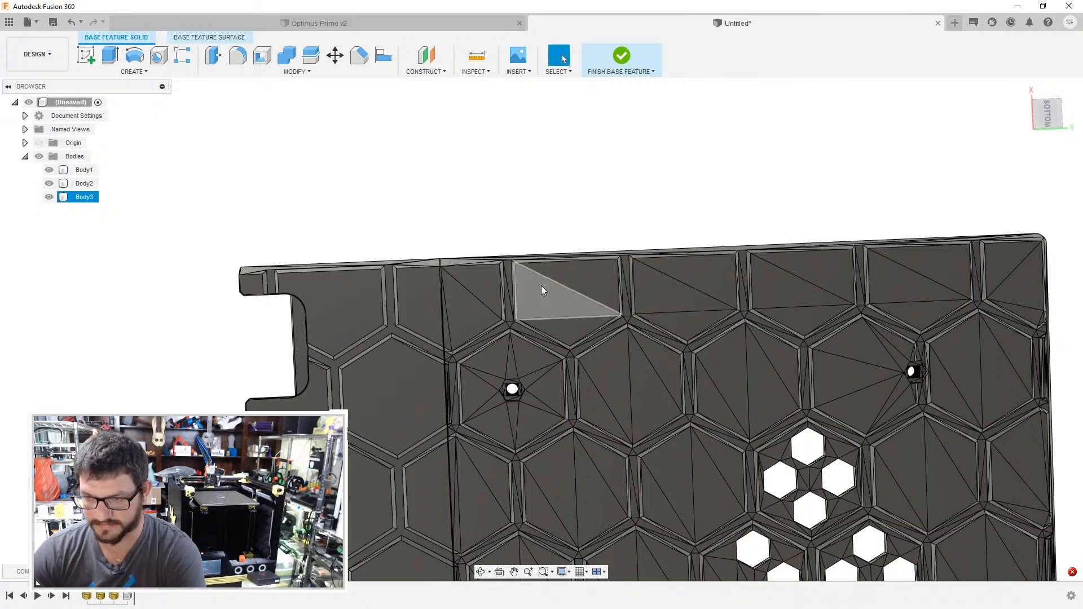
left_click(732, 373)
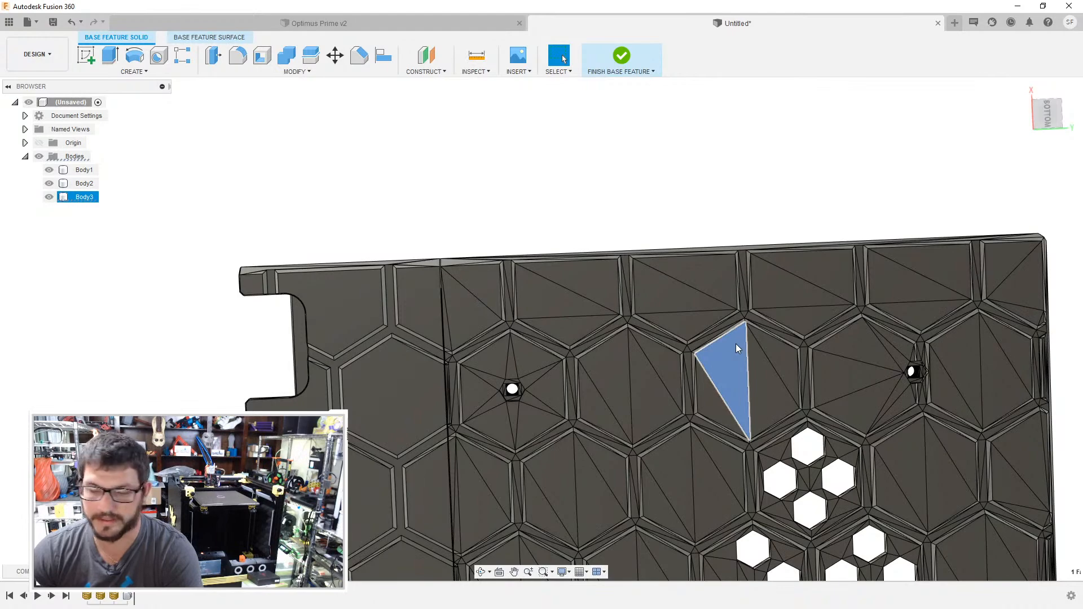
key("Delete")
middle_click_drag(732, 339, 700, 306, "shift")
left_click(692, 259)
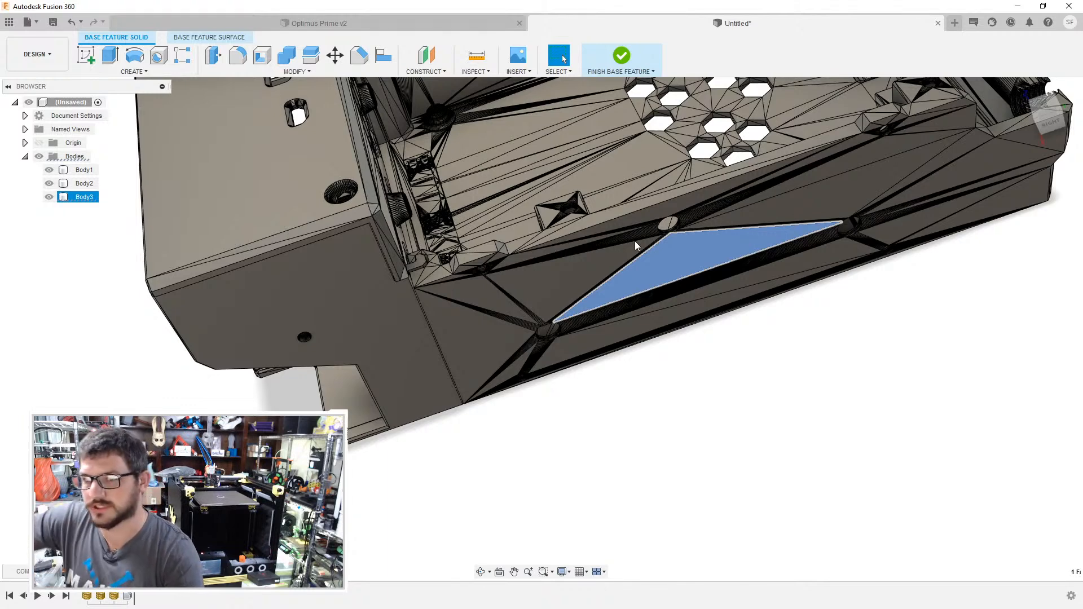
key("Delete")
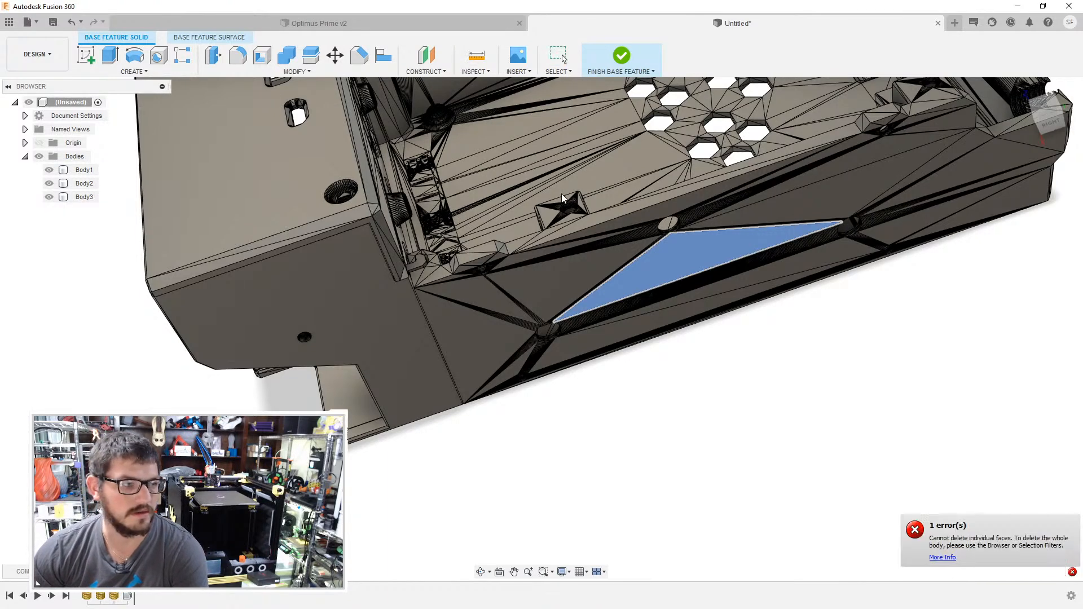
middle_click_drag(665, 231, 631, 262, "shift")
left_click(632, 263)
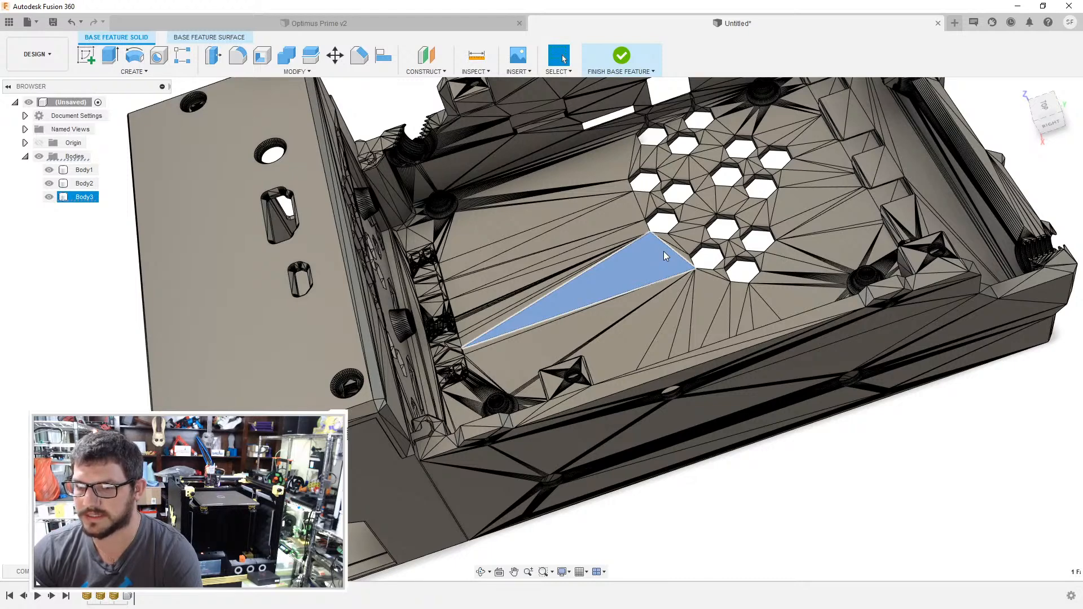
key("Delete")
key("Escape")
- Insert the mesh file SKR_V14_Cover.stl into the design
scroll(588, 293, "down", 5)
left_click(517, 71)
left_click(536, 122)
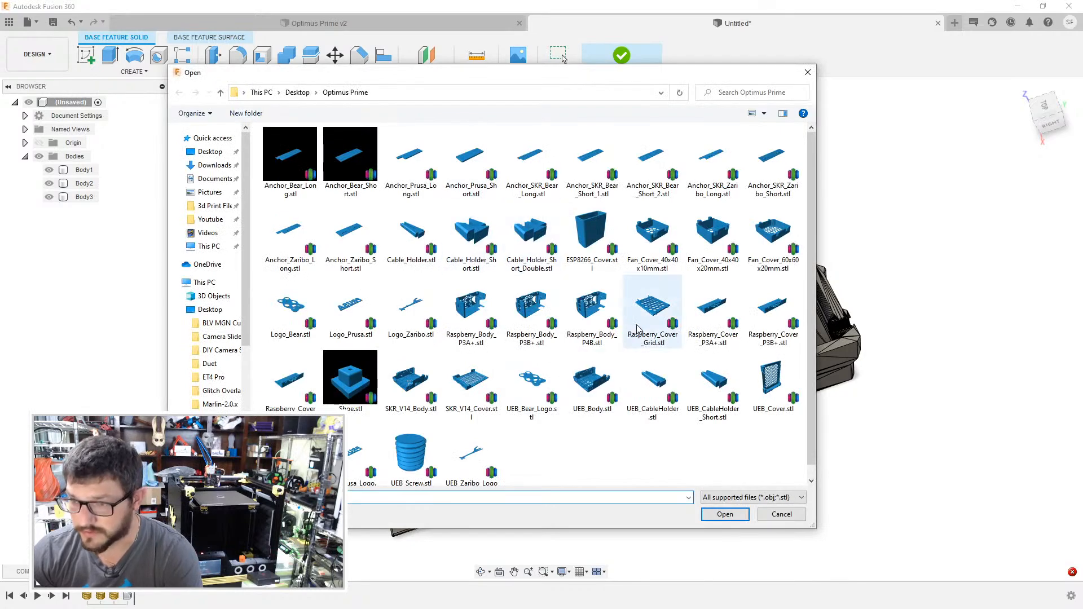
left_click(480, 386)
left_click(733, 513)
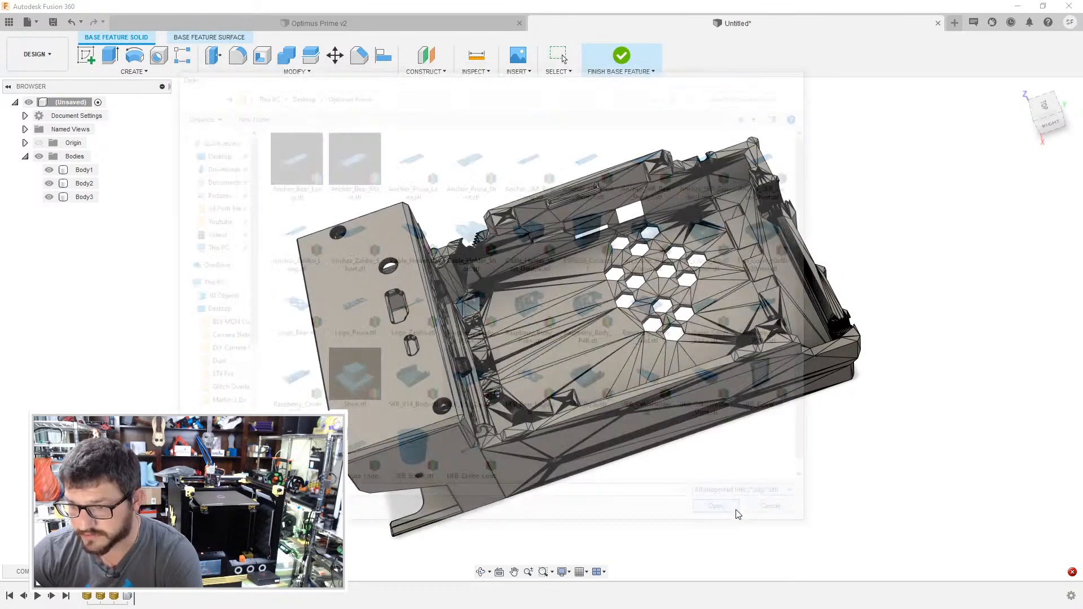
- Rotate the SKR cover mesh and move it over the open side of the SKR body
middle_click_drag(645, 454, 587, 459, "shift")
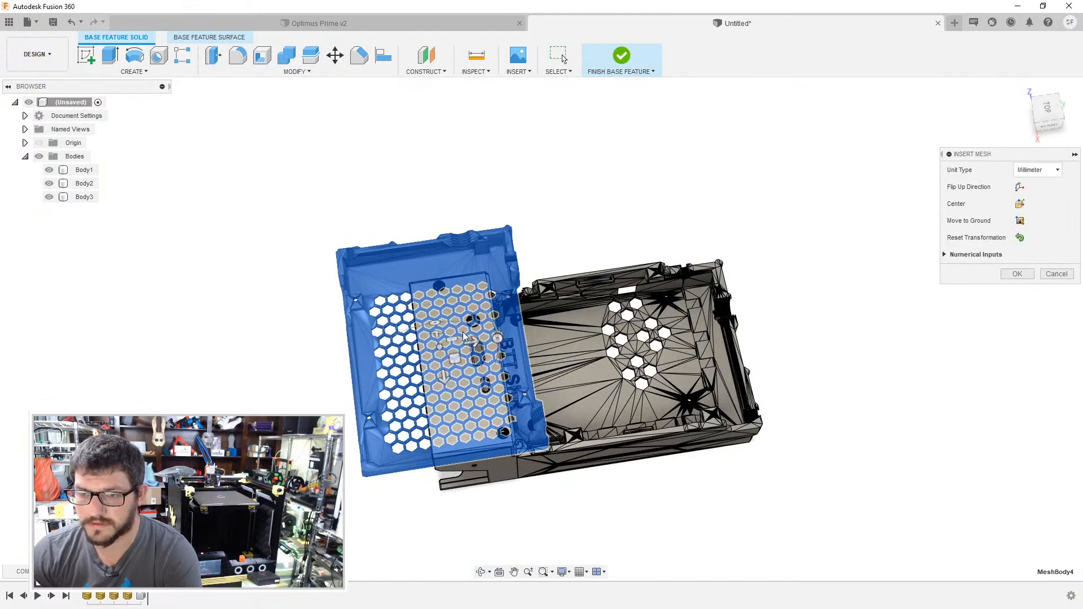
left_click_drag(501, 345, 443, 414)
left_click_drag(432, 358, 677, 330)
middle_click_drag(673, 316, 592, 140, "shift")
left_click_drag(647, 307, 650, 401)
mouse_move(629, 386)
middle_mouse_down("shift")
mouse_move(638, 485)
mouse_move(612, 380)
middle_mouse_up("shift")
left_click_drag(650, 405, 650, 356)
- Shift the SKR cover mesh 60 mm along the SKR body, adjust it to seat on the rim, and accept the placement
scroll(649, 356, "up", 5)
middle_click_drag(670, 288, 496, 264, "shift")
left_click_drag(497, 264, 625, 312)
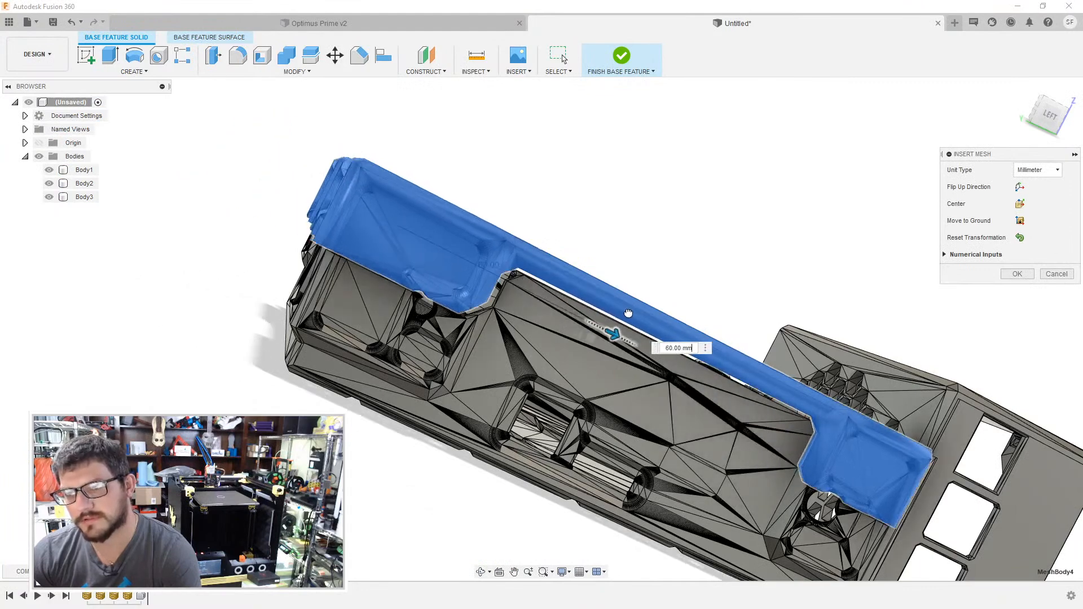
scroll(601, 309, "up", 5)
middle_click_drag(602, 309, 575, 304, "shift")
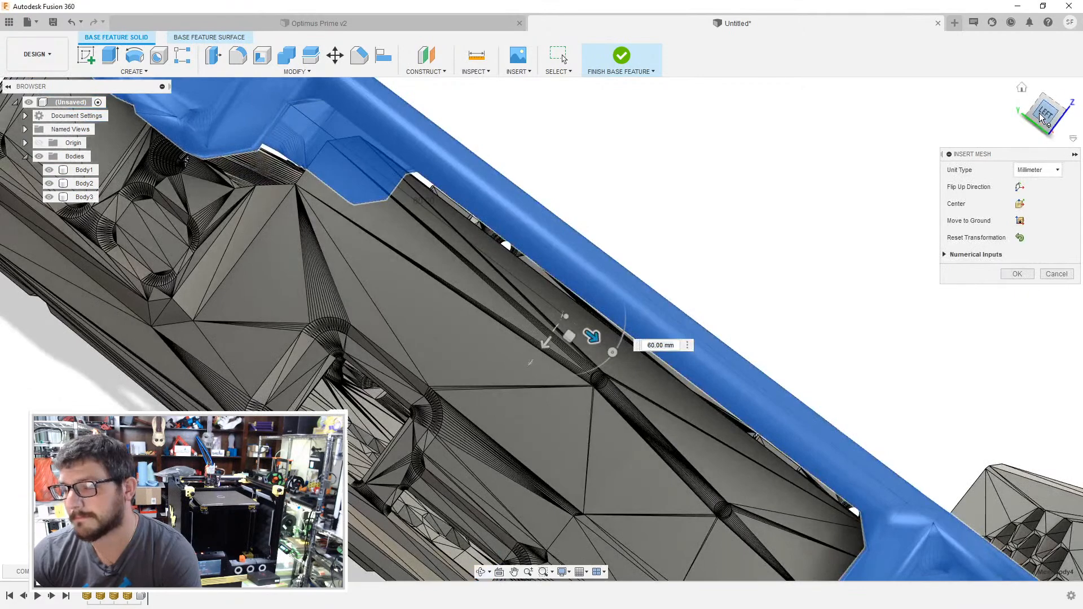
left_click(1043, 115)
left_click_drag(589, 308, 595, 345)
left_click_drag(628, 311, 622, 311)
left_click(1017, 274)
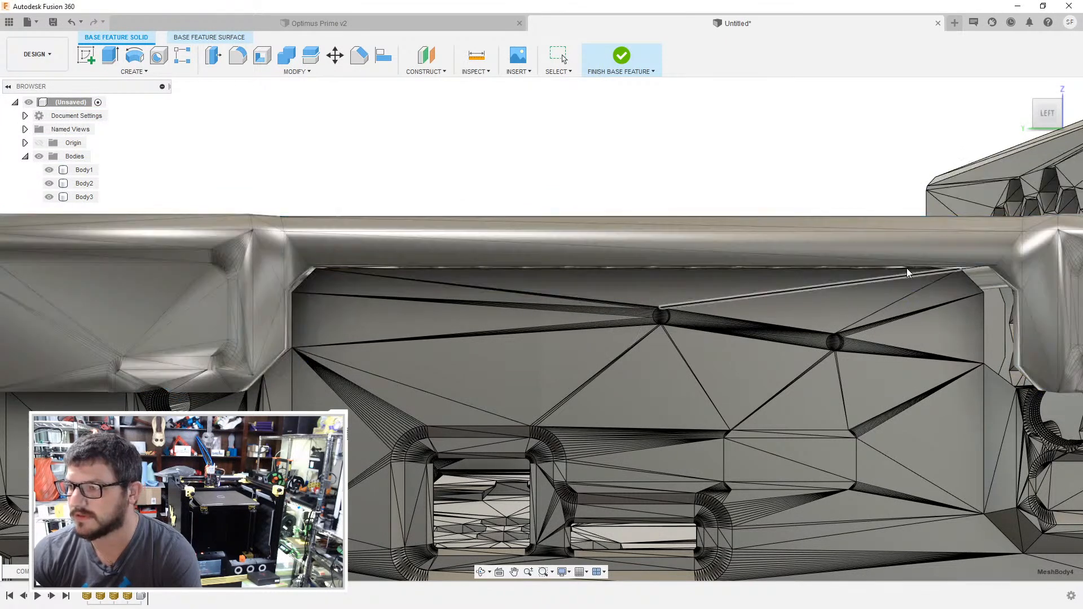
- Convert the SKR cover mesh to a BRep body, proceeding despite the large number of facets
right_click(813, 248)
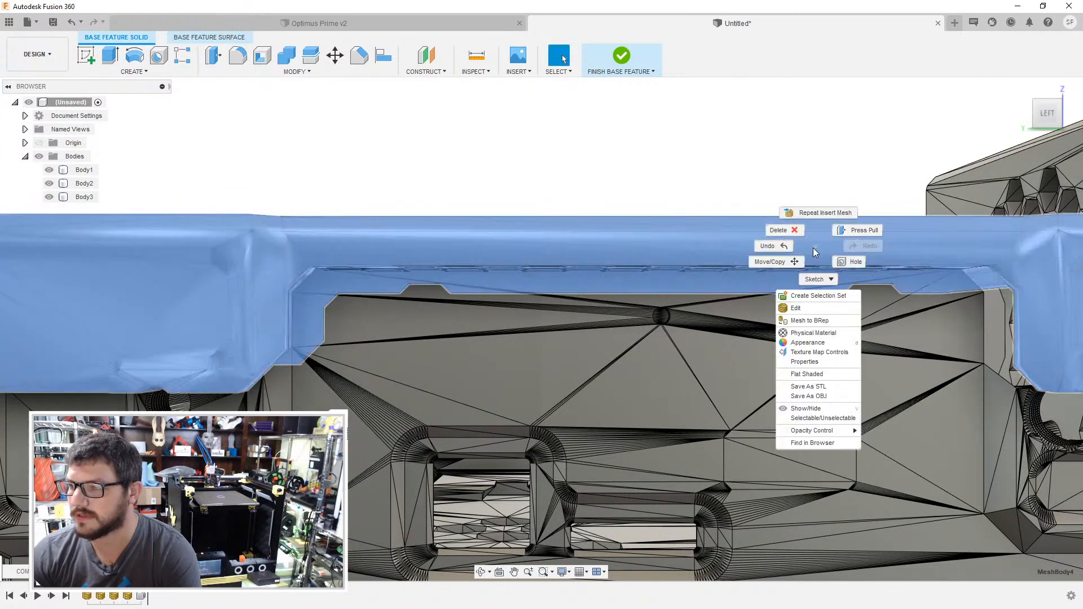
left_click(807, 320)
left_click(1018, 207)
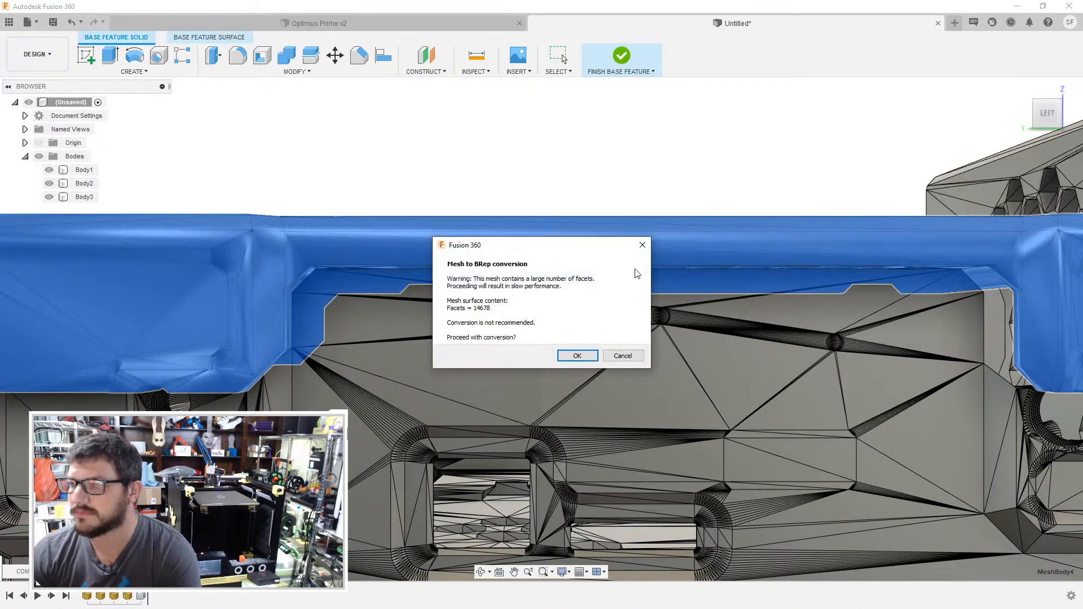
left_click(571, 359)
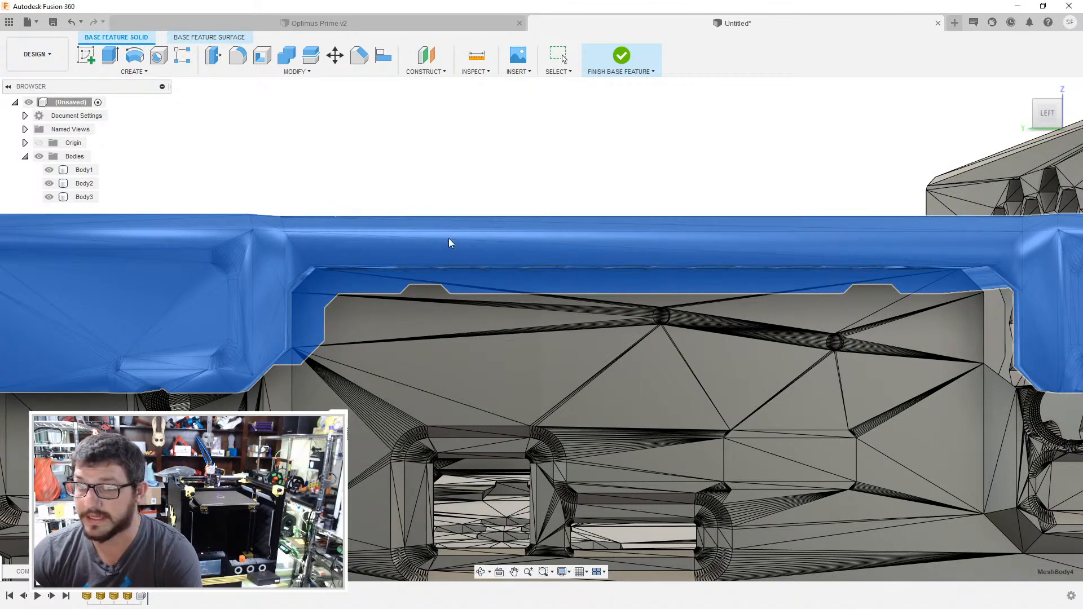
- Move the converted SKR cover body 10 mm along X to line it up with the SKR body
middle_click_drag(431, 199, 621, 198)
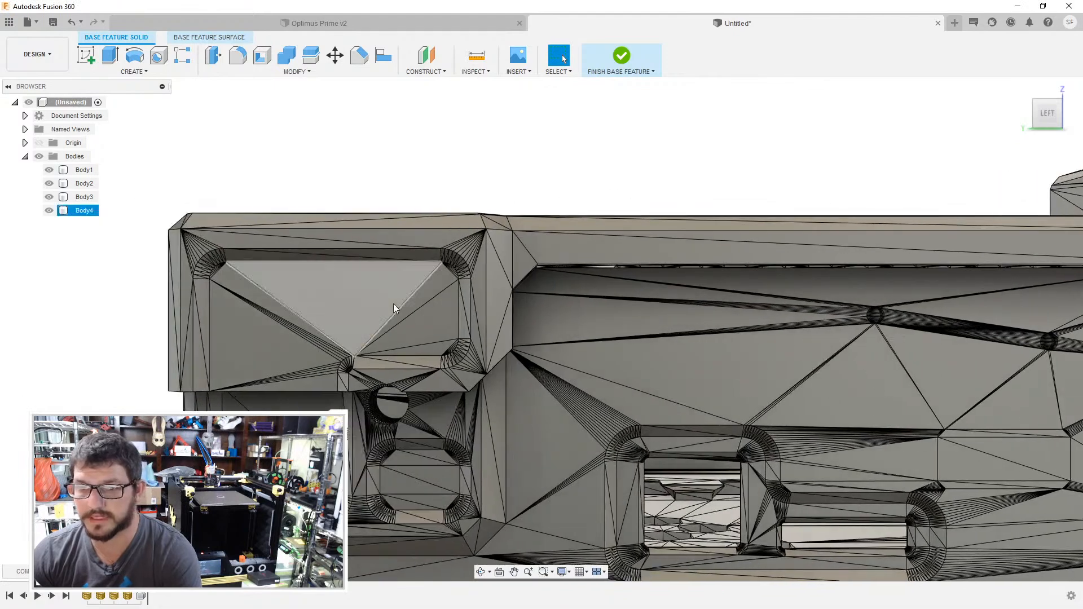
middle_click_drag(394, 303, 342, 308, "shift")
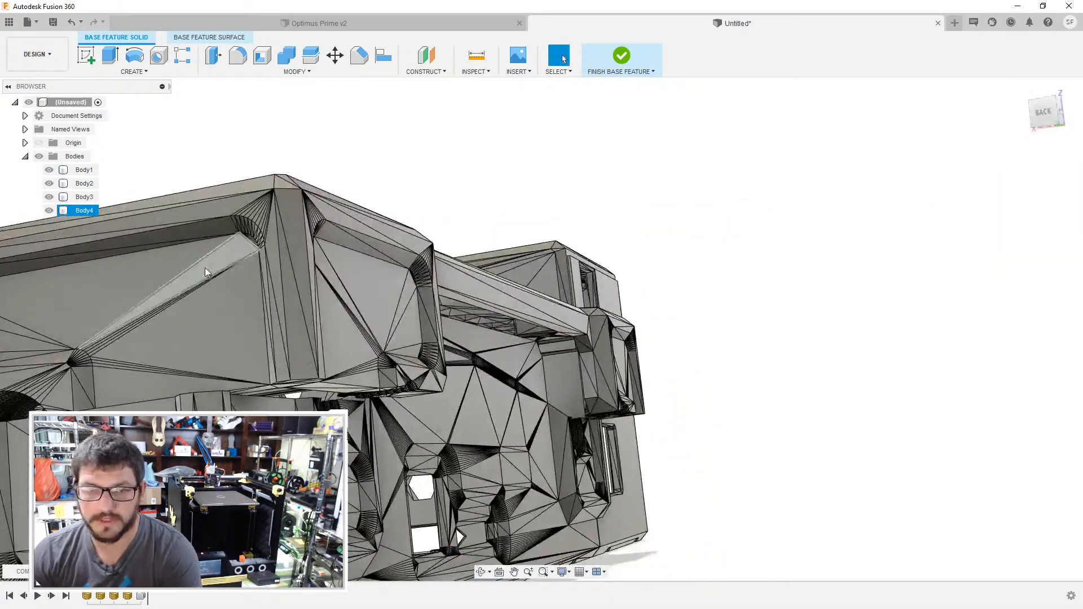
middle_click_drag(203, 272, 172, 222, "shift")
right_click(80, 210)
left_click(115, 216)
left_click_drag(689, 408, 664, 421)
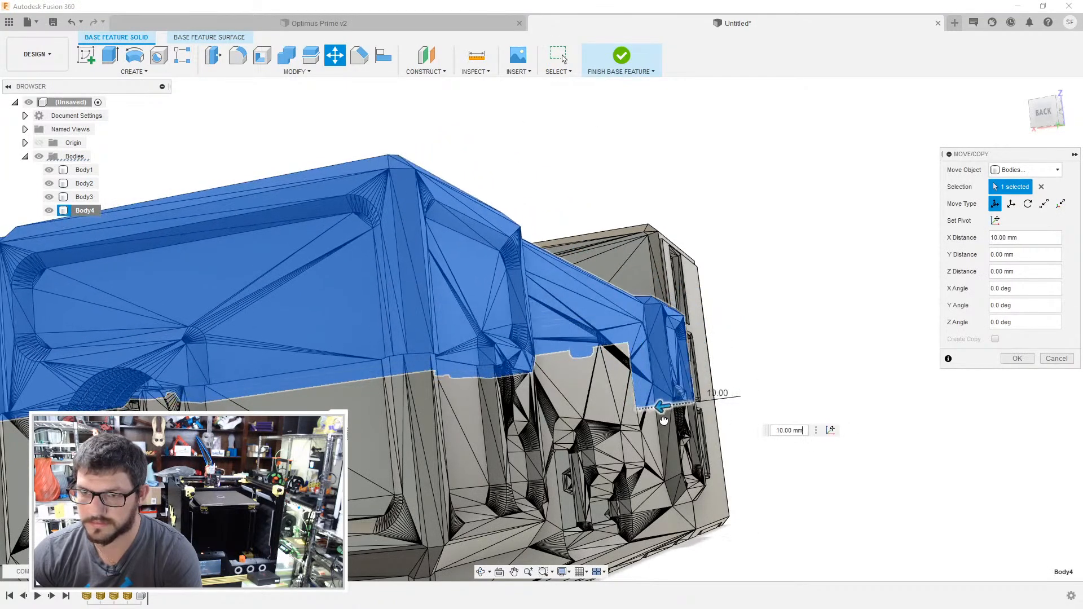
middle_click_drag(569, 367, 818, 238, "shift")
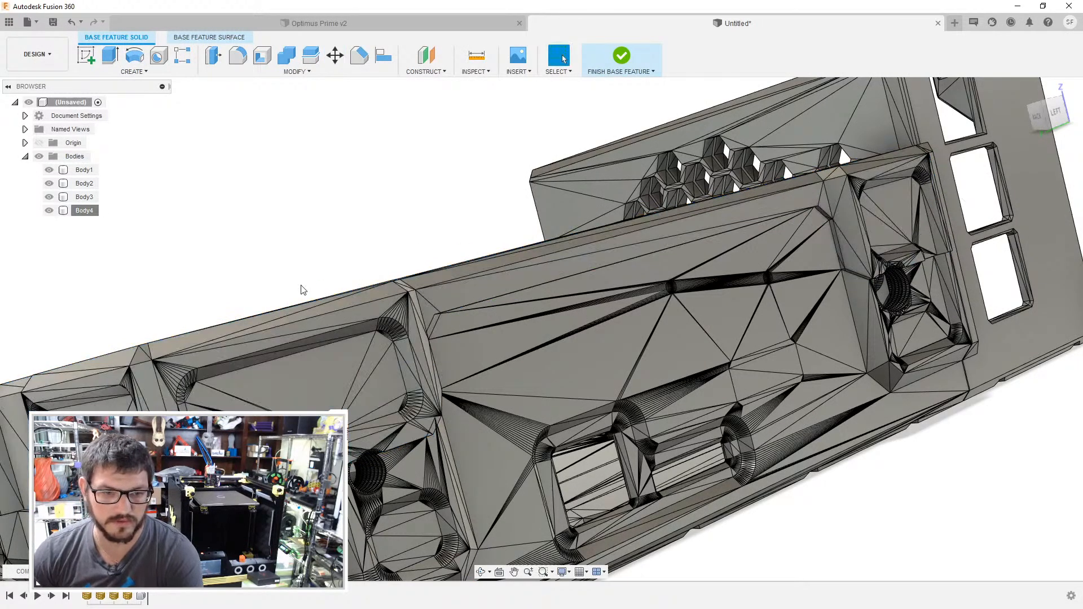
- Merge the coplanar facets on the SKR cover's honeycomb face and an adjacent recessed side panel by deleting one facet on each
middle_click_drag(253, 233, 256, 282, "shift")
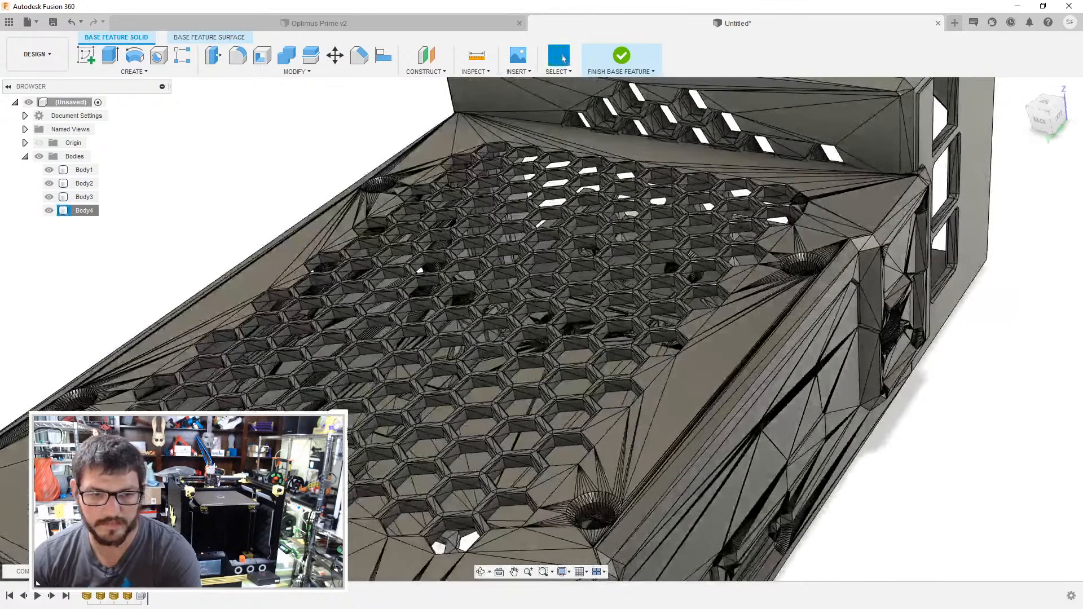
middle_click_drag(169, 409, 150, 280)
left_click(175, 361)
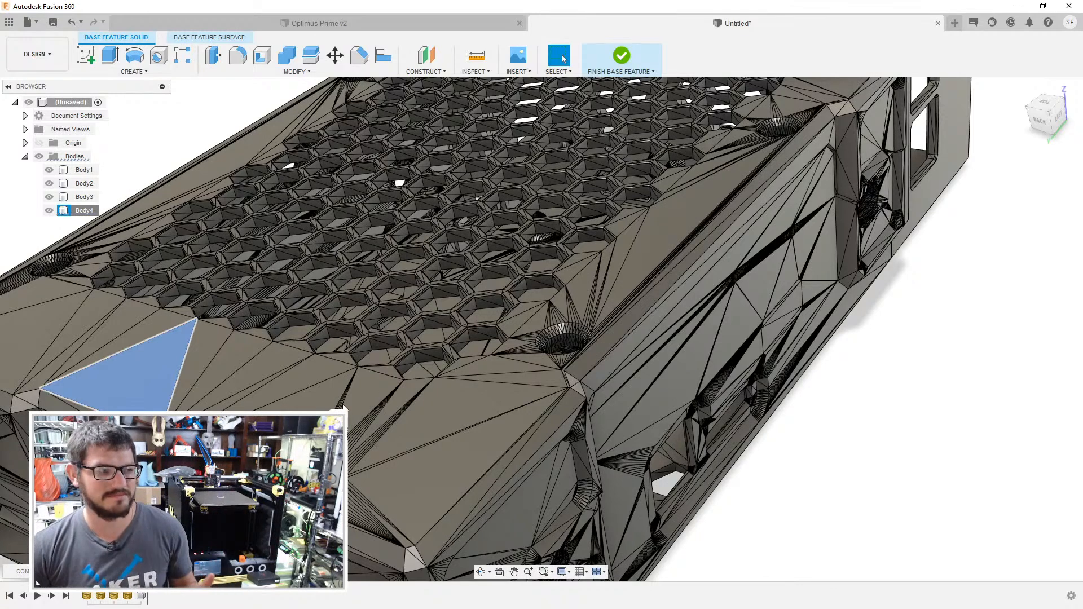
key("Delete")
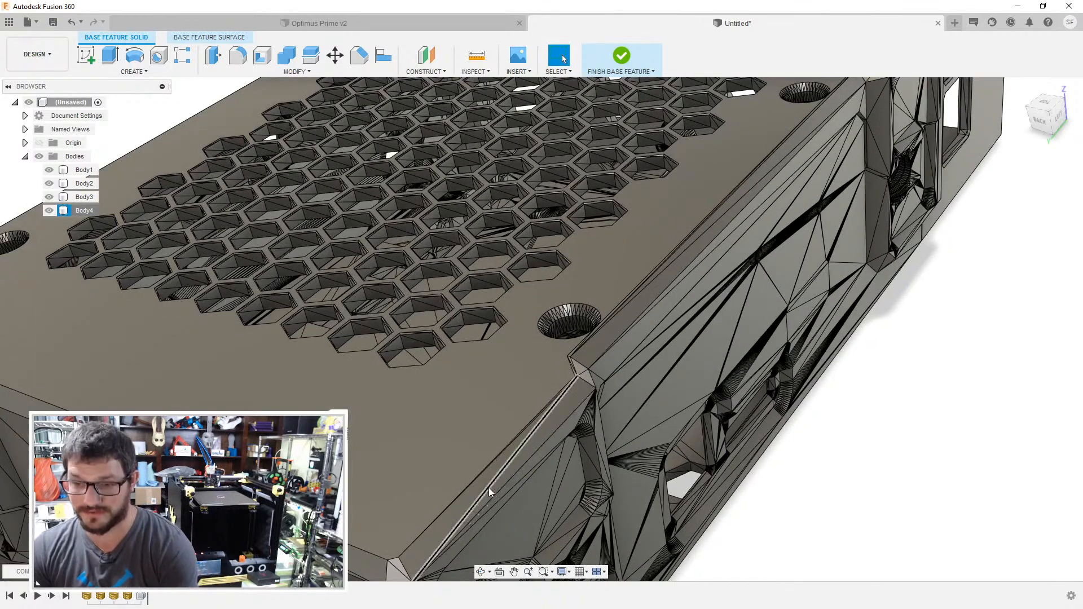
left_click(506, 526)
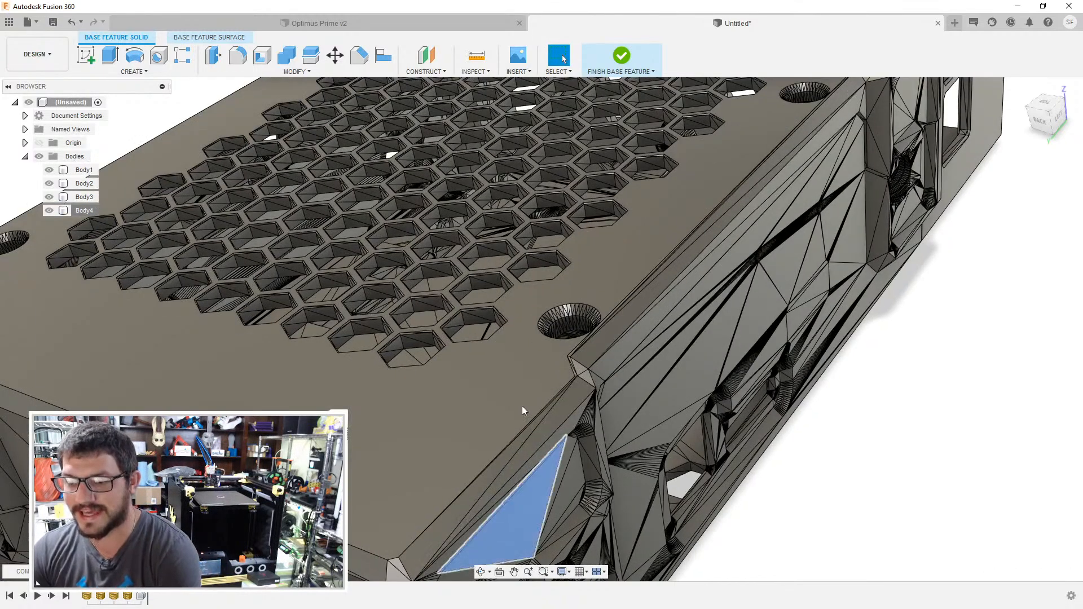
key("Delete")
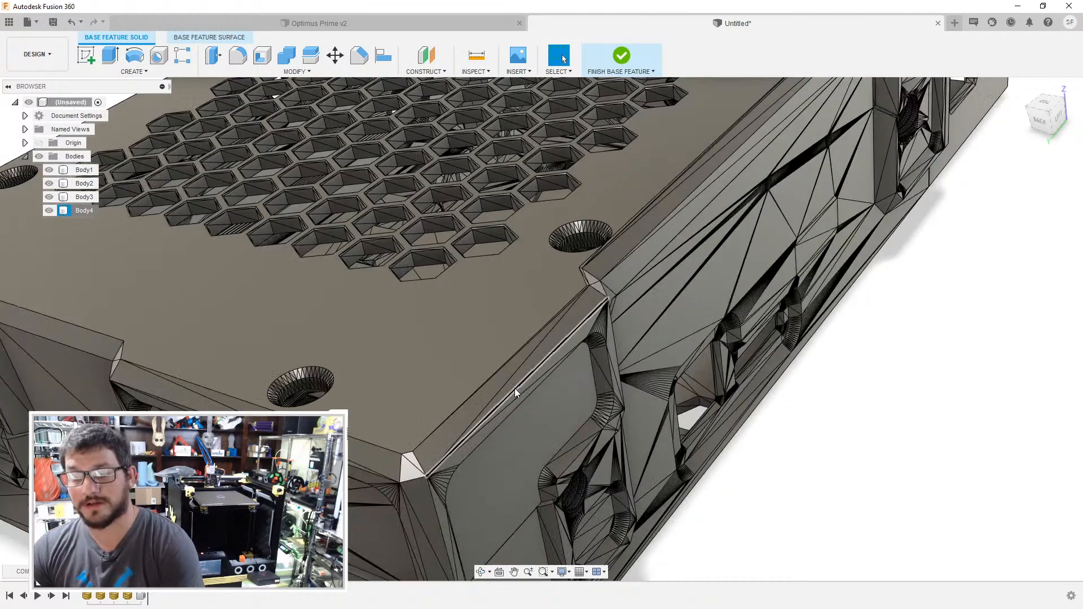
- Merge the coplanar facets on the SKR cover's end face and along its long side wall by deleting single facets
left_click(350, 516)
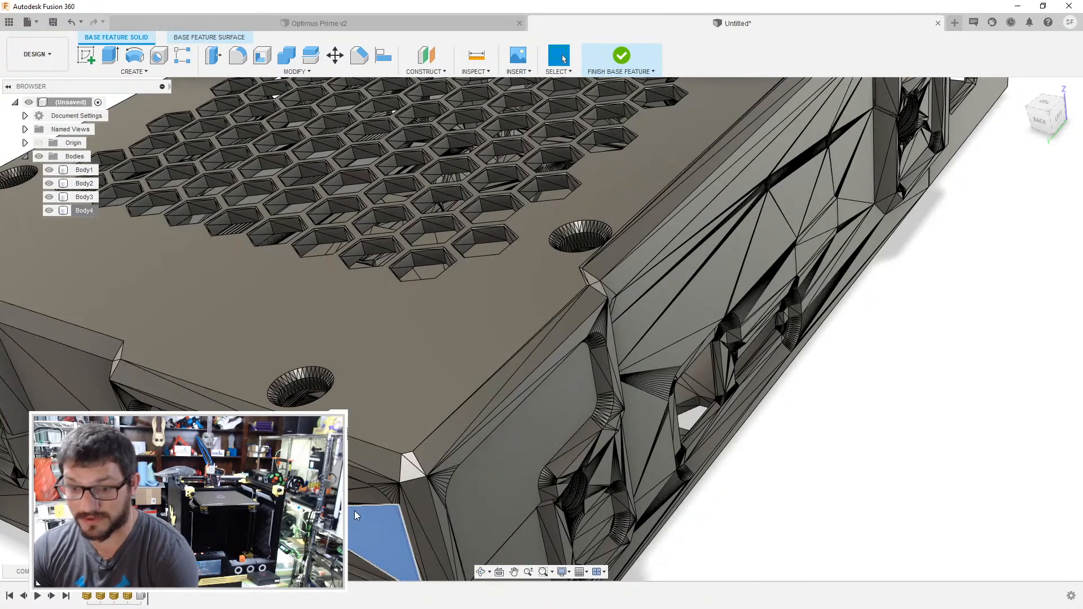
left_click(658, 318)
left_click(638, 255)
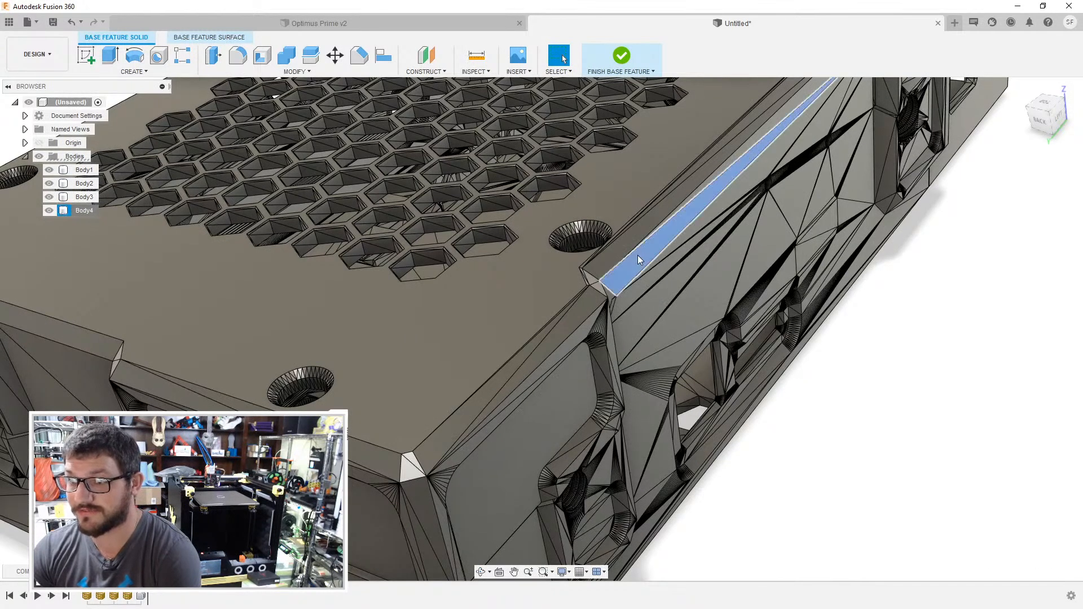
key("Delete")
left_click(81, 374)
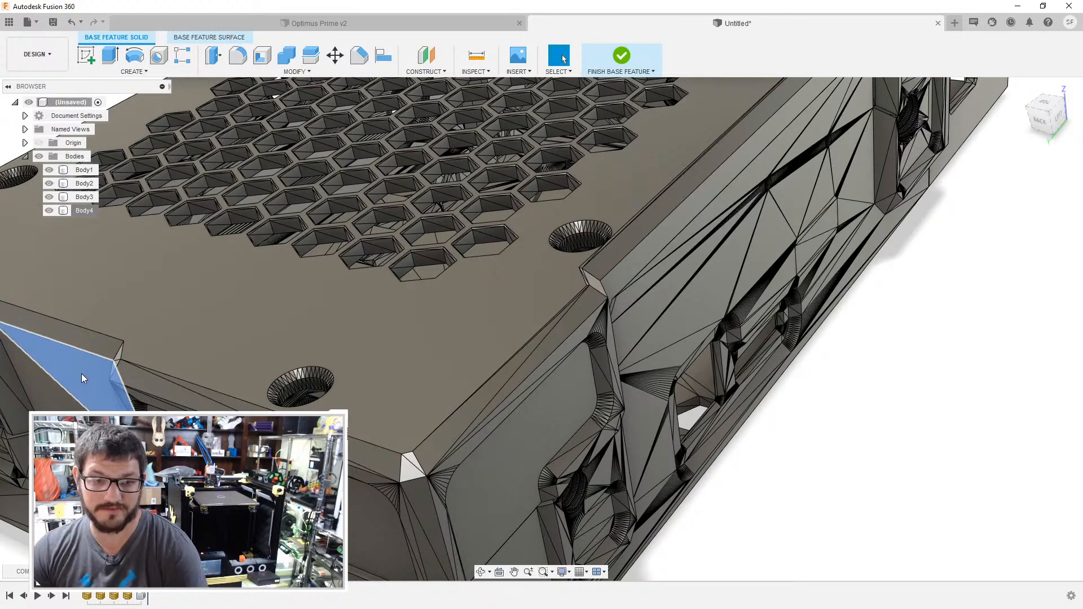
key("Delete")
- Merge the remaining coplanar facets in the cover's end recess, on the flat borders around both recesses, and on the long side wall
middle_click_drag(80, 374, 279, 366)
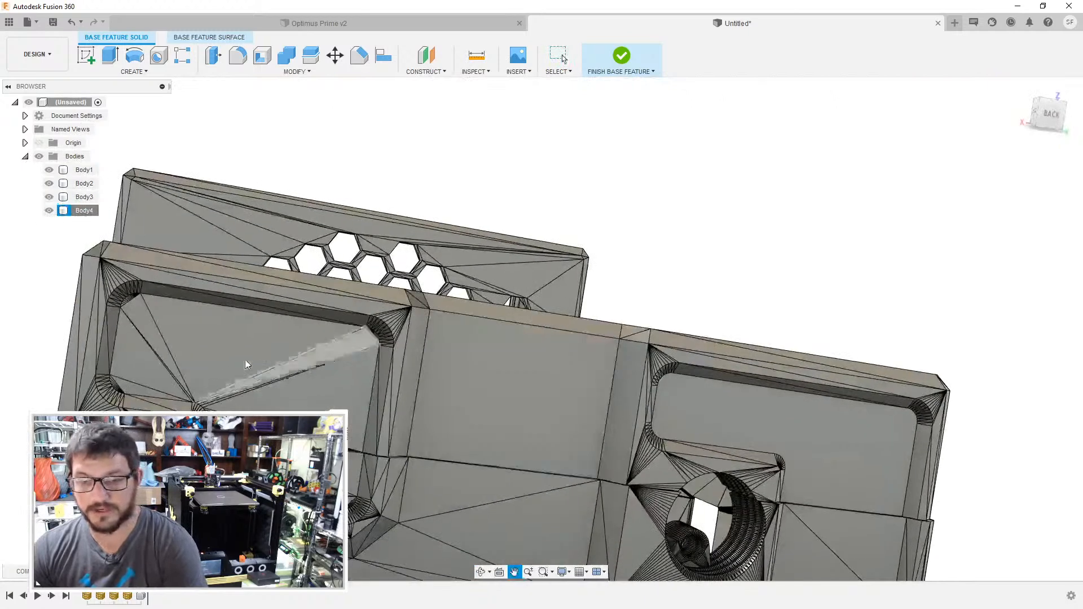
left_click(231, 350)
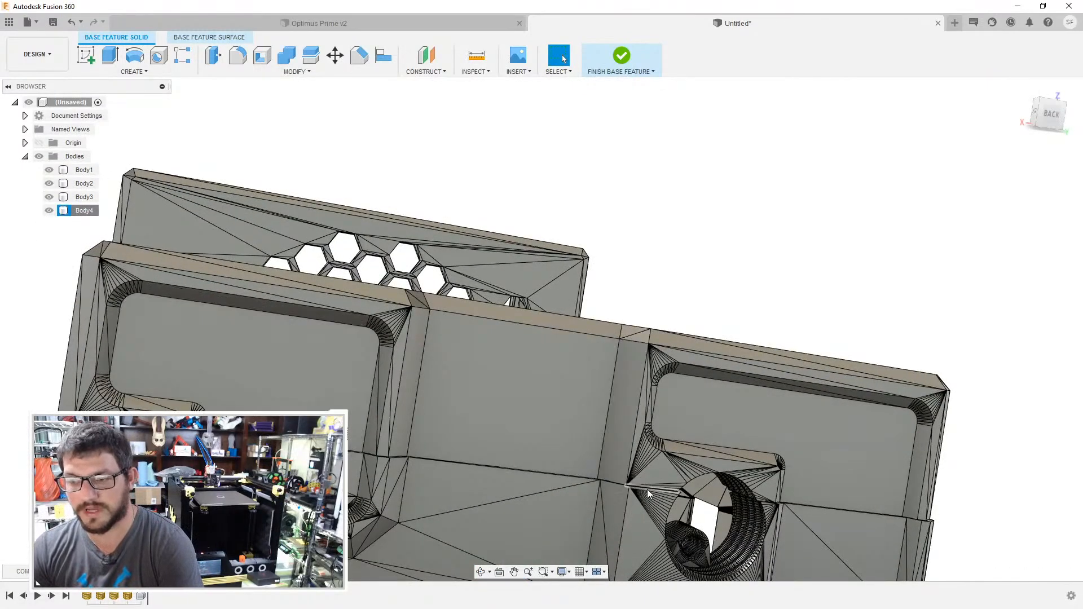
left_click(654, 473)
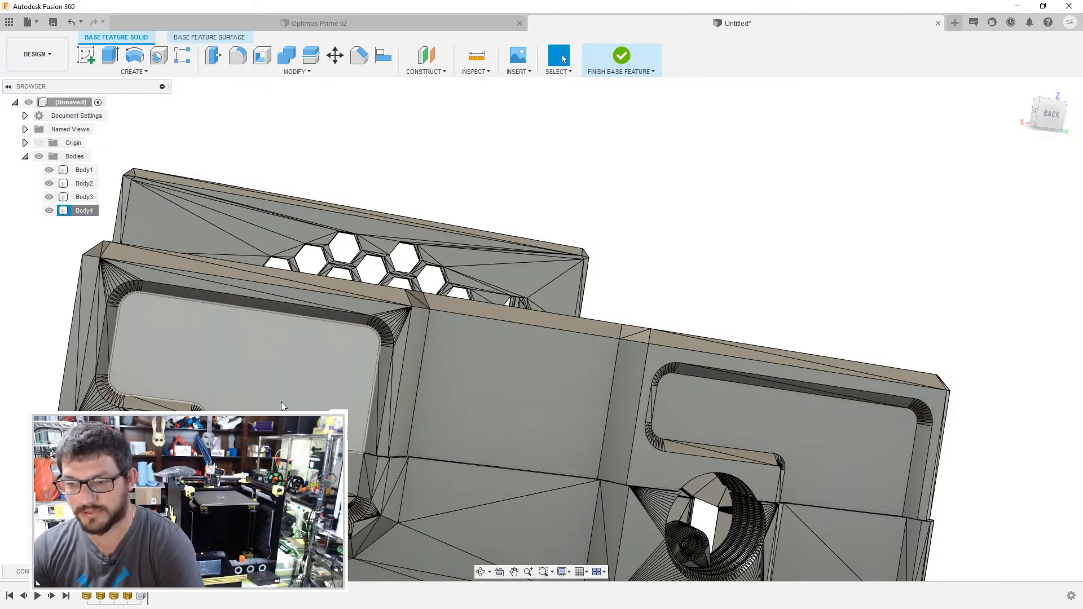
middle_click_drag(282, 396, 291, 387, "shift")
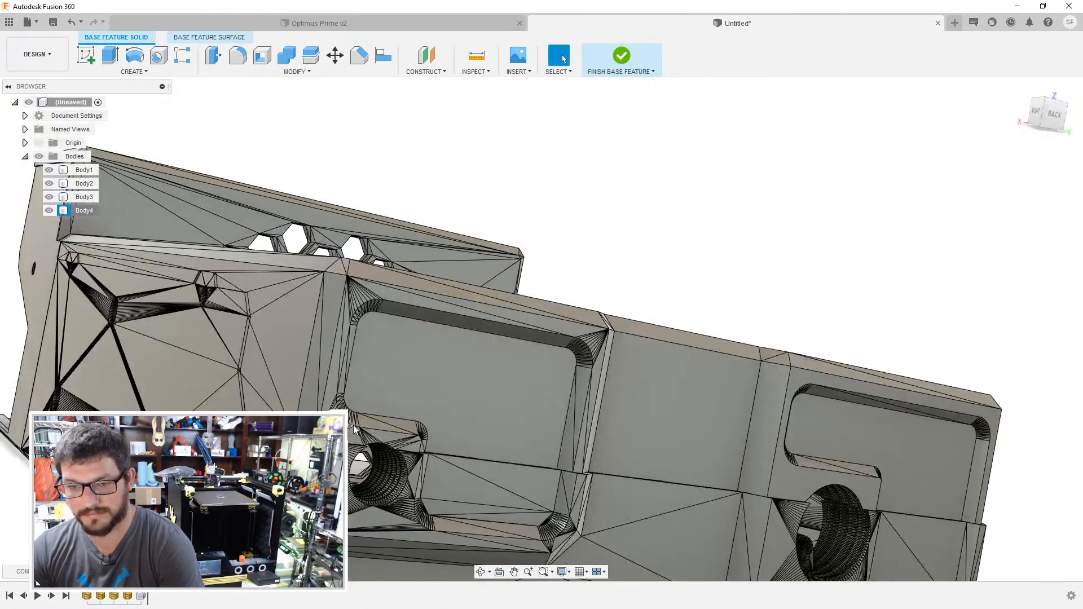
scroll(353, 425, "up", 4)
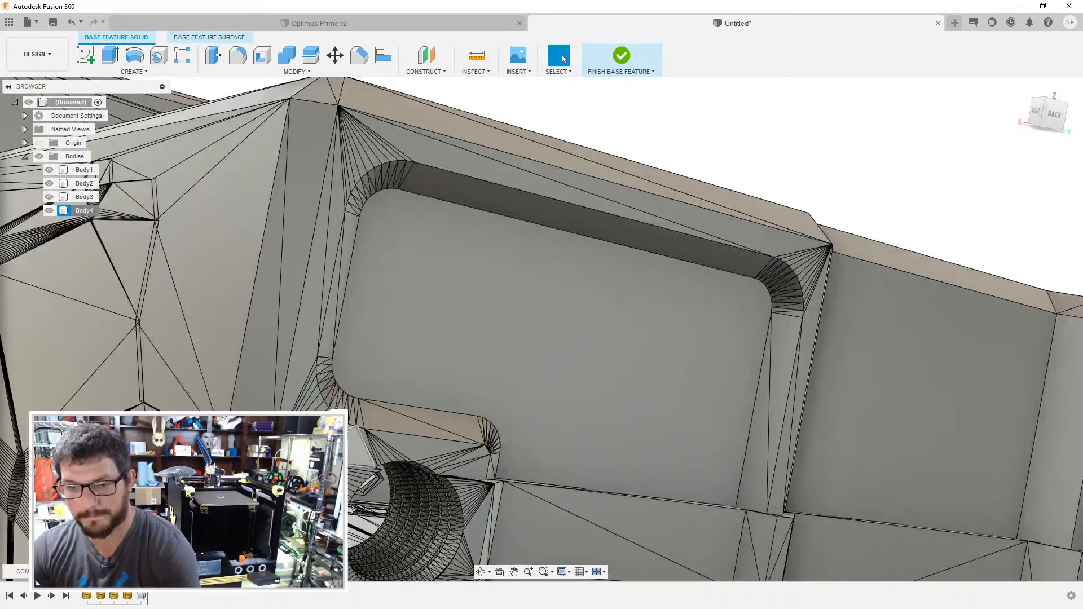
left_click(215, 291)
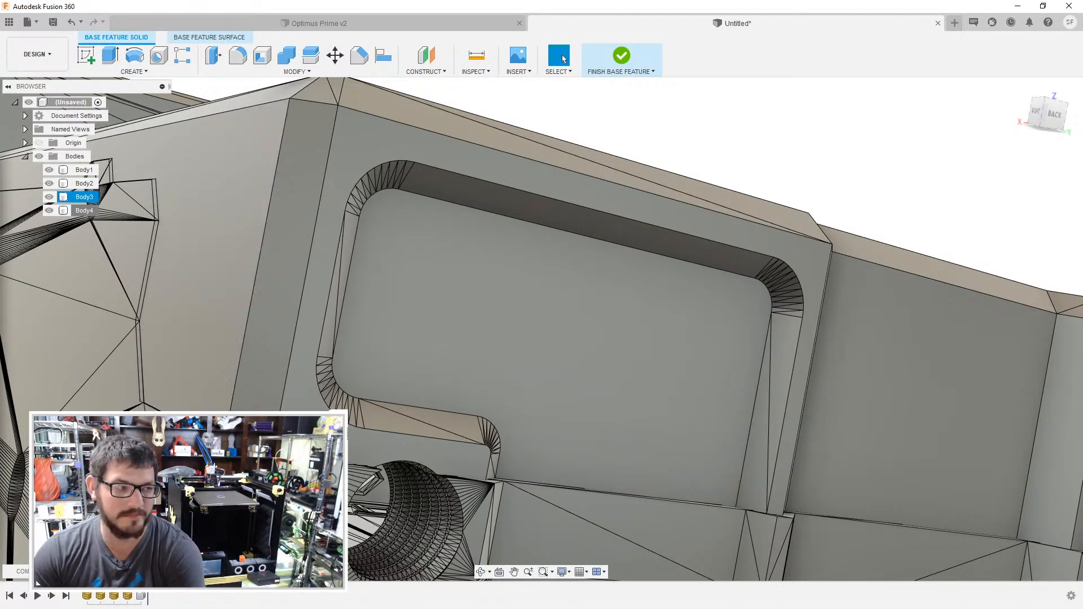
- Try to merge the facets on the SKR body's long side wall by deleting a triangular facet
middle_click_drag(239, 382, 377, 381, "shift")
scroll(376, 380, "down", 5)
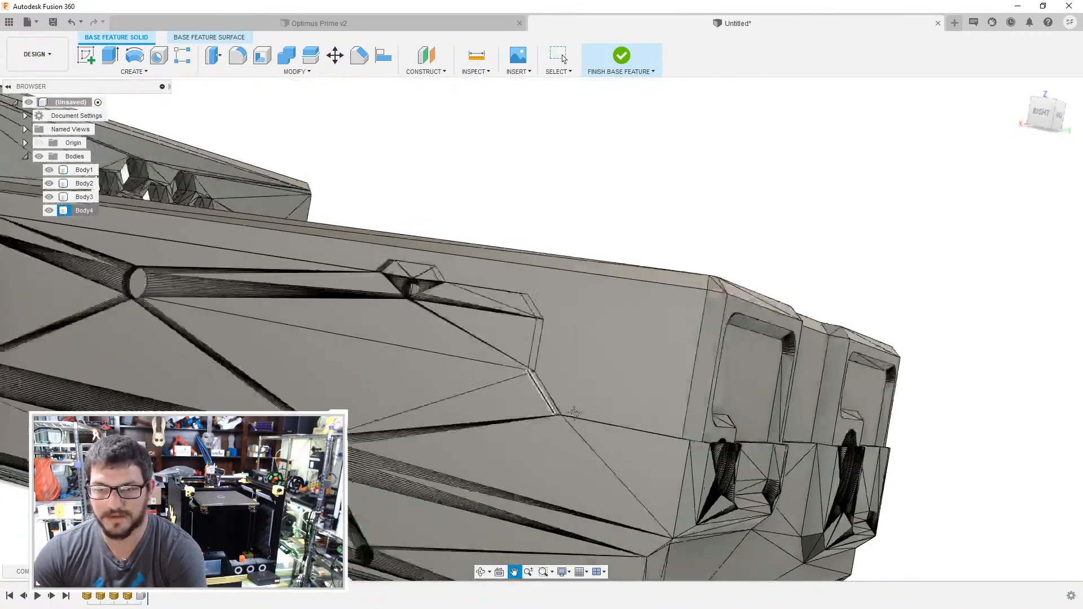
left_click(587, 350)
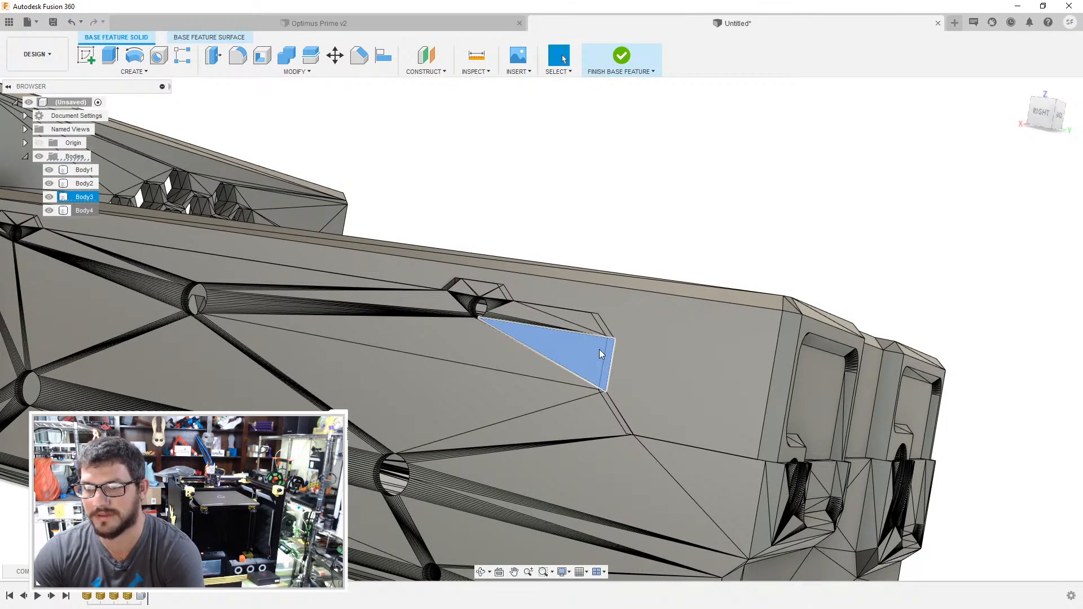
key("Delete")
left_click(598, 230)
middle_click_drag(718, 234, 695, 189, "shift")
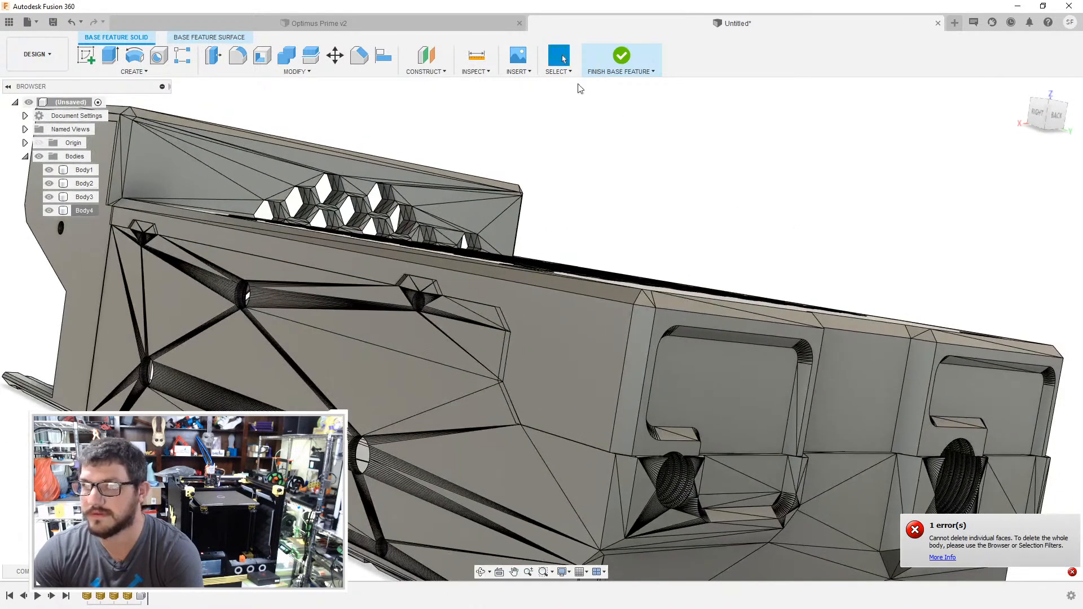
- Align the SKR cover's recessed end face to the matching facet of the SKR body below it
left_click(384, 54)
left_click(732, 389)
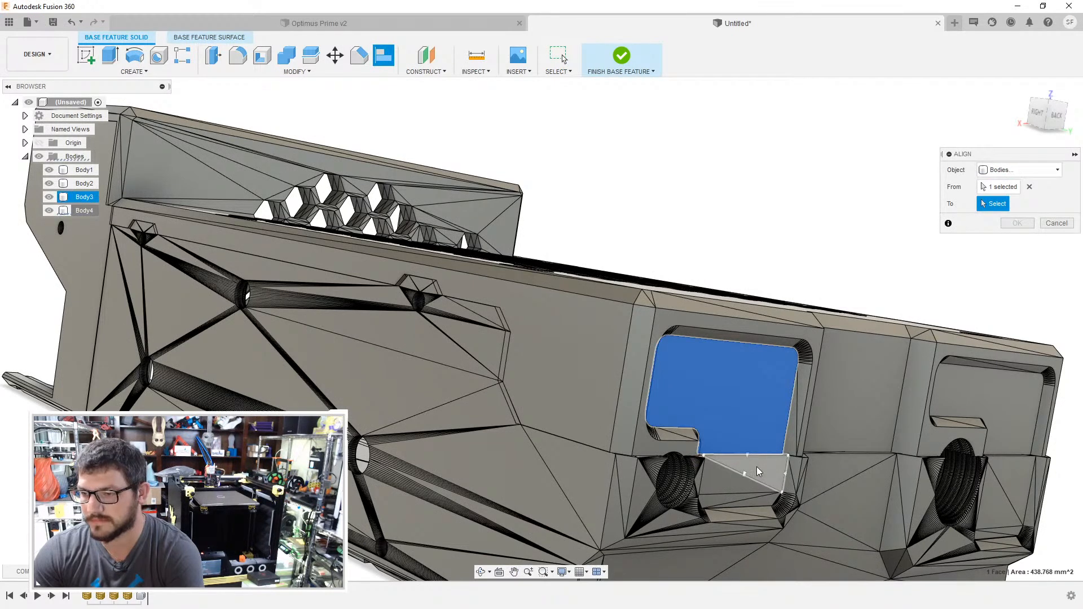
left_click(757, 471)
left_click(1017, 241)
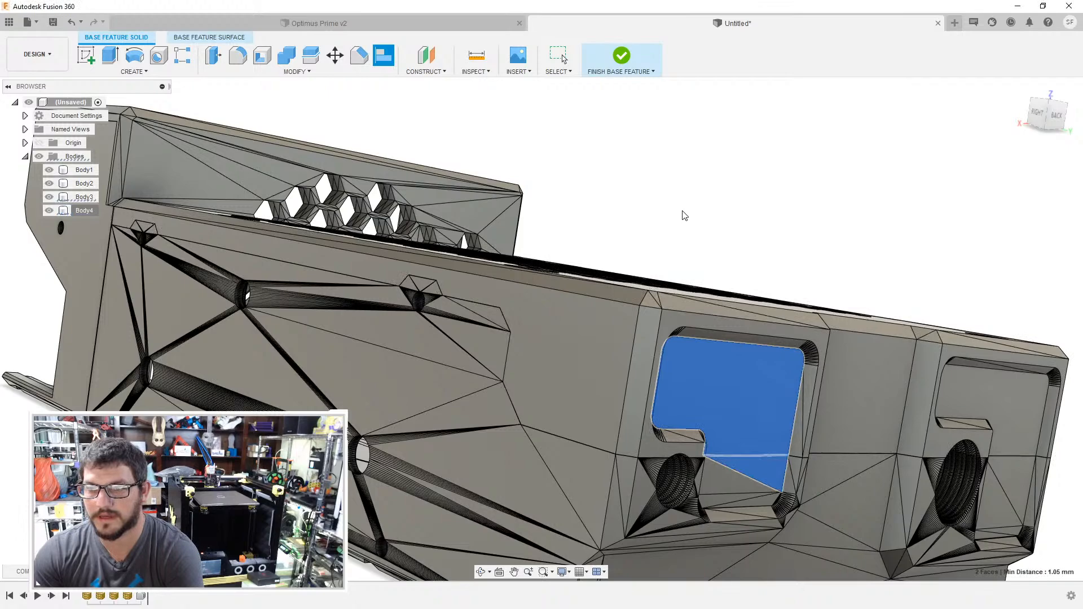
left_click(602, 73)
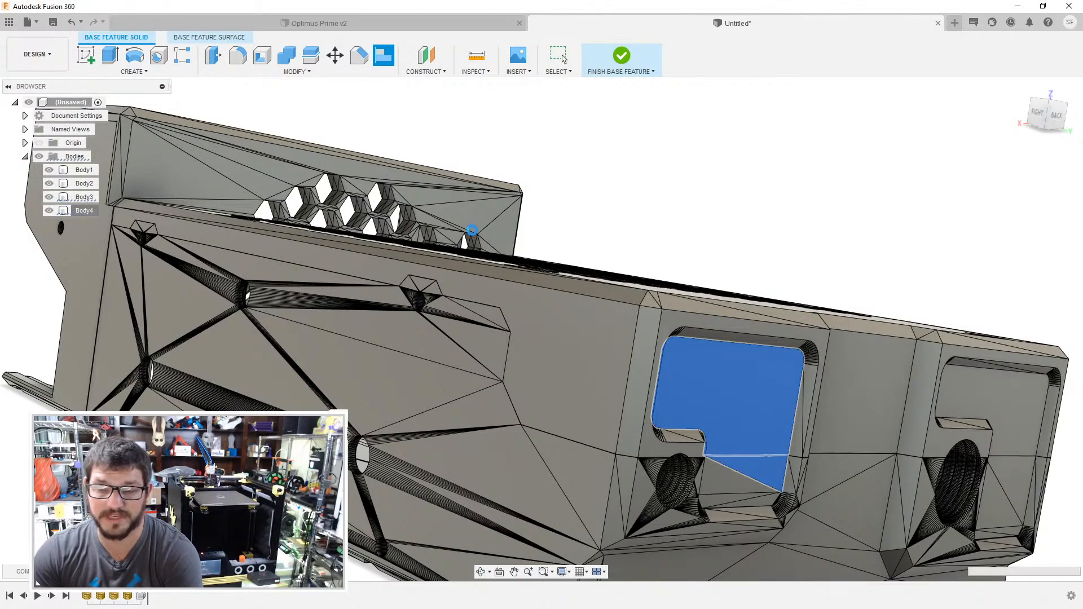
- Hide the SKR body and merge the coplanar facets on the inner side of the SKR cover's honeycomb panel
middle_click_drag(225, 186, 323, 289)
left_click(314, 307)
key("Delete")
mouse_move(366, 329)
middle_mouse_down("shift")
mouse_move(452, 393)
mouse_move(305, 333)
middle_mouse_up("shift")
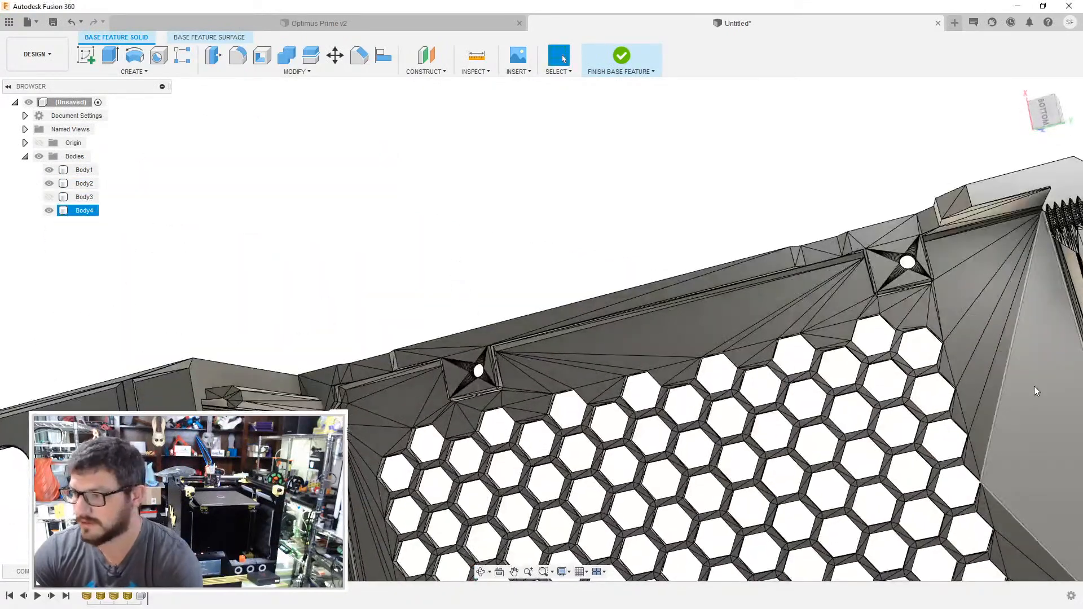
left_click(1030, 385)
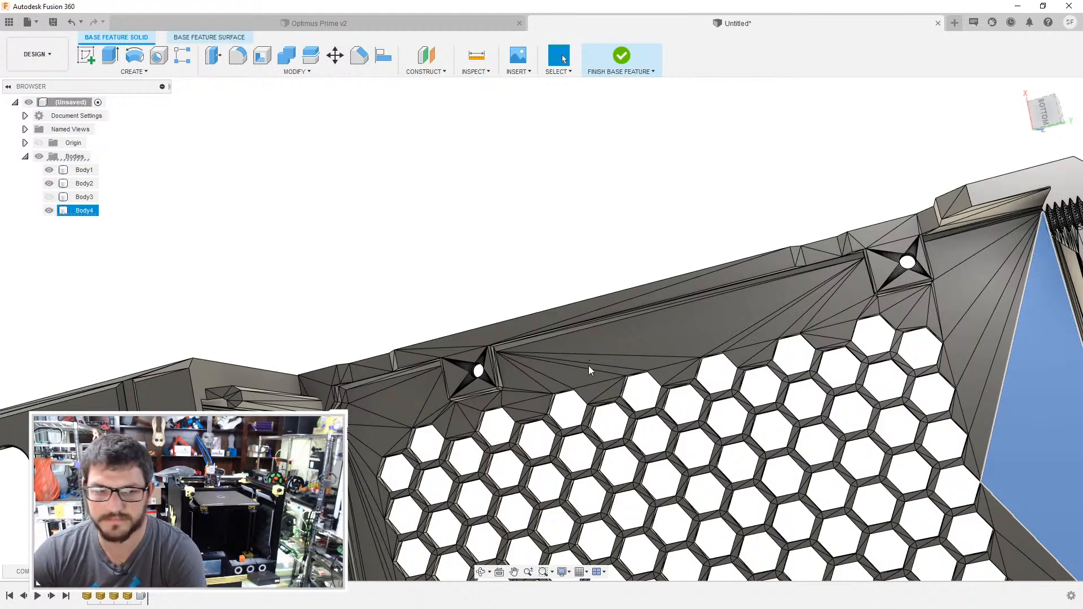
key("Delete")
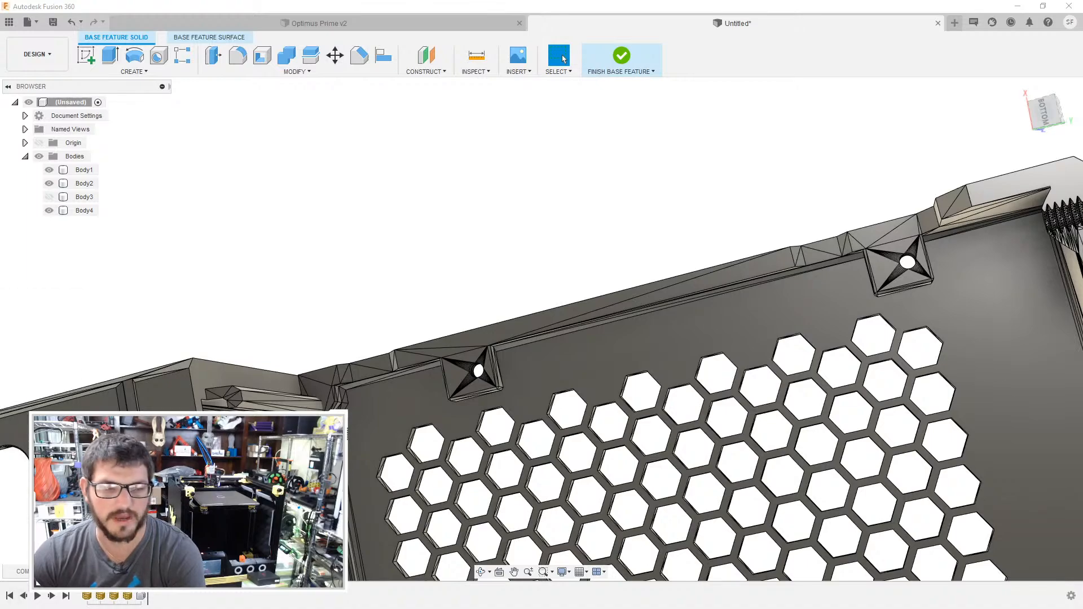
- Merge the coplanar facets on the cover's long inner rim and its two screw tabs
middle_click_drag(645, 206, 517, 107)
scroll(388, 230, "up", 1)
left_click(373, 245)
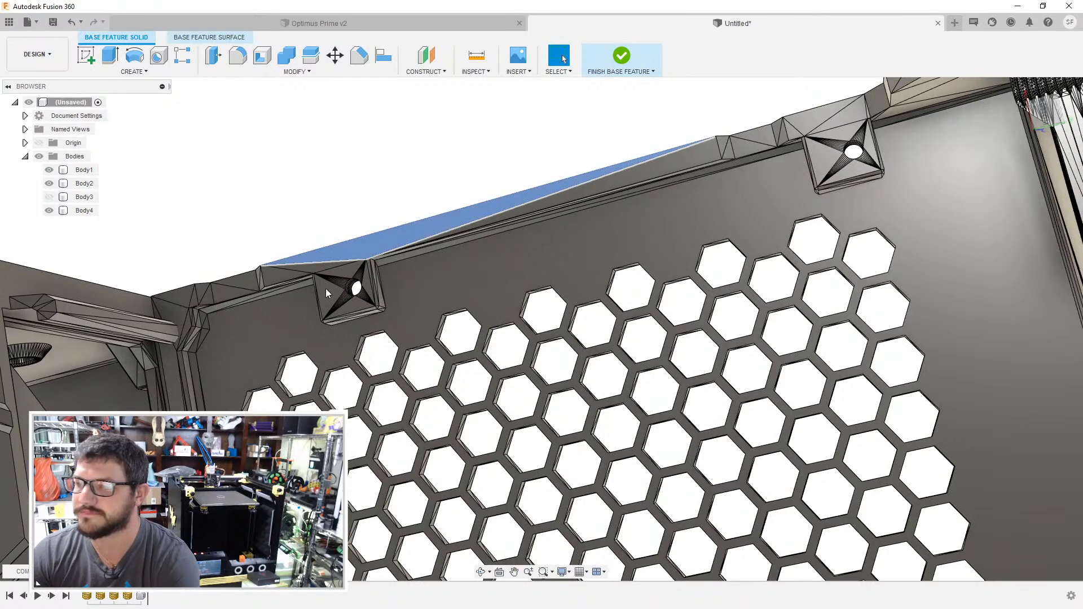
key("Delete")
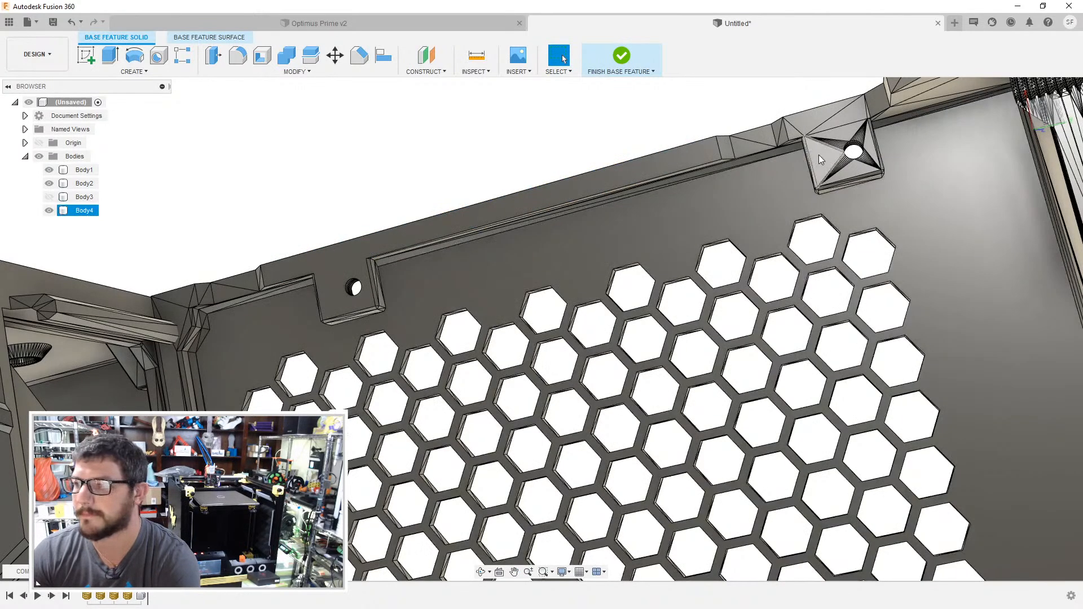
left_click(819, 159)
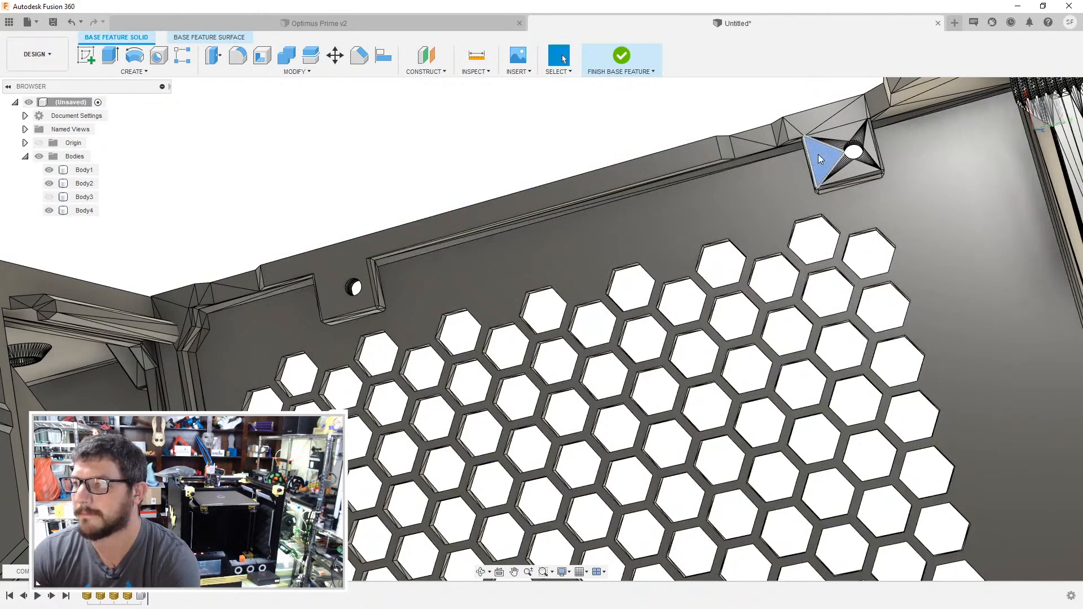
key("Delete")
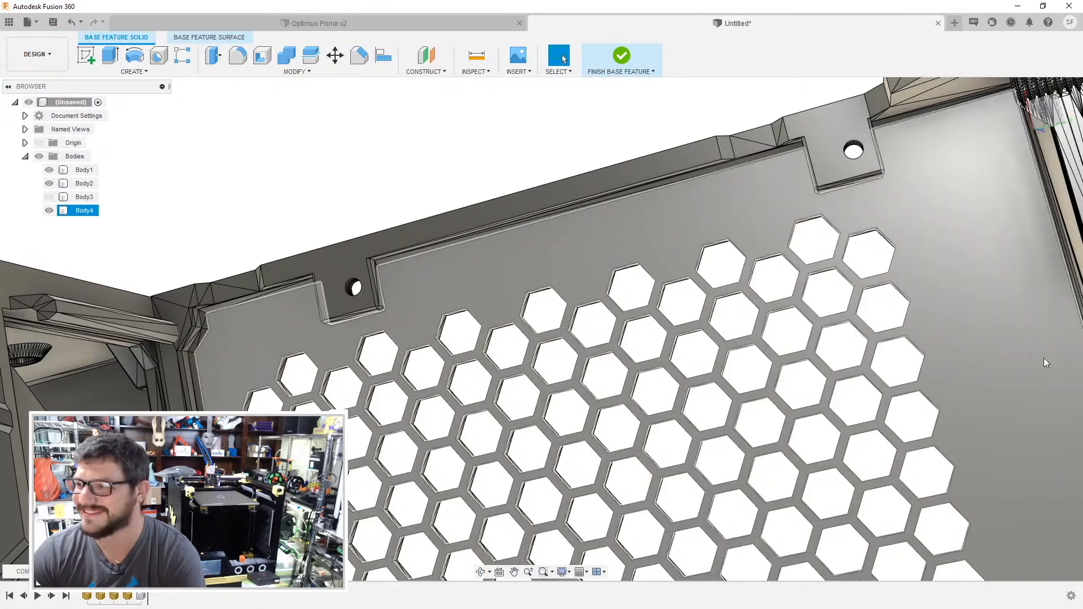
- Merge the coplanar facets on the flat rim at the cover's opposite outer corner by deleting one triangular facet
middle_click_drag(897, 362, 581, 329)
scroll(587, 328, "down", 2)
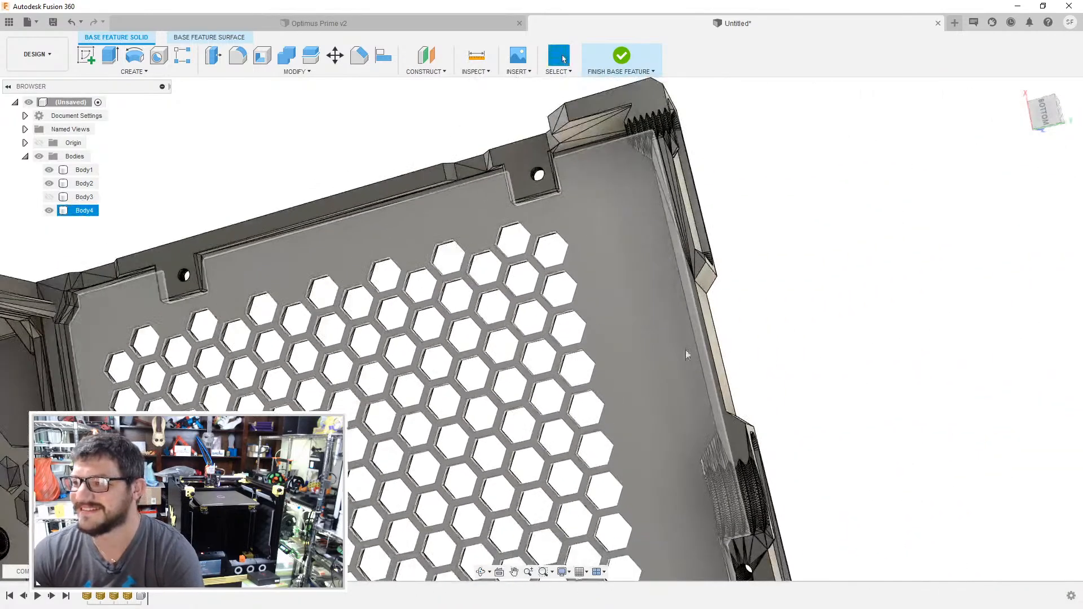
middle_click_drag(722, 370, 761, 109)
middle_click_drag(658, 293, 694, 196)
scroll(764, 265, "up", 2)
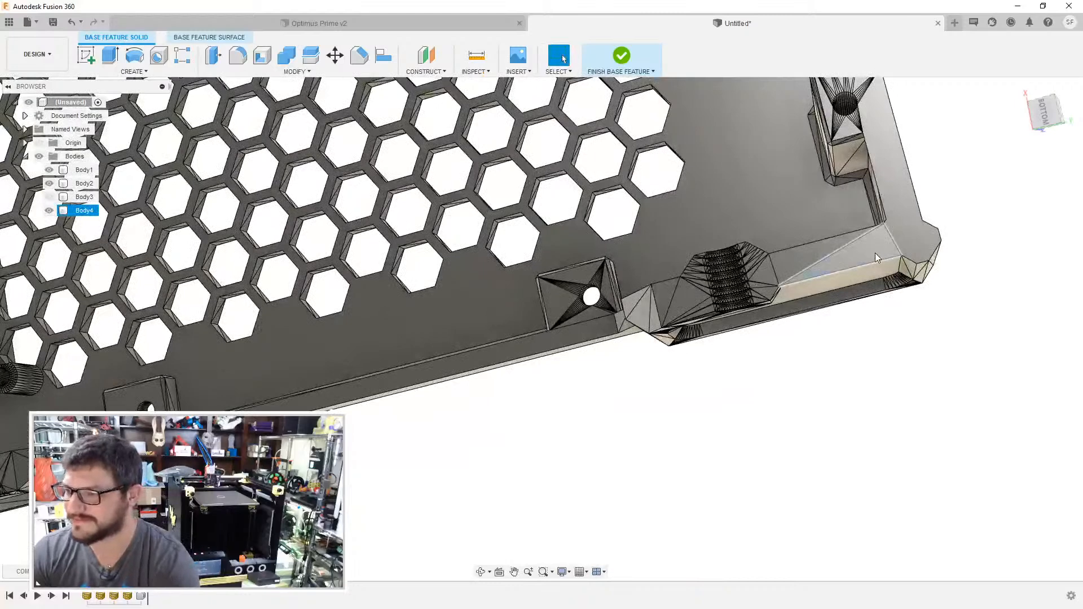
left_click(875, 254)
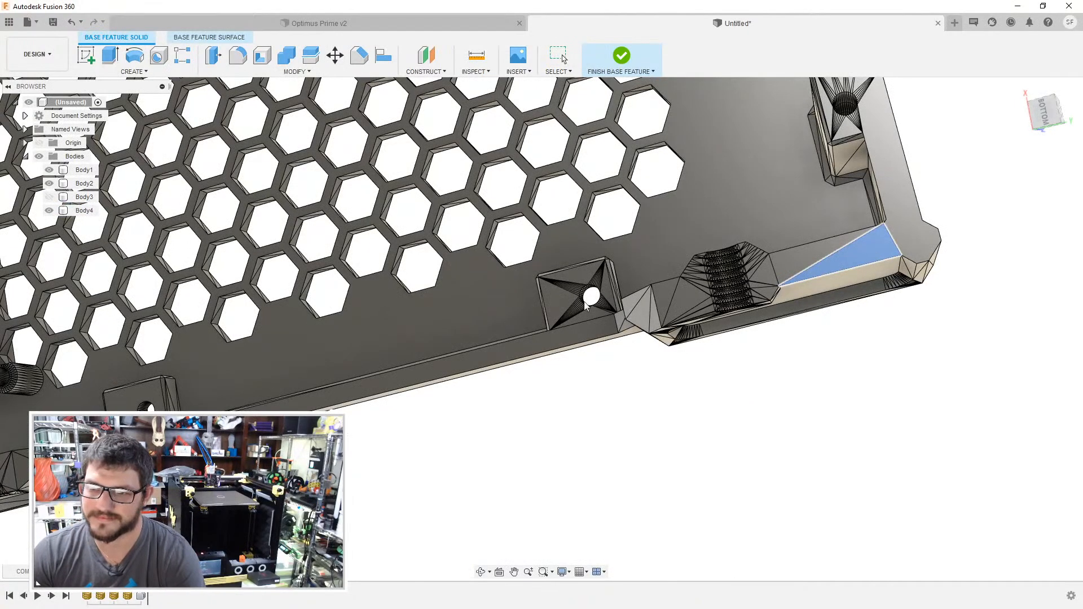
key("Delete")
- Merge the facets on the screw tab of the opposite rim and on the surface beside the neighbouring threaded hole
left_click(561, 304)
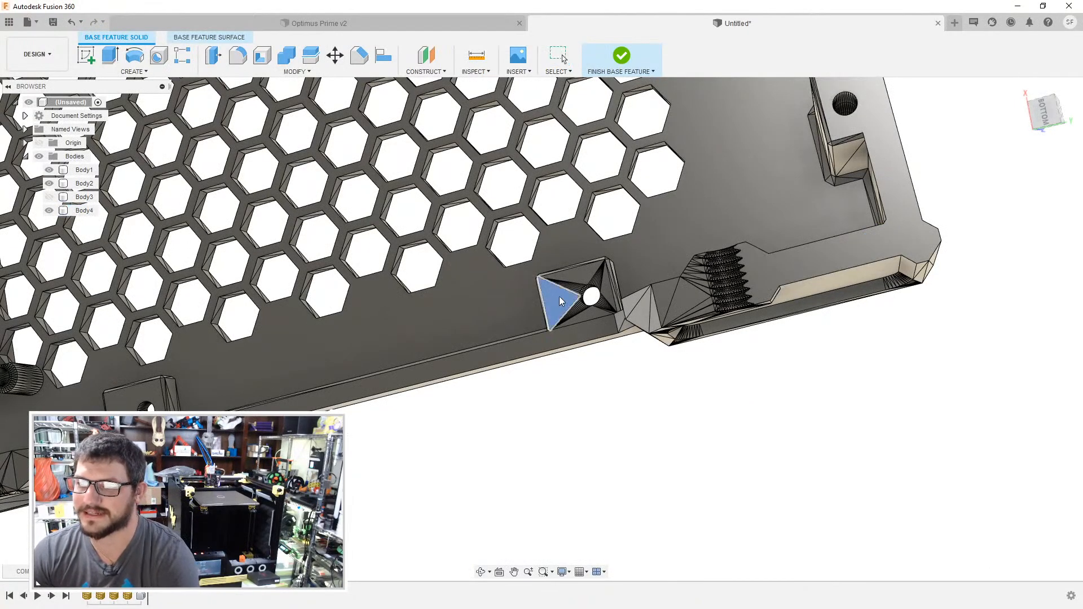
key("Delete")
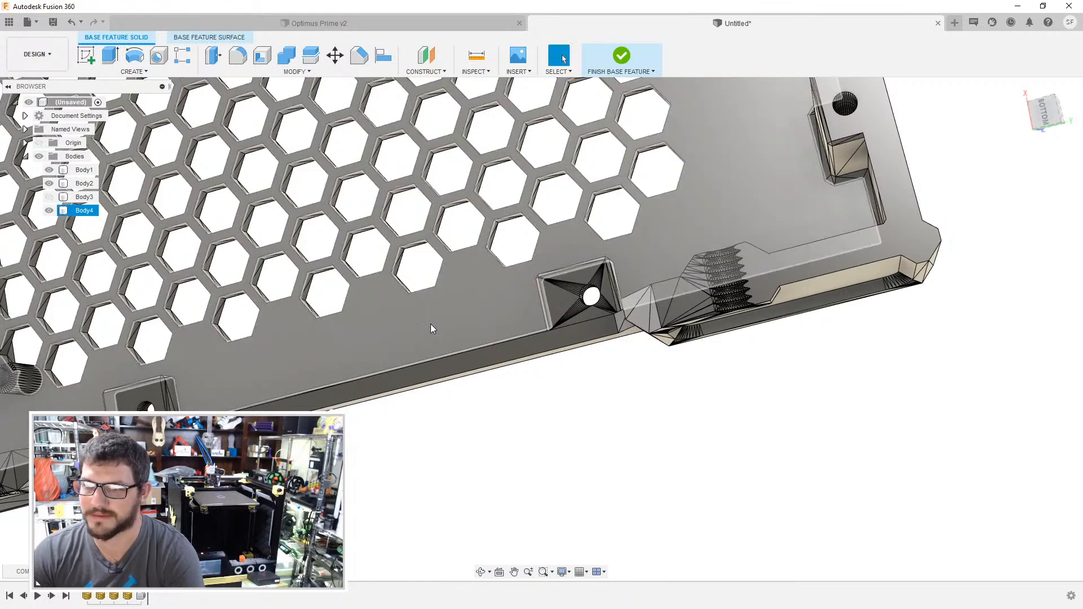
middle_click_drag(431, 324, 556, 299)
left_click(827, 273)
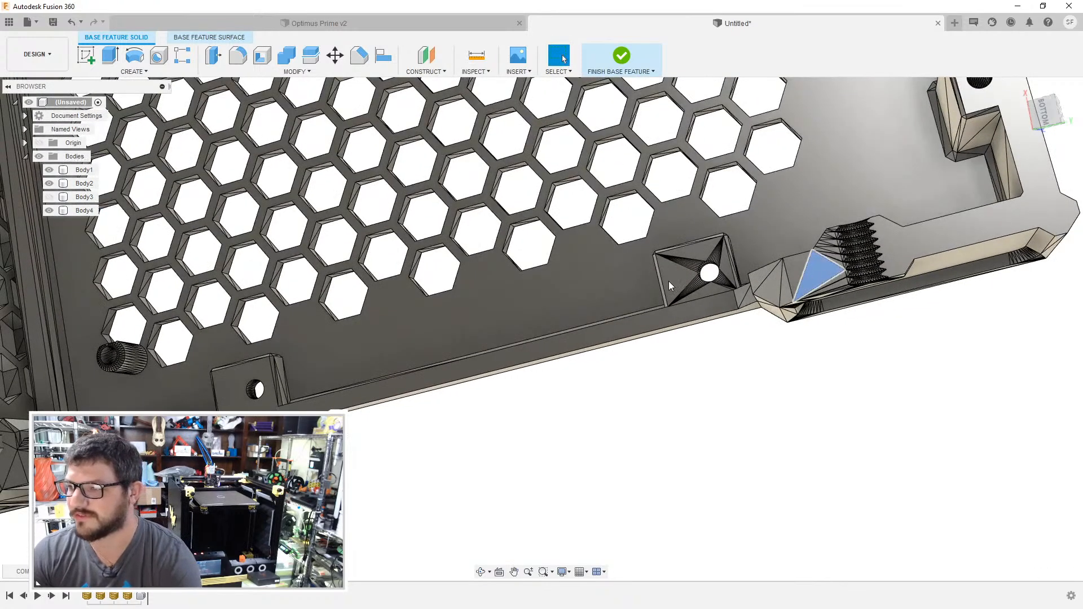
key("Delete")
- Merge the coplanar facets on the flat surface around the threaded hole at the cover's corner beside the Raspberry case
middle_click_drag(419, 311, 462, 382, "shift")
left_click(465, 379)
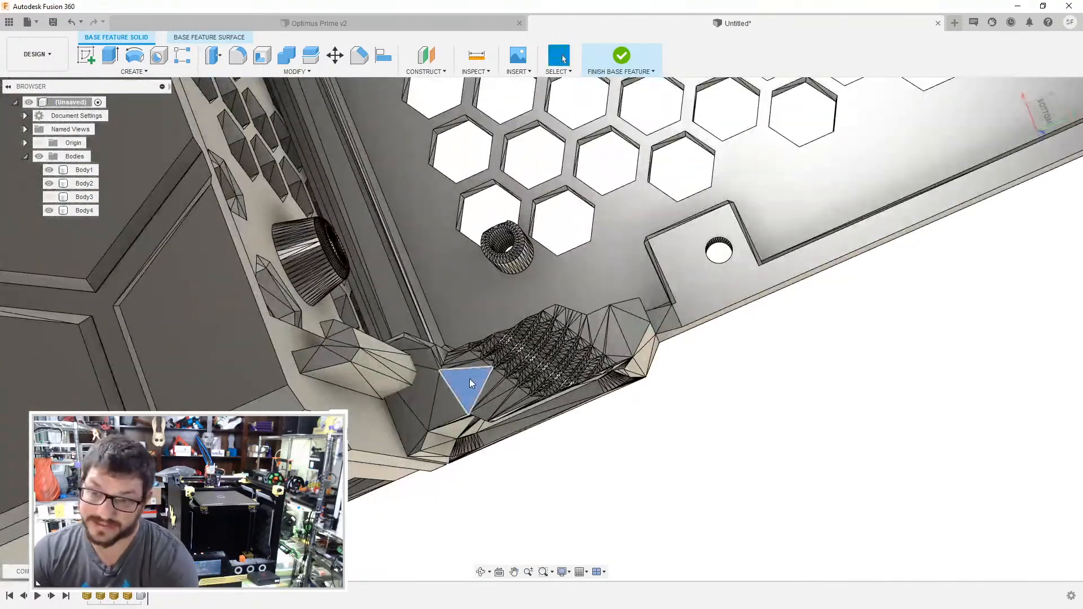
key("Delete")
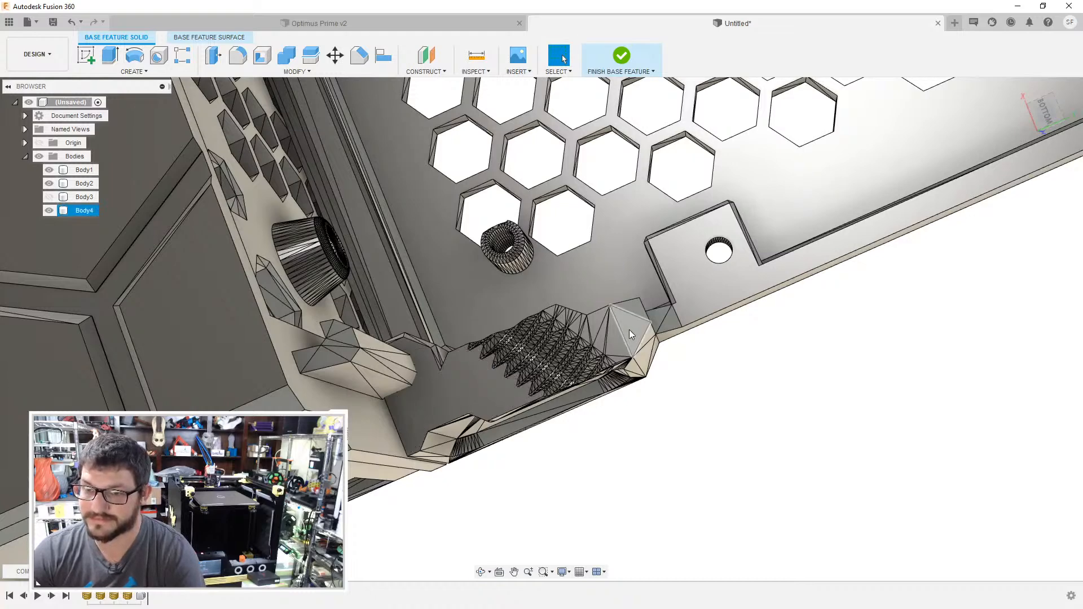
- Merge the facets on the floor and surrounding rim of that corner block's side recess and on the neighbouring raised bar
middle_click_drag(628, 330, 619, 317, "shift")
left_click(547, 428)
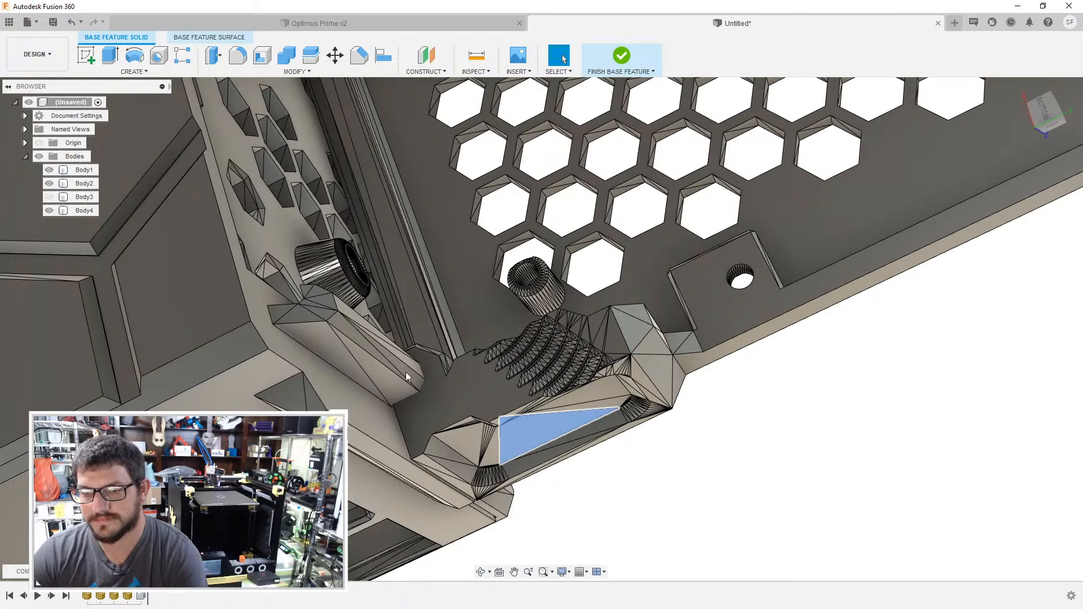
key("Delete")
left_click(328, 357)
key("Delete")
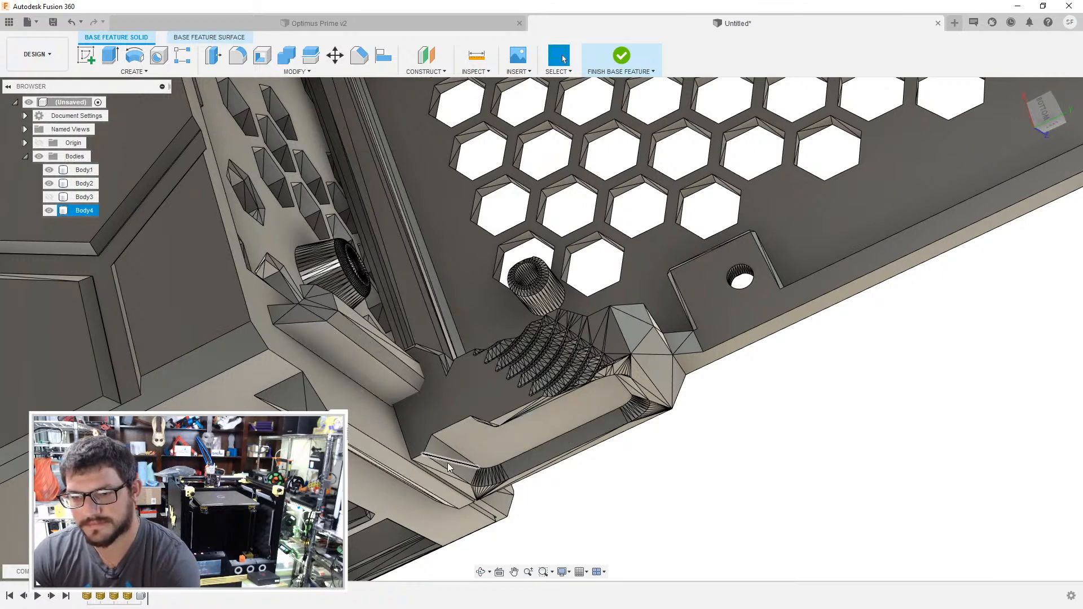
scroll(448, 463, "up", 3)
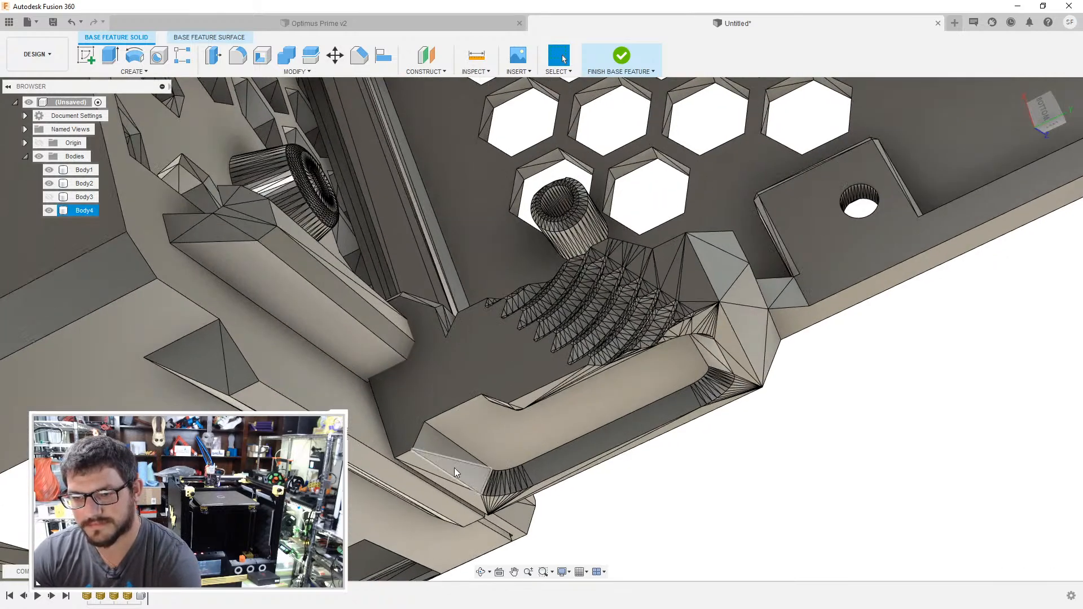
left_click(475, 495)
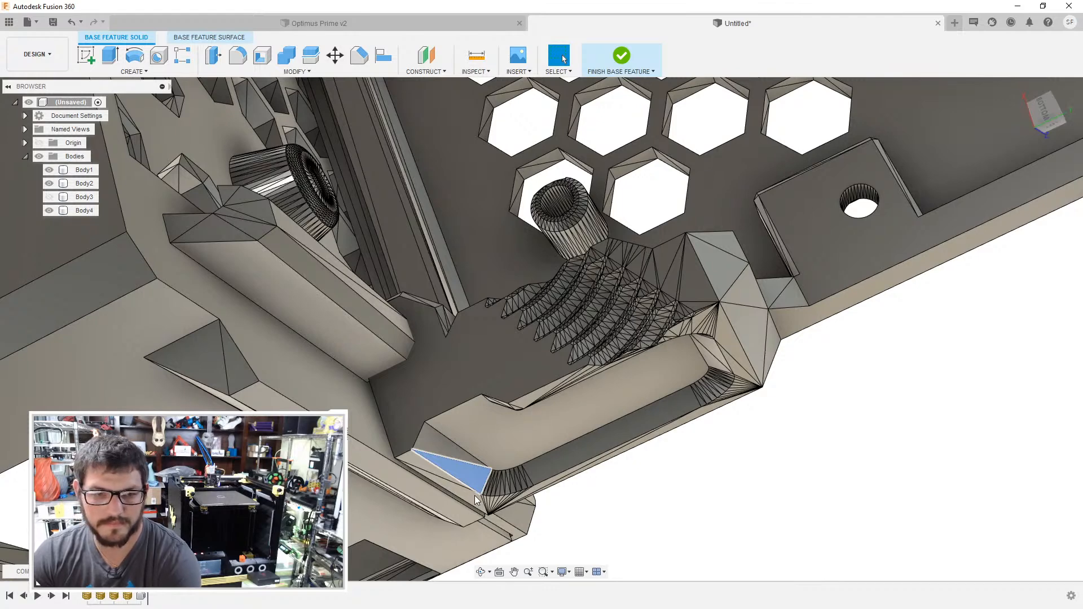
key("Delete")
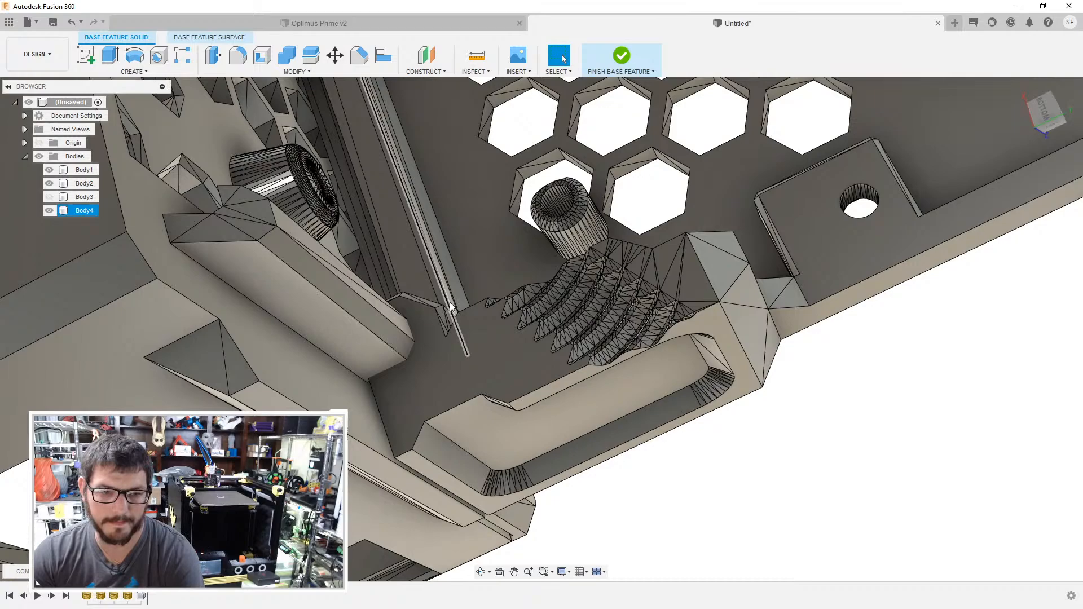
- Merge the facets on the inner face of the cover's far corner block and on the adjoining inner end wall
scroll(449, 302, "down", 10)
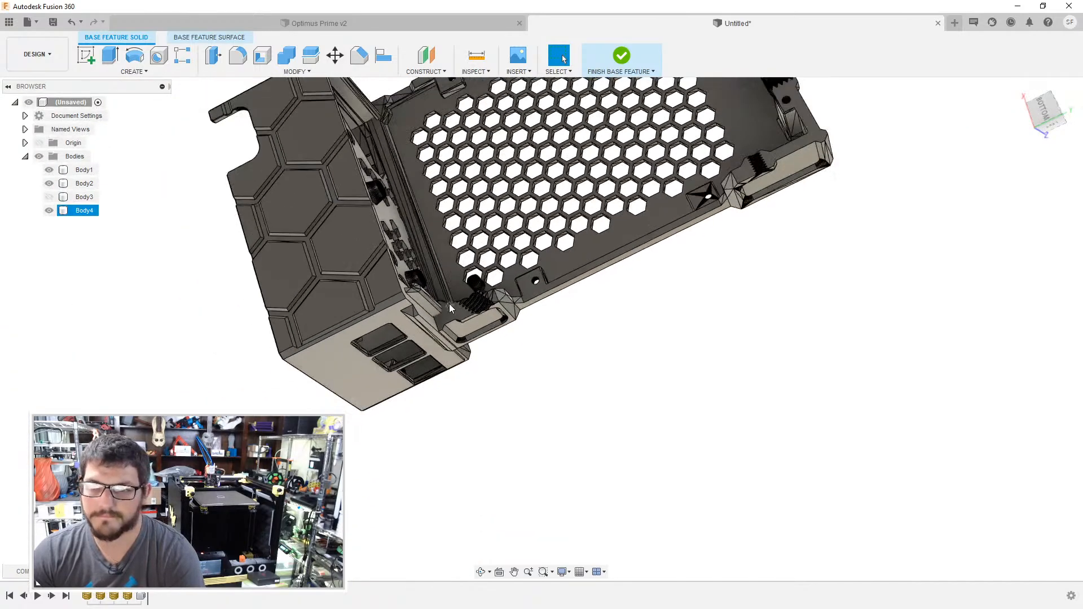
middle_click_drag(449, 304, 502, 325)
left_click(631, 232)
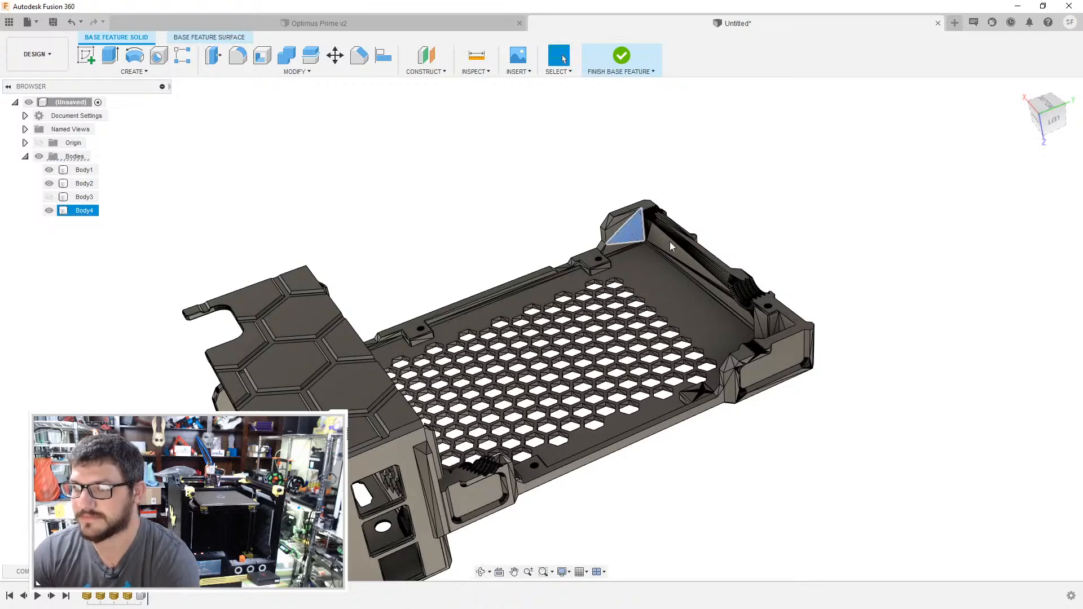
key("Delete")
scroll(662, 237, "up", 4)
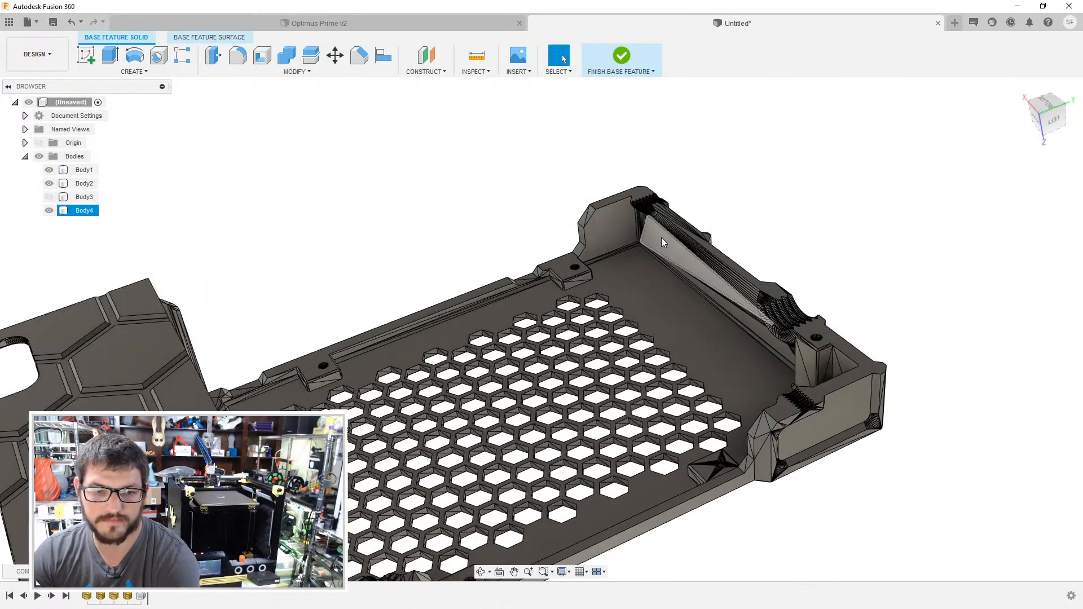
left_click(659, 249)
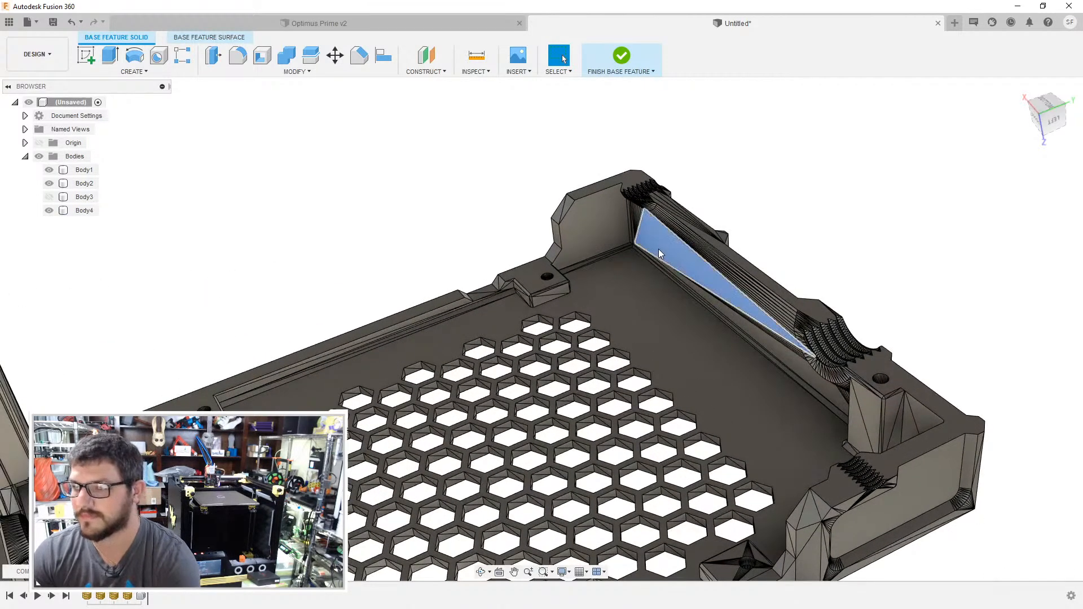
key("Delete")
- Merge the facets on the long narrow ledge of the cover's end wall, between its two threaded holes
middle_click_drag(814, 230, 740, 240, "shift")
left_click(710, 255)
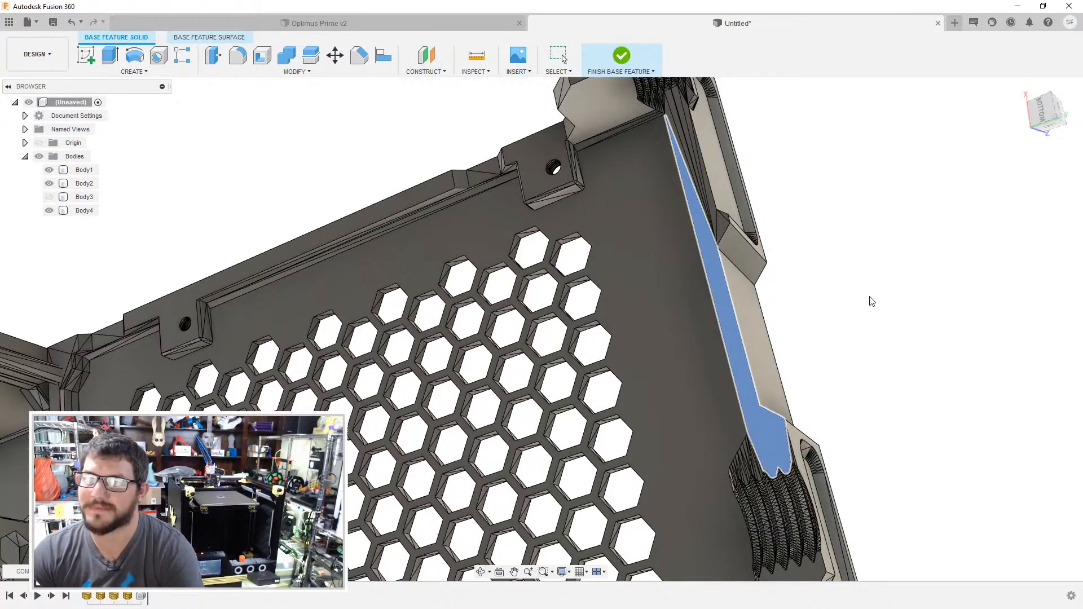
key("Delete")
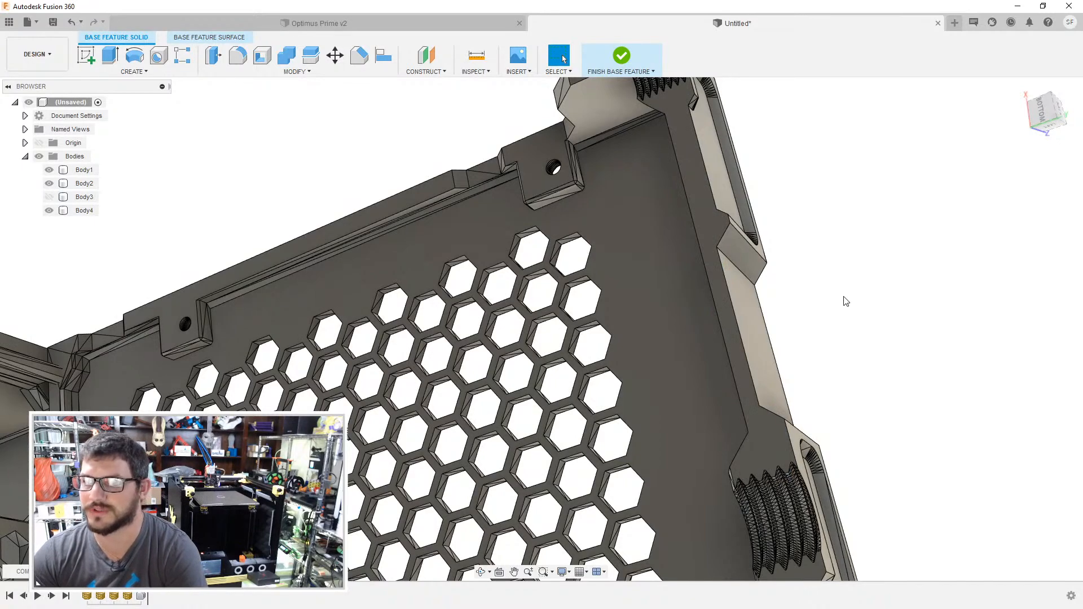
- Merge the facets on the outer face around the far corner block's recess and on the bevelled end below it
scroll(846, 305, "up", 2)
middle_click_drag(849, 307, 760, 212, "shift")
scroll(570, 430, "up", 5)
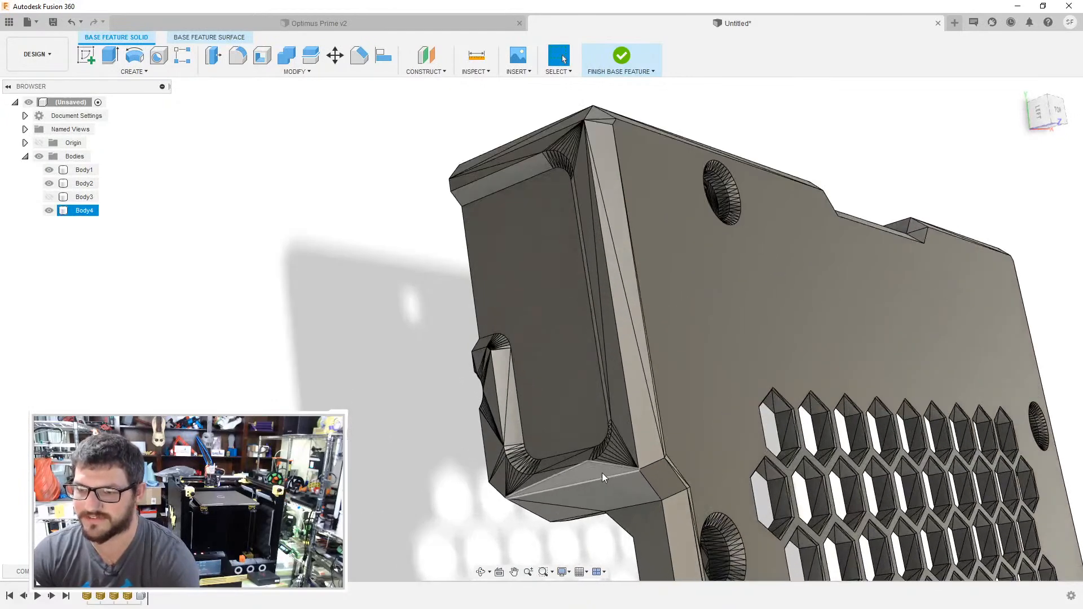
left_click(610, 499)
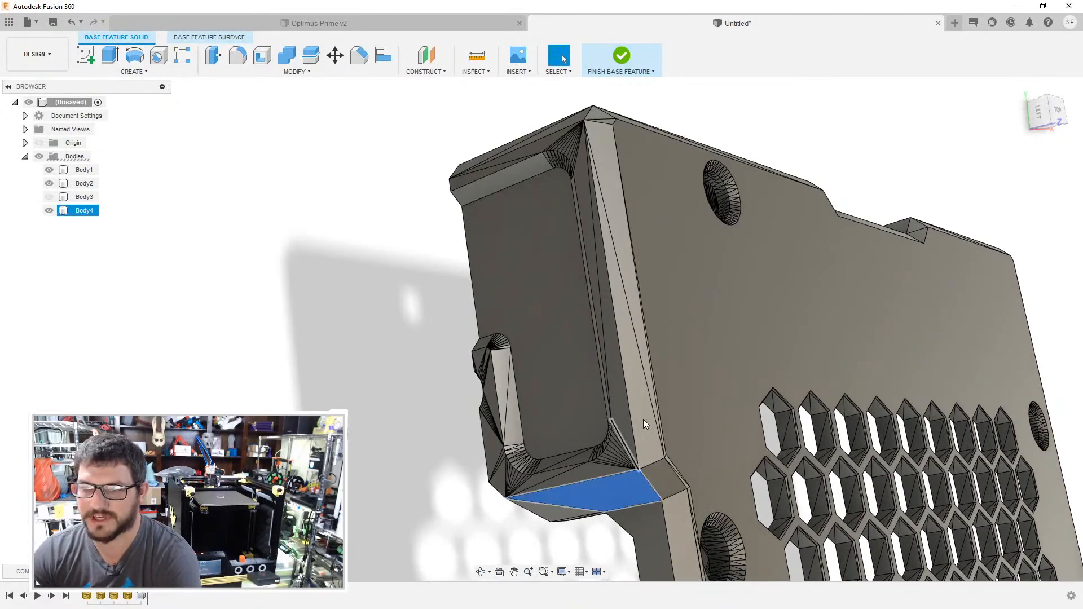
key("Delete")
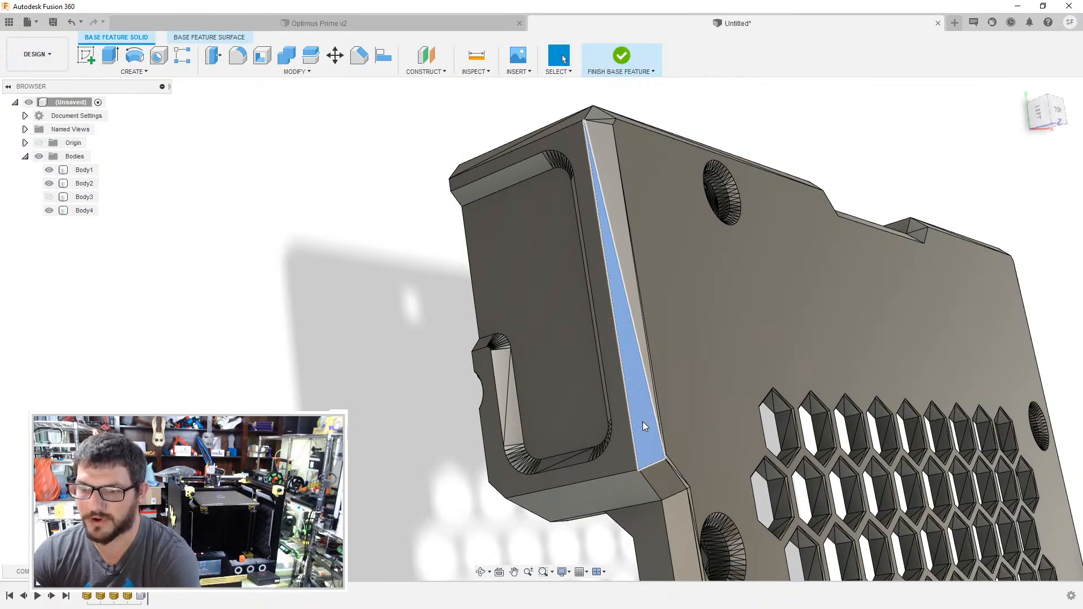
- Merge the facets on the long bevels along the cover's outer edges at the far corner block
left_click(631, 306)
middle_click_drag(653, 218, 582, 339, "shift")
left_click(582, 340)
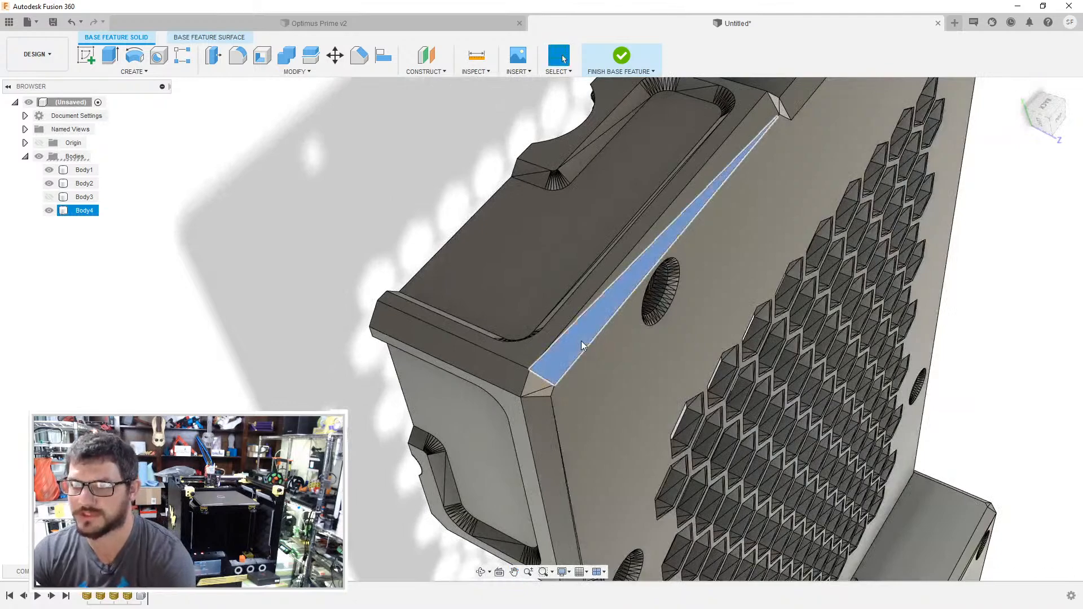
left_click(794, 281)
middle_click_drag(795, 281, 800, 240, "shift")
middle_click_drag(710, 417, 686, 131)
- Merge the facets on the sloped end surface and vertical edge bevel of the corner block nearest the Raspberry case
scroll(682, 424, "down", 3)
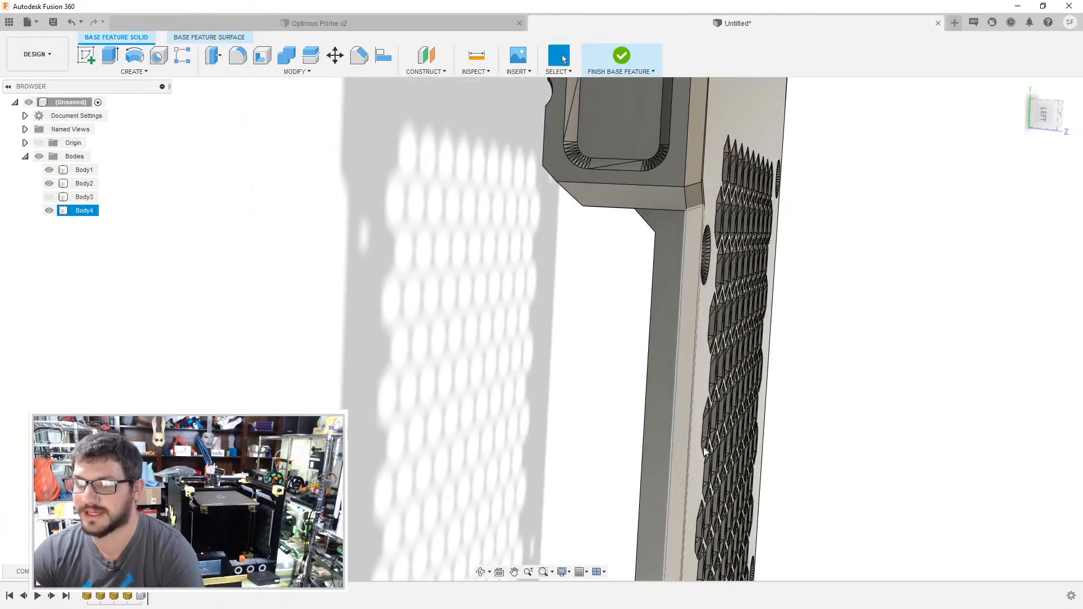
middle_click_drag(682, 424, 741, 191)
middle_click_drag(647, 443, 637, 302)
scroll(634, 302, "up", 3)
left_click(602, 309)
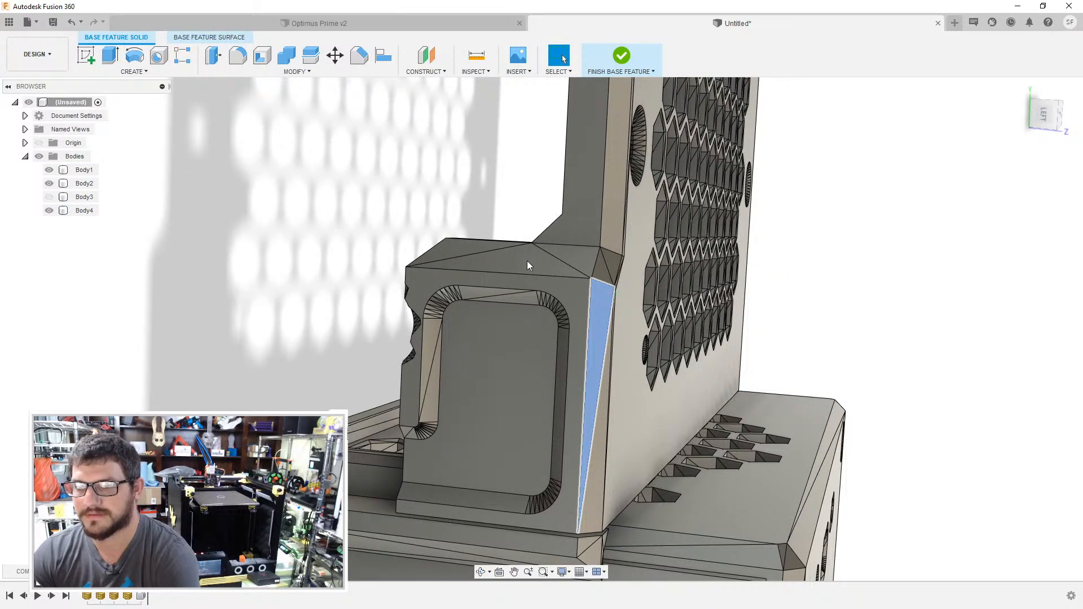
key("Delete")
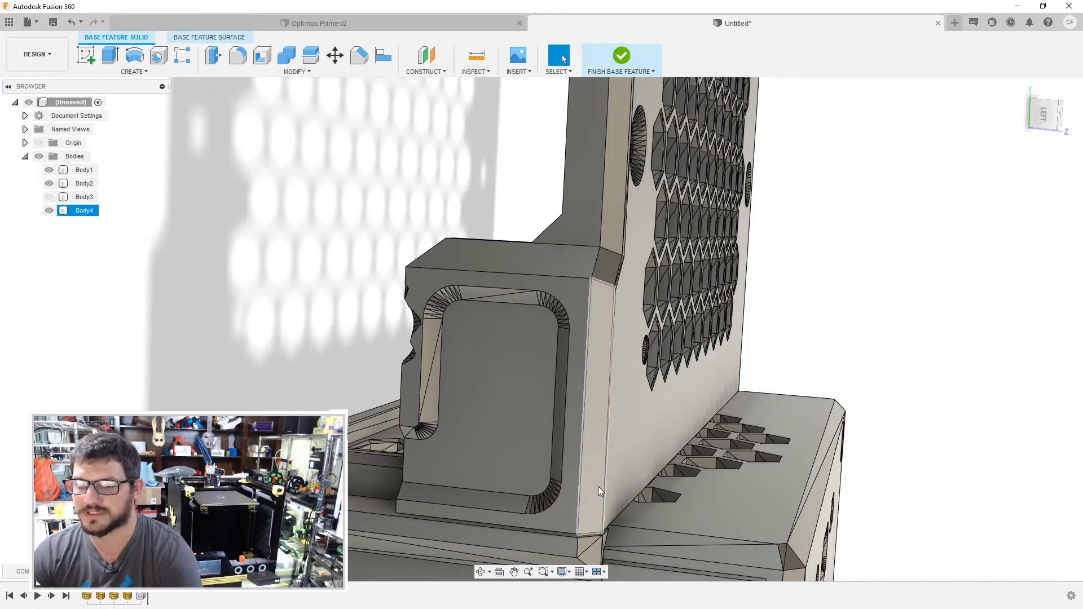
- Examine the edges where the cover's corner block meets the Raspberry case for leftover facets
middle_click_drag(593, 514, 586, 329)
scroll(586, 329, "up", 1)
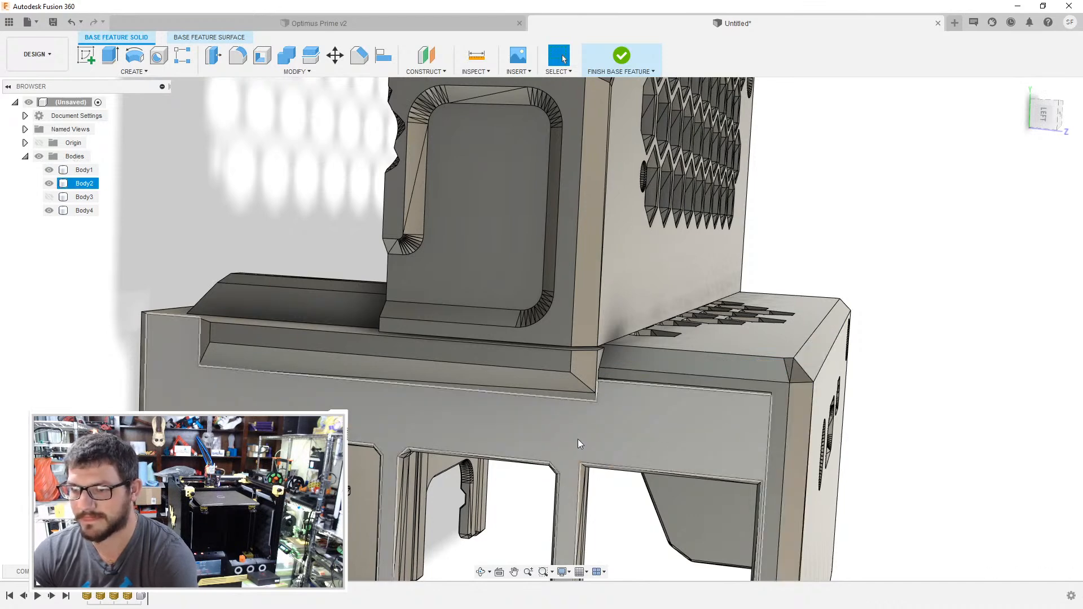
left_click(582, 395)
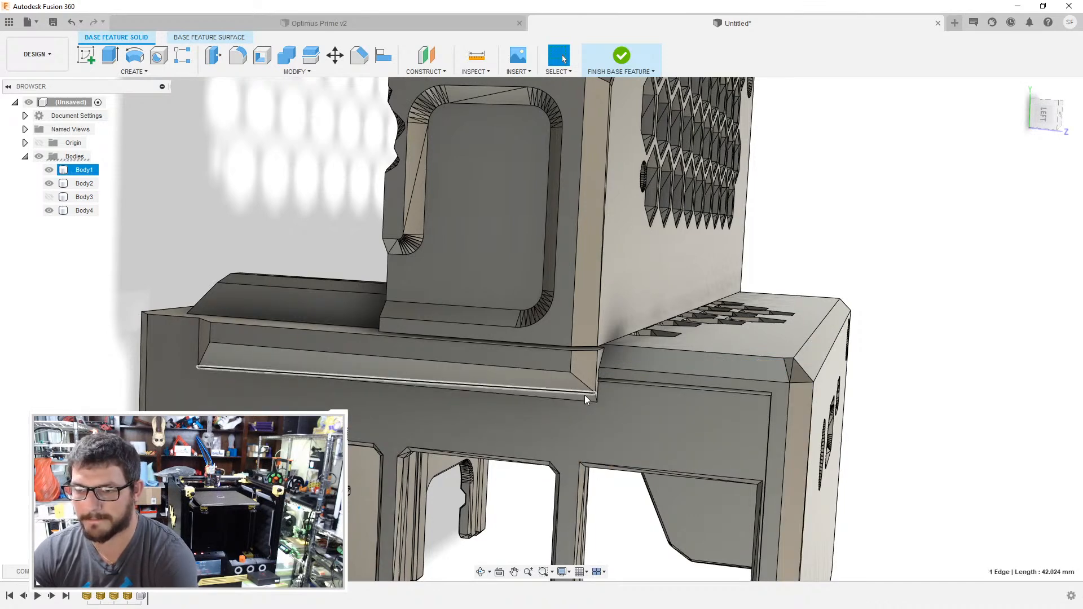
scroll(586, 395, "up", 1)
scroll(586, 396, "up", 1)
left_click(588, 396)
key("Escape")
scroll(516, 431, "down", 3)
middle_click_drag(397, 429, 347, 383, "shift")
- Show the SKR body again and try to merge its side wall's facets by deleting one triangular facet
left_click(49, 196)
left_click(84, 197)
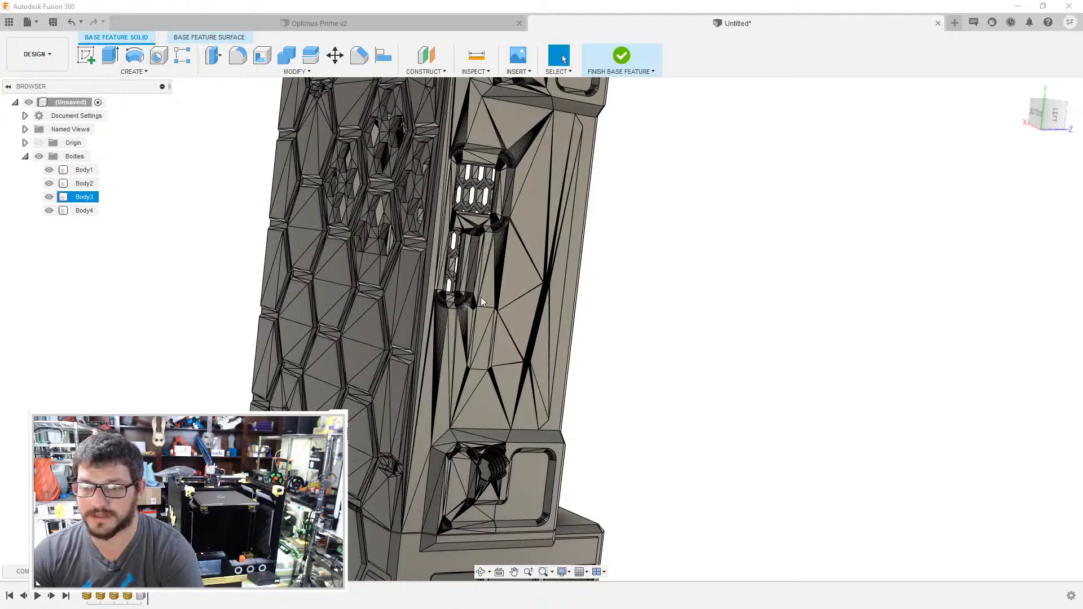
left_click(520, 276)
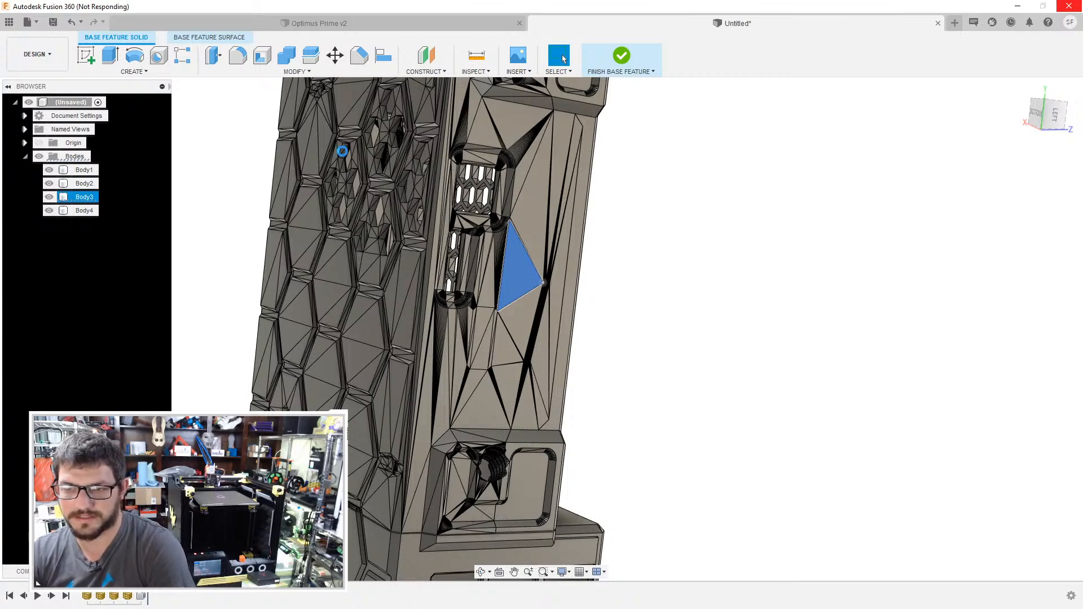
middle_click_drag(738, 389, 742, 319, "shift")
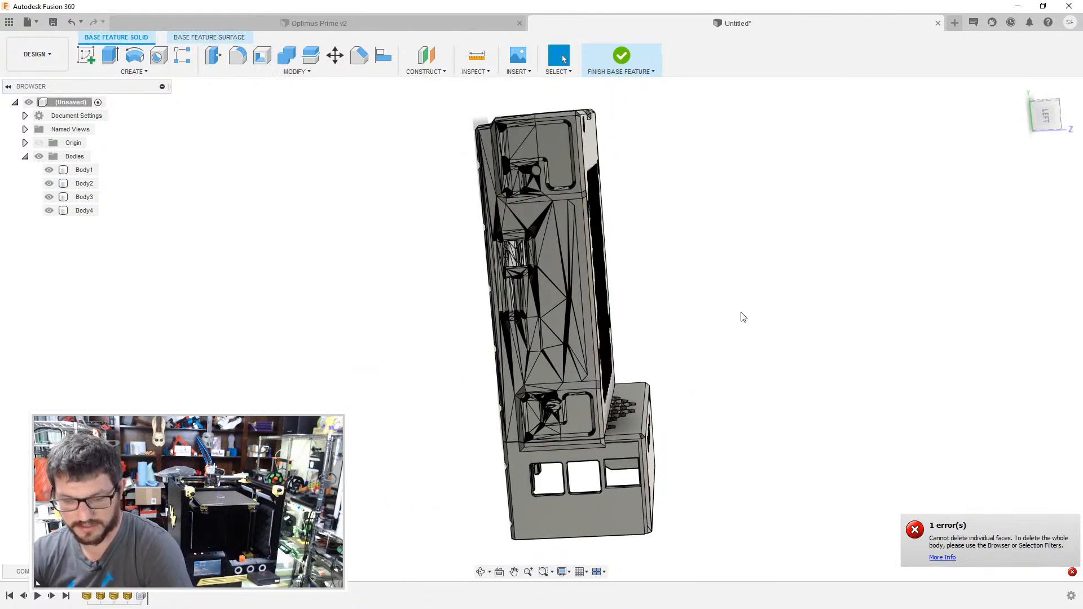
- Save the design as "Universal SRK Case + Pi 3B+" in the Optimus Prime folder
key("ctrl+s")
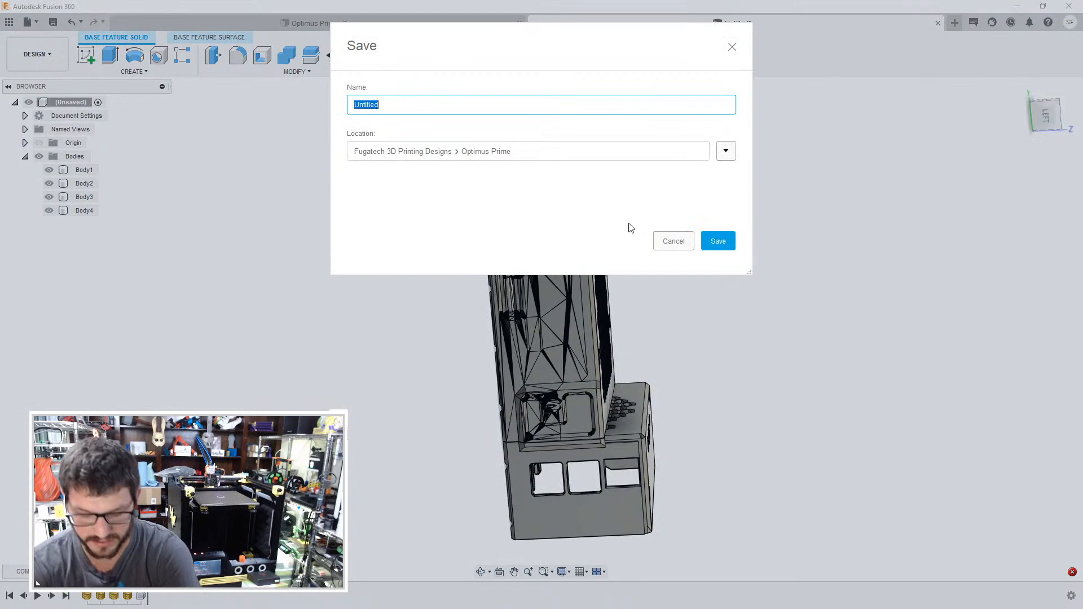
type("Universal SRK Cas")
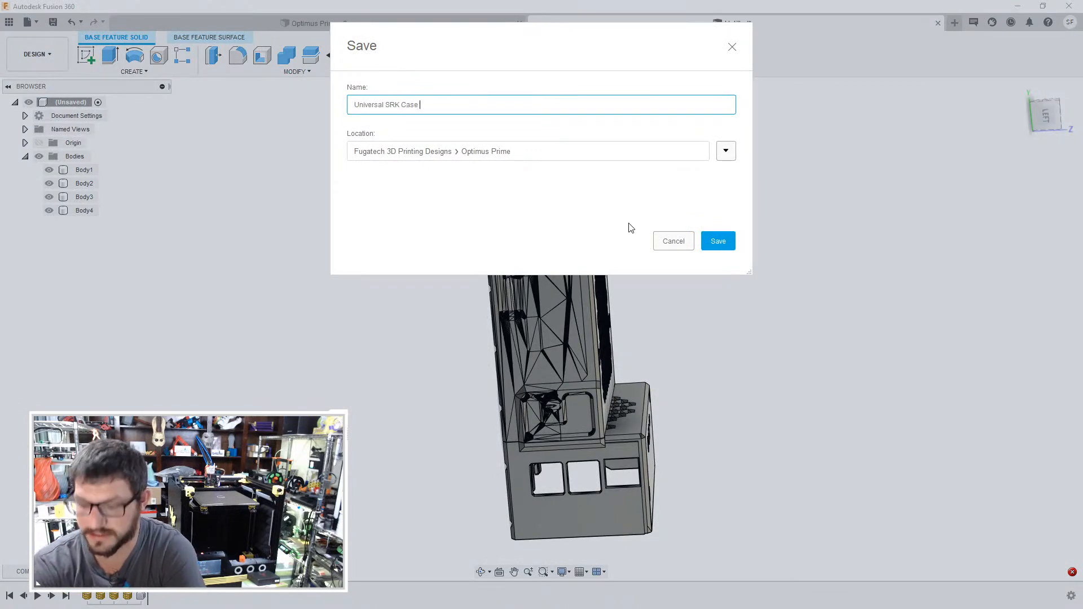
type("e + ")
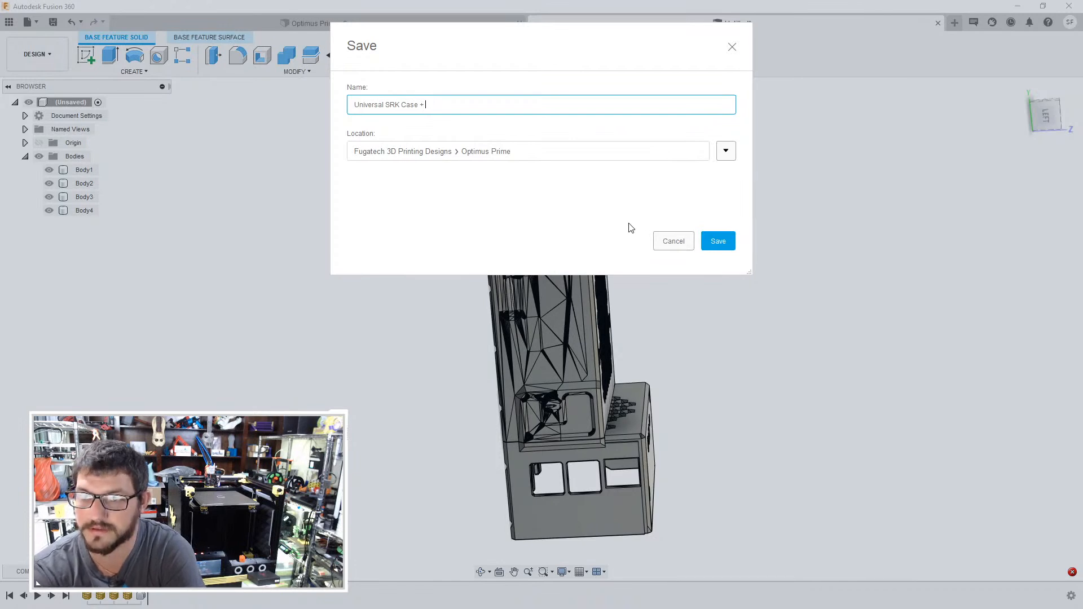
type("RE 3")
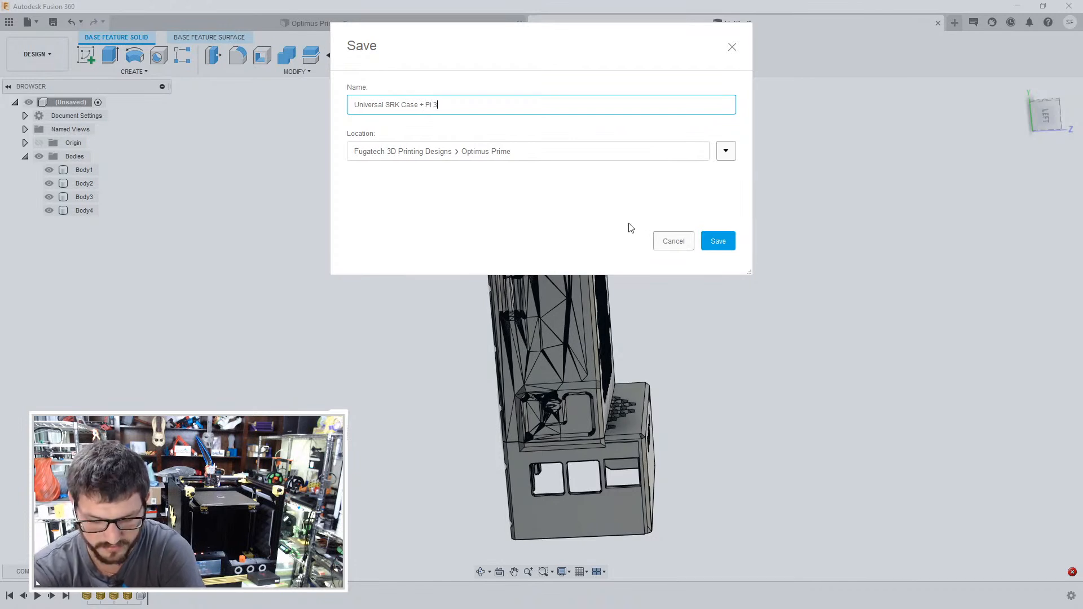
type("BV")
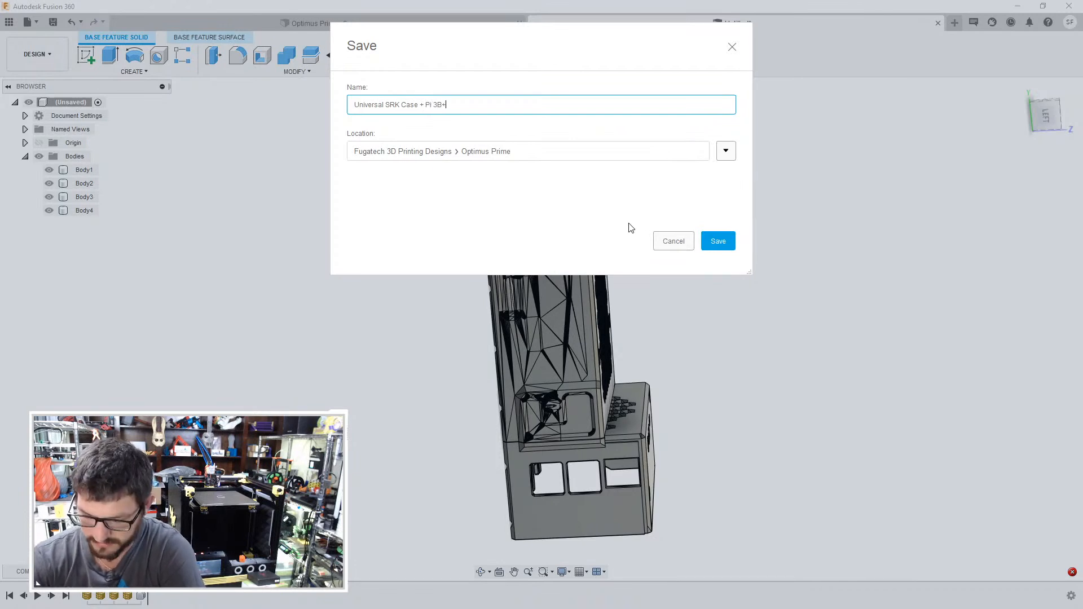
left_click(721, 240)
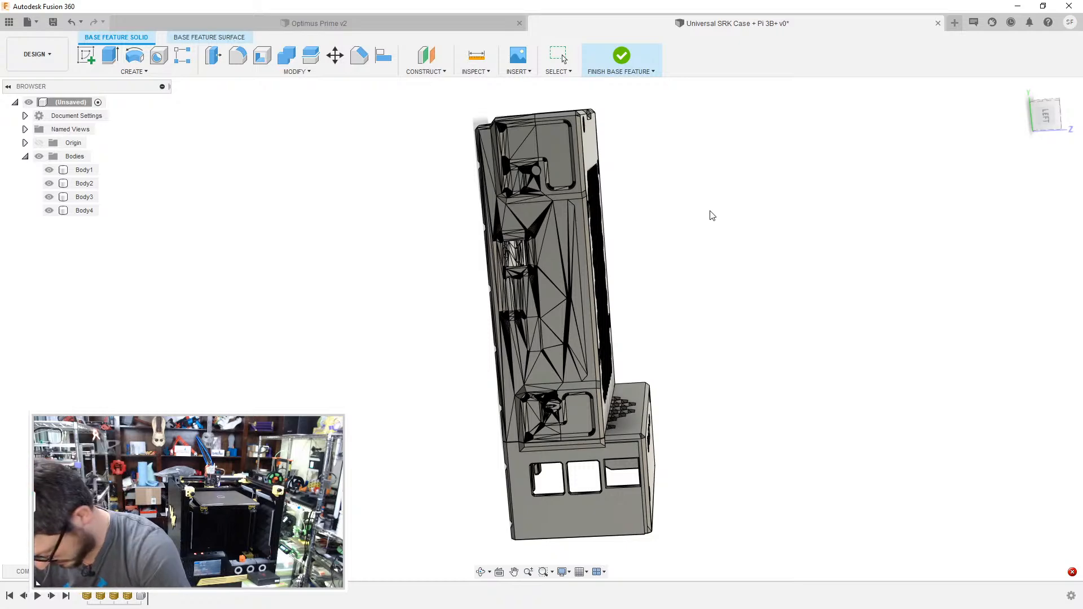
- Try to merge the facets of one hexagon groove on the SKR body's patterned face, and finish the base feature
middle_click_drag(645, 225, 649, 233, "shift")
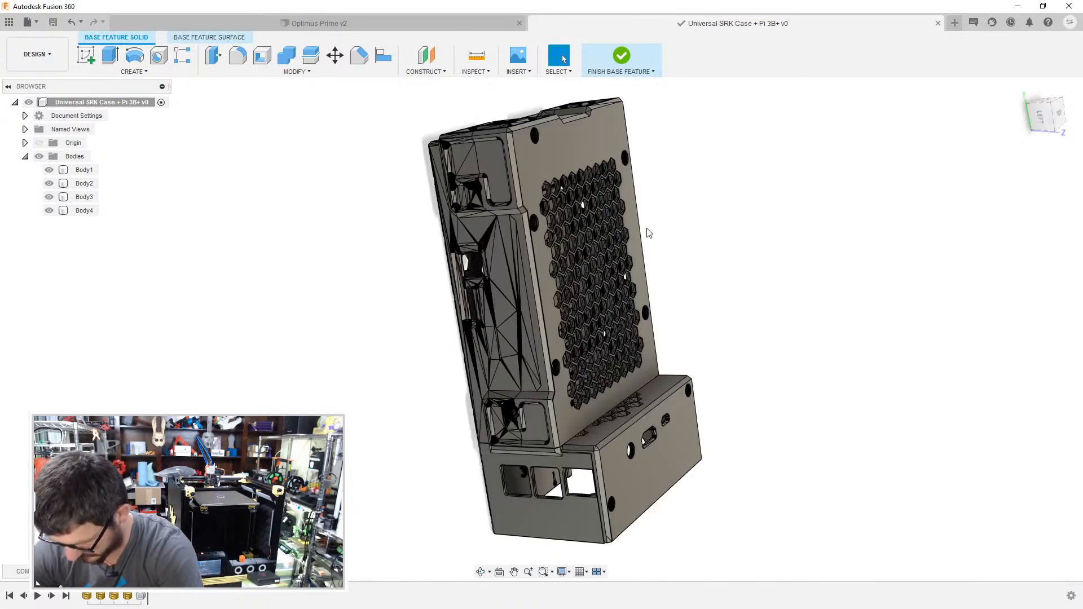
middle_click_drag(681, 193, 779, 174, "shift")
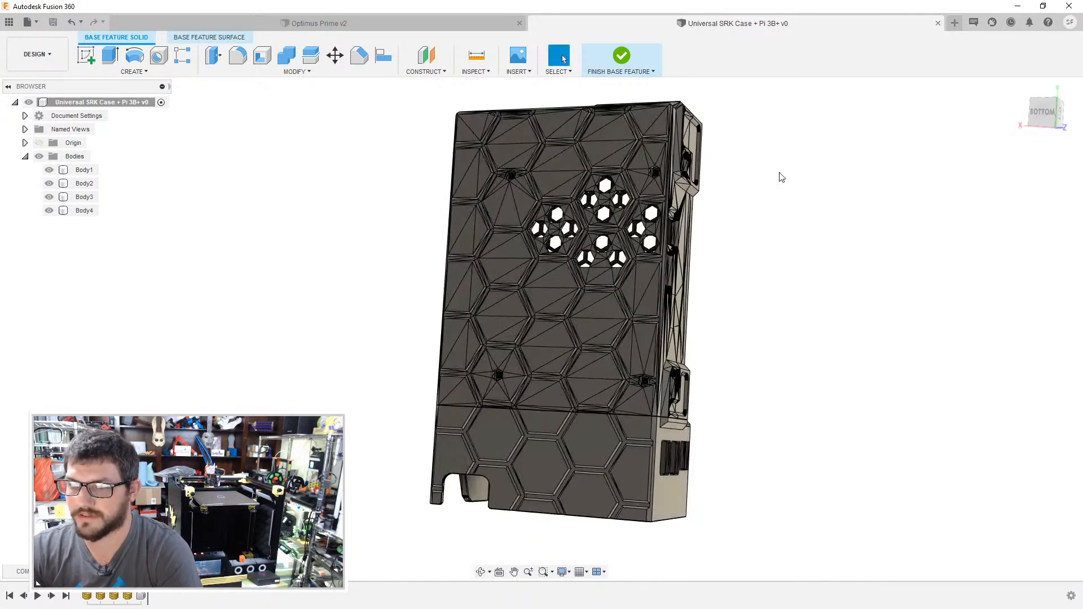
scroll(630, 320, "up", 5)
scroll(630, 320, "up", 5)
left_click(659, 345)
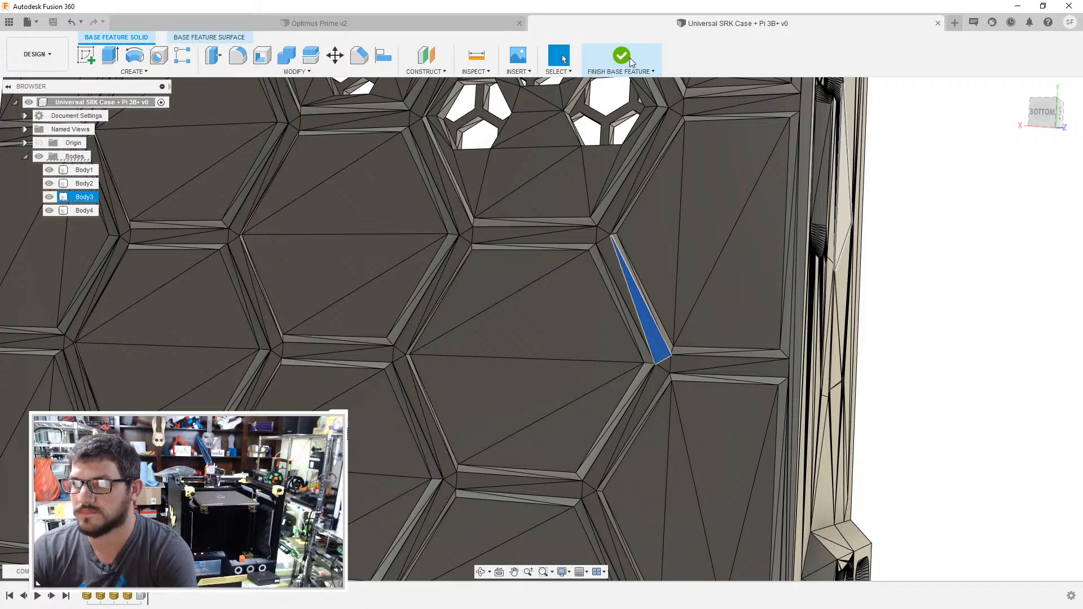
key("Delete")
key("Delete")
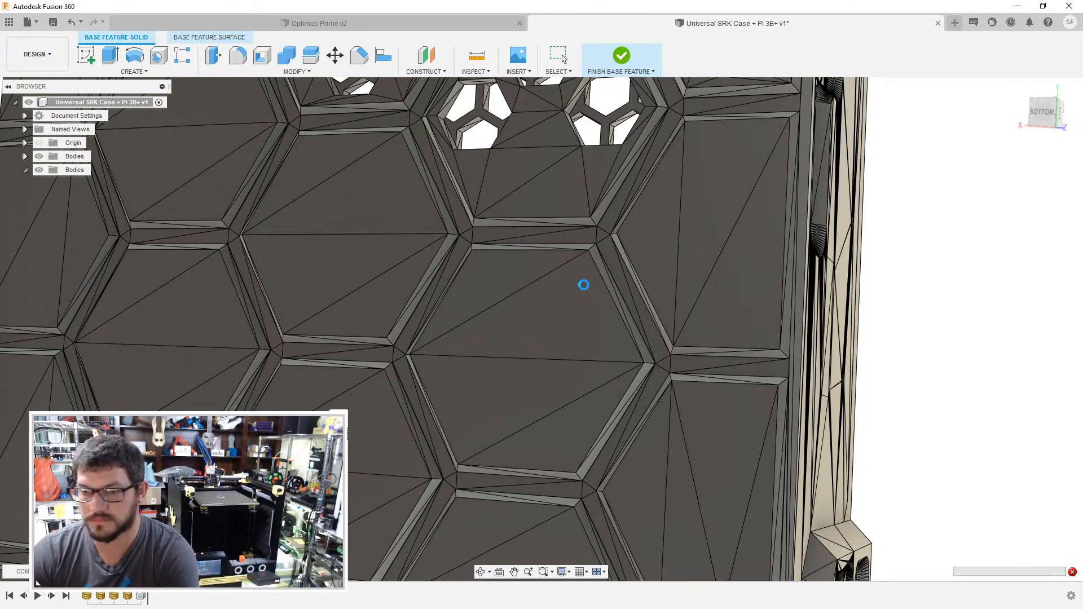
scroll(584, 286, "down", 5)
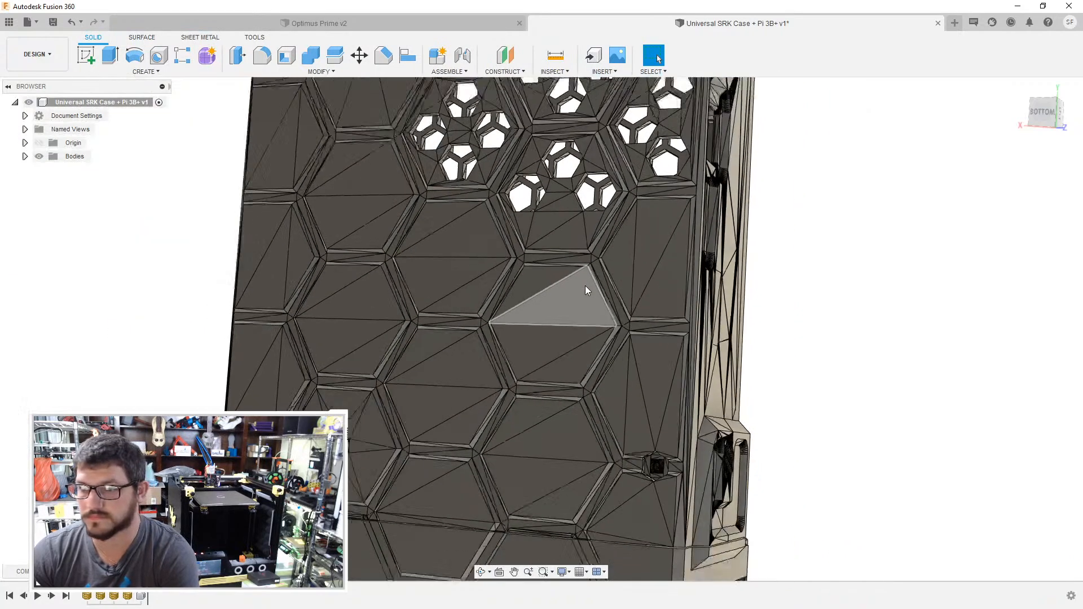
- Apply the Paint - Enamel Glossy (Red) appearance to the SKR case, its cover and the Raspberry case bodies
mouse_move(809, 283)
middle_mouse_down("shift")
mouse_move(781, 288)
mouse_move(801, 271)
middle_mouse_up("shift")
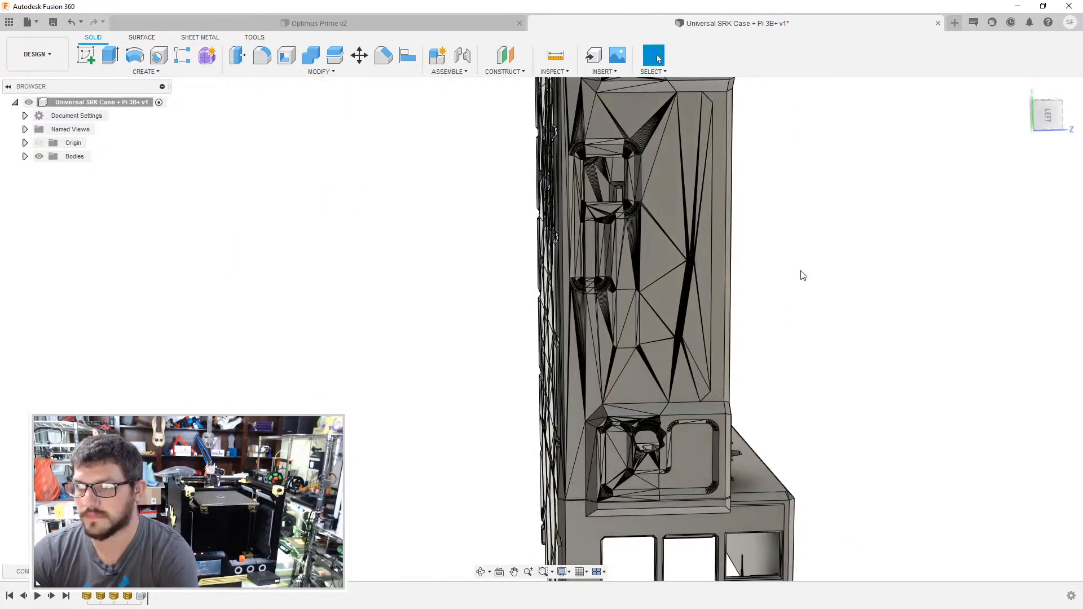
key("a")
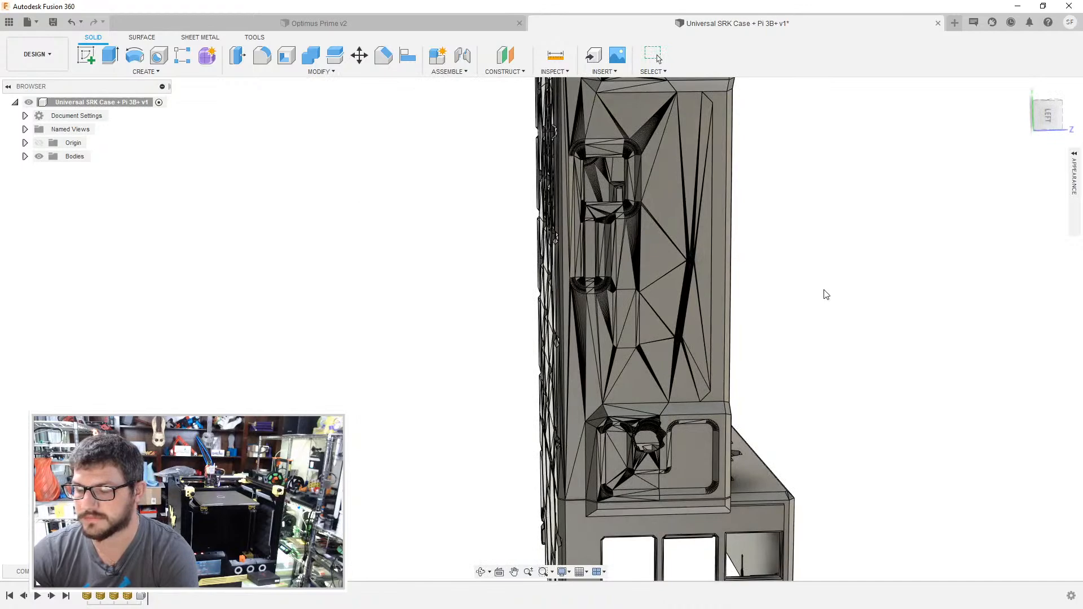
middle_click_drag(815, 295, 763, 313, "shift")
left_click(1075, 155)
scroll(734, 293, "down", 3)
mouse_move(871, 431)
left_mouse_down()
mouse_move(622, 334)
mouse_move(551, 319)
mouse_move(618, 368)
left_mouse_up()
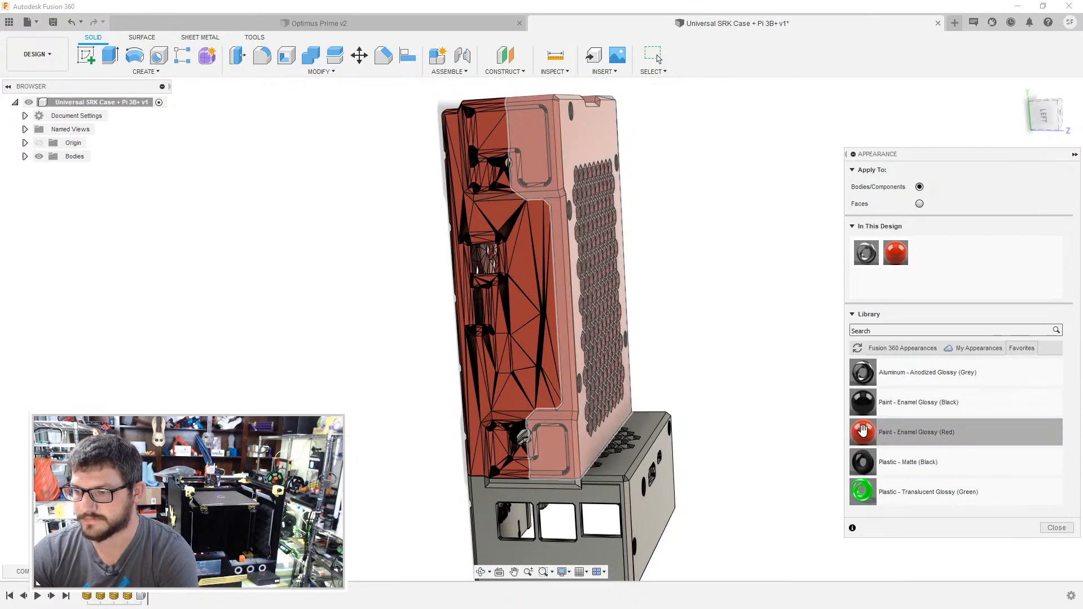
left_click_drag(863, 433, 583, 497)
middle_click_drag(724, 317, 733, 282, "shift")
middle_click_drag(650, 384, 757, 322, "shift")
- Compare the case with the Optimus Prime assembly, then save the recoloured case design as a new version
left_click(435, 23)
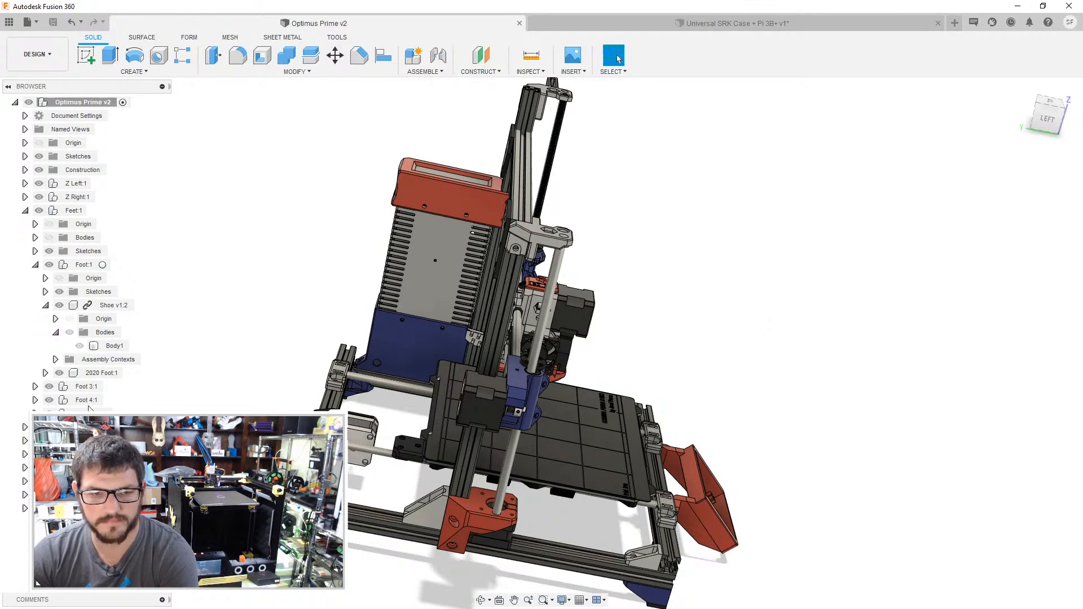
left_click(569, 23)
middle_click_drag(747, 324, 665, 323, "shift")
middle_click_drag(735, 293, 878, 293, "shift")
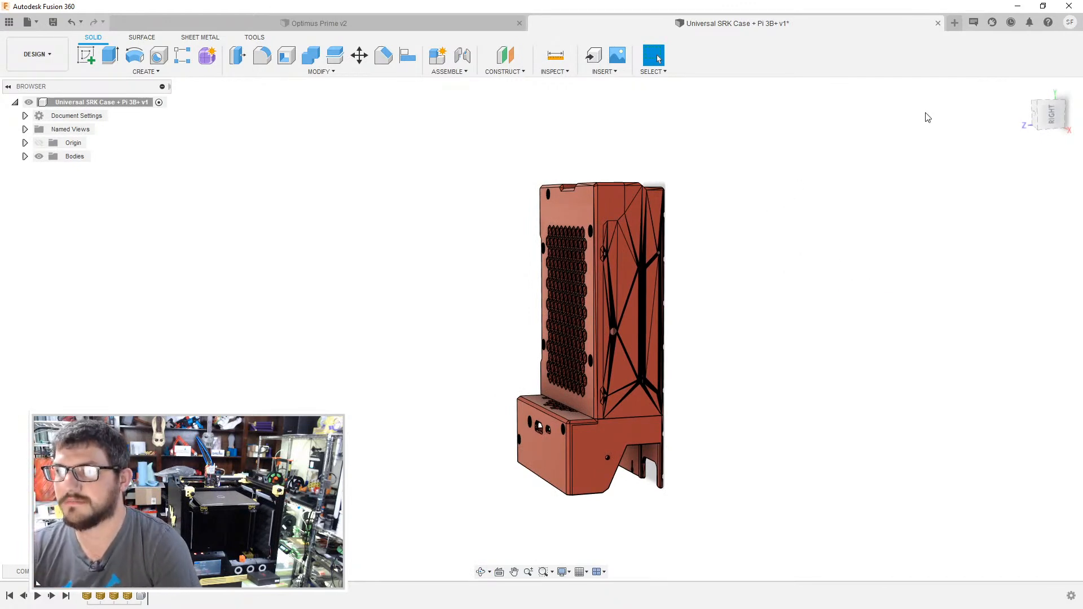
key("ctrl+s")
left_click(545, 326)
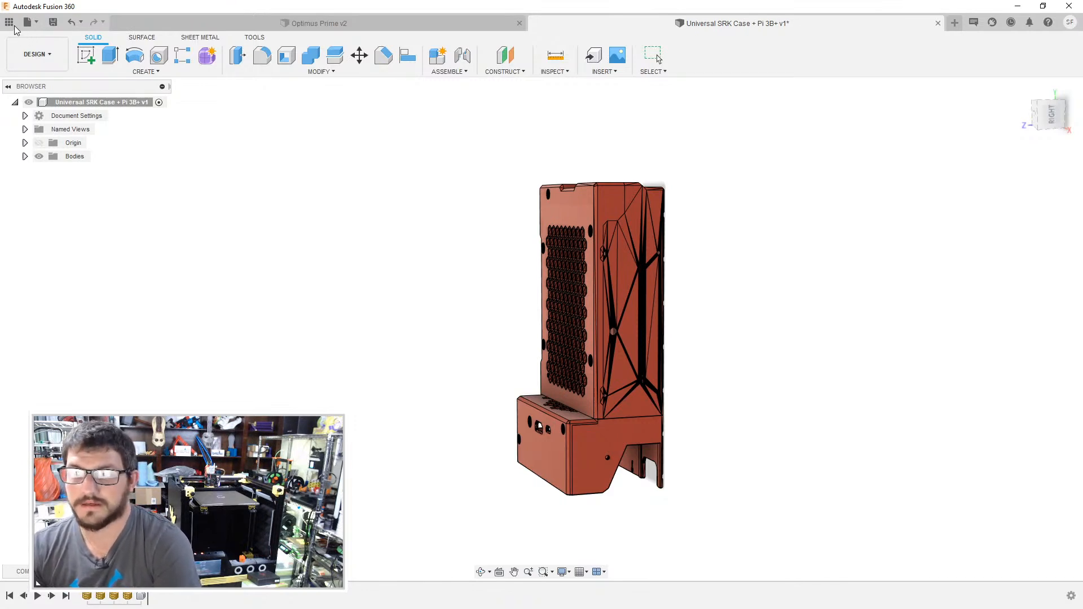
- Insert the saved Universal SRK Case + Pi 3B+ design into the Optimus Prime assembly
left_click(11, 26)
middle_click_drag(467, 191, 447, 183, "shift")
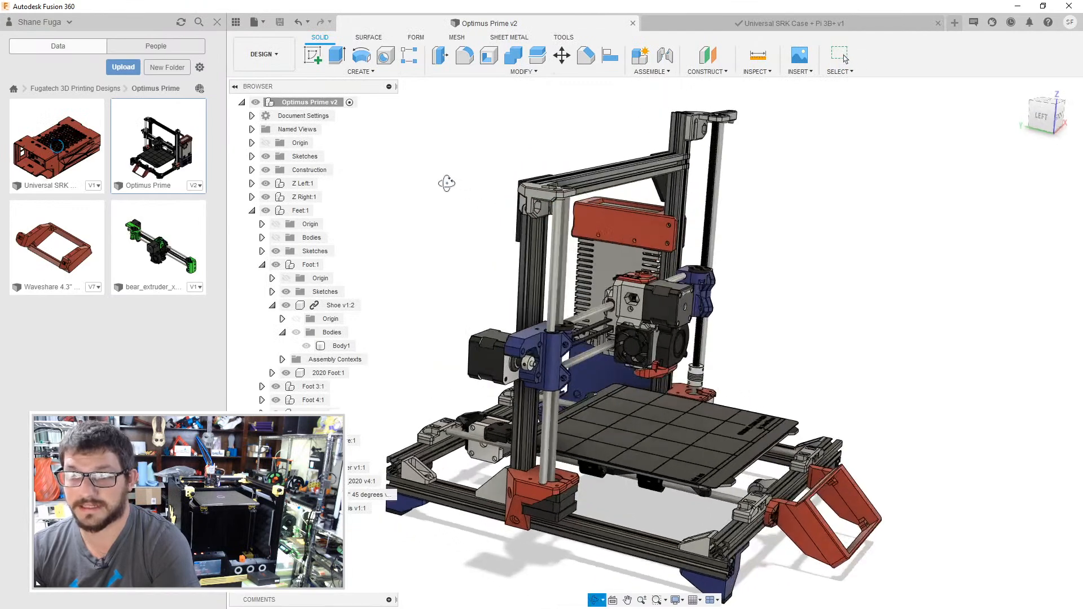
left_click_drag(84, 156, 361, 236)
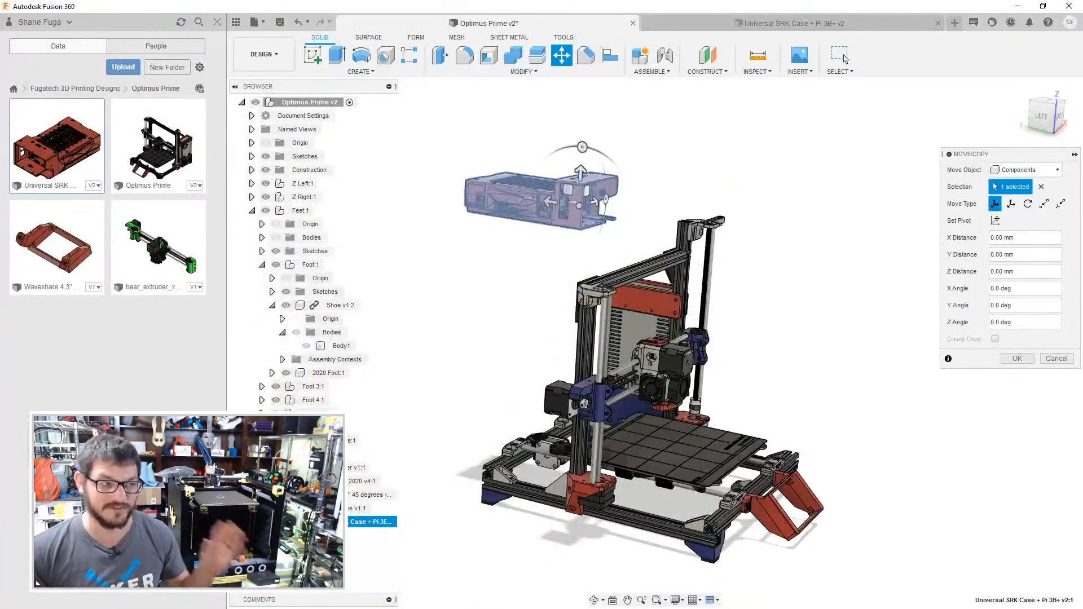
- Rotate the inserted case upright with Move/Copy and shift it 100 mm along its Z axis towards the printer's outer side
middle_click_drag(746, 209, 638, 254, "shift")
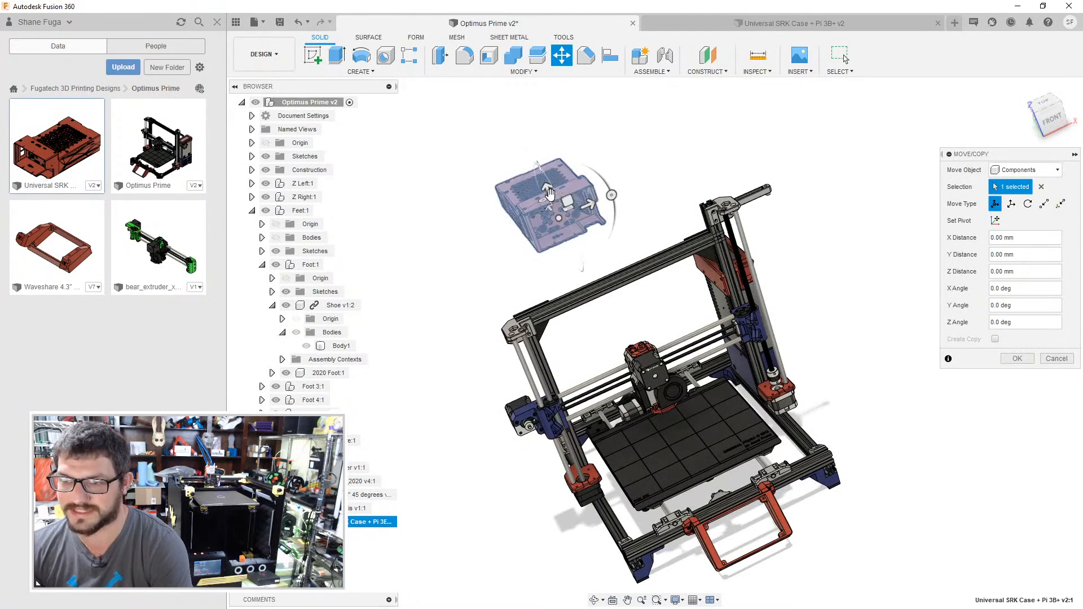
middle_click_drag(611, 198, 511, 240, "shift")
left_click_drag(483, 256, 547, 313)
middle_click_drag(637, 195, 748, 194, "shift")
left_click_drag(627, 273, 632, 291)
left_click_drag(603, 345, 581, 364)
middle_click_drag(632, 346, 550, 271, "shift")
left_click_drag(534, 266, 484, 292)
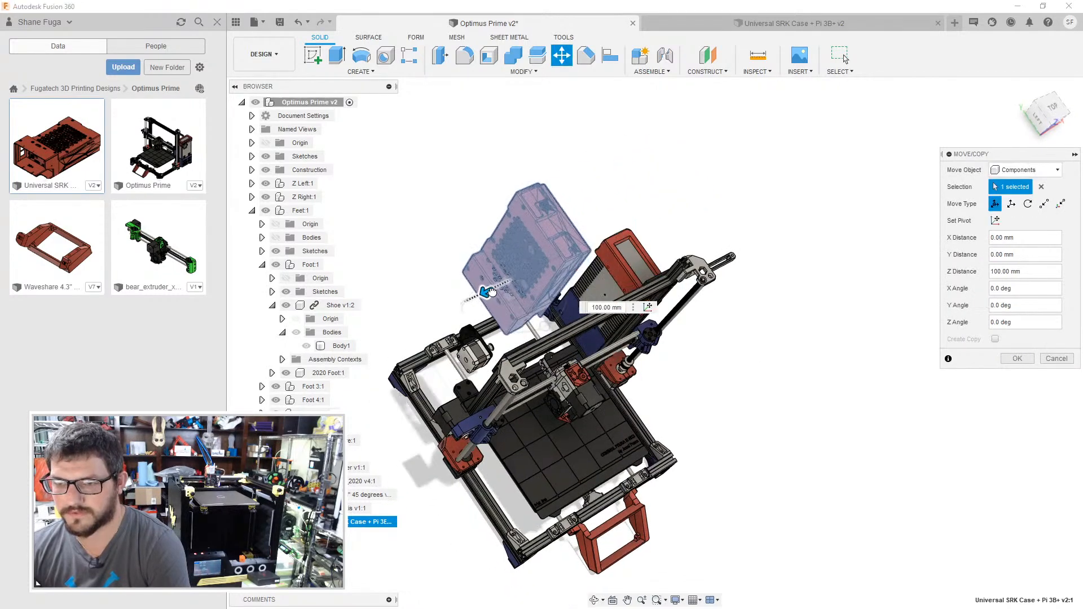
- Place the case behind the printer's left gantry upright, shift it 10 mm in X towards the upright, and accept the move
left_click(1053, 107)
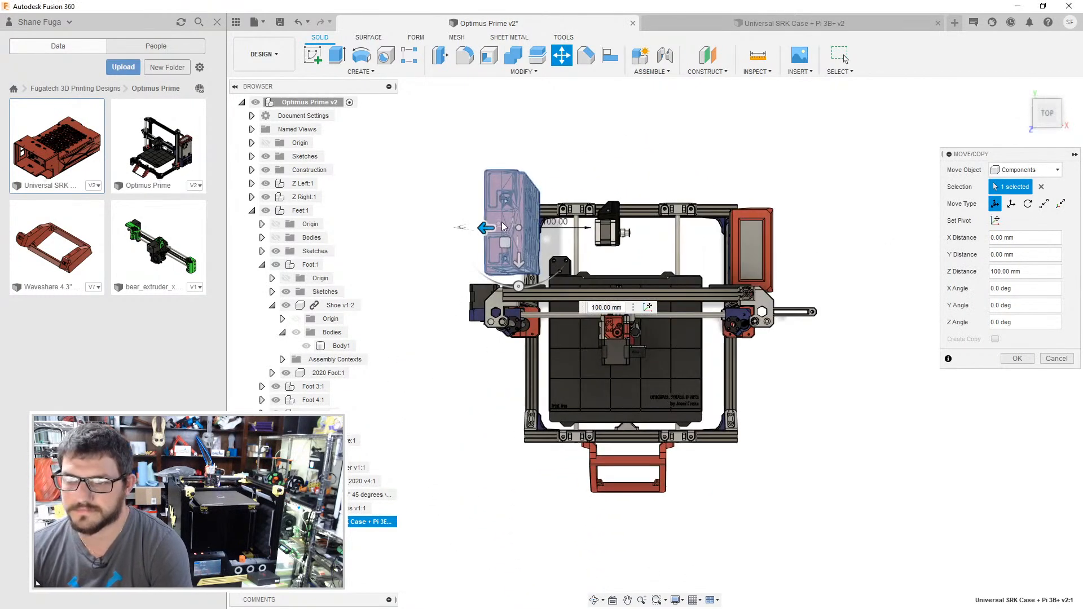
scroll(504, 227, "up", 4)
left_click_drag(484, 223, 467, 227)
middle_click_drag(649, 175, 397, 256, "shift")
left_click_drag(397, 257, 698, 412)
middle_click_drag(564, 251, 689, 215, "shift")
scroll(694, 333, "up", 3)
middle_click_drag(694, 332, 778, 90)
scroll(671, 311, "down", 3)
left_click_drag(516, 342, 535, 356)
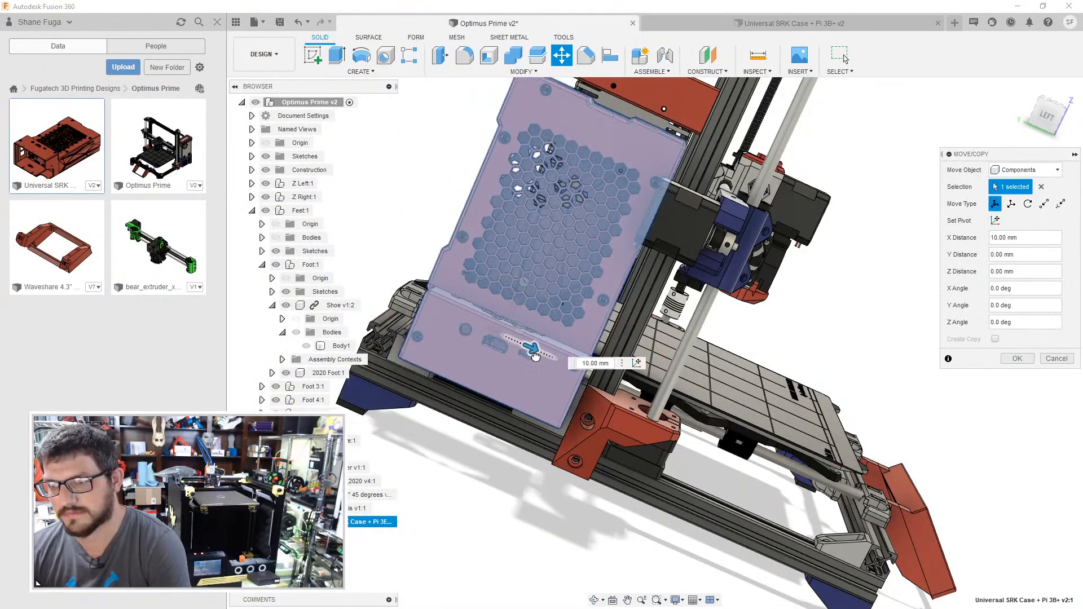
scroll(508, 316, "up", 6)
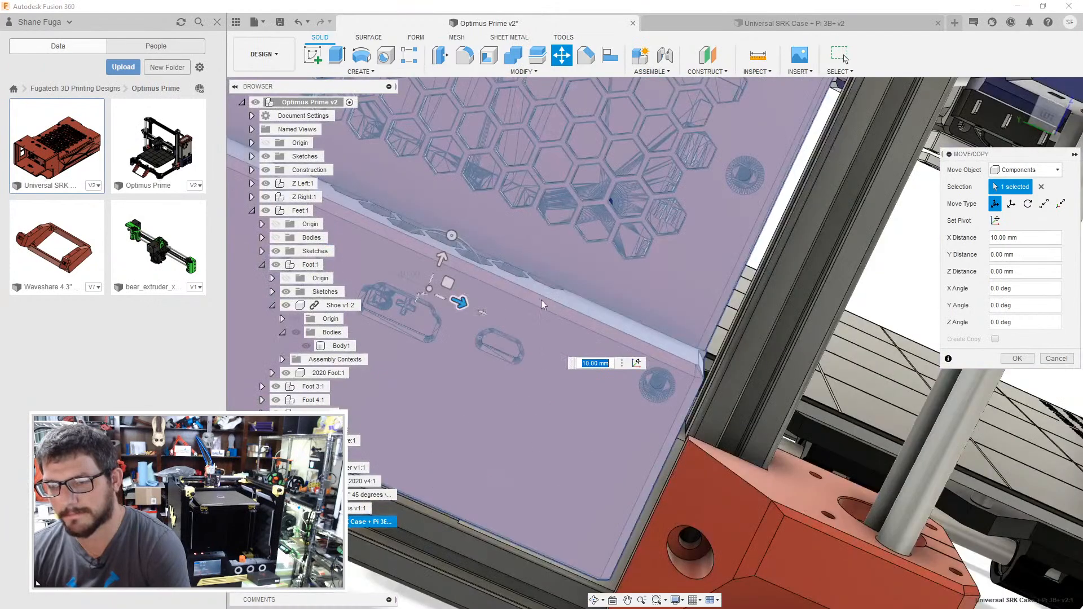
left_click(1016, 358)
- Switch to the Universal SRK Case + Pi 3B+ design and try to create a rigid group from all its bodies
left_click(695, 23)
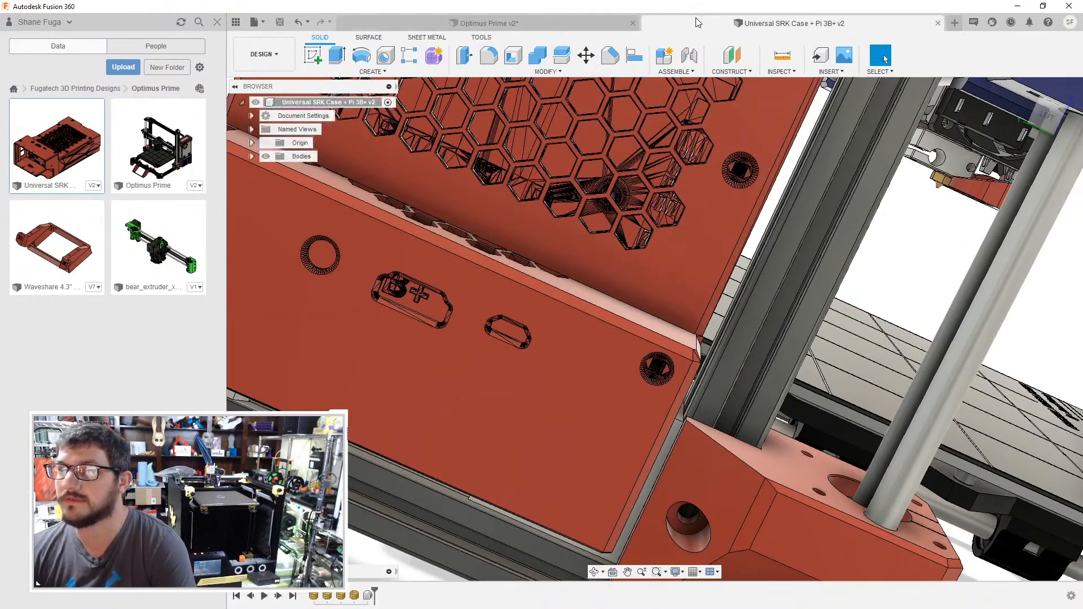
left_click_drag(875, 136, 562, 511)
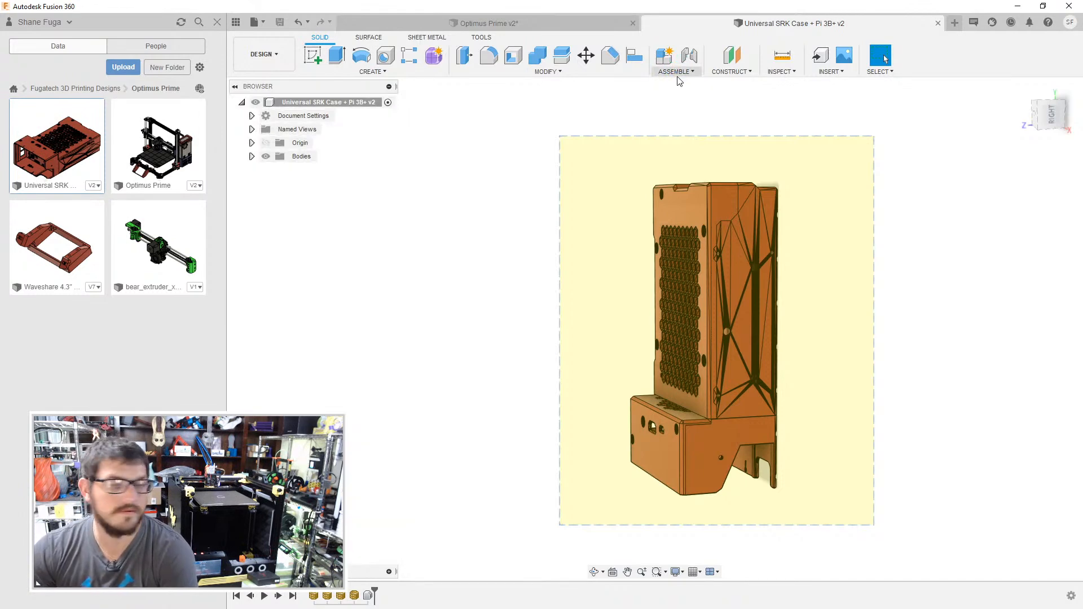
left_click(679, 77)
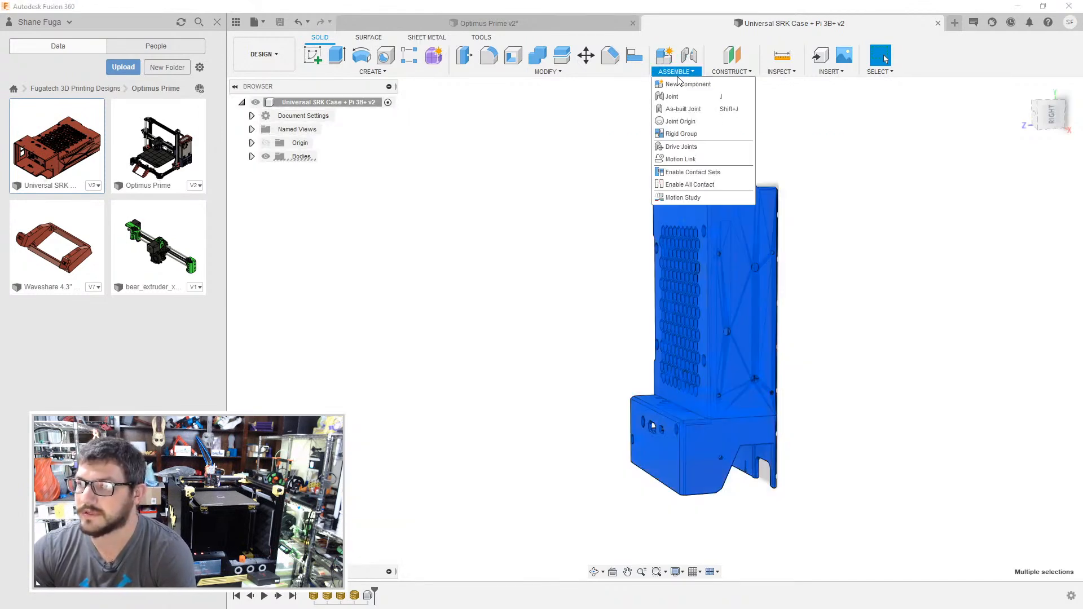
left_click(676, 134)
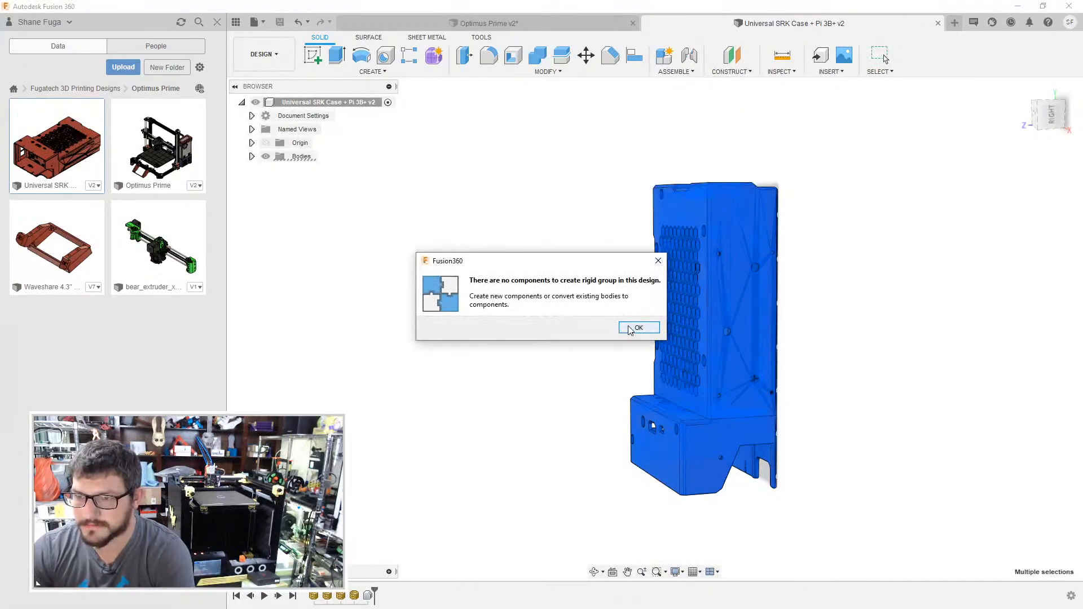
left_click(638, 328)
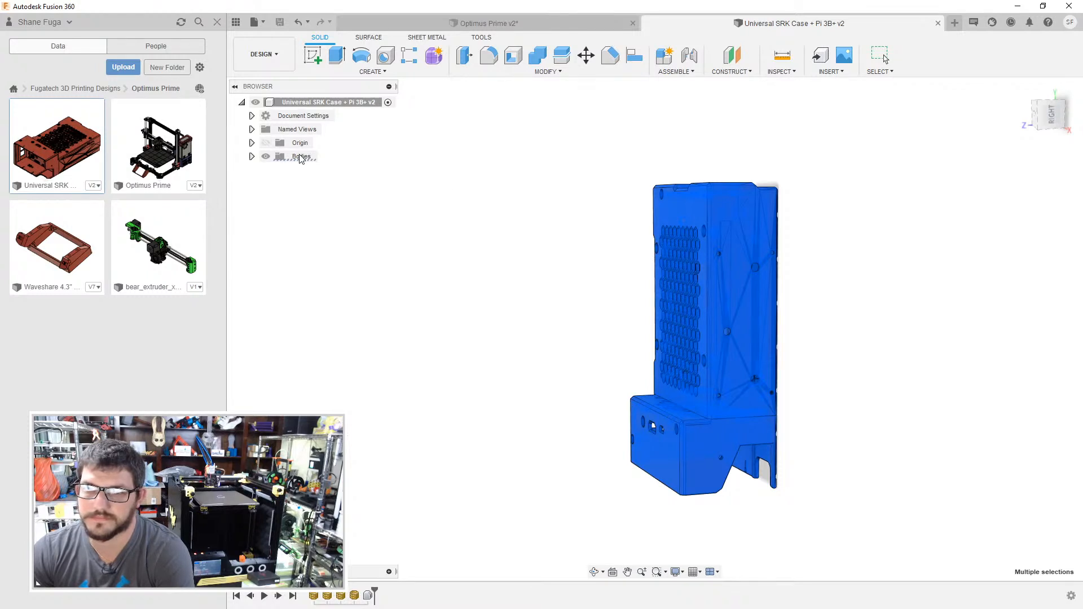
- Convert all the case's solid bodies into separate components
left_click(252, 157)
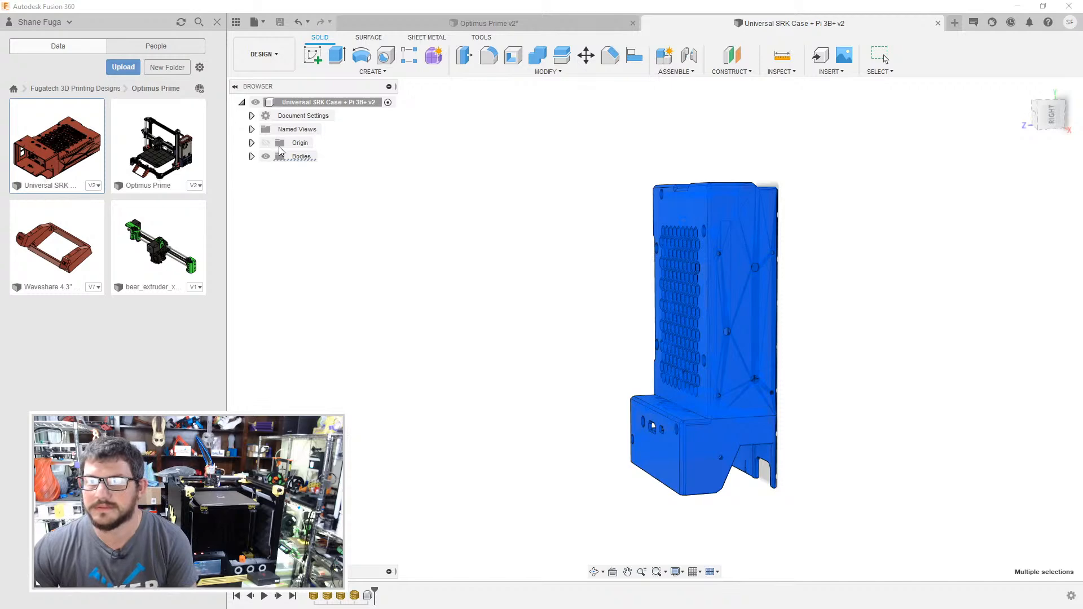
left_click(295, 159)
left_click(251, 156)
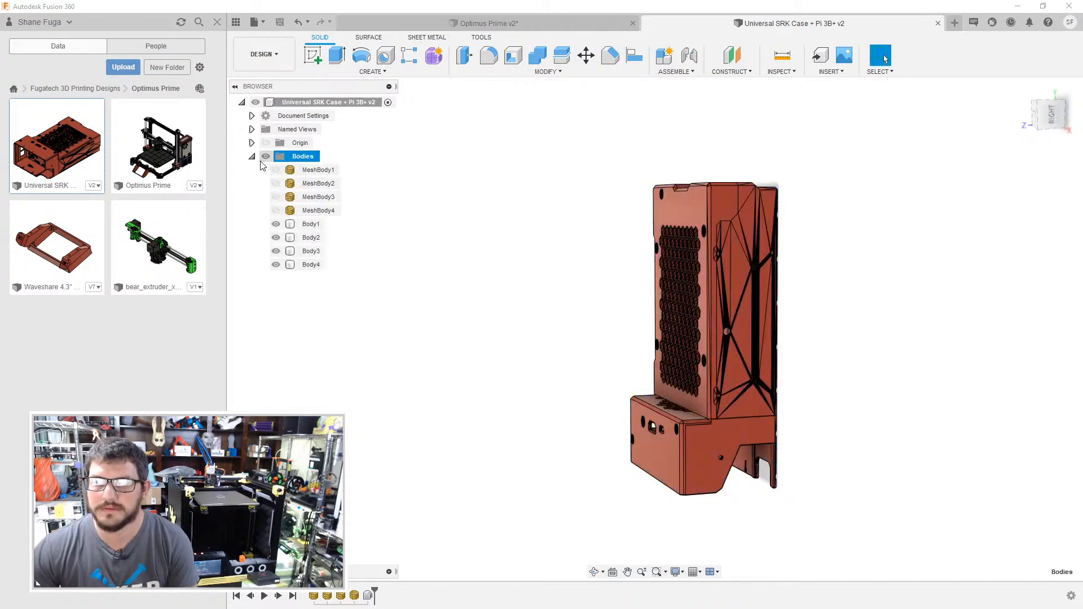
right_click(298, 161)
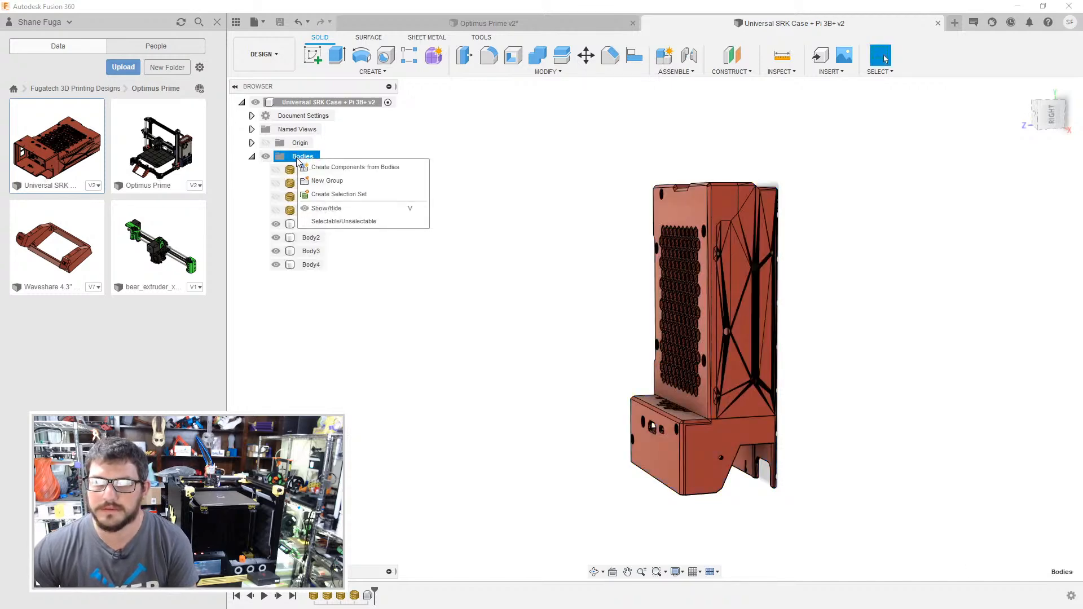
left_click(339, 167)
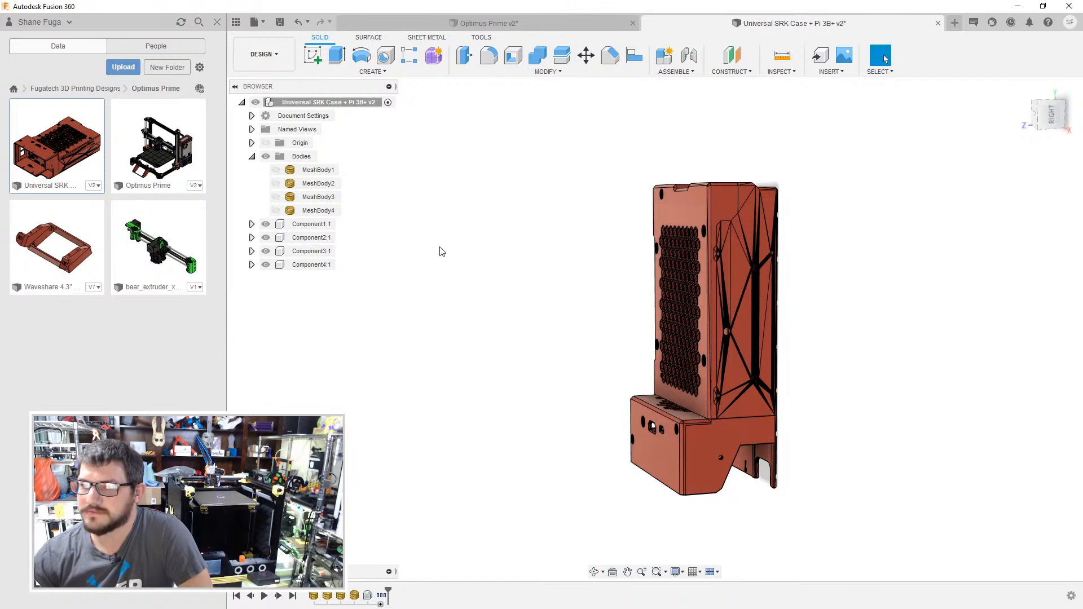
- Create a rigid group from the case's four components
left_click_drag(859, 135, 575, 515)
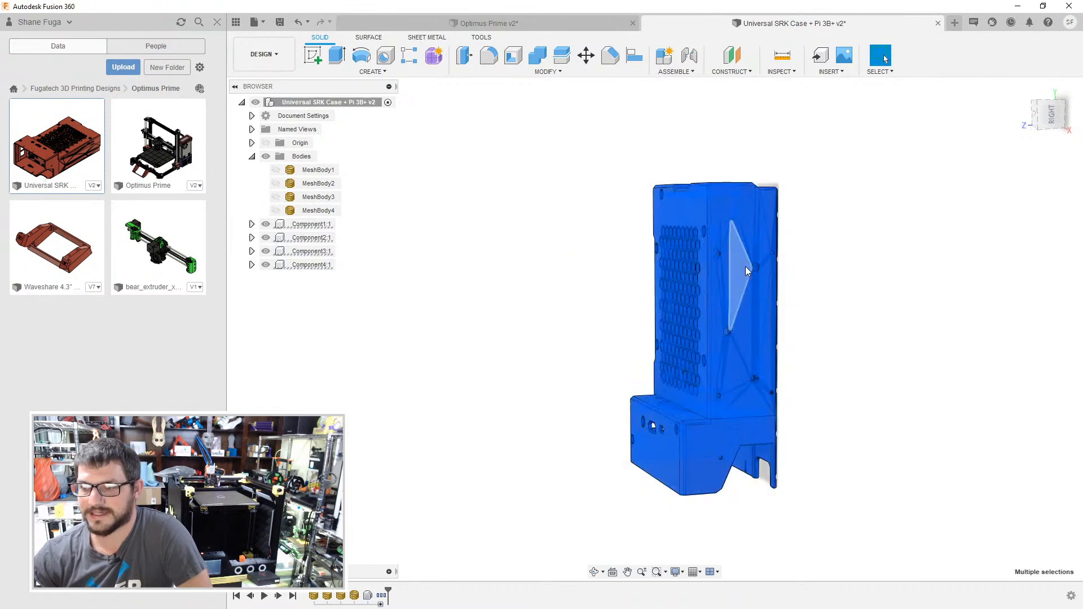
left_click(680, 72)
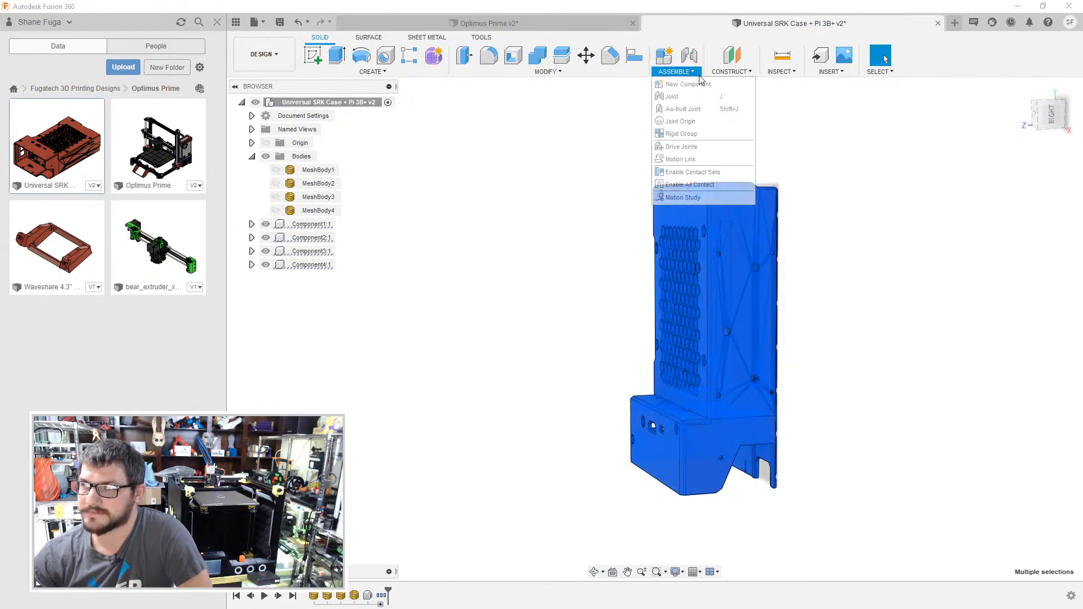
left_click(691, 134)
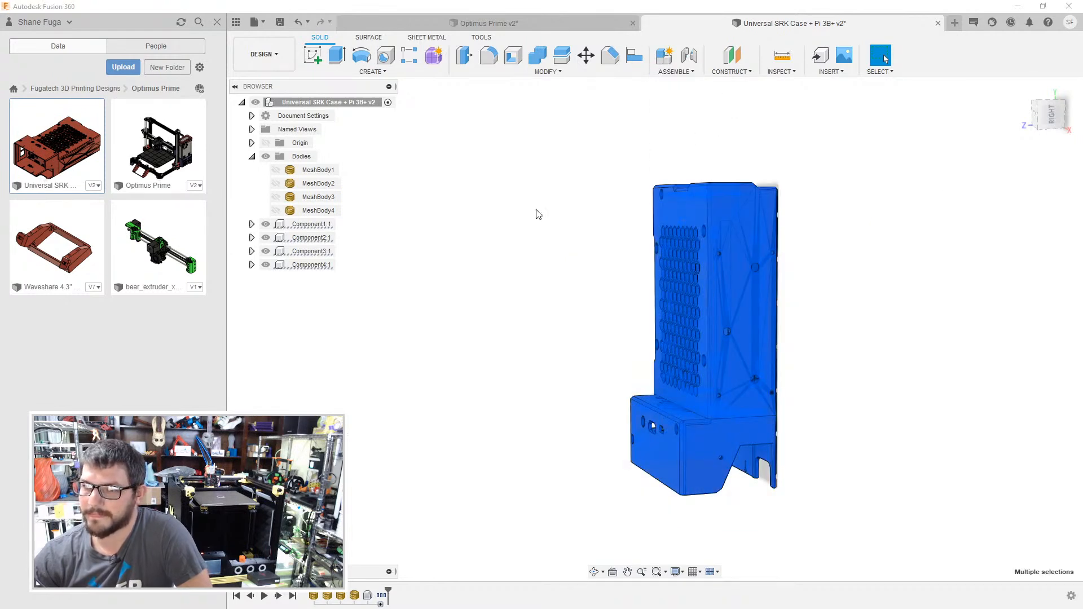
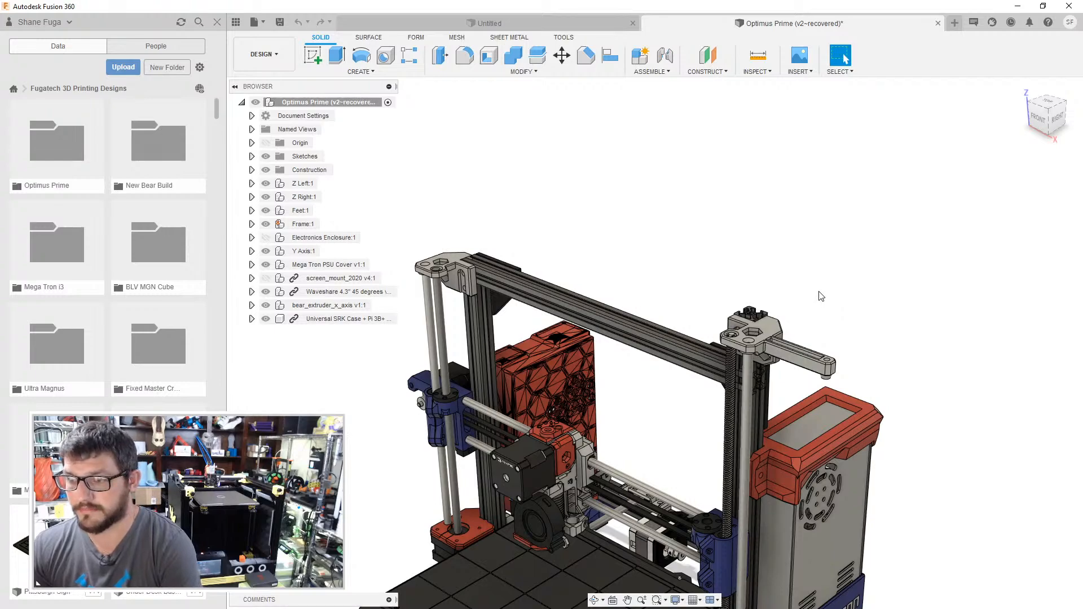
- Examine the printer assembly from several angles, checking how the case sits behind the left gantry upright
middle_click_drag(811, 279, 810, 305, "shift")
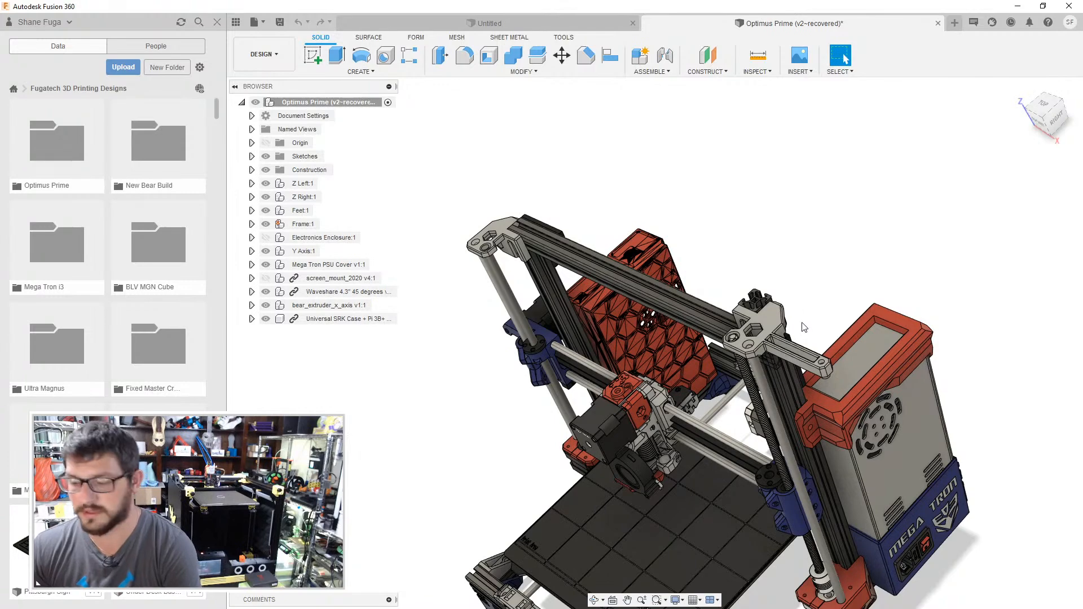
middle_click_drag(792, 305, 810, 278, "shift")
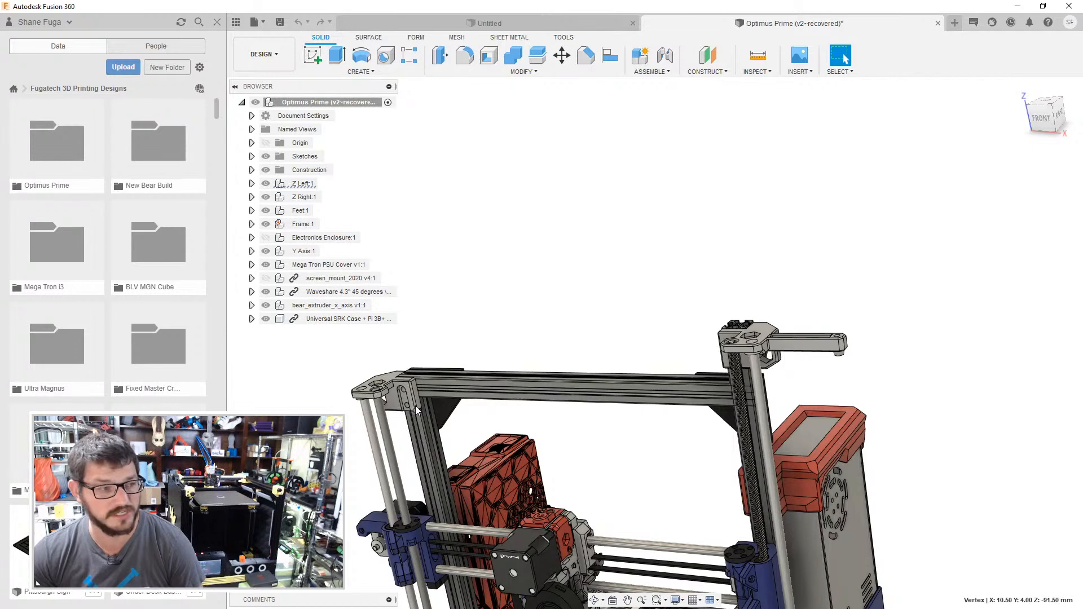
middle_click_drag(445, 409, 556, 212)
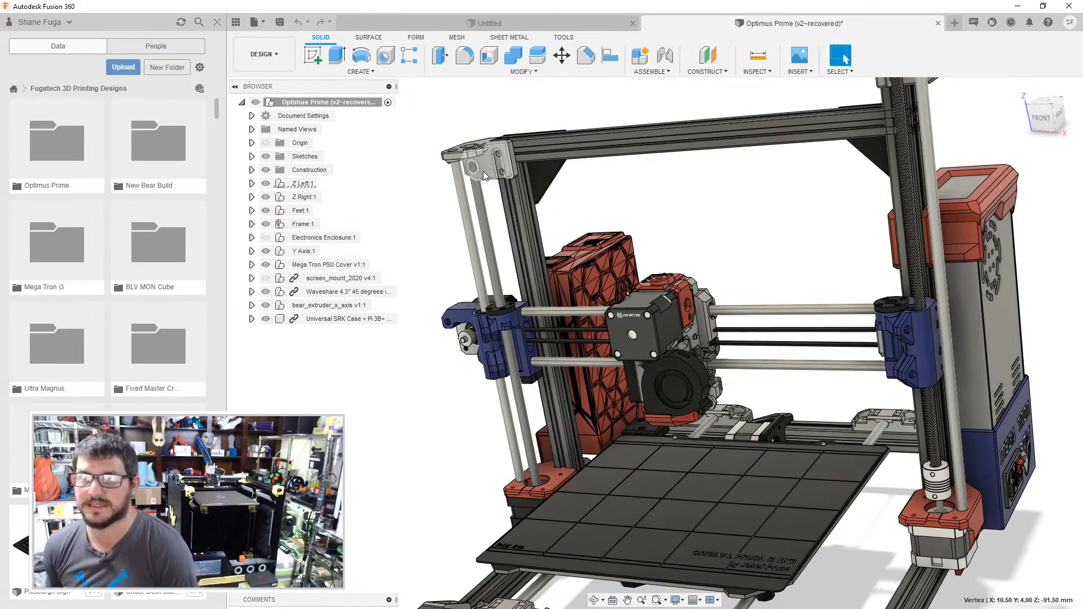
middle_click_drag(462, 173, 376, 299)
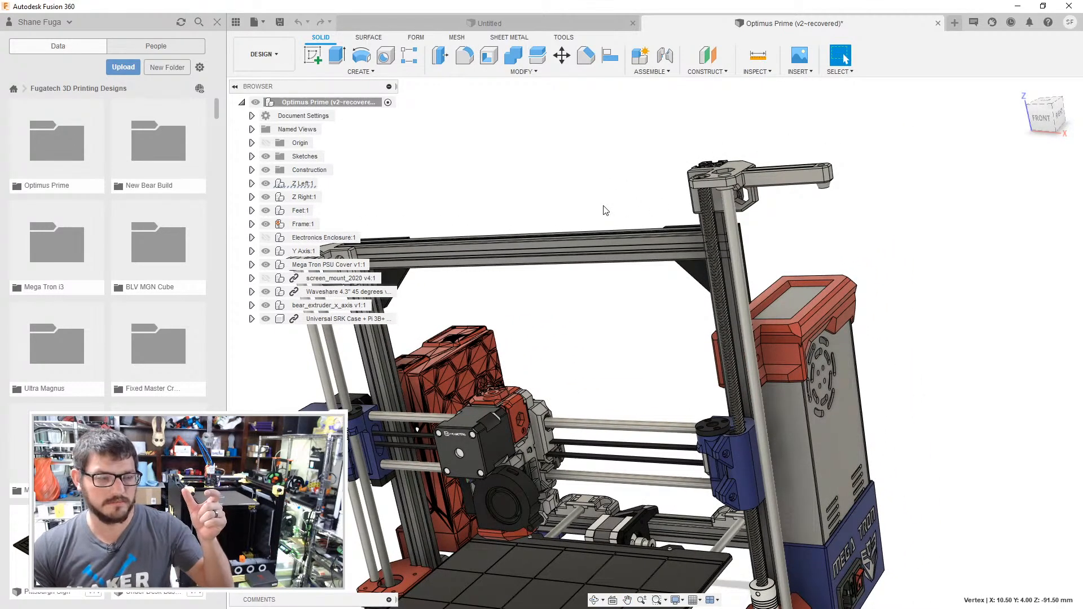
middle_click_drag(609, 201, 576, 198, "shift")
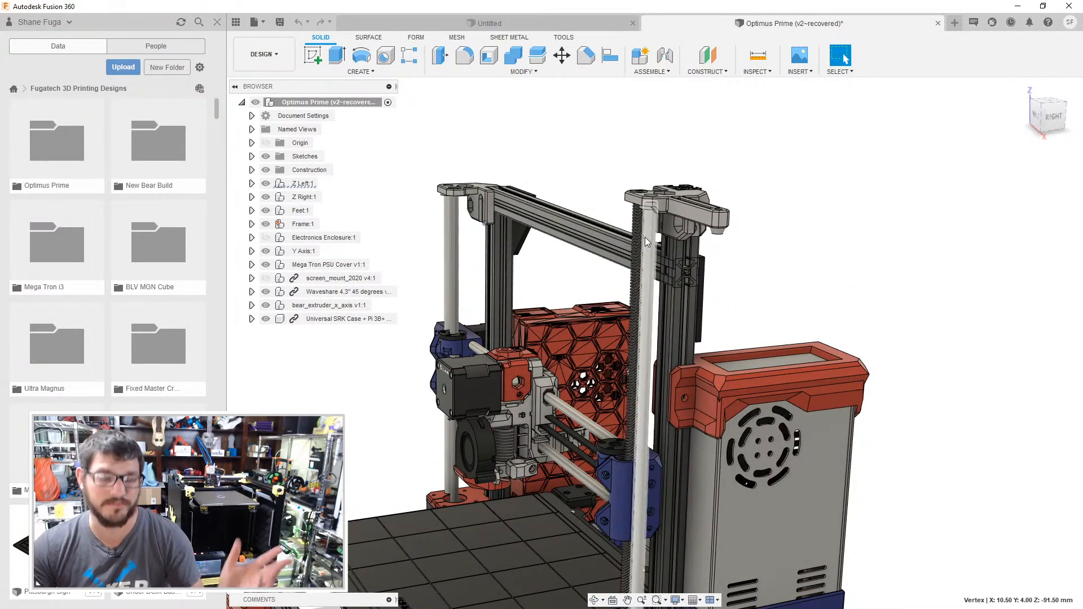
middle_click_drag(668, 242, 684, 254, "shift")
middle_click_drag(524, 250, 817, 93, "shift")
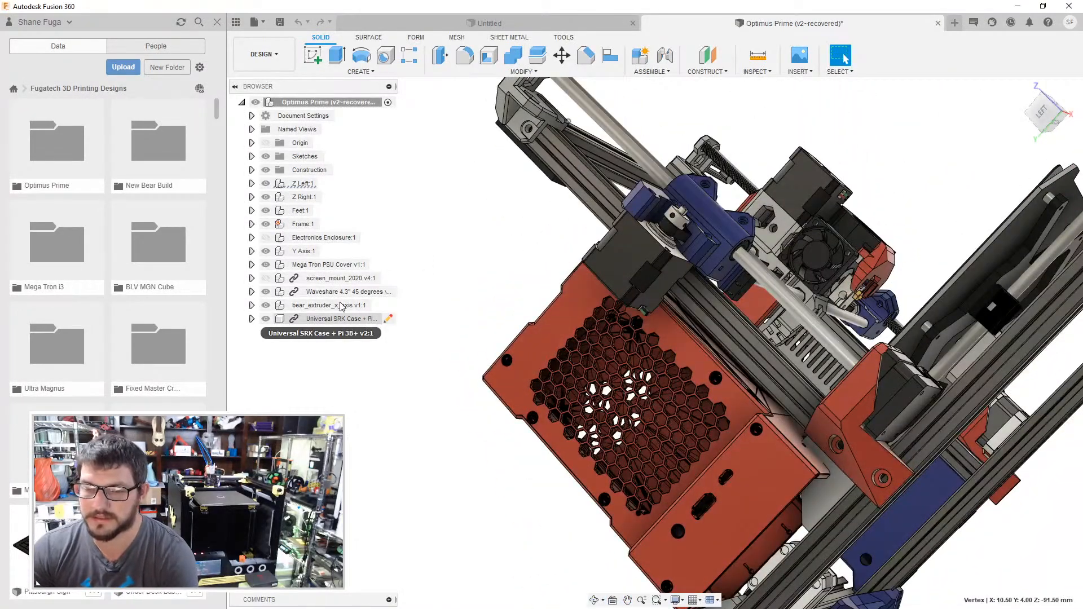
left_click(333, 320)
right_click(332, 320)
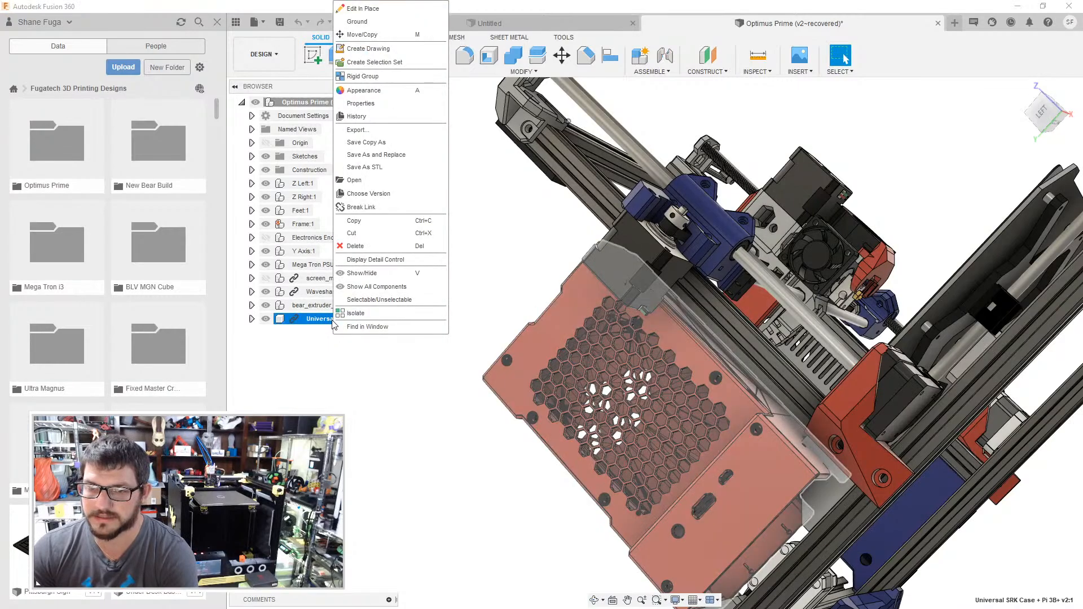
left_click(484, 219)
- Align the side face of the case's lower section with the rear face of the left gantry upright and accept
middle_click_drag(483, 219, 502, 234, "shift")
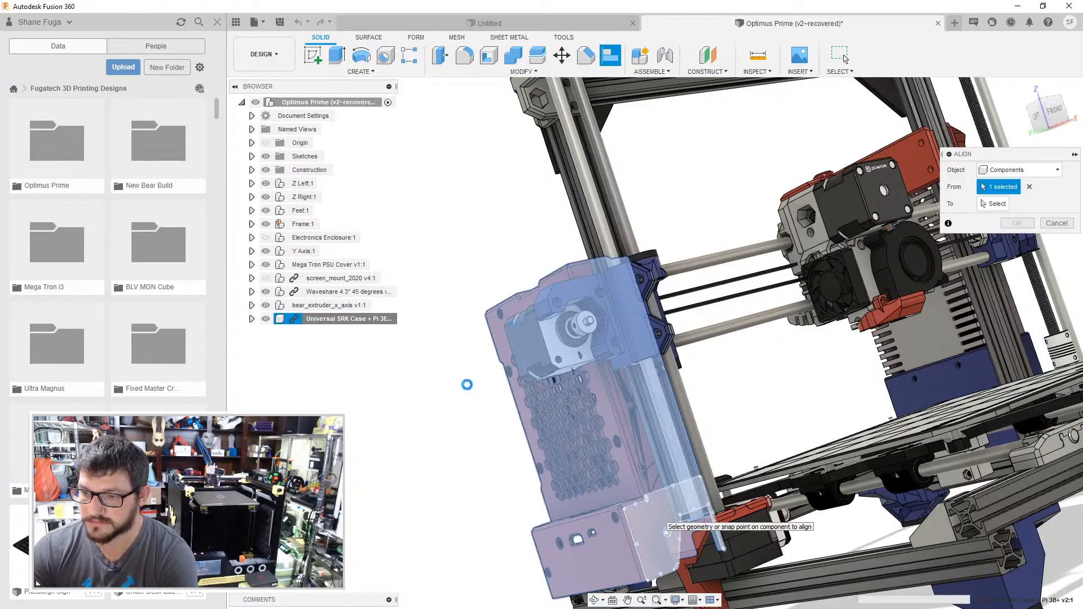
middle_click_drag(467, 385, 618, 199, "shift")
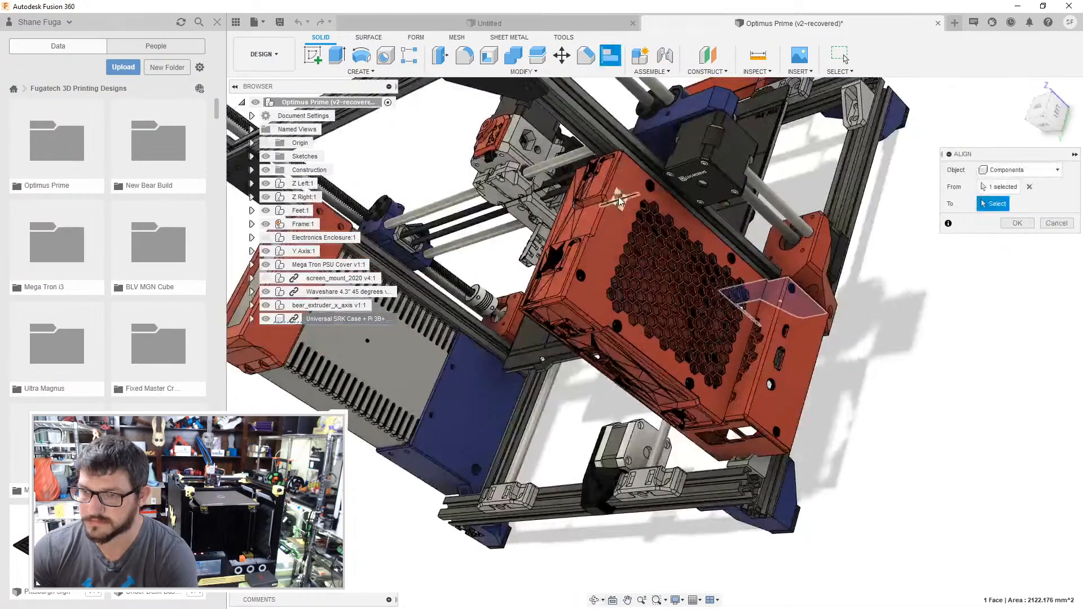
scroll(601, 150, "up", 3)
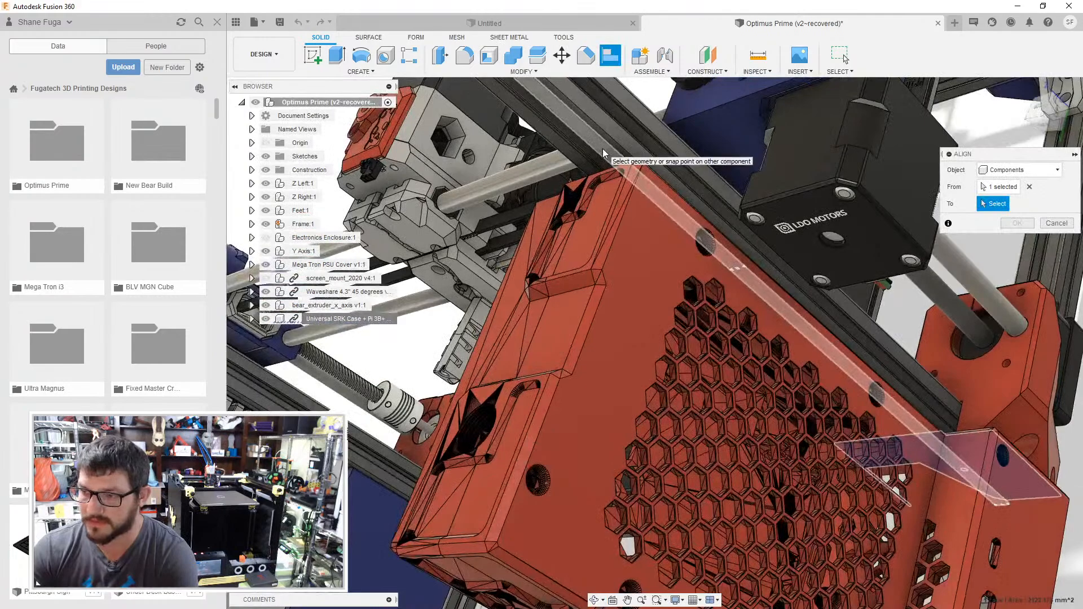
left_click(602, 149)
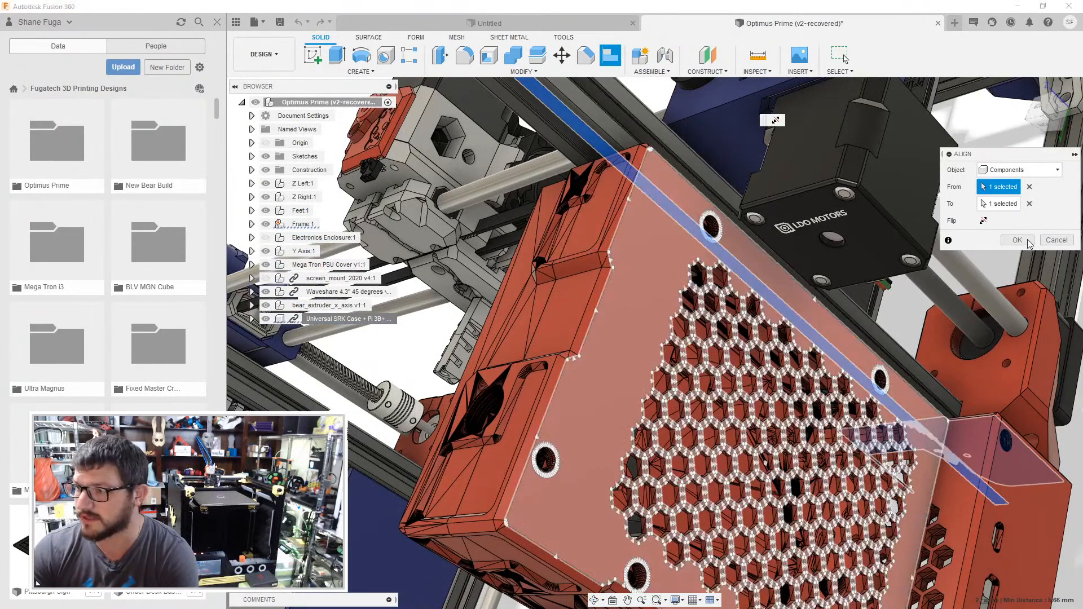
left_click(1017, 240)
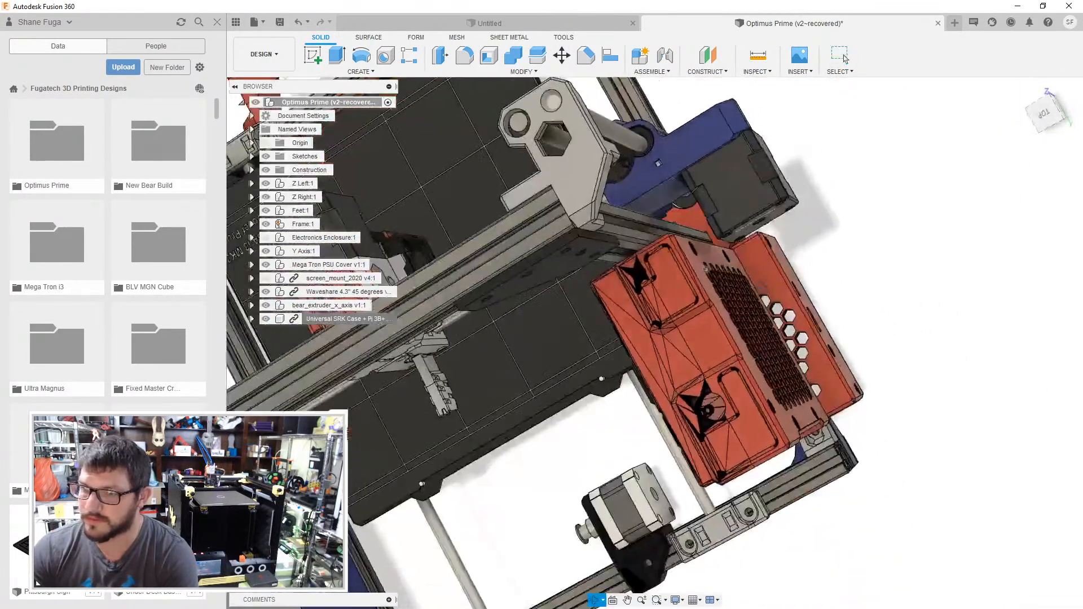
middle_click_drag(801, 256, 792, 290, "shift")
right_click(334, 319)
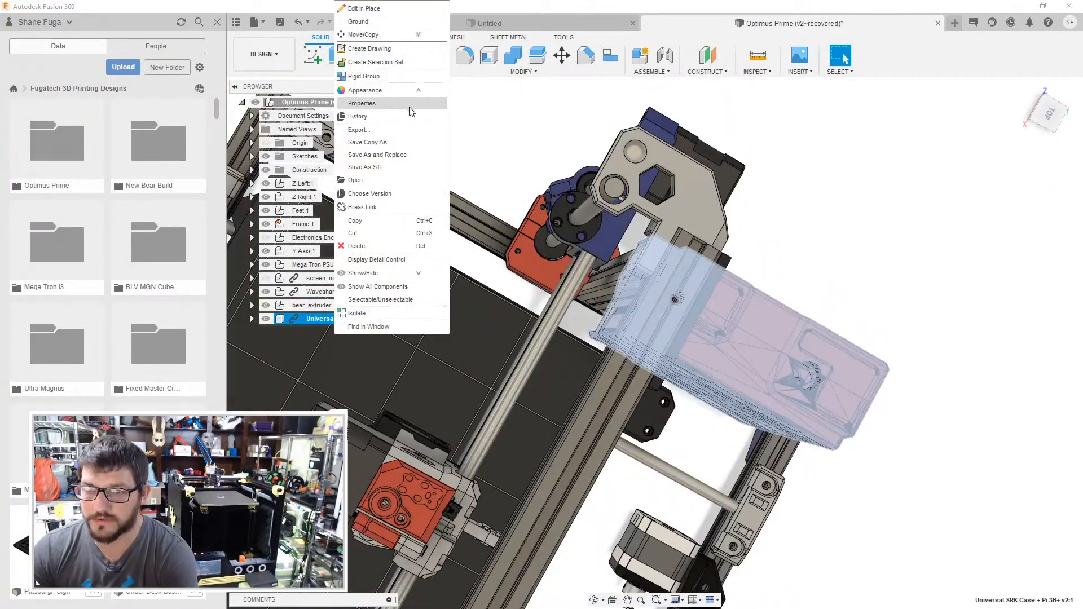
left_click(883, 245)
middle_click_drag(883, 245, 861, 208, "shift")
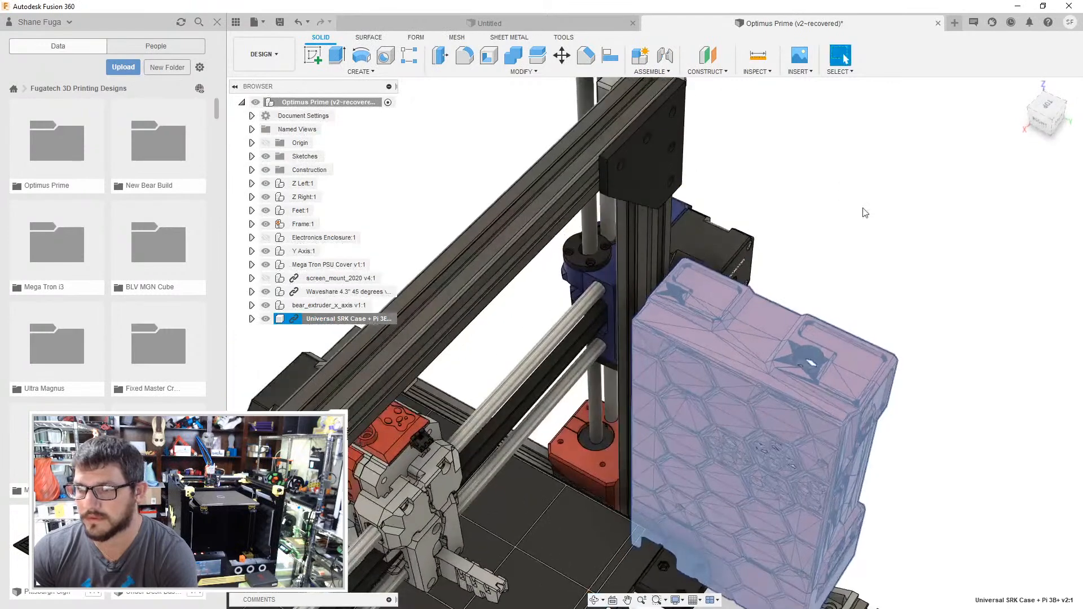
left_click(862, 213)
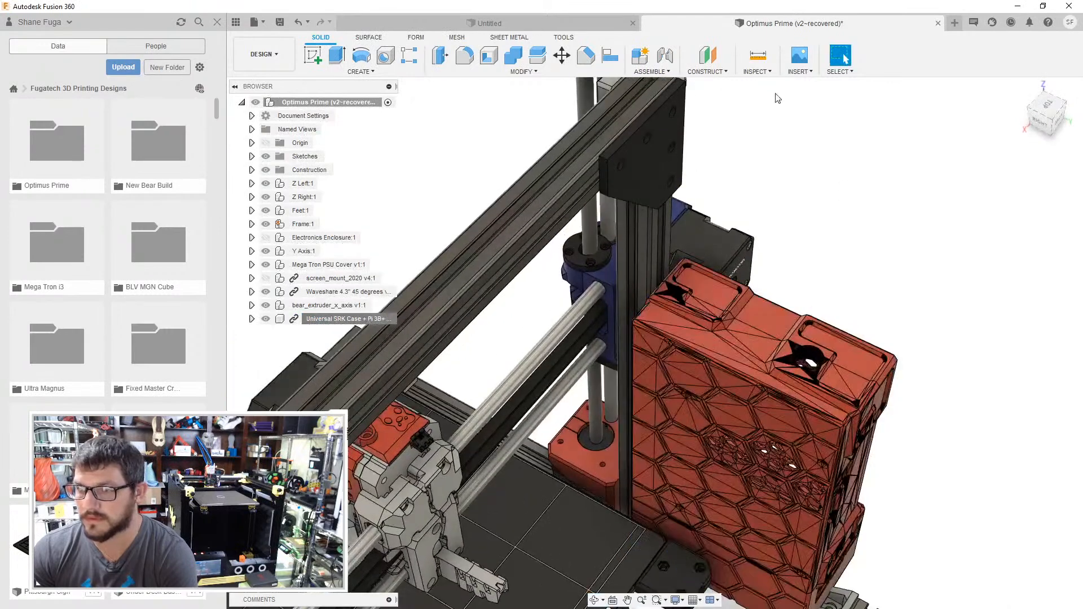
left_click(611, 59)
scroll(710, 387, "up", 3)
left_click(713, 391)
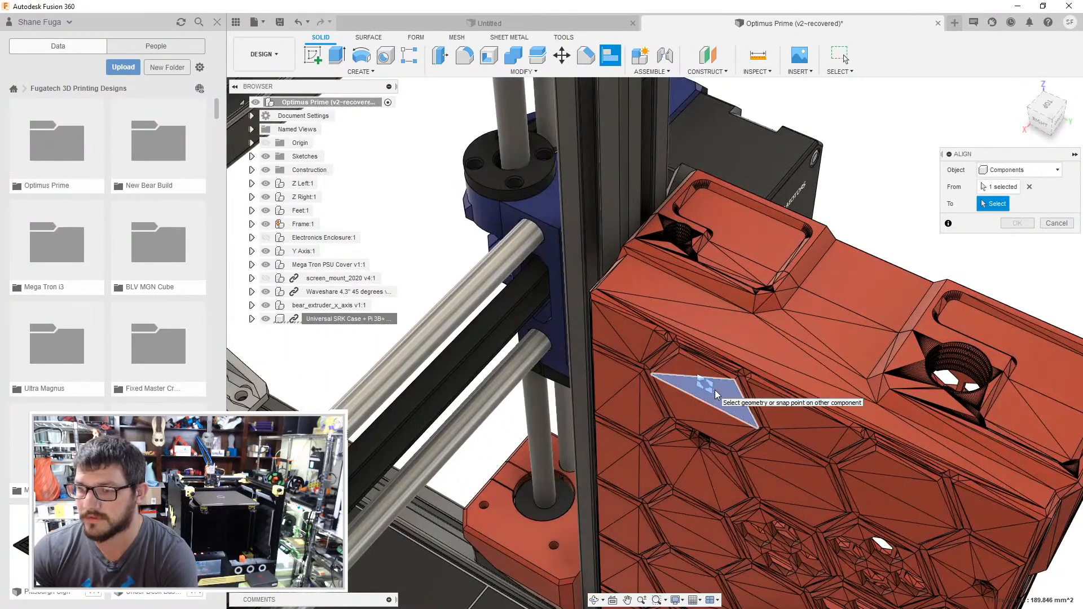
key("Escape")
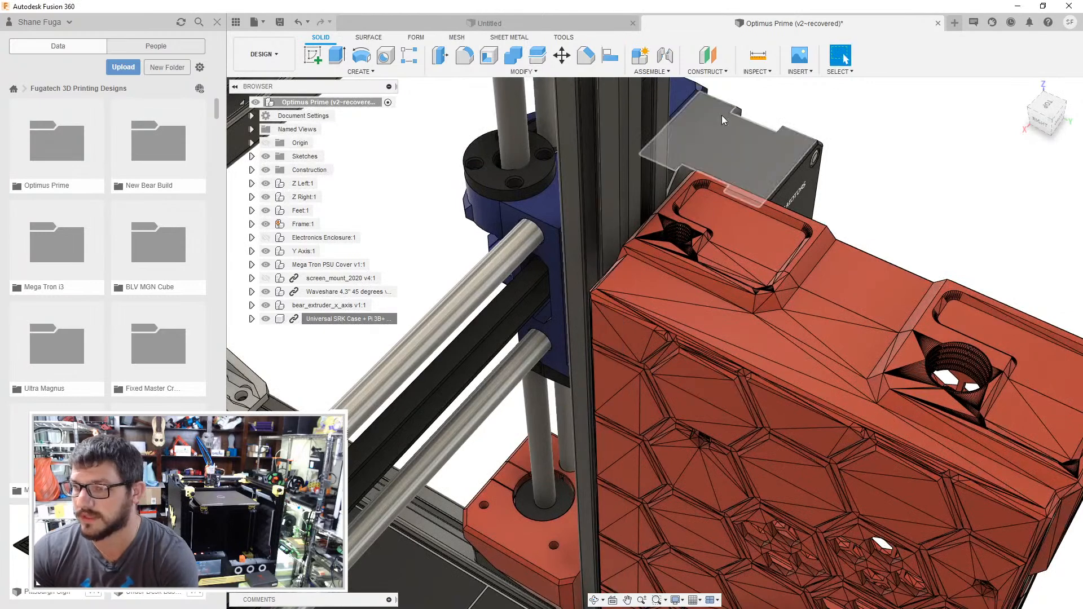
- Align a flat facet of the case's hexagon-patterned cover with the inner face of the left gantry upright and accept
left_click(610, 56)
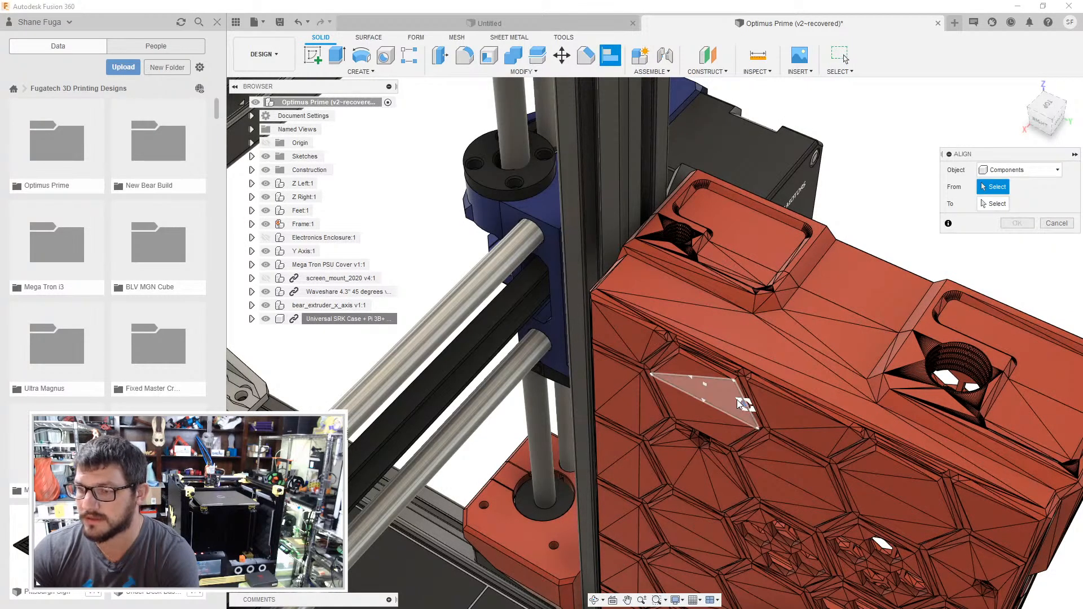
left_click(721, 394)
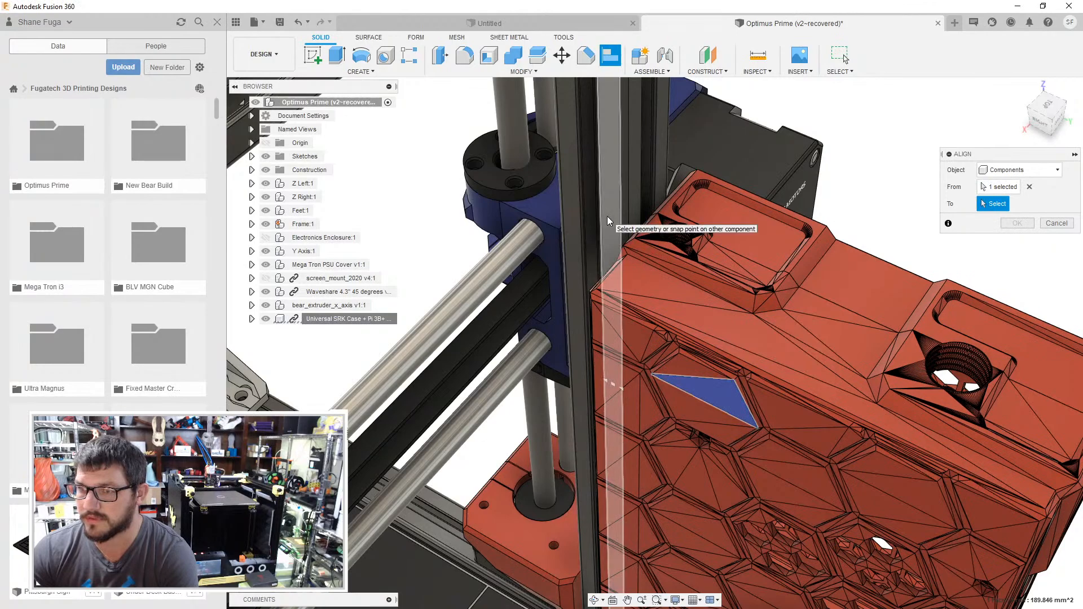
left_click(809, 320)
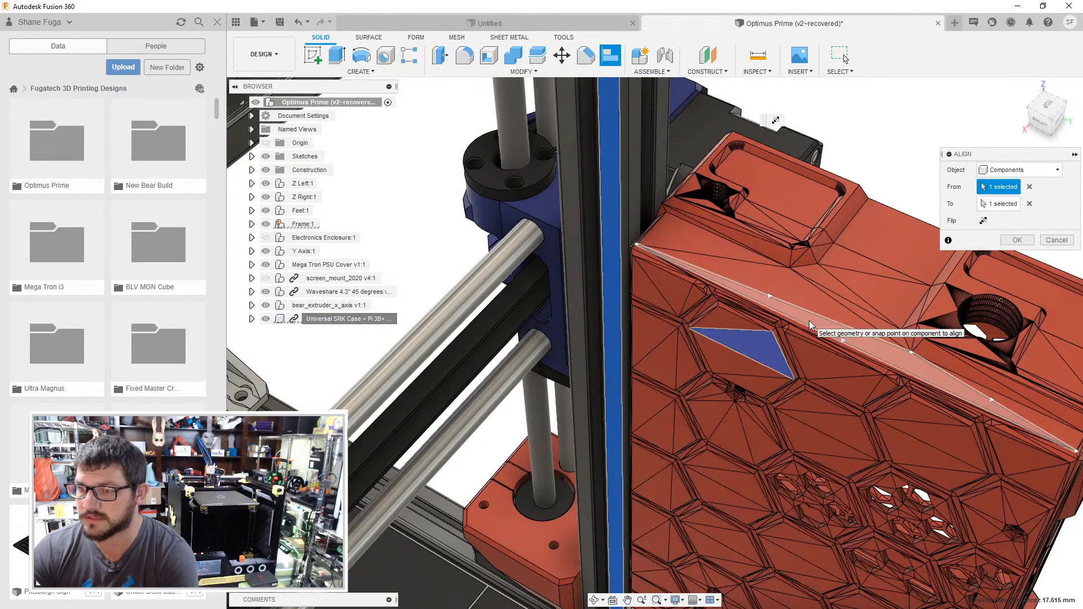
left_click(1017, 223)
- Examine the case's fit against the upright from several angles and expand the case component to list its bodies
scroll(800, 359, "down", 5)
middle_click_drag(799, 359, 691, 189)
middle_click_drag(759, 289, 519, 400, "shift")
scroll(619, 374, "up", 4)
left_click(251, 319)
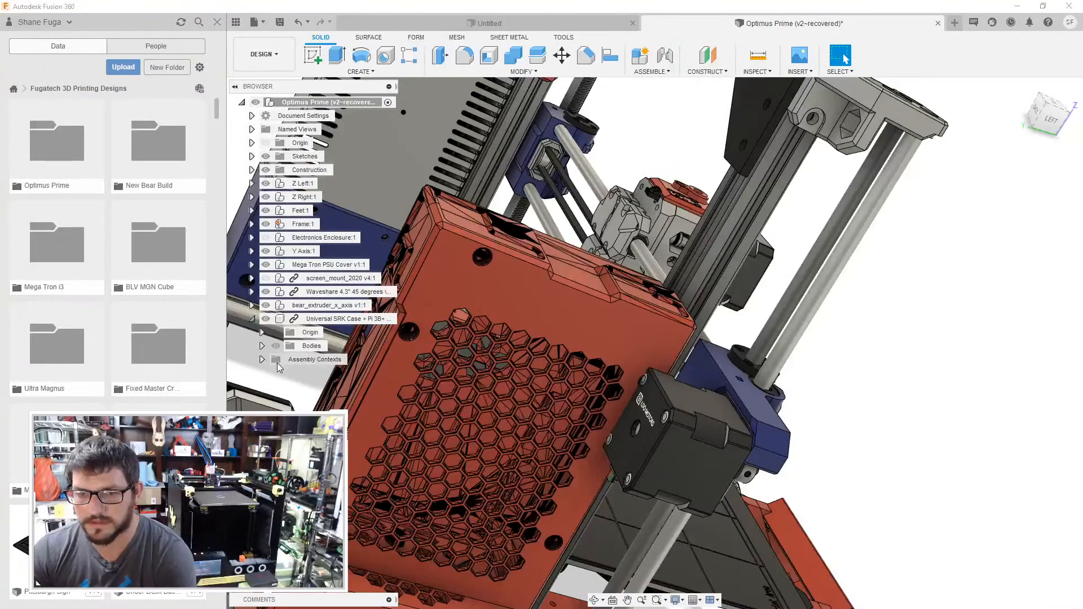
left_click(261, 347)
middle_click_drag(477, 423, 556, 389, "shift")
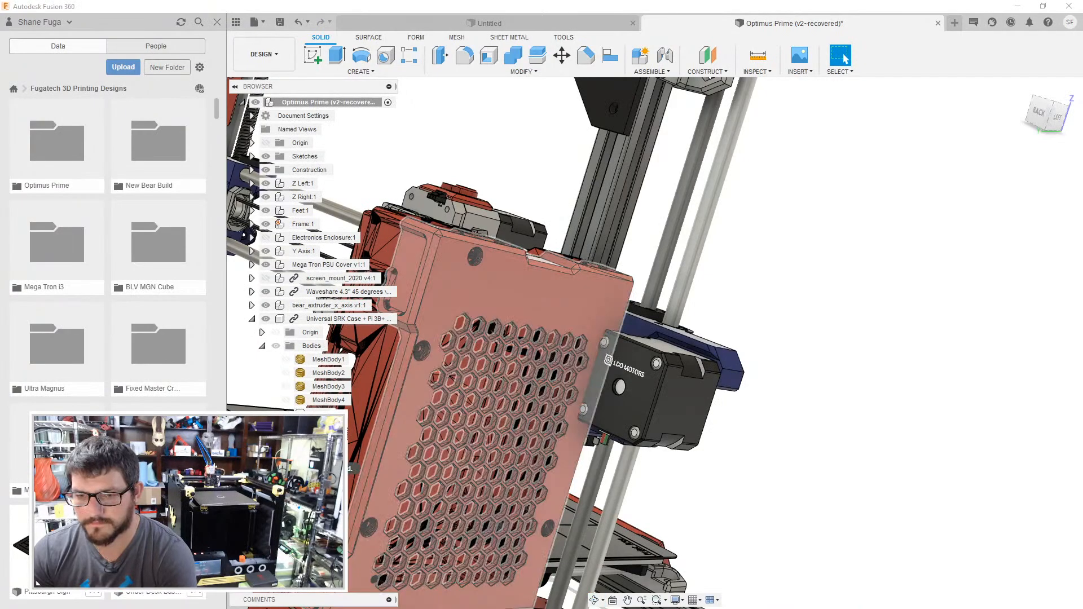
middle_click_drag(499, 527, 591, 261)
- Move the case component freehand a short distance away from the left gantry upright and accept the move
left_click(845, 59)
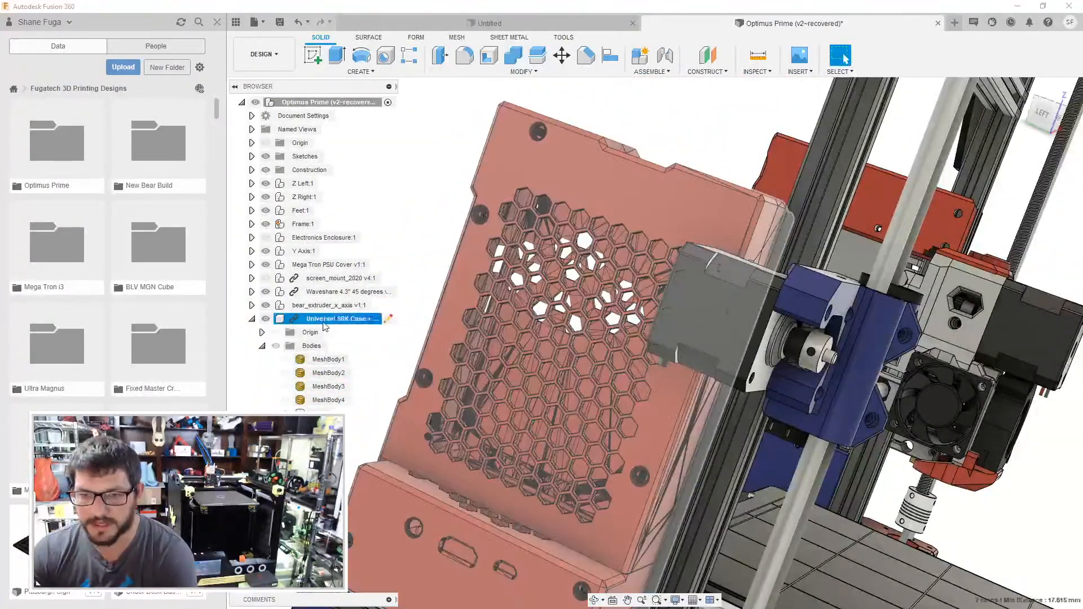
right_click(323, 319)
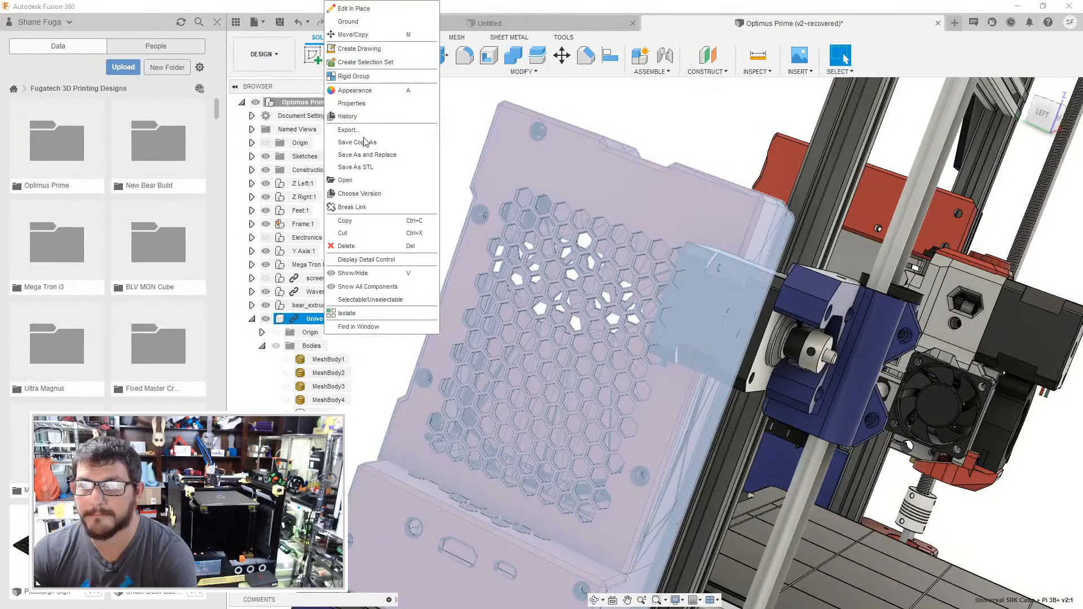
left_click(355, 34)
left_click_drag(474, 512, 444, 509)
left_click(1009, 360)
- Try to align the rim of the larger side hole in the case with the left upright's extrusion face
middle_click_drag(1004, 361, 741, 299, "shift")
middle_click_drag(741, 300, 607, 351)
scroll(606, 347, "up", 5)
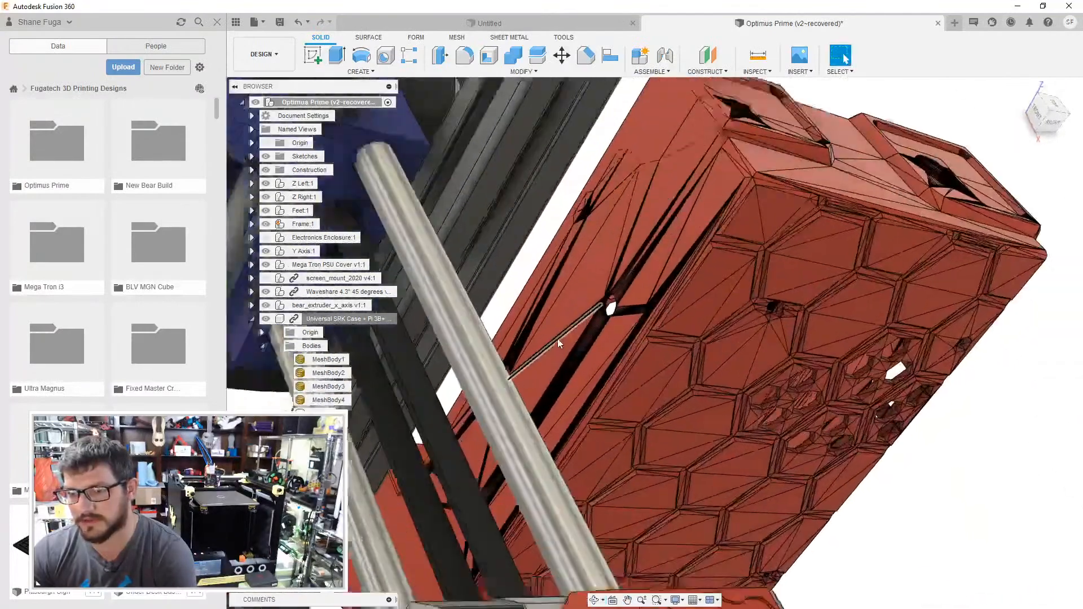
left_click(610, 54)
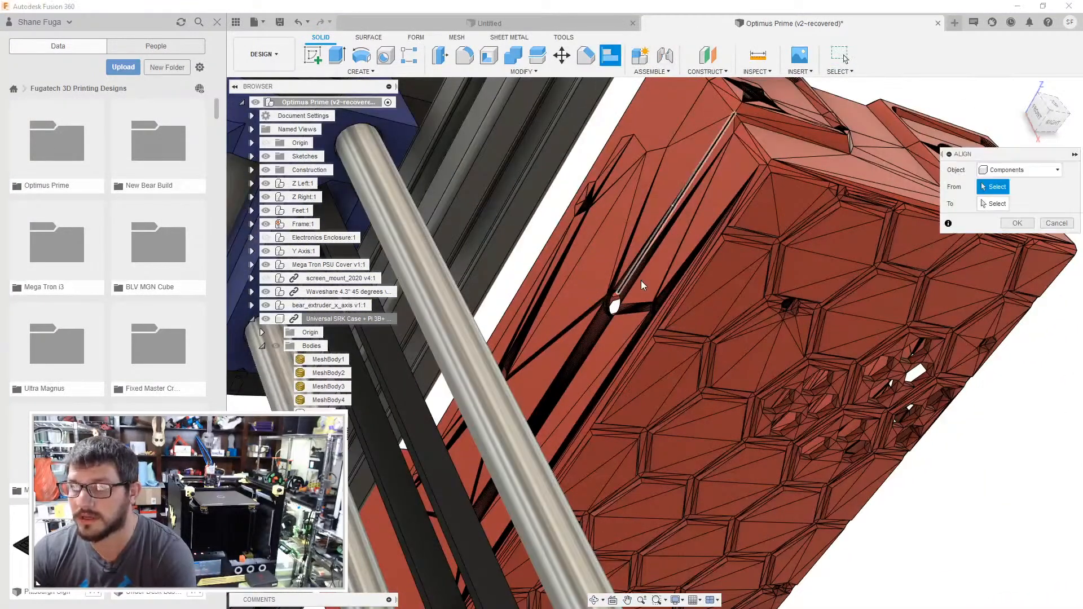
scroll(639, 276, "up", 3)
scroll(611, 308, "up", 3)
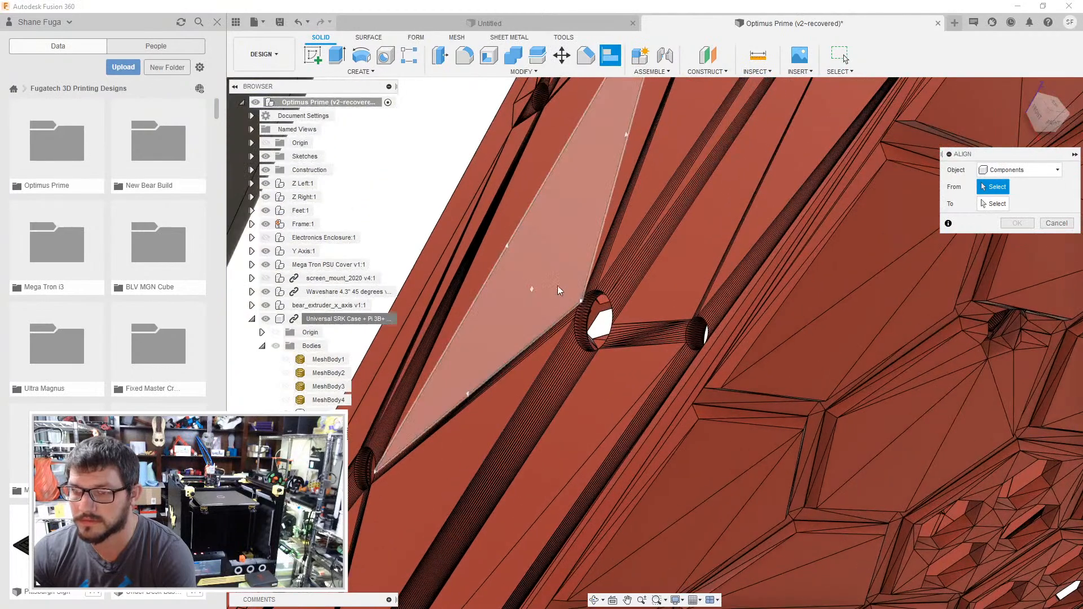
middle_click_drag(601, 332, 627, 315, "shift")
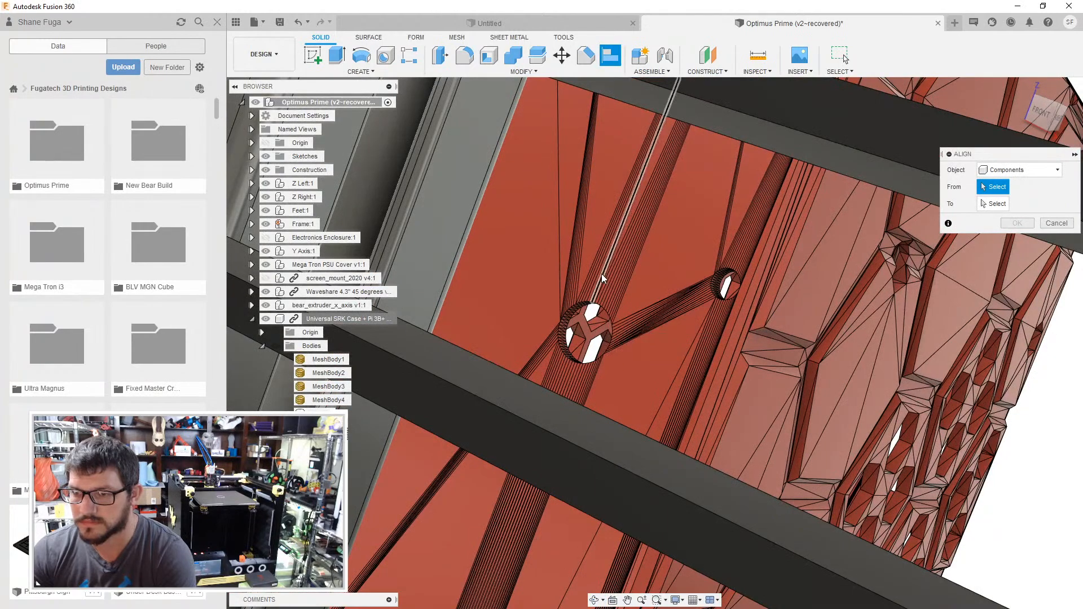
middle_click_drag(614, 262, 625, 300, "shift")
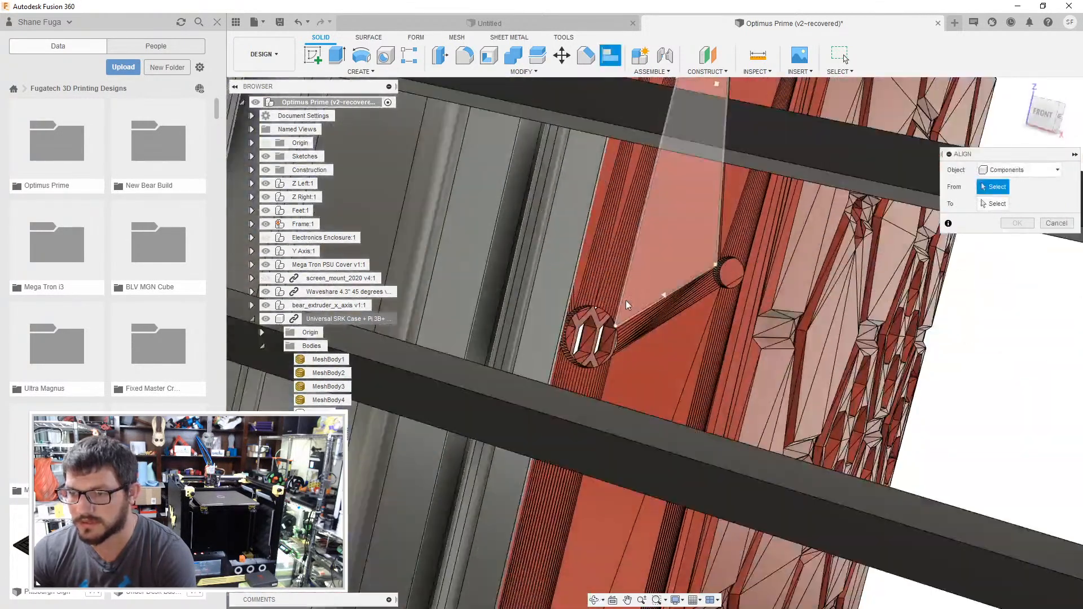
left_click(593, 305)
middle_click_drag(673, 353, 558, 215, "shift")
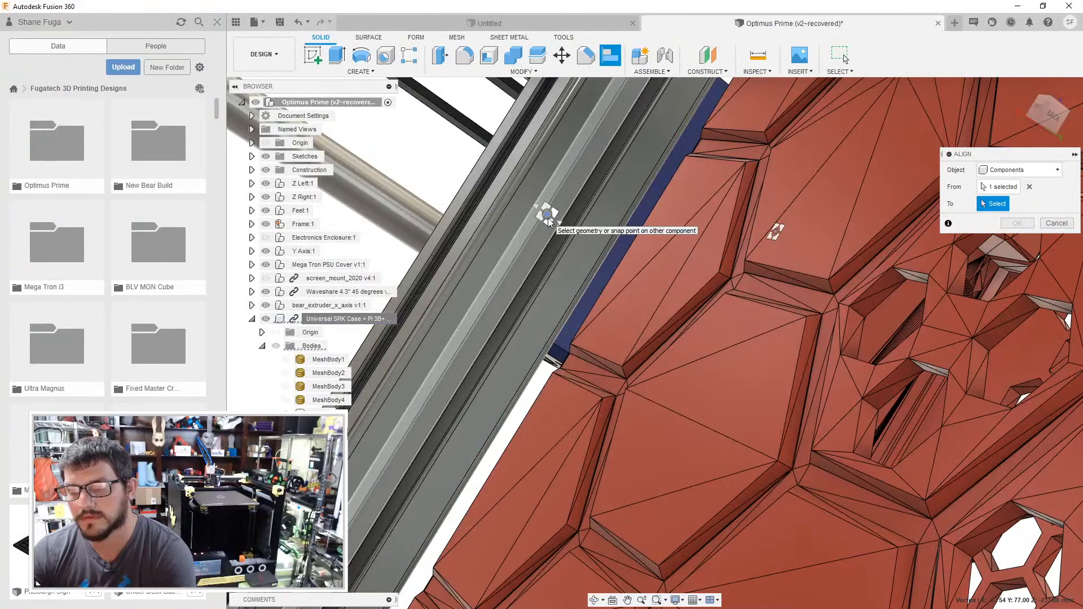
left_click(567, 308)
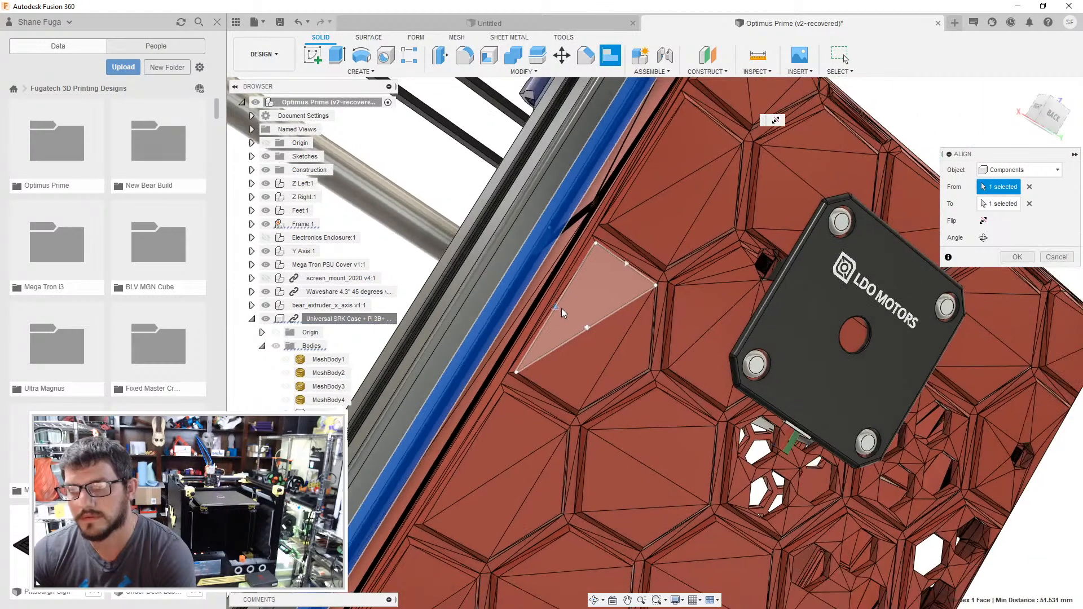
- Try different angle and flip orientations for the hole alignment, and cancel it
left_click(983, 238)
left_click(982, 237)
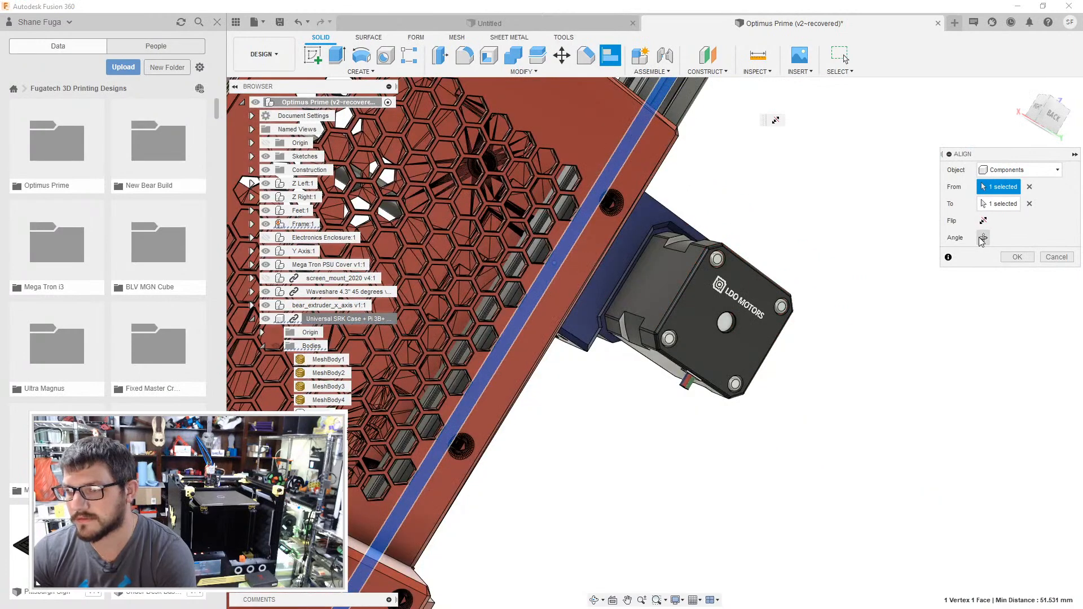
left_click(982, 237)
left_click(983, 237)
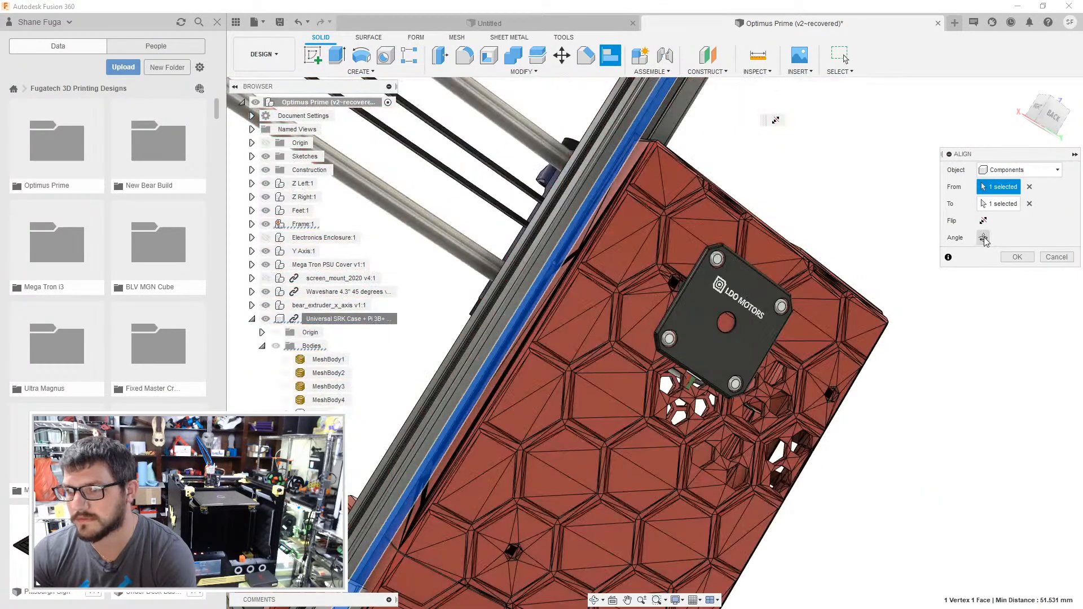
left_click(983, 221)
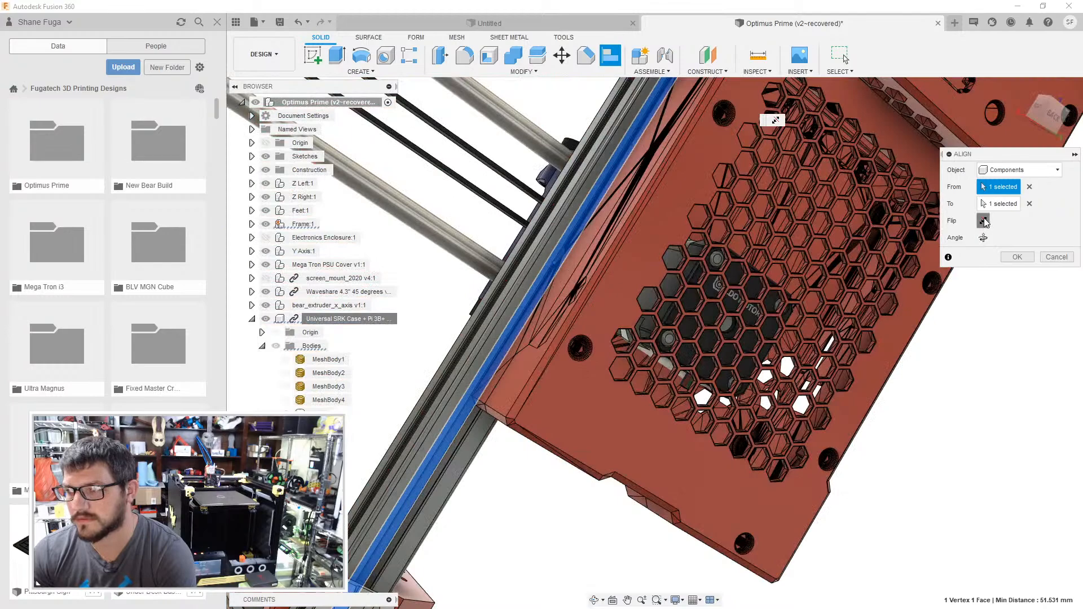
left_click(983, 221)
left_click(984, 238)
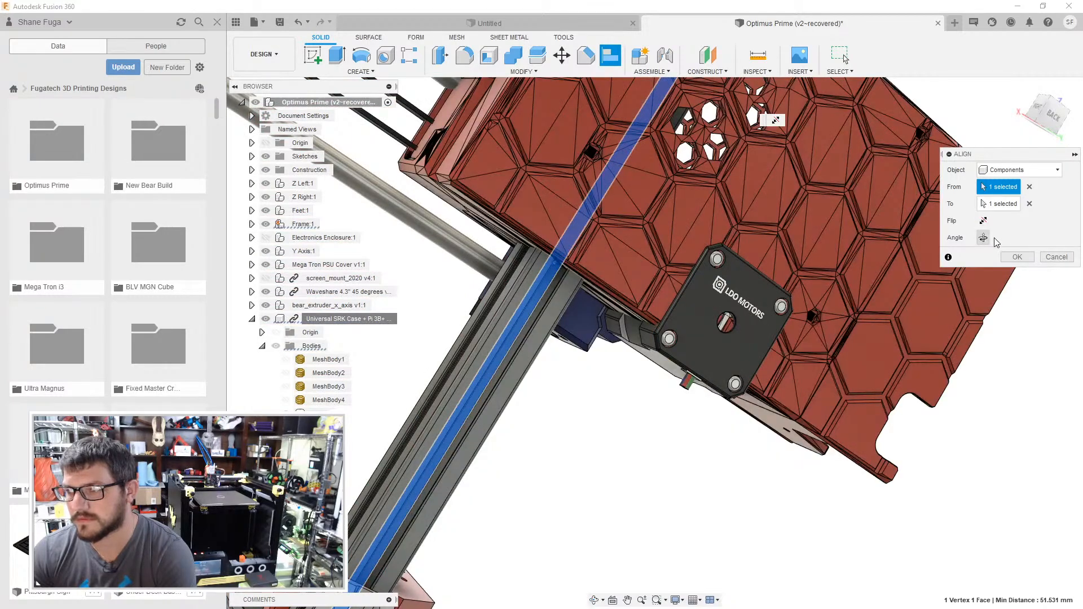
left_click(1063, 261)
middle_click_drag(652, 313, 846, 311, "shift")
scroll(591, 286, "up", 3)
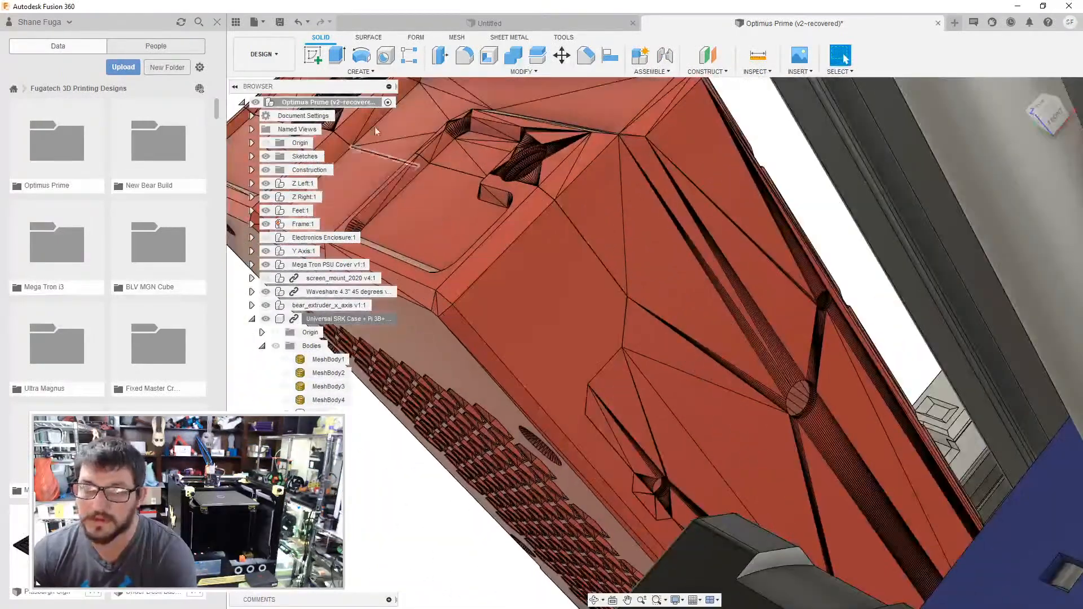
- Align the long narrow facet beside the round hole on the case with the face of the left gantry upright's extrusion
left_click(608, 54)
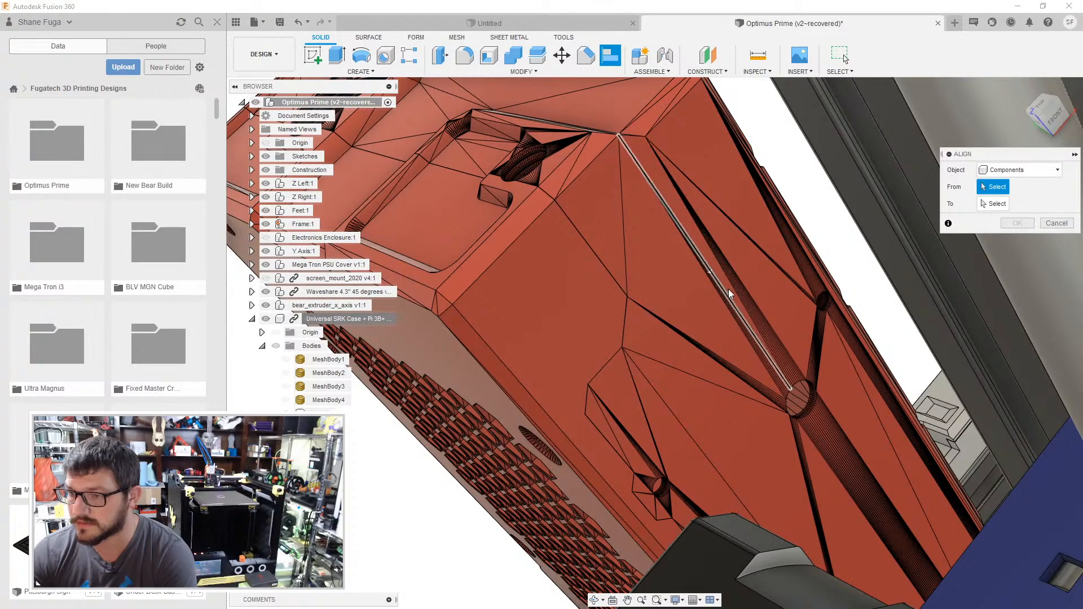
scroll(722, 276, "up", 2)
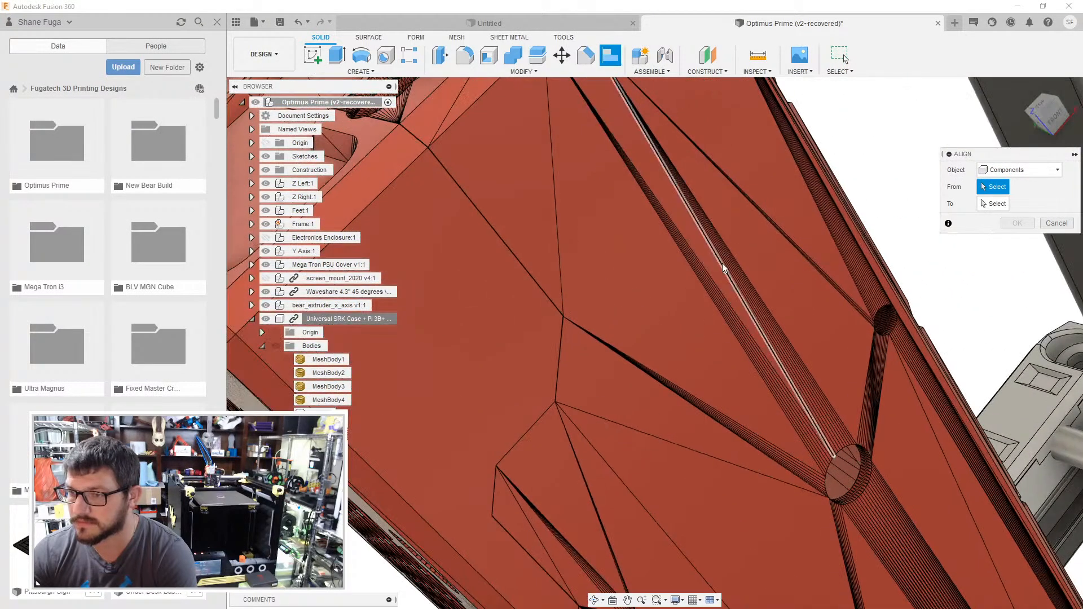
left_click(718, 265)
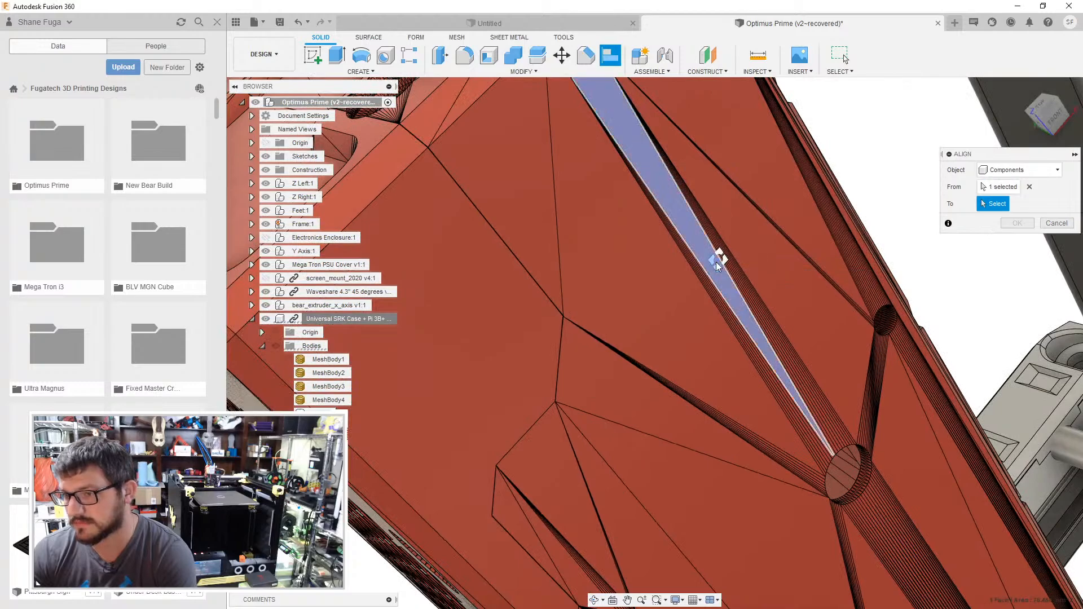
scroll(757, 315, "down", 3)
scroll(760, 306, "up", 4)
middle_click_drag(839, 272, 609, 270, "shift")
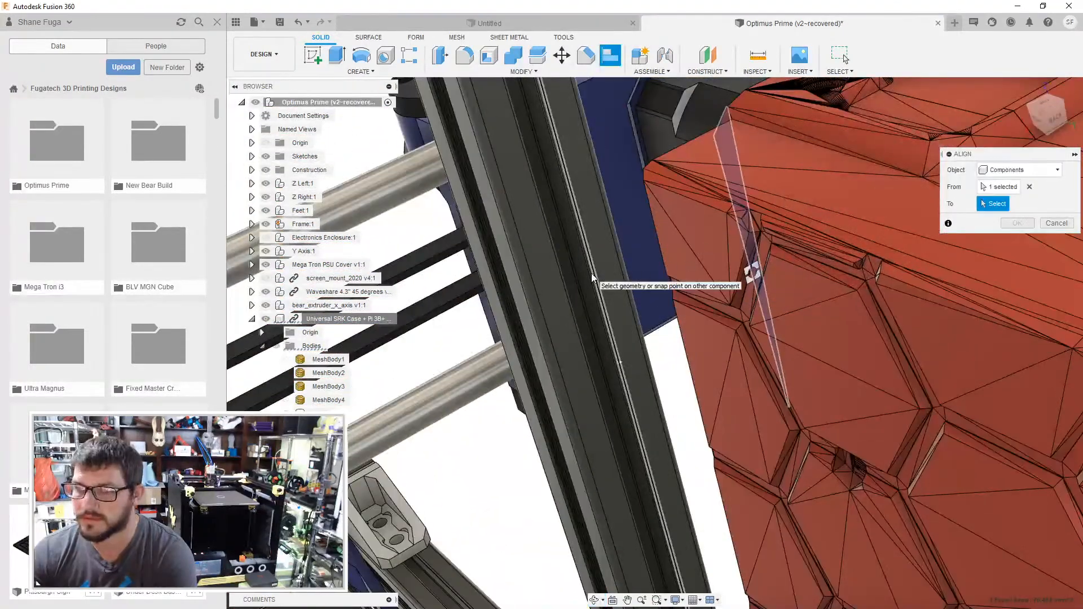
middle_click_drag(577, 278, 582, 318, "shift")
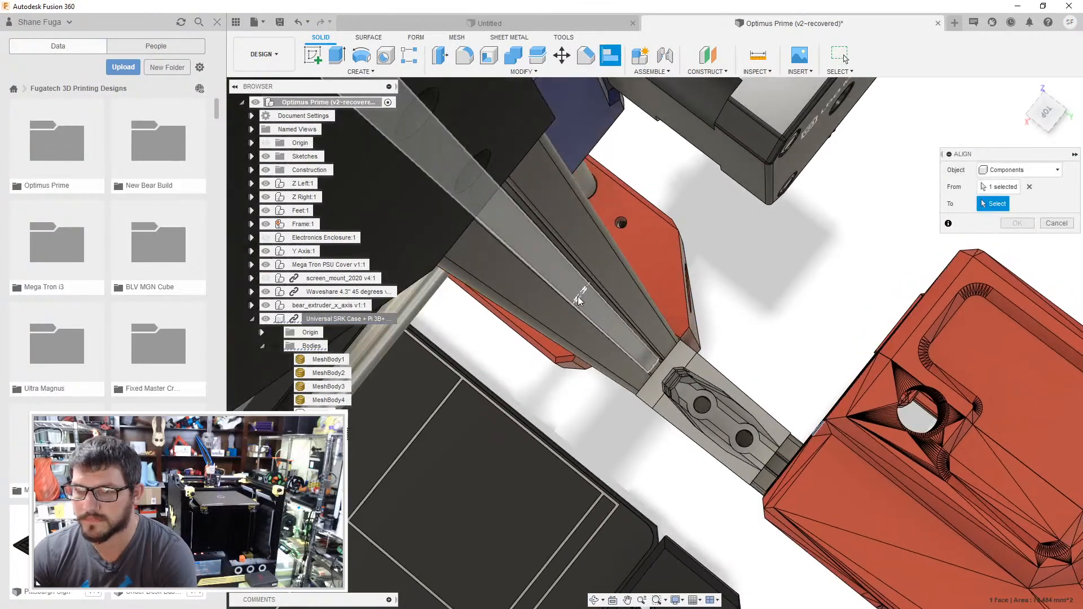
left_click(629, 359)
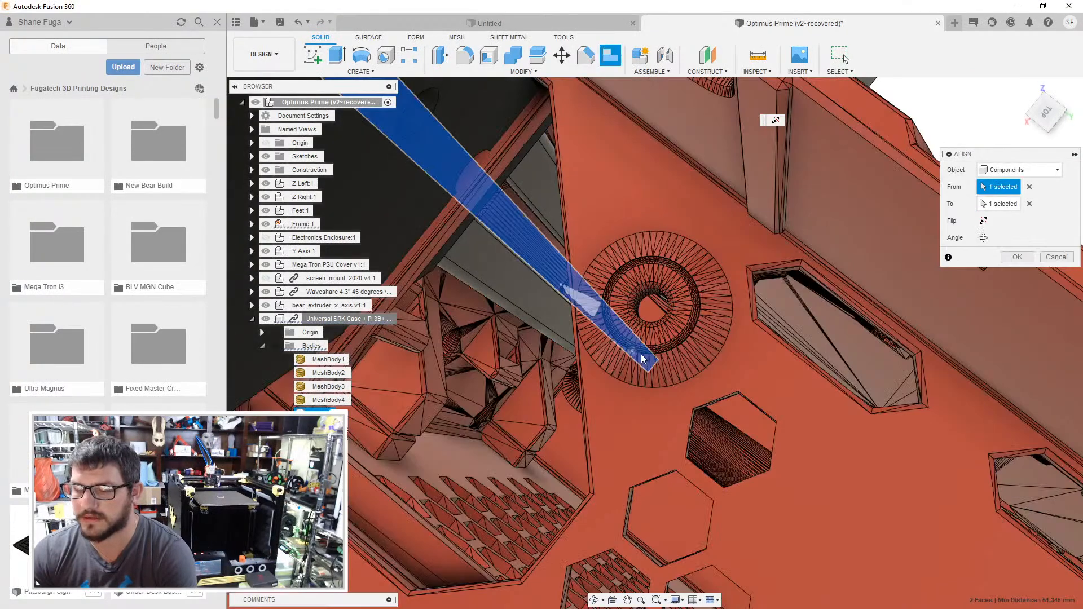
- Cycle the alignment's flip and angle options until the case stands lengthwise behind the left upright, and accept the alignment
scroll(637, 355, "down", 6)
middle_click_drag(675, 314, 656, 241, "shift")
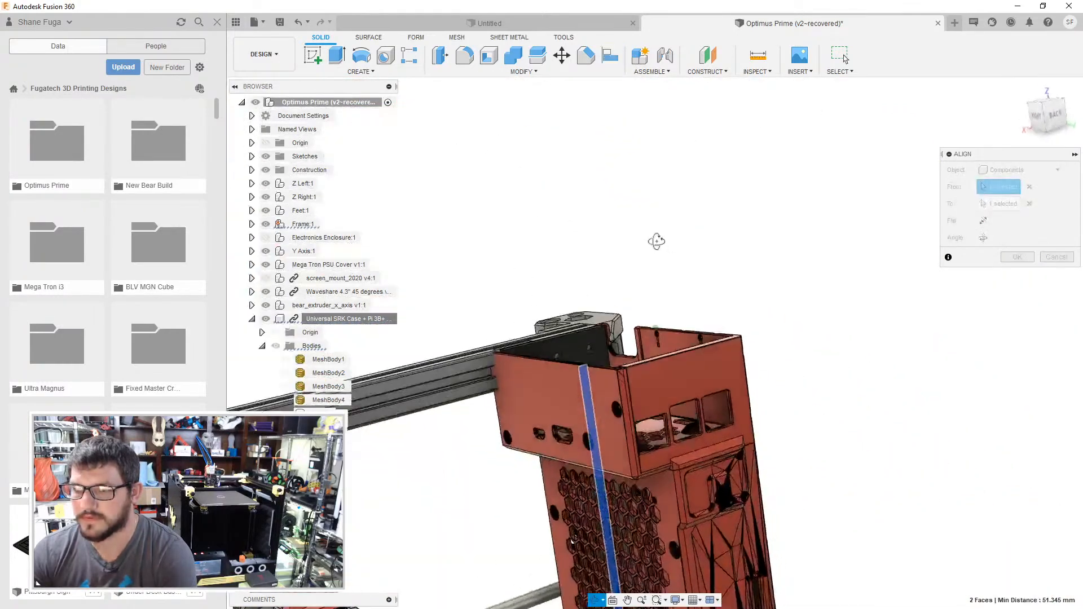
left_click(985, 224)
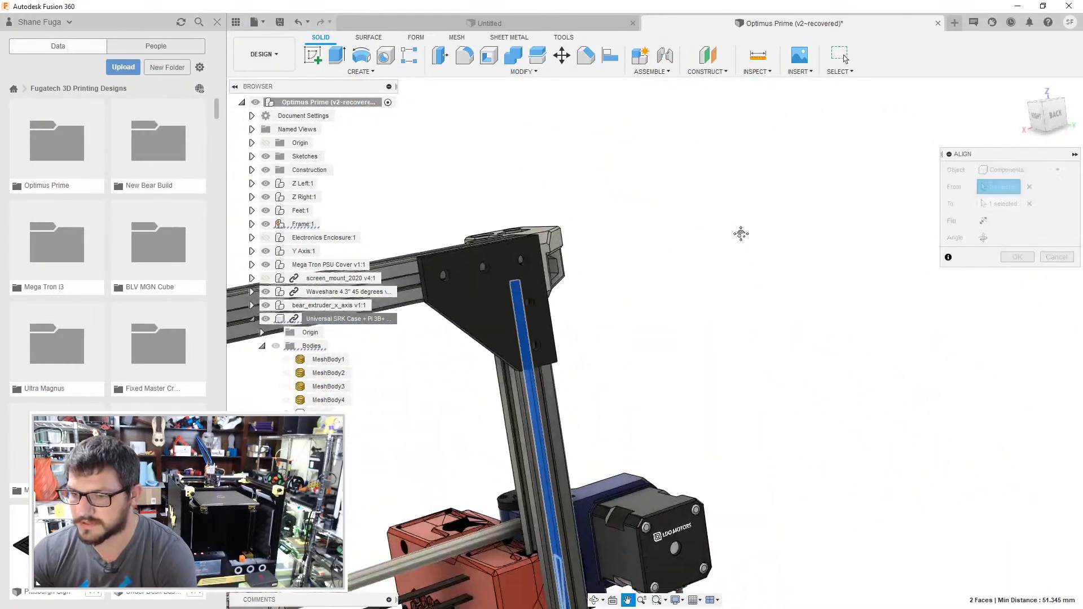
left_click(984, 238)
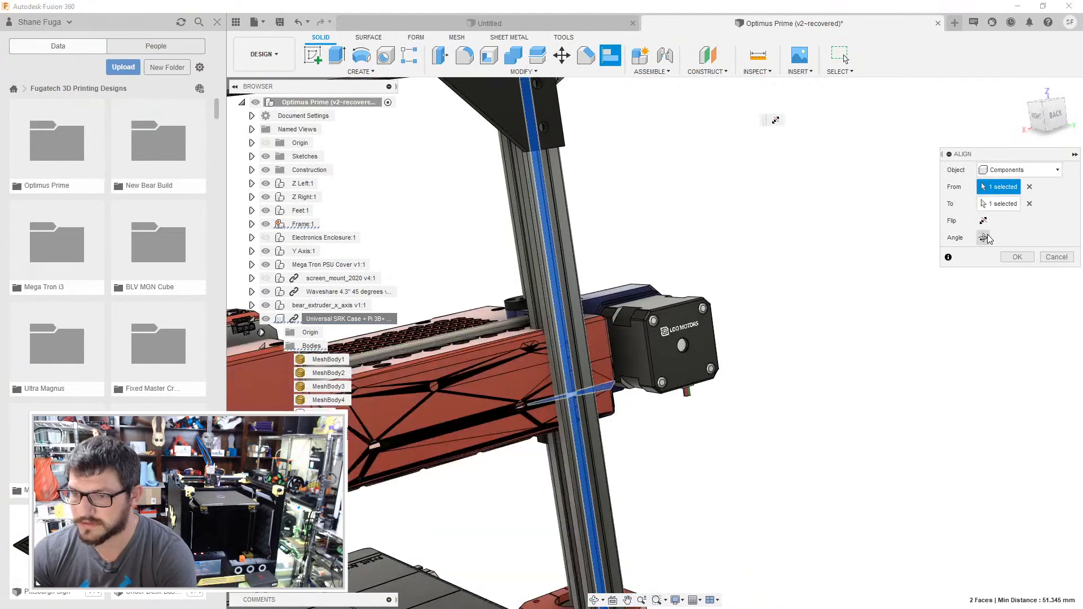
left_click(984, 238)
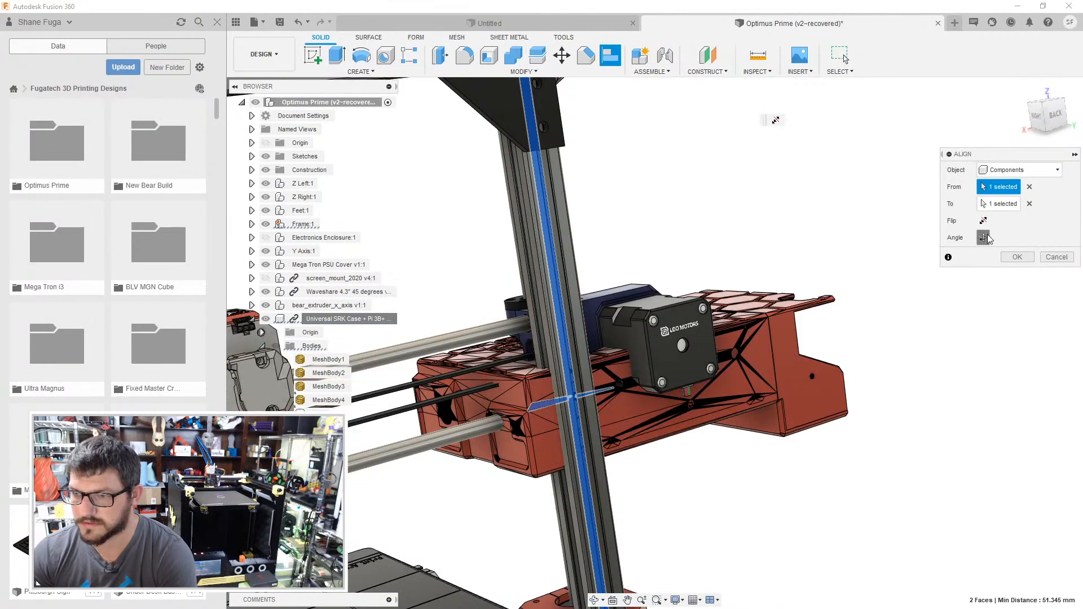
left_click(985, 237)
left_click(984, 238)
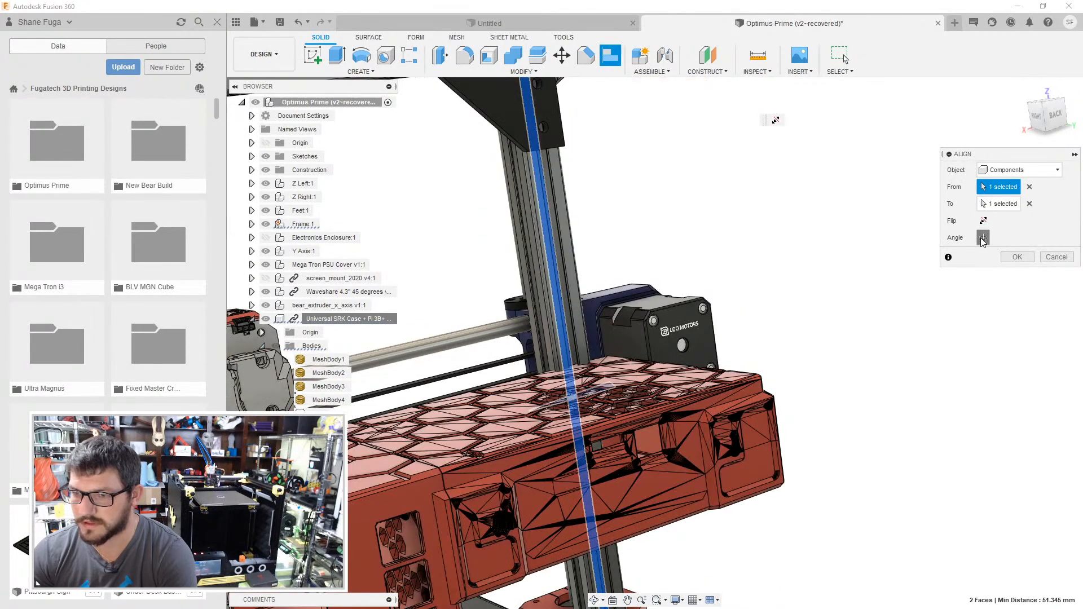
left_click(985, 237)
middle_click_drag(797, 317, 894, 178)
left_click(1017, 257)
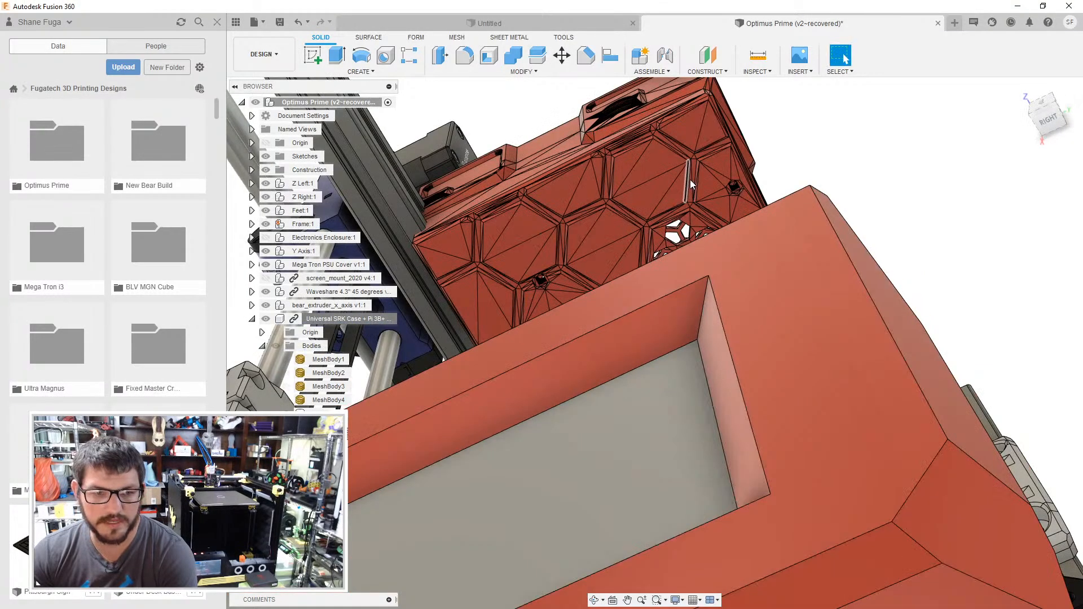
- Examine the aligned case's fit against the left upright, the frame and the Z motor from several angles
middle_click_drag(845, 180, 682, 327, "shift")
scroll(853, 267, "down", 10)
middle_click_drag(682, 327, 724, 388, "shift")
scroll(720, 390, "down", 3)
scroll(720, 390, "up", 4)
scroll(672, 434, "up", 6)
middle_click_drag(639, 466, 710, 237, "shift")
scroll(666, 293, "down", 5)
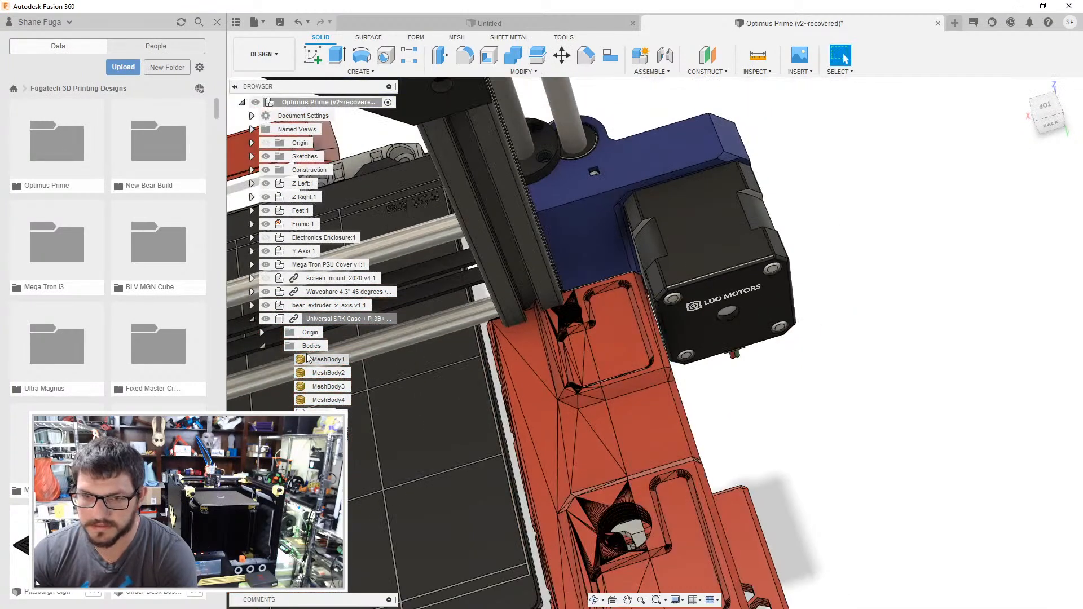
- Move the case component -5 mm in X relative to the left upright and accept the move
right_click(316, 319)
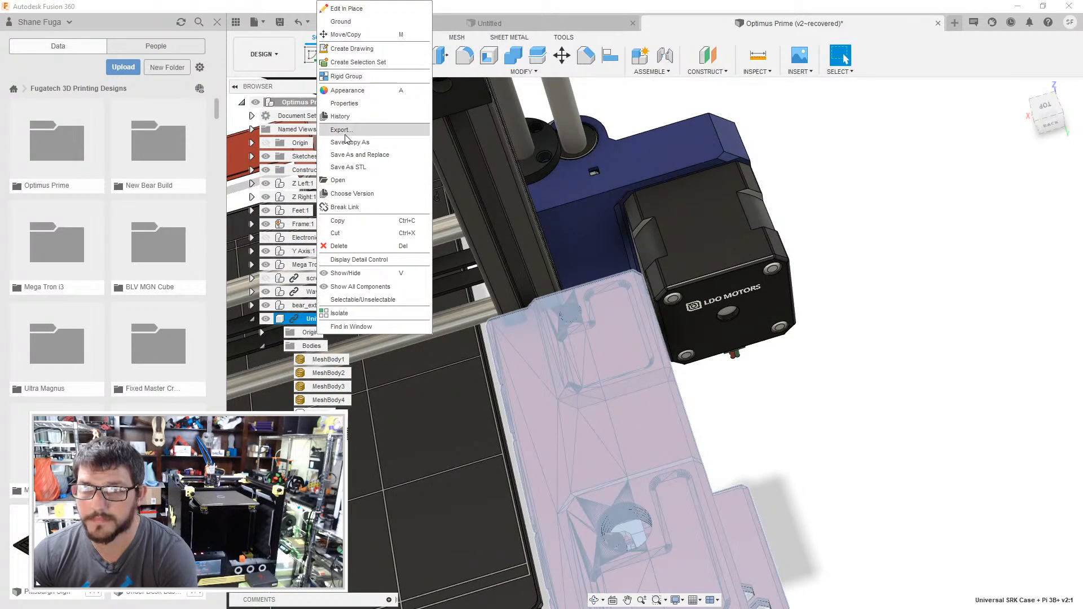
left_click(344, 35)
scroll(553, 367, "up", 3)
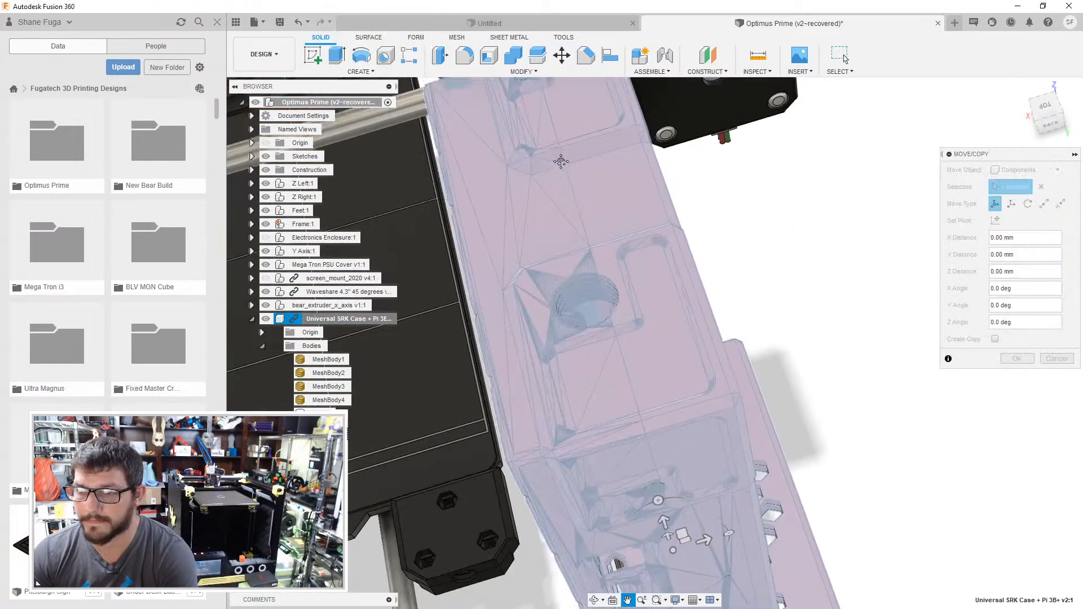
left_click(664, 518)
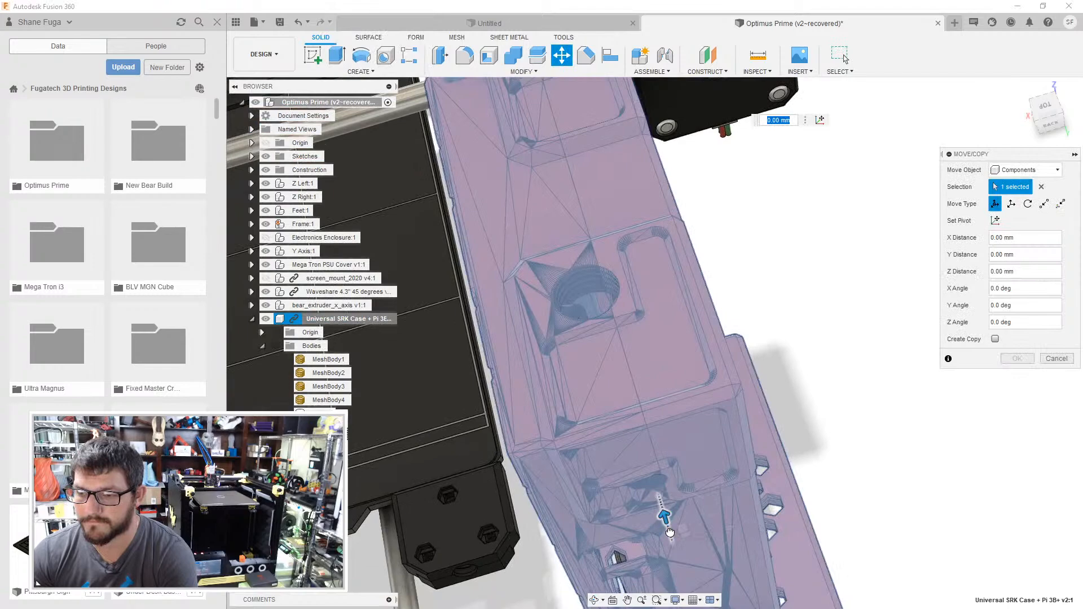
left_click_drag(669, 531, 672, 536)
middle_click_drag(558, 243, 600, 366)
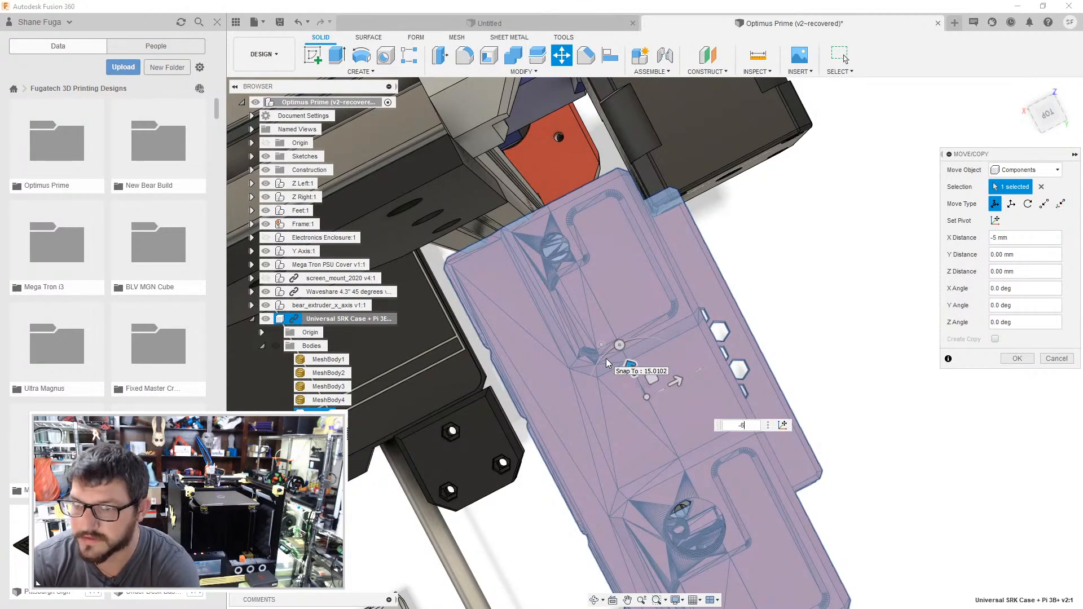
key("Return")
- Inspect the shifted case from the front and back for its clearance to the upright, rods and motor
middle_click_drag(792, 324, 780, 366, "shift")
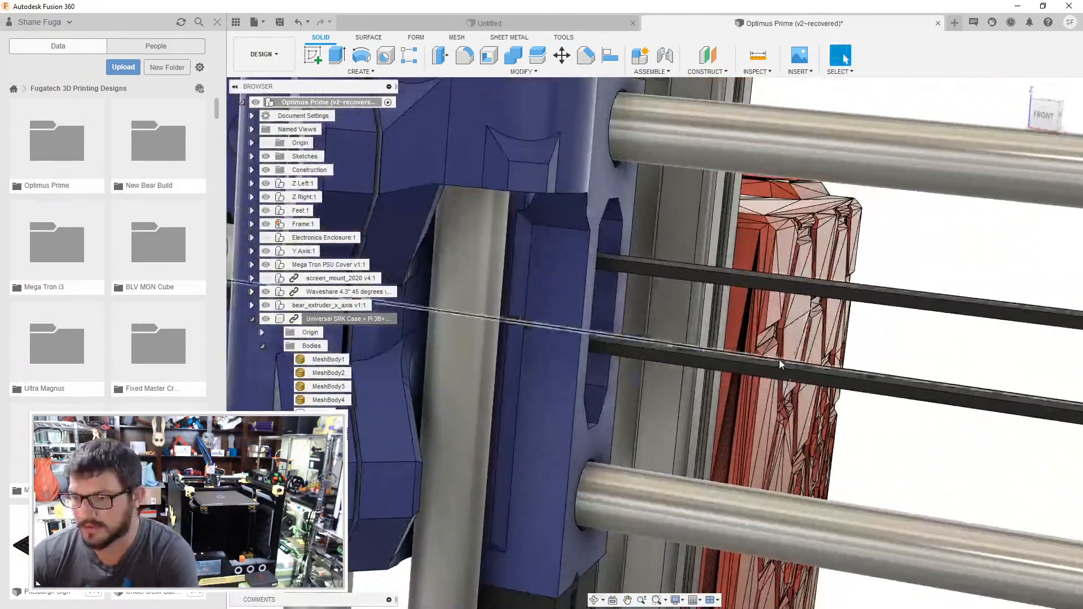
scroll(780, 365, "down", 5)
scroll(771, 409, "up", 6)
middle_click_drag(773, 409, 849, 413)
scroll(760, 350, "down", 5)
scroll(597, 381, "up", 6)
scroll(732, 343, "down", 5)
middle_click_drag(734, 341, 897, 342, "shift")
- Measure the distance between the LDO motor's side face and the case's perforated outer face, and check their relation
left_click(758, 57)
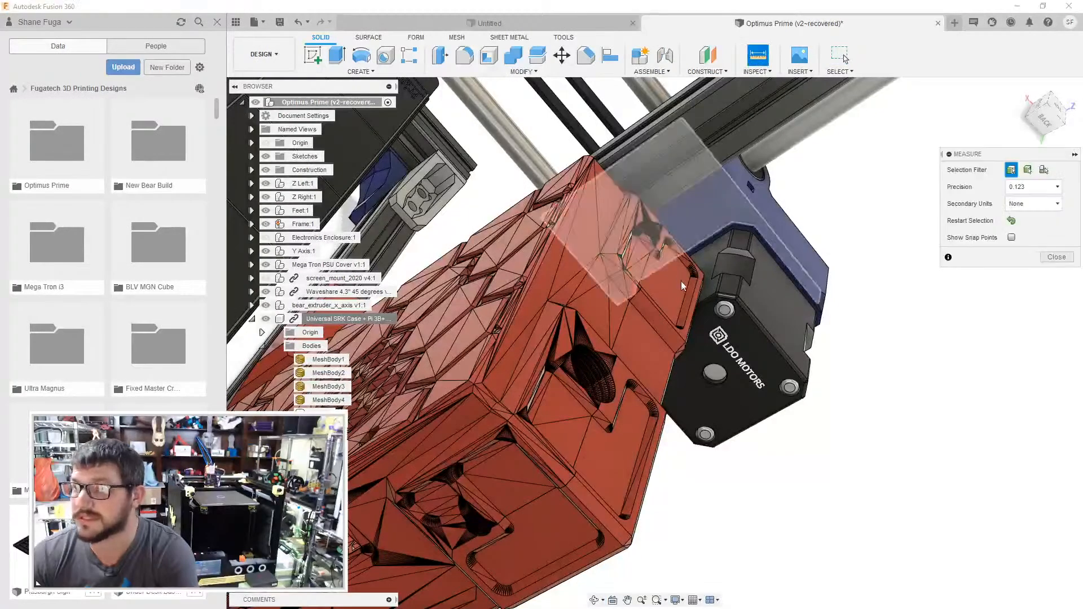
left_click(712, 289)
middle_click_drag(708, 290, 637, 279, "shift")
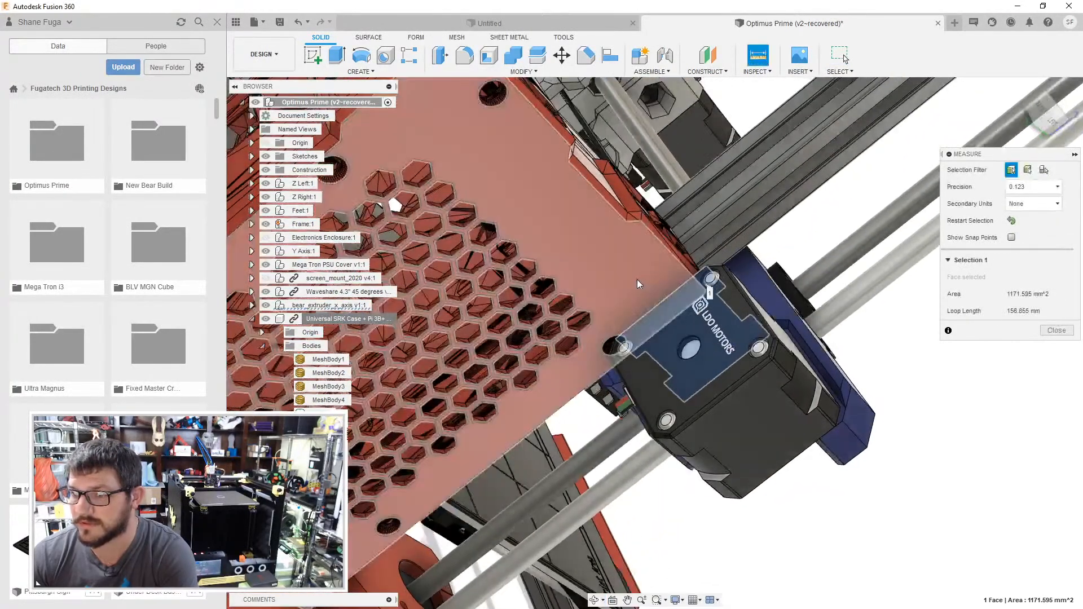
left_click(690, 432)
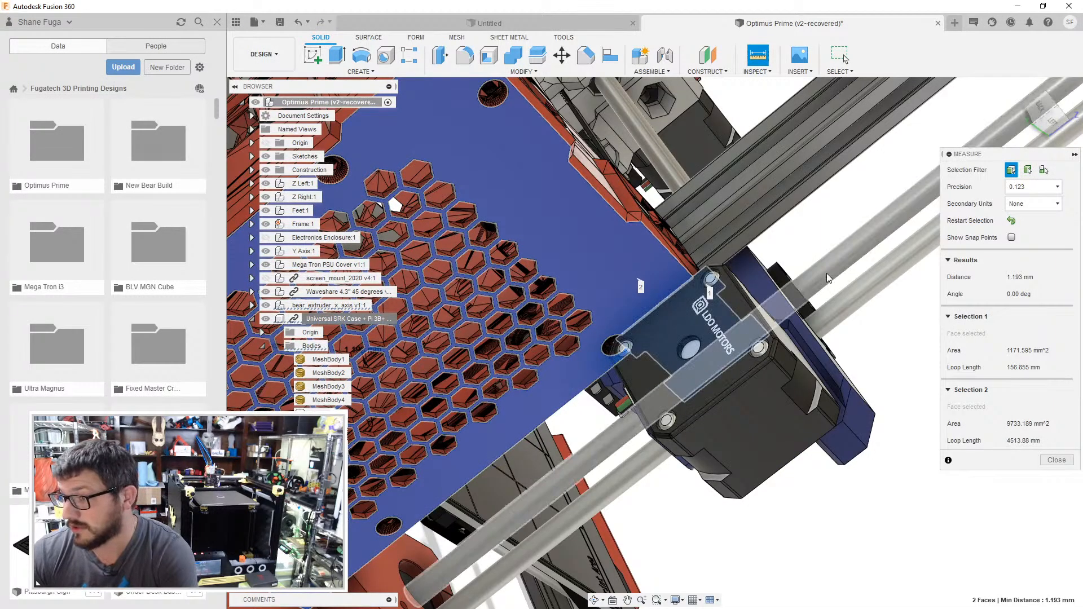
middle_click_drag(726, 343, 769, 384, "shift")
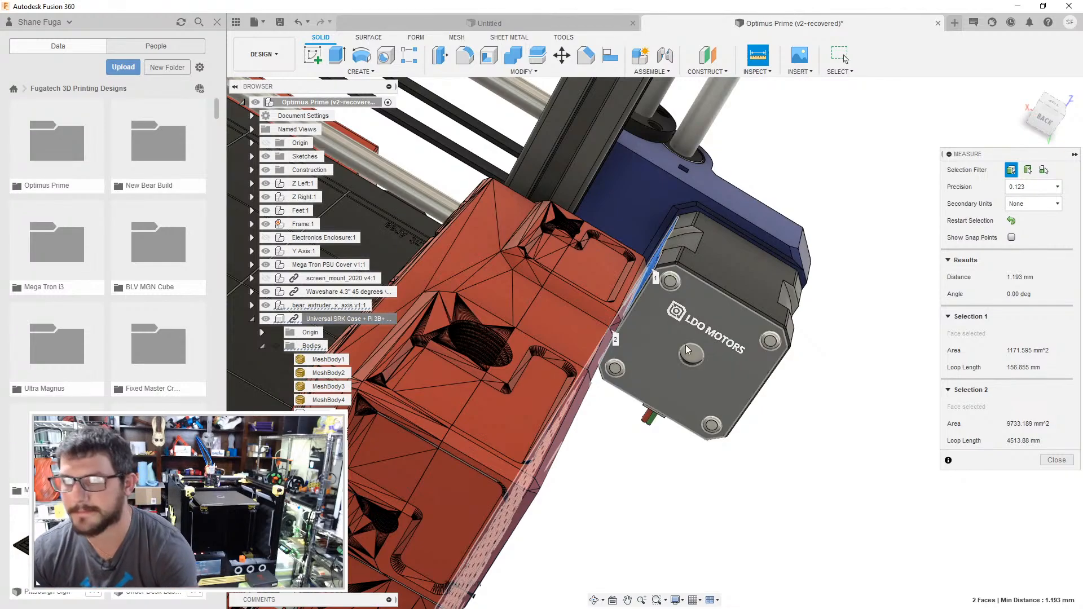
mouse_move(810, 298)
middle_mouse_down("shift")
mouse_move(776, 175)
mouse_move(825, 155)
mouse_move(779, 255)
mouse_move(537, 395)
mouse_move(635, 405)
mouse_move(677, 377)
mouse_move(675, 368)
mouse_move(684, 382)
mouse_move(671, 389)
mouse_move(801, 294)
middle_mouse_up("shift")
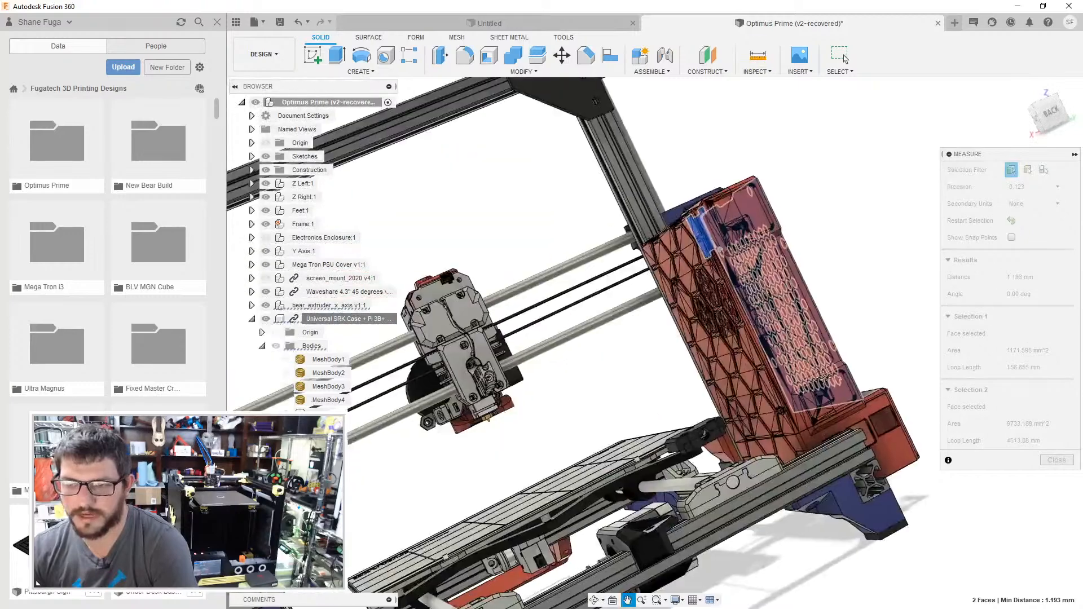
key("Escape")
- Move the case component up 30 mm in Y along the left upright and accept the move
right_click(324, 318)
left_click(366, 34)
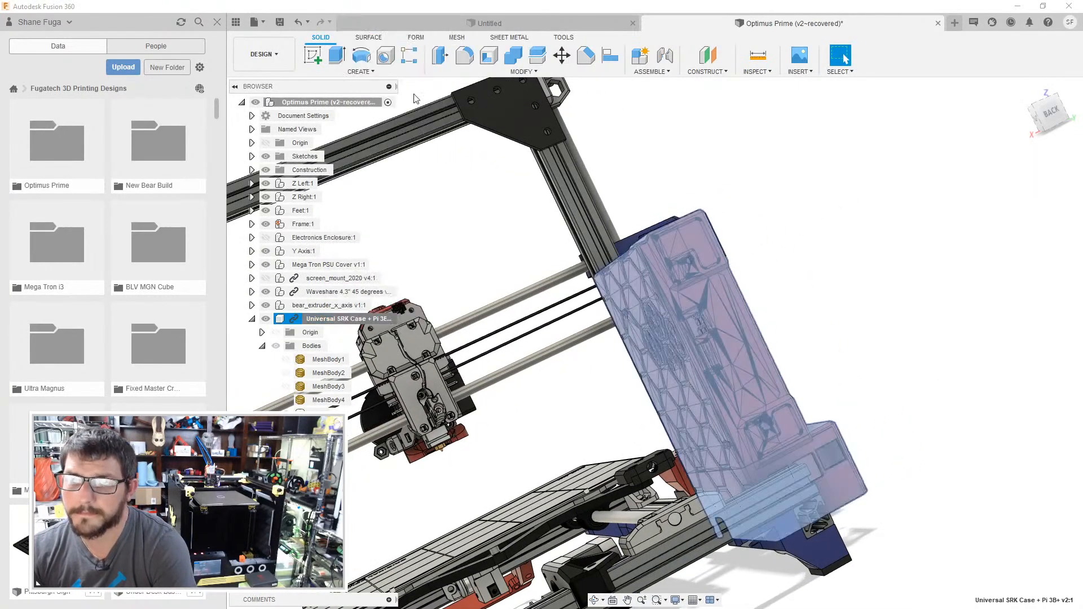
left_click_drag(739, 446, 710, 394)
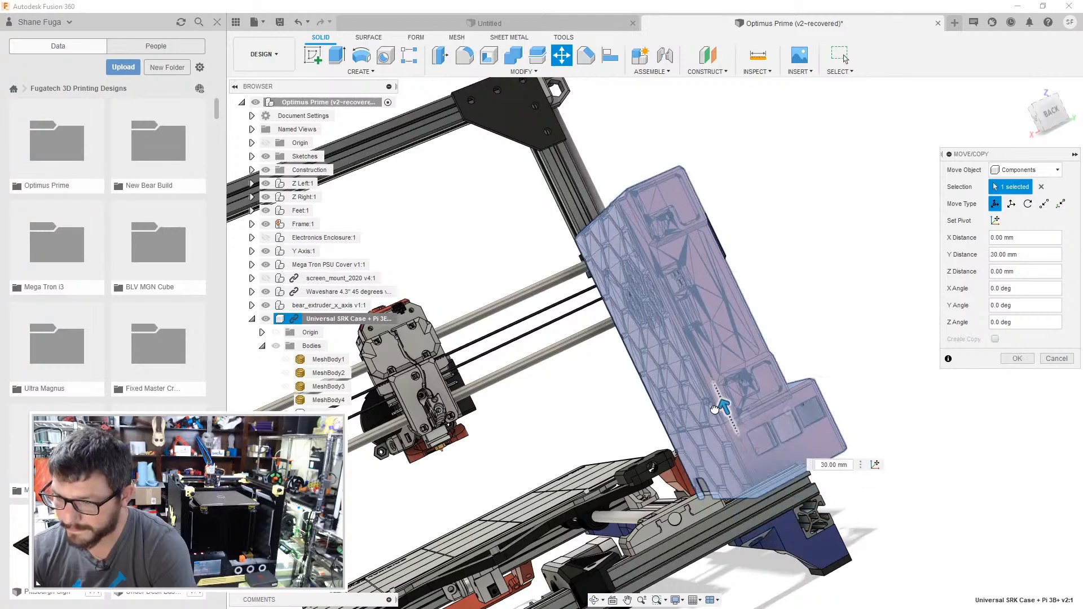
scroll(767, 496, "up", 4)
middle_click_drag(768, 497, 609, 362, "shift")
middle_click_drag(610, 361, 293, 187)
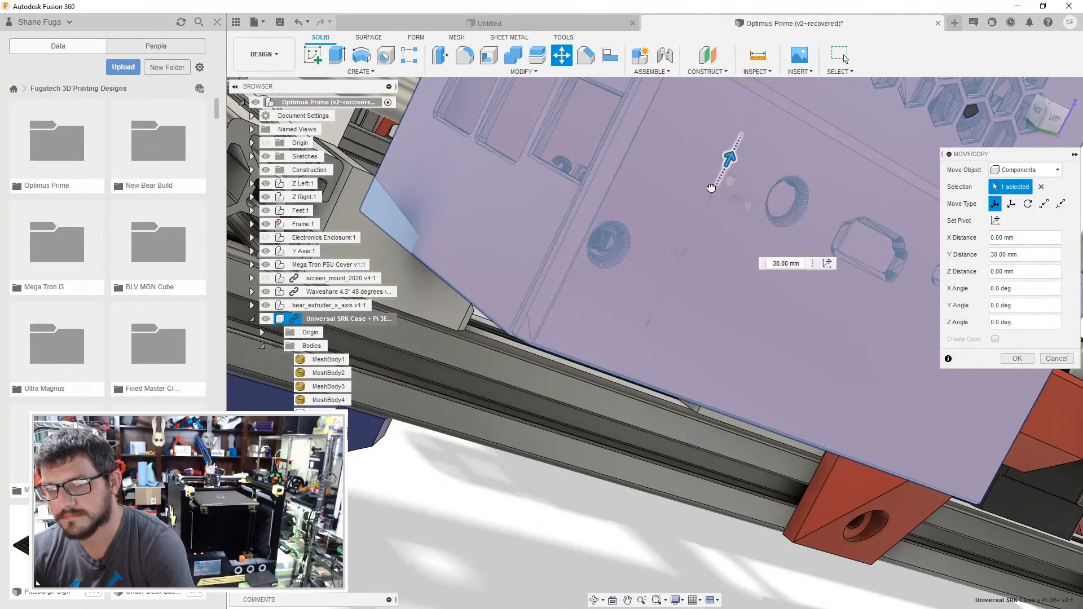
left_click_drag(729, 158, 712, 188)
left_click(1017, 359)
- Examine how the raised case sits against the lower frame extrusion and foot from below and behind
scroll(880, 361, "down", 5)
middle_click_drag(846, 294, 479, 265)
middle_click_drag(480, 265, 726, 270)
scroll(675, 225, "up", 8)
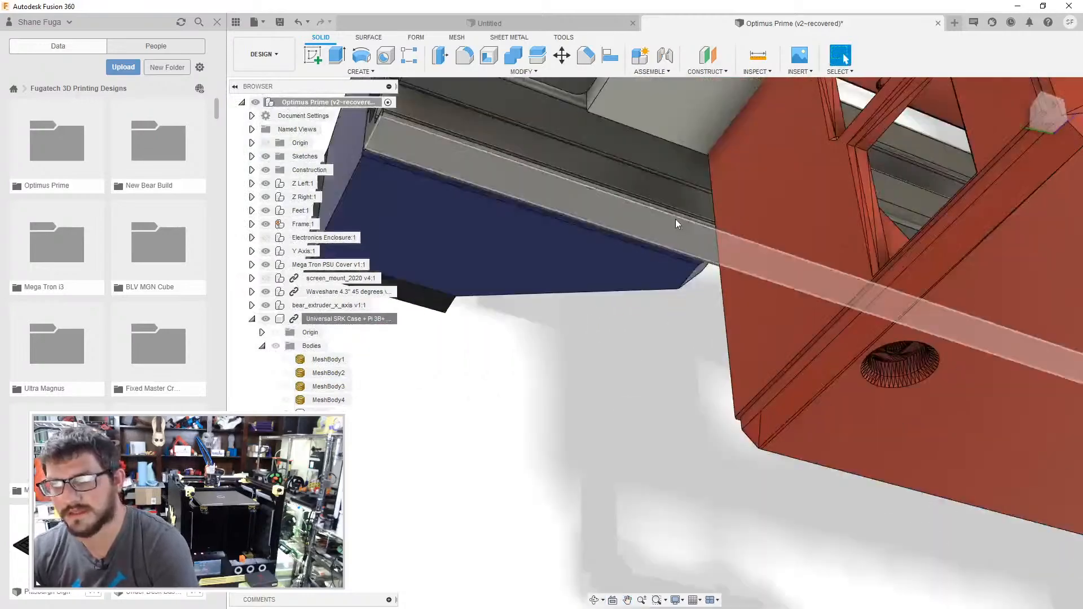
middle_click_drag(674, 224, 650, 352)
mouse_move(669, 265)
middle_mouse_down("shift")
mouse_move(657, 257)
mouse_move(711, 265)
mouse_move(778, 226)
mouse_move(846, 158)
mouse_move(855, 223)
mouse_move(889, 231)
mouse_move(883, 219)
mouse_move(687, 260)
middle_mouse_up("shift")
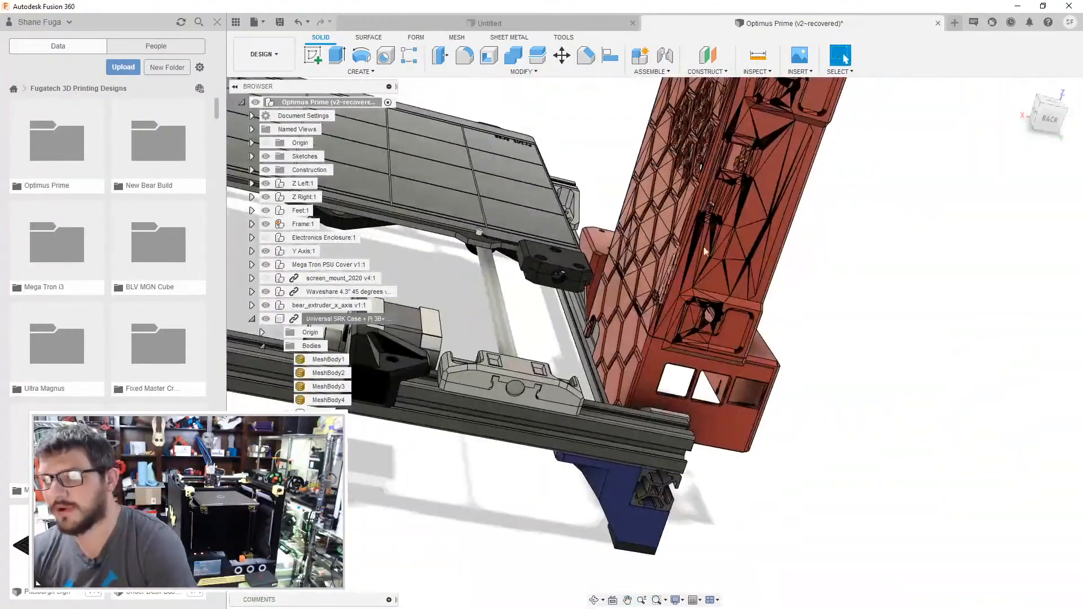
middle_click_drag(776, 251, 753, 429)
- Delete the Universal SRK Case component from the assembly and close the Untitled document
left_click(317, 320)
key("Delete")
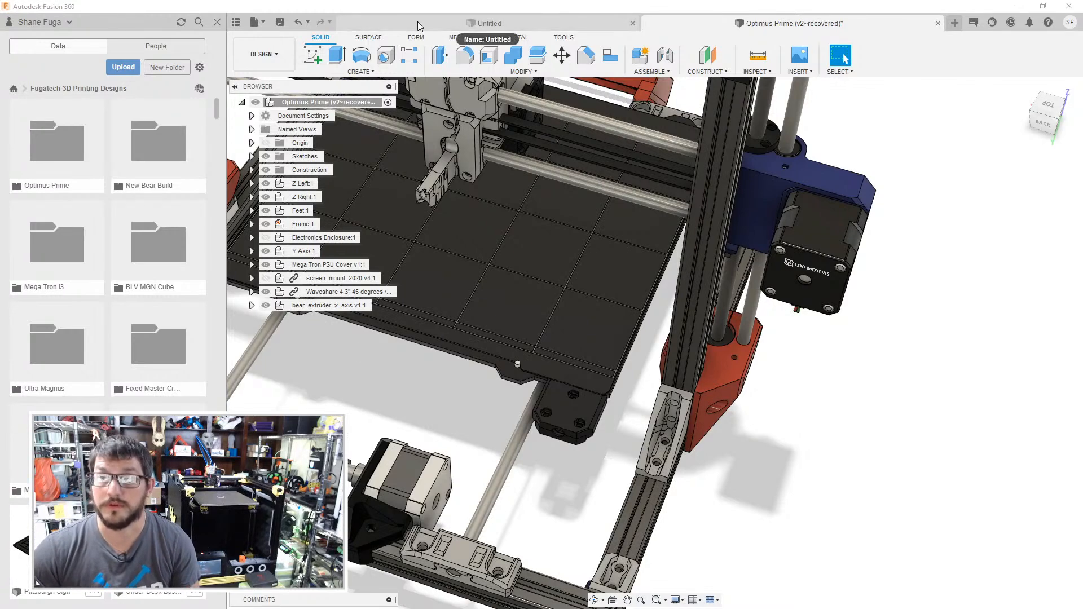
left_click(633, 24)
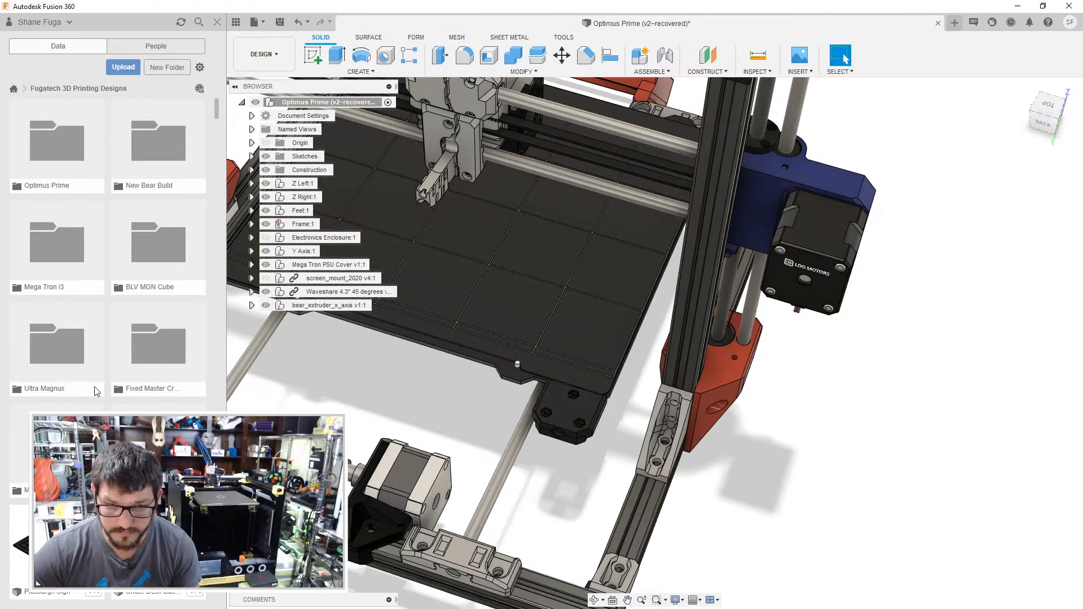
- Open the Mega Tron i3 folder and look through its designs for an SKR case part to reuse
double_click(55, 242)
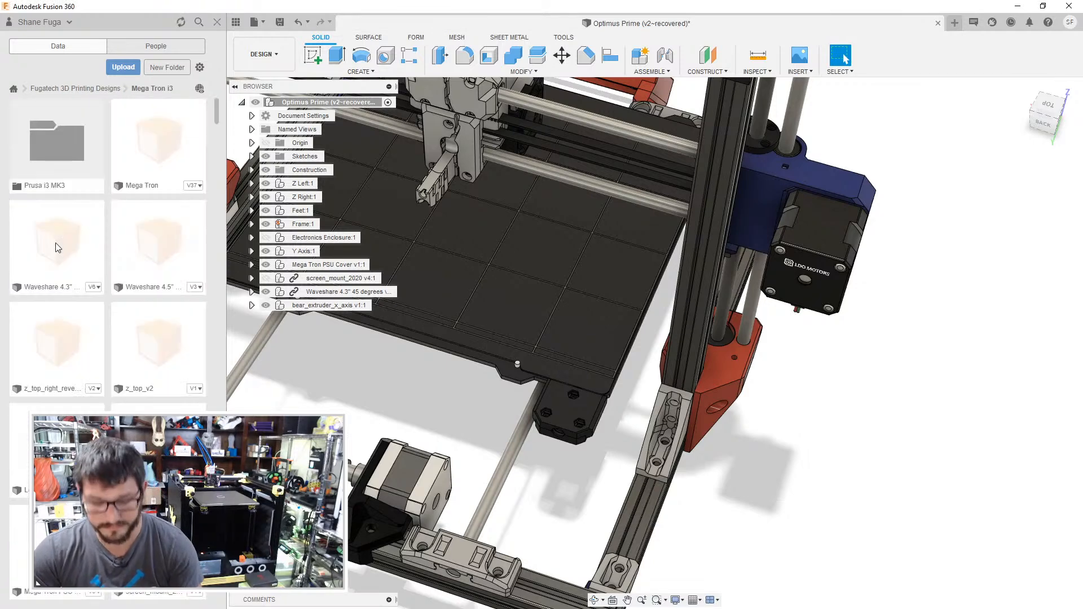
scroll(153, 242, "down", 4)
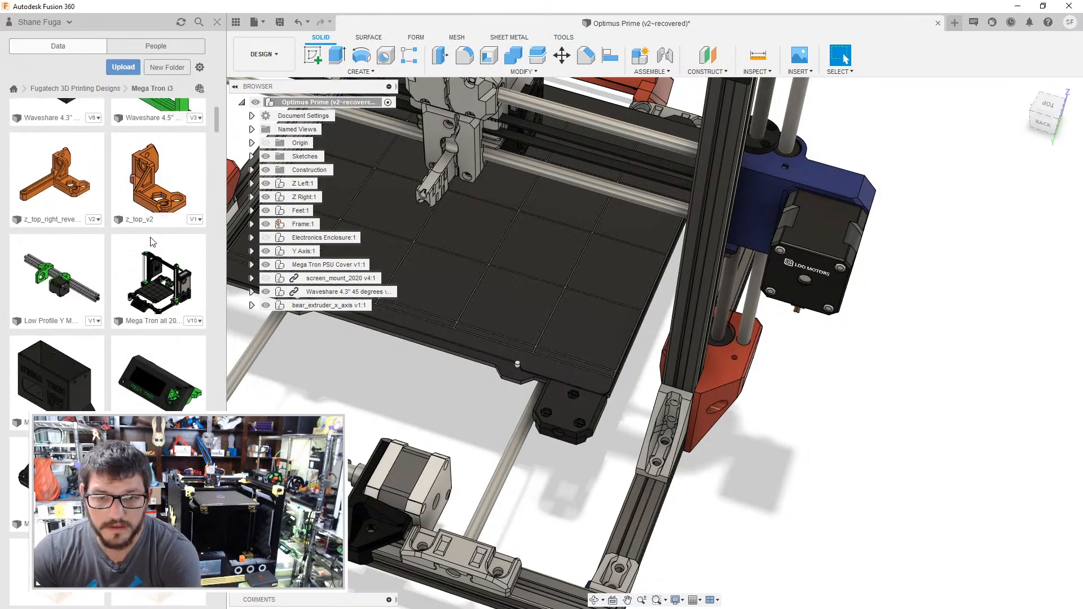
scroll(150, 242, "down", 6)
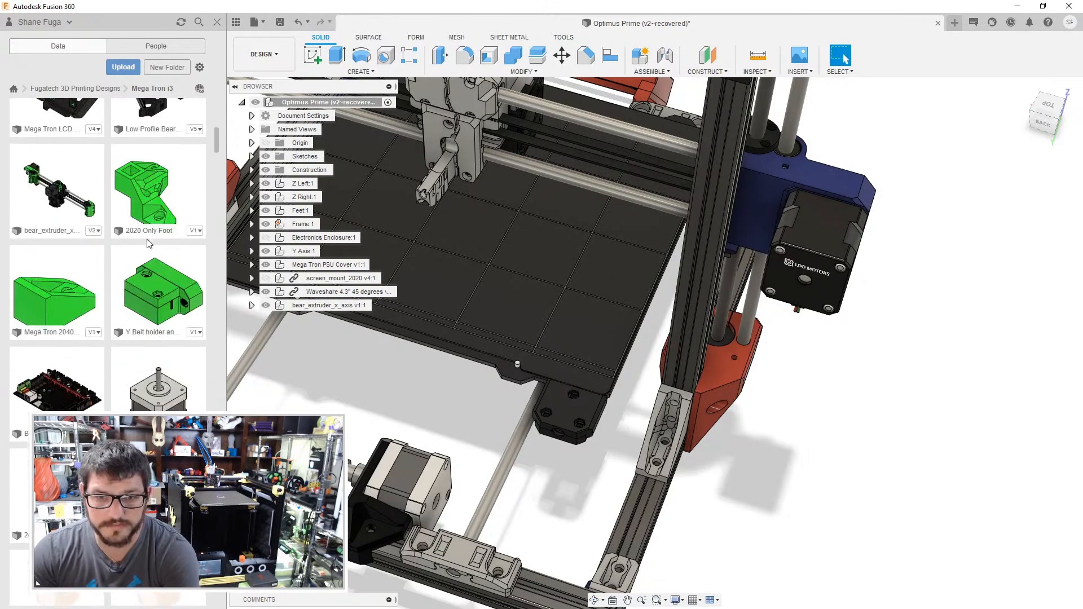
scroll(148, 243, "down", 5)
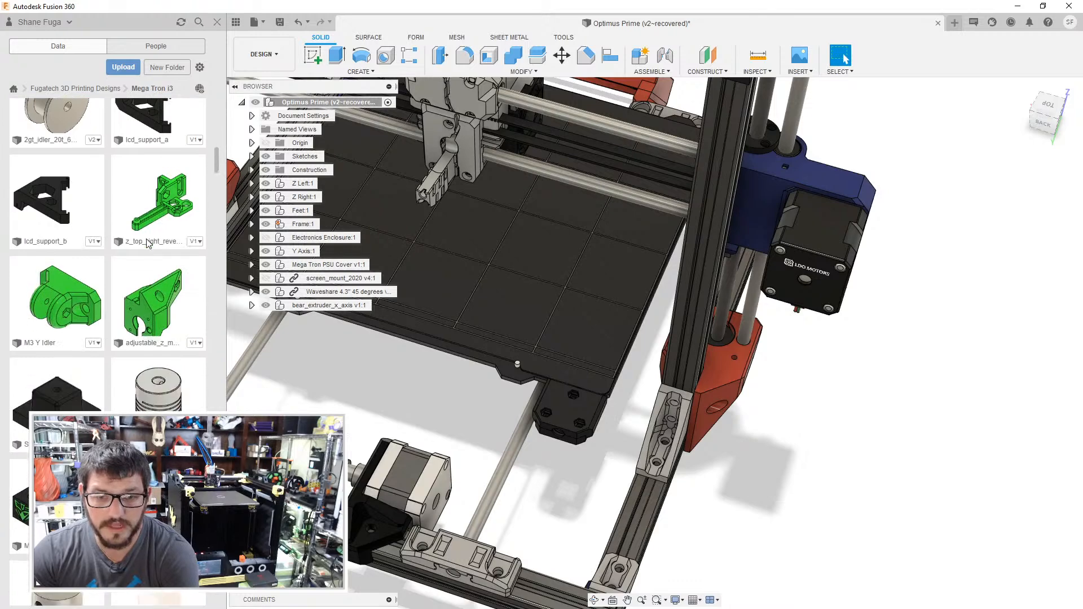
scroll(148, 244, "down", 5)
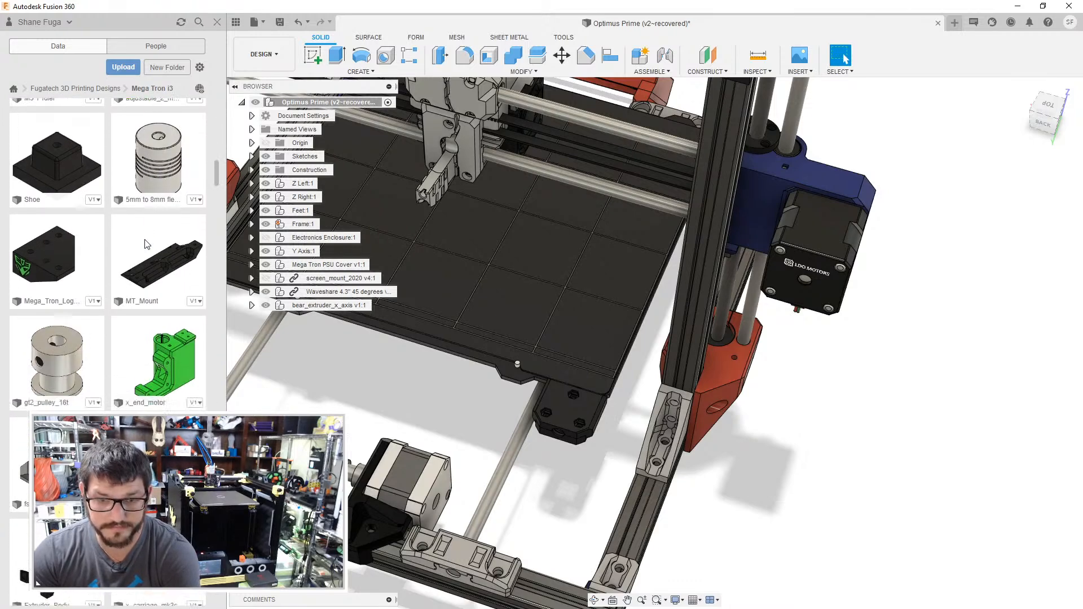
scroll(130, 249, "up", 2)
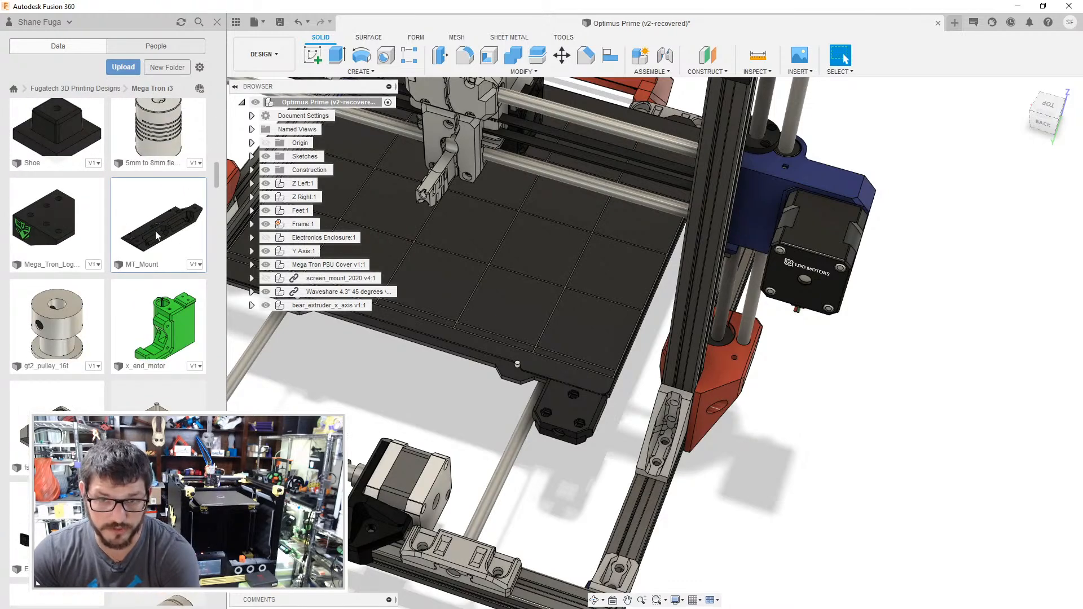
scroll(155, 225, "down", 5)
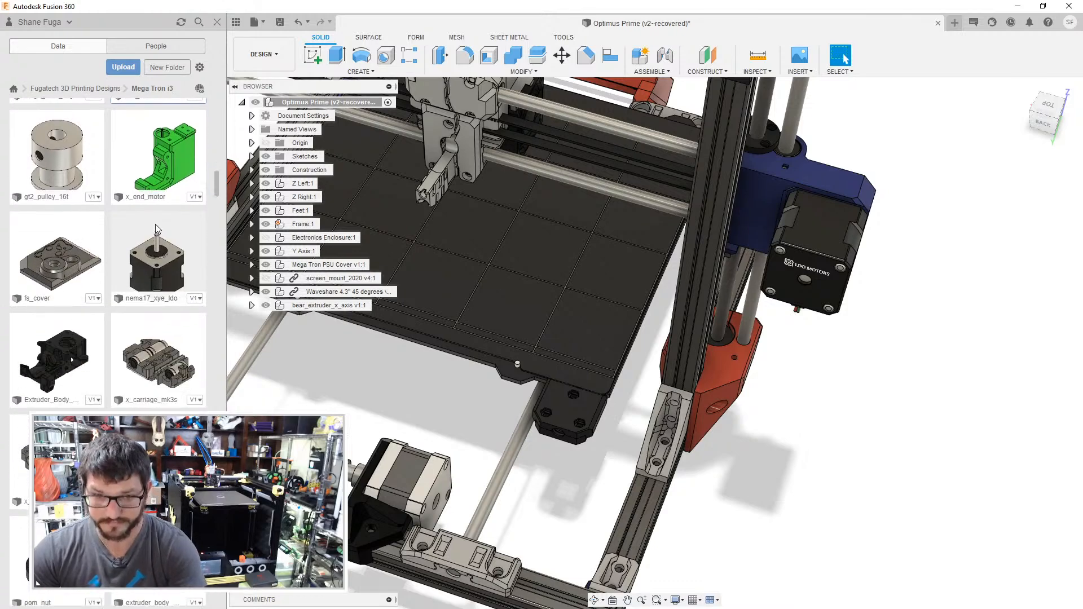
scroll(161, 249, "down", 5)
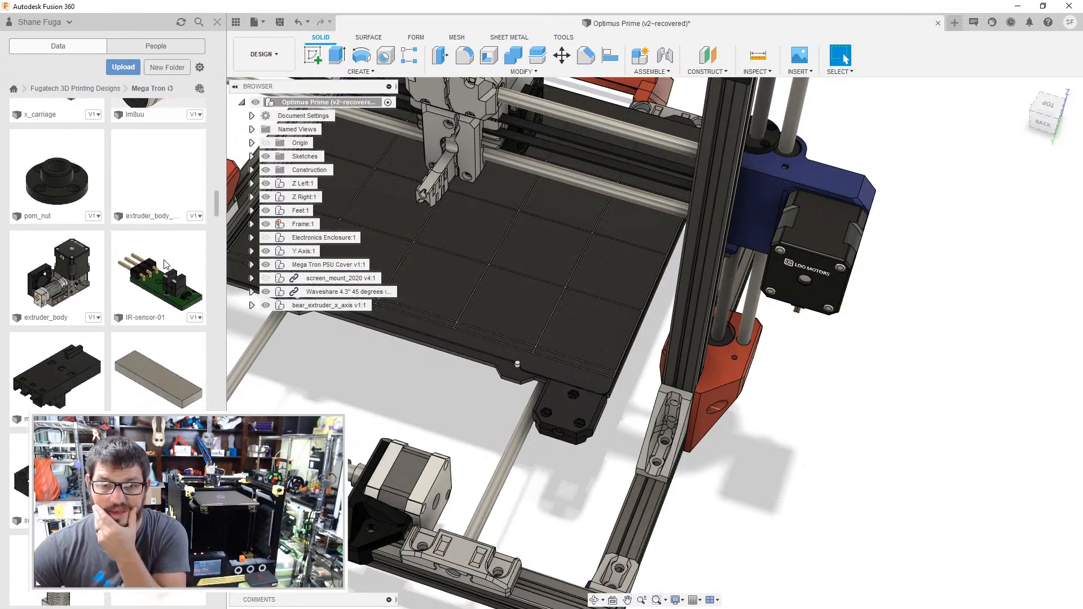
scroll(164, 266, "down", 5)
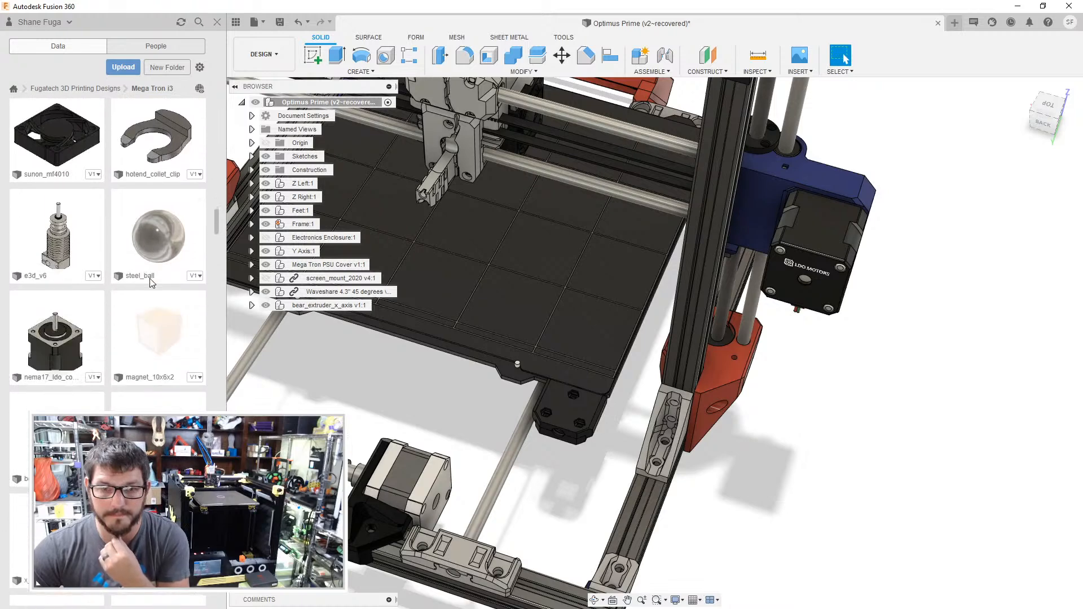
scroll(151, 282, "down", 2)
scroll(151, 282, "down", 3)
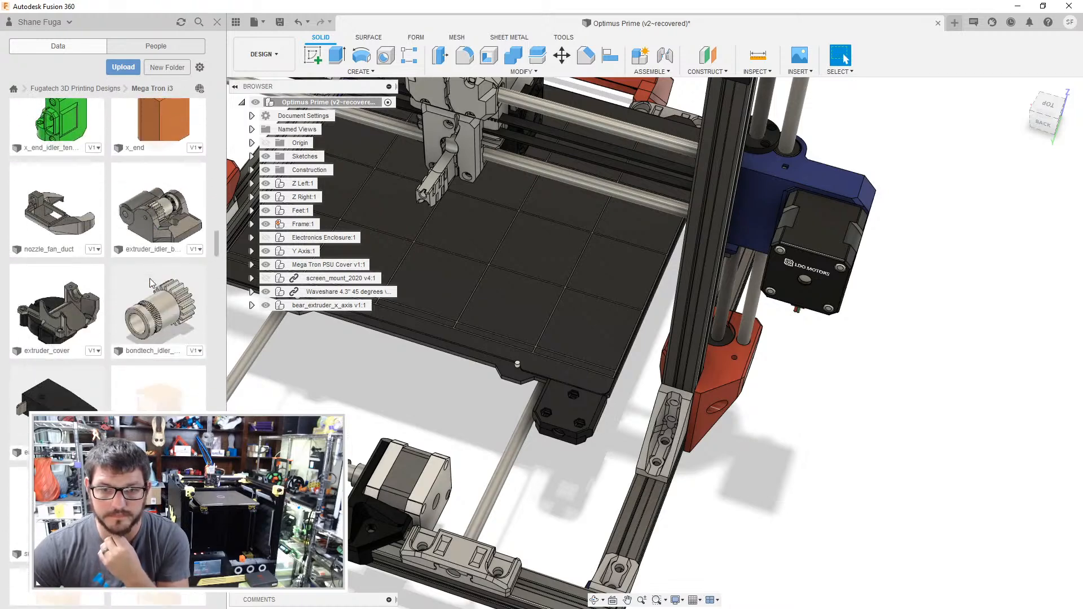
scroll(150, 278, "down", 2)
scroll(150, 279, "down", 3)
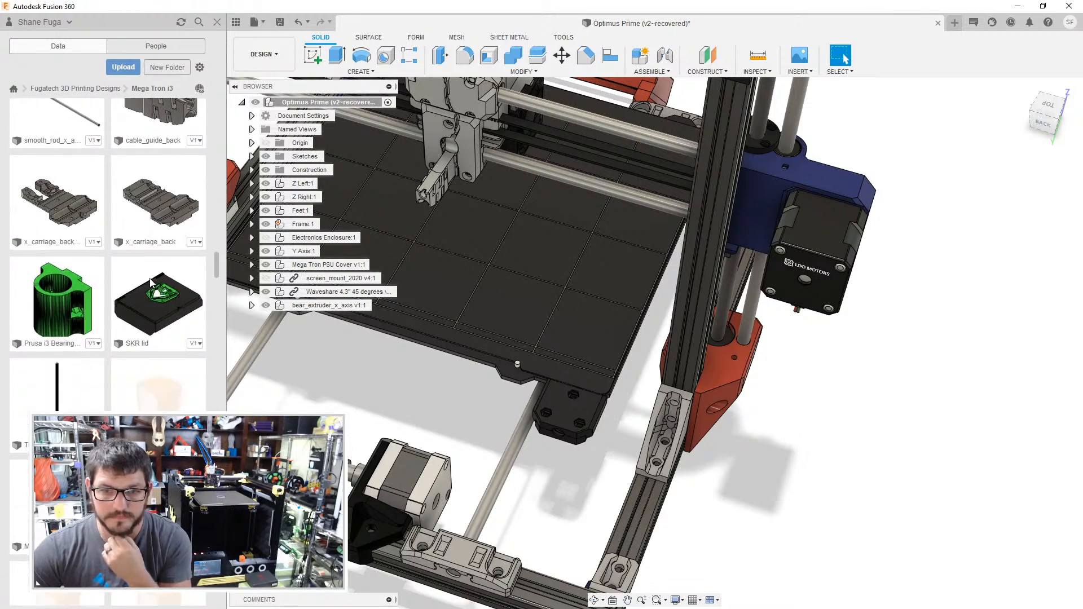
- Copy the SKR lid design from the Mega Tron i3 folder into the Optimus Prime folder
right_click(148, 309)
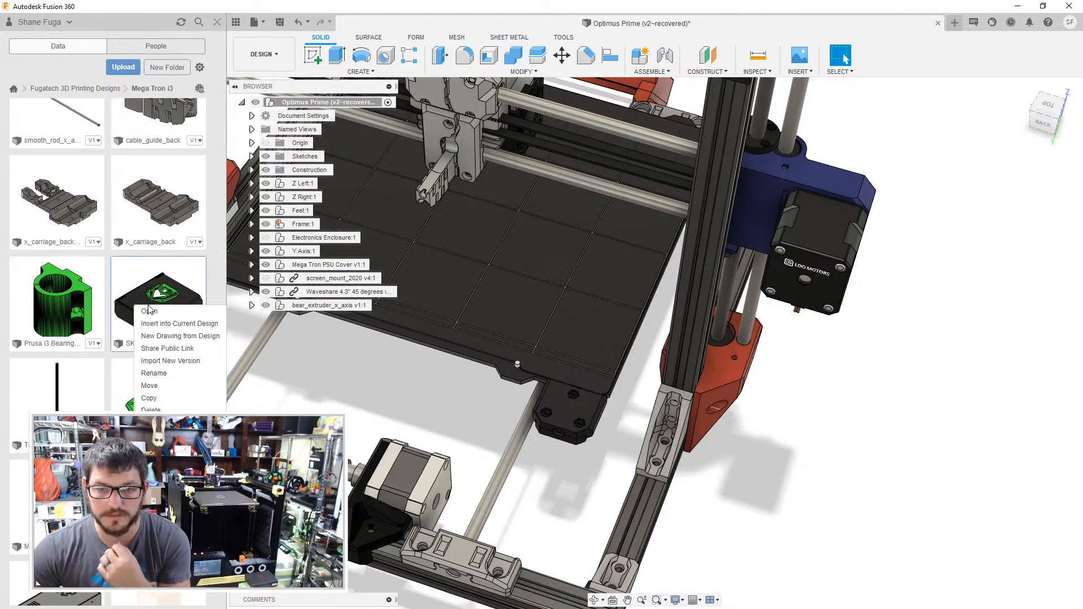
left_click(149, 398)
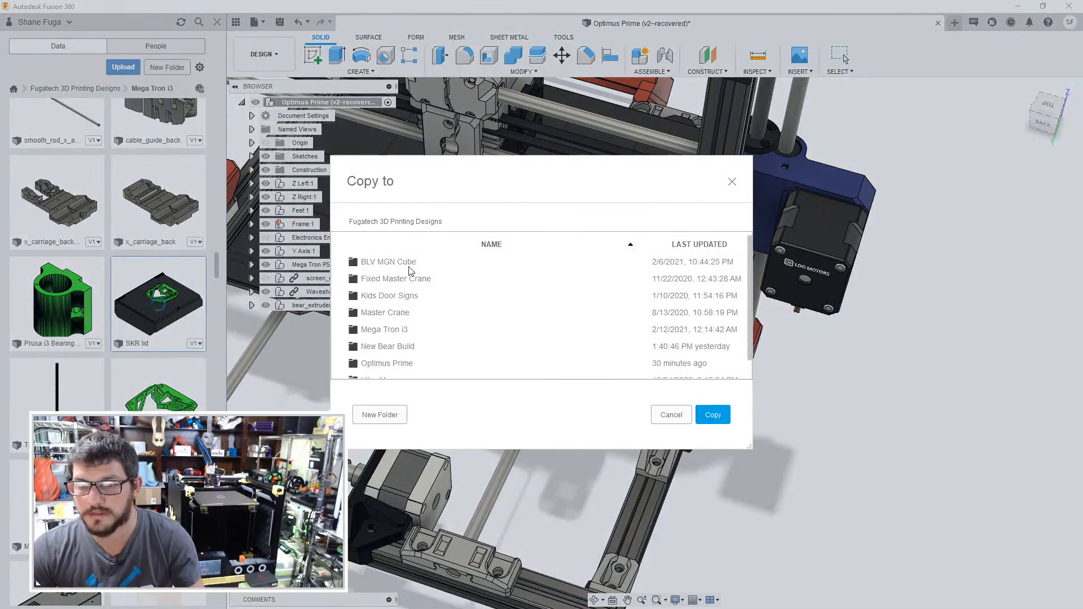
left_click(393, 362)
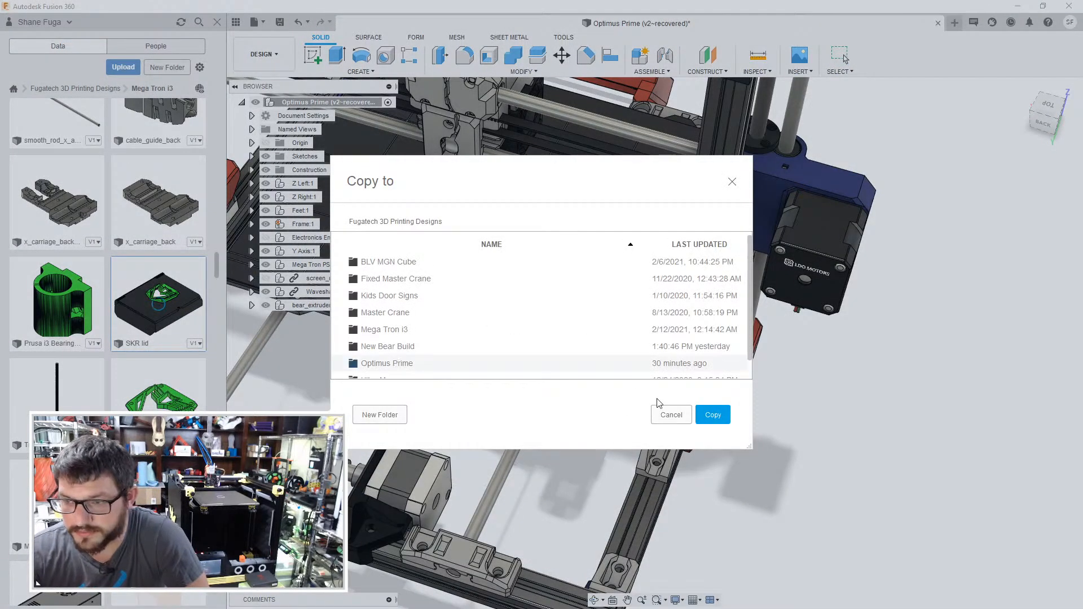
left_click(713, 415)
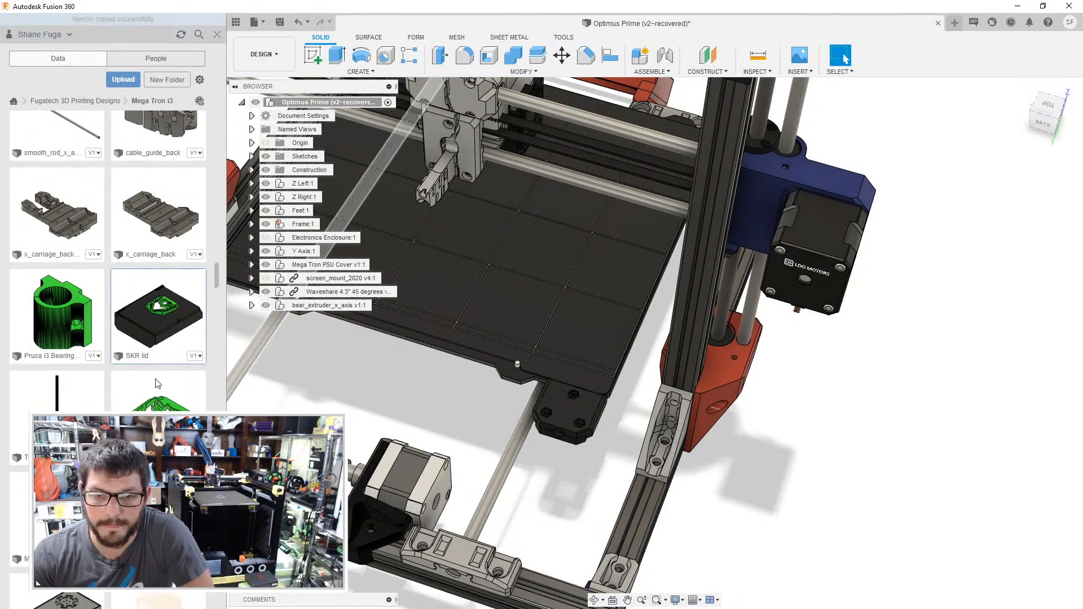
- Look through the remaining designs in the Mega Tron i3 folder for another part to reuse
scroll(156, 379, "down", 5)
scroll(156, 379, "down", 6)
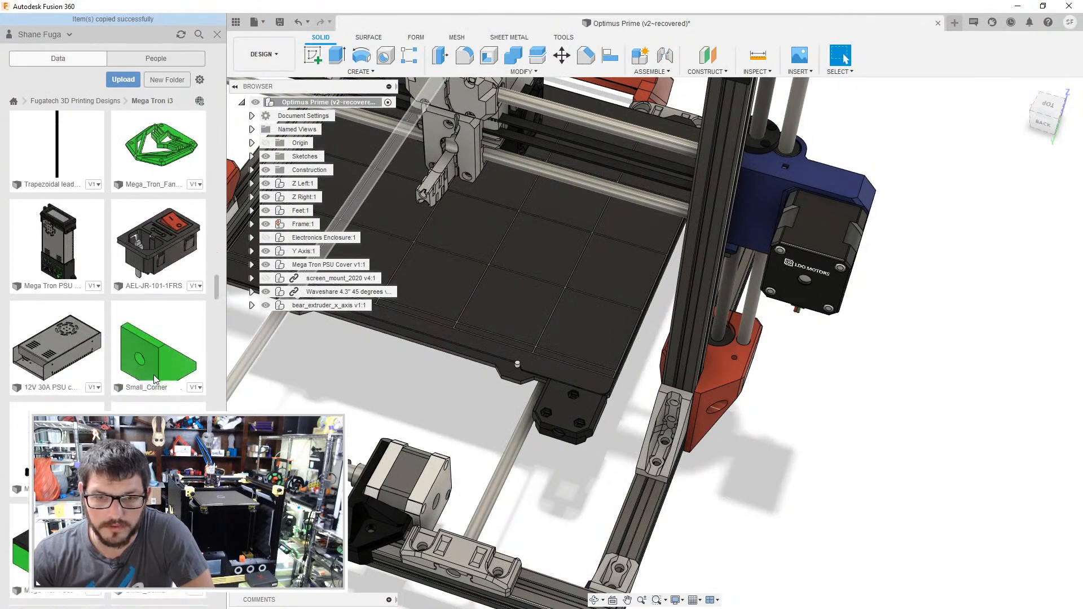
scroll(156, 379, "down", 8)
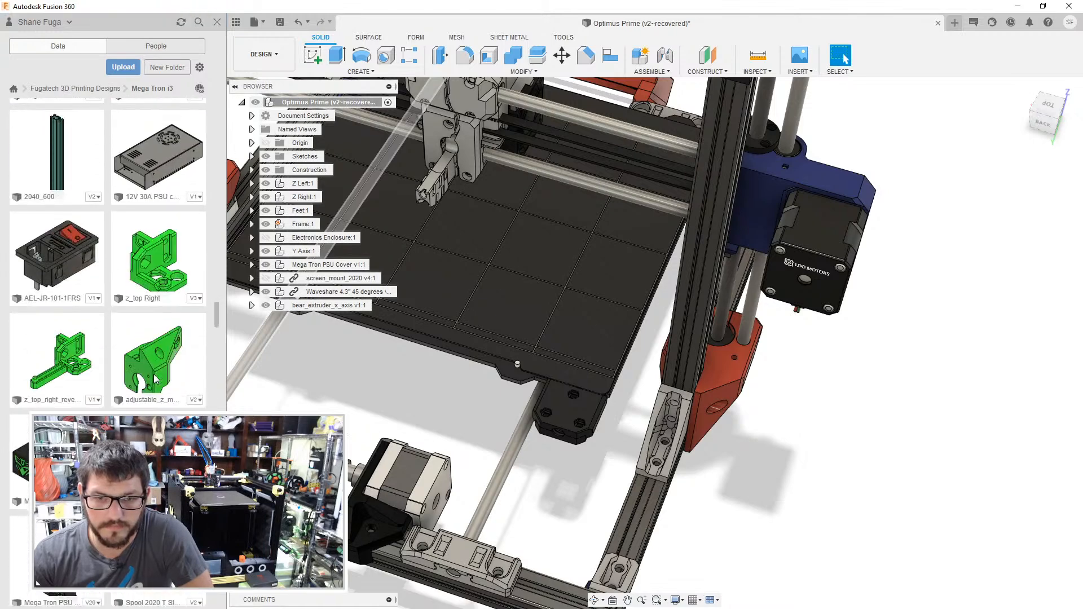
scroll(155, 379, "down", 3)
scroll(155, 379, "down", 8)
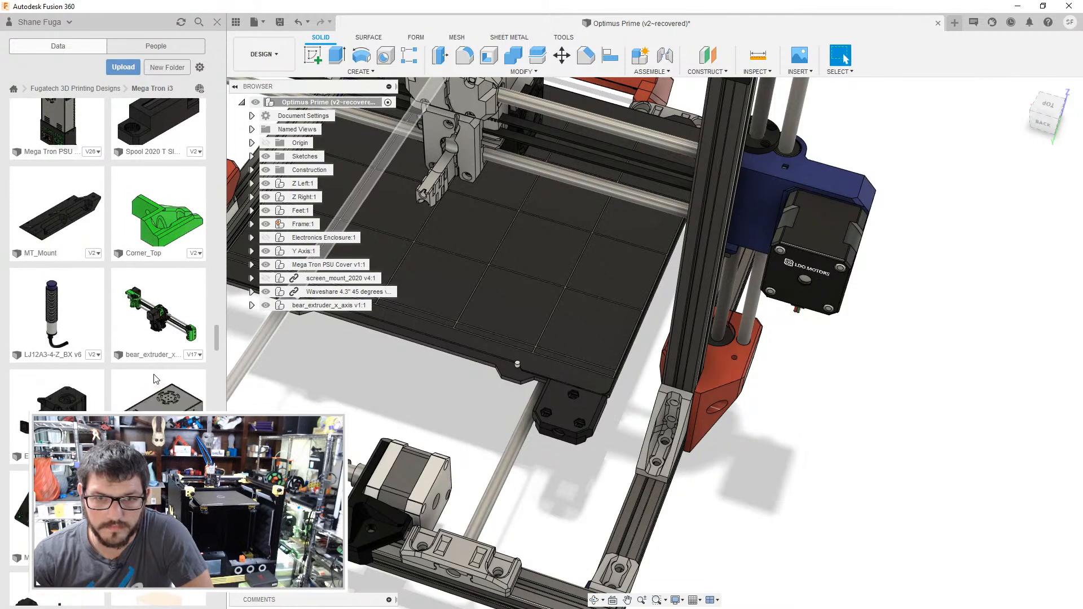
scroll(156, 380, "down", 5)
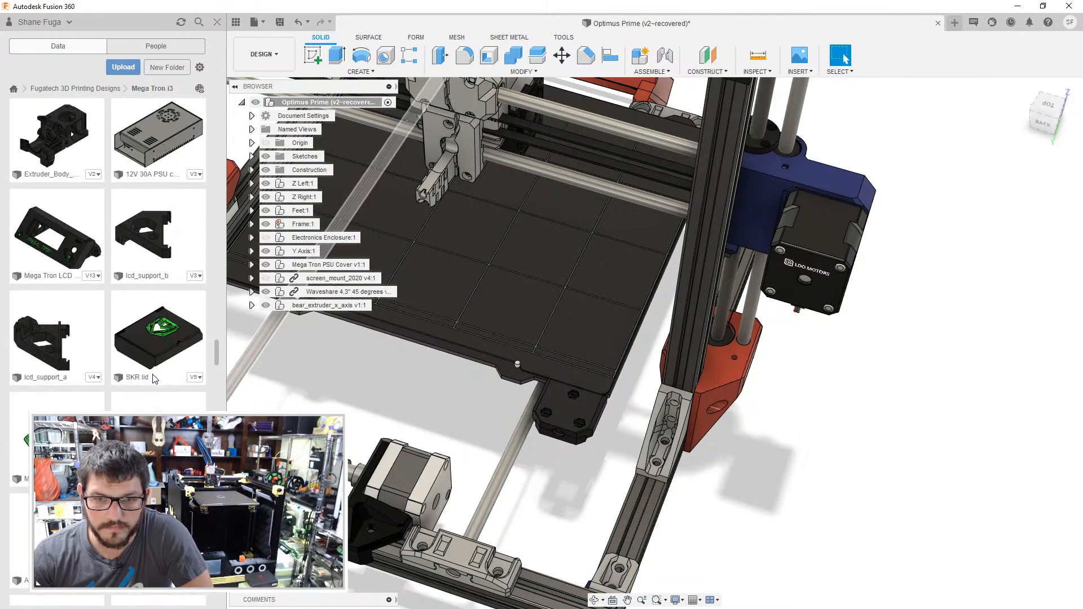
scroll(156, 379, "down", 10)
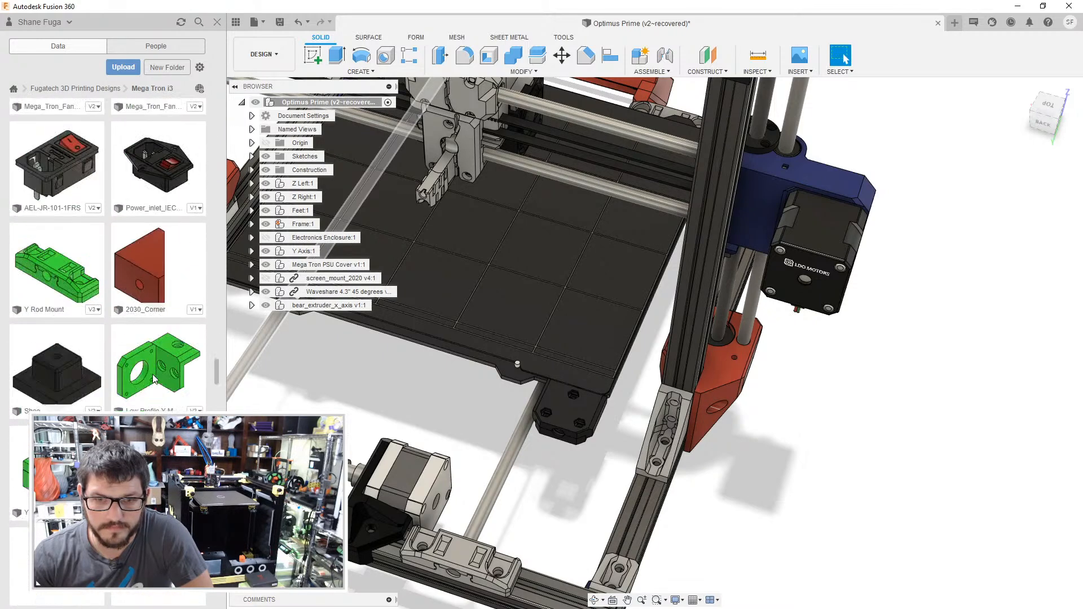
scroll(151, 367, "down", 8)
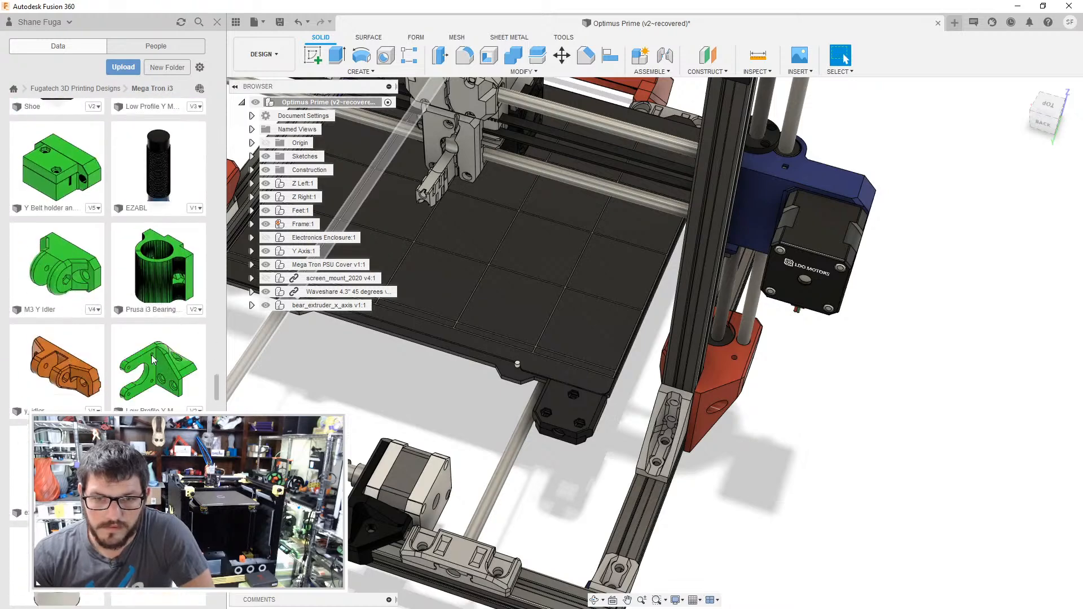
scroll(152, 359, "down", 8)
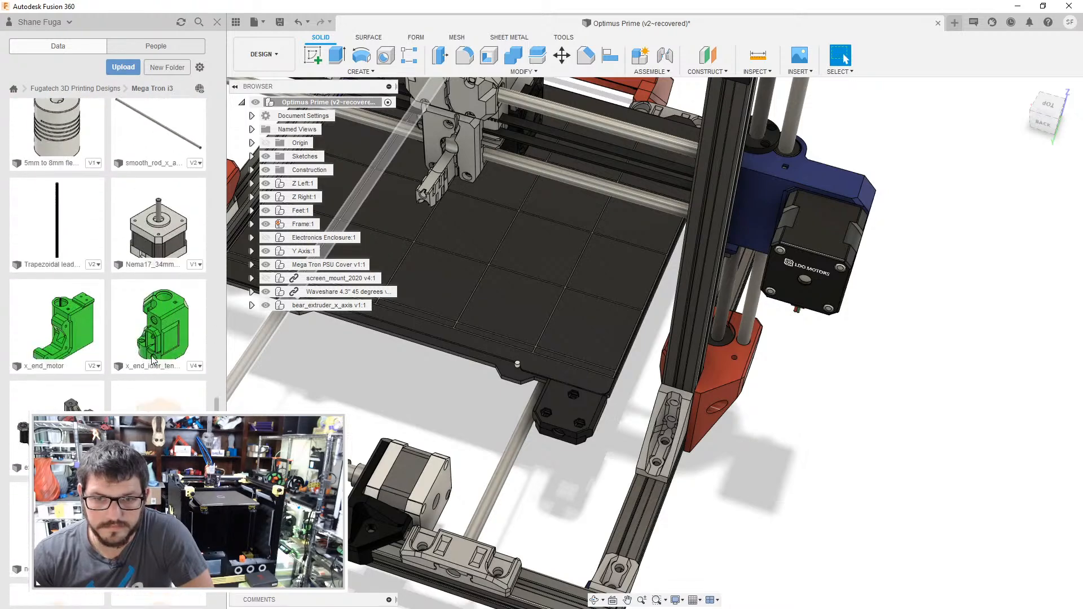
scroll(151, 360, "down", 8)
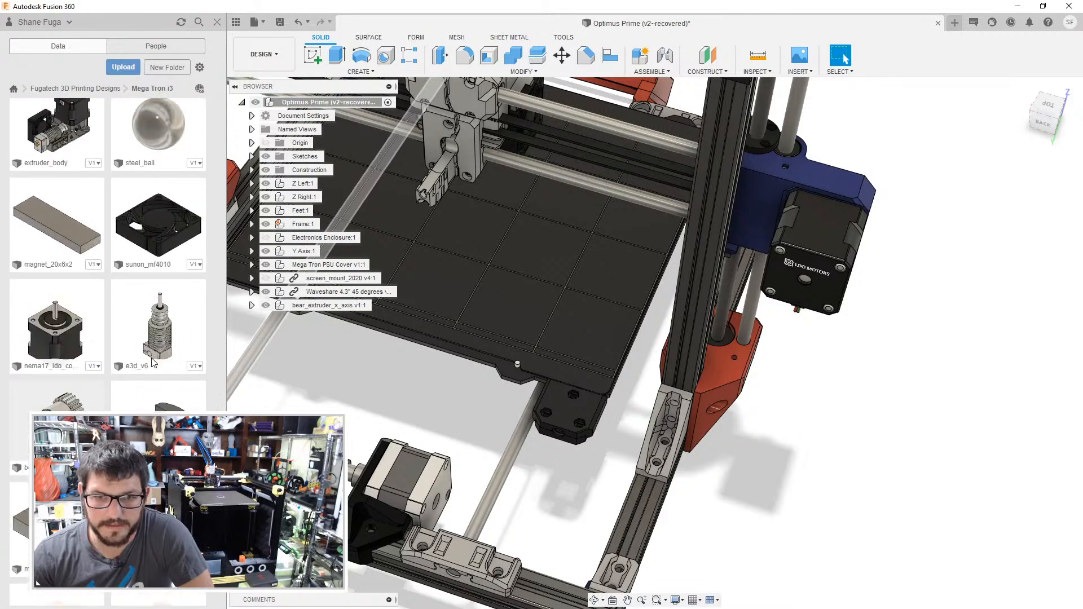
scroll(153, 362, "down", 3)
scroll(153, 362, "down", 10)
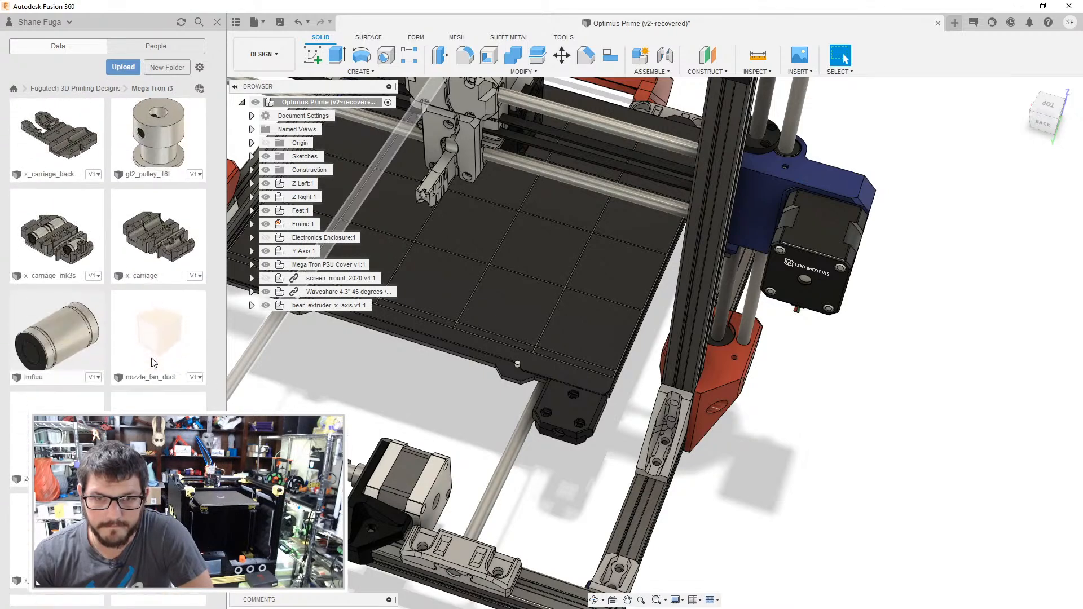
scroll(151, 362, "down", 8)
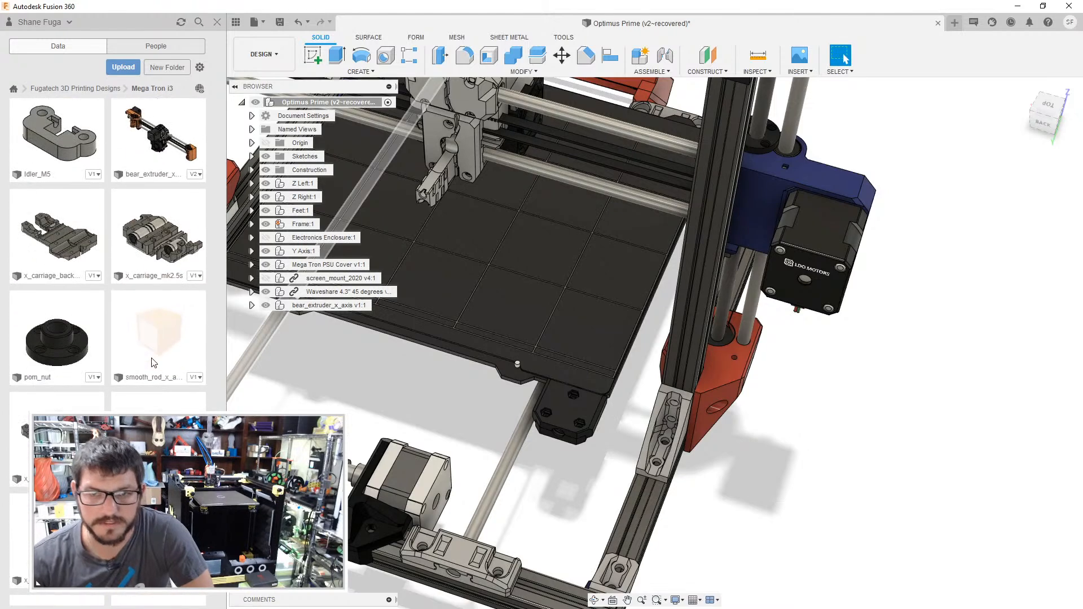
scroll(153, 362, "down", 5)
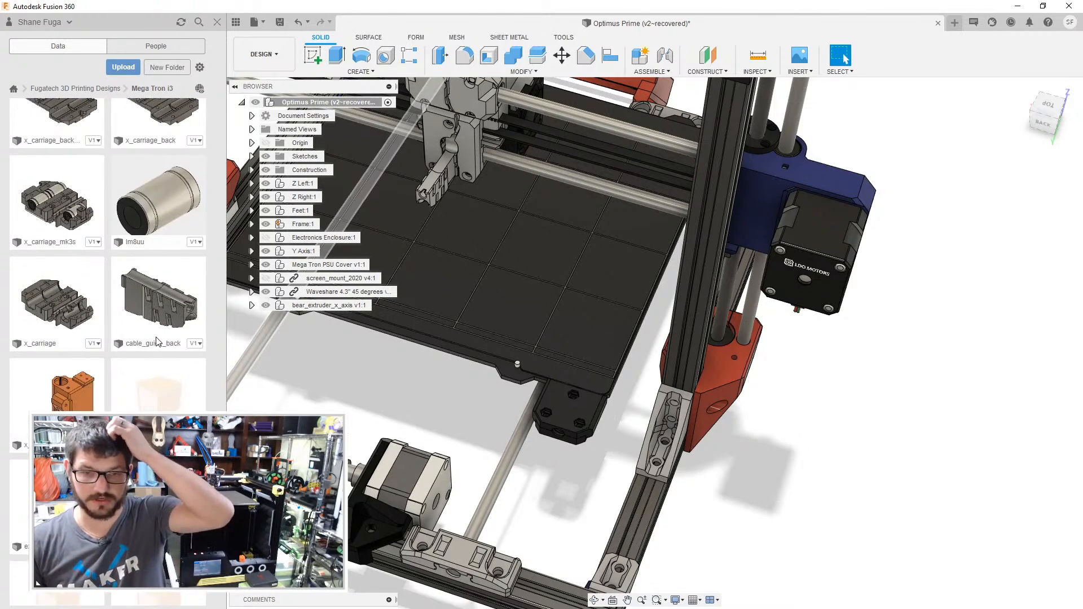
scroll(157, 341, "down", 5)
scroll(157, 341, "down", 6)
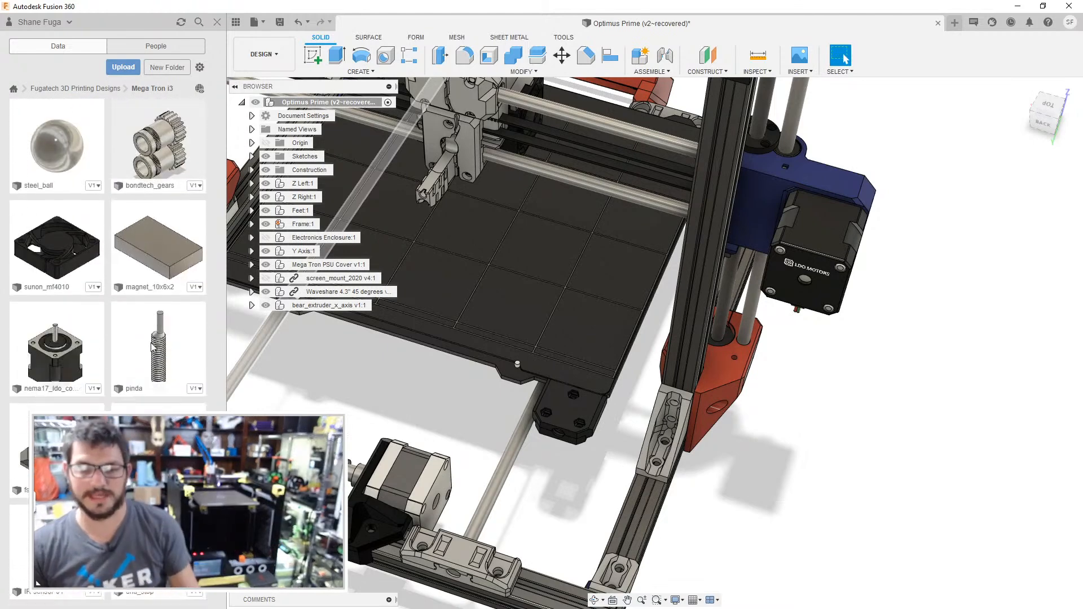
scroll(115, 299, "down", 5)
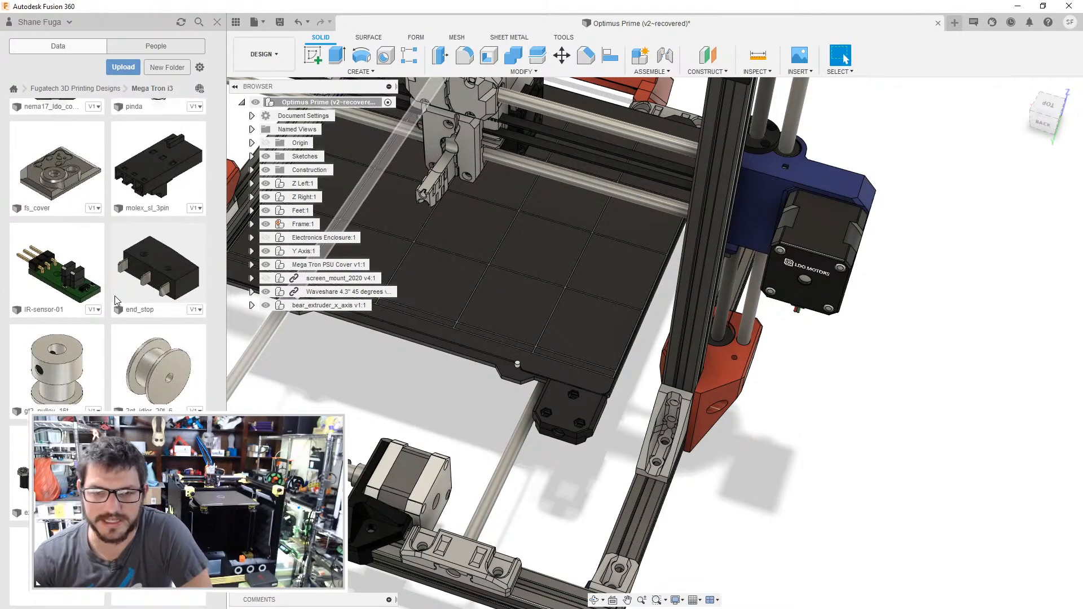
scroll(113, 336, "down", 8)
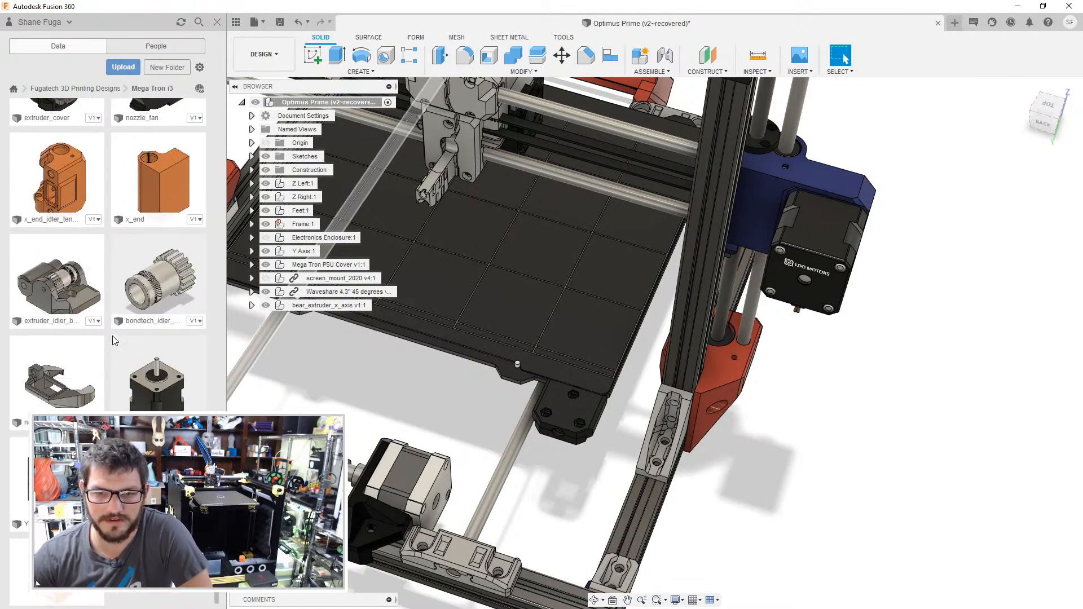
scroll(113, 336, "down", 1)
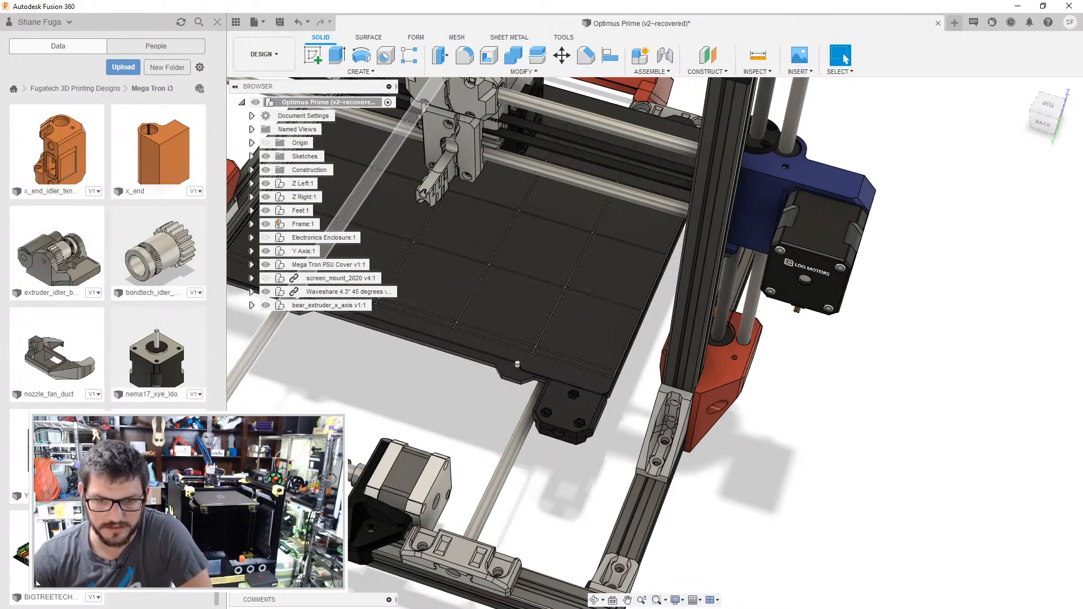
- Copy the design directly below nema17_xye_ldo into the Optimus Prime folder
left_click(164, 545)
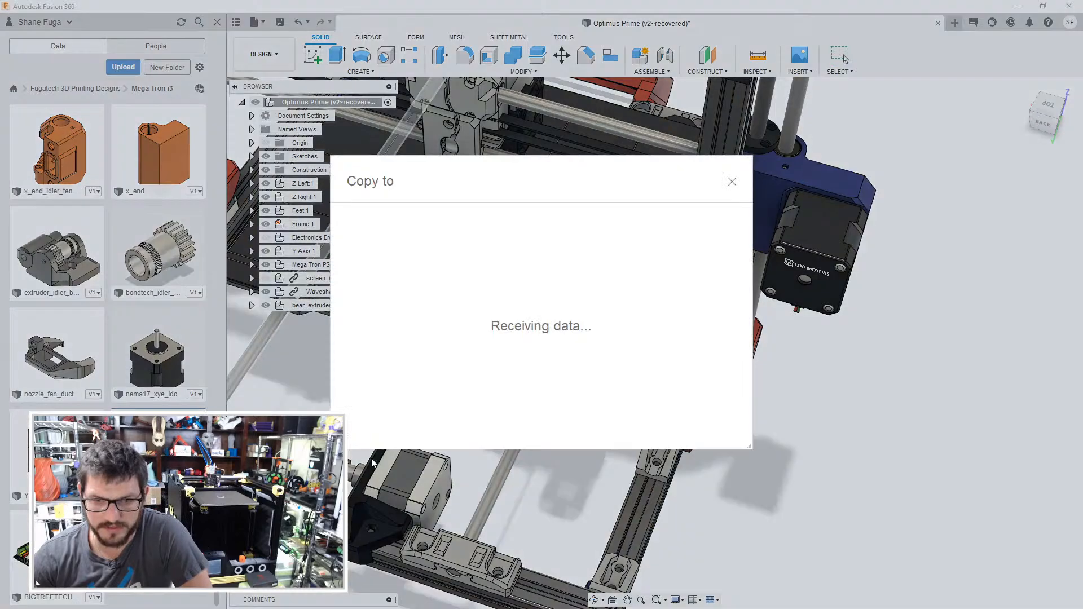
left_click(433, 365)
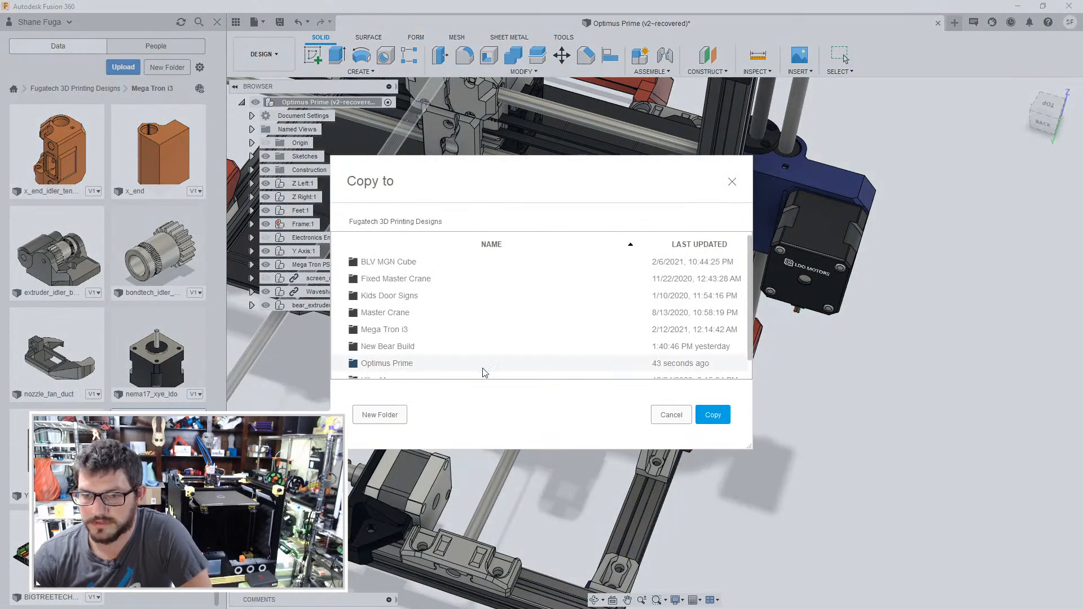
left_click(714, 415)
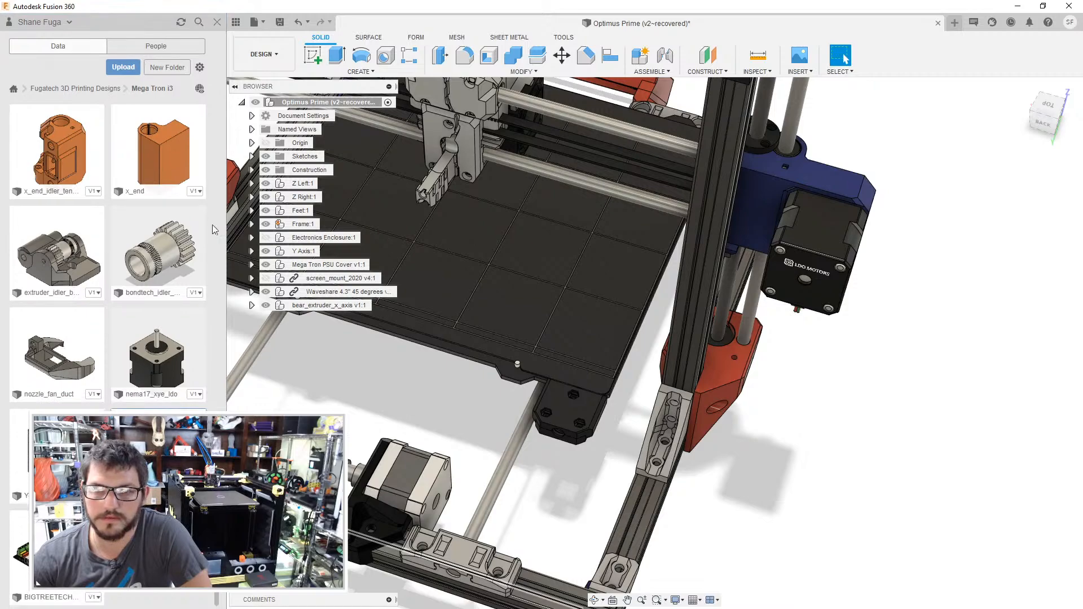
- Find the MT_Mount design in the Mega Tron i3 folder and copy it into the Optimus Prime folder
left_click_drag(218, 598, 225, 177)
scroll(194, 245, "up", 3)
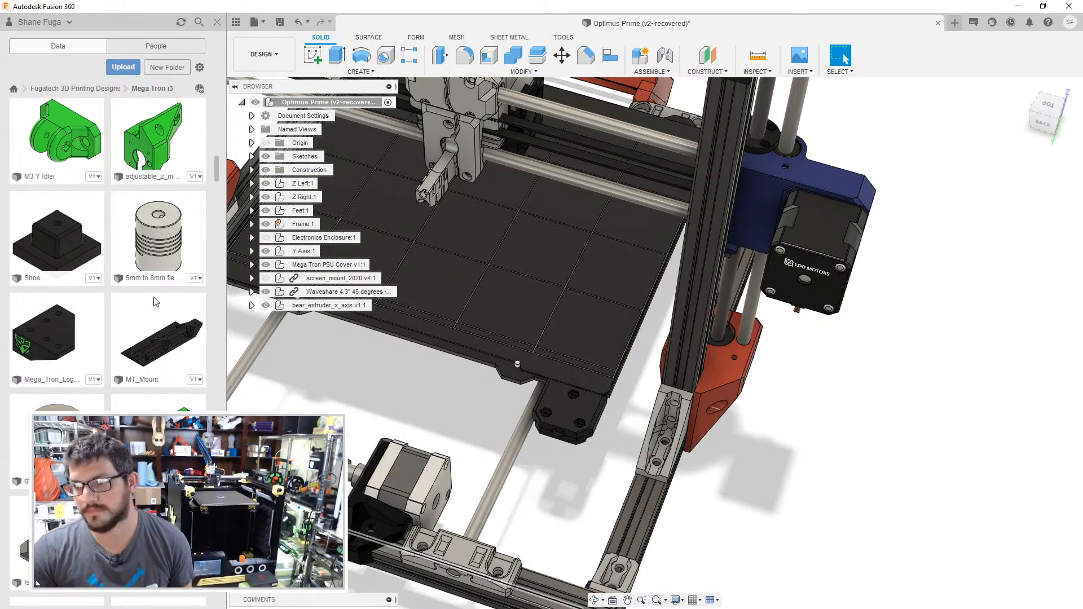
right_click(157, 334)
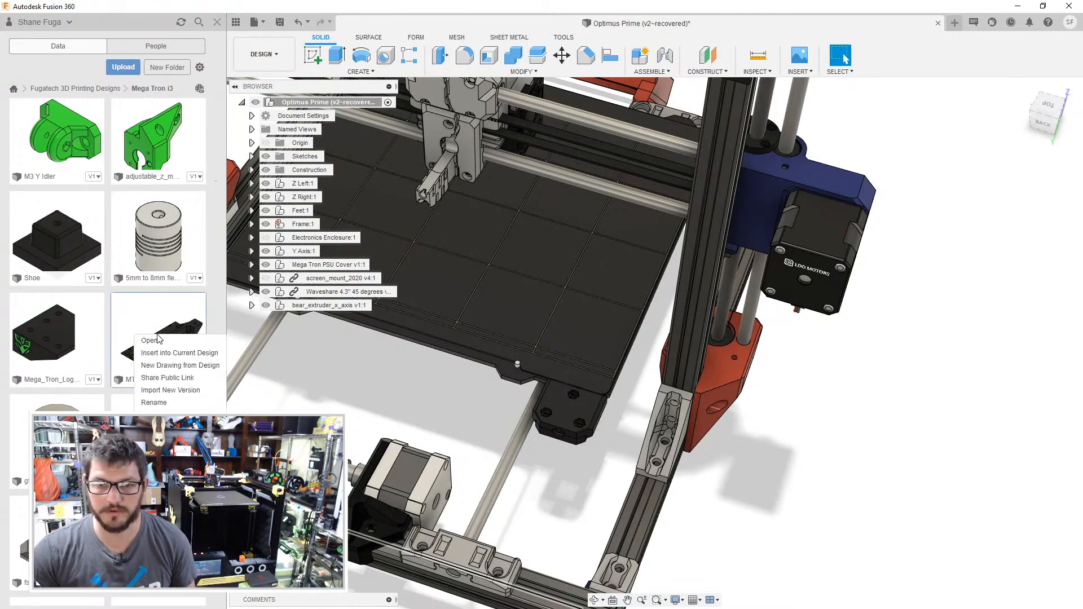
left_click(164, 390)
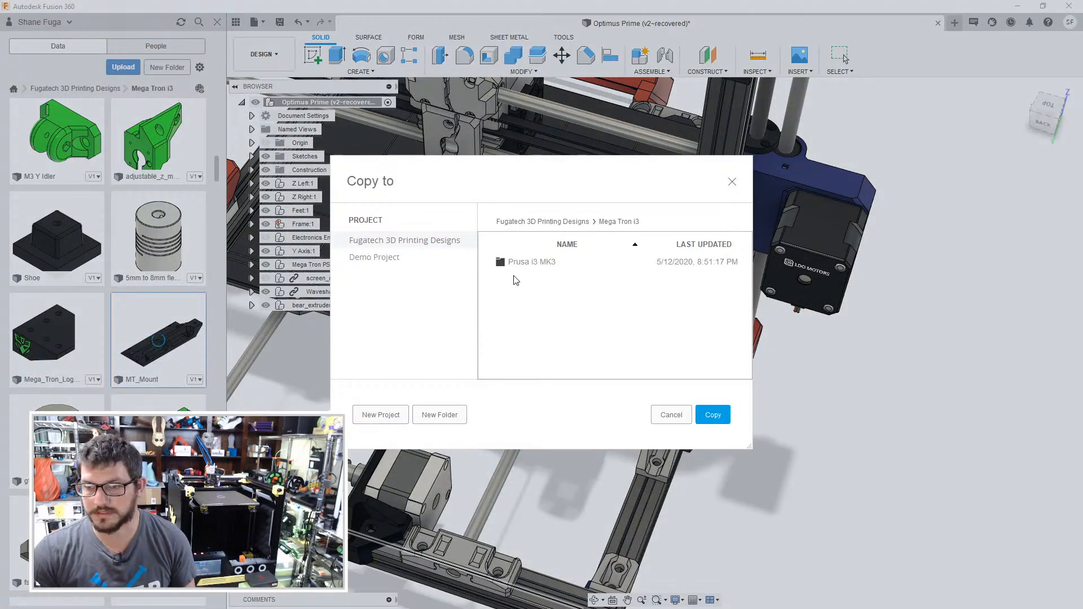
left_click(558, 222)
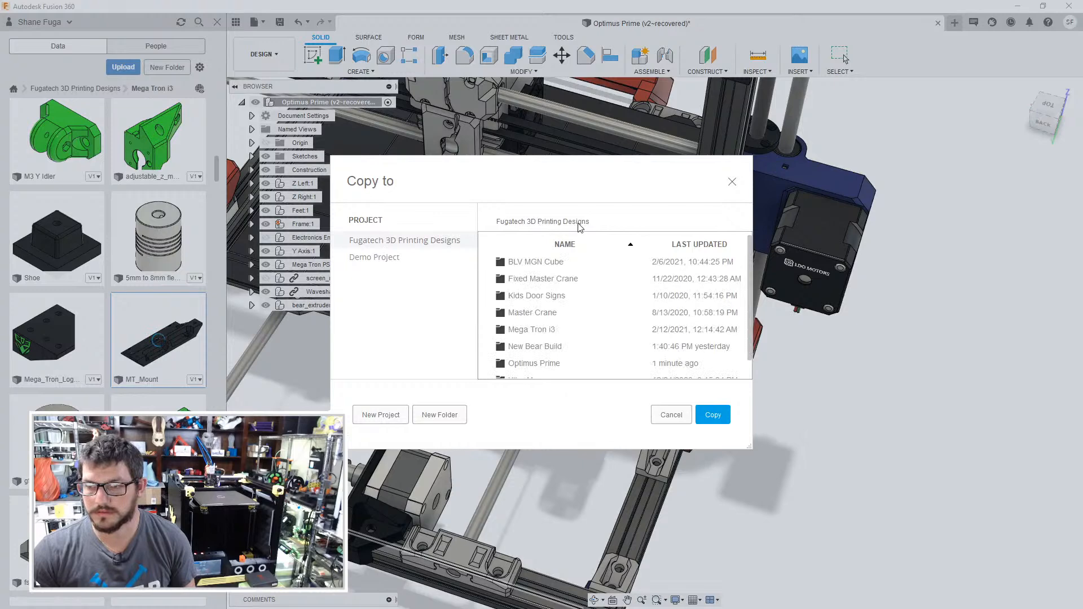
left_click(532, 362)
left_click(712, 415)
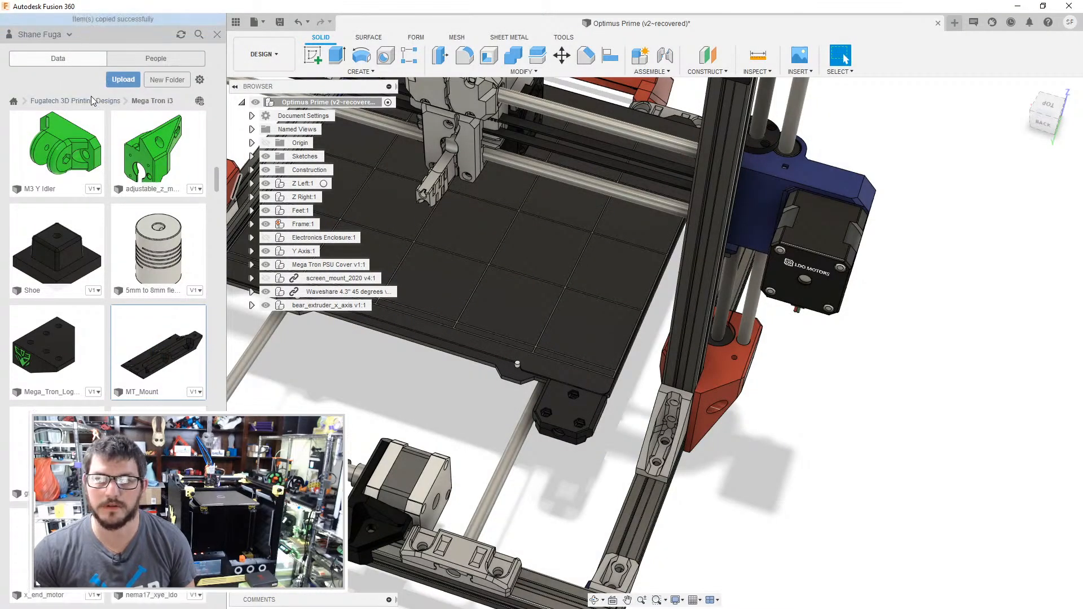
- Open the SKR lid design from the Optimus Prime folder and examine the lid's underside and fan opening
left_click(91, 100)
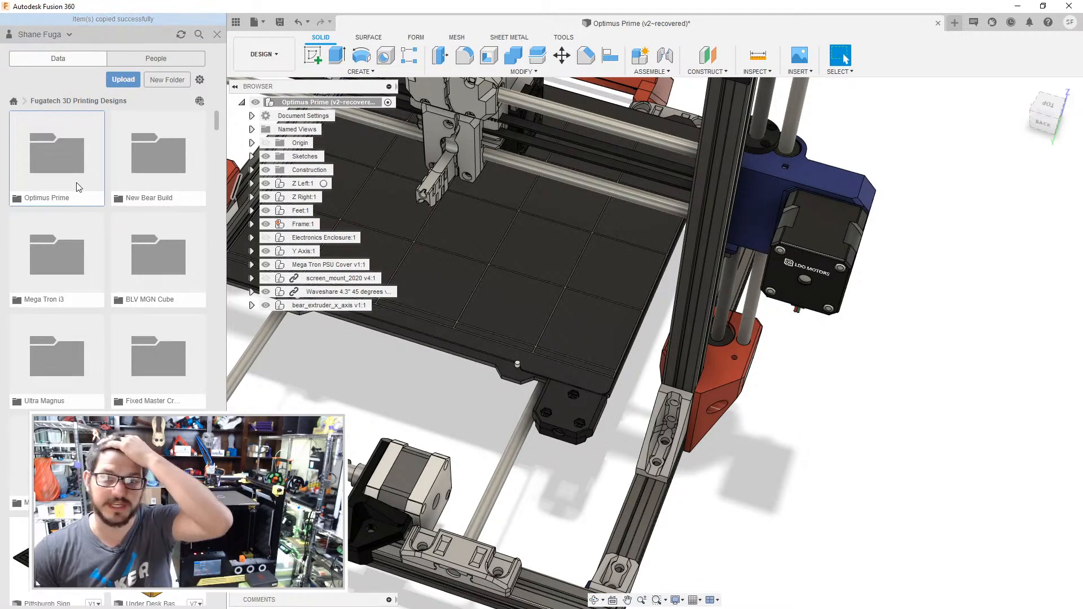
left_click(73, 150)
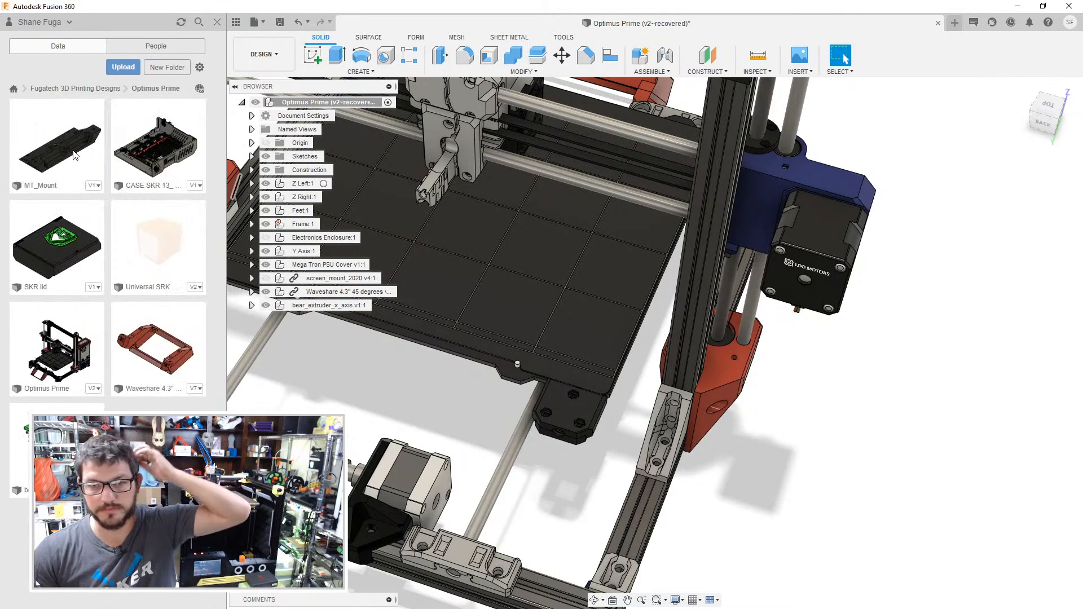
double_click(58, 241)
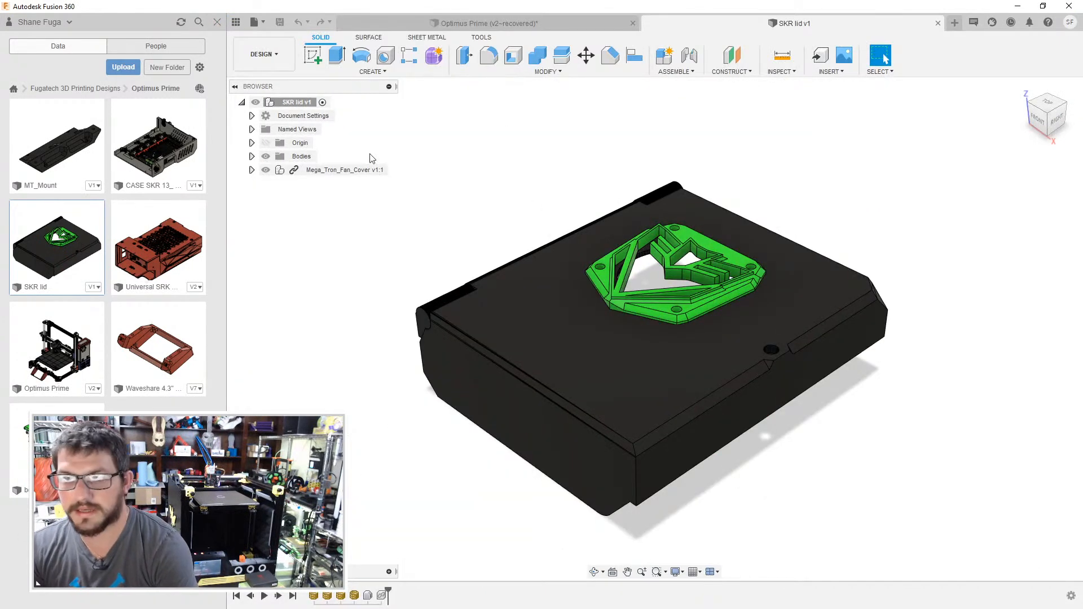
left_click(218, 24)
middle_click_drag(480, 265, 595, 282)
middle_click_drag(595, 282, 653, 344, "shift")
middle_click_drag(656, 406, 604, 333)
scroll(605, 333, "up", 1)
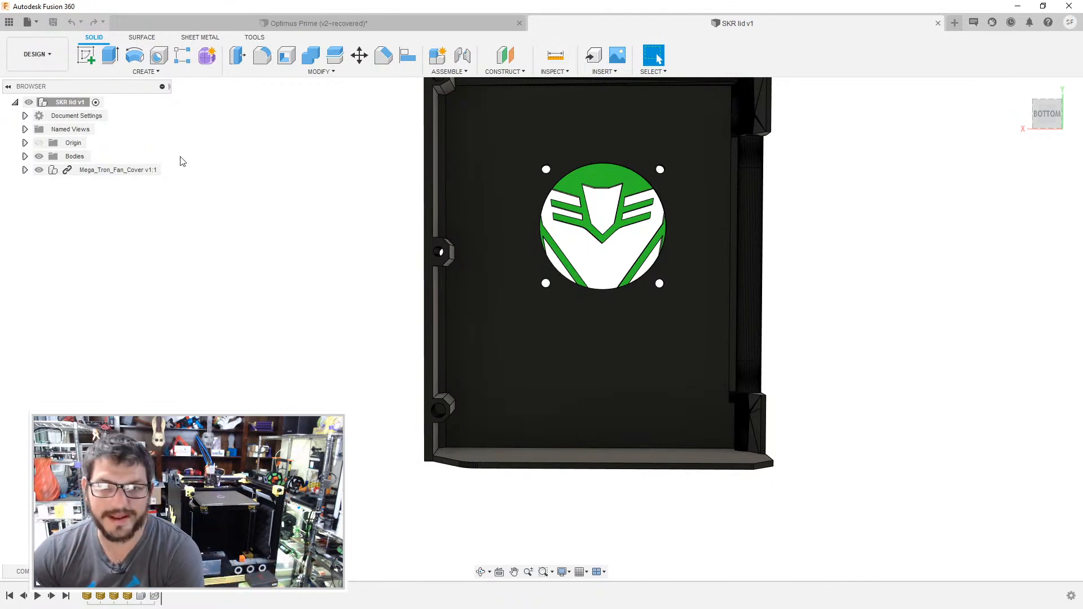
- Create a new design and start a base feature in it
left_click(9, 22)
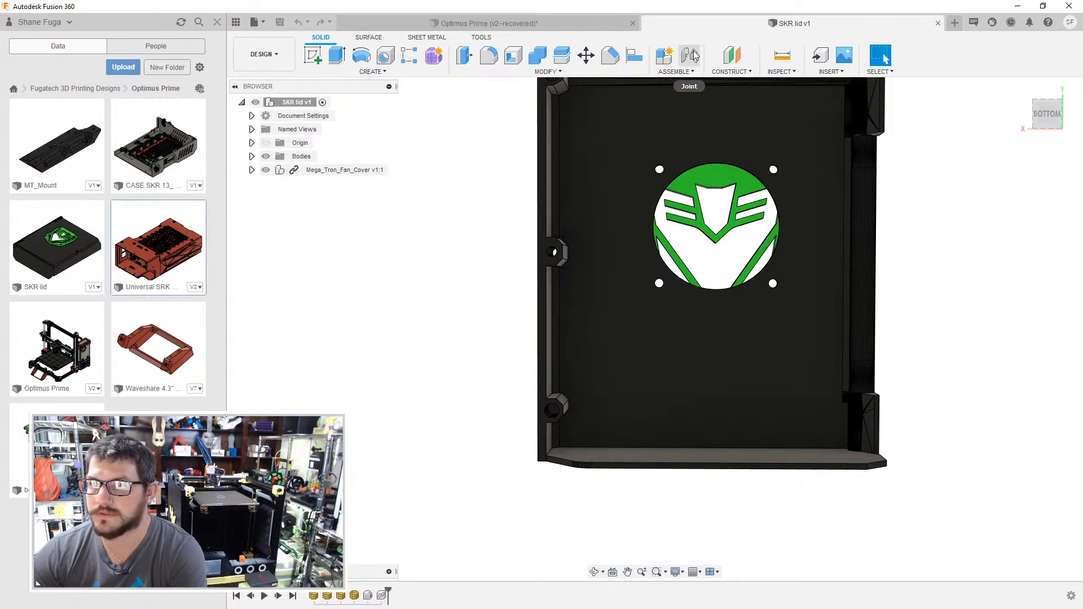
left_click(955, 22)
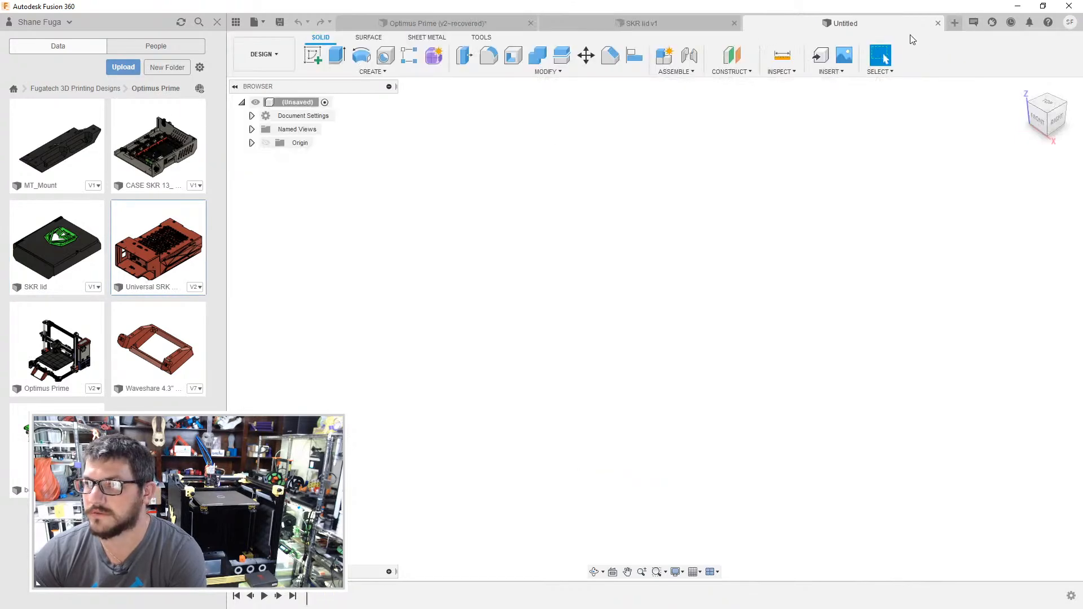
left_click(423, 72)
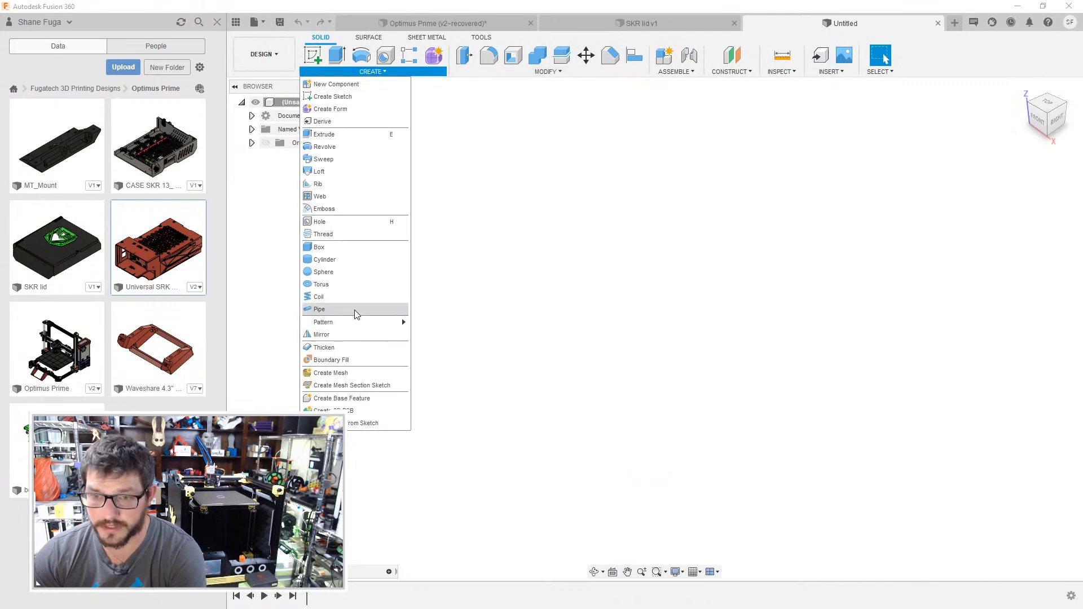
left_click(356, 398)
- Insert the electronics case mesh file into the base feature with millimetres as the unit type
left_click(663, 77)
left_click(745, 72)
left_click(750, 126)
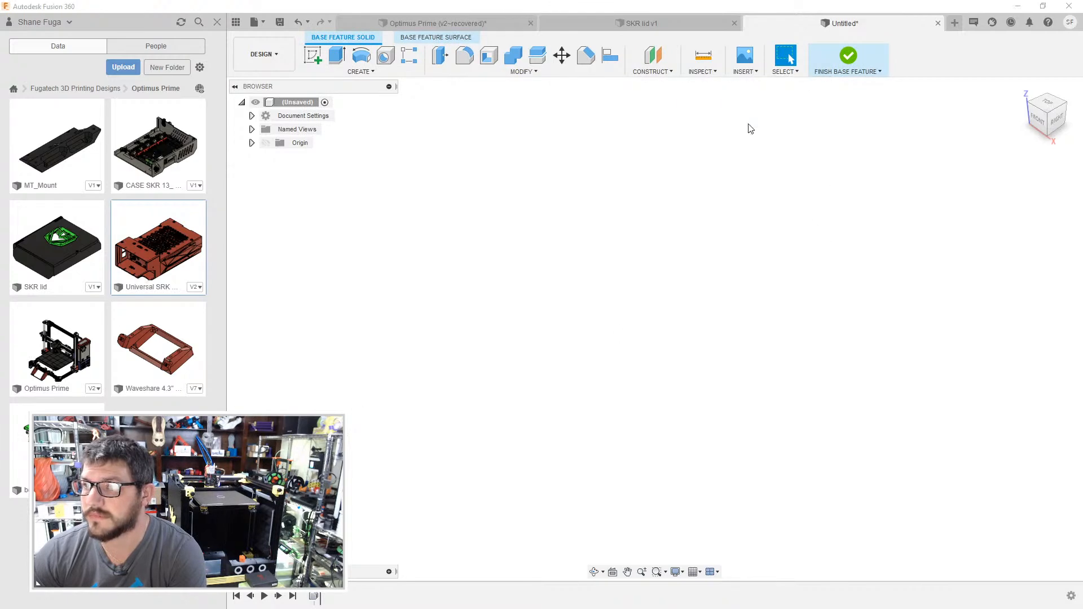
left_click(530, 310)
left_click(725, 514)
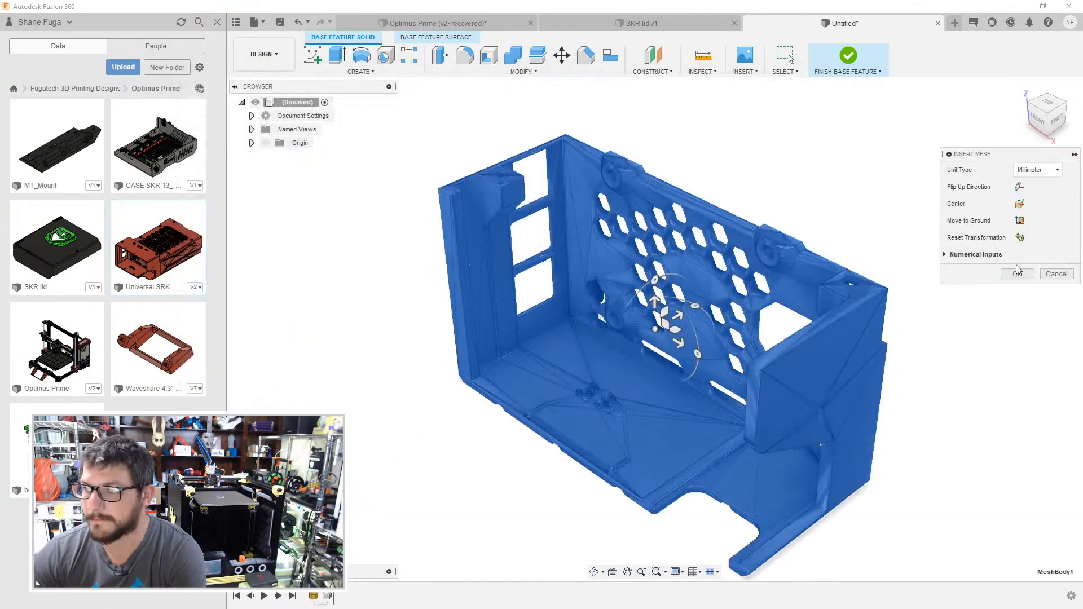
key("Return")
- Convert the inserted case mesh to a BRep body despite its large number of facets
left_click(655, 394)
right_click(657, 393)
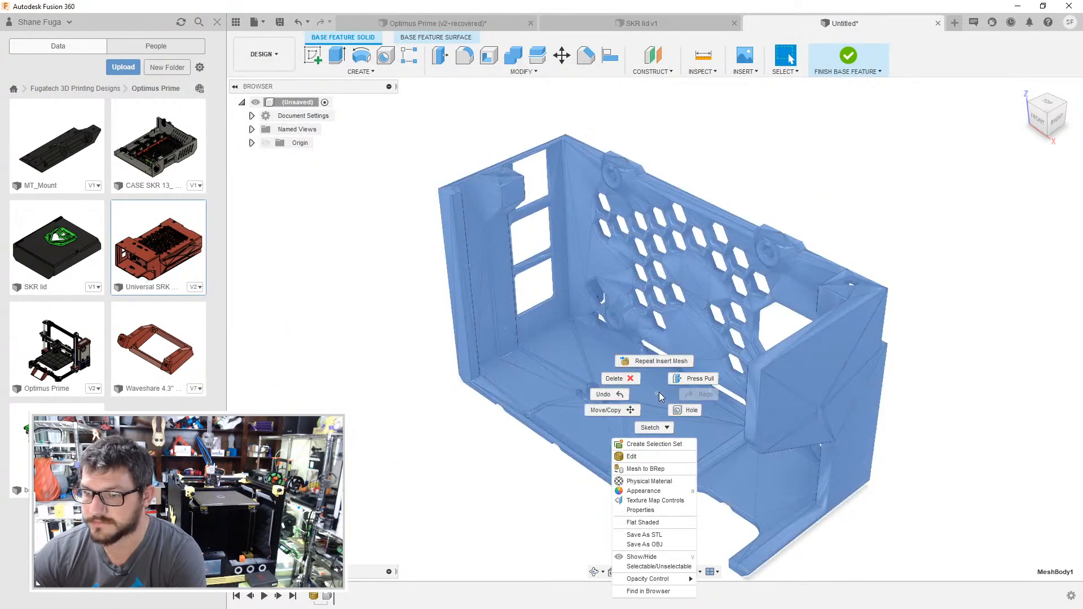
left_click(661, 472)
left_click(1017, 206)
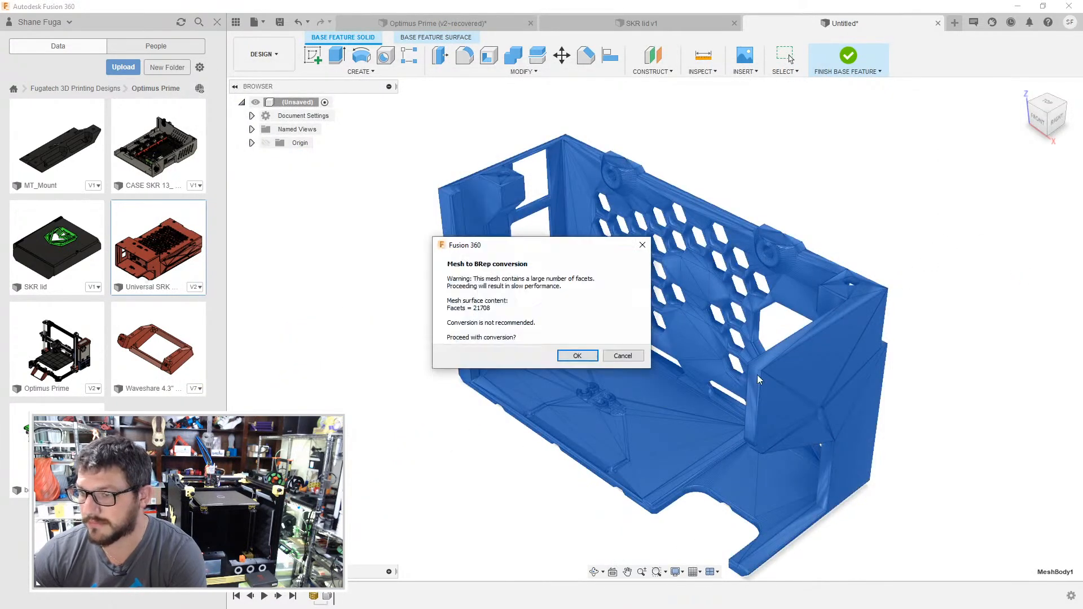
left_click(575, 356)
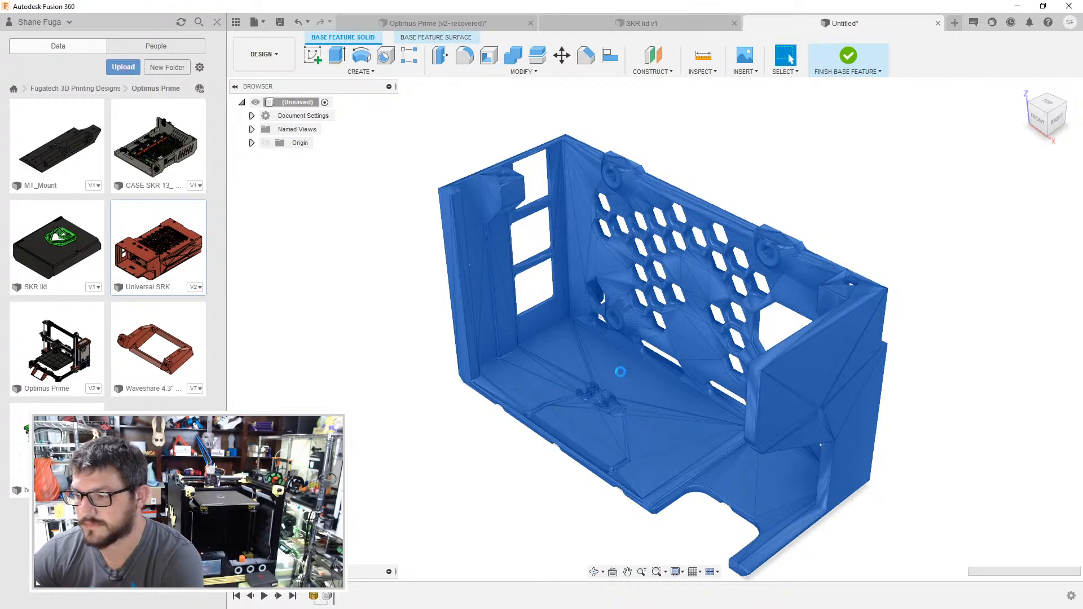
- Delete triangular facets on the case's inner back wall and adjoining side wall to merge them into flat faces
scroll(567, 304, "up", 5)
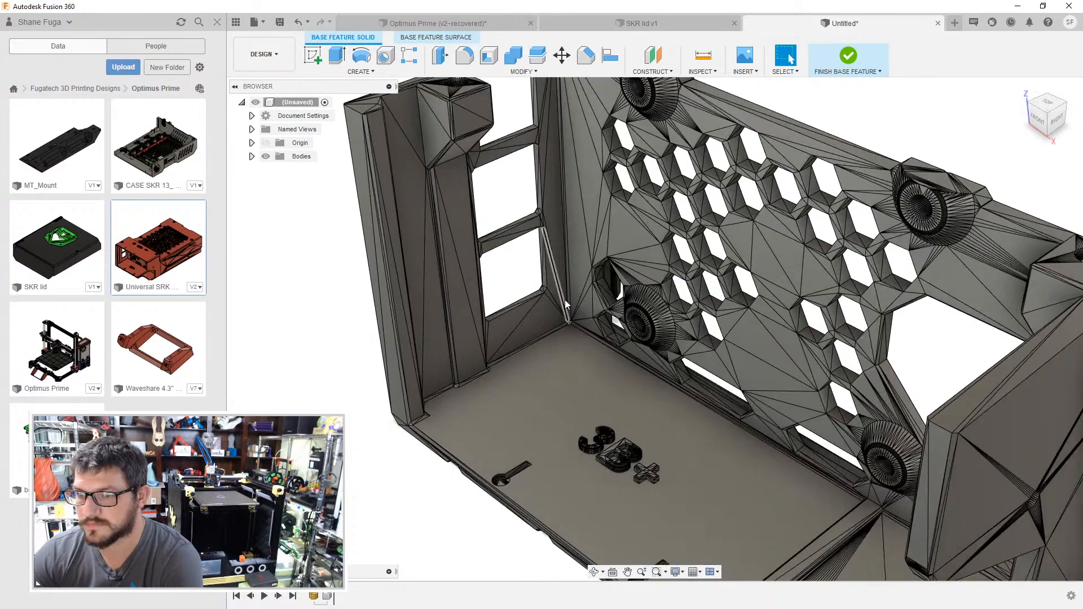
scroll(566, 304, "up", 3)
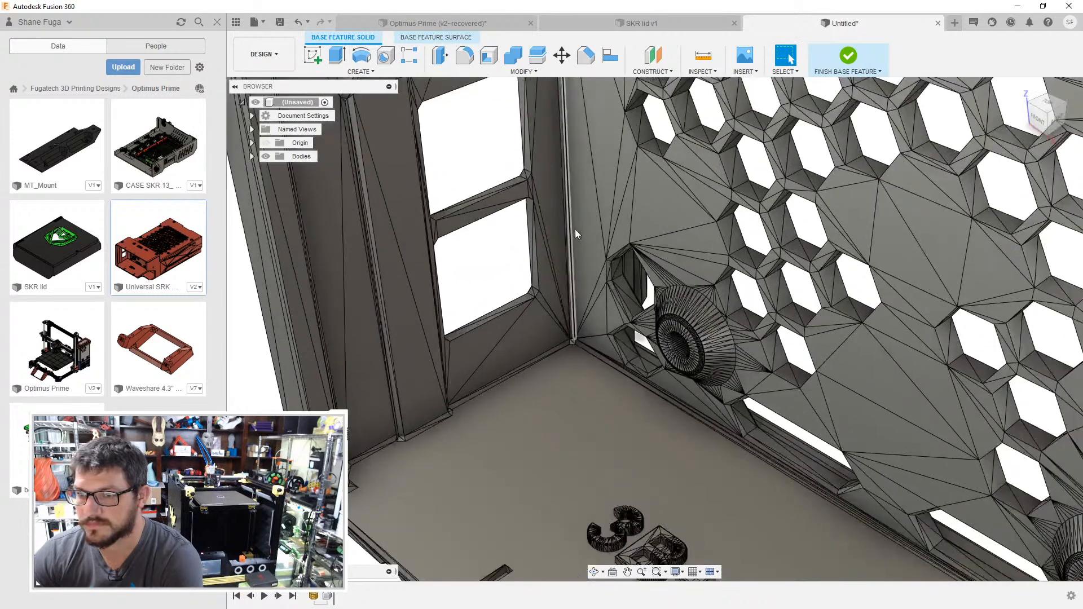
key("Delete")
left_click(542, 186)
key("Delete")
left_click(359, 304)
key("Delete")
- Clean up the facets on the case's outer back face and check the hexagon-patterned exterior
middle_click_drag(410, 330, 790, 59, "shift")
middle_click_drag(665, 423, 657, 477, "shift")
left_click(653, 516)
middle_click_drag(678, 377, 667, 307, "shift")
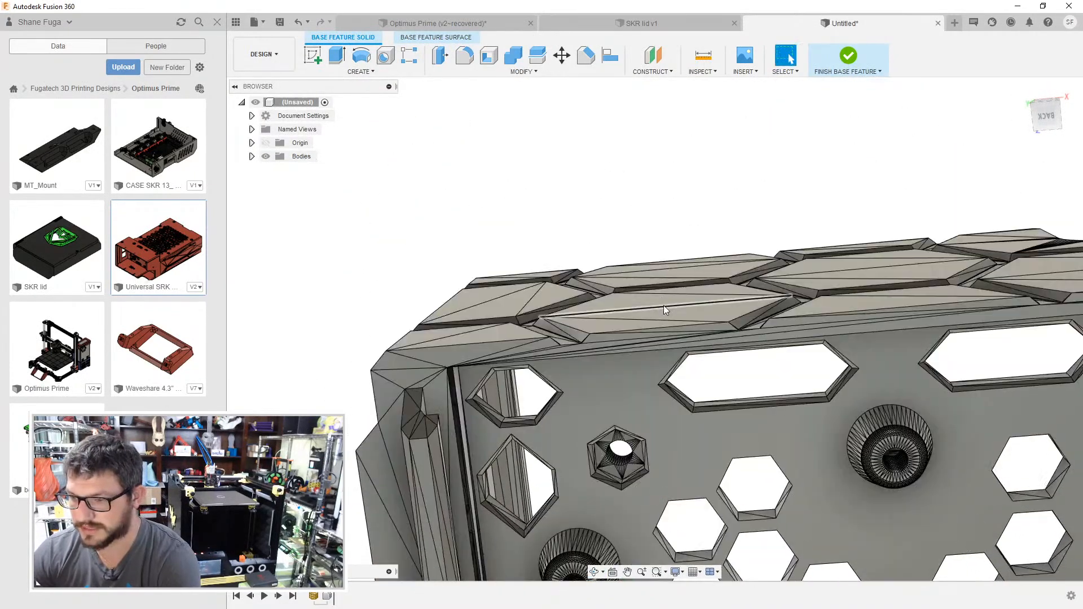
middle_click_drag(712, 409, 699, 344, "shift")
scroll(702, 327, "down", 5)
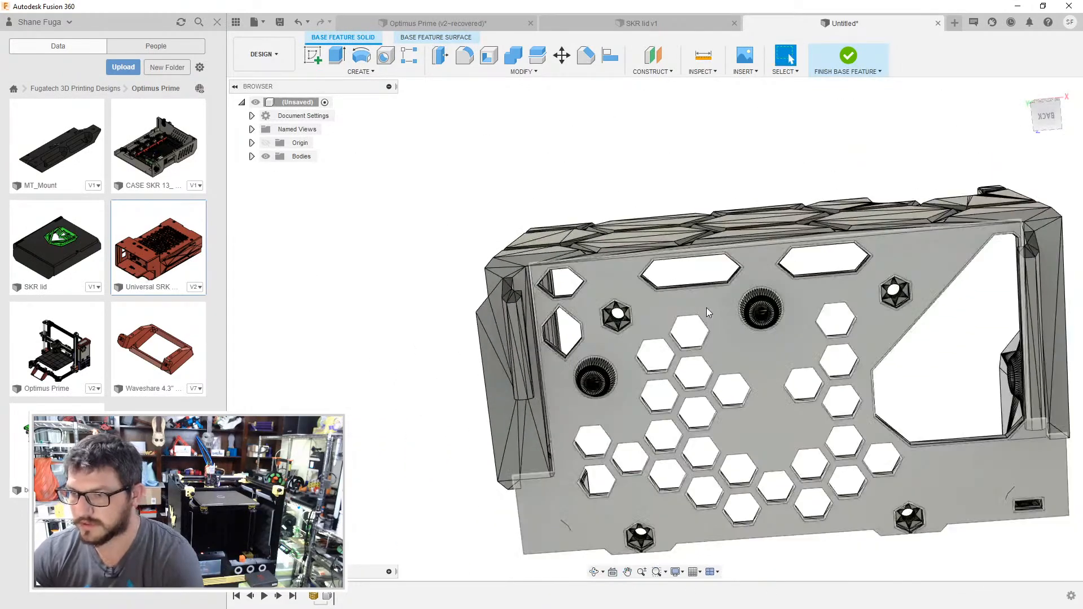
- Merge the triangular facets on the flat ring of the lower-left standoff inside the case
middle_click_drag(753, 242, 790, 58, "shift")
middle_click_drag(765, 337, 744, 389, "shift")
scroll(637, 377, "up", 6)
scroll(585, 515, "up", 4)
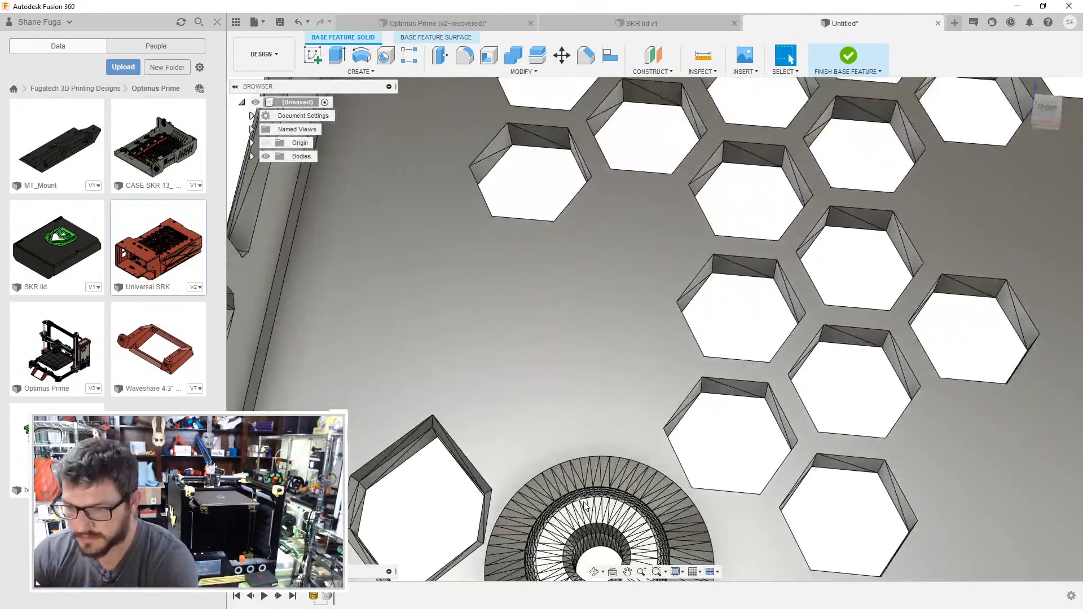
scroll(587, 508, "up", 3)
scroll(587, 508, "up", 2)
left_click(583, 509)
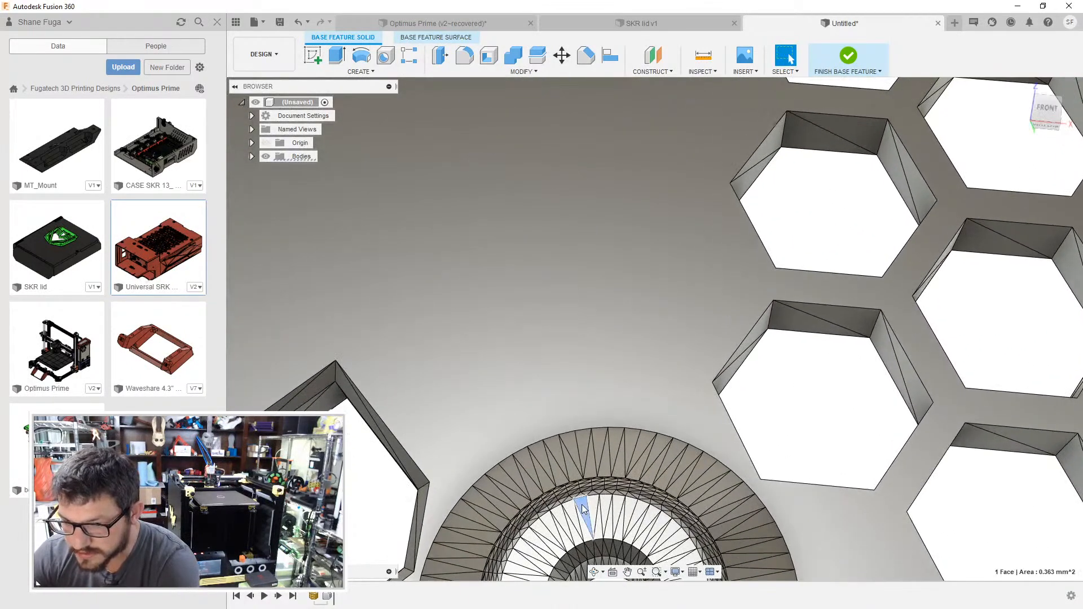
scroll(585, 509, "down", 1)
- Delete a facet on the upper-left standoff's flat ring to merge the ring into one face
middle_click_drag(671, 316, 690, 584)
middle_click_drag(590, 548, 591, 559)
middle_click_drag(631, 143, 567, 528)
scroll(581, 297, "up", 1)
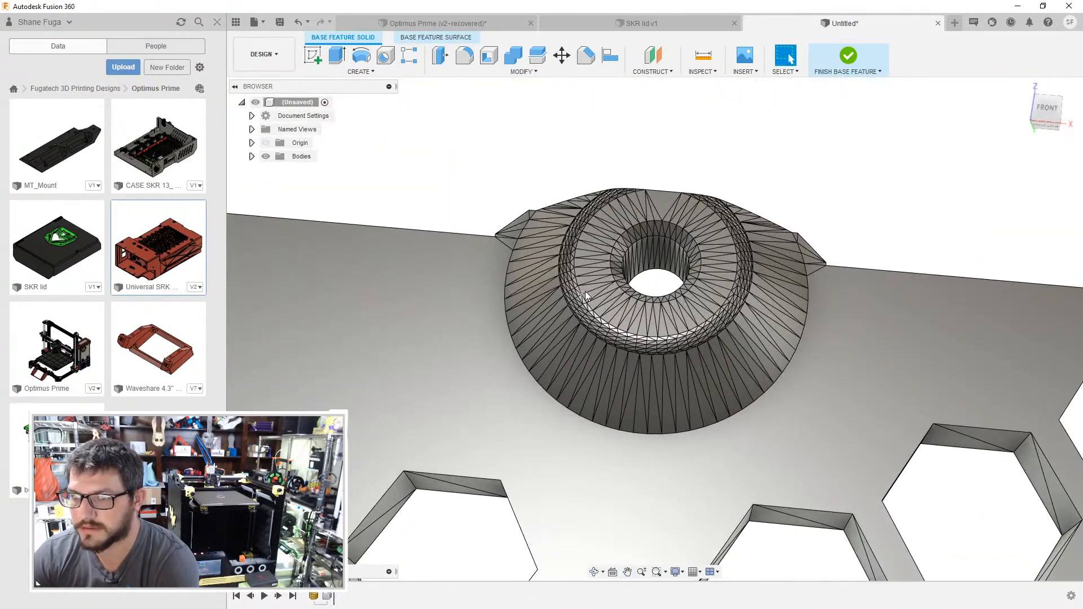
left_click(584, 289)
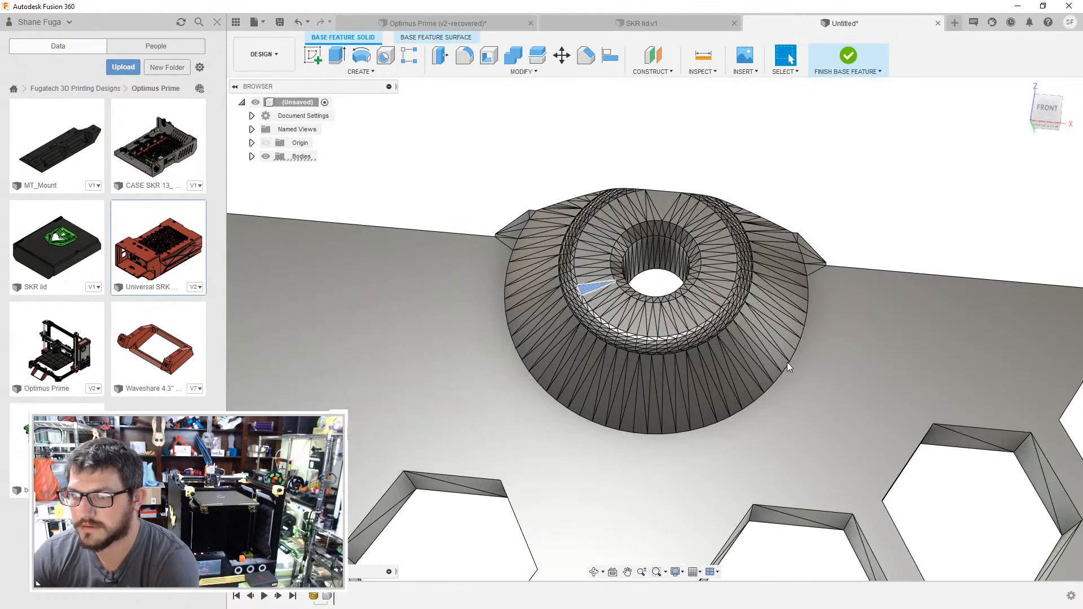
key("Delete")
- Delete a facet on the upper-right standoff's flat ring to merge the ring into one face
scroll(791, 366, "down", 2)
middle_click_drag(896, 359, 632, 330)
scroll(846, 353, "down", 1)
middle_click_drag(851, 356, 247, 315)
scroll(711, 344, "up", 3)
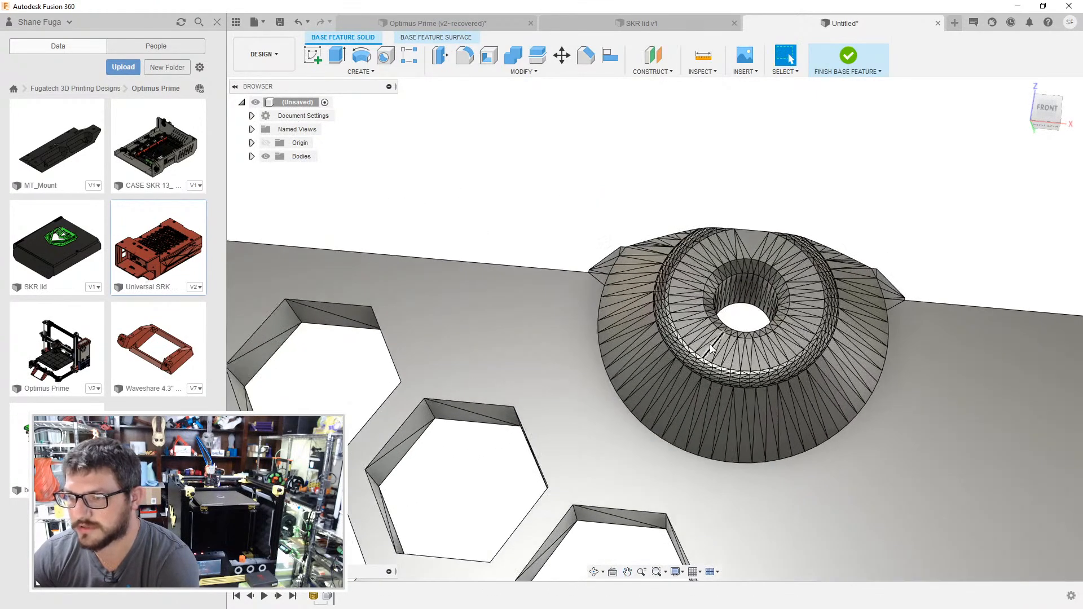
left_click(712, 356)
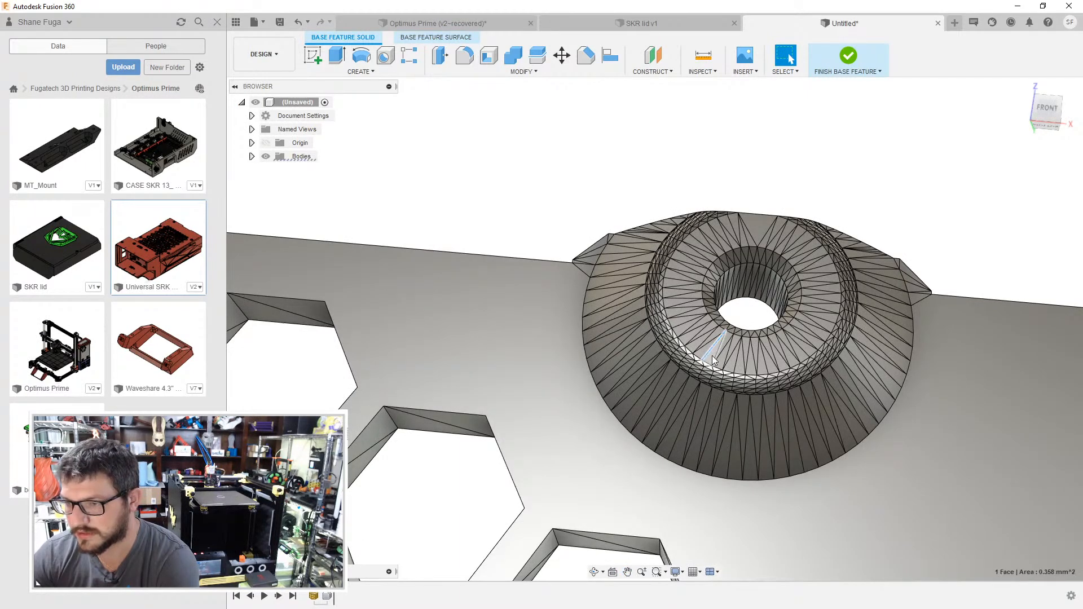
key("Delete")
- Merge the triangular facets on the lower-right standoff's flat ring and finish the base feature
scroll(711, 357, "down", 1)
scroll(740, 458, "down", 1)
middle_click_drag(740, 460, 738, 96)
middle_click_drag(762, 178, 779, 135)
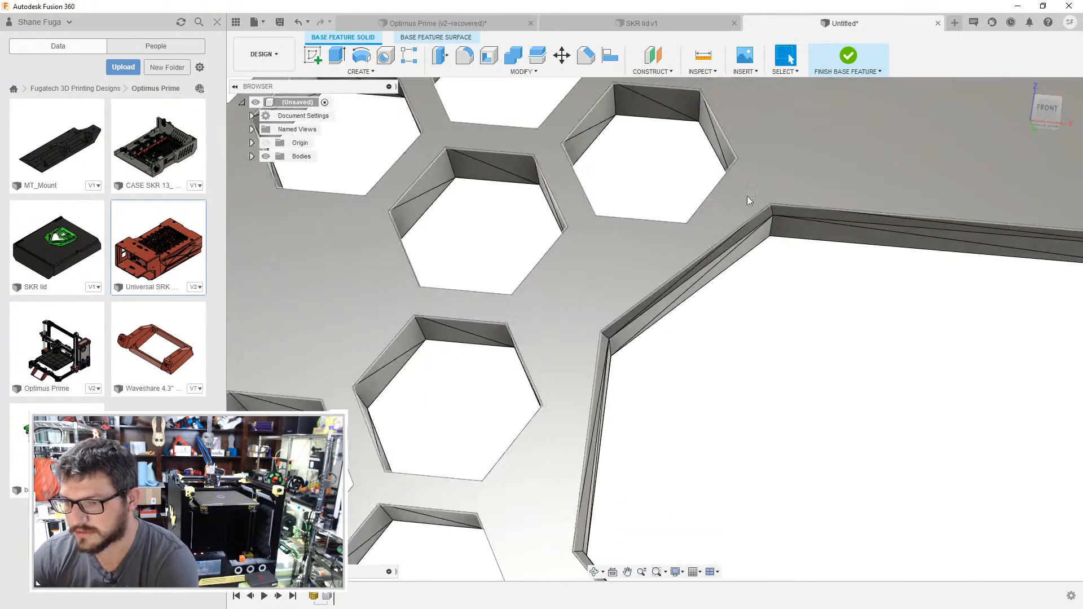
middle_click_drag(615, 451, 627, 109)
middle_click_drag(620, 471, 657, 271)
scroll(763, 377, "up", 3)
middle_click_drag(763, 377, 619, 596)
middle_click_drag(705, 285, 674, 360)
middle_click_drag(621, 581, 622, 587)
mouse_move(671, 372)
middle_mouse_down()
mouse_move(686, 553)
mouse_move(699, 507)
middle_mouse_up()
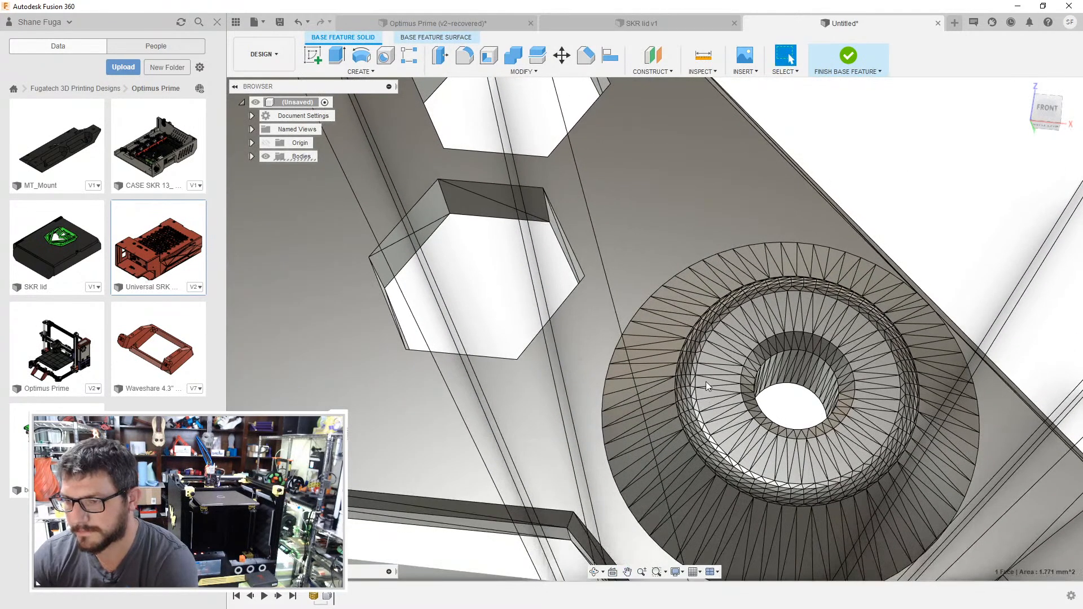
mouse_move(792, 269)
middle_mouse_down()
mouse_move(754, 316)
mouse_move(654, 336)
mouse_move(637, 358)
middle_mouse_up()
scroll(638, 358, "down", 3)
middle_click_drag(653, 322, 653, 359, "shift")
middle_click_drag(655, 356, 705, 496)
middle_click_drag(784, 332, 672, 553)
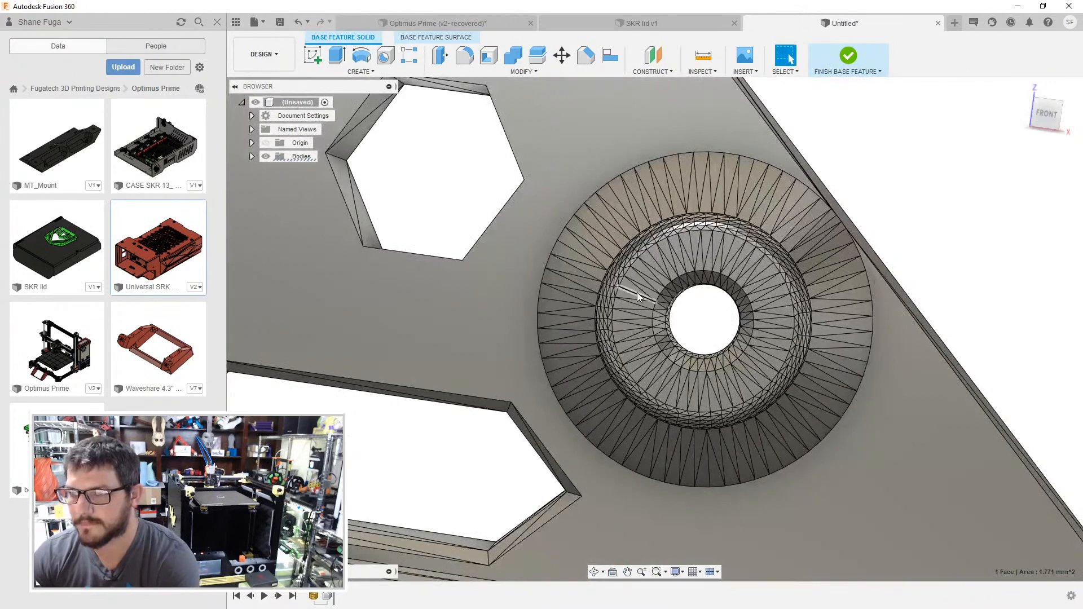
left_click(627, 285)
scroll(556, 231, "down", 8)
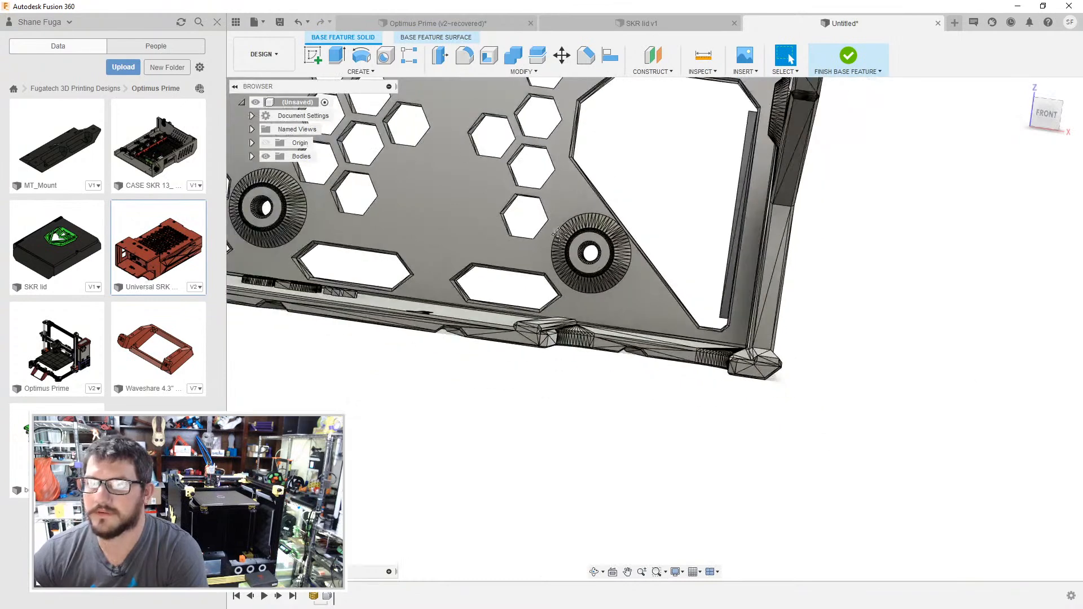
middle_click_drag(559, 234, 576, 241)
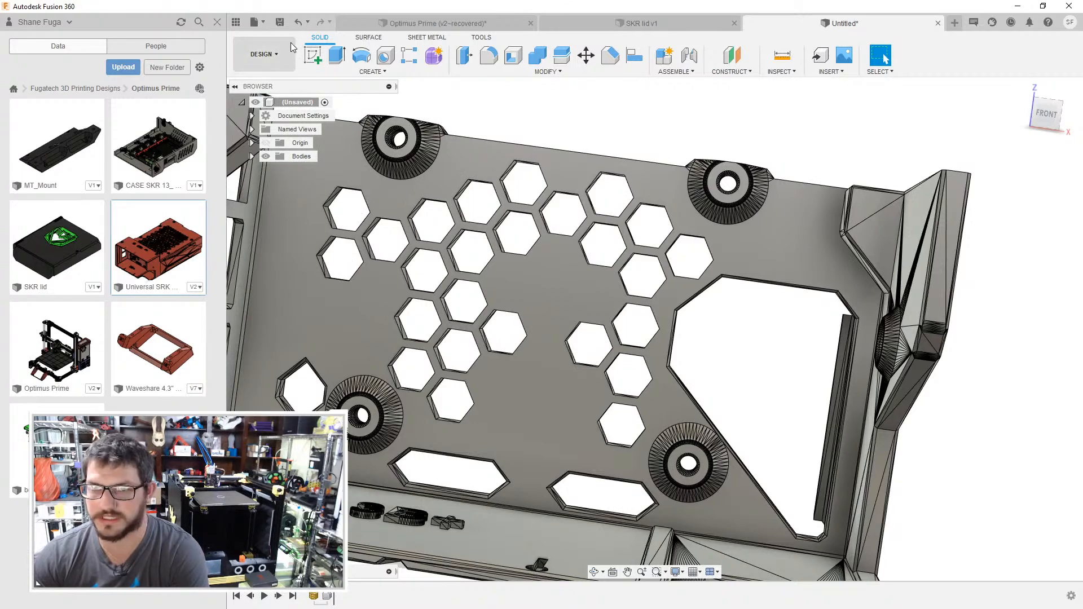
- Start a sketch on the upper-left standoff's flat ring and draw a rectangle spanning the area of all four standoffs
left_click(313, 55)
left_click(411, 150)
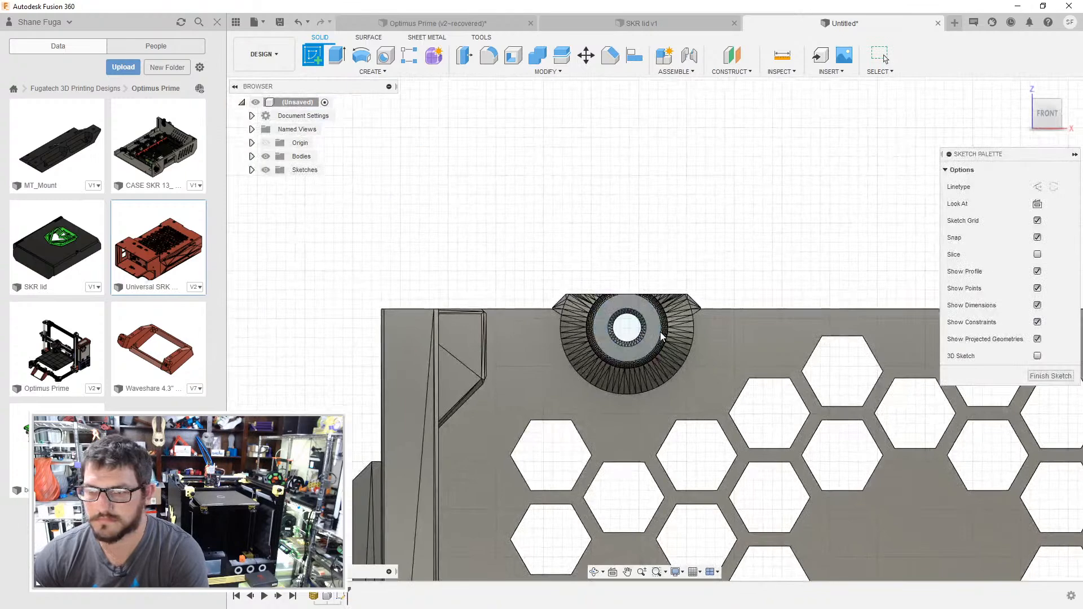
key("r")
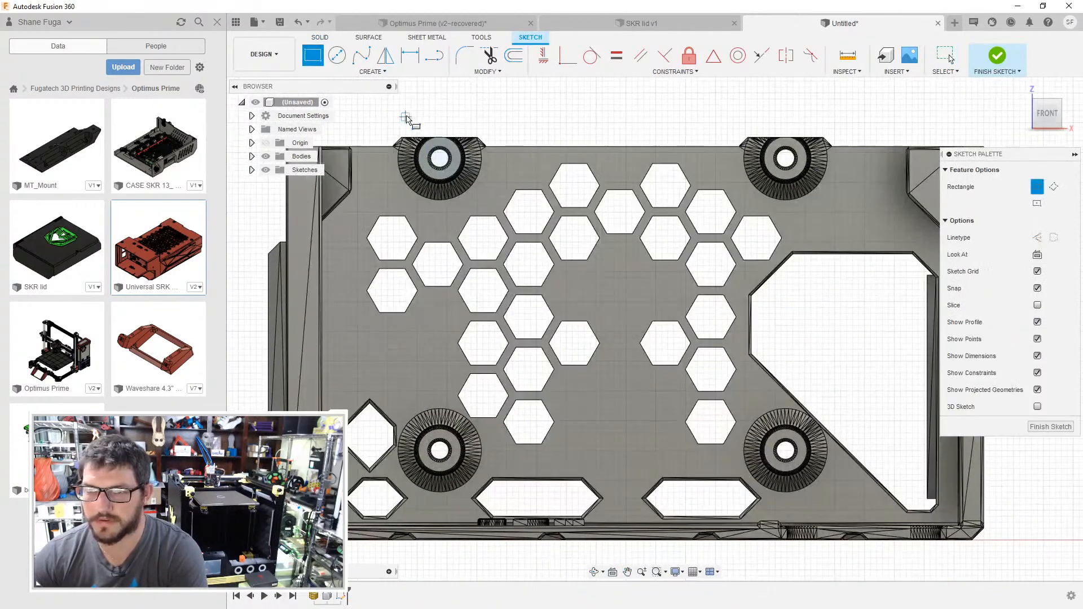
left_click(400, 117)
left_click(852, 497)
- Project the flat ring faces of all four standoffs into the sketch
key("p")
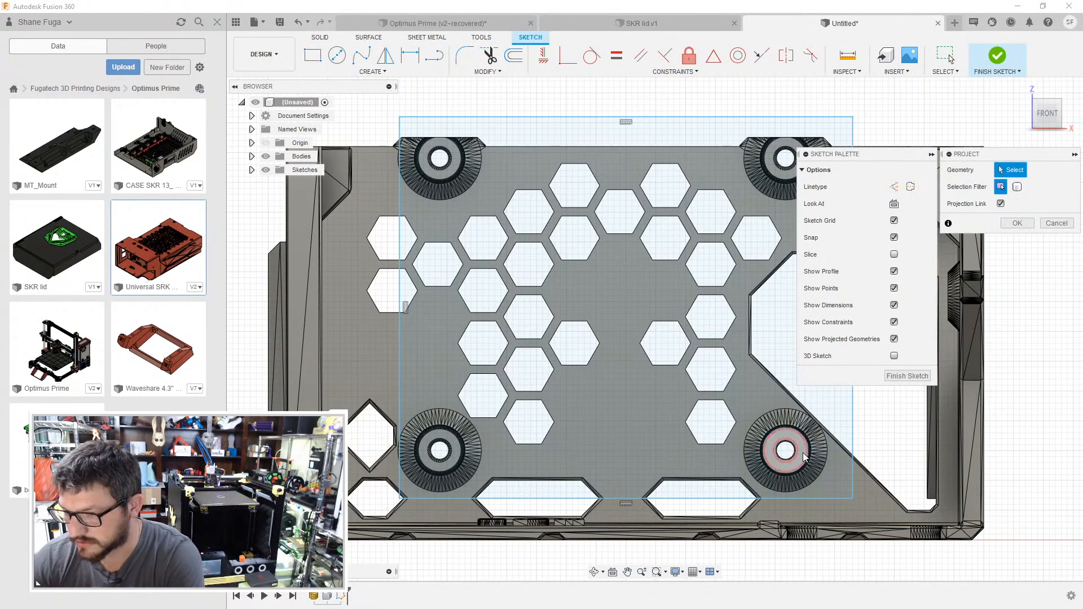
left_click(805, 457)
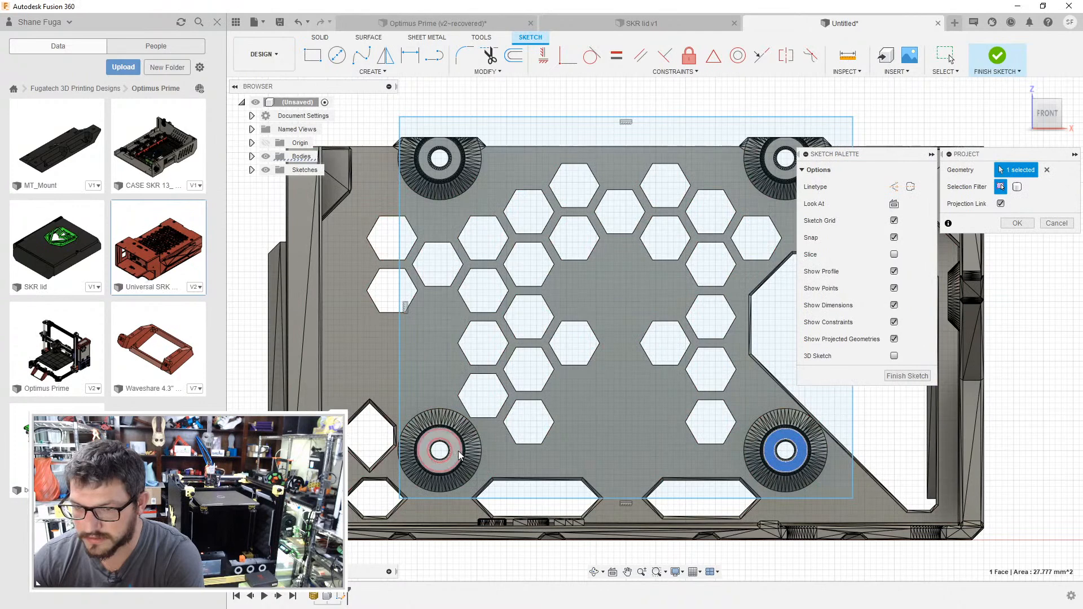
left_click(458, 454)
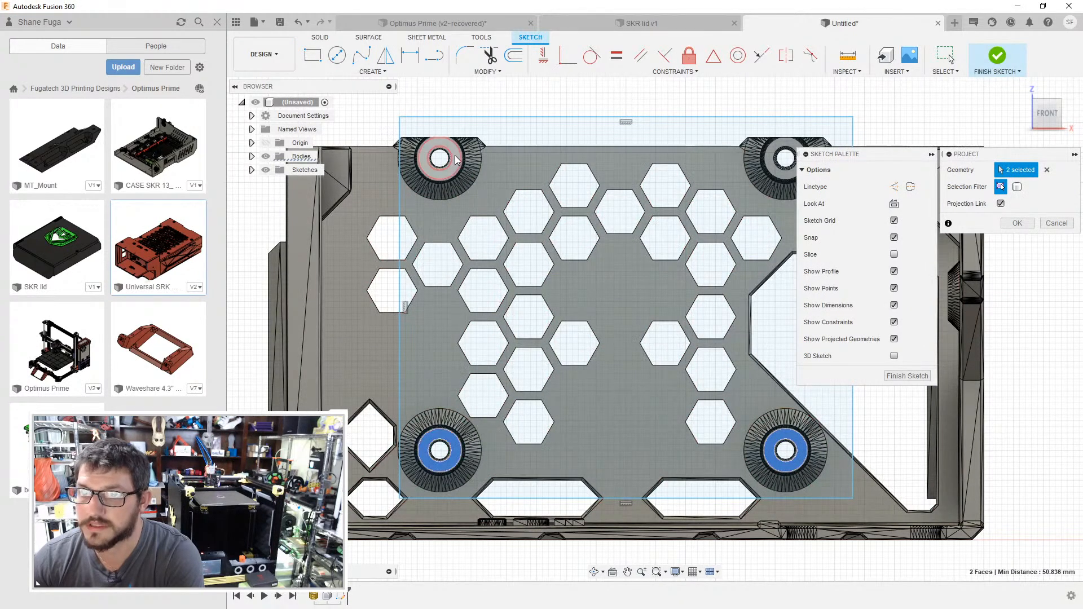
left_click(455, 159)
left_click(770, 172)
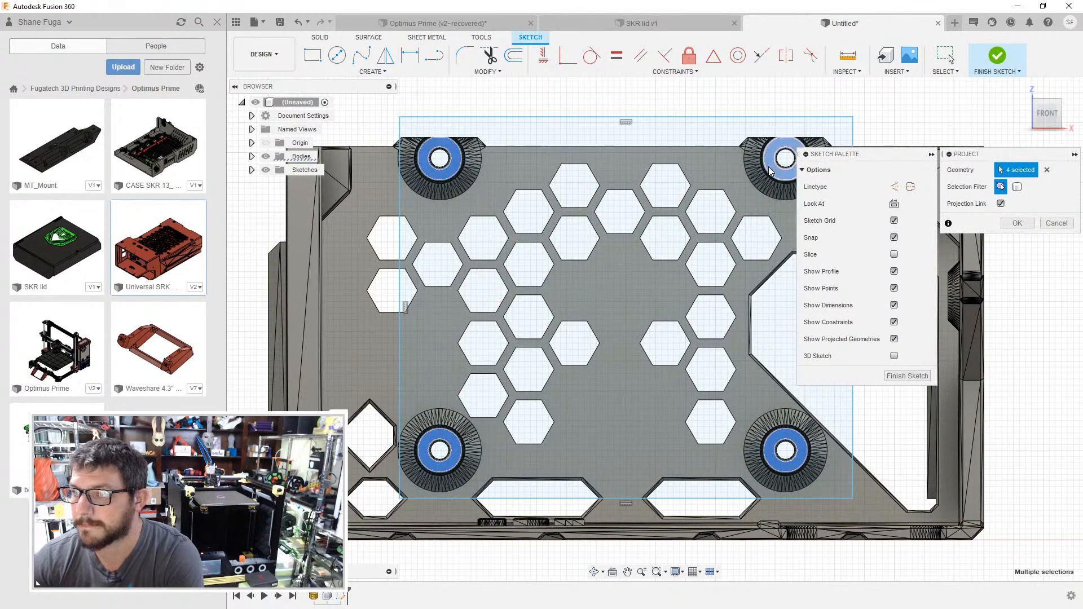
left_click(894, 378)
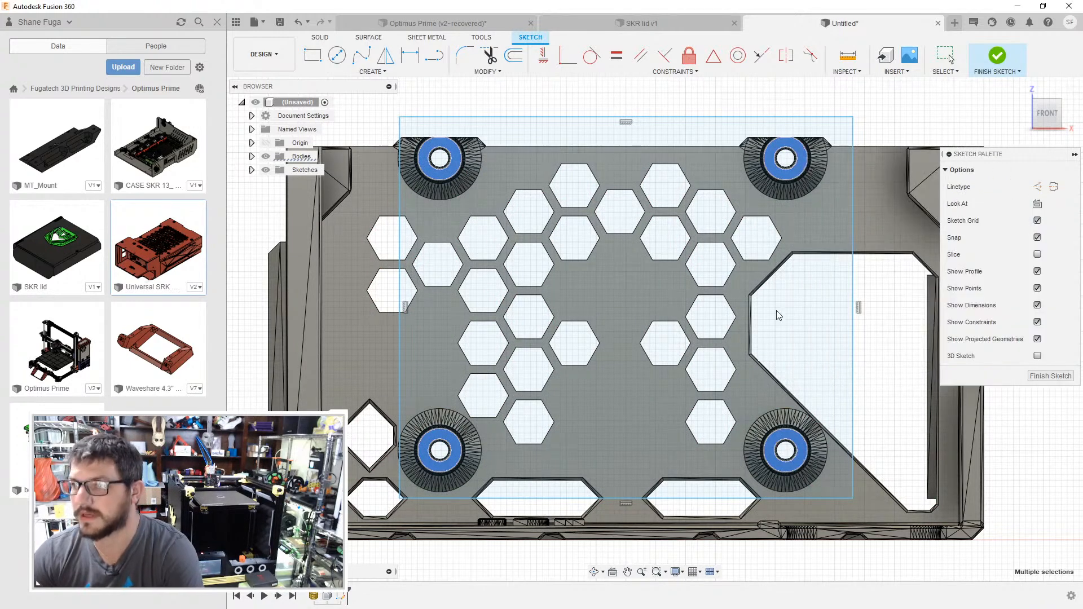
key("Escape")
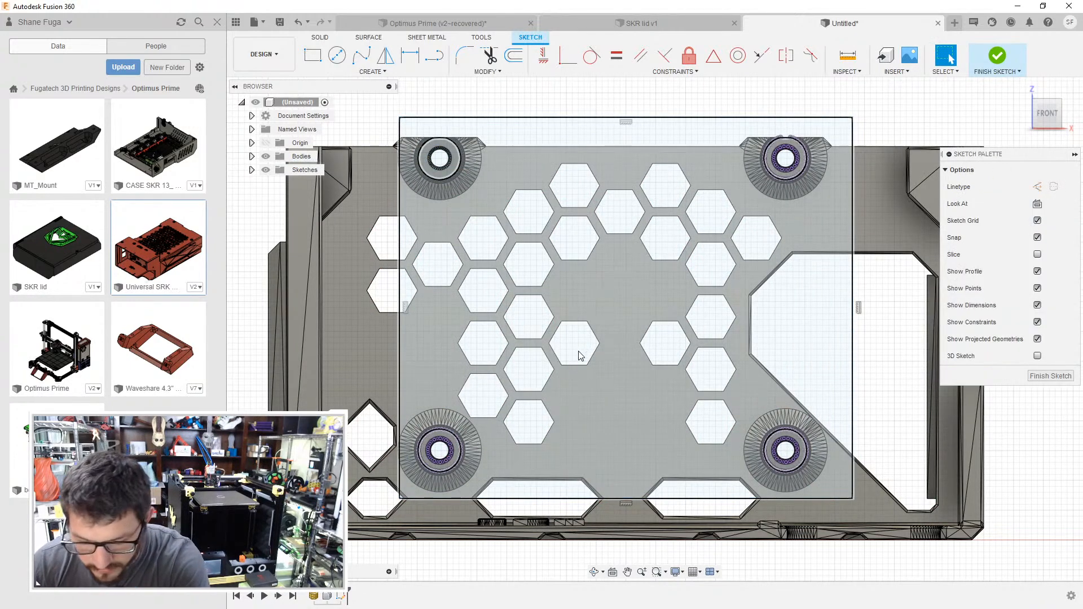
key("p")
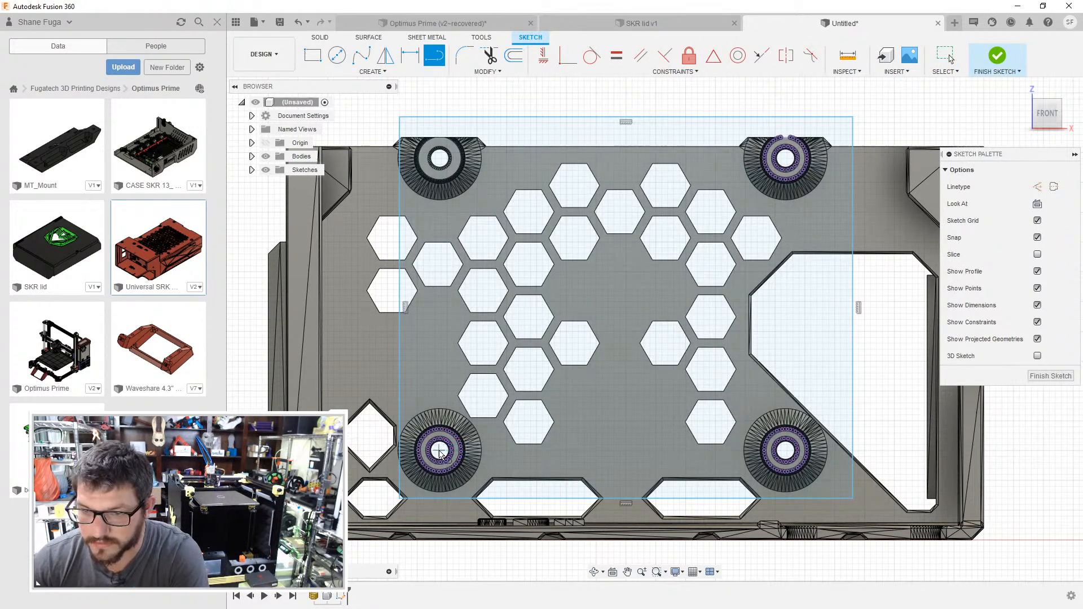
scroll(440, 453, "up", 8)
key("c")
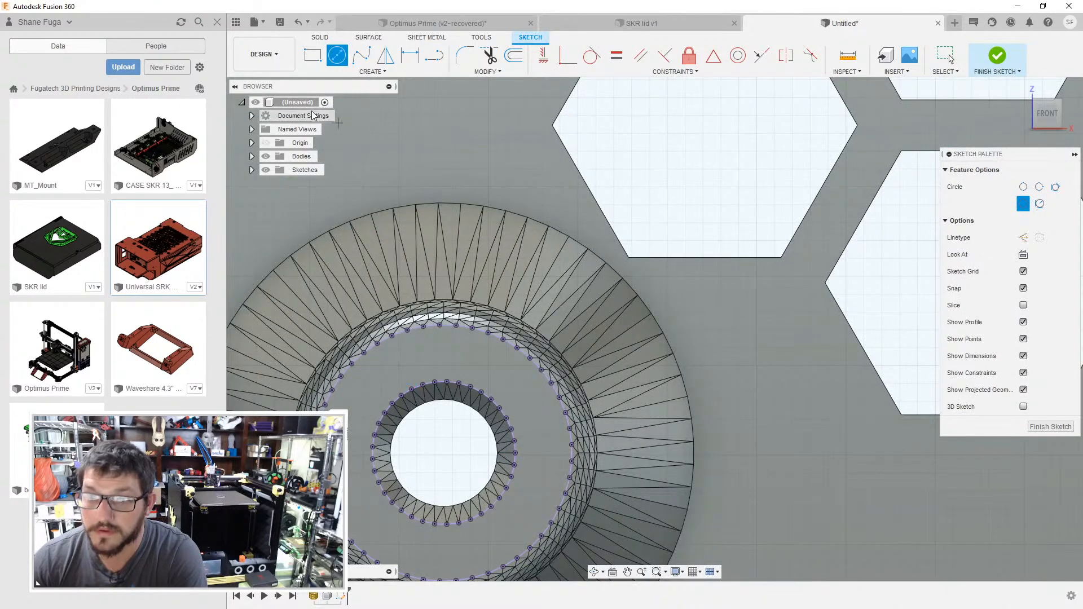
left_click(371, 72)
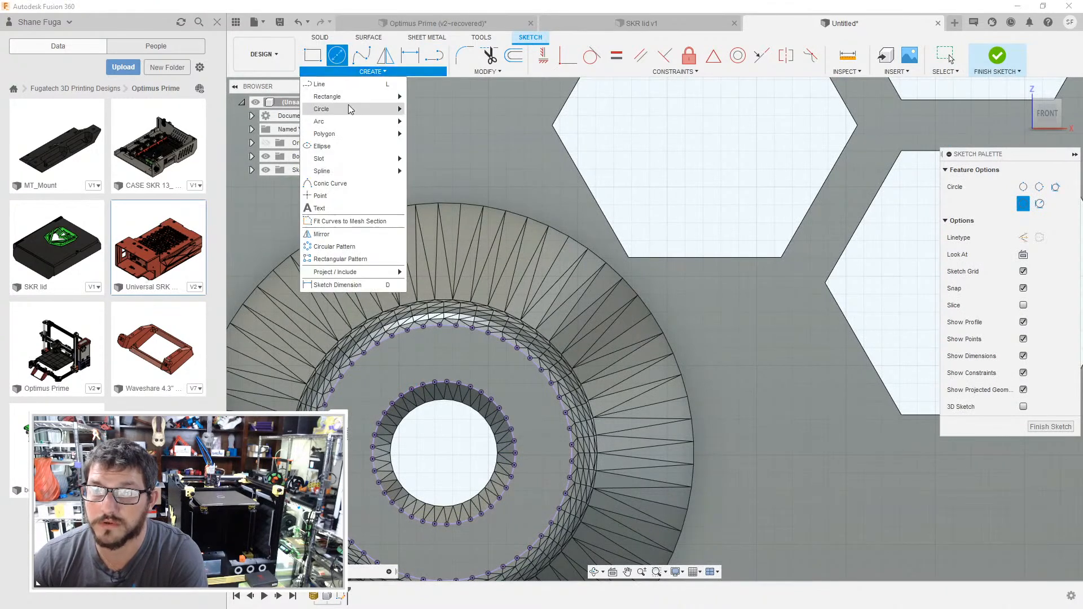
mouse_move(347, 103)
left_click(440, 109)
left_click(442, 326)
middle_click_drag(471, 451, 444, 353)
scroll(443, 353, "up", 1)
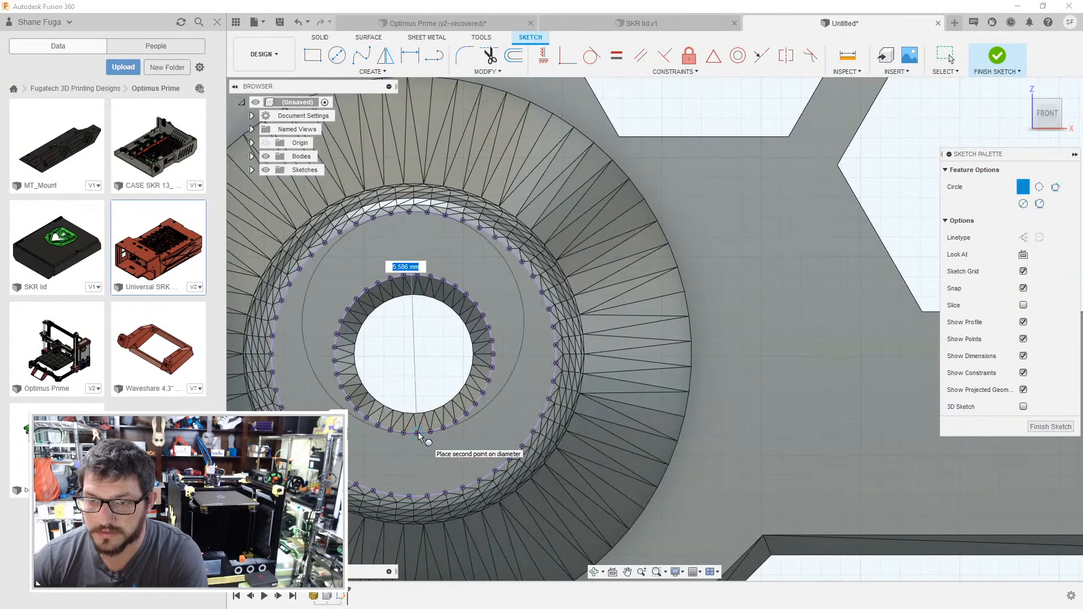
key("Escape")
- Draw a two-point circle about 4 mm in diameter on the lower-left standoff ring's inner edge and dimension its diameter
left_click(373, 72)
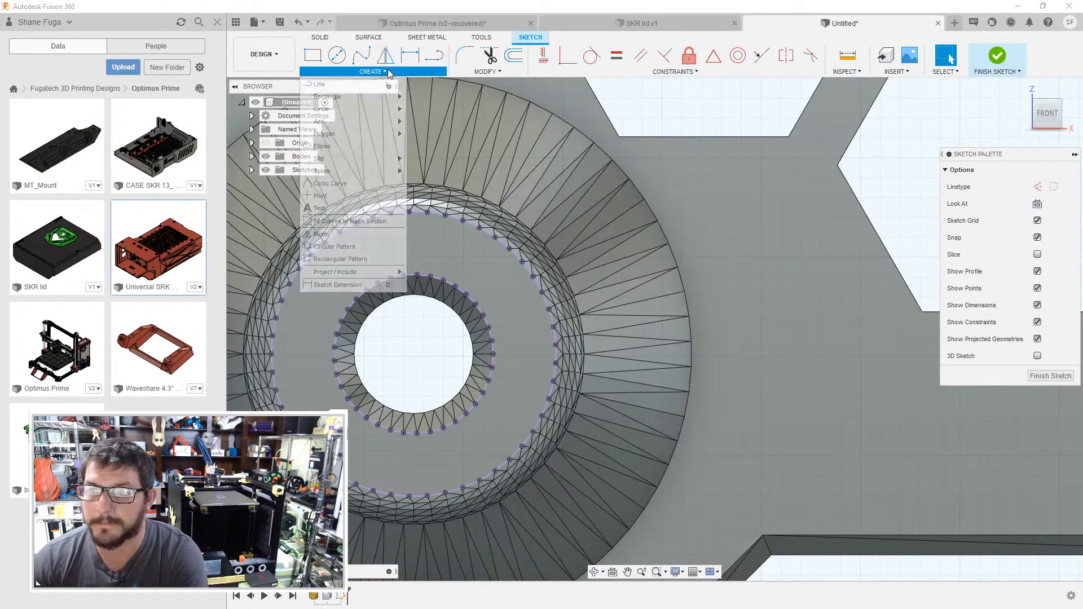
mouse_move(356, 109)
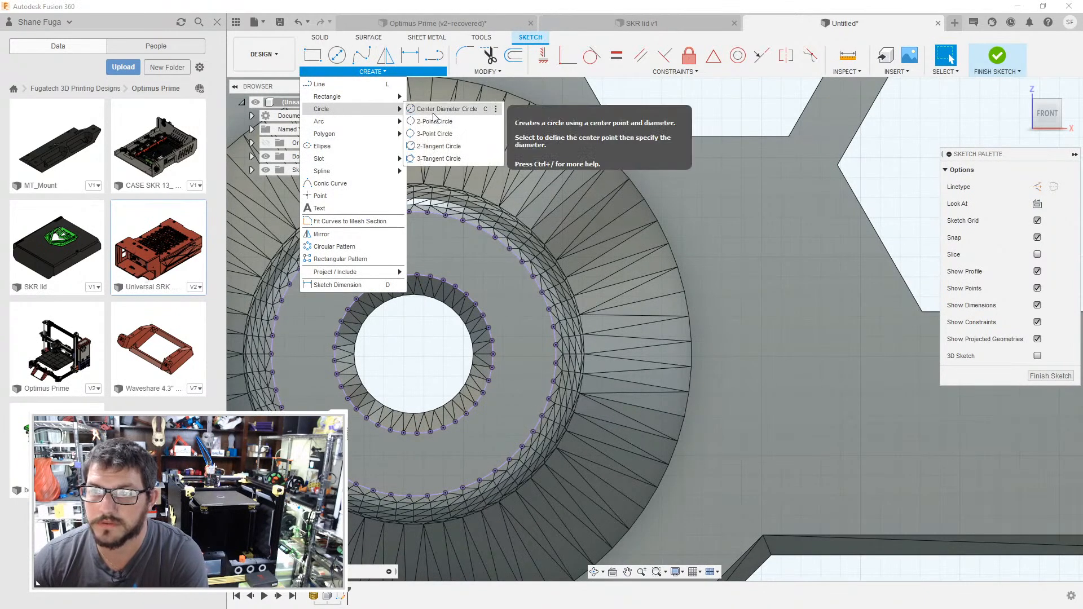
left_click(434, 122)
left_click(405, 276)
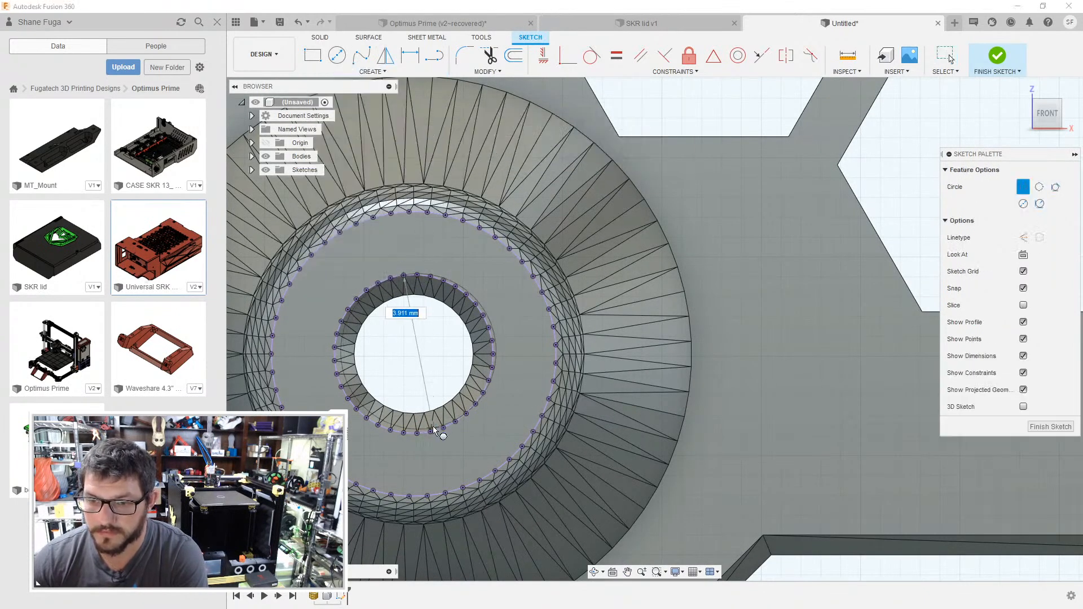
left_click(432, 433)
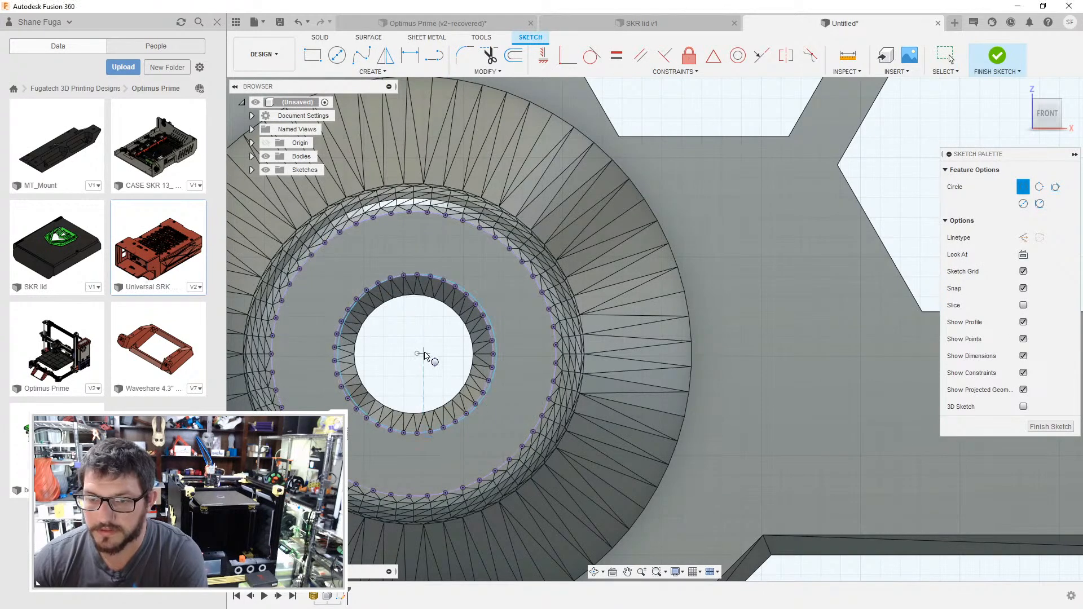
key("d")
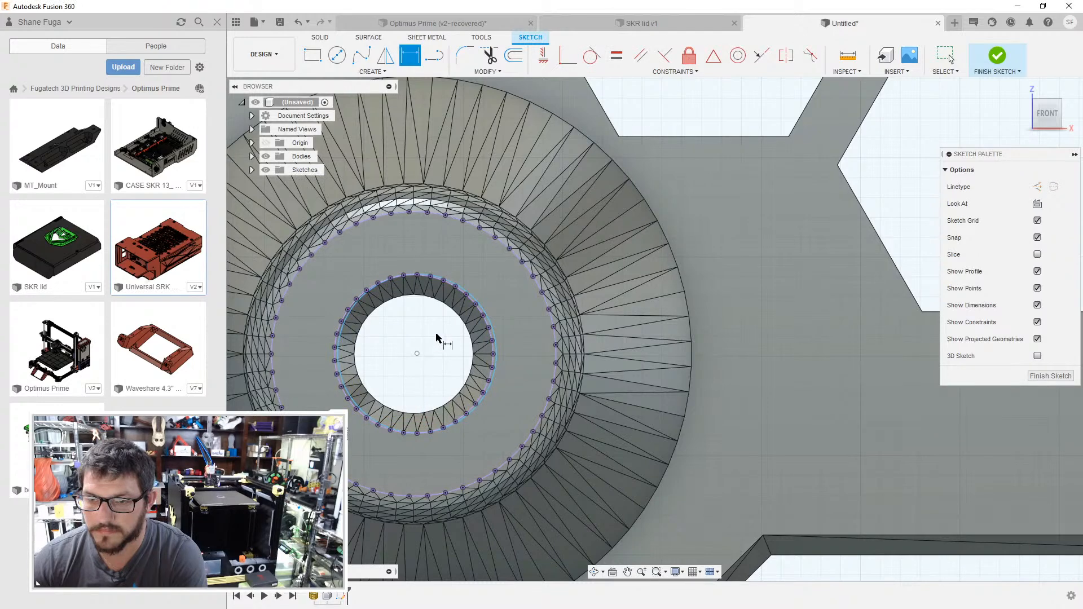
left_click(490, 322)
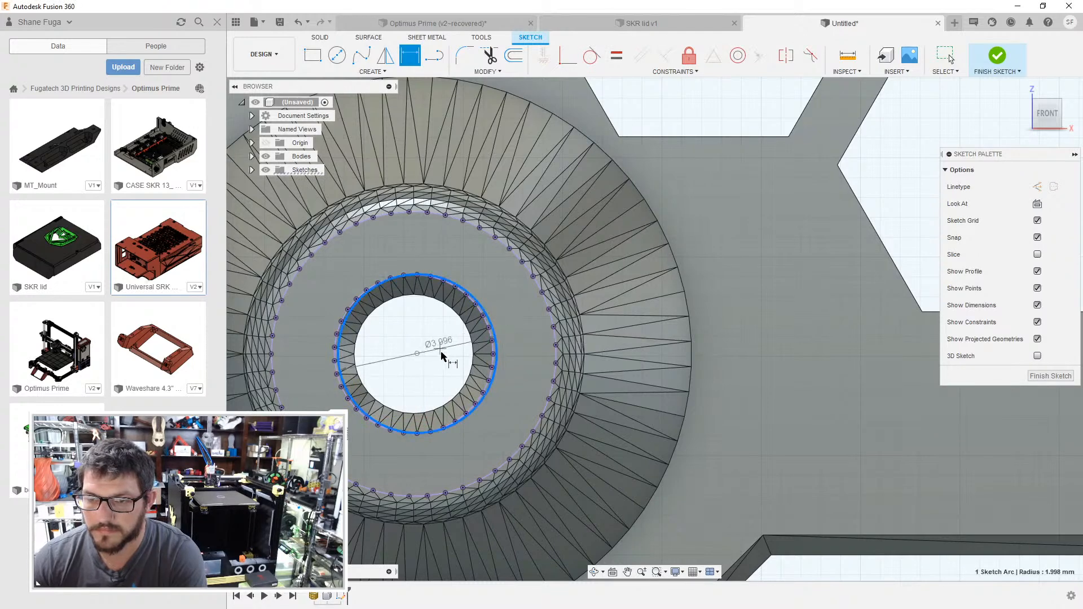
left_click(441, 354)
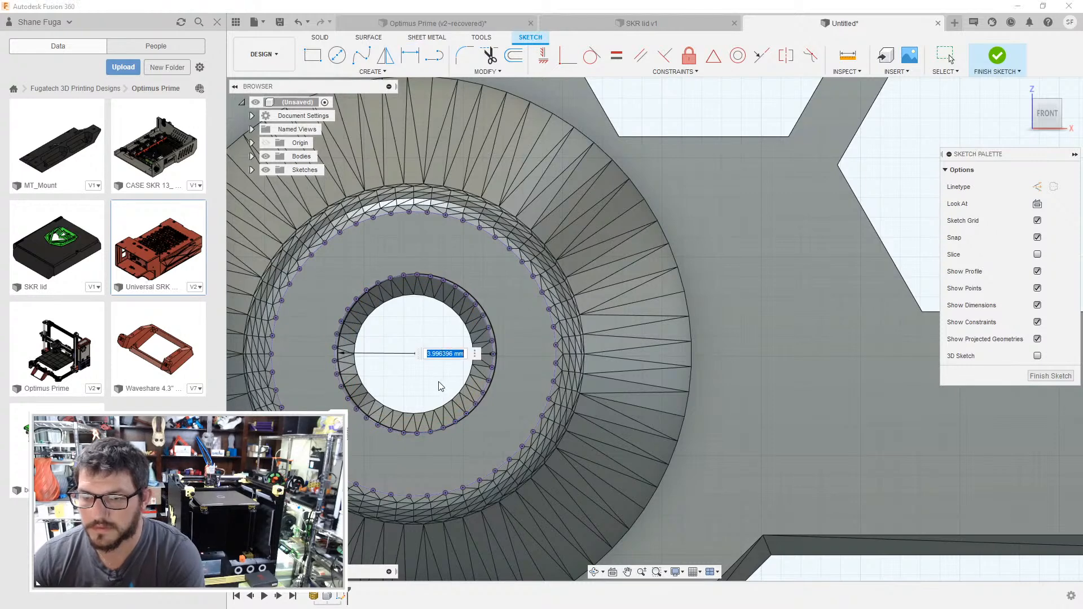
key("Return")
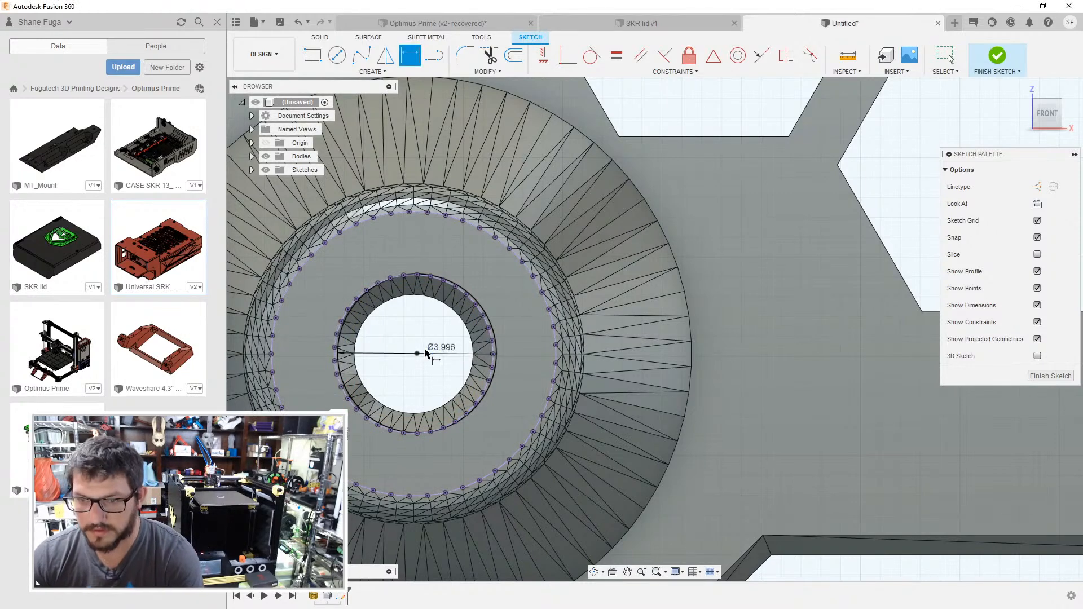
- Draw a circle about 2.8 mm in diameter over the lower-left standoff's through hole, concentric with the dimensioned circle
key("c")
left_click(416, 354)
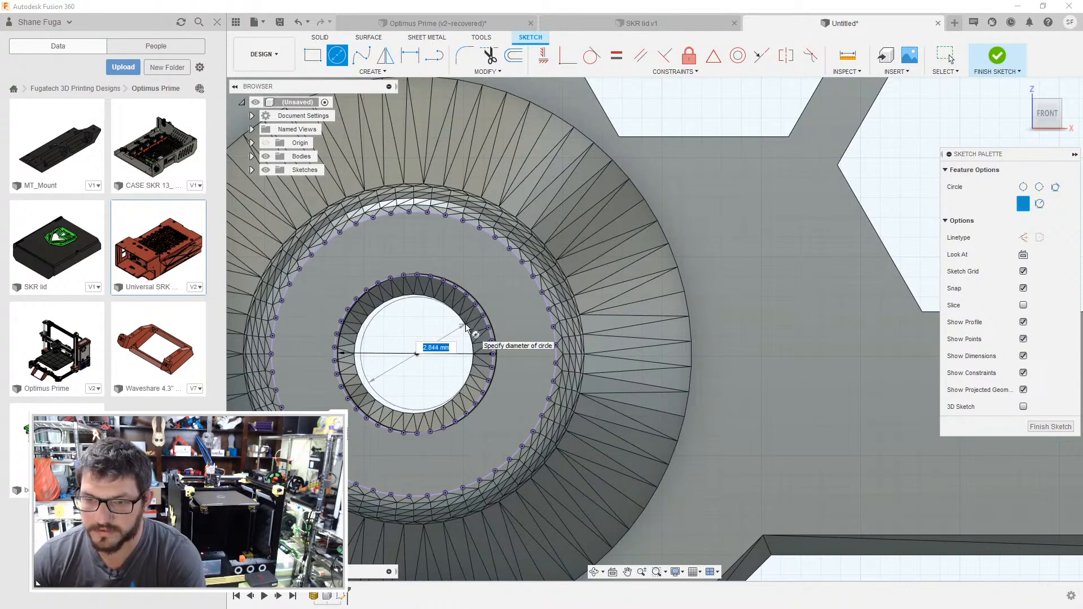
left_click(466, 327)
key("Escape")
- Undo the circles and the diameter dimension drawn at the lower-left standoff
key("ctrl+z")
key("ctrl+z")
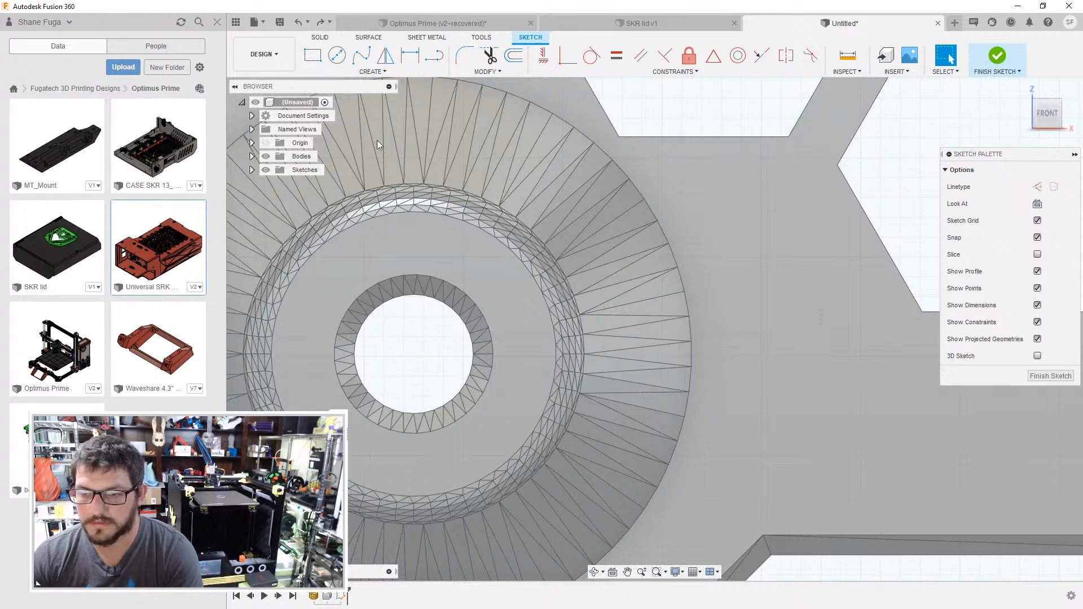
scroll(362, 307, "down", 10)
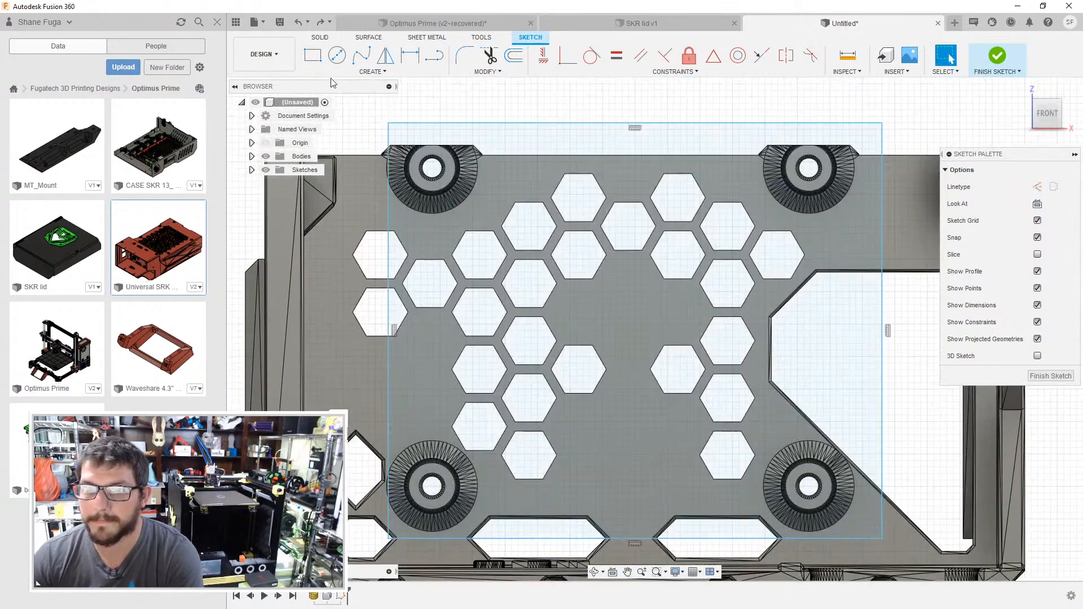
- Draw a two-point circle about 4 mm in diameter across the inner edge of the upper-left standoff's flat ring
scroll(449, 277, "up", 3)
scroll(451, 245, "up", 8)
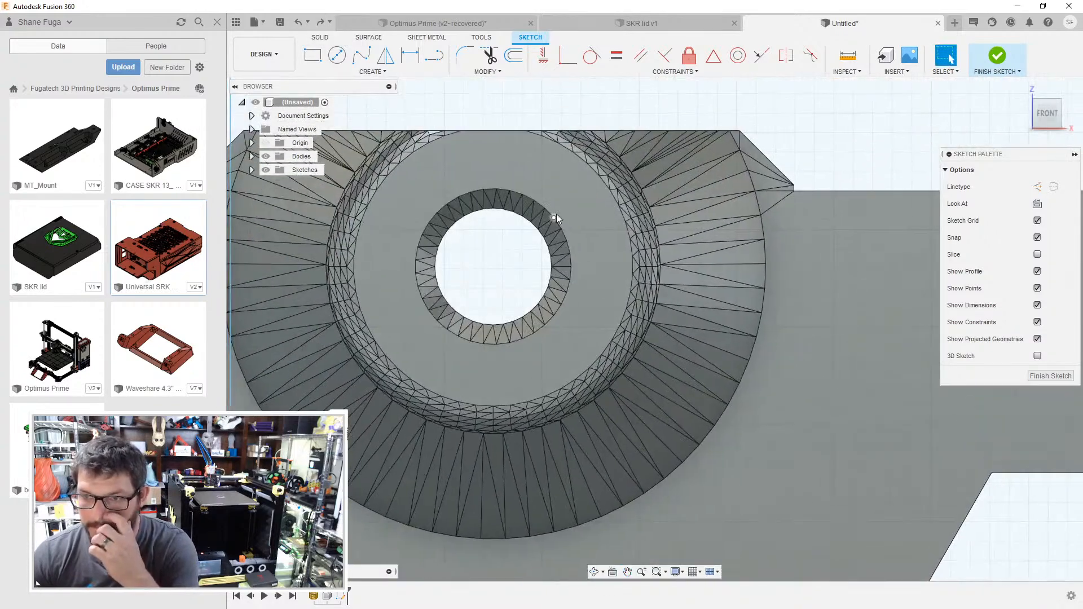
left_click(591, 222)
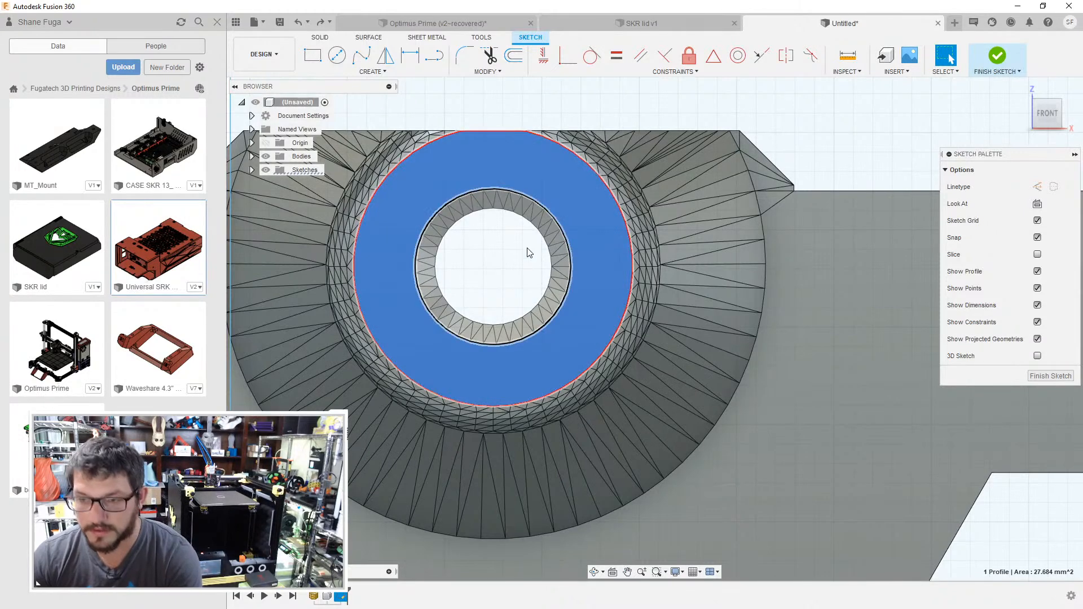
key("c")
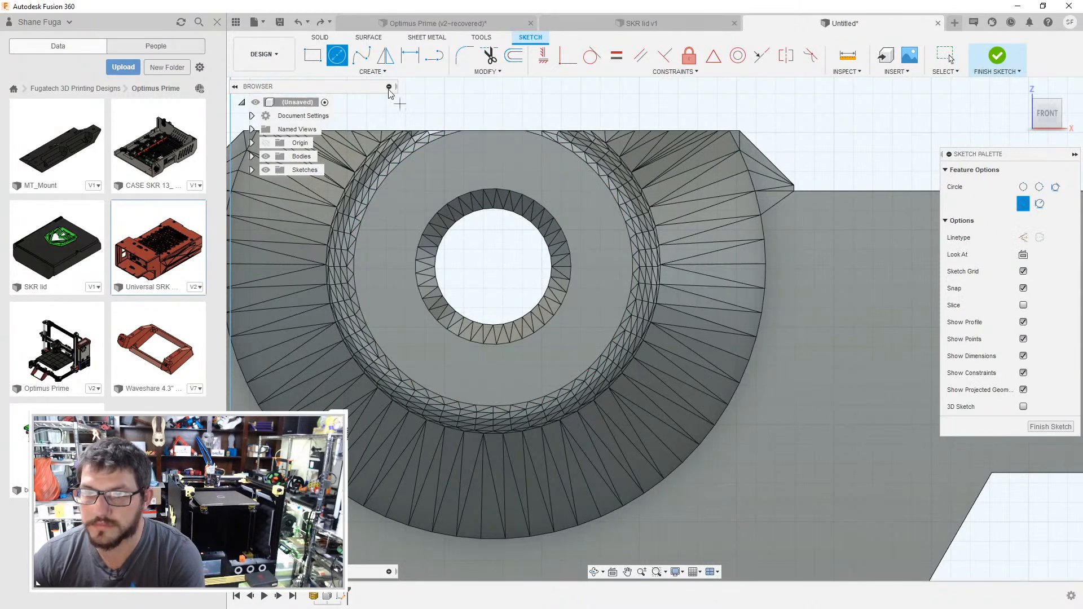
left_click(372, 71)
mouse_move(339, 110)
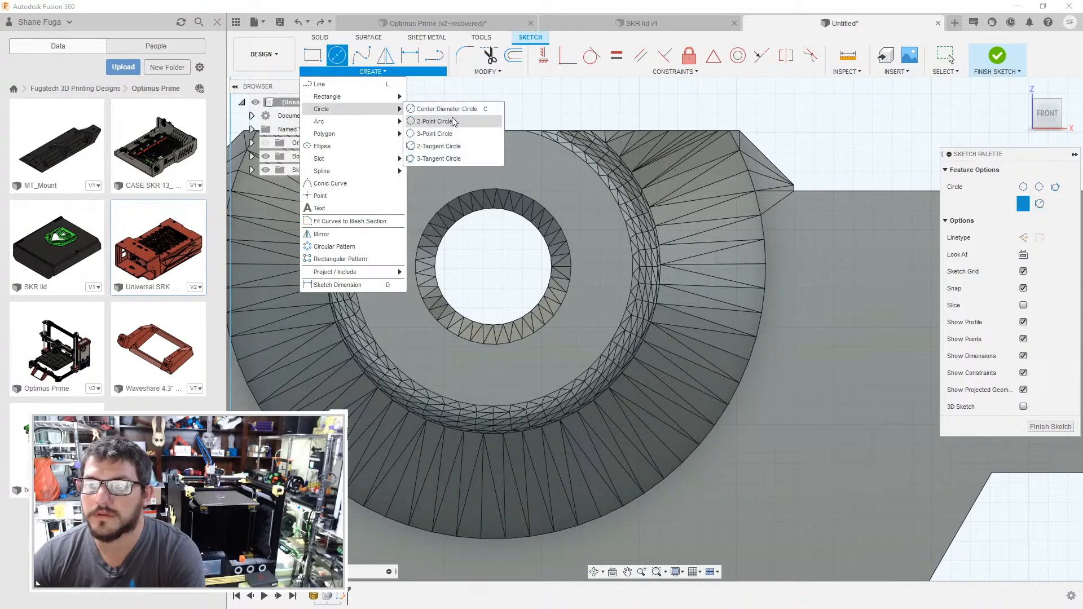
left_click(446, 122)
left_click(484, 191)
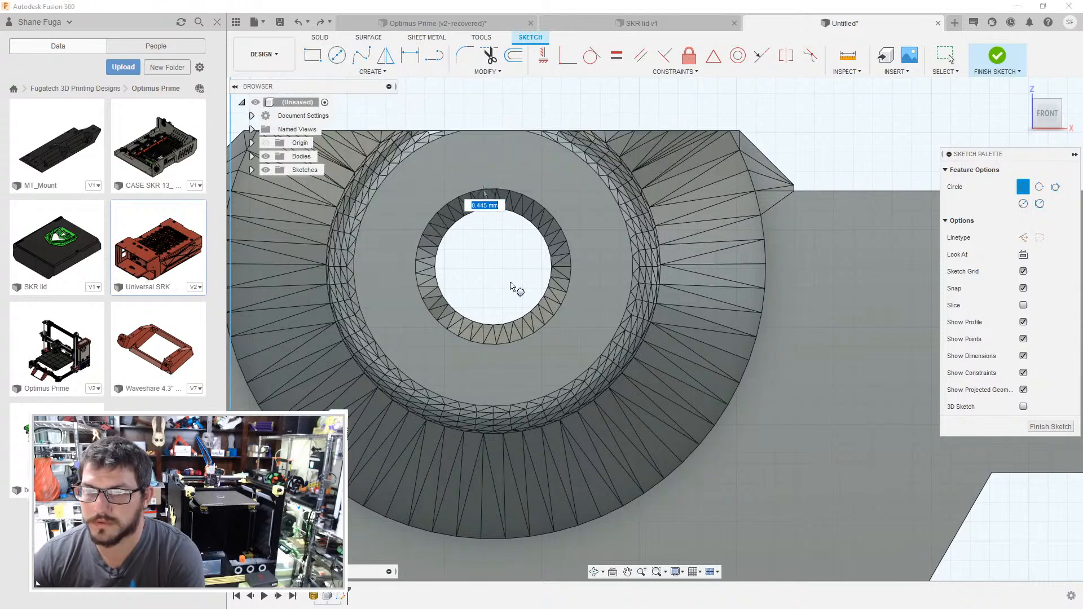
left_click(502, 342)
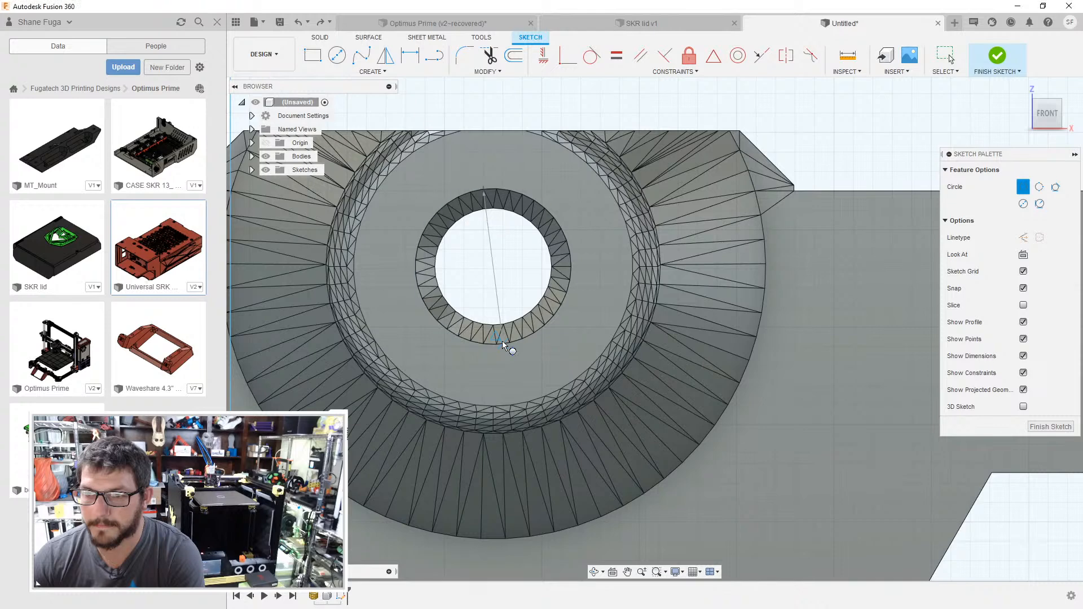
- Add a concentric 3 mm diameter circle over the upper-left standoff's through hole
key("c")
left_click(493, 267)
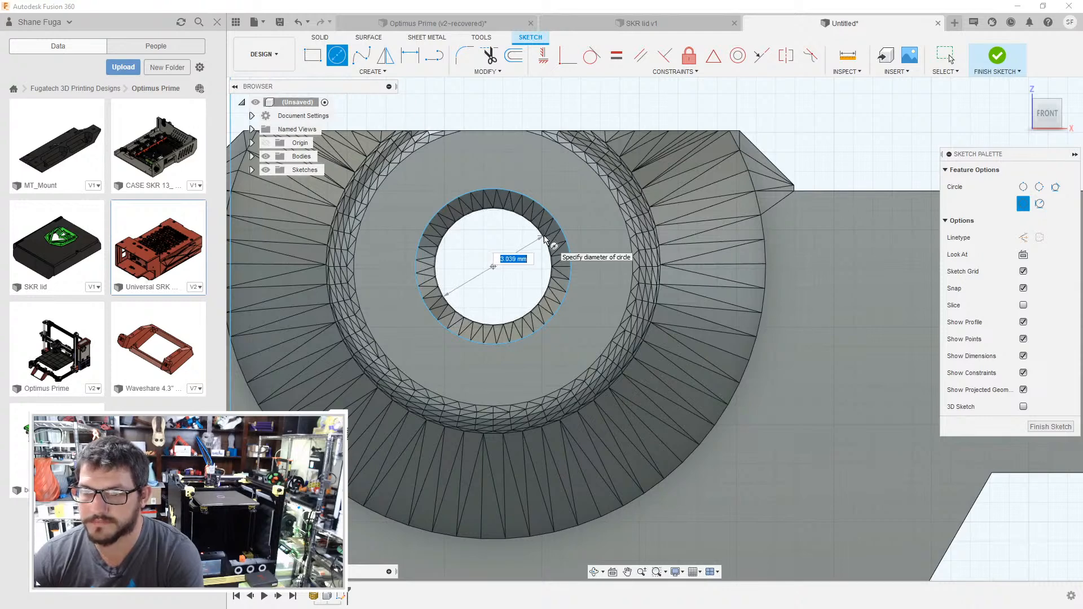
left_click(544, 241)
key("Escape")
- Draw a two-point circle about 4 mm in diameter across the inner edge of the lower-left standoff's flat ring
scroll(544, 241, "down", 5)
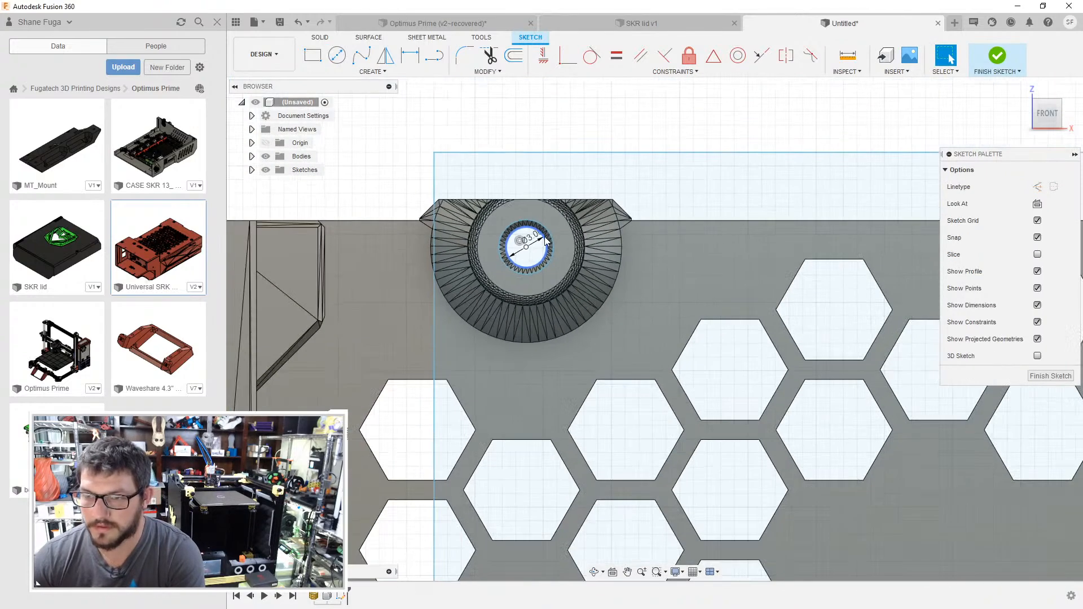
mouse_move(627, 443)
middle_mouse_down()
mouse_move(650, 304)
mouse_move(570, 93)
middle_mouse_up()
middle_click_drag(506, 418, 520, 315)
scroll(492, 335, "up", 7)
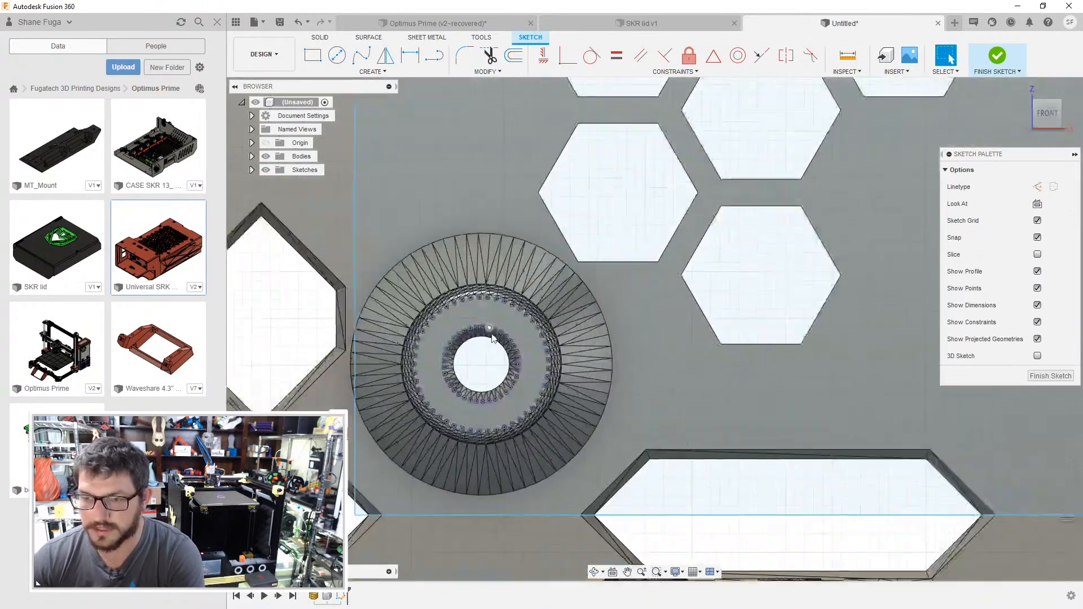
middle_click_drag(476, 370, 511, 294)
left_click(329, 71)
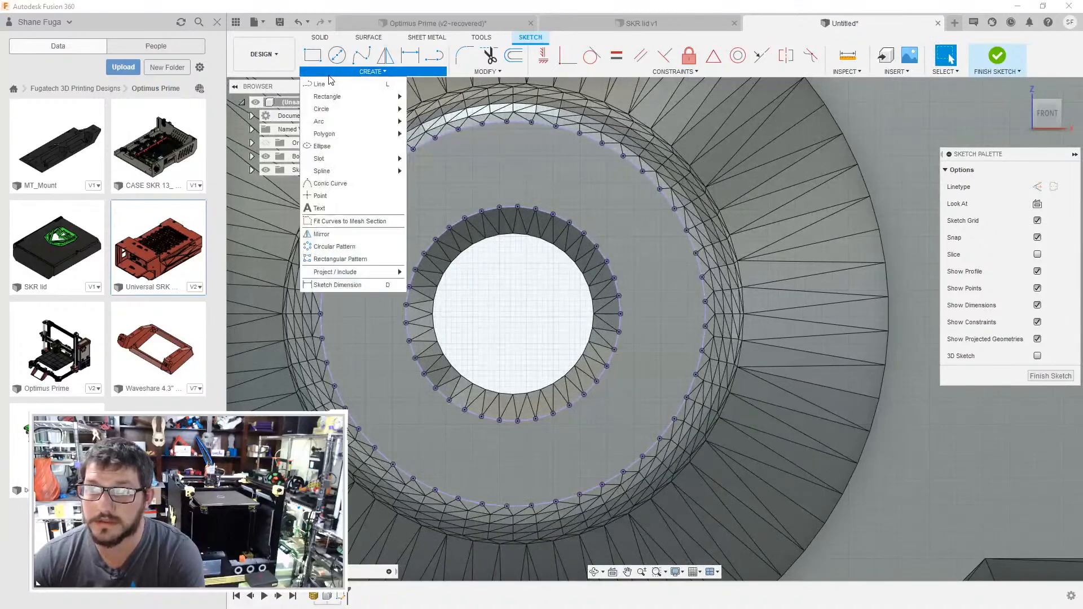
mouse_move(329, 109)
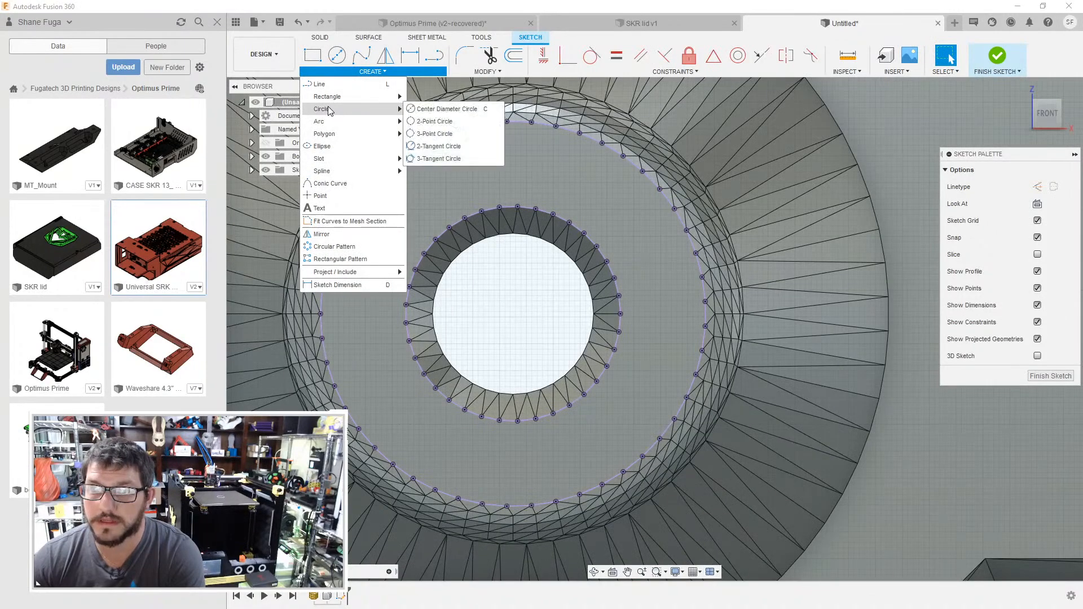
left_click(434, 111)
left_click(499, 208)
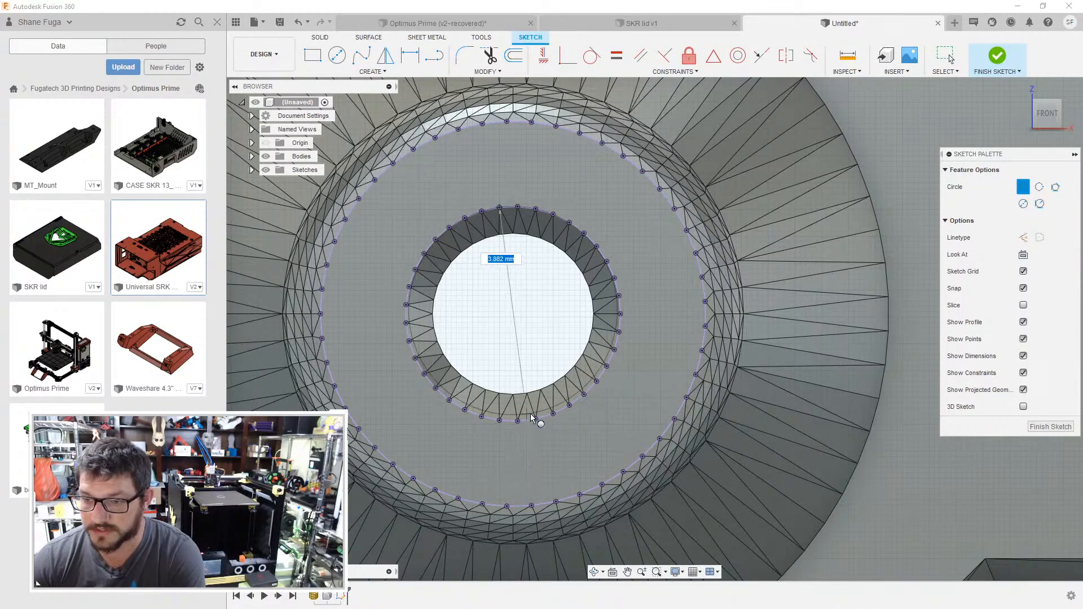
left_click(529, 418)
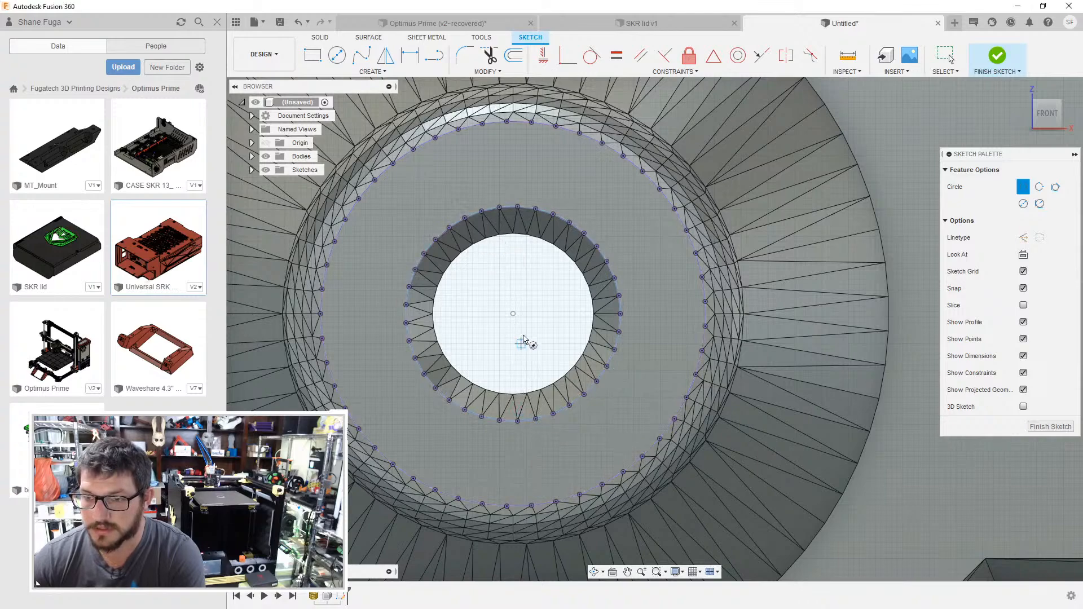
- Add a concentric 3 mm diameter circle over the lower-left standoff's through hole
key("c")
left_click(514, 314)
type("3")
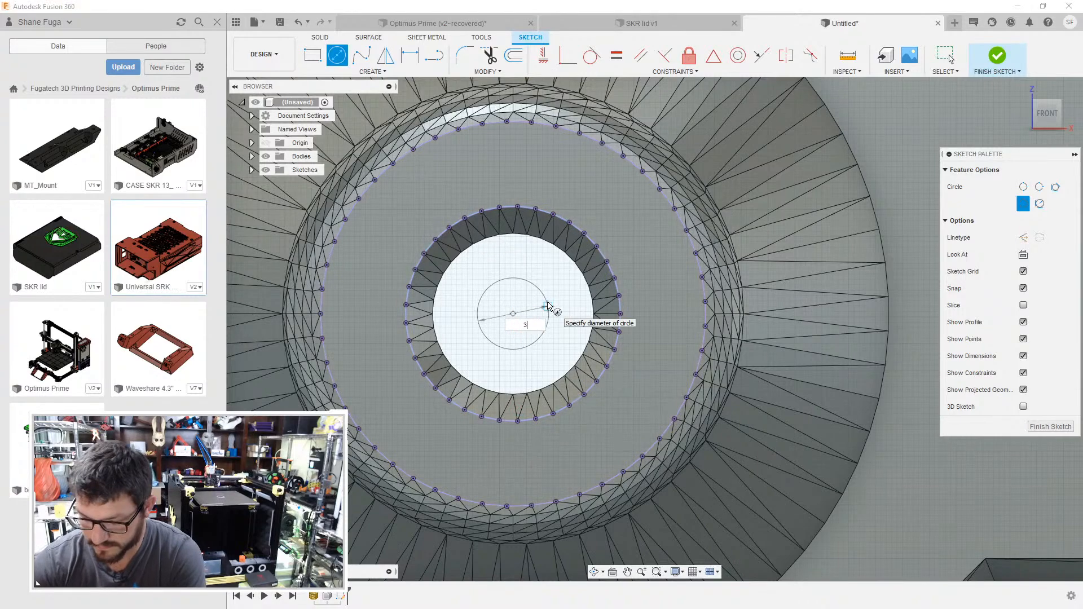
key("Return")
- Draw a two-point circle across the inner edge of the lower-right standoff's flat ring
scroll(659, 296, "down", 5)
middle_click_drag(773, 316, 237, 344)
middle_click_drag(1015, 395, 302, 299)
scroll(573, 290, "up", 6)
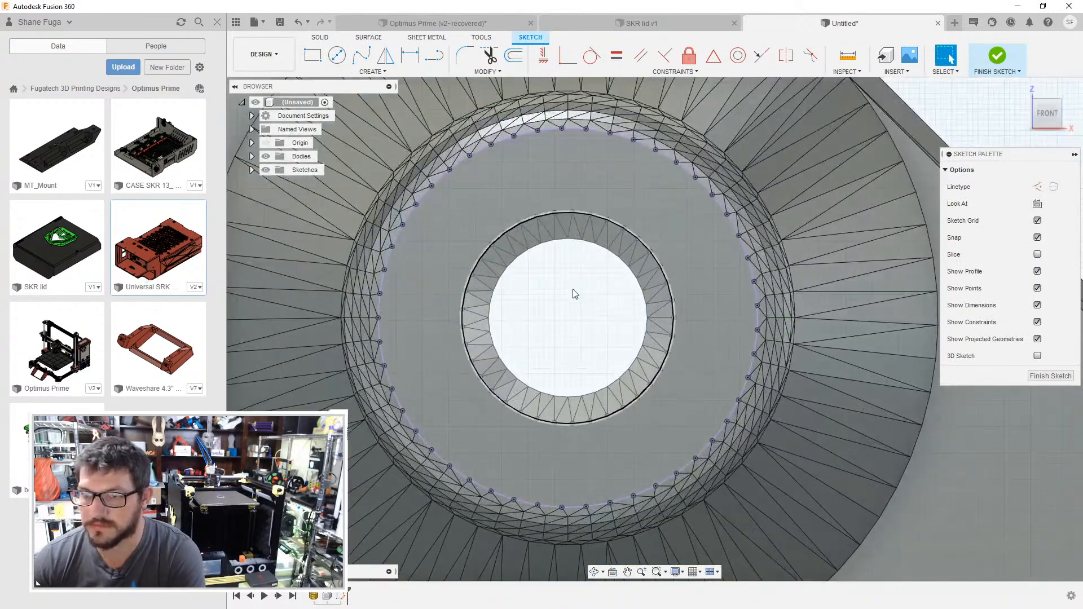
key("c")
key("Escape")
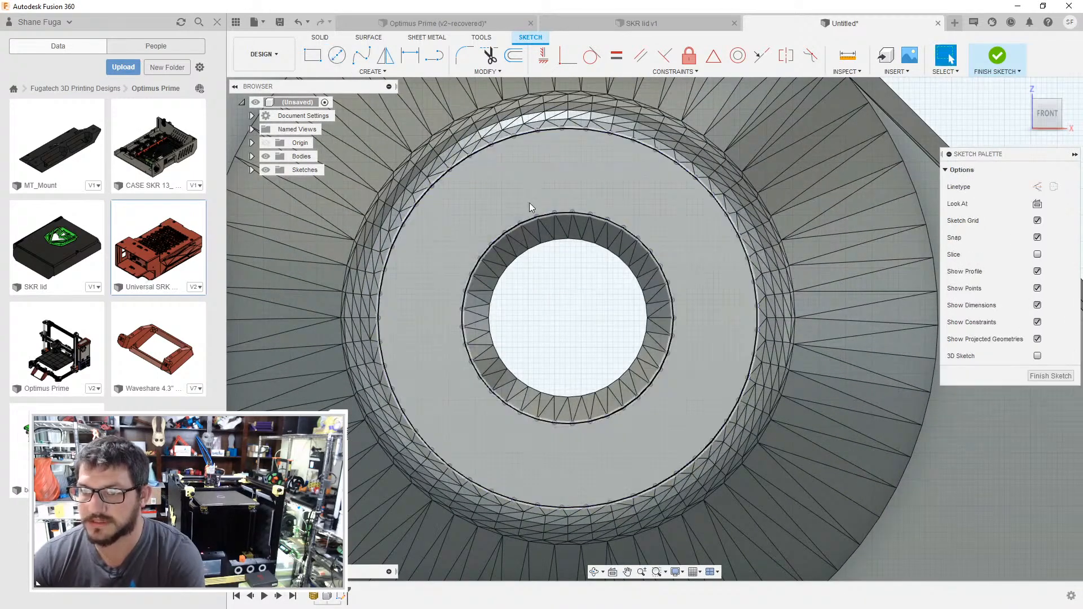
left_click(528, 194)
left_click(333, 72)
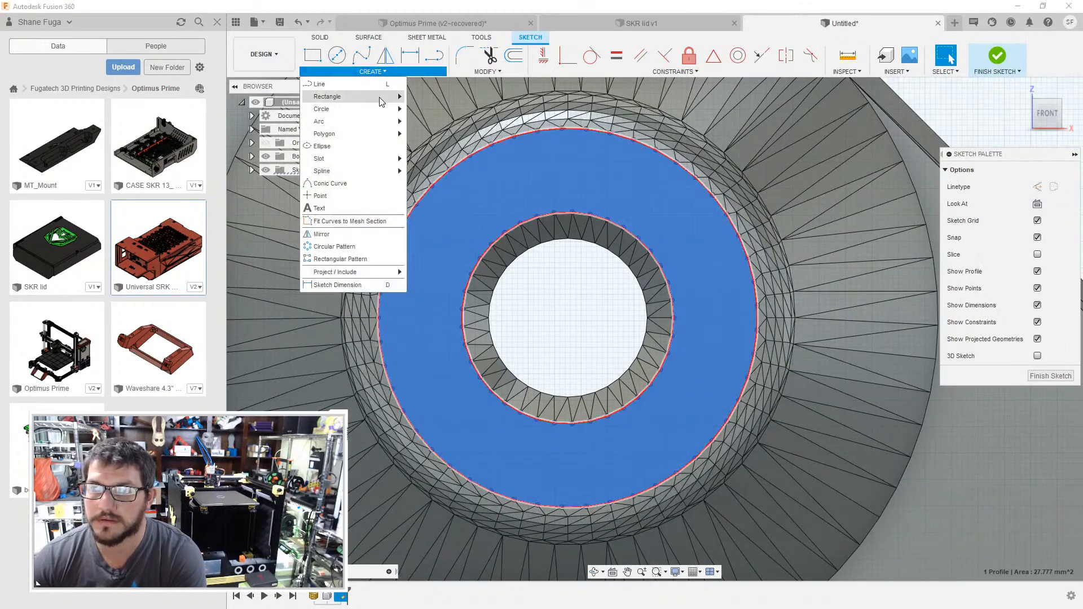
mouse_move(339, 110)
left_click(436, 121)
left_click(555, 213)
key("Escape")
- Add a concentric 3 mm diameter circle over the lower-right standoff's through hole
key("c")
left_click(567, 318)
type("3")
key("Return")
key("Escape")
- Draw a two-point circle about 4 mm in diameter across the inner edge of the upper-right standoff's flat ring
scroll(599, 315, "down", 5)
middle_click_drag(603, 331, 581, 541)
mouse_move(643, 96)
middle_mouse_down()
mouse_move(622, 346)
mouse_move(622, 547)
middle_mouse_up()
middle_click_drag(587, 112, 583, 342)
scroll(583, 342, "down", 2)
scroll(532, 254, "up", 4)
left_click(372, 72)
mouse_move(341, 113)
left_click(446, 122)
left_click(568, 417)
scroll(584, 489, "up", 4)
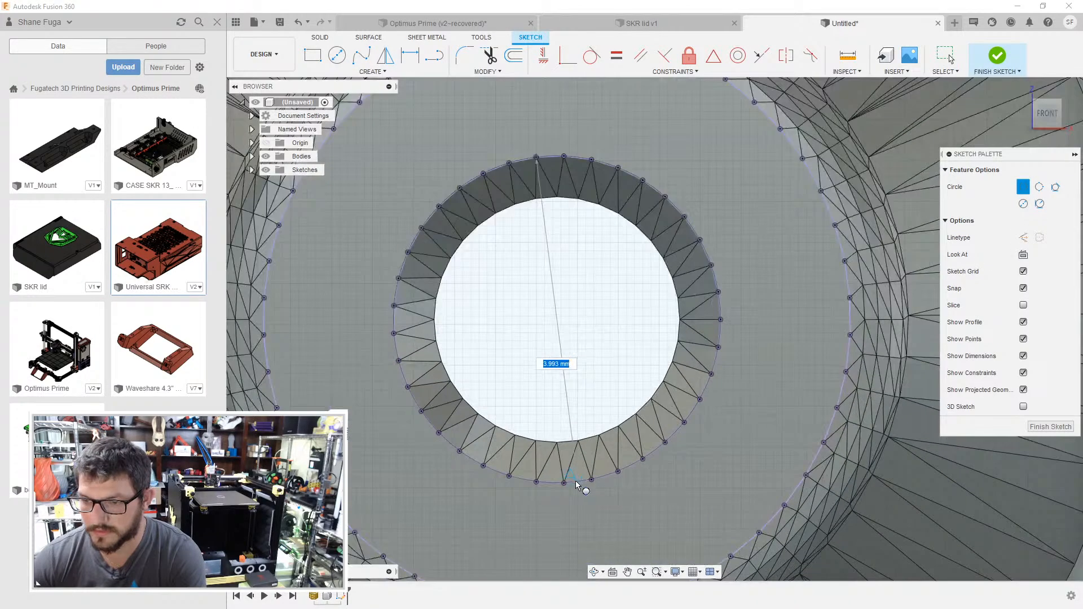
key("Escape")
- Add a concentric 3 mm diameter circle over the upper-right standoff's through hole
key("c")
left_click(557, 319)
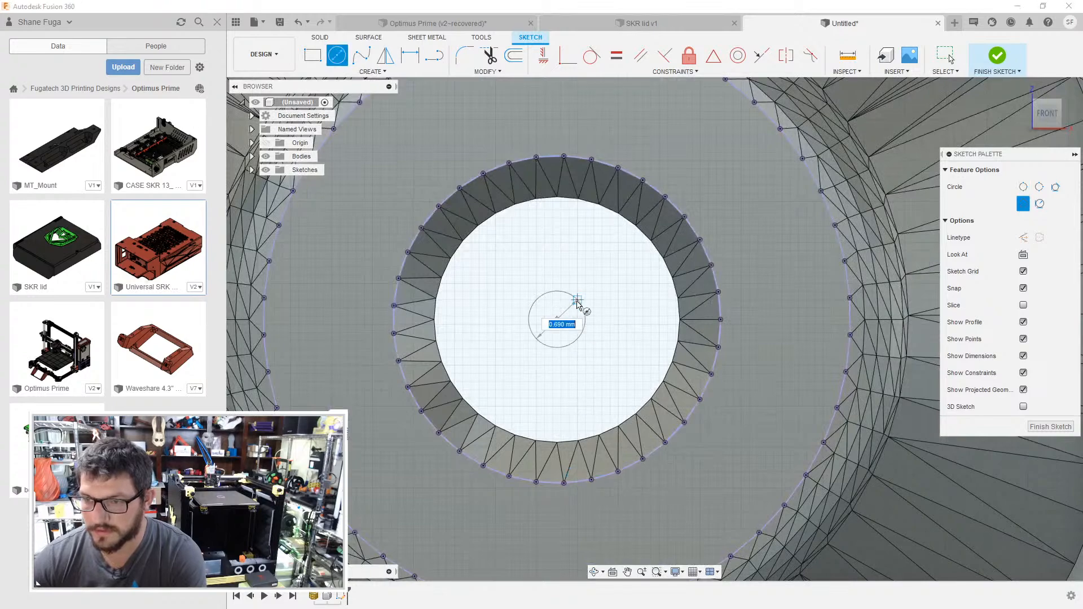
type("3")
key("Return")
key("Escape")
- Draw a horizontal line from the centre of the upper-right standoff's hole to the centre of the upper-left one
scroll(552, 347, "down", 5)
key("p")
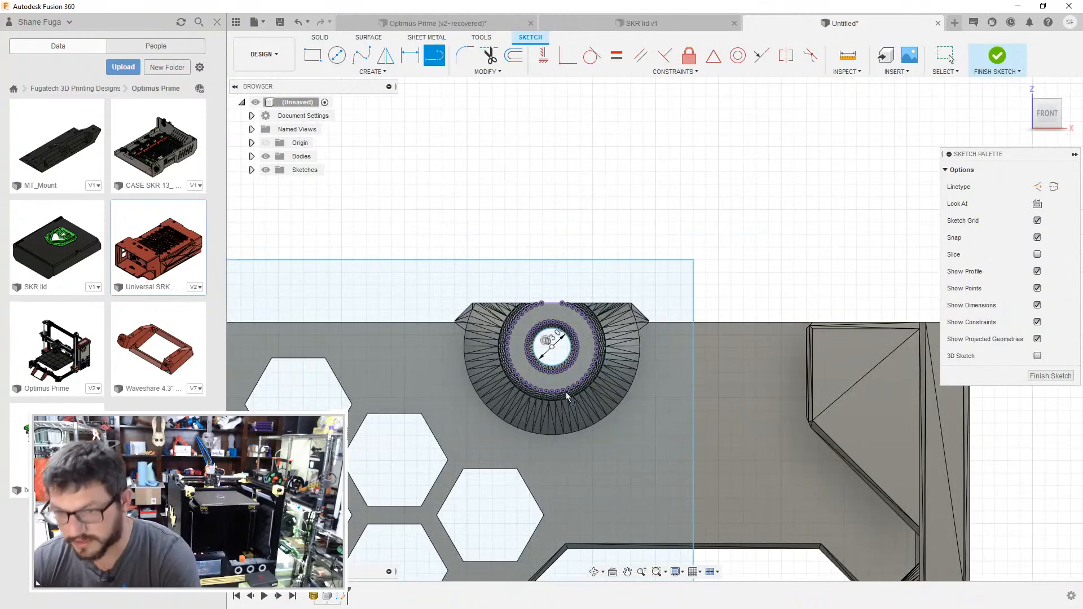
left_click(551, 347)
middle_click_drag(231, 379, 829, 345)
scroll(513, 319, "up", 2)
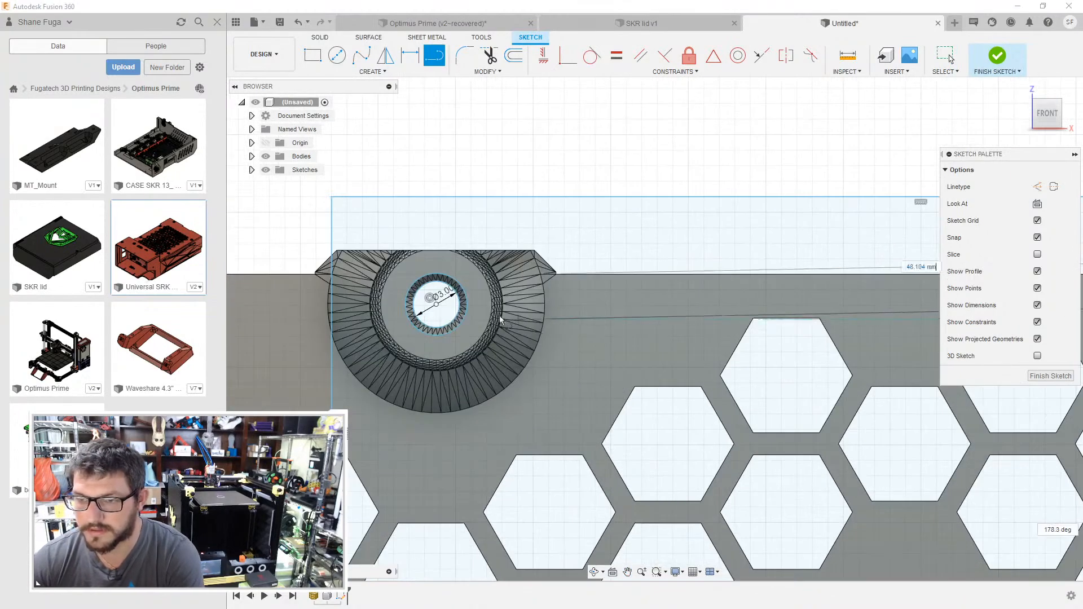
key("Return")
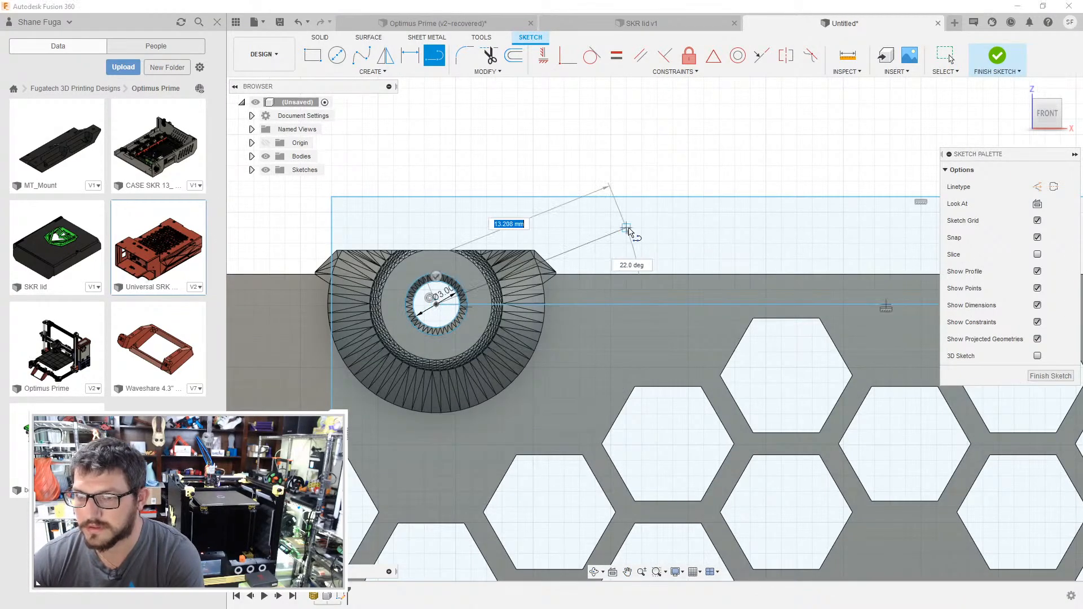
key("Escape")
- Dimension the horizontal line joining the two upper standoff hole centres
middle_click_drag(626, 235, 603, 239)
scroll(349, 264, "down", 2)
left_click(618, 294)
key("d")
left_click(617, 294)
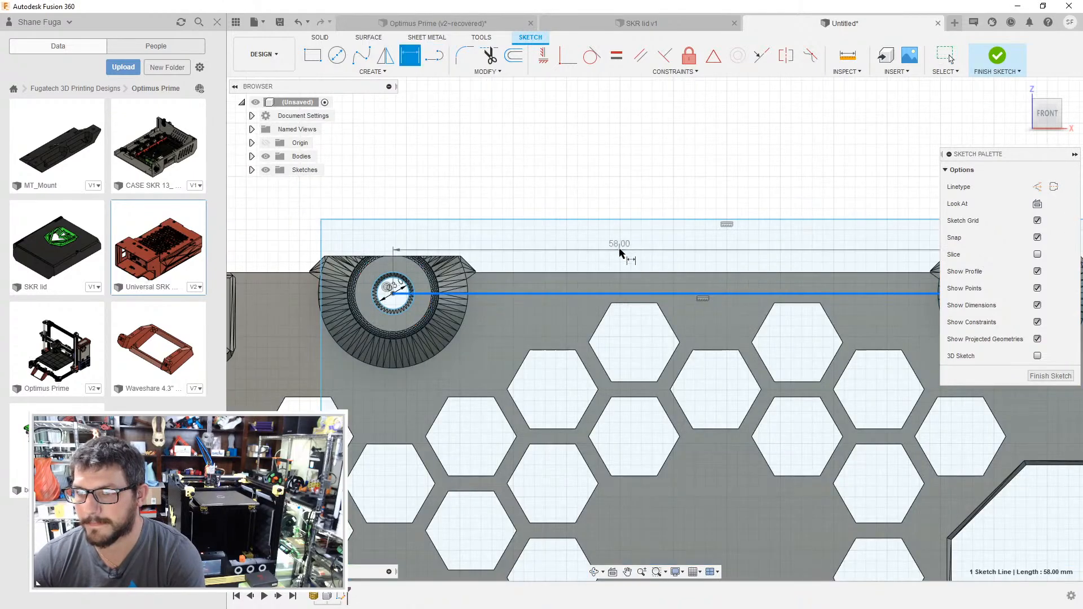
left_click(666, 294)
scroll(666, 308, "down", 3)
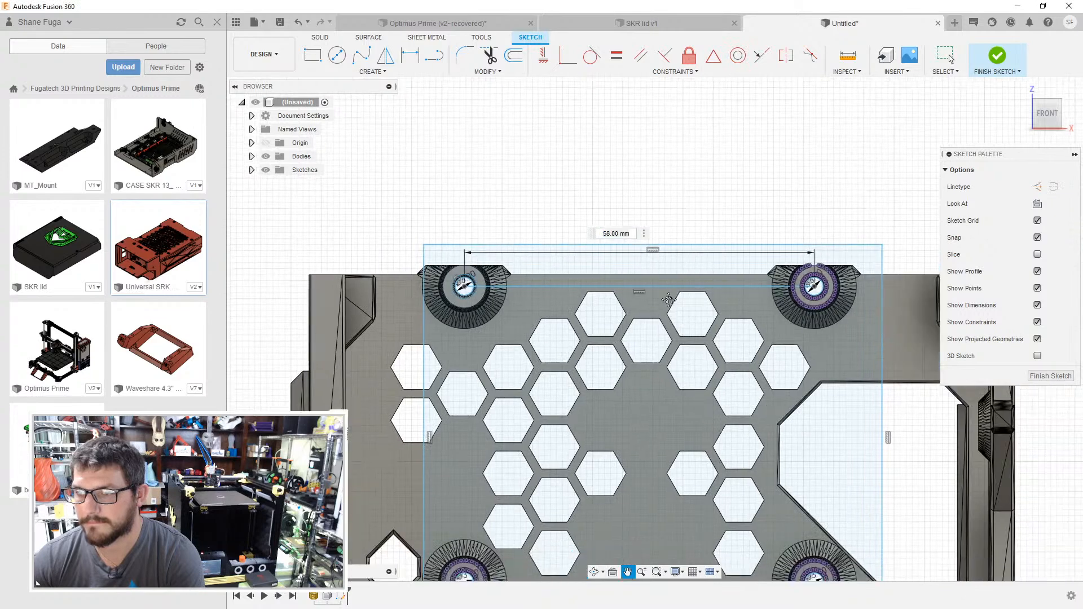
key("Return")
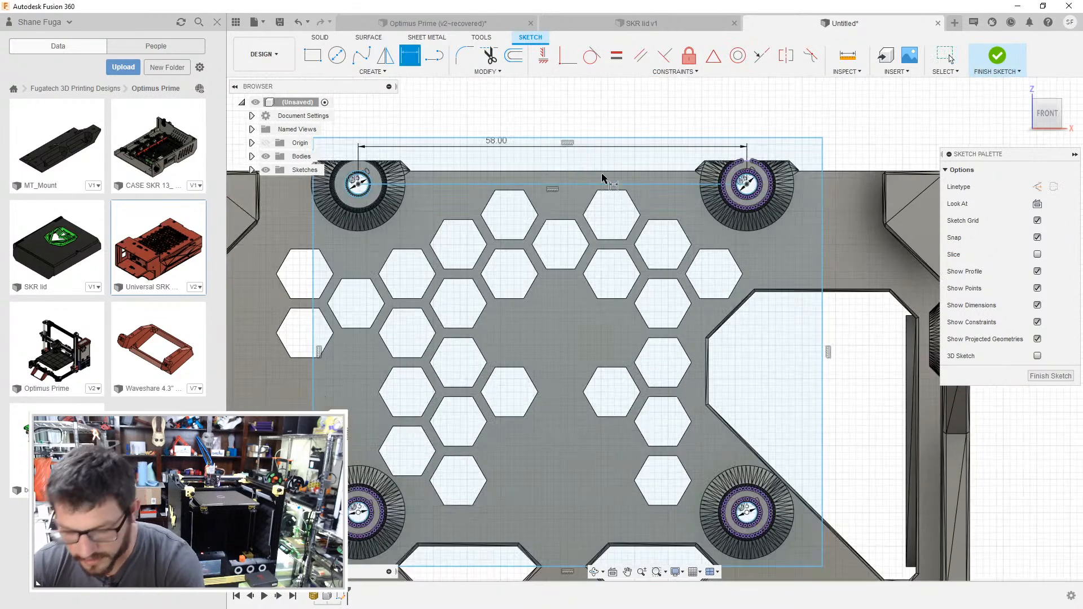
- Draw a vertical line from the upper-right to the lower-right standoff hole centre and dimension its length
key("l")
left_click(748, 185)
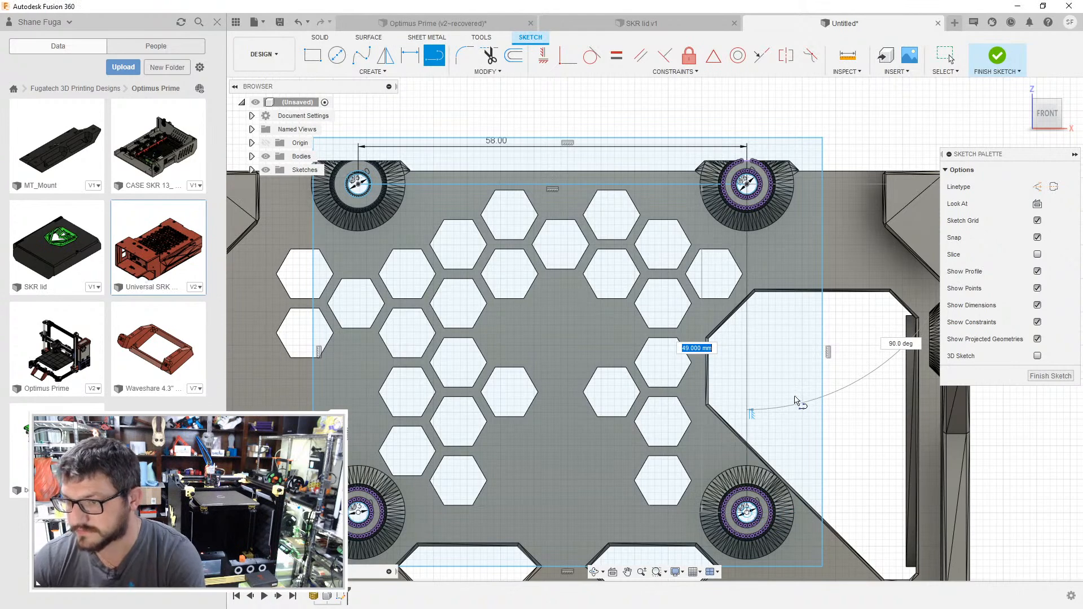
left_click(748, 512)
key("Escape")
key("d")
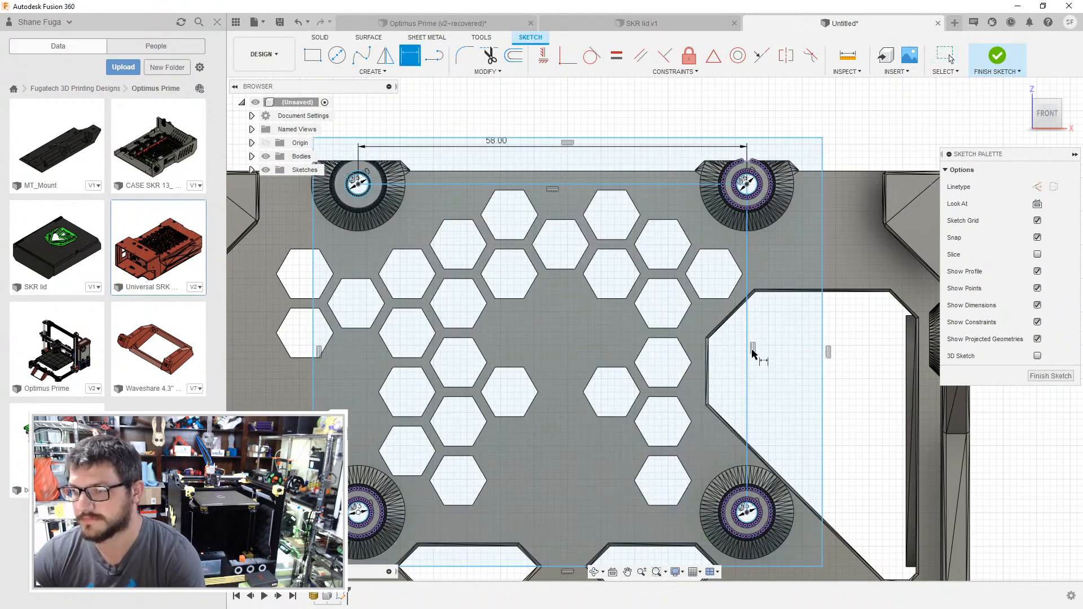
left_click(748, 350)
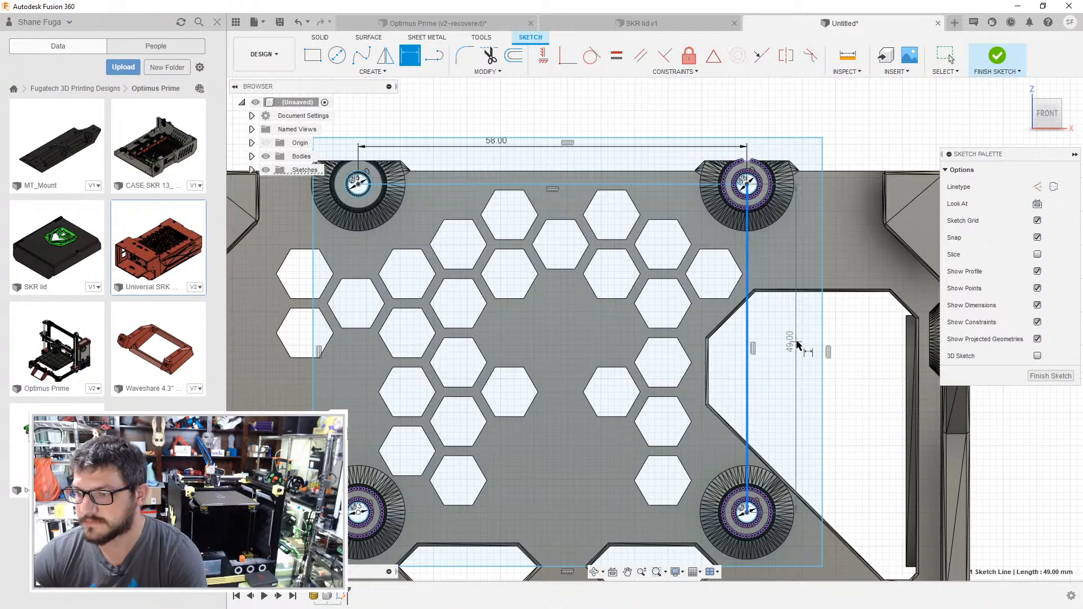
left_click(797, 345)
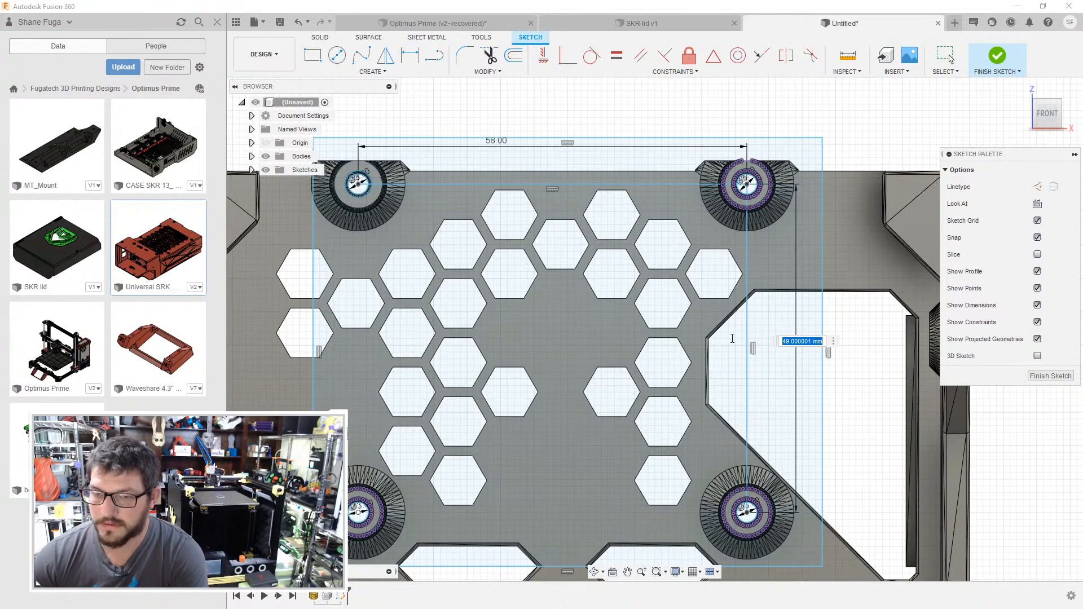
key("Return")
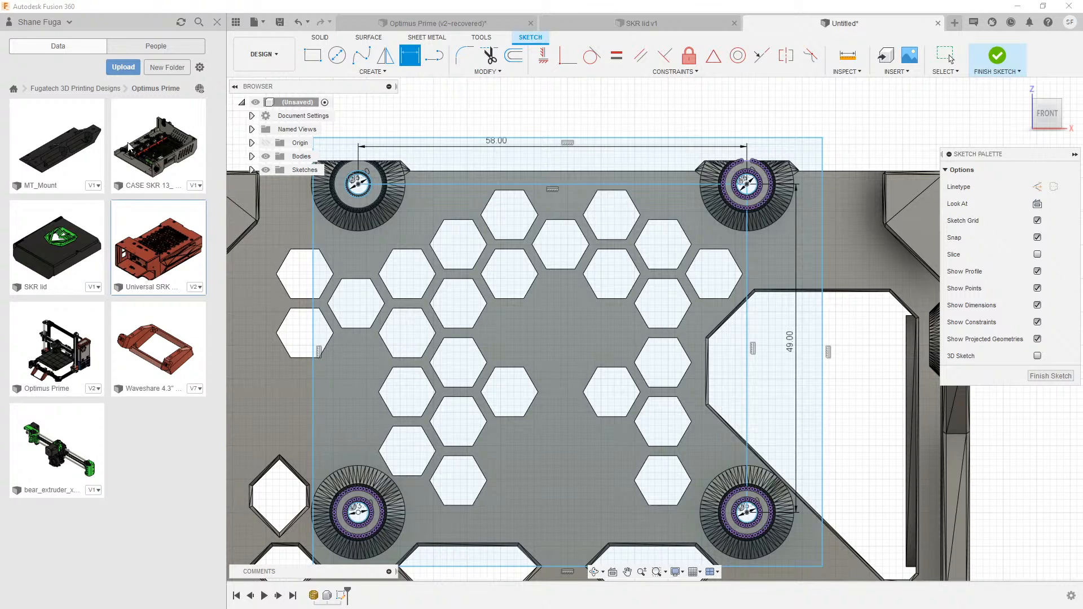
right_click(90, 372)
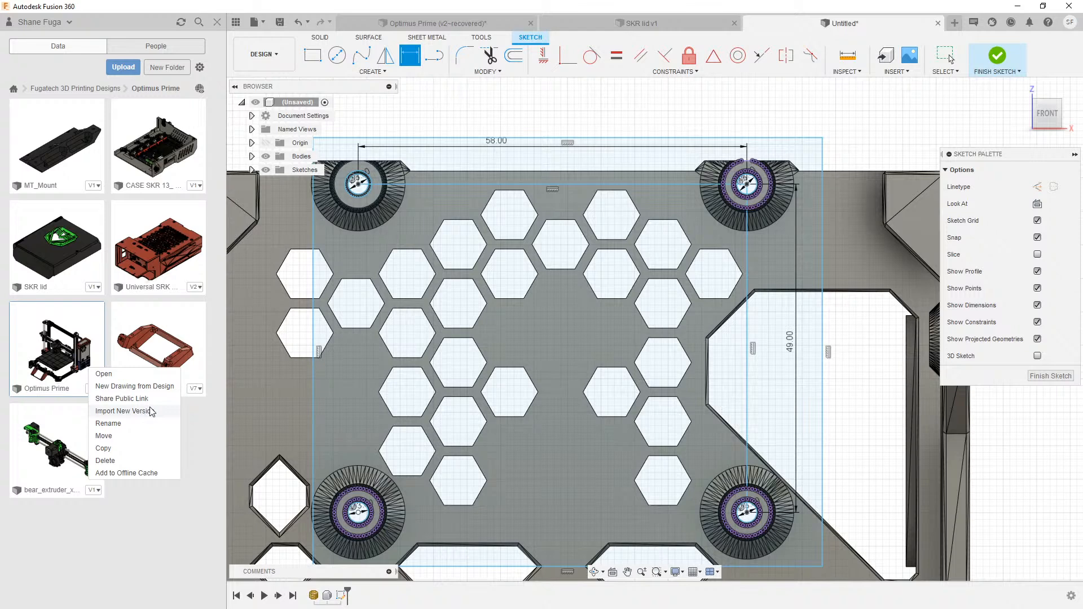
left_click(189, 418)
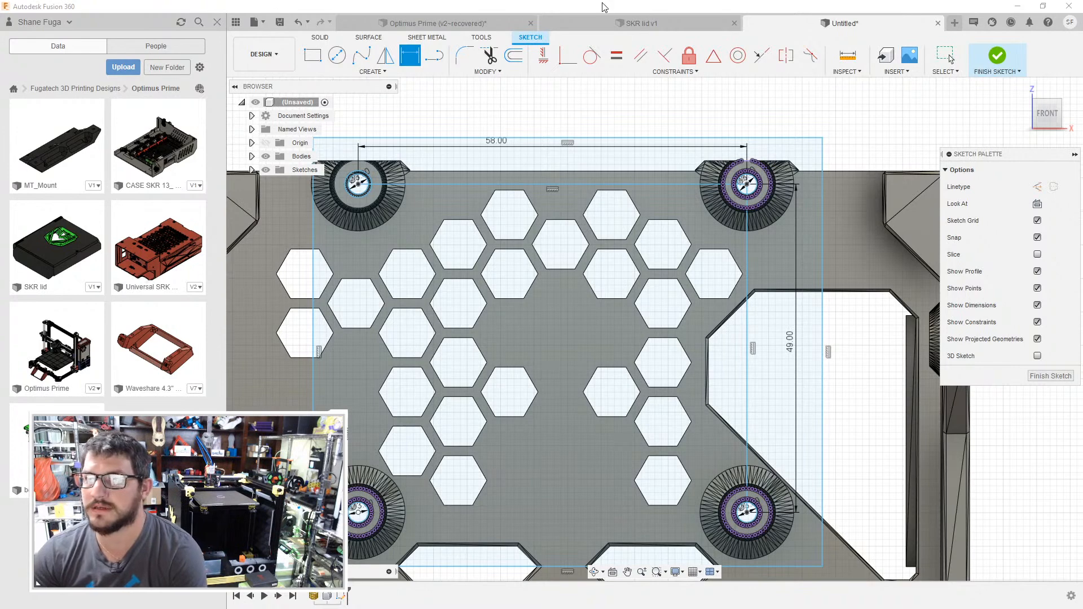
- Switch to the SKR lid design and start a sketch on the lid's large inner face
left_click(601, 25)
left_click(687, 378)
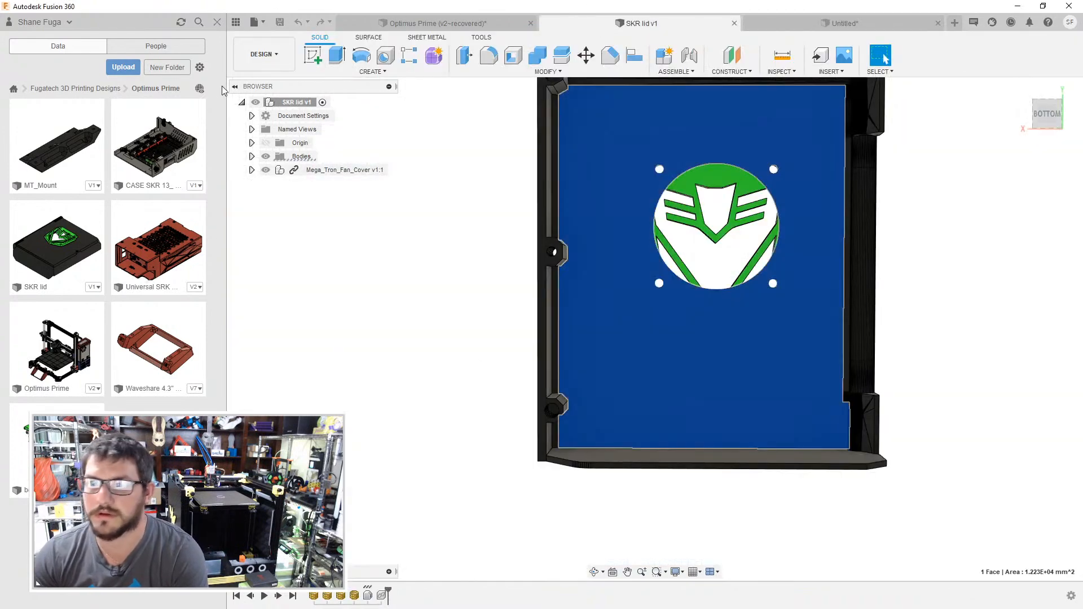
left_click(313, 55)
left_click(685, 305)
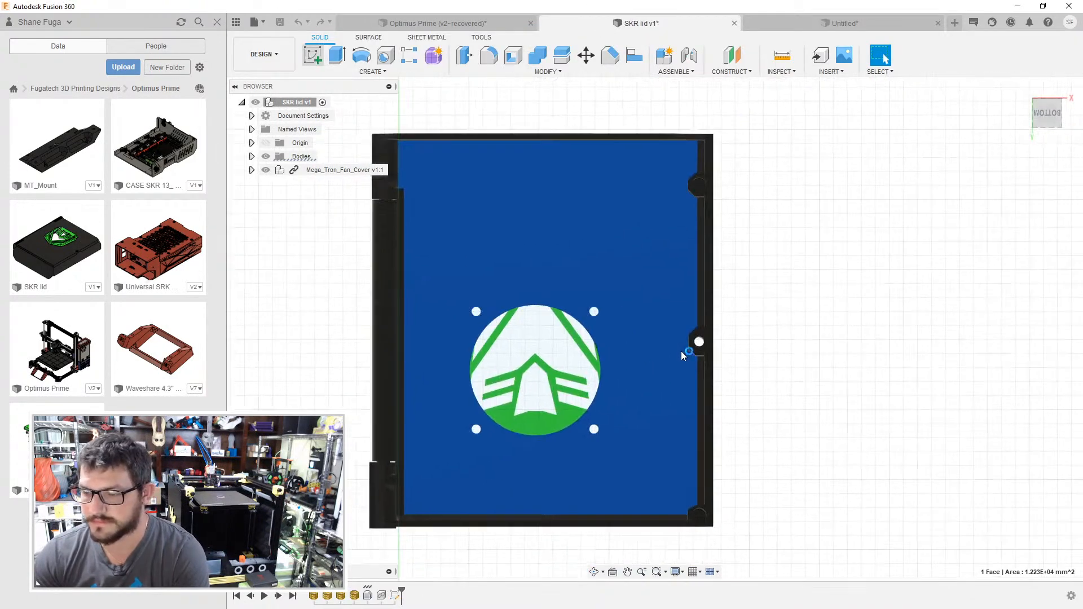
key("c")
left_click(485, 299)
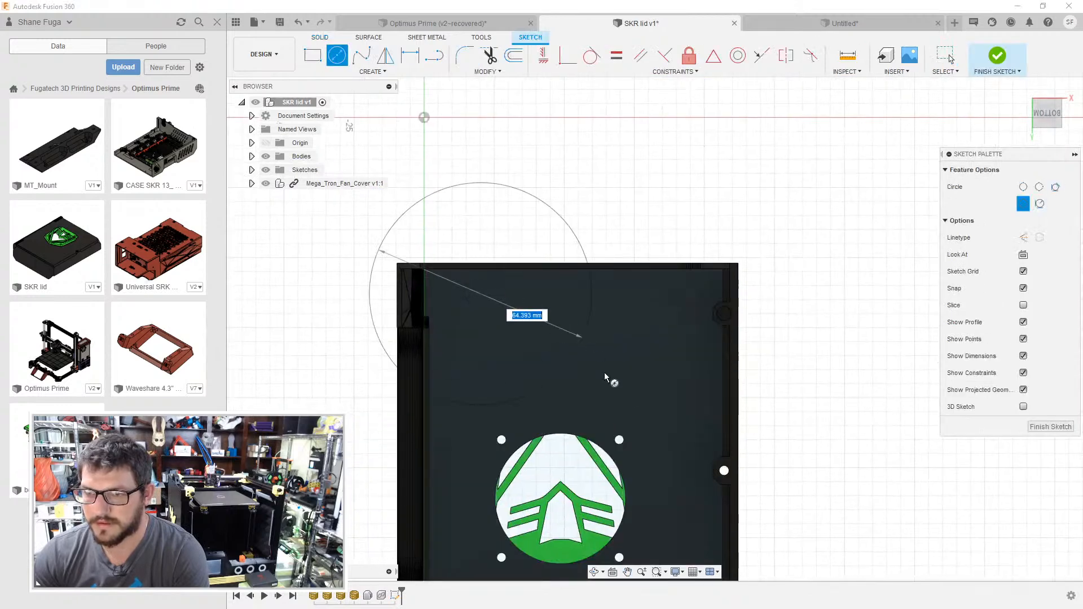
key("Escape")
- Sketch a two-point rectangle 58 mm wide and 49 mm high on the lid's inner face, above the fan opening
key("r")
left_click(478, 305)
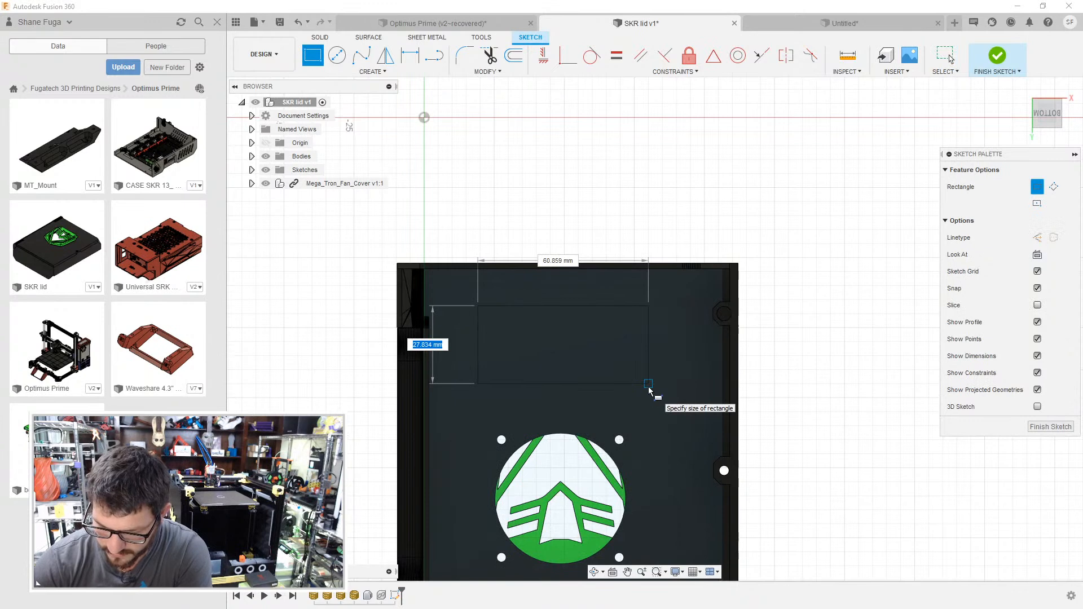
type("49")
key("Tab")
type("58")
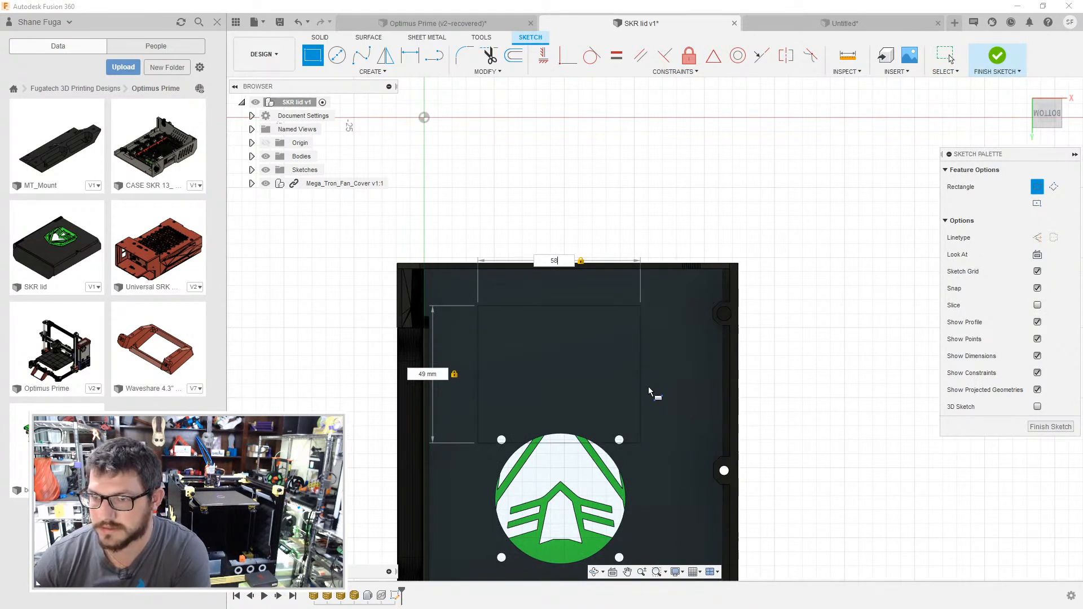
key("Return")
- Move the rectangle towards the lid's upper edge so it clears the fan opening and its screw holes
scroll(621, 344, "up", 3)
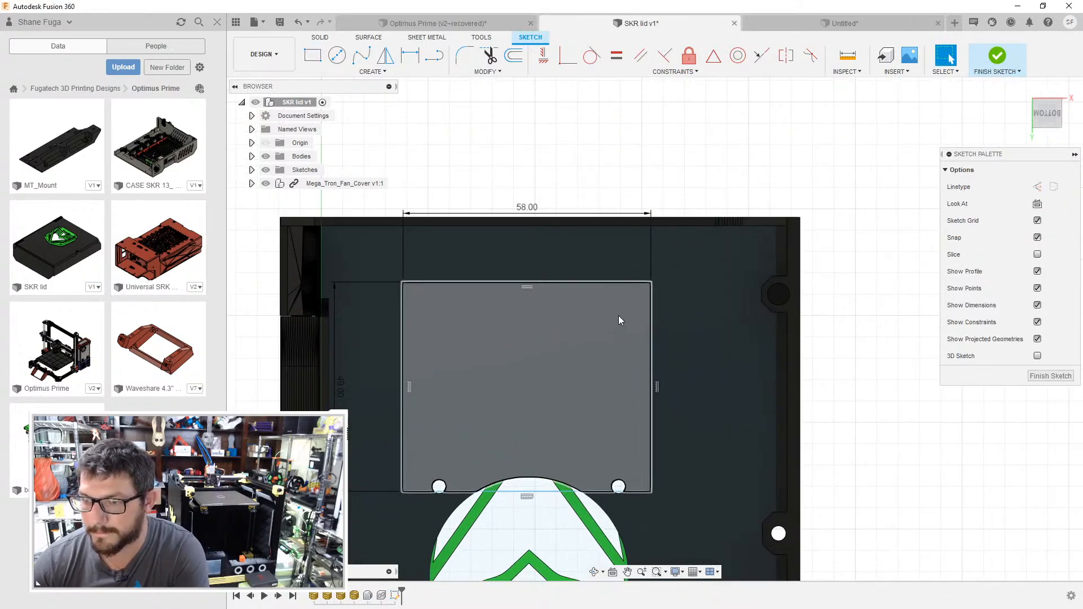
mouse_move(577, 279)
left_mouse_down()
mouse_move(632, 256)
mouse_move(617, 244)
mouse_move(666, 243)
mouse_move(652, 255)
left_mouse_up()
scroll(652, 255, "down", 3)
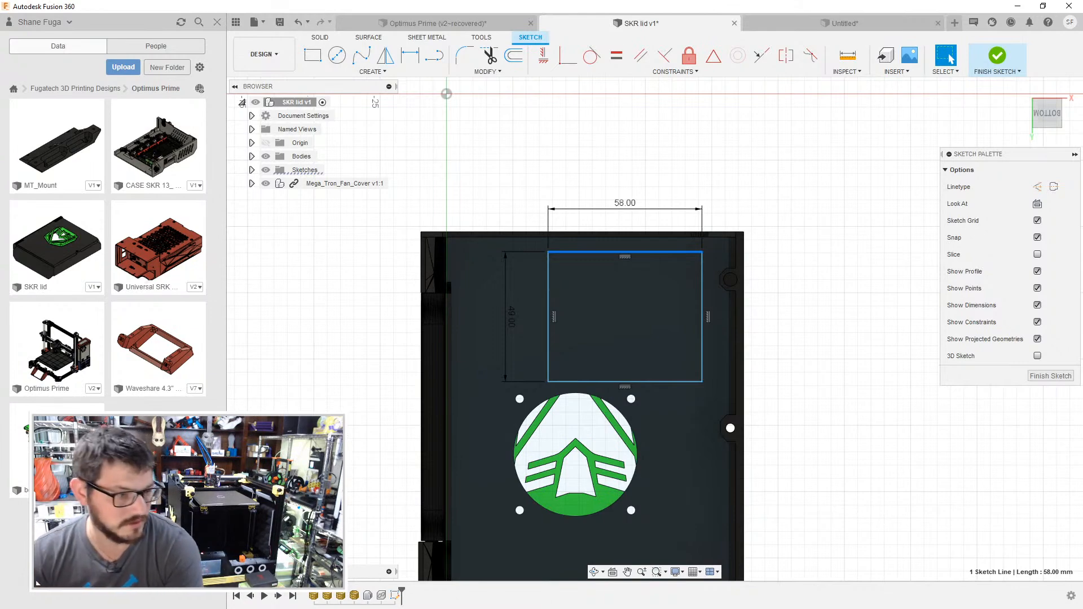
- Switch to the Chrome browser and search Google for "raspberry pi 3" in a new tab
key("alt+Tab")
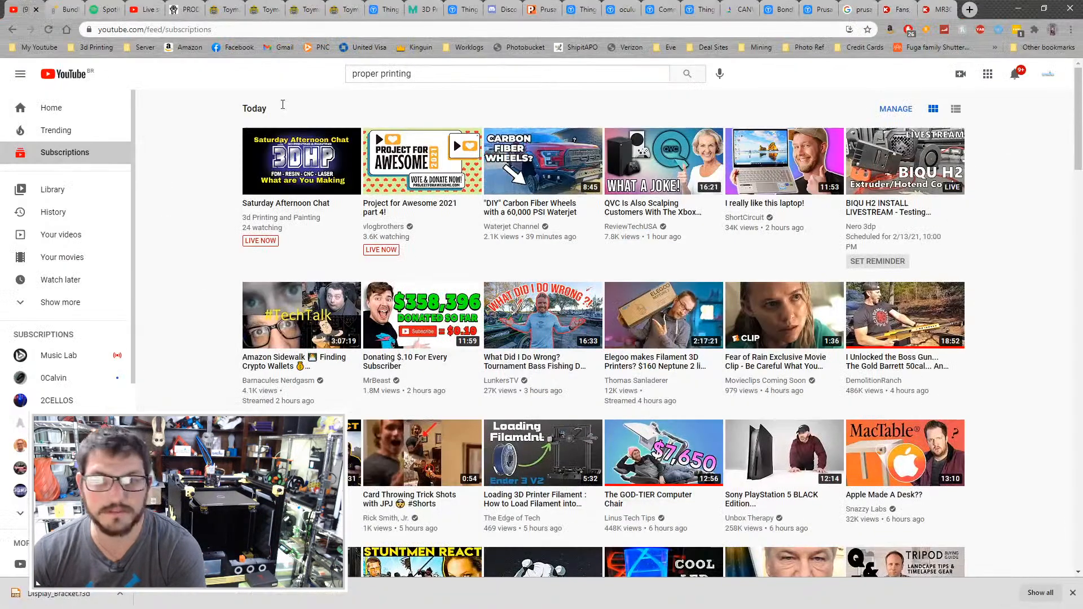
left_click(968, 10)
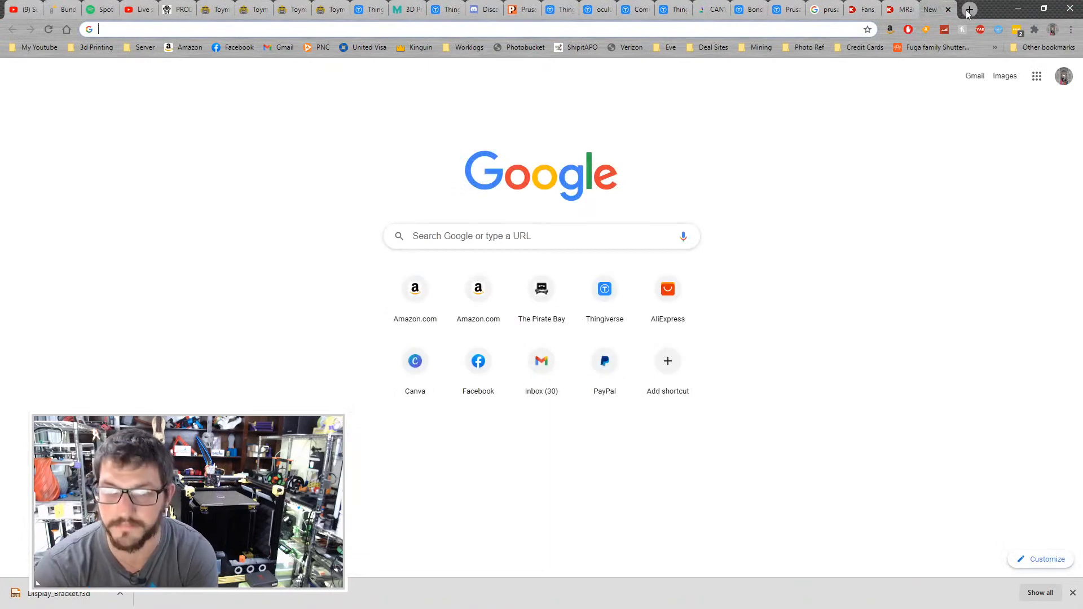
type("pr")
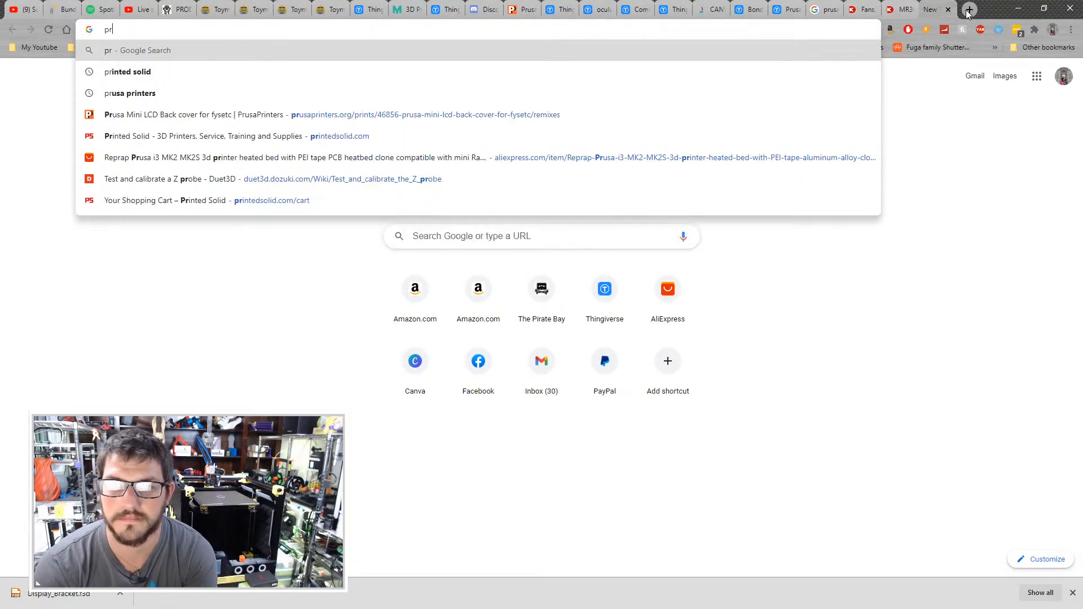
key("BackSpace")
key("BackSpace")
key("BackSpace")
type("raspberry")
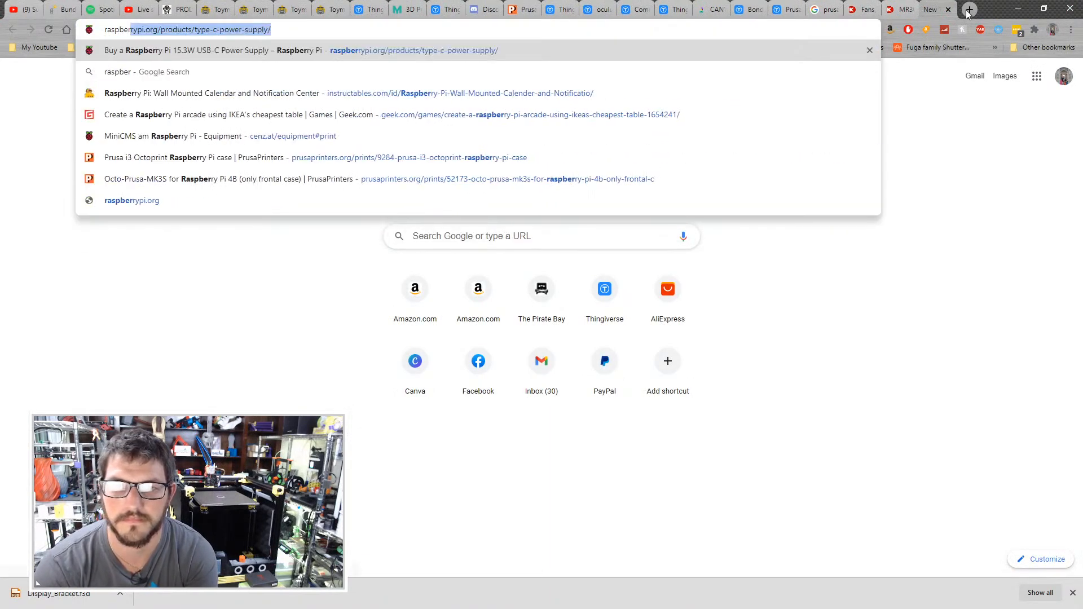
type(" pi 3")
key("Return")
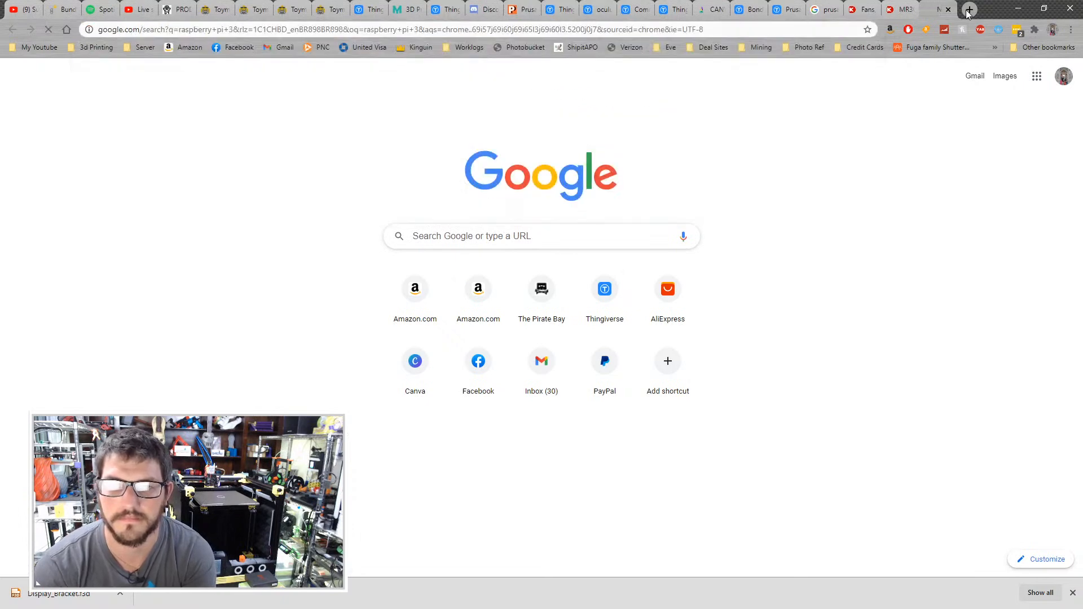
- Search Google Images for "raspberry pi 3b+" and open the sponsored Raspberry Pi 3 - Modelo B listing
left_click(317, 83)
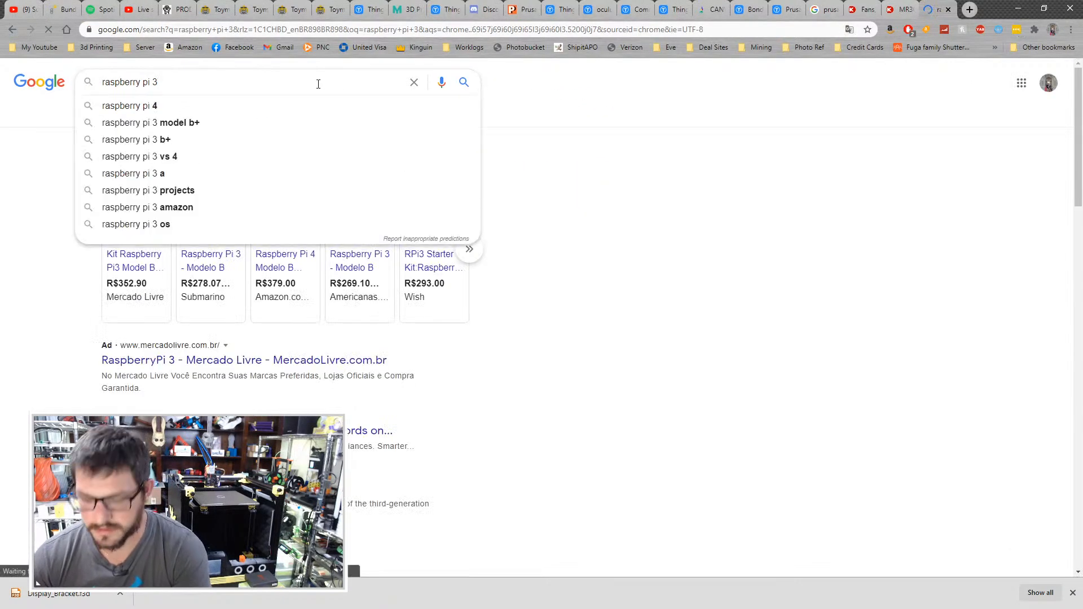
type("b+")
key("Return")
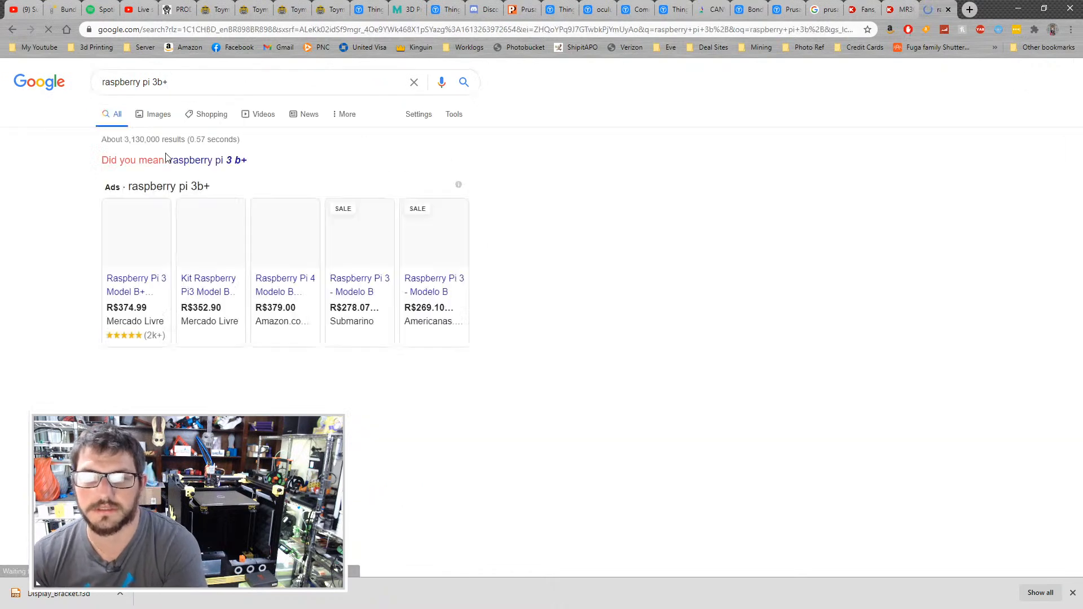
left_click(157, 114)
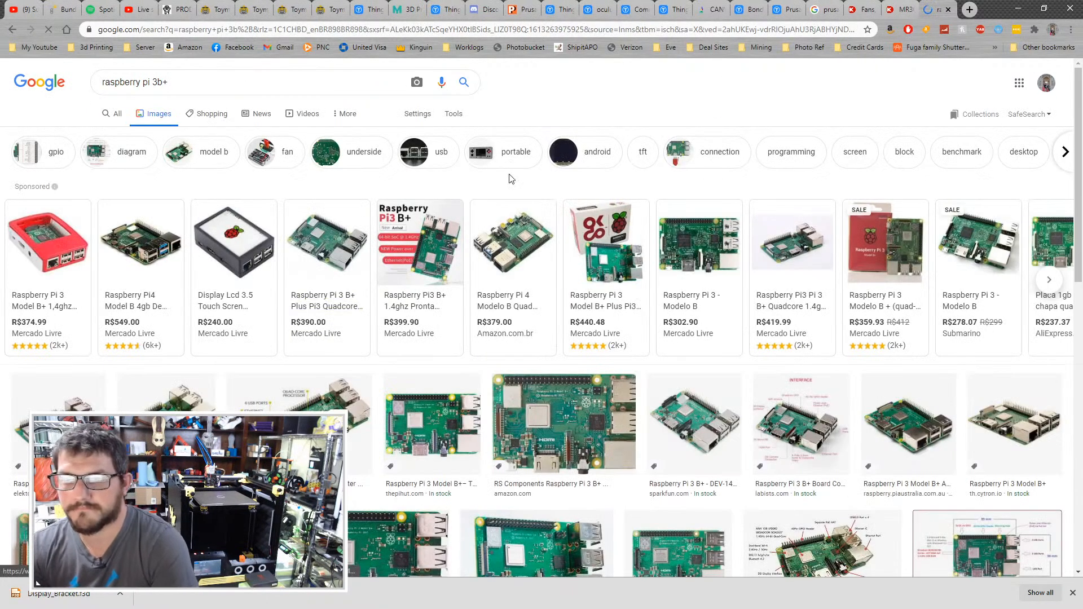
left_click(708, 246)
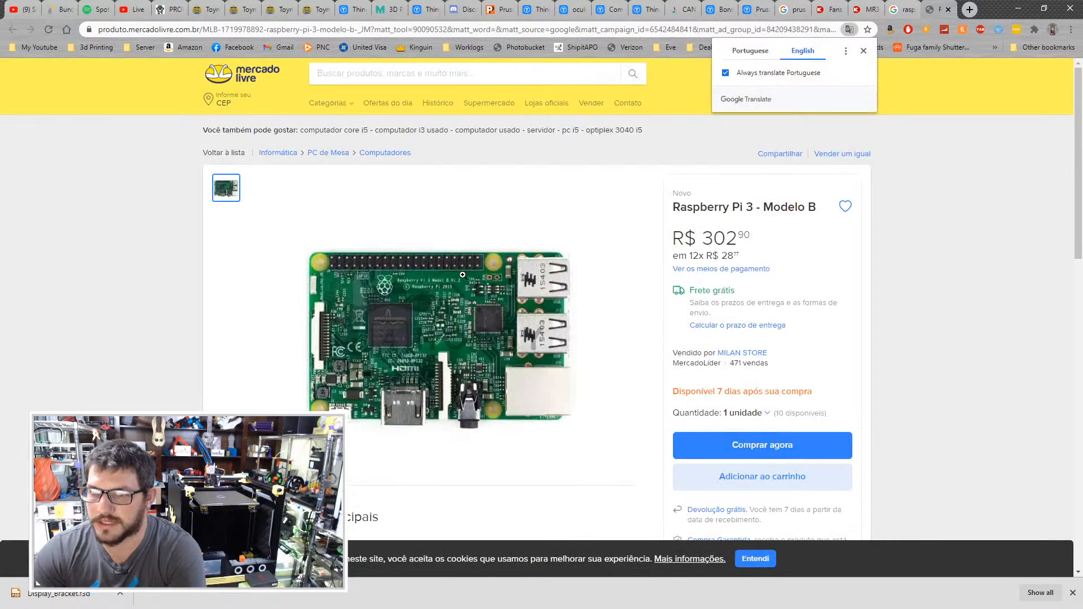
- Enlarge the listing's board photo and compare the port layout with the mounting rectangle on the lid in Fusion 360
left_click(446, 225)
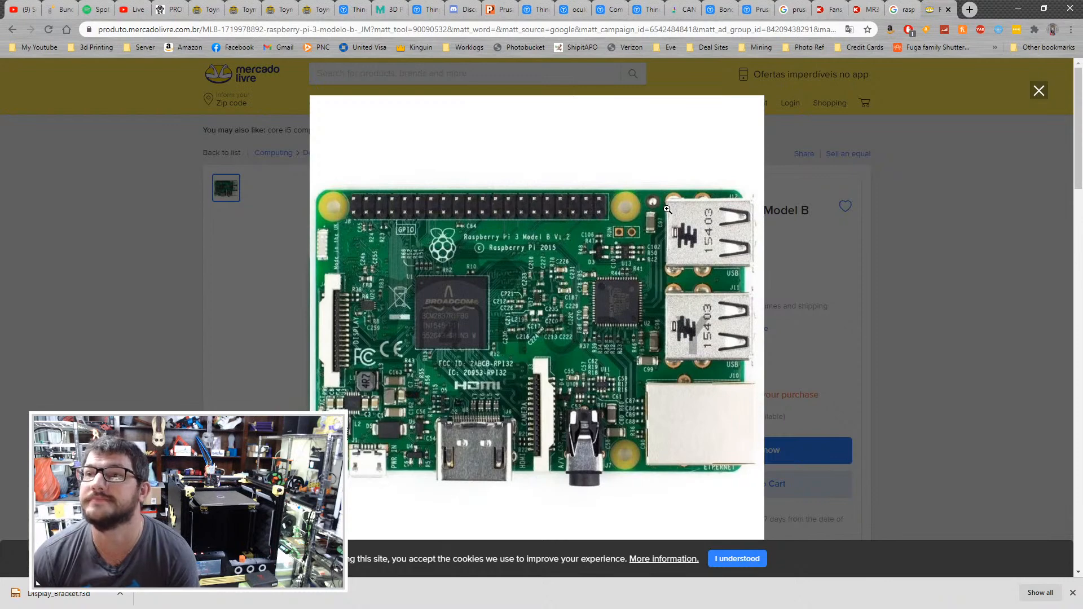
key("alt+Tab")
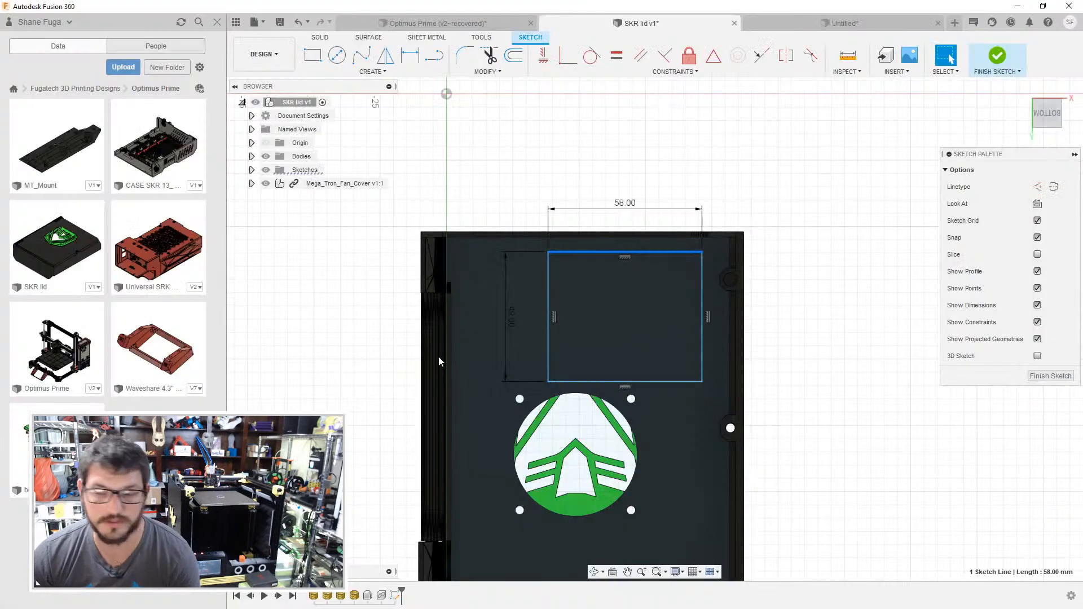
middle_click_drag(839, 307, 745, 316, "shift")
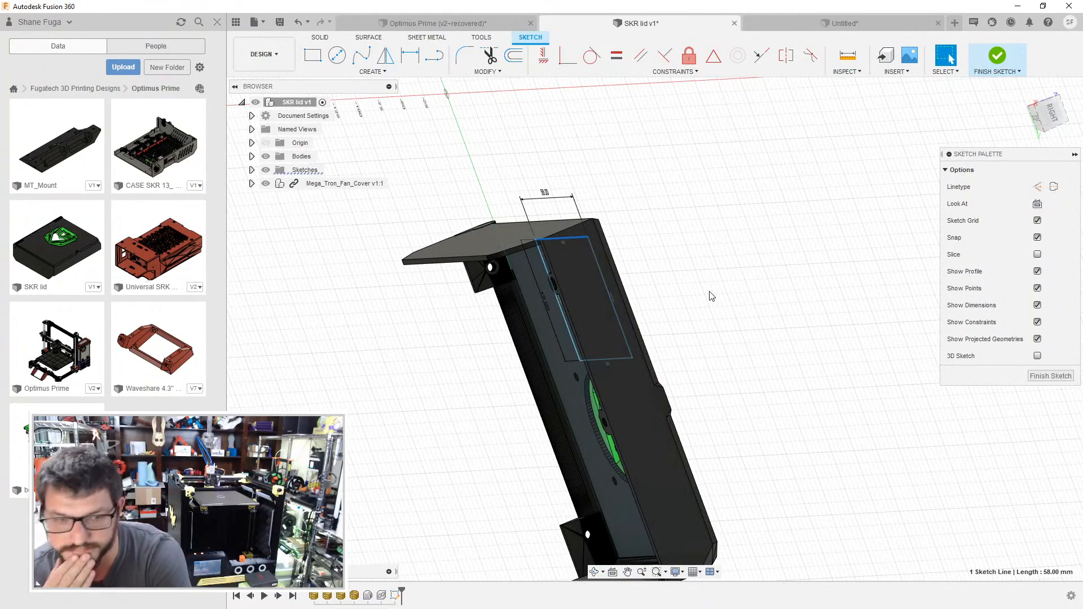
mouse_move(645, 282)
middle_mouse_down("shift")
mouse_move(769, 271)
mouse_move(797, 305)
mouse_move(682, 290)
mouse_move(699, 333)
mouse_move(722, 297)
mouse_move(667, 598)
mouse_move(726, 503)
mouse_move(706, 396)
mouse_move(696, 397)
mouse_move(749, 356)
mouse_move(822, 338)
mouse_move(742, 283)
middle_mouse_up("shift")
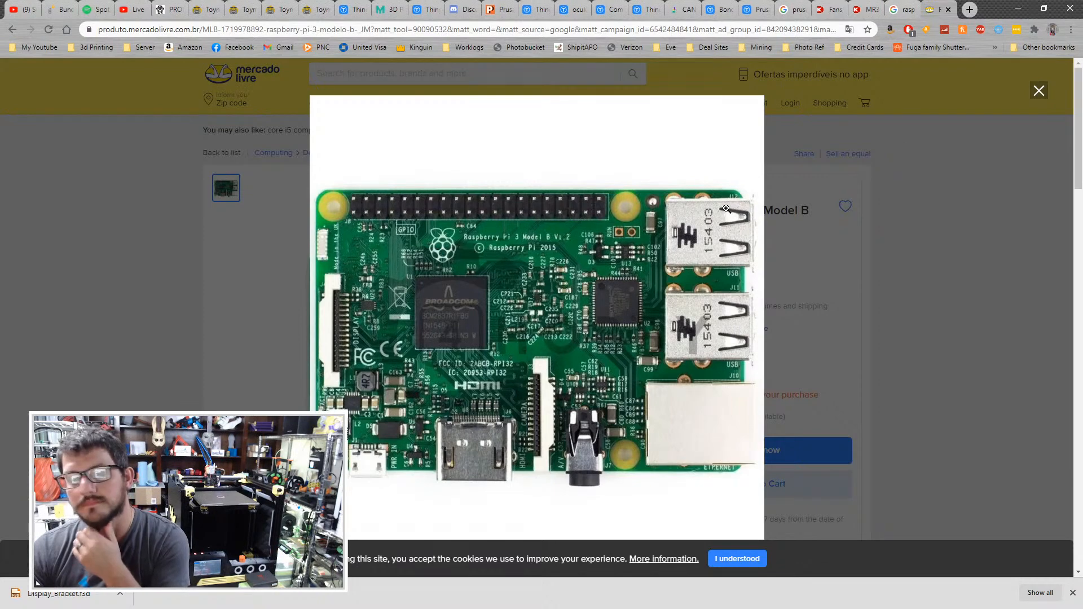
right_click(618, 232)
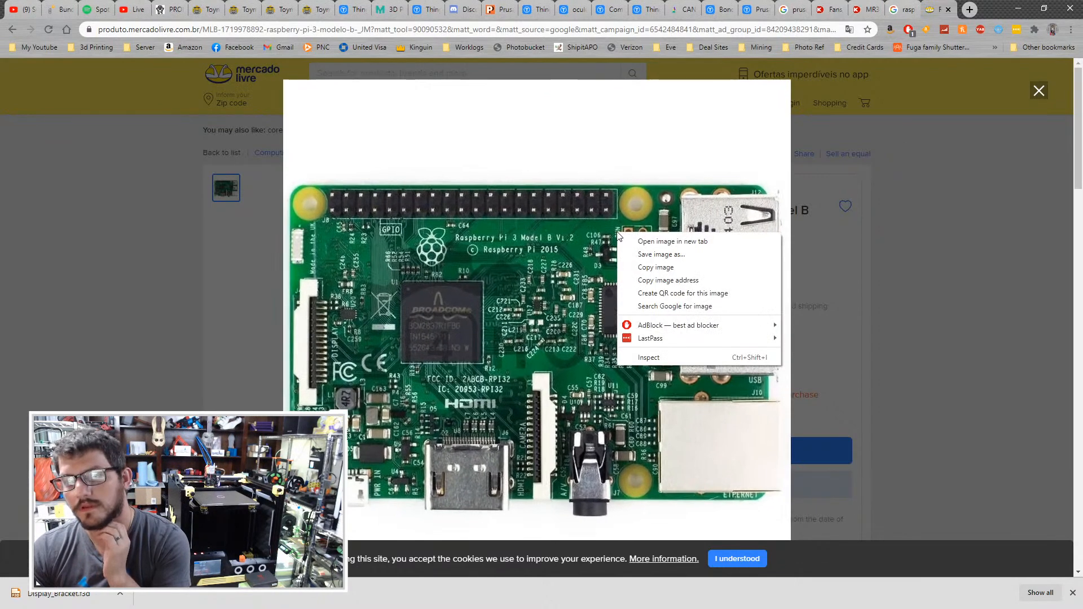
left_click(683, 260)
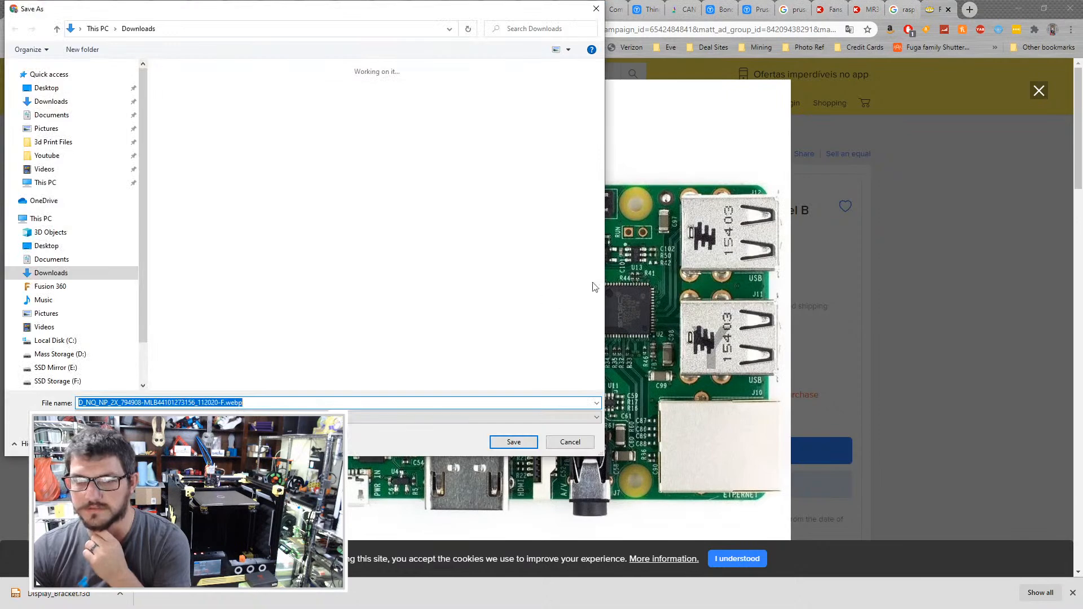
left_click(375, 416)
left_click(374, 416)
left_click(562, 440)
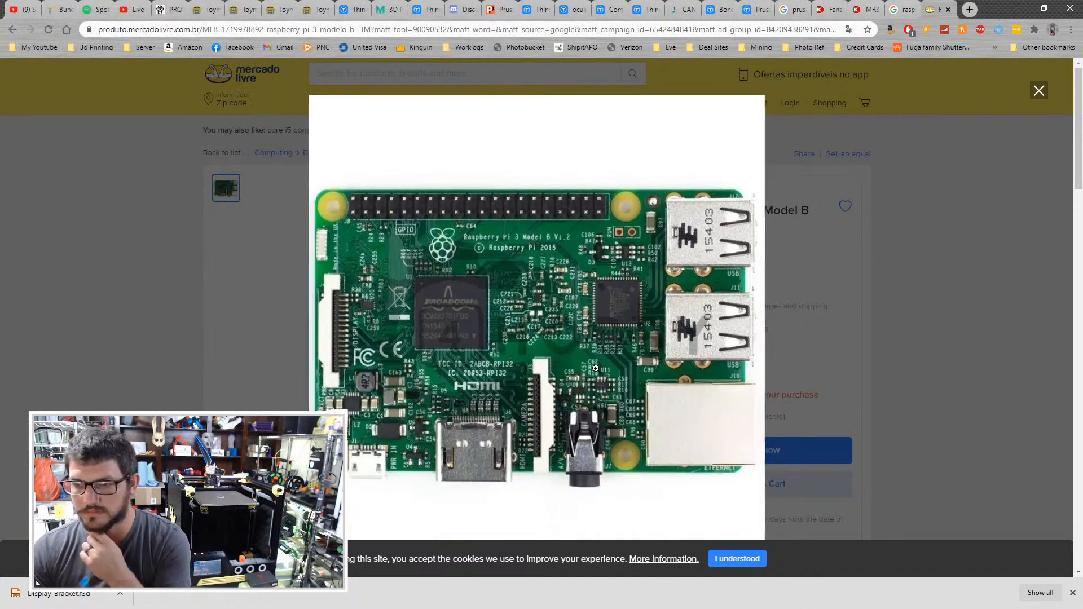
right_click(590, 345)
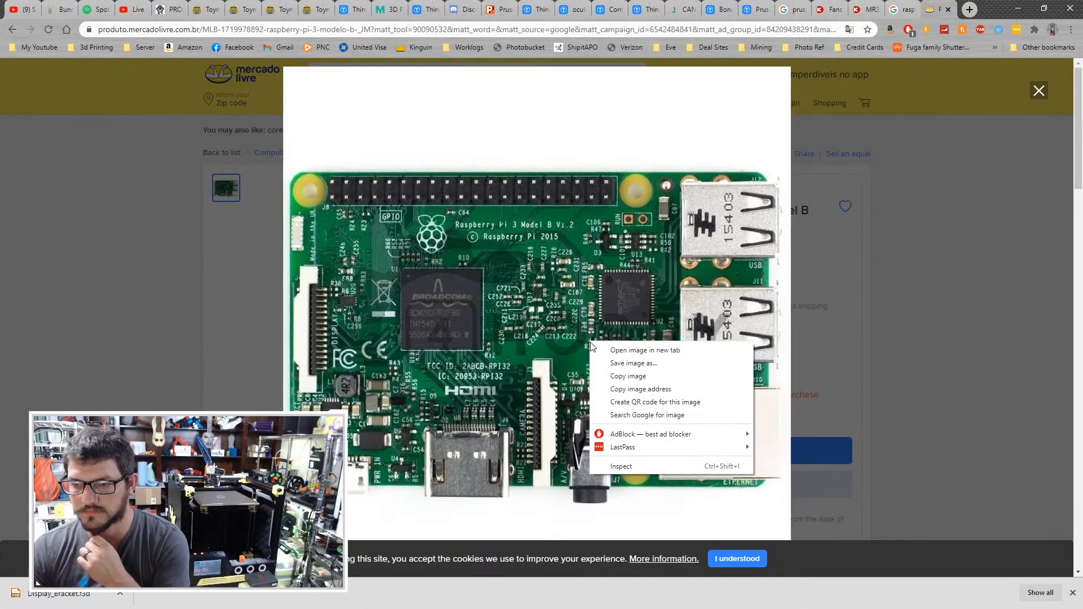
left_click(660, 364)
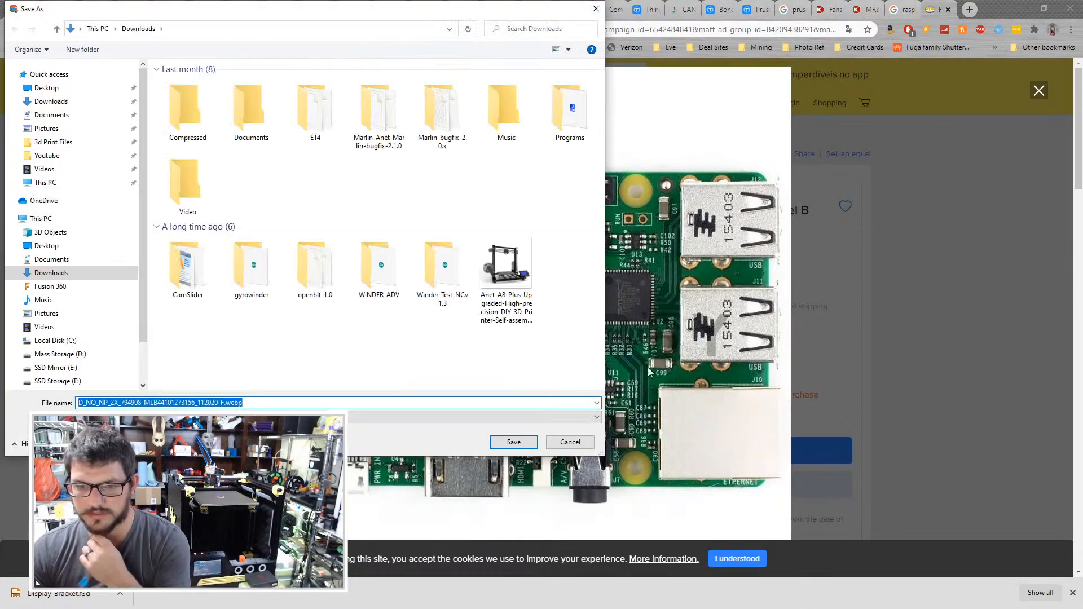
left_click(570, 439)
left_click(837, 90)
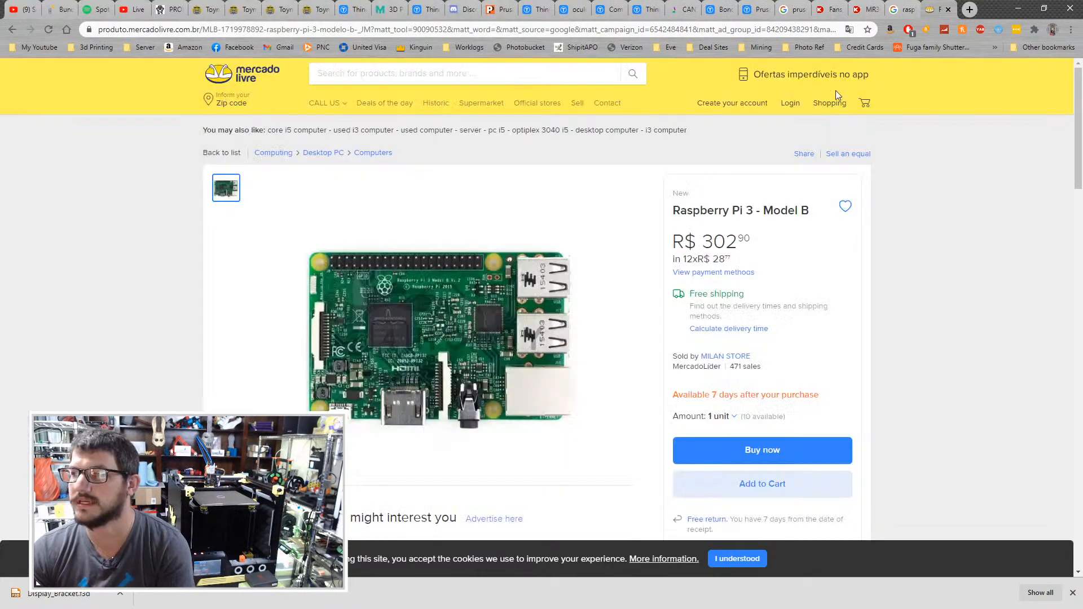
- Close the listing and open the RS Components Raspberry Pi 3 B+ image from the Google image results
left_click(898, 8)
middle_click(947, 5)
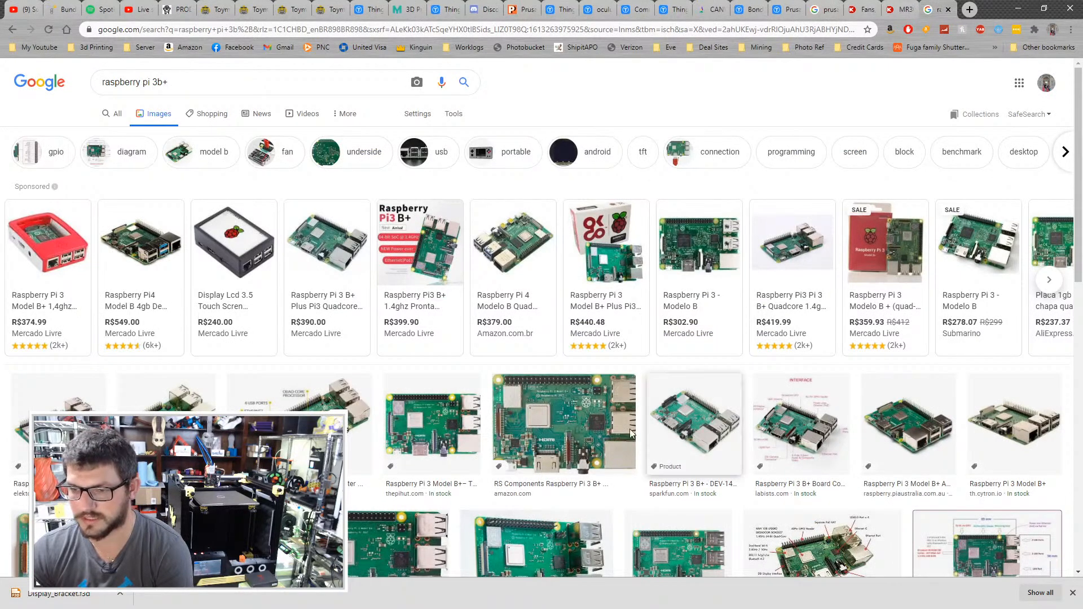
left_click(563, 437)
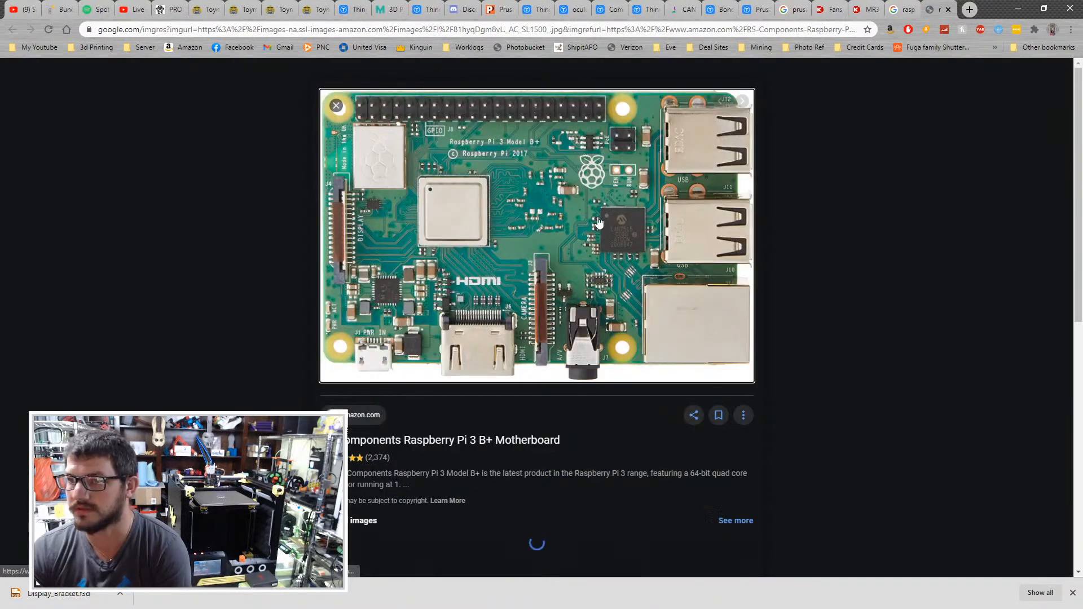
left_click(506, 249)
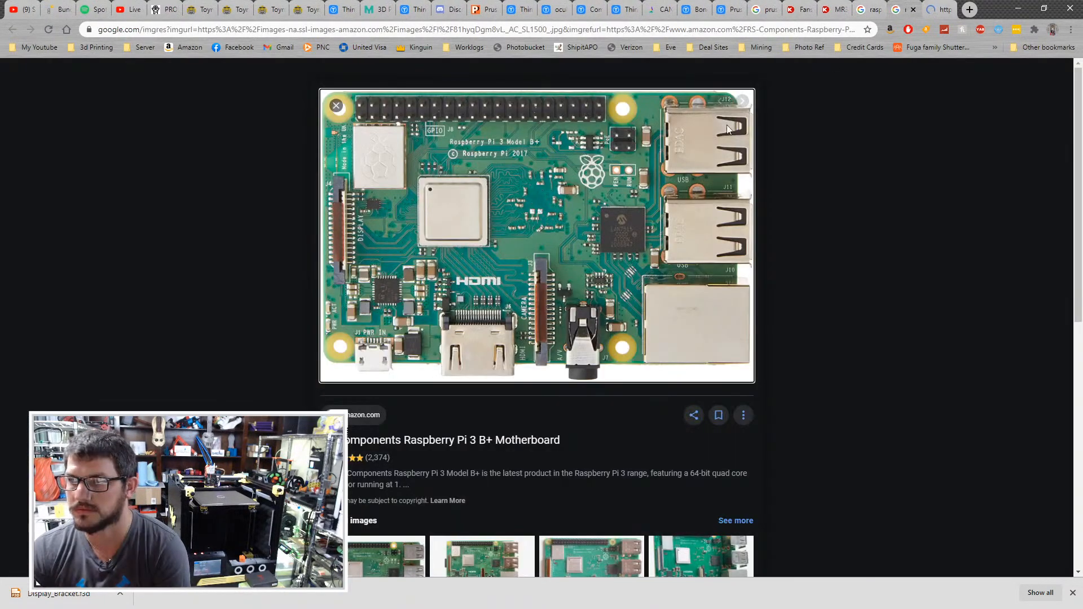
- Save the Raspberry Pi 3 B+ image as "pi 3" in Downloads and return to the lid sketch in Fusion 360
right_click(536, 254)
left_click(601, 384)
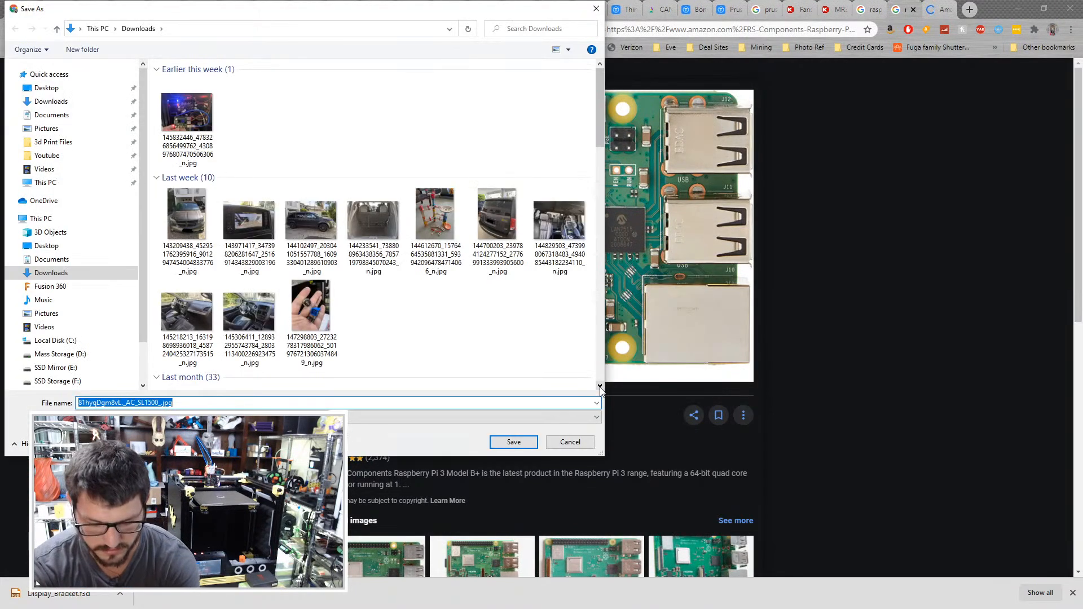
type("pi 3")
key("Return")
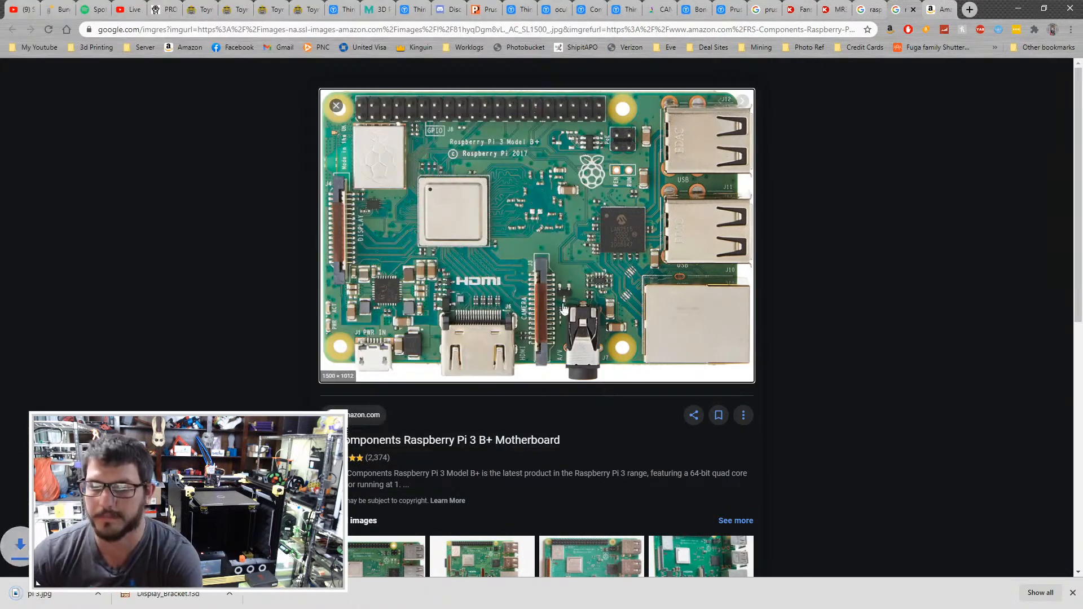
left_click(912, 7)
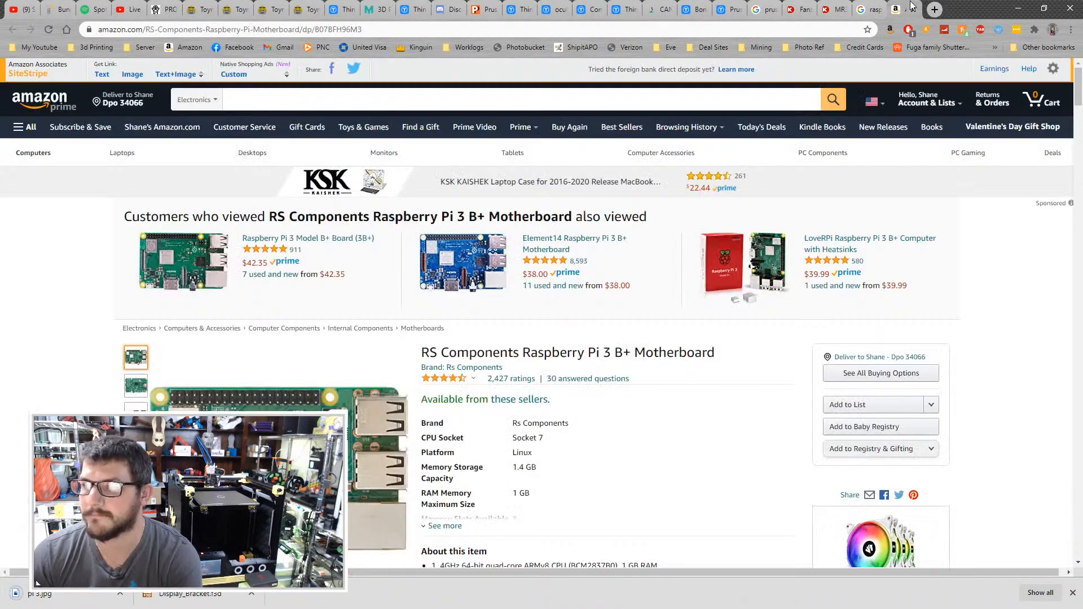
left_click(912, 7)
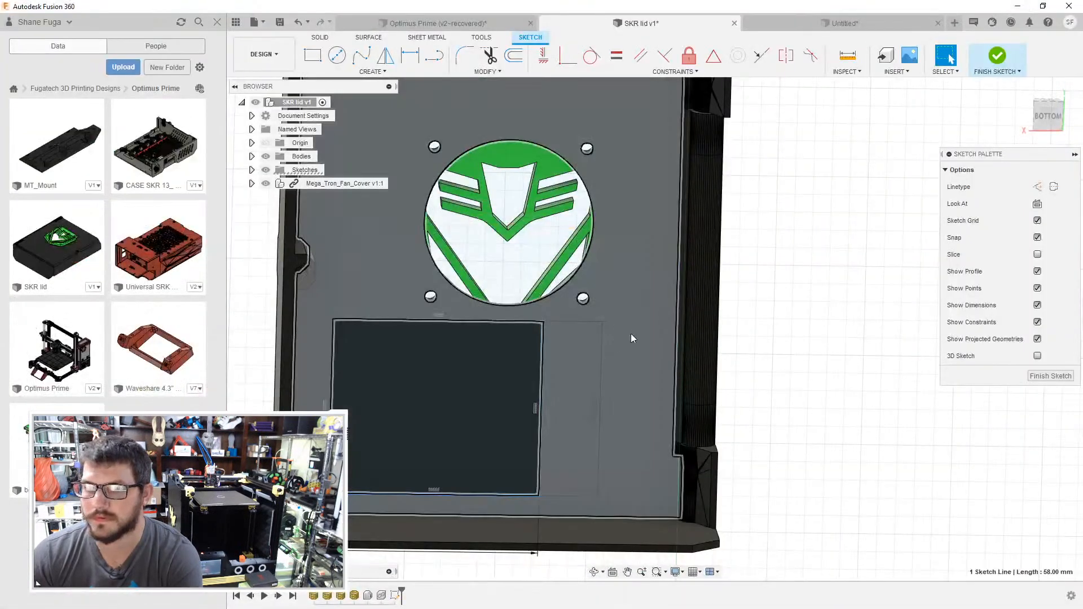
mouse_move(630, 334)
middle_mouse_down()
mouse_move(639, 342)
mouse_move(673, 331)
middle_mouse_up()
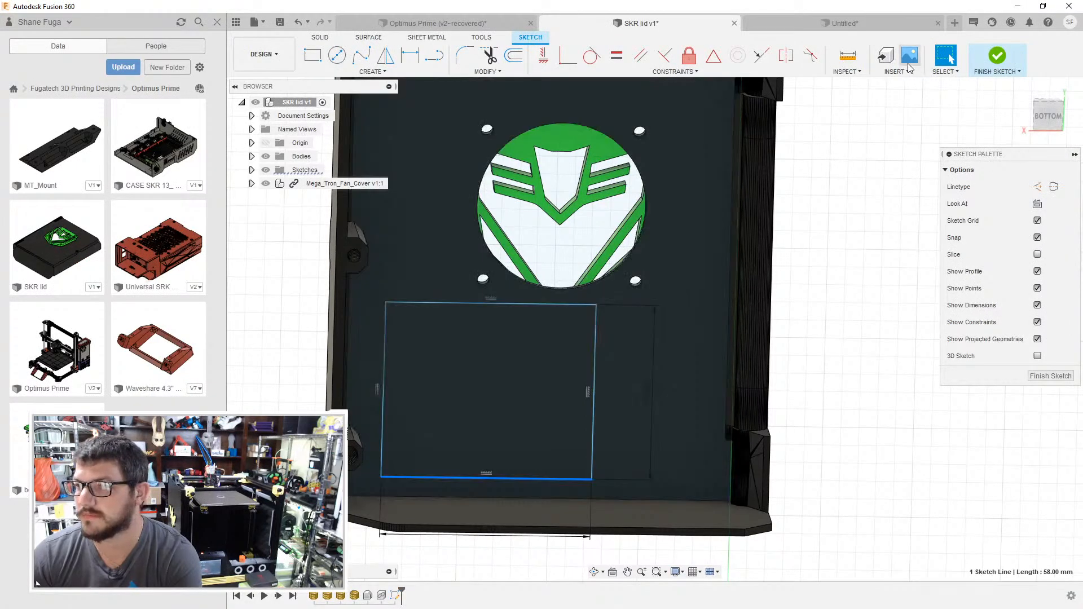
- Try to insert pi 3.jpg from the computer as a canvas on the lid's inner face
left_click(910, 57)
left_click(418, 413)
left_click(216, 167)
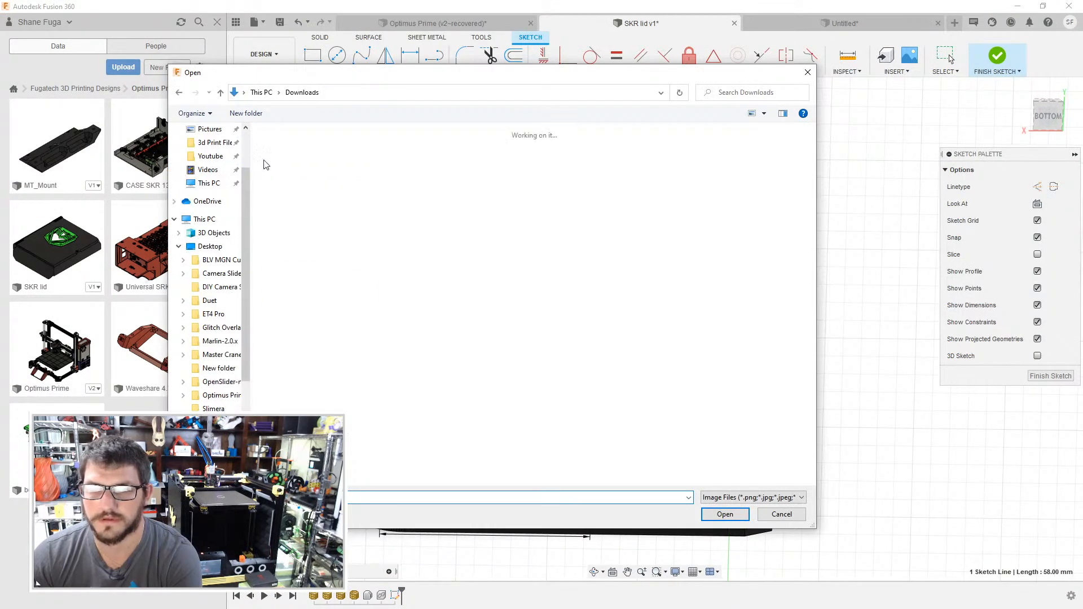
left_click(285, 170)
left_click(725, 514)
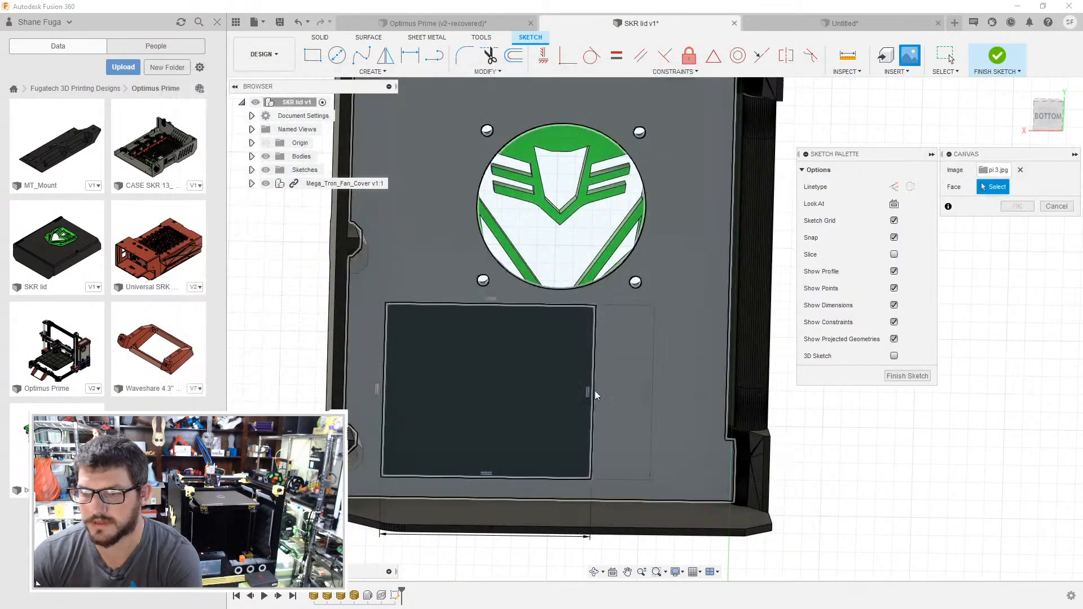
scroll(654, 389, "down", 3)
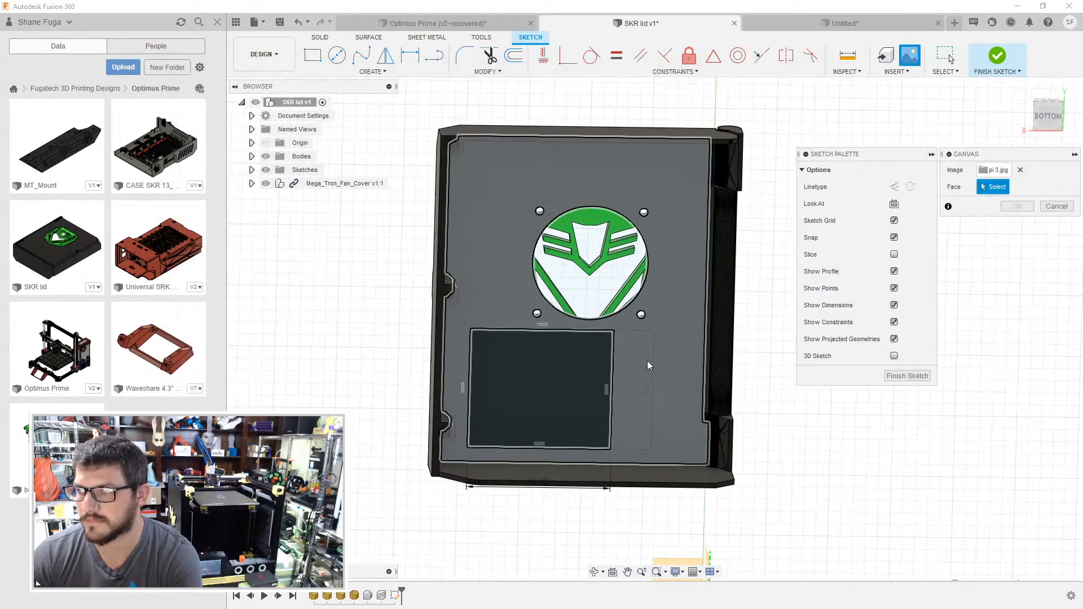
left_click(637, 367)
- Try to shift the canvas so the board's mounting holes sit over the 58 mm wide rectangle
middle_click_drag(630, 302, 637, 324, "shift")
left_click_drag(569, 382, 495, 416)
scroll(568, 365, "up", 2)
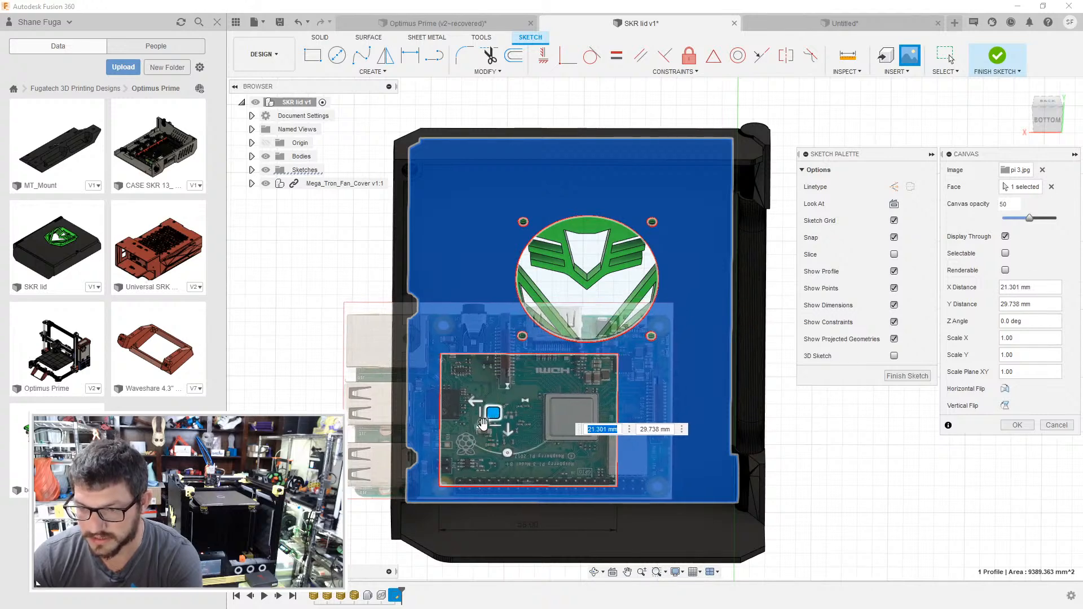
scroll(491, 434, "up", 2)
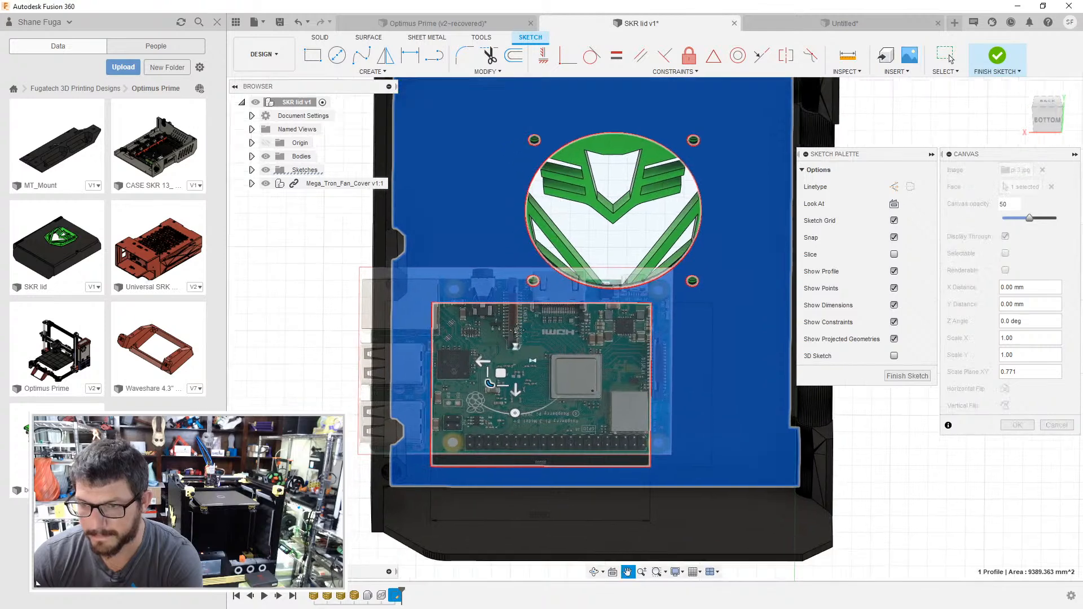
scroll(511, 333, "up", 2)
left_click_drag(490, 358, 487, 360)
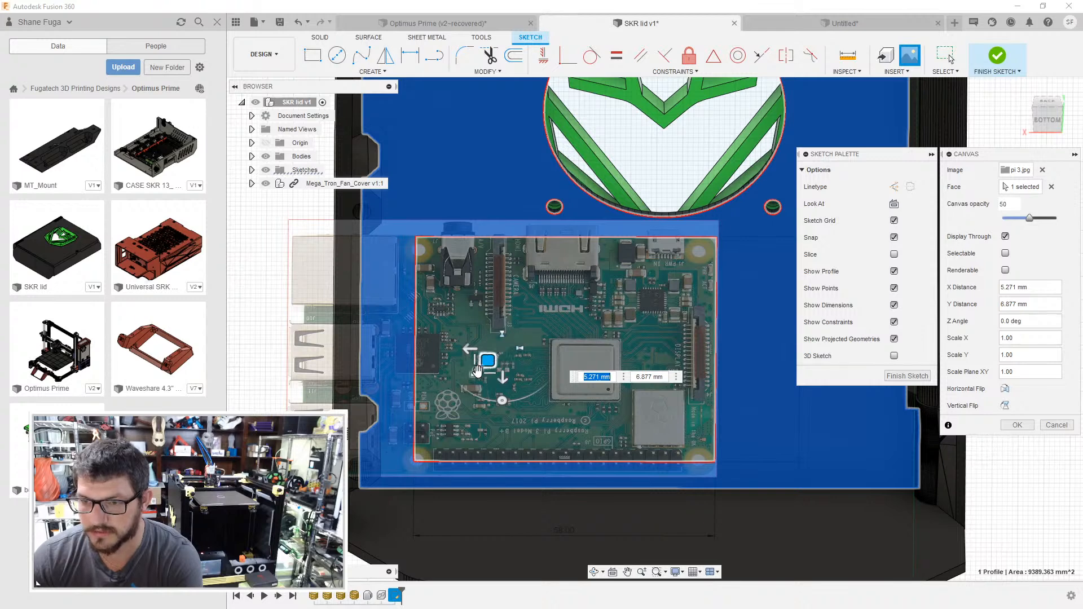
mouse_move(478, 370)
left_mouse_down()
mouse_move(487, 358)
mouse_move(477, 366)
left_mouse_up()
- Try canvas plane scales of 0.99 and 0.95 to match the holes to the rectangle's corners, and cancel the canvas
type("0.972")
type(".99")
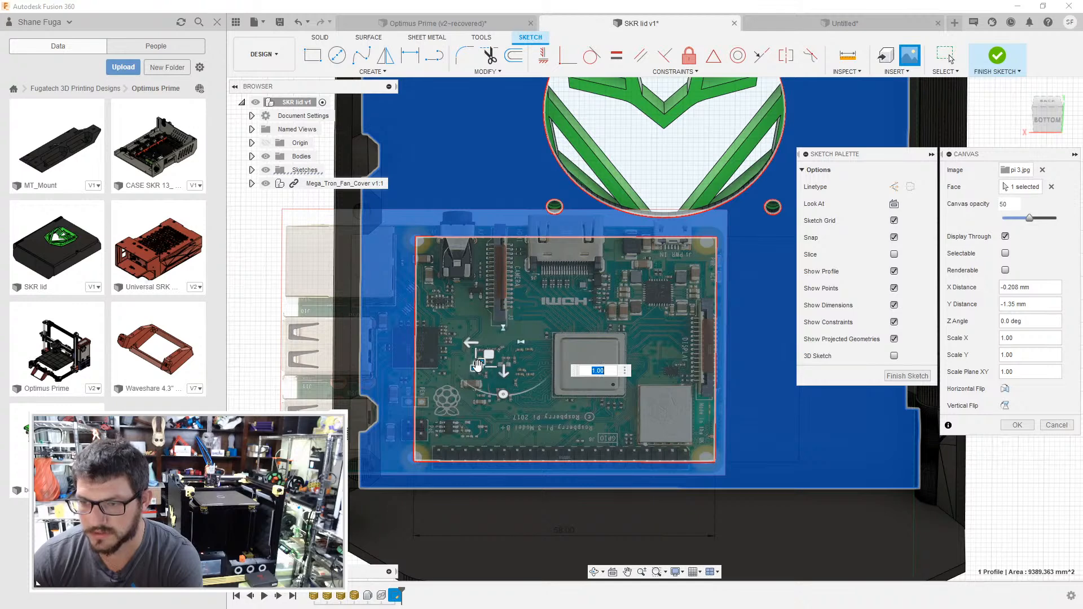
key("Return")
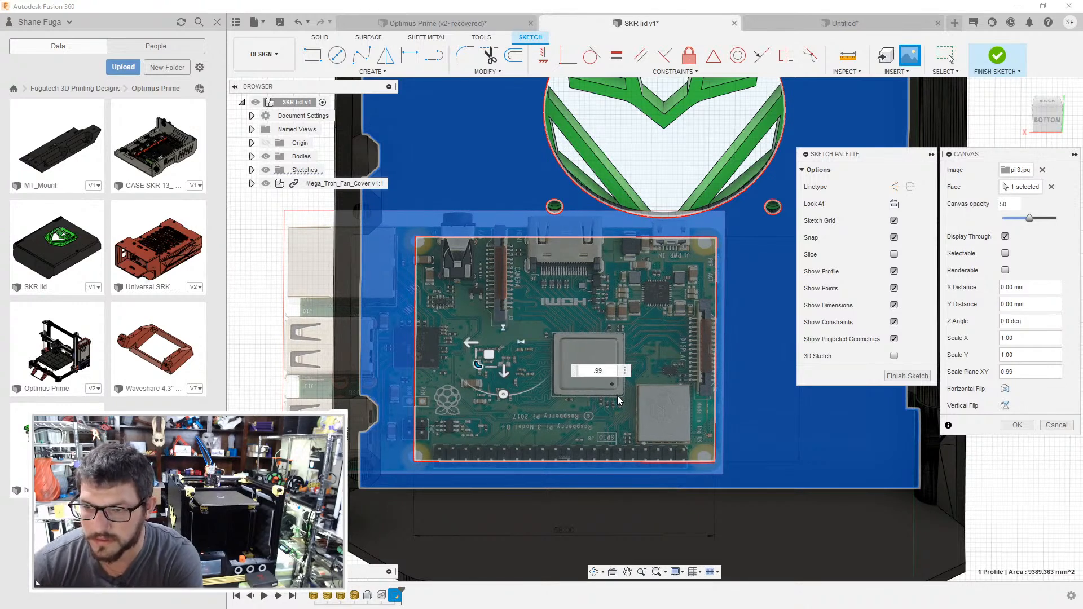
left_click_drag(488, 359, 484, 361)
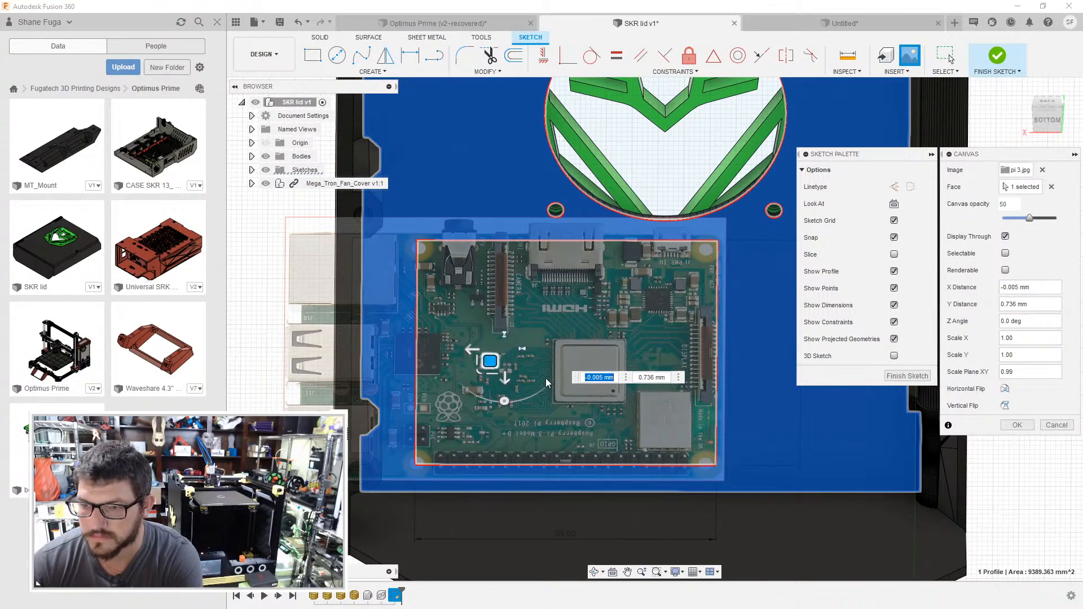
left_click(480, 372)
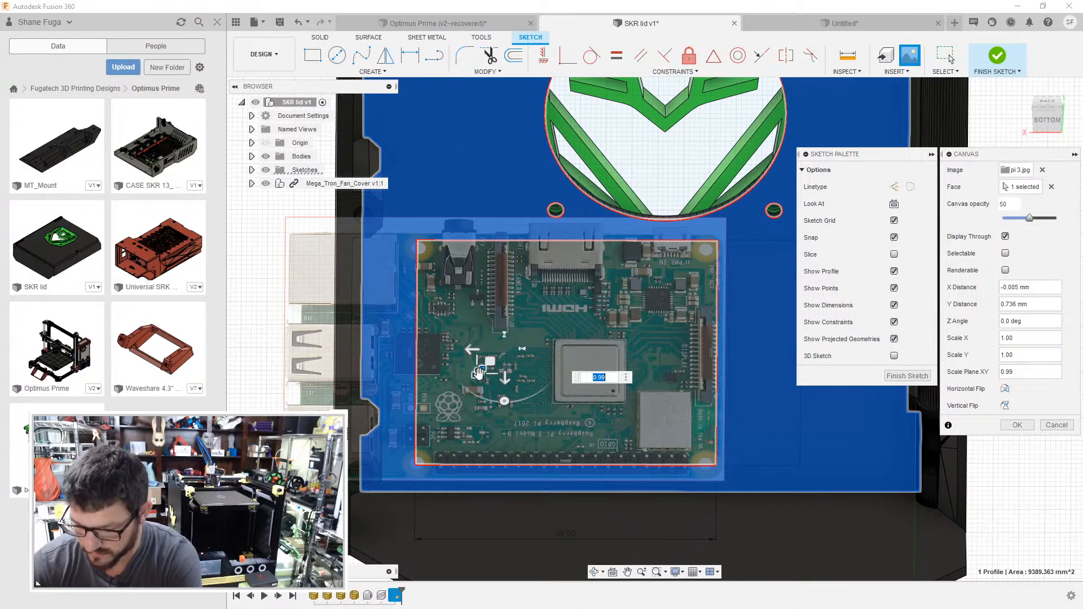
type(".95")
key("Return")
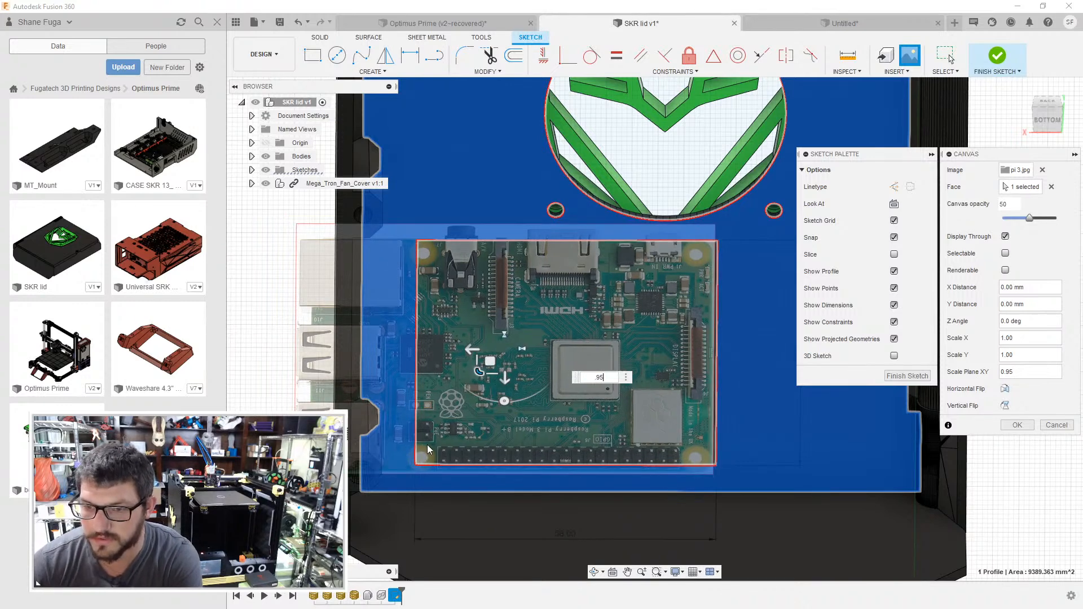
left_click_drag(487, 371, 484, 373)
key("Escape")
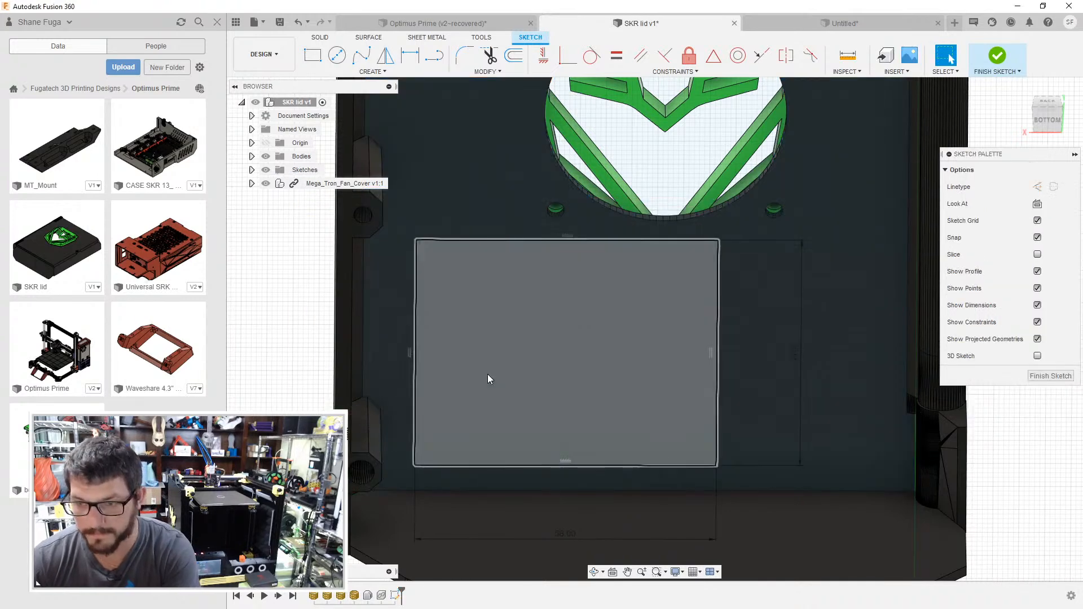
- Select the lid's inner face and insert pi 3.jpg from the computer as a canvas on it
scroll(665, 326, "down", 4)
left_click(553, 245)
left_click(909, 55)
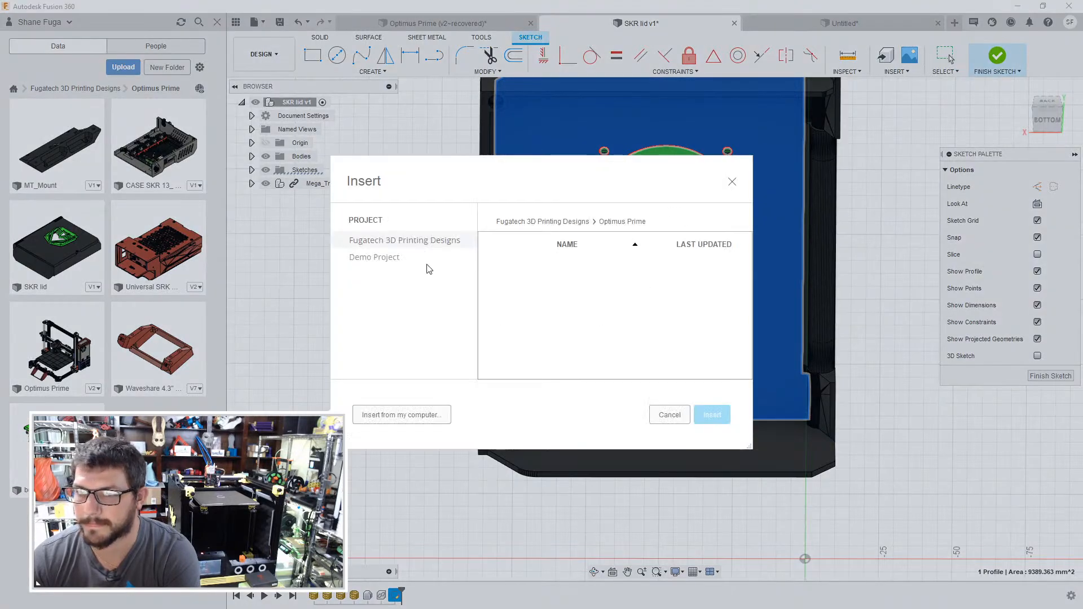
left_click(430, 419)
double_click(303, 176)
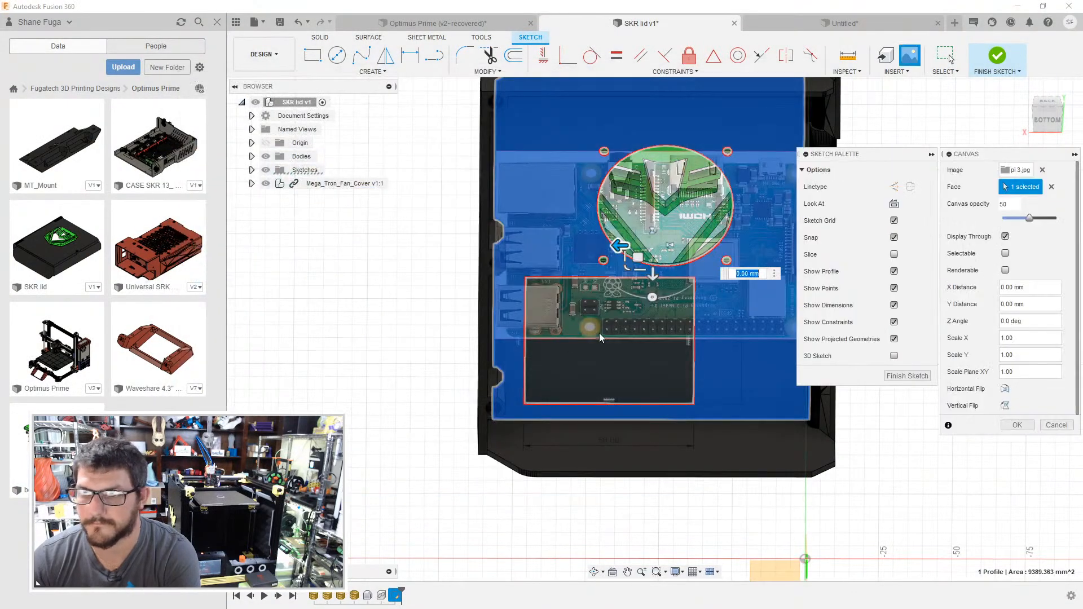
- Move the pi 3.jpg canvas over the 58 mm wide rectangle and set its plane scale to 0.944
left_click_drag(636, 259, 567, 346)
scroll(575, 338, "up", 3)
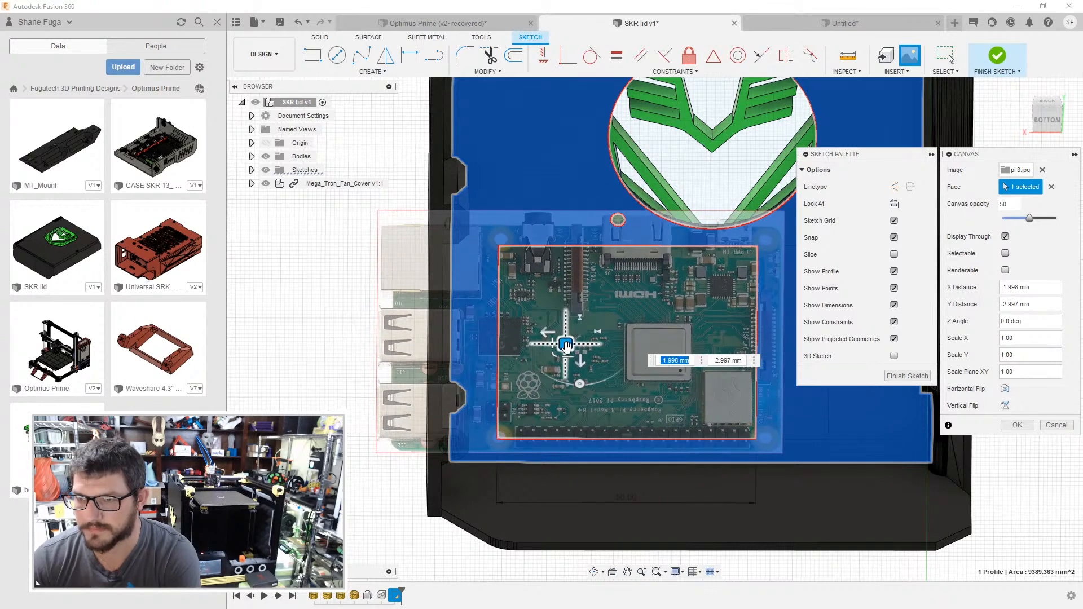
type("0.944")
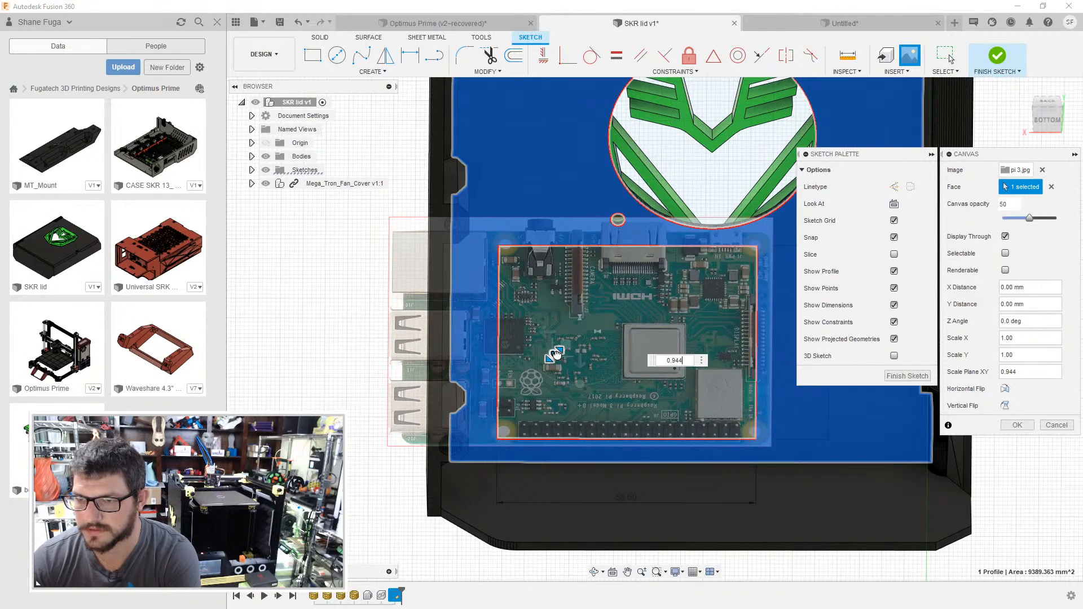
- Nudge the canvas to follow the rectangle's corners and set its plane scale to 0.99
left_click_drag(565, 349, 550, 358)
key("BackSpace")
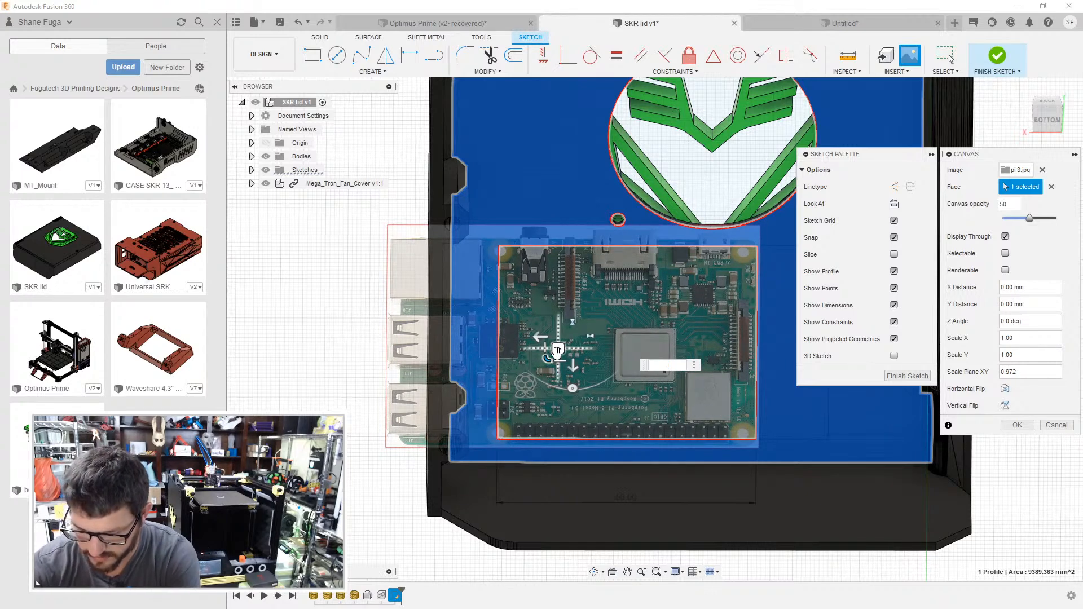
type(".99")
key("Return")
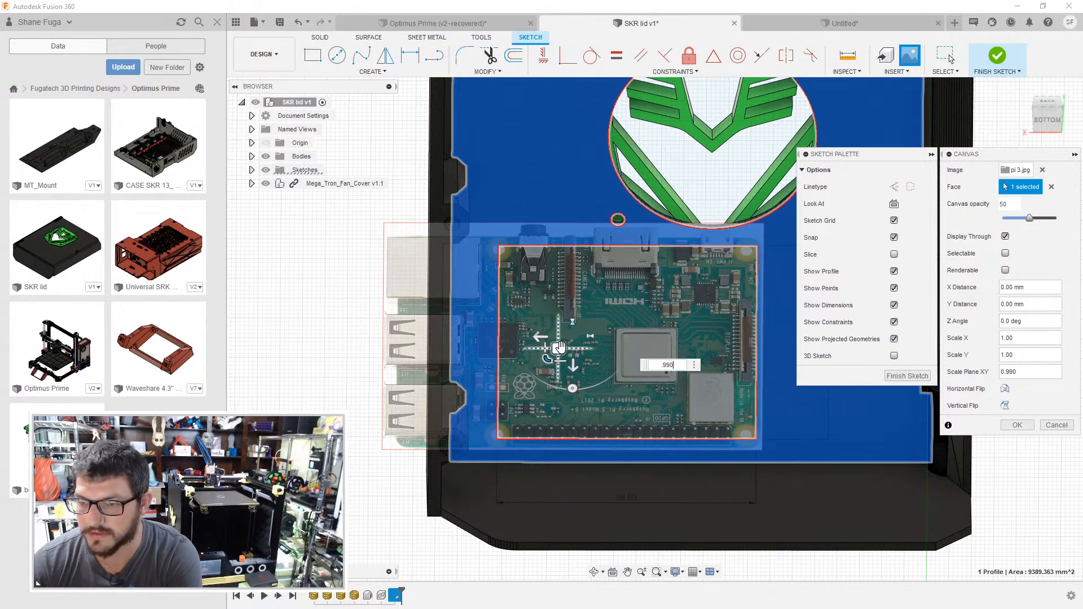
- Realign the canvas with small X and Y shifts and enlarge it with a plane scale of 1.1
left_click_drag(559, 348, 563, 352)
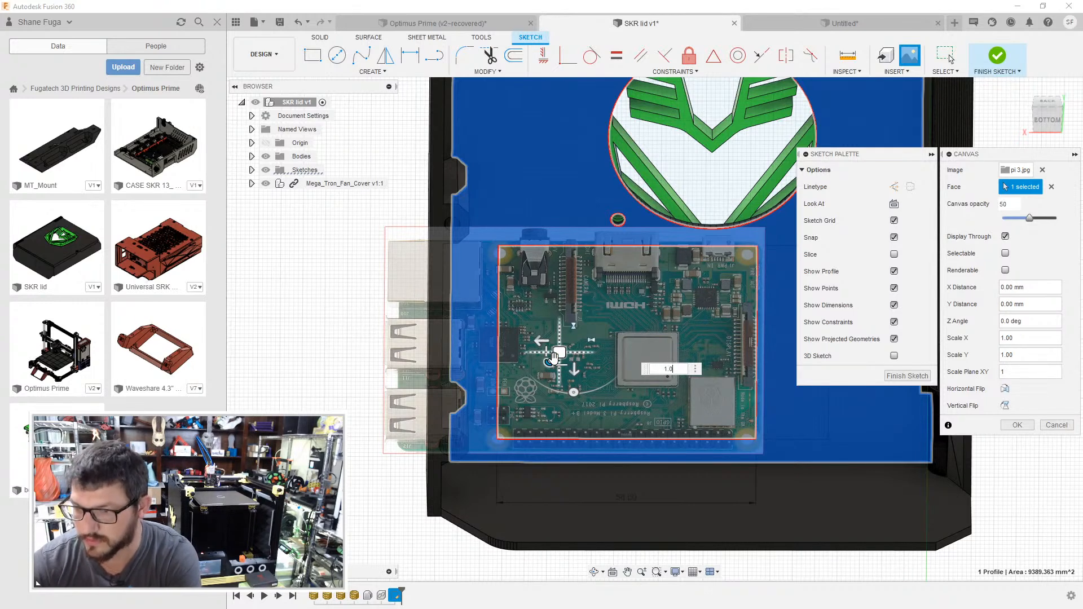
left_click_drag(555, 354, 559, 351)
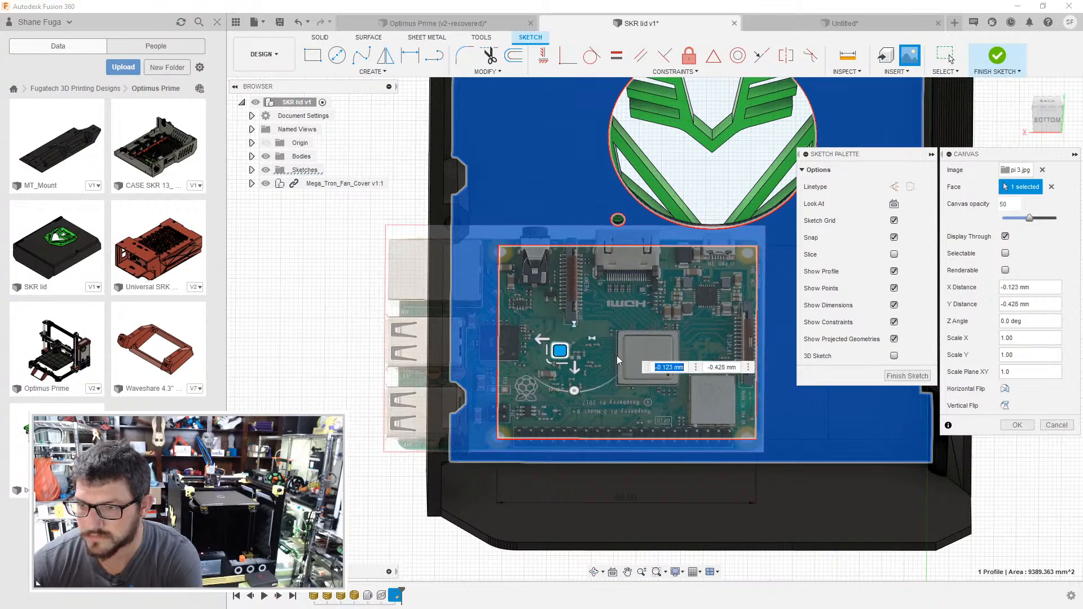
left_click(547, 362)
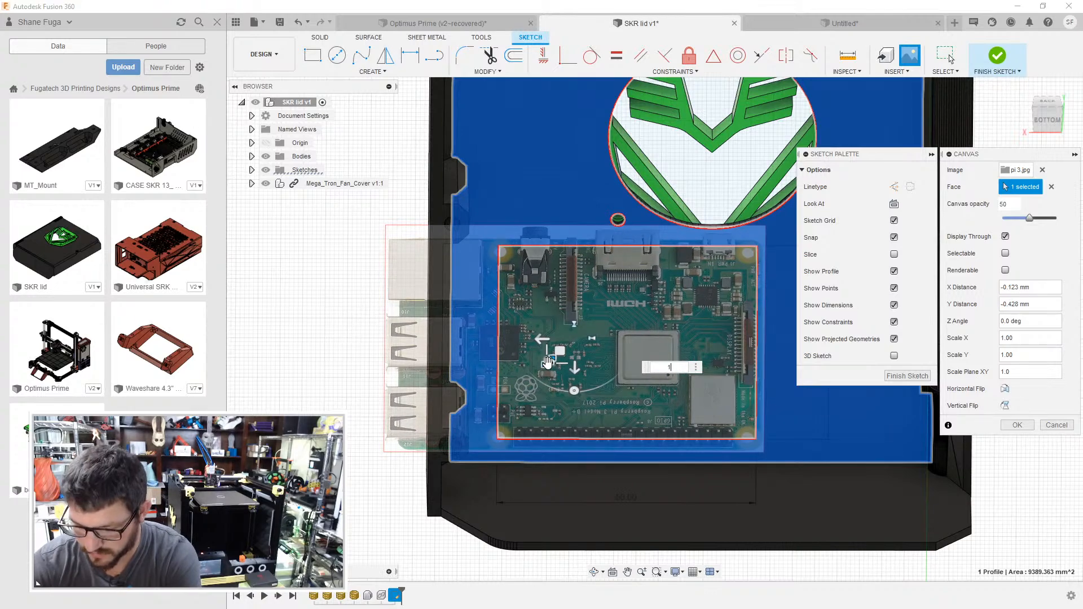
type("1.1")
key("Return")
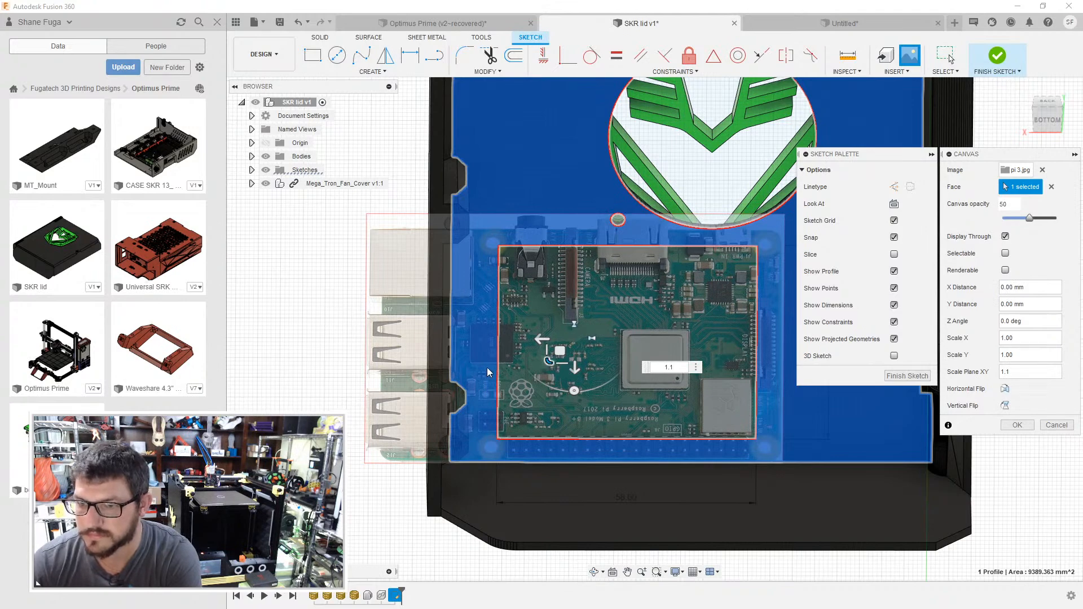
- Shift the canvas slightly and try plane scales of 0.9, 0.99 and 0.97, settling on 0.93
left_click_drag(560, 351, 563, 342)
left_click(556, 352)
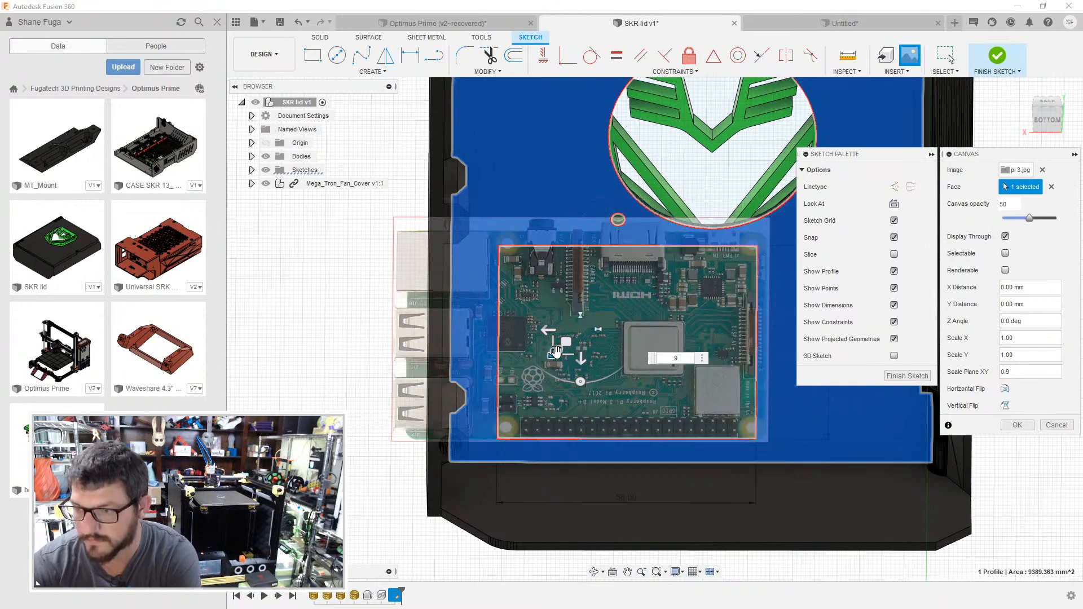
key("BackSpace")
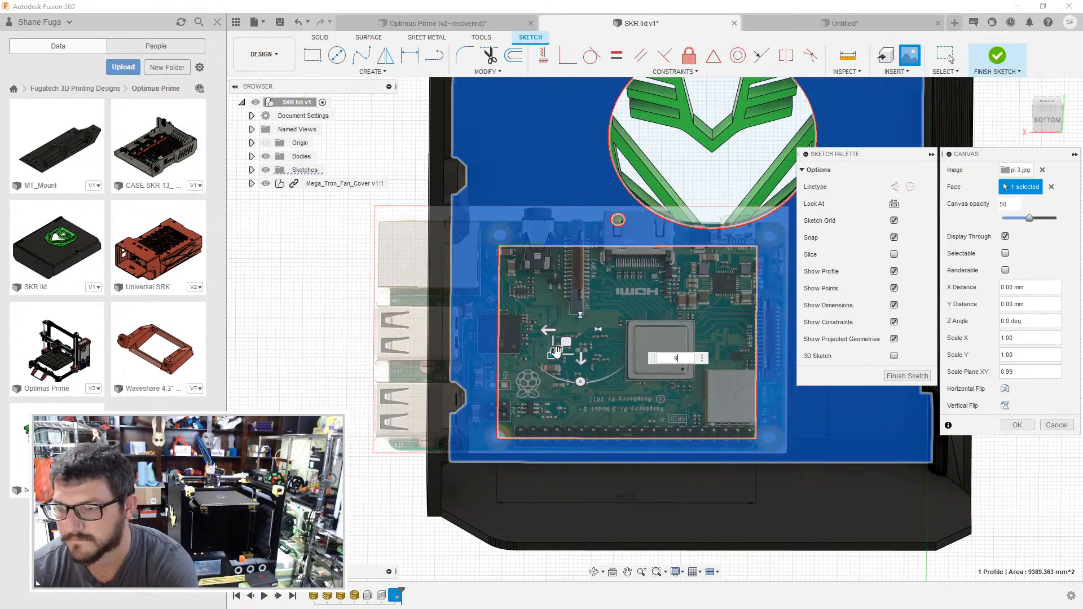
key("BackSpace")
type("7")
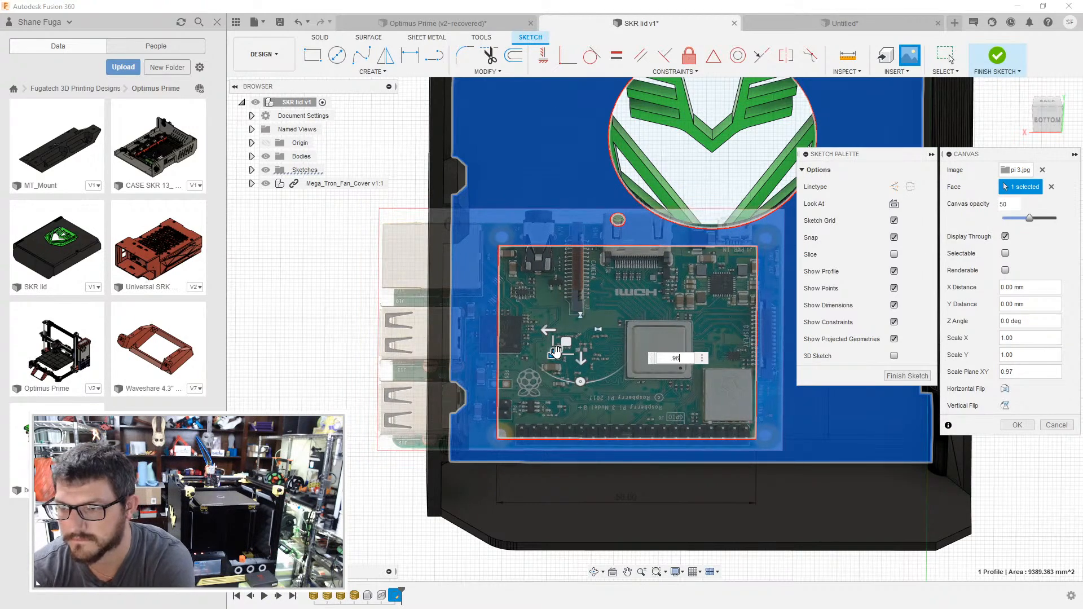
key("BackSpace")
type("4")
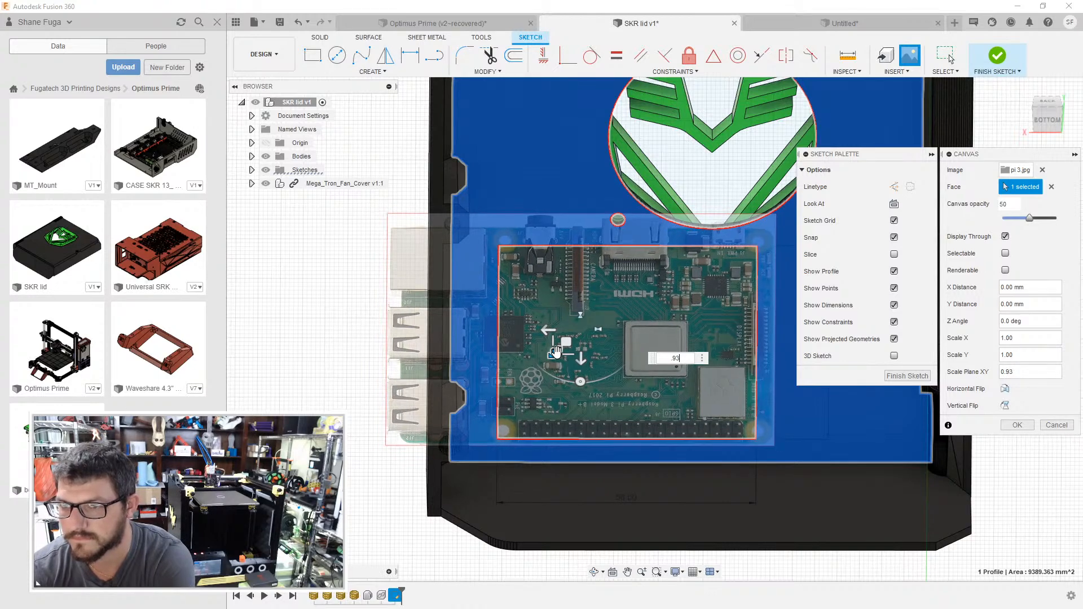
- Shift the canvas about 1.25 mm in X and 2.28 mm in Y, and set its plane scale to 0.92
left_click_drag(560, 350, 560, 354)
left_click(548, 362)
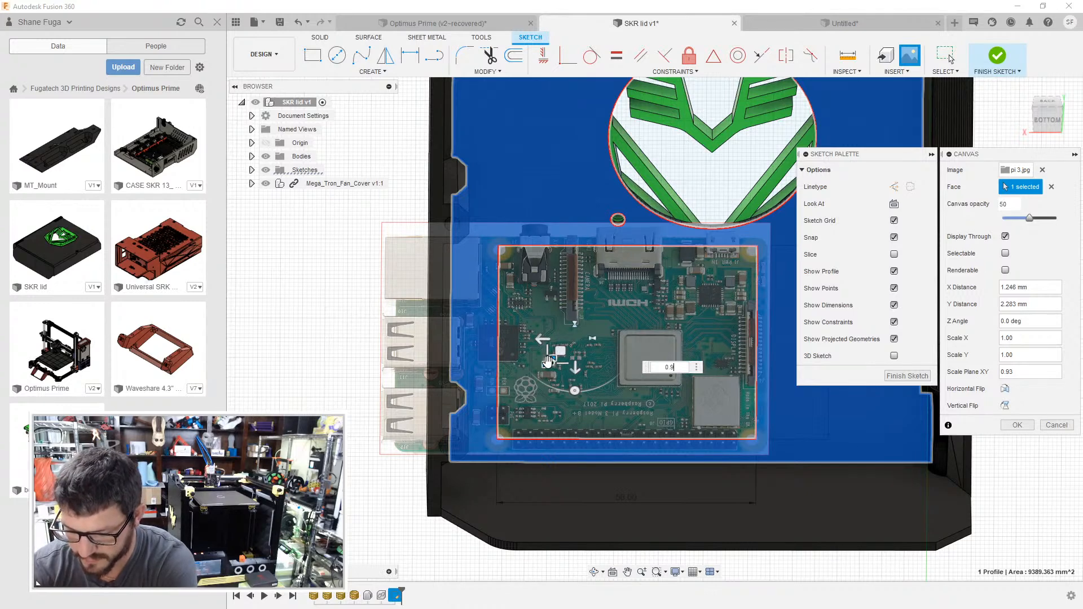
key("Return")
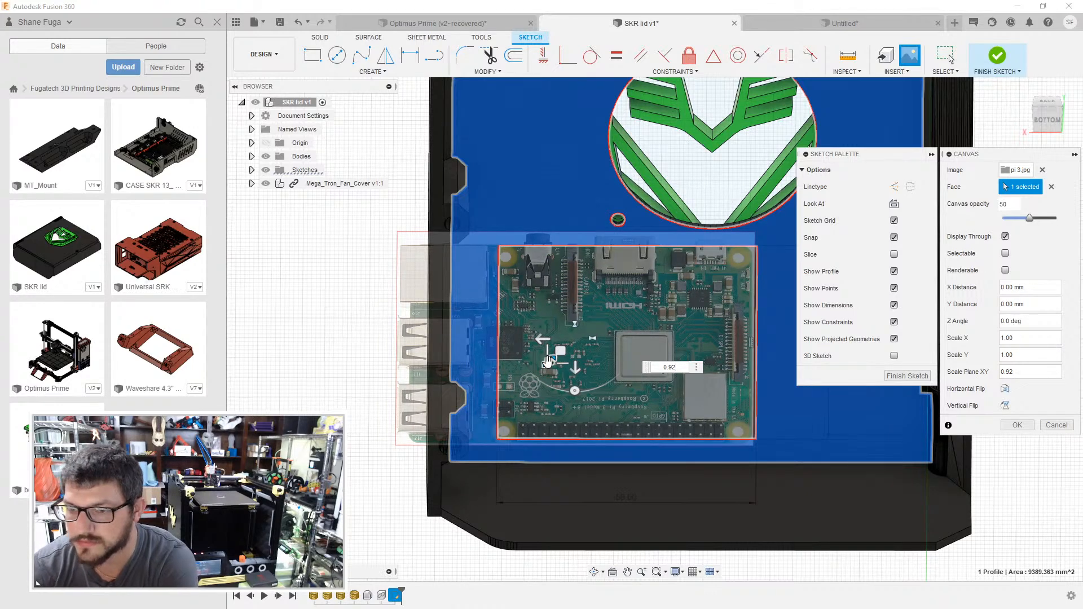
- Set the canvas plane scale to 1.1 and shift it about -0.88 mm in X and -0.71 mm in Y over the rectangle
left_click_drag(561, 351, 558, 351)
left_click(547, 363)
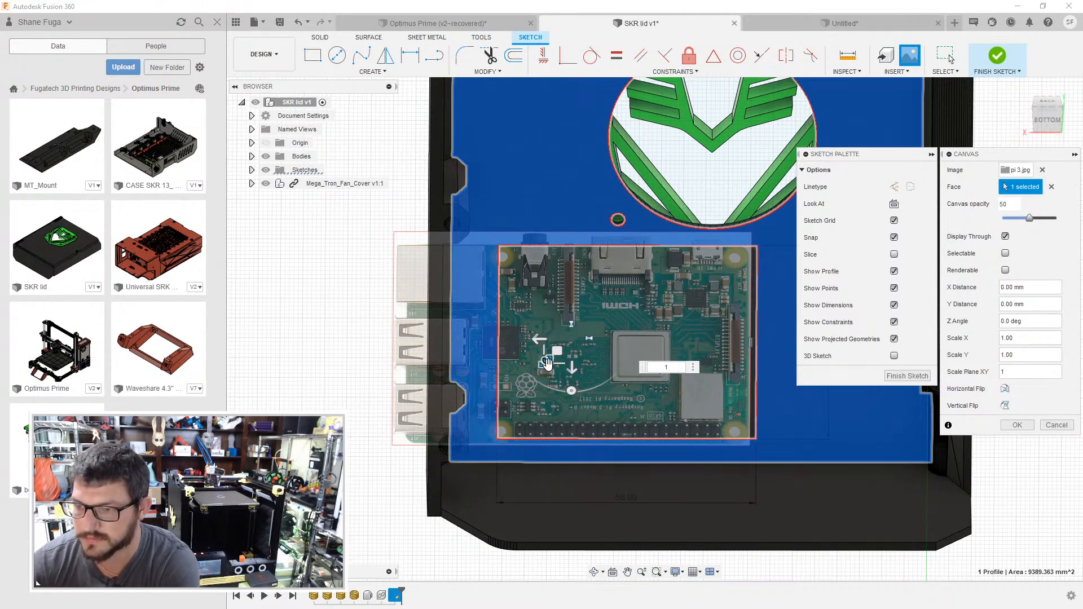
left_click(556, 350)
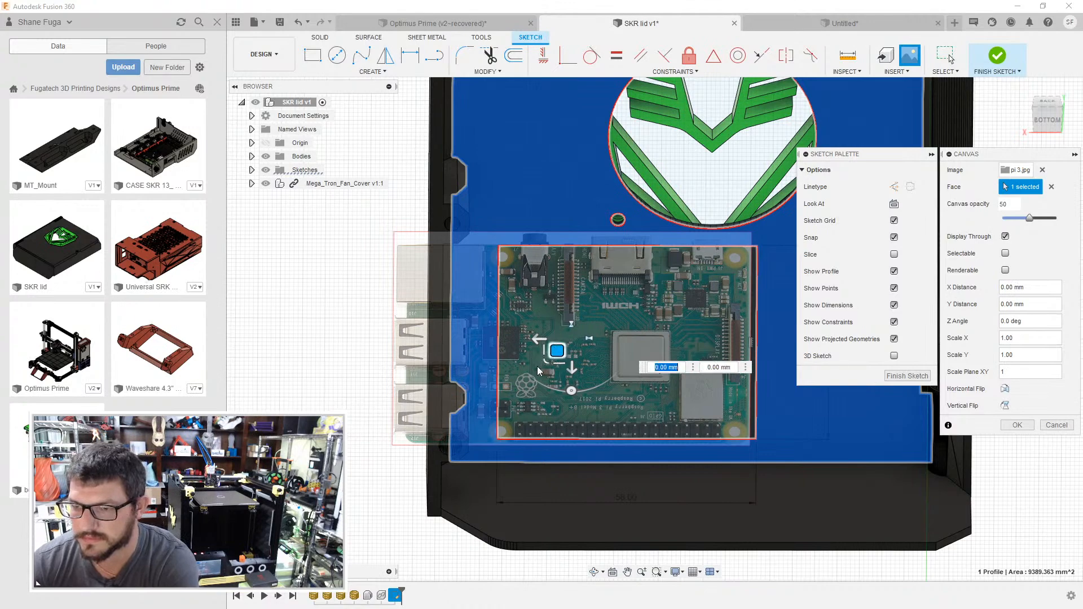
left_click(544, 362)
type("1.1")
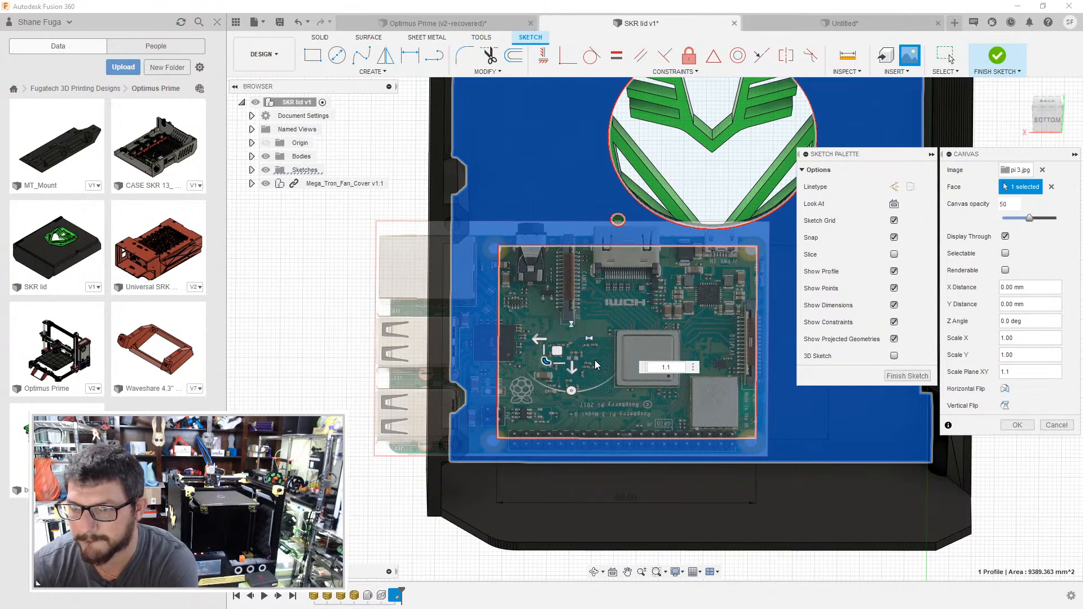
left_click_drag(554, 351, 559, 349)
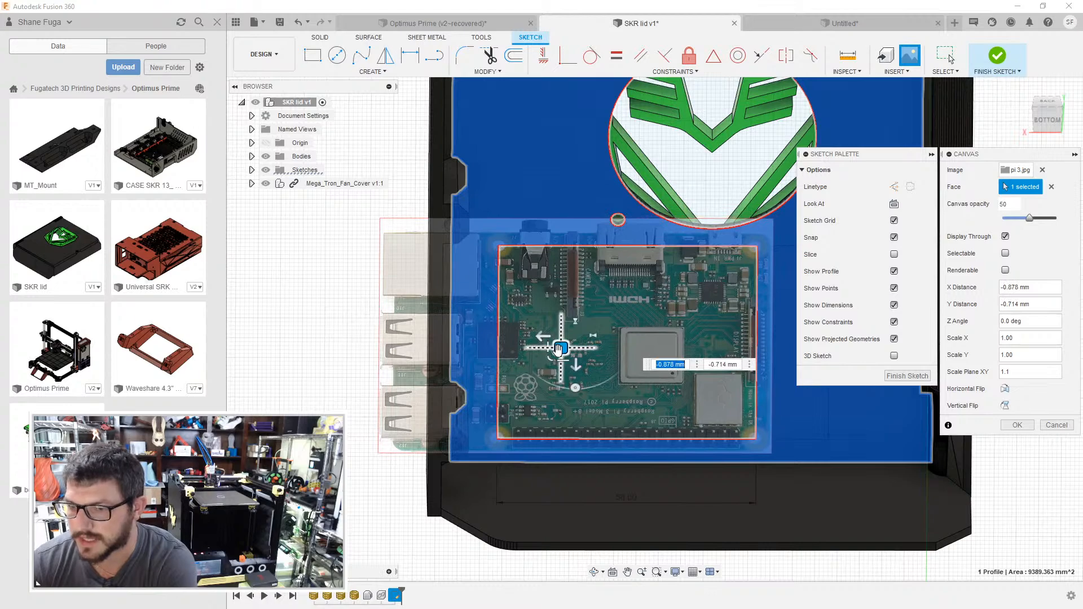
left_click(663, 361)
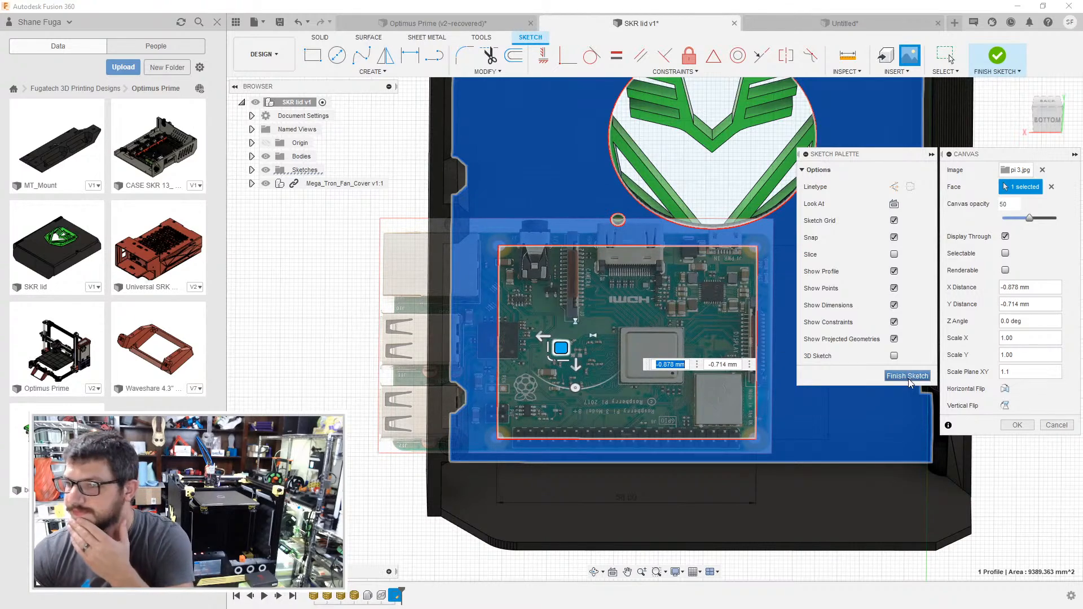
- Shift the canvas -15 mm in X so the board's USB ports lie within the lid's edge
left_click_drag(550, 337, 608, 336)
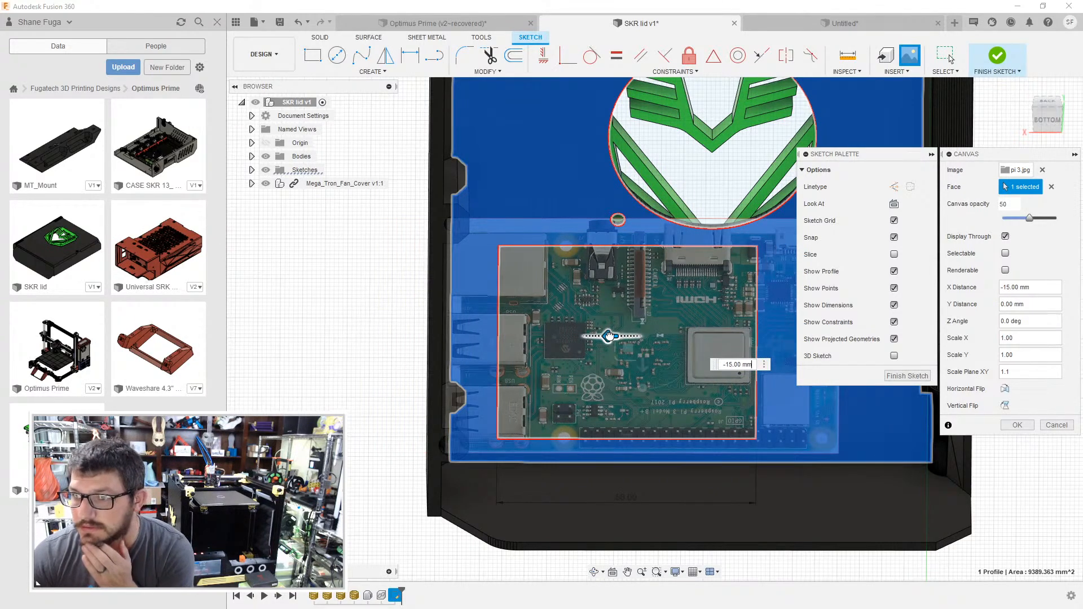
left_click_drag(609, 336, 609, 336)
middle_click_drag(690, 215, 618, 334)
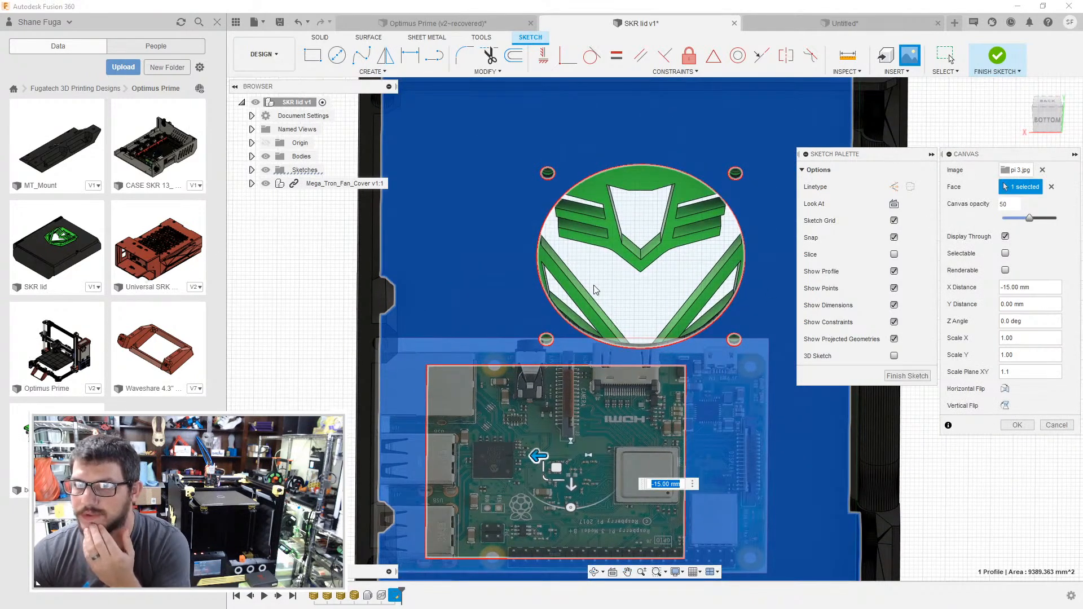
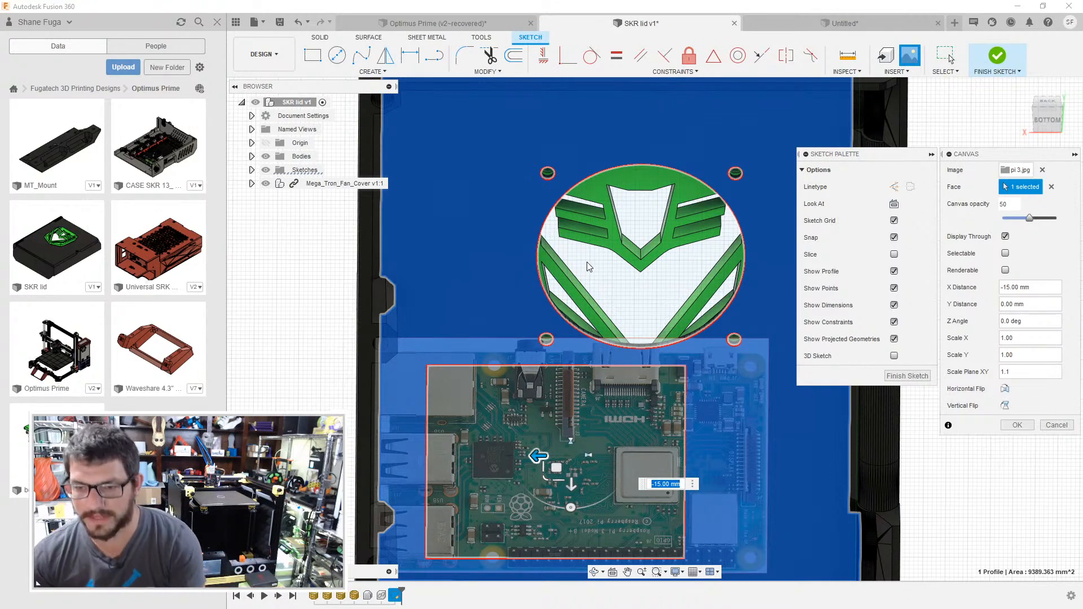
- Check the Raspberry Pi canvas against the lid edge and accept its placement
middle_click_drag(472, 288, 498, 364, "shift")
middle_click_drag(520, 304, 565, 319, "shift")
scroll(492, 391, "up", 2)
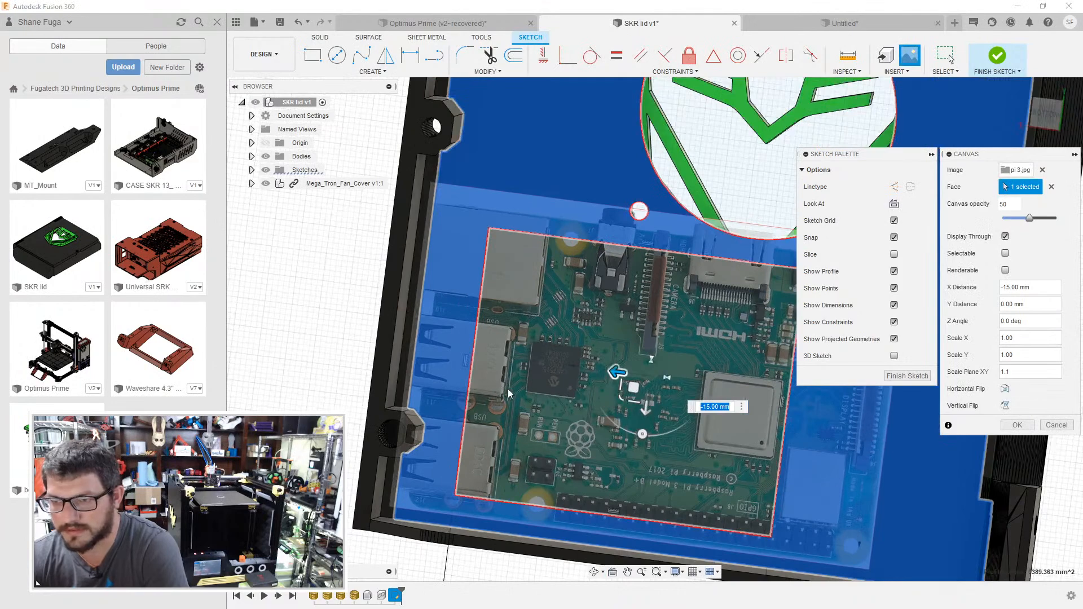
middle_click_drag(566, 356, 530, 366, "shift")
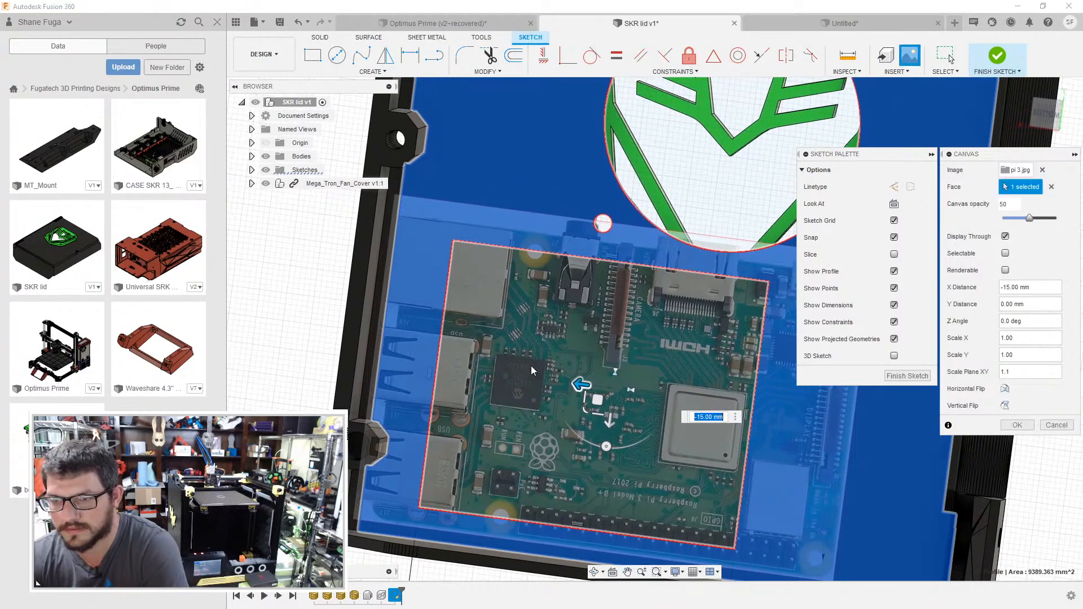
left_click(1017, 425)
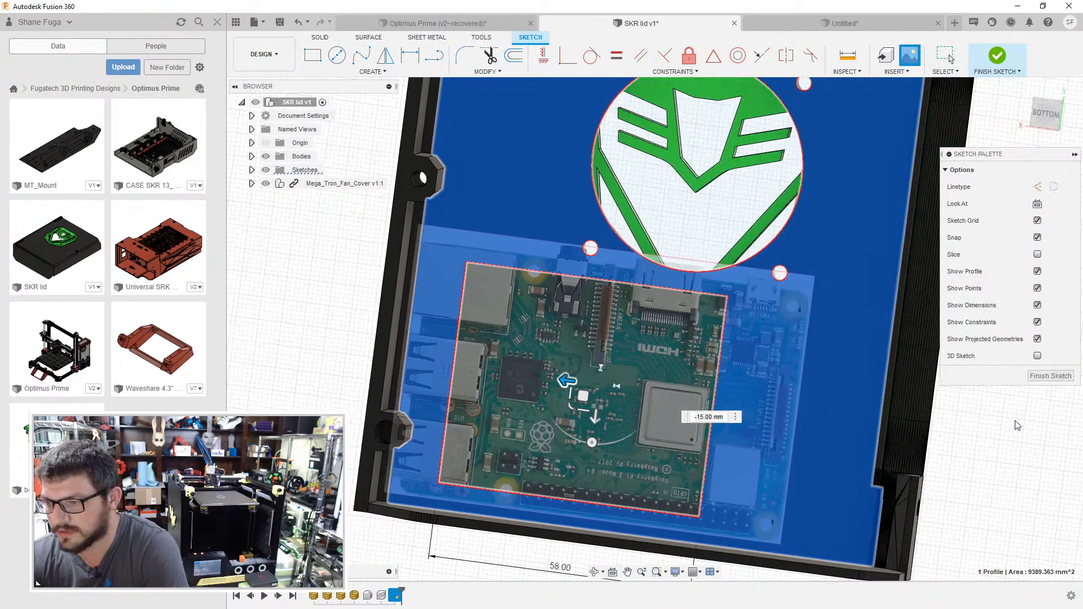
- Move the 58 mm wide sketch rectangle so its corners lie on the board's four mounting holes
left_click(568, 275)
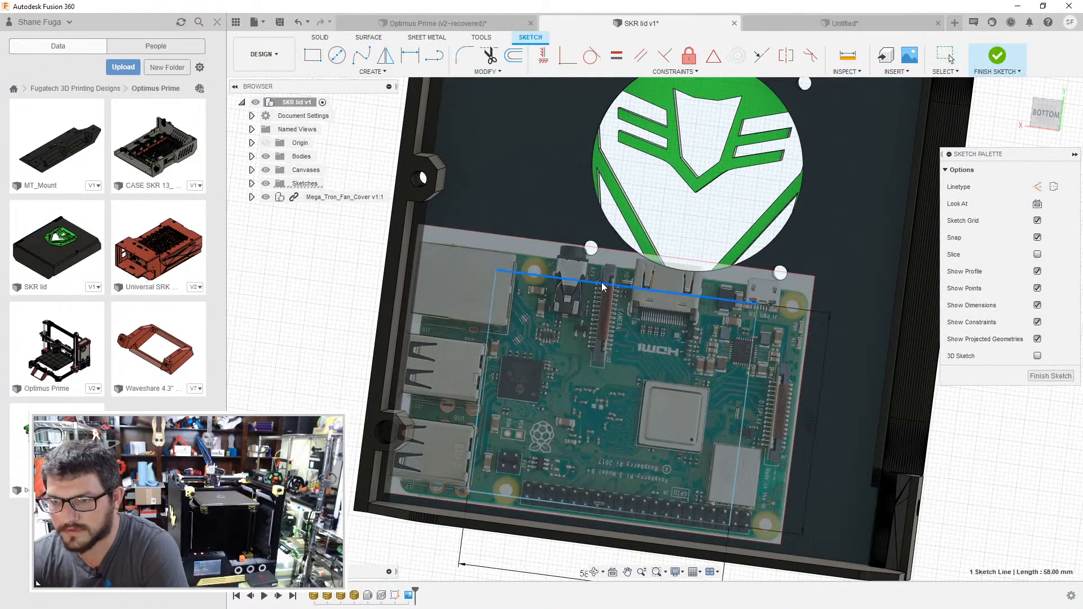
left_click_drag(630, 288, 636, 288)
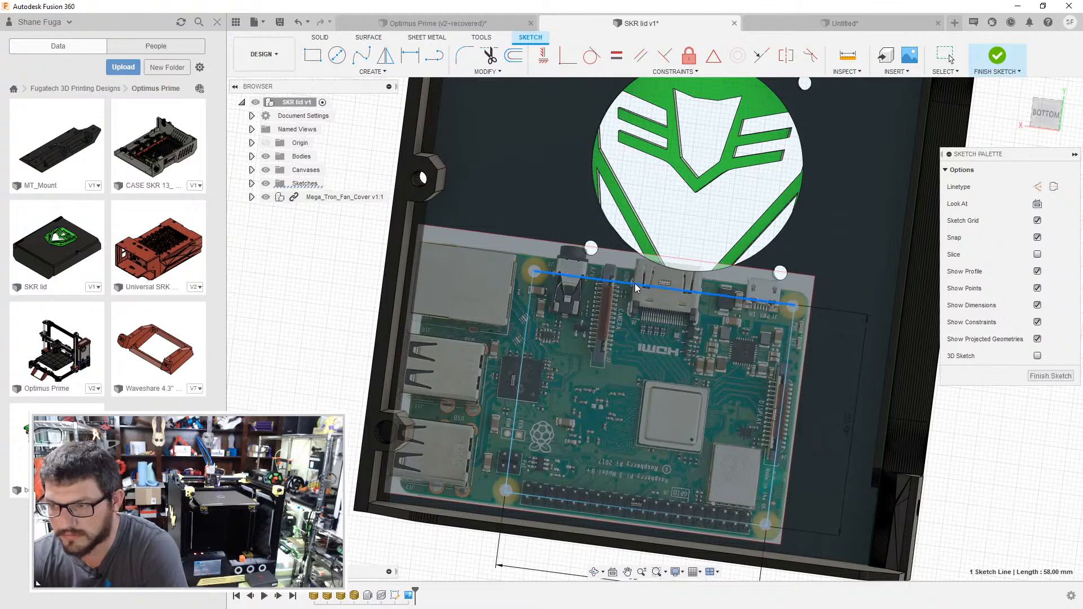
middle_click_drag(618, 368, 617, 376, "shift")
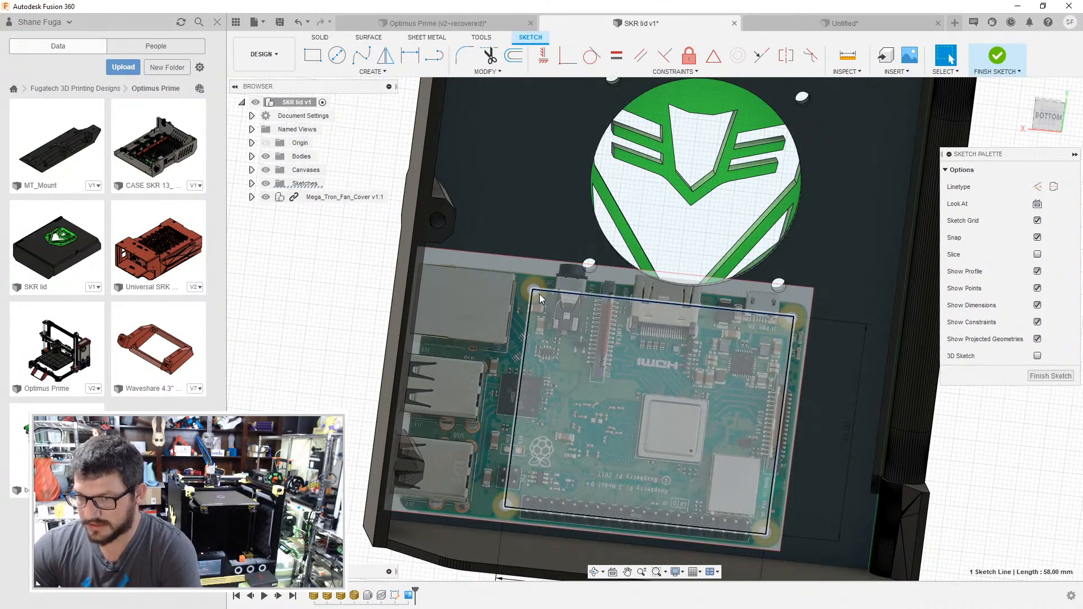
- Draw 3 mm diameter circles on the two rectangle corners nearest the round fan cover
key("c")
left_click(534, 290)
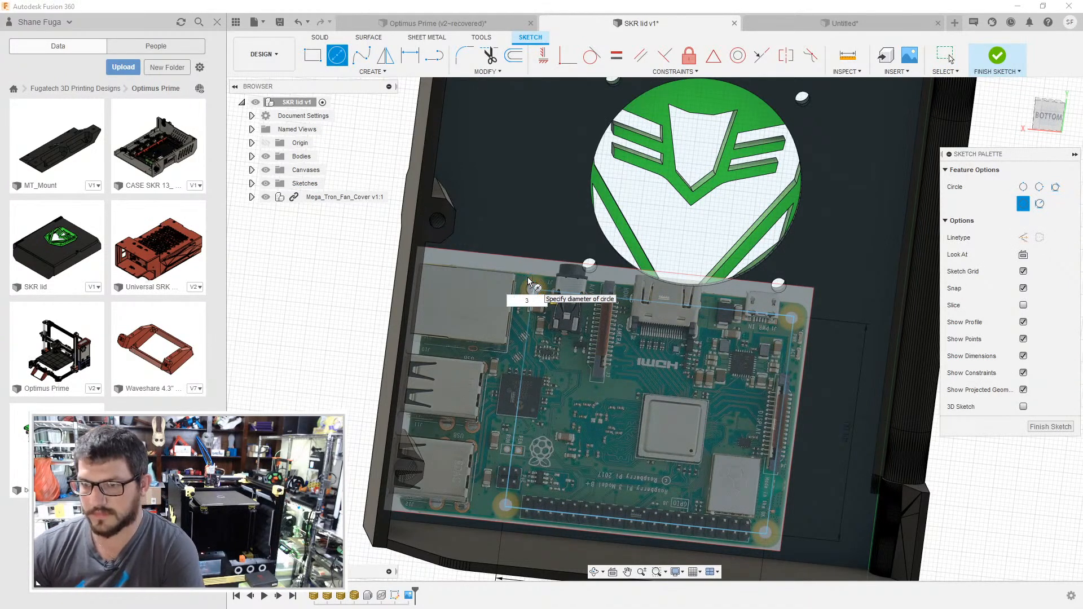
key("Return")
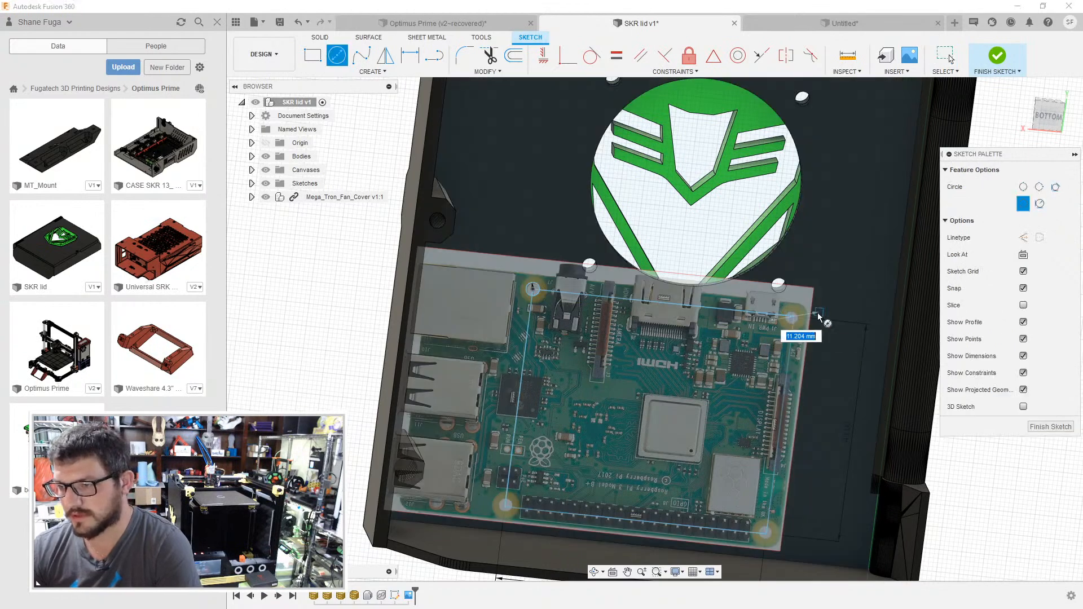
type("3")
key("Return")
key("Escape")
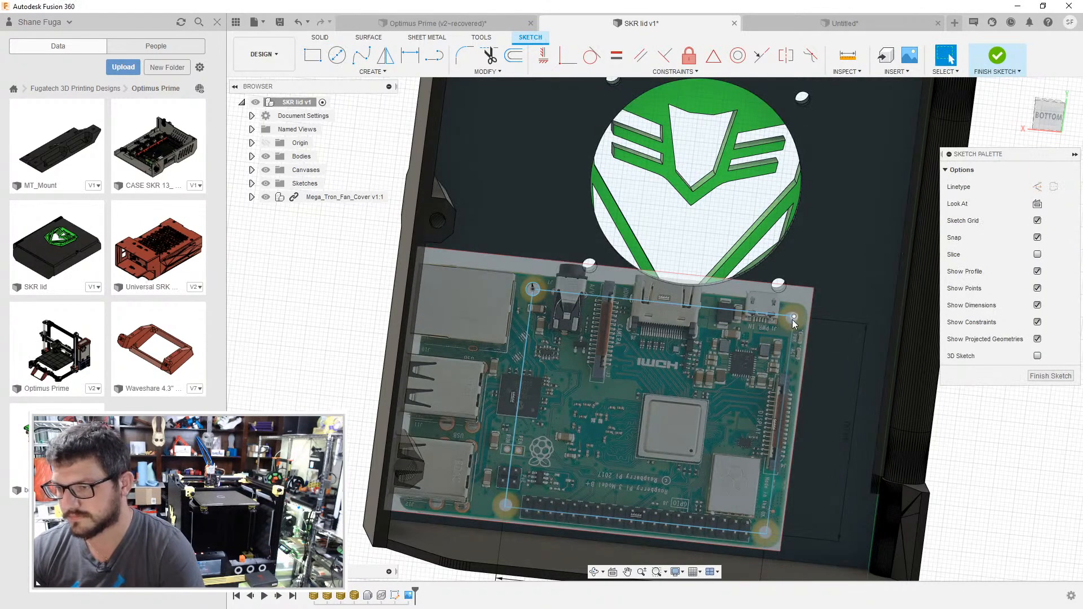
key("c")
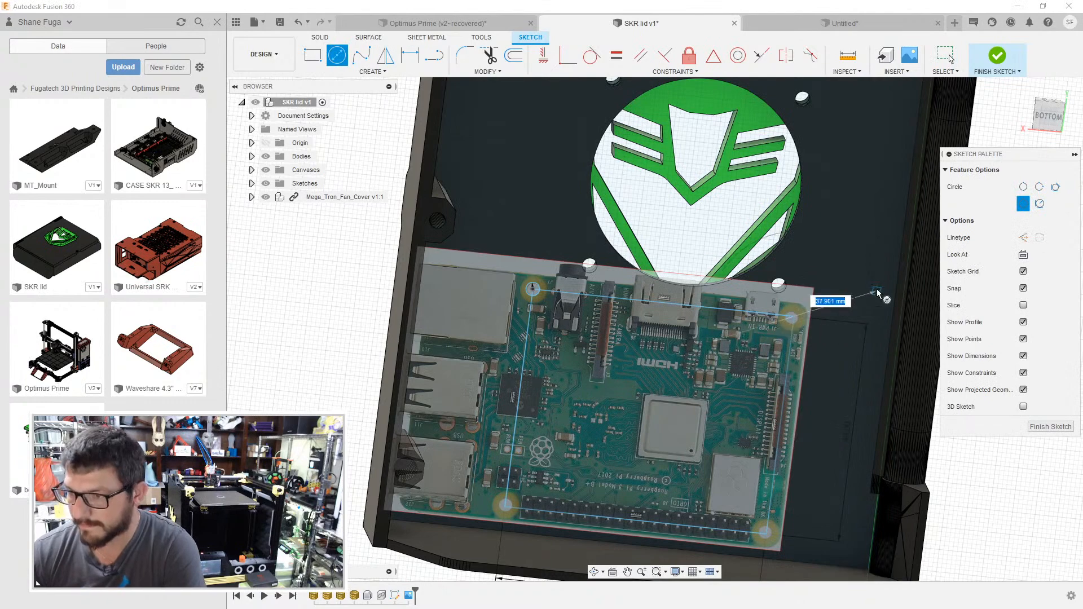
type("3")
key("Return")
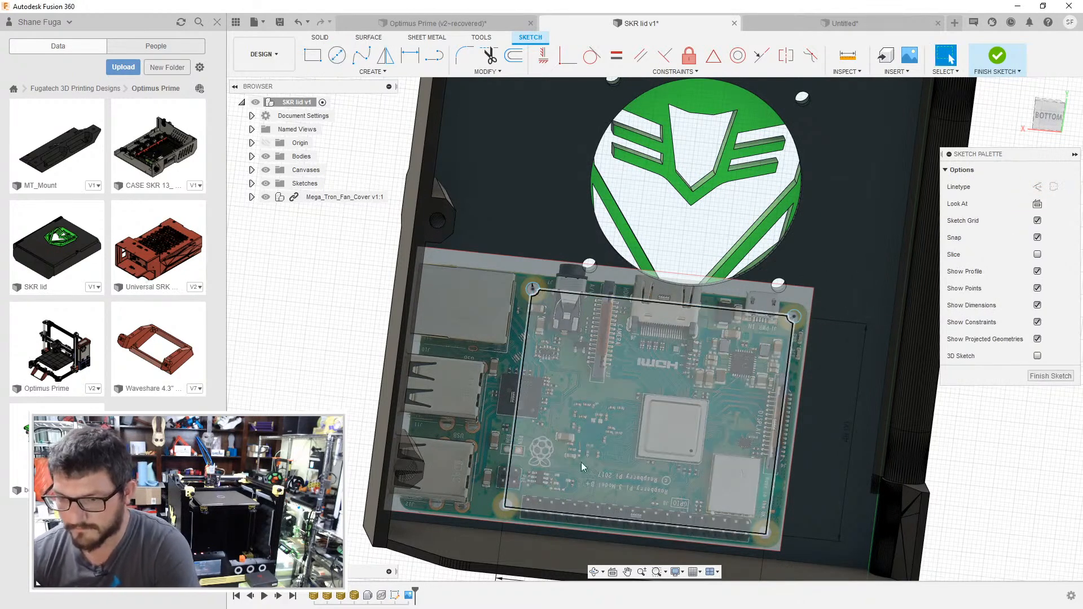
- Draw 3 mm diameter circles on the two rectangle corners beside the GPIO header and finish the sketch
left_click(506, 507)
type("3")
key("Return")
key("Escape")
key("c")
left_click(764, 532)
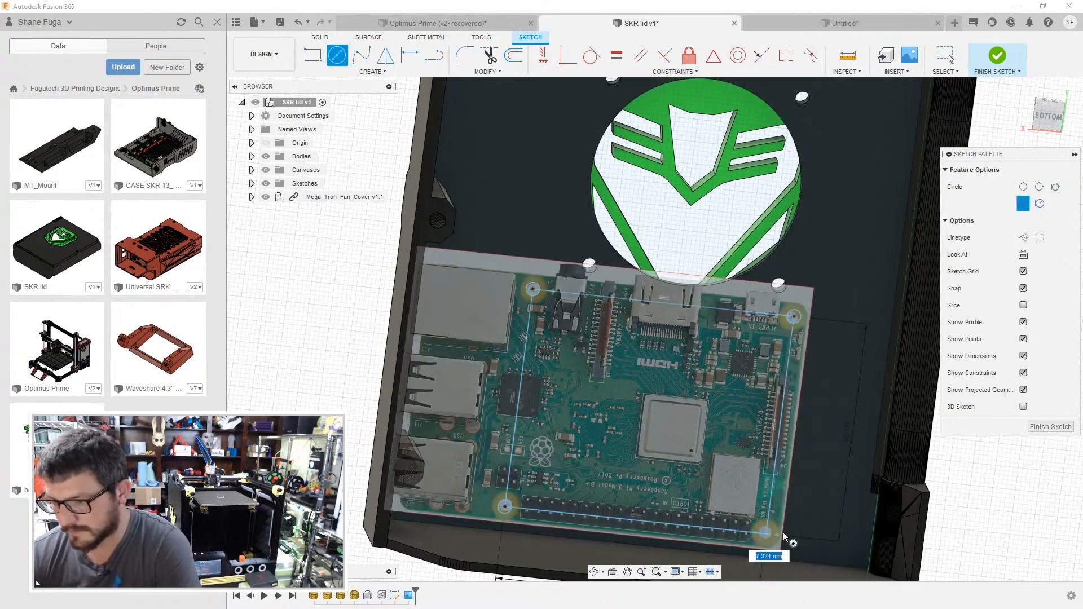
type("3")
key("Return")
key("Escape")
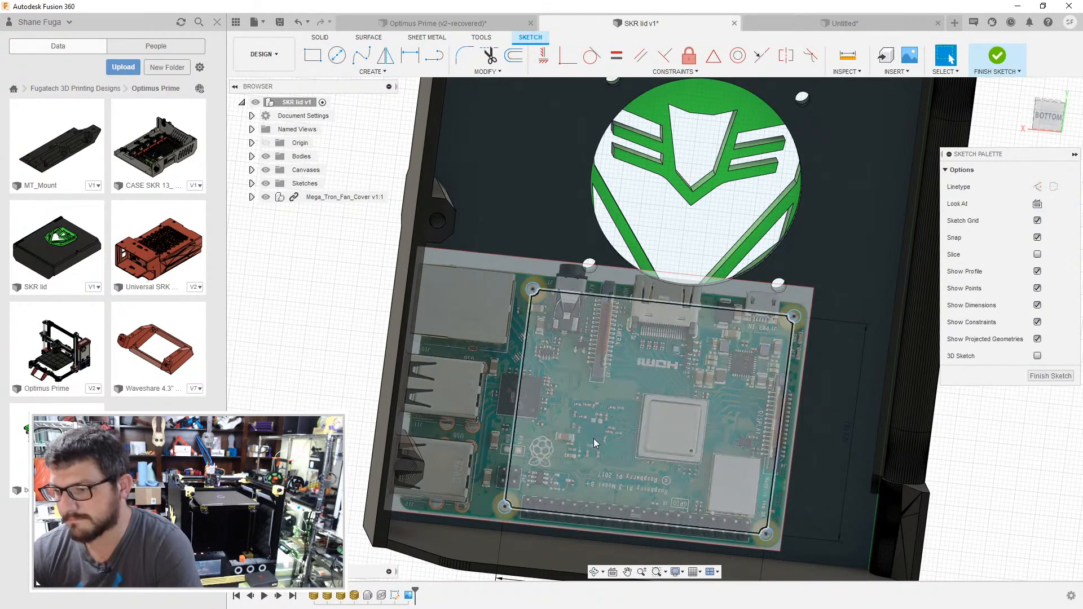
middle_click_drag(513, 478, 492, 386, "shift")
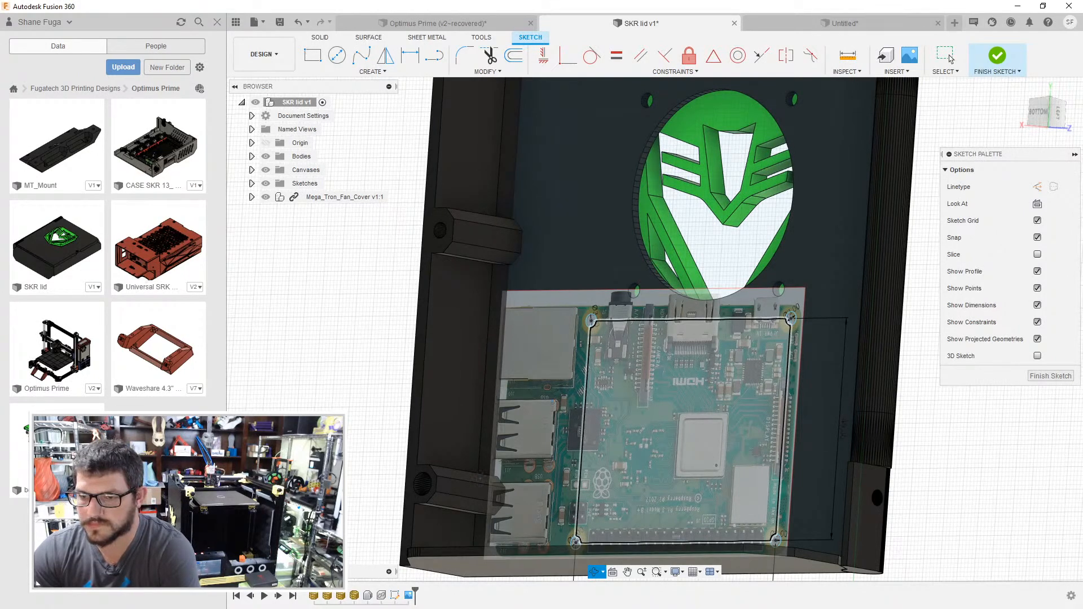
middle_click_drag(484, 475, 717, 415, "shift")
left_click(1039, 377)
- Delete the outer faces of the screw boss overlapping the board's USB ports
scroll(739, 361, "up", 1)
middle_click_drag(504, 420, 359, 465, "shift")
left_click(359, 465)
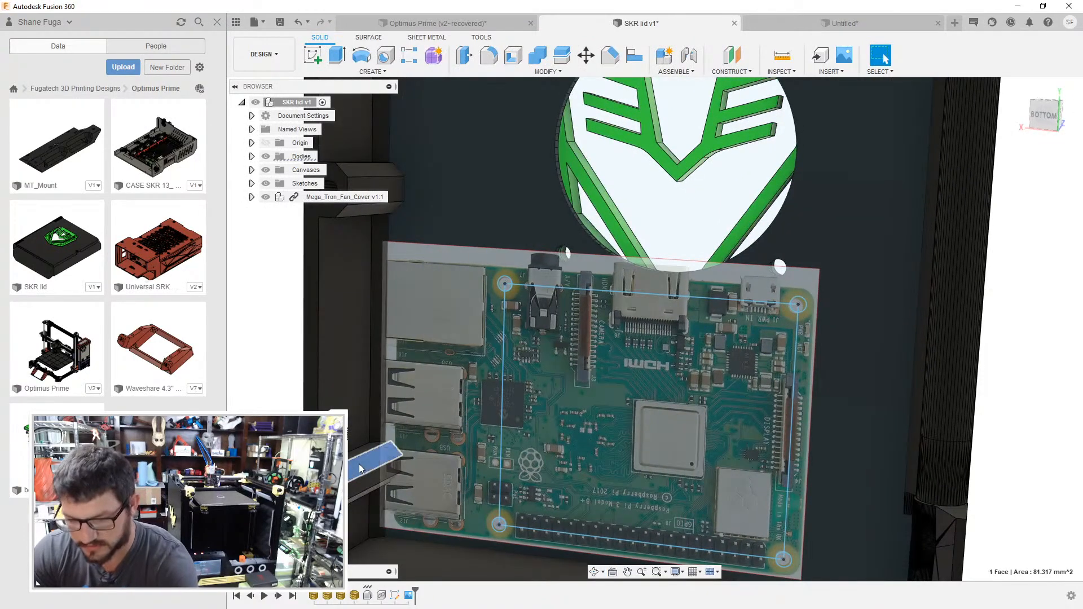
key("Delete")
left_click(364, 473)
scroll(357, 505, "up", 5)
key("Delete")
left_click(357, 461)
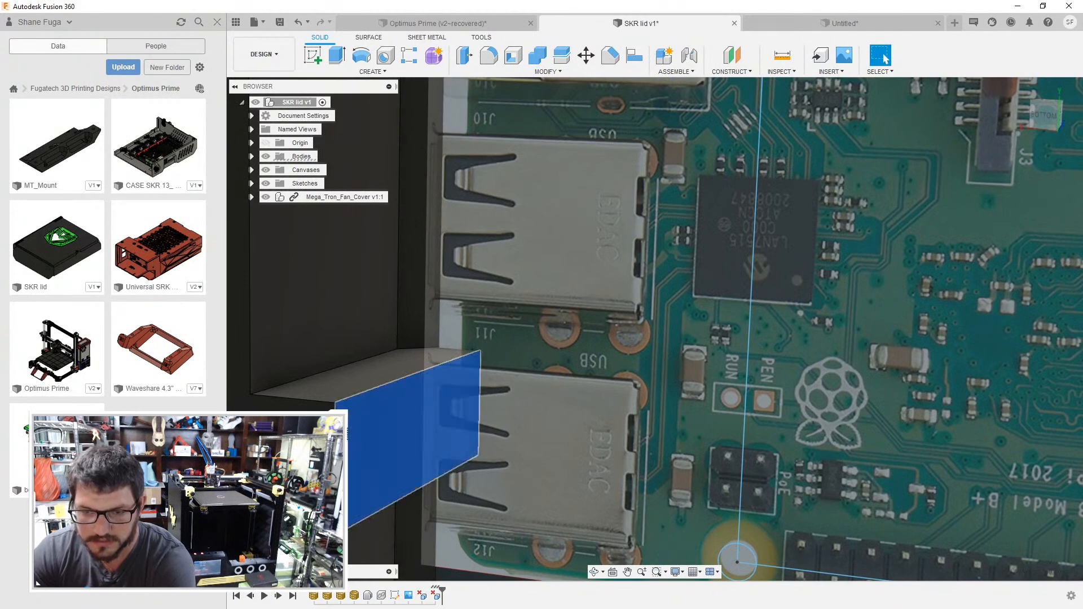
key("Delete")
left_click(351, 381)
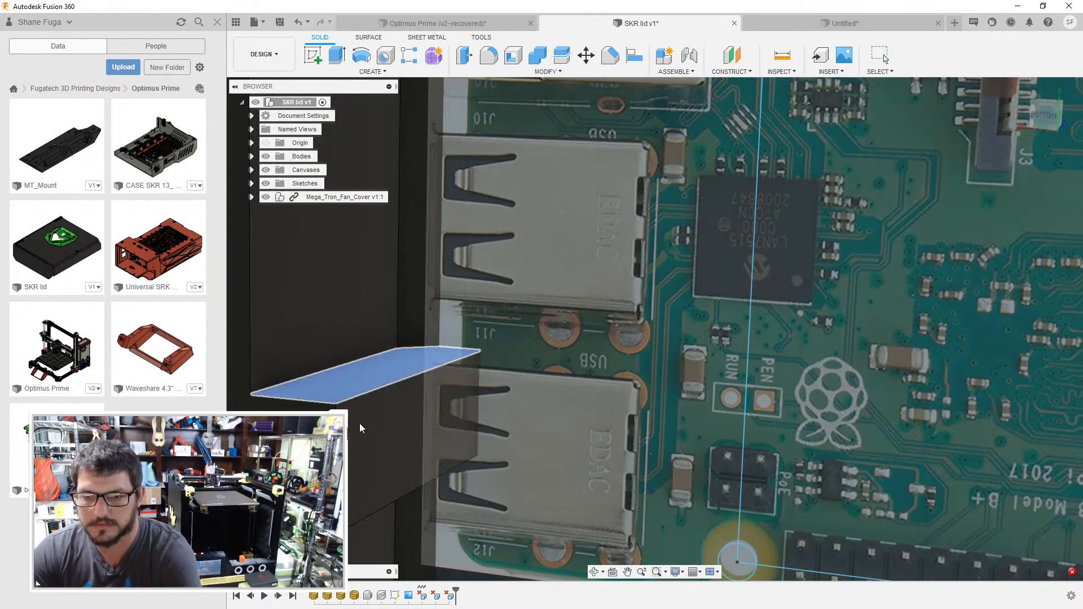
key("Delete")
- Delete the first facets of the screw hole left in the lid wall beside the USB ports
scroll(357, 428, "up", 5)
scroll(380, 422, "up", 3)
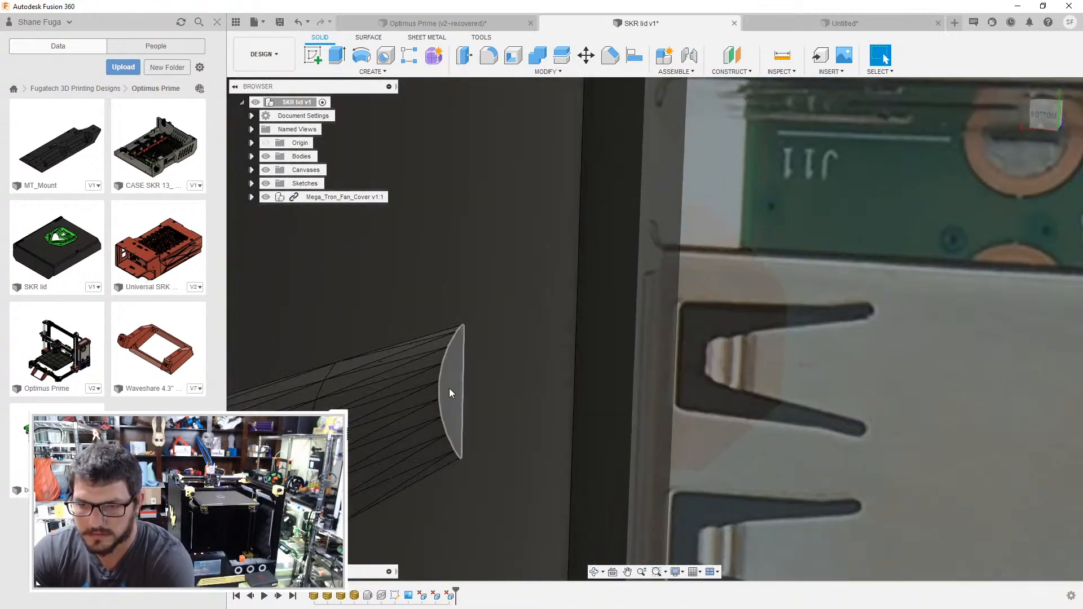
left_click(449, 387)
key("Delete")
scroll(418, 400, "up", 5)
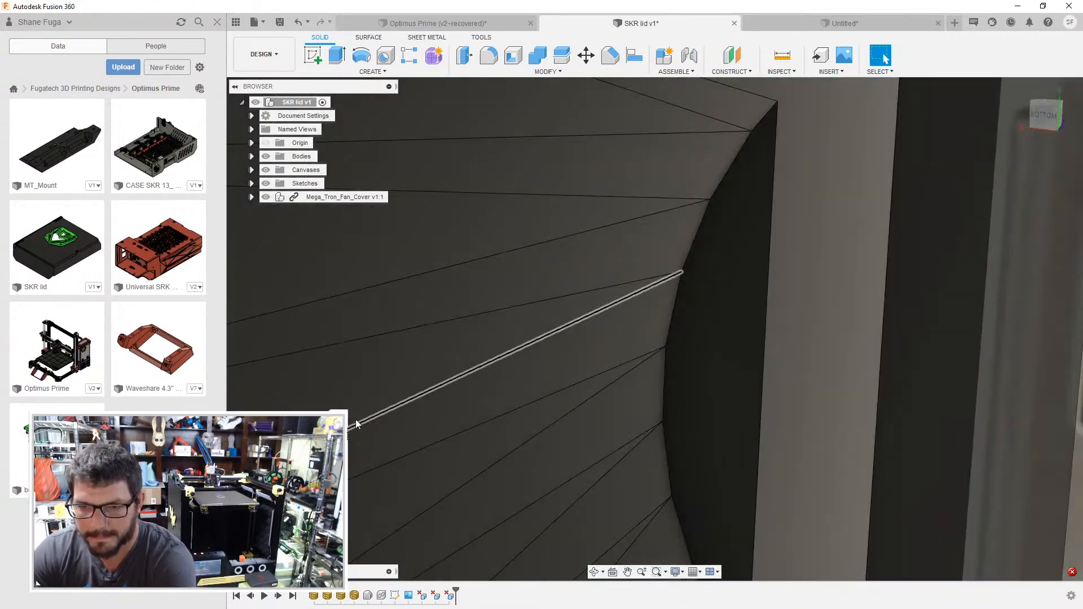
left_click(467, 335)
key("Delete")
left_click(543, 287)
key("Delete")
left_click(547, 273)
key("Delete")
left_click(550, 182)
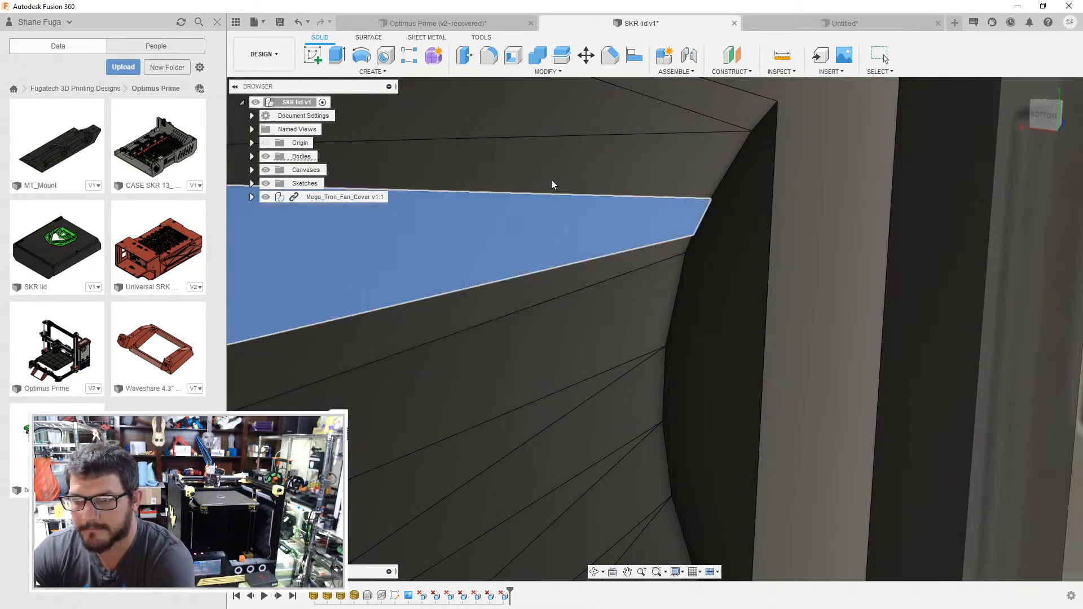
key("Delete")
- Try to extrude the crescent-shaped end face of the leftover screw hole 12 mm as a cut
scroll(551, 179, "down", 3)
scroll(559, 206, "down", 3)
left_click(581, 234)
key("e")
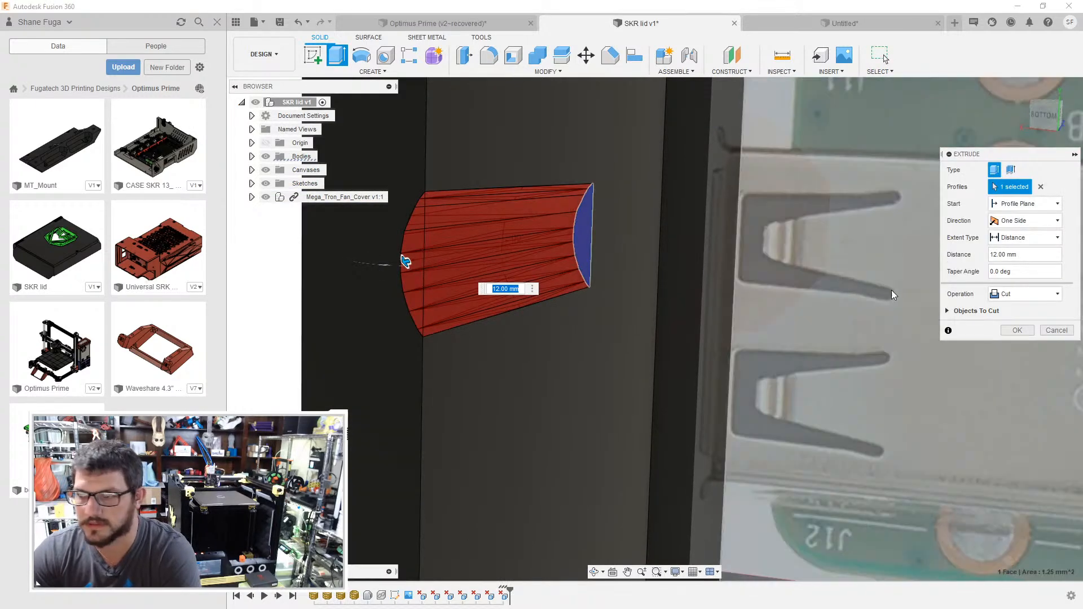
left_click(1020, 333)
key("e")
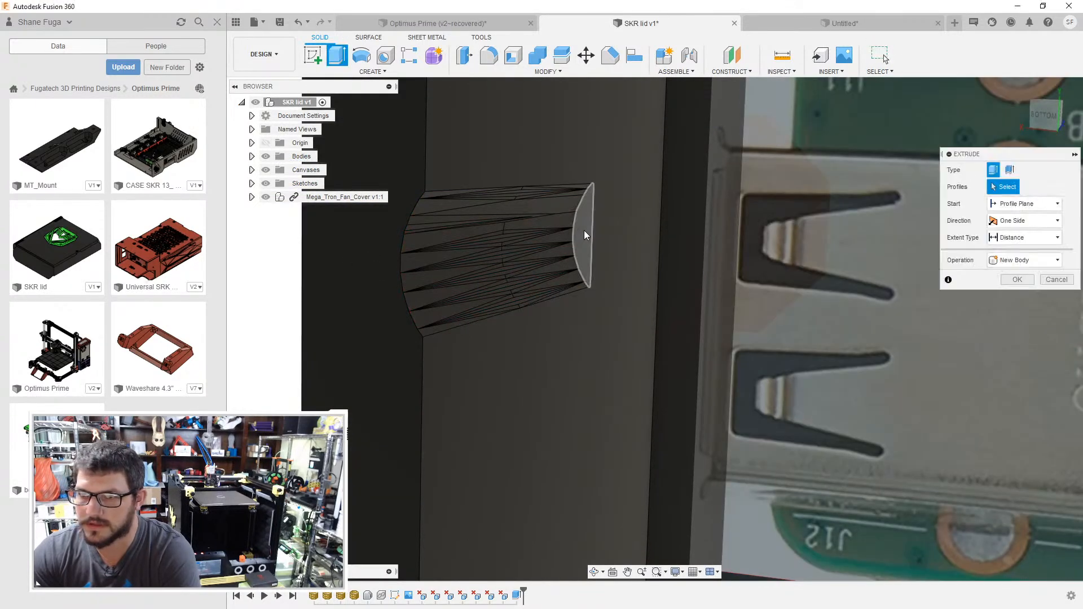
left_click(584, 230)
key("Return")
- Delete the upper facets of the leftover screw hole, merging them into one larger face
scroll(542, 231, "up", 4)
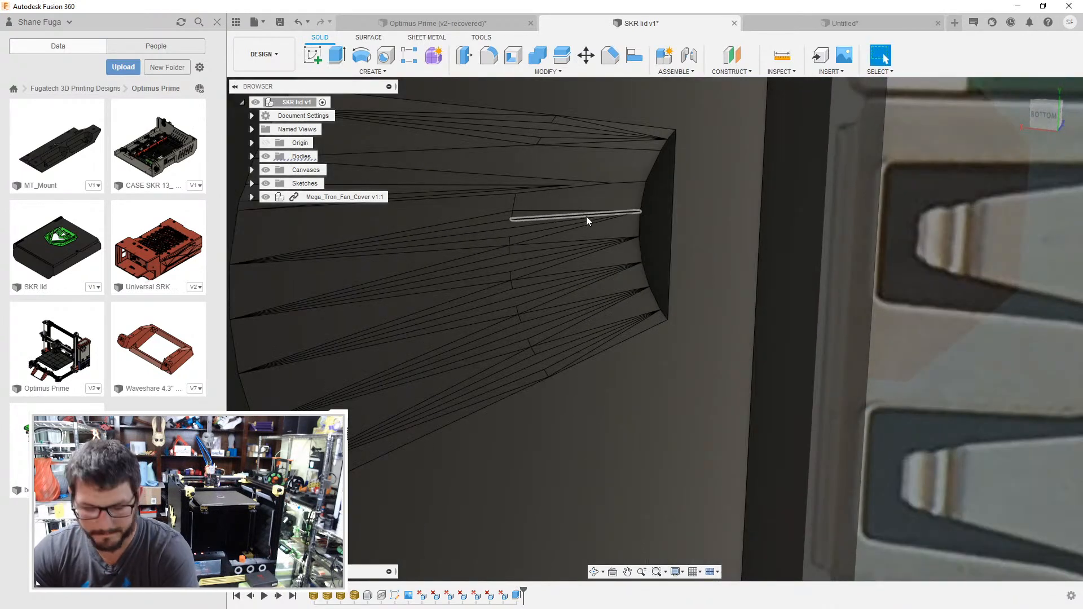
left_click(583, 212)
key("Delete")
left_click(546, 162)
key("Delete")
left_click(436, 116)
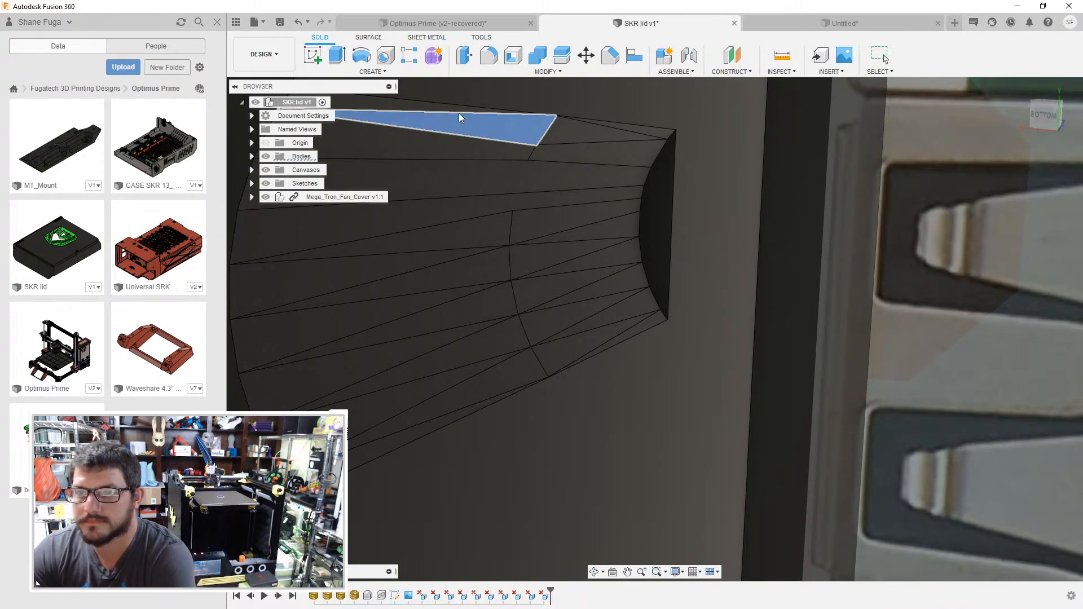
key("Delete")
left_click(578, 141)
left_click(620, 155)
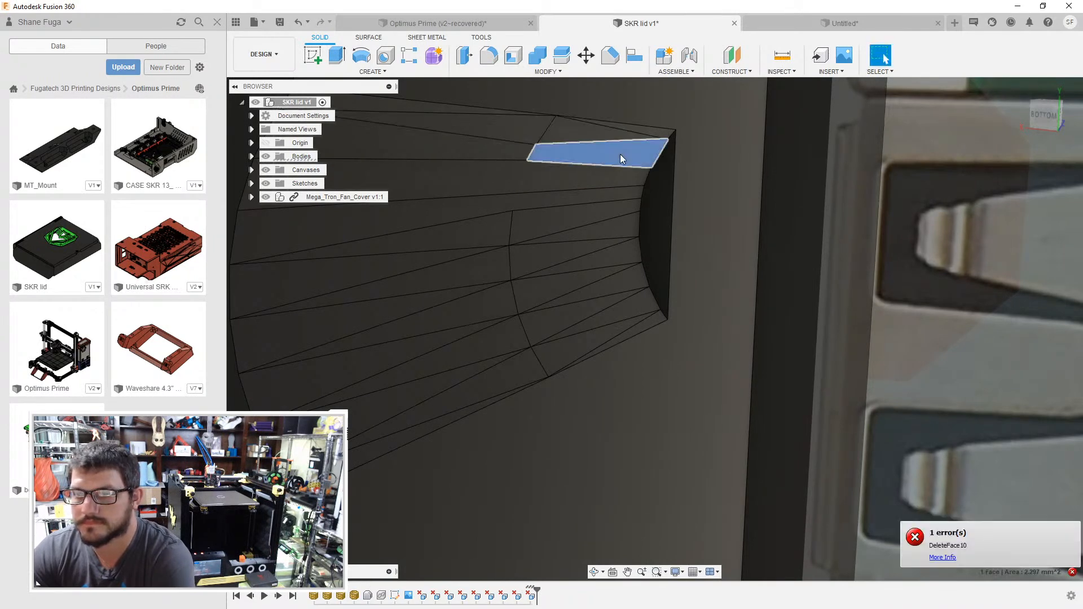
key("Delete")
left_click(549, 175)
key("Delete")
left_click(519, 131)
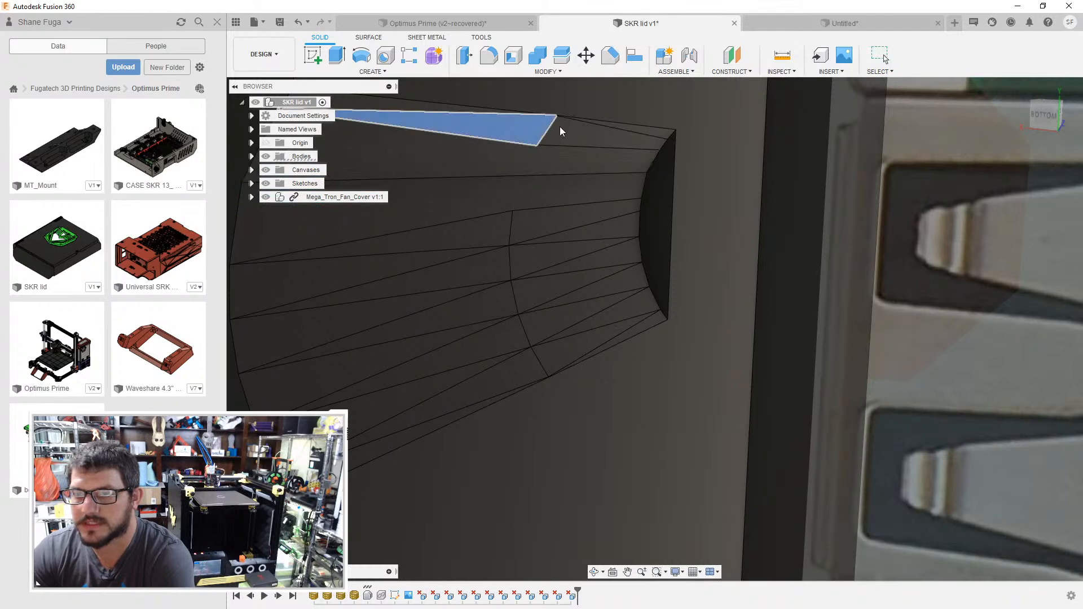
key("Delete")
left_click(563, 130)
key("Delete")
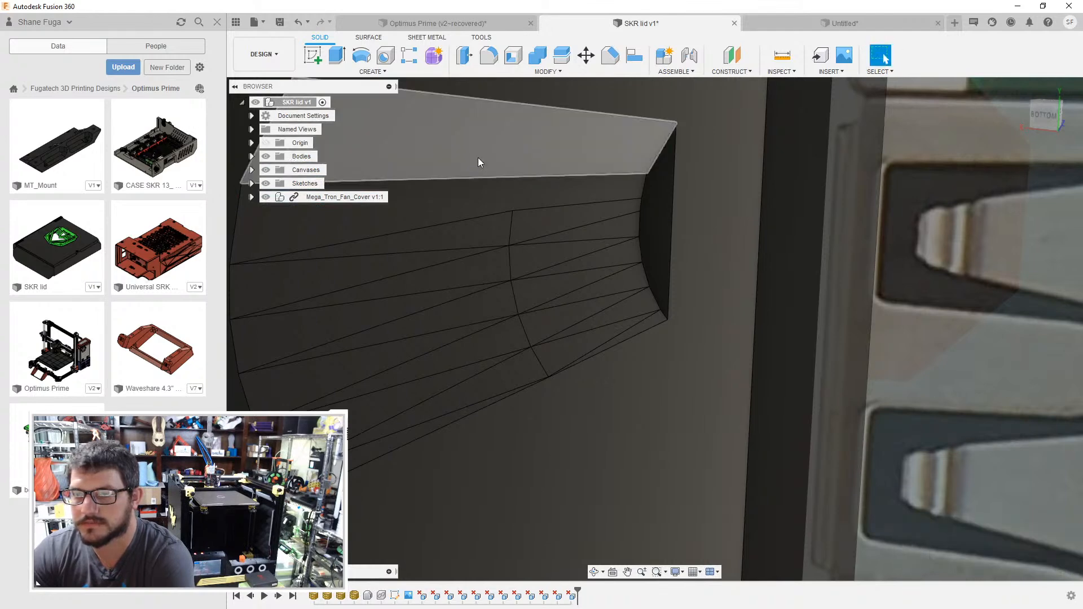
- Delete the middle facets of the leftover screw hole in the lid wall
left_click(480, 195)
key("Delete")
left_click(550, 212)
key("Delete")
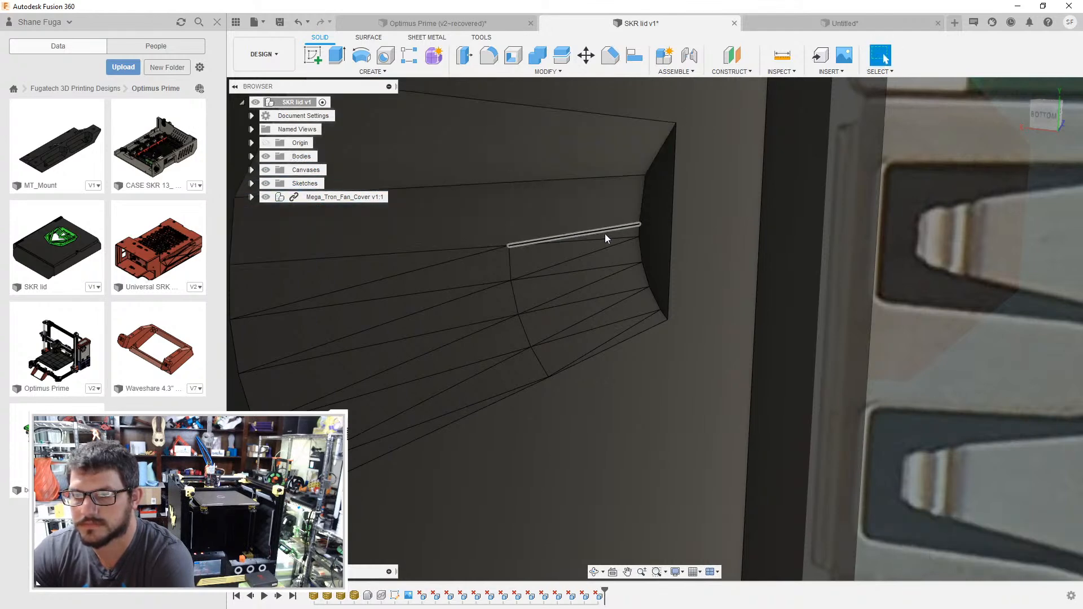
left_click(611, 208)
key("Delete")
left_click(582, 216)
key("Delete")
left_click(581, 213)
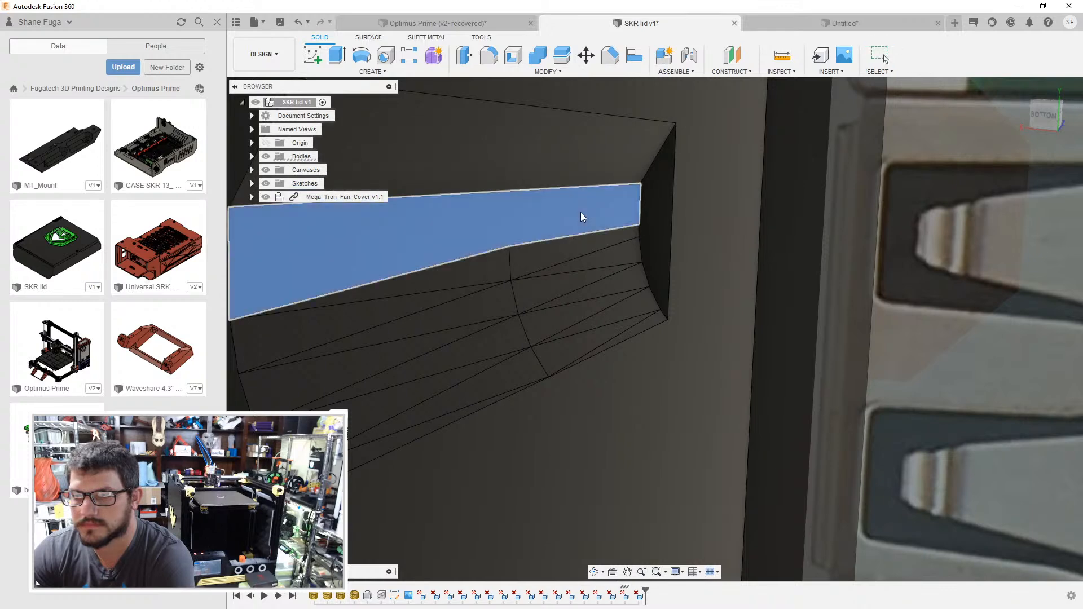
key("Delete")
left_click(581, 213)
key("Delete")
left_click(581, 213)
key("Delete")
left_click(581, 213)
left_click(581, 212)
- Delete the remaining lower facets so the leftover screw hole is removed from the lid wall
key("Delete")
left_click(580, 212)
key("Delete")
left_click(581, 225)
key("Delete")
left_click(581, 233)
key("Delete")
left_click(577, 252)
key("Delete")
left_click(573, 272)
key("Delete")
left_click(573, 272)
key("Delete")
left_click(573, 272)
key("Delete")
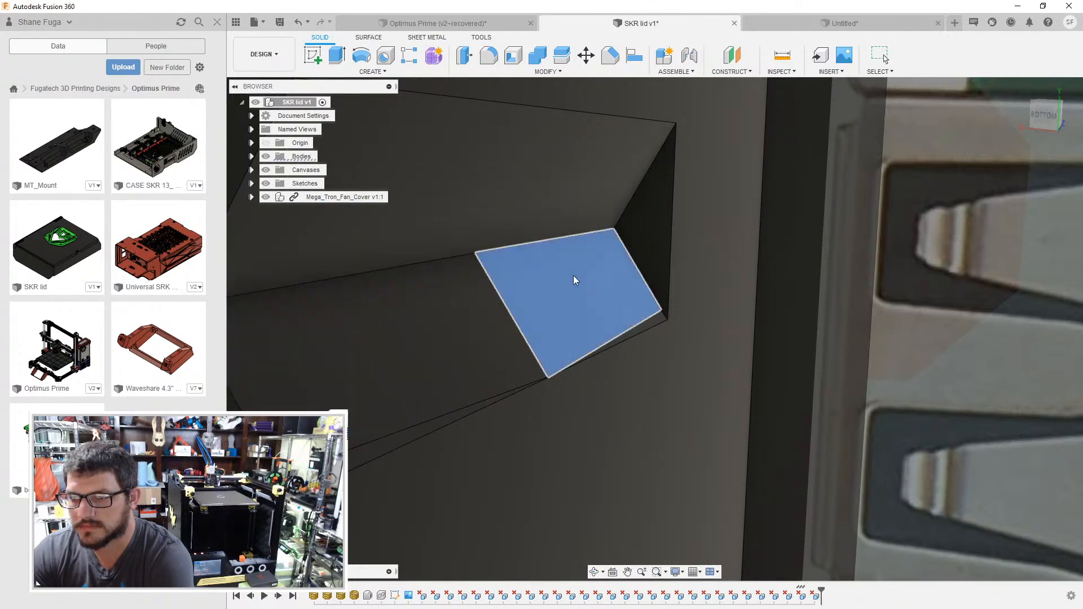
key("Delete")
left_click(604, 318)
key("Delete")
scroll(545, 295, "down", 10)
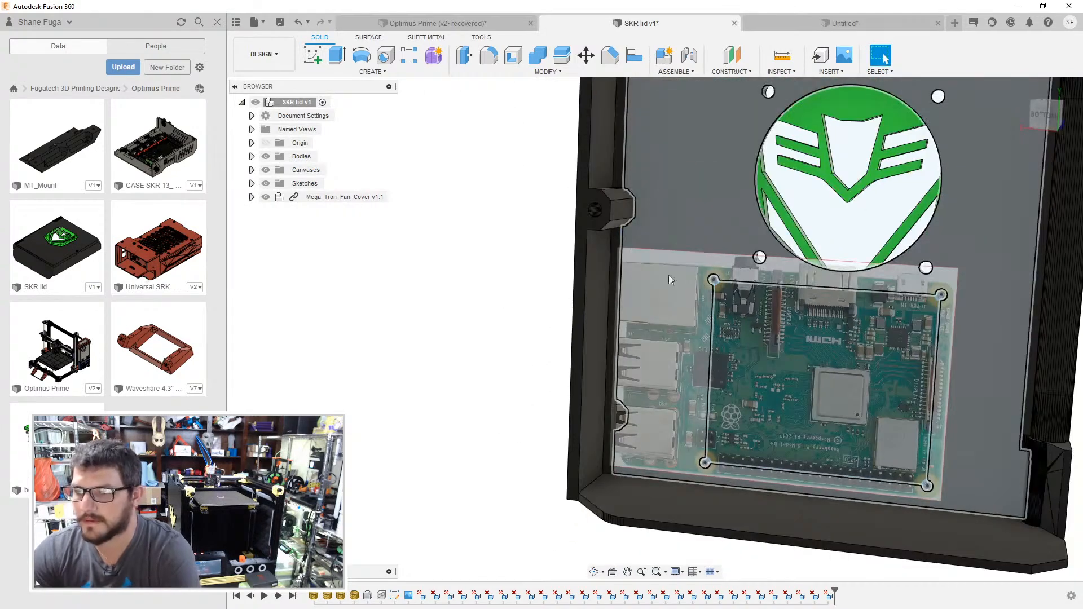
- Hide the Raspberry Pi canvas to examine the leftover boss imprint at the lid wall, and show the canvas again
scroll(626, 372, "up", 8)
scroll(629, 400, "up", 4)
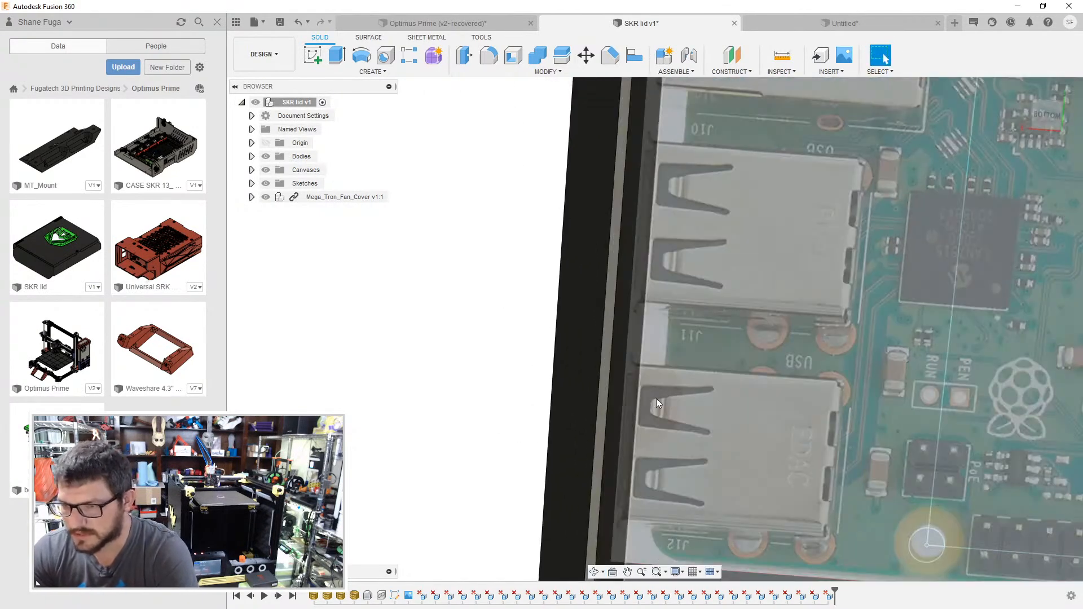
left_click(265, 170)
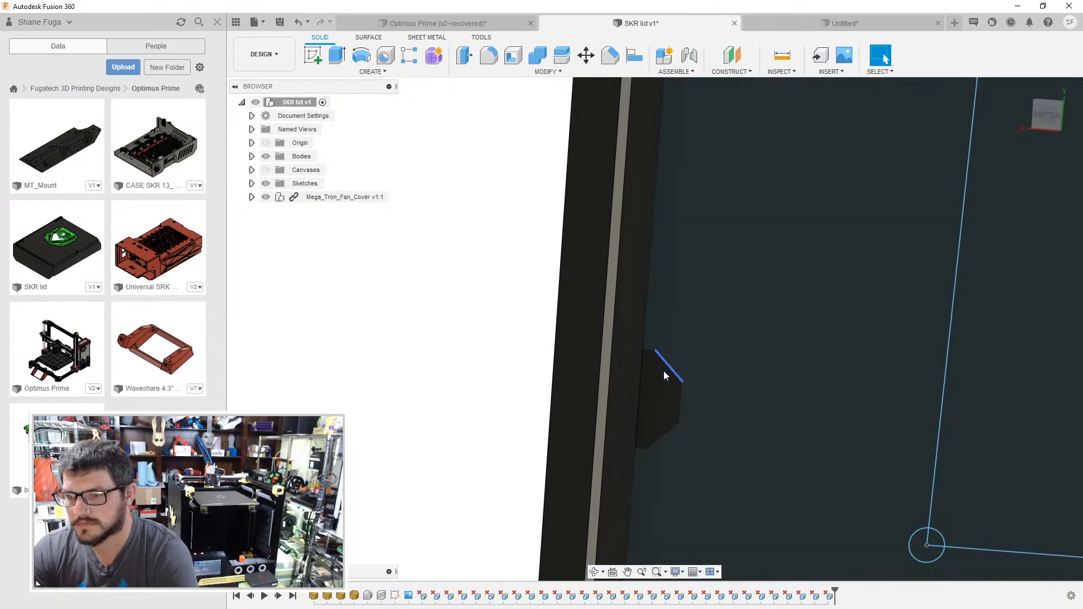
left_click(673, 369)
left_click(677, 361)
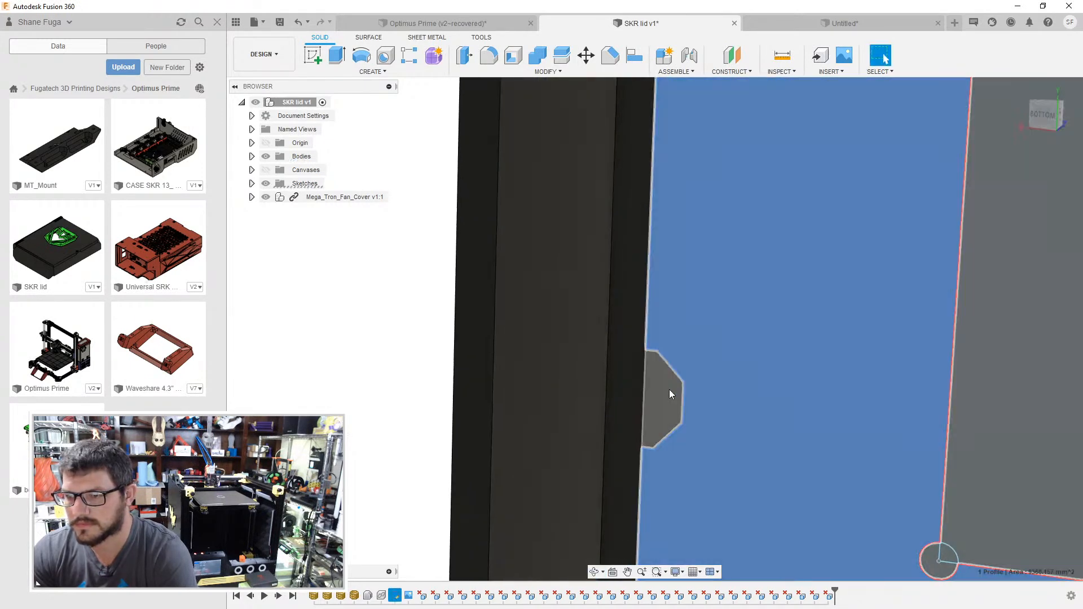
left_click(669, 389)
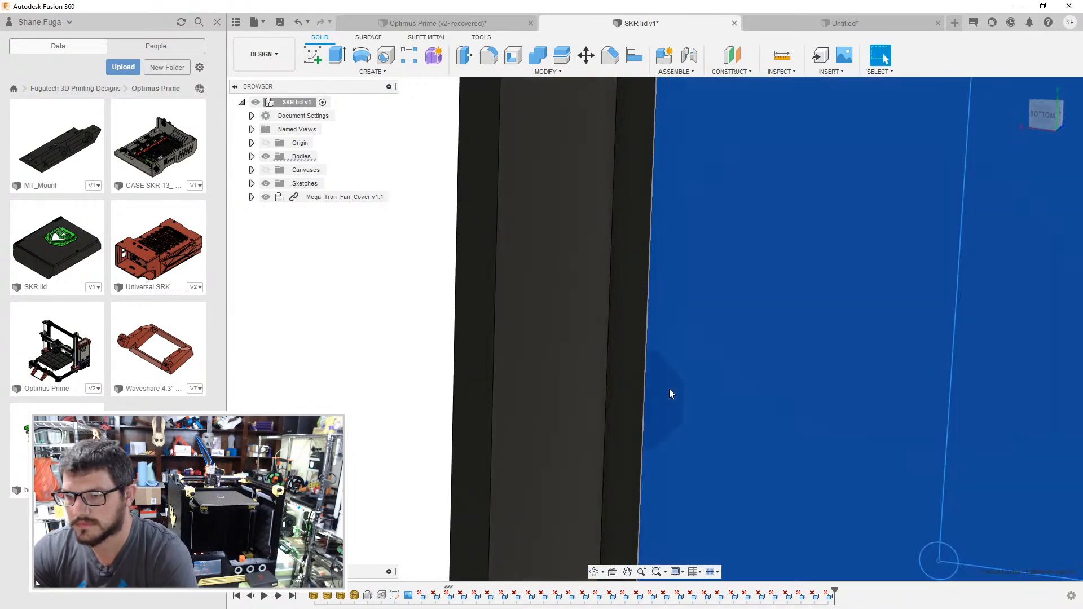
left_click(426, 320)
scroll(365, 273, "down", 3)
left_click(266, 171)
scroll(318, 323, "down", 3)
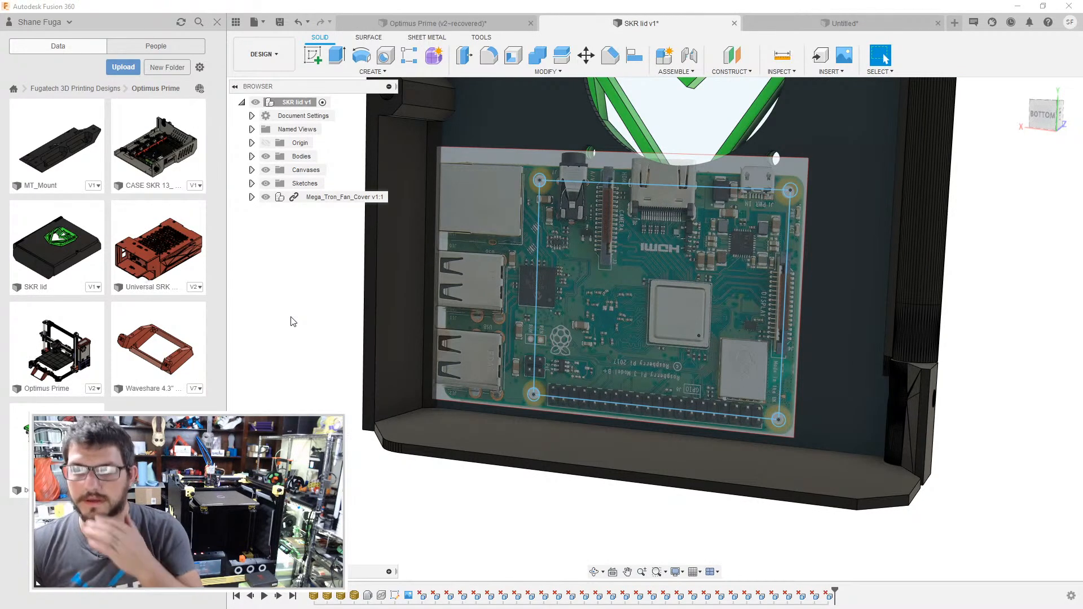
- Switch to the Untitled case design, finish its open sketch and merge the facets of the wall with the three port openings
left_click(807, 17)
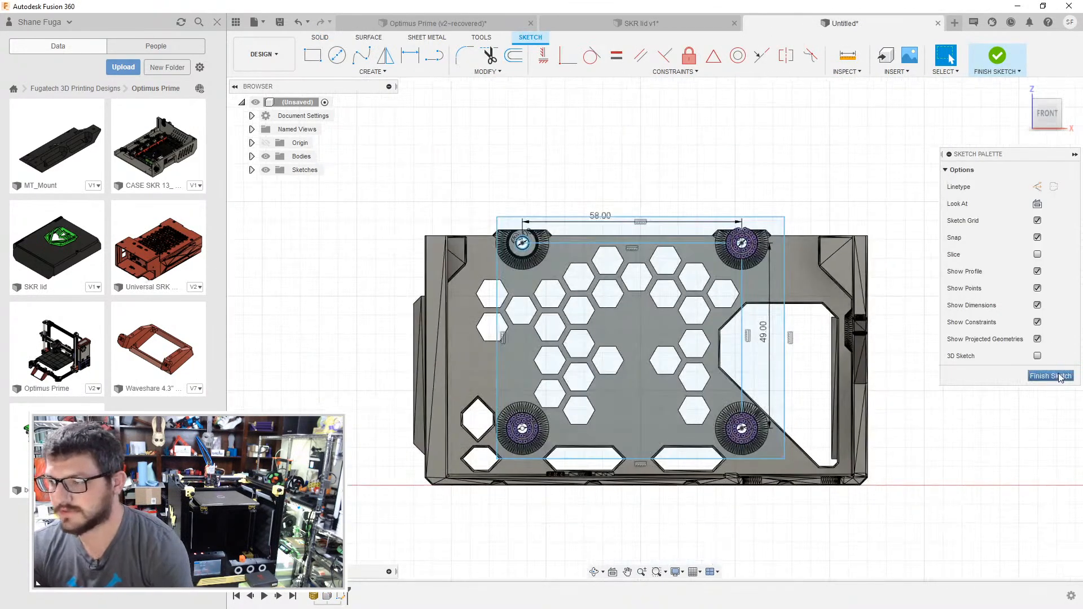
left_click(1050, 375)
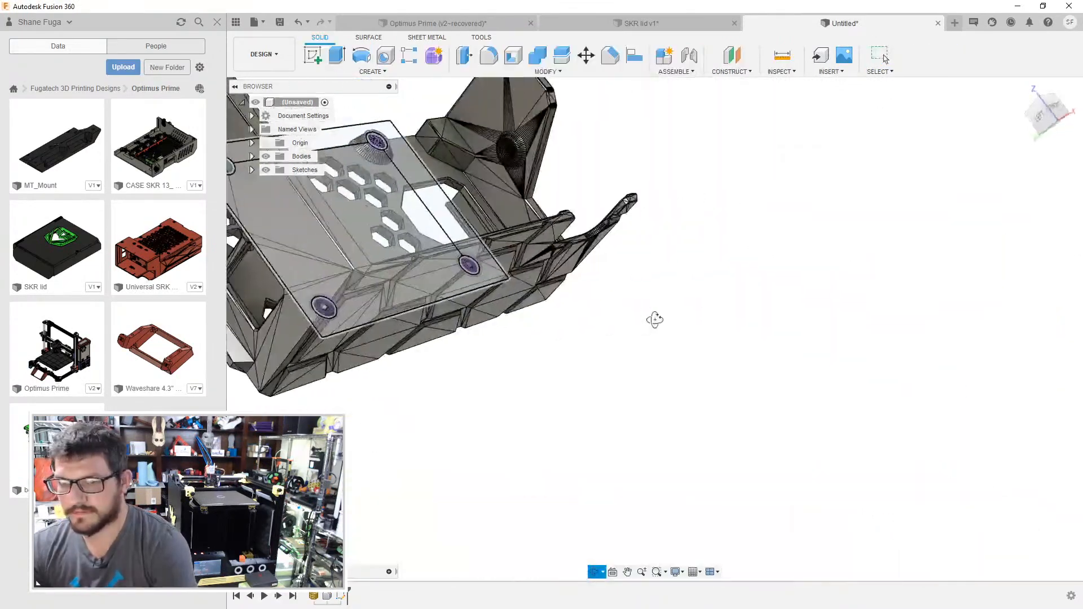
middle_click_drag(654, 320, 494, 272, "shift")
left_click(492, 271)
middle_click_drag(530, 209, 628, 245, "shift")
- Start a sketch on the wall with the three port openings and project the face's outlines into it
left_click(631, 240)
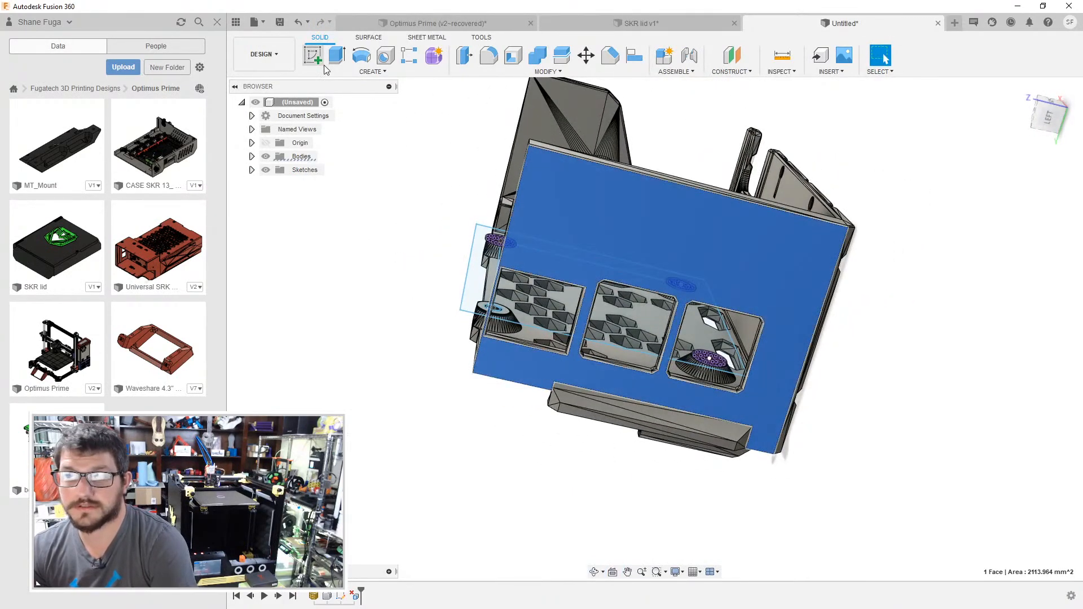
left_click(312, 55)
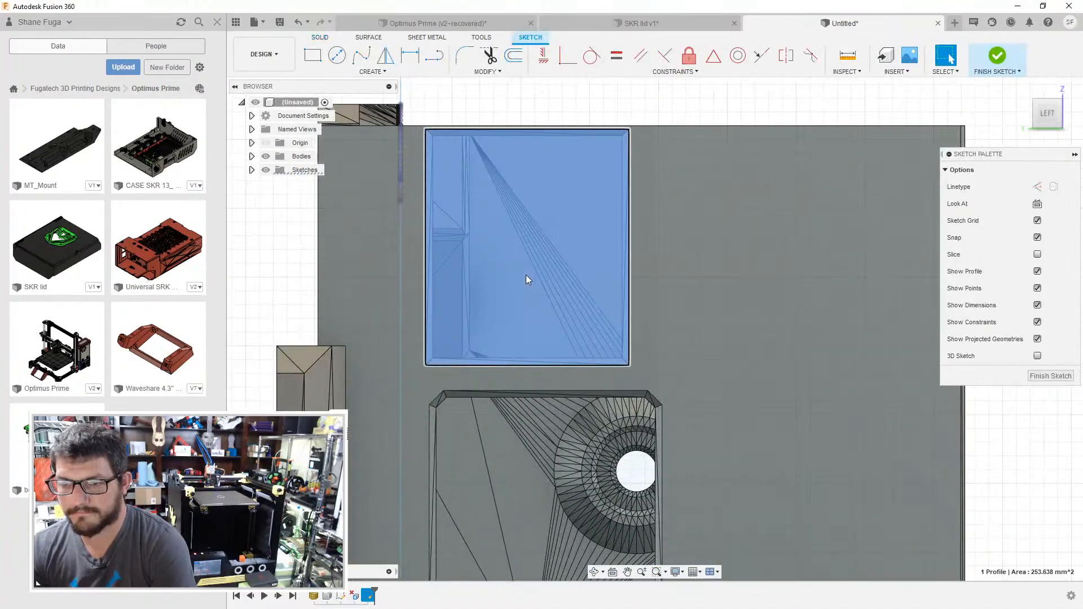
key("p")
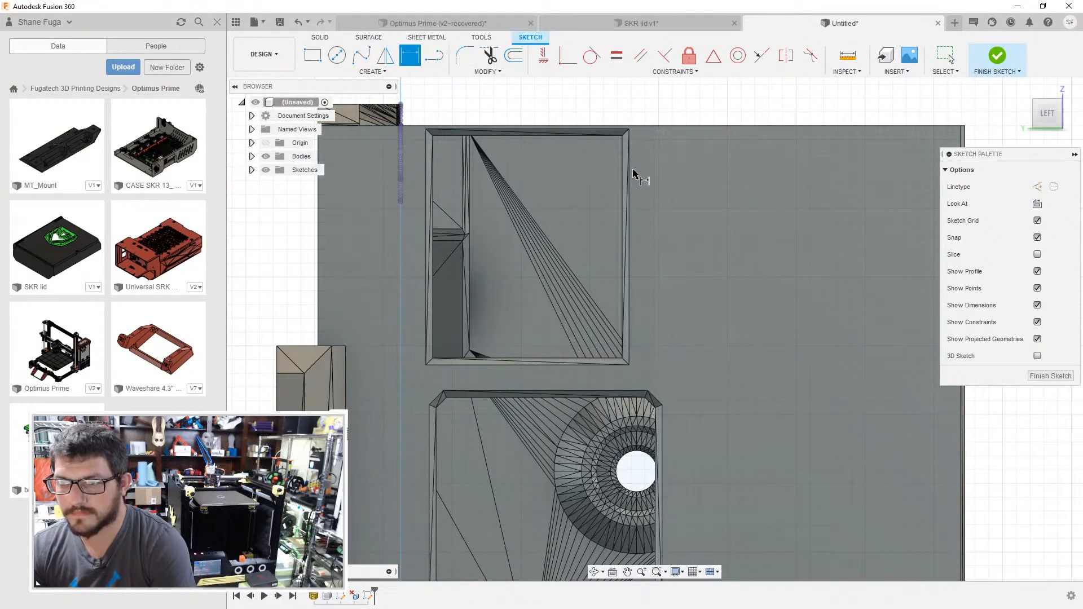
key("Escape")
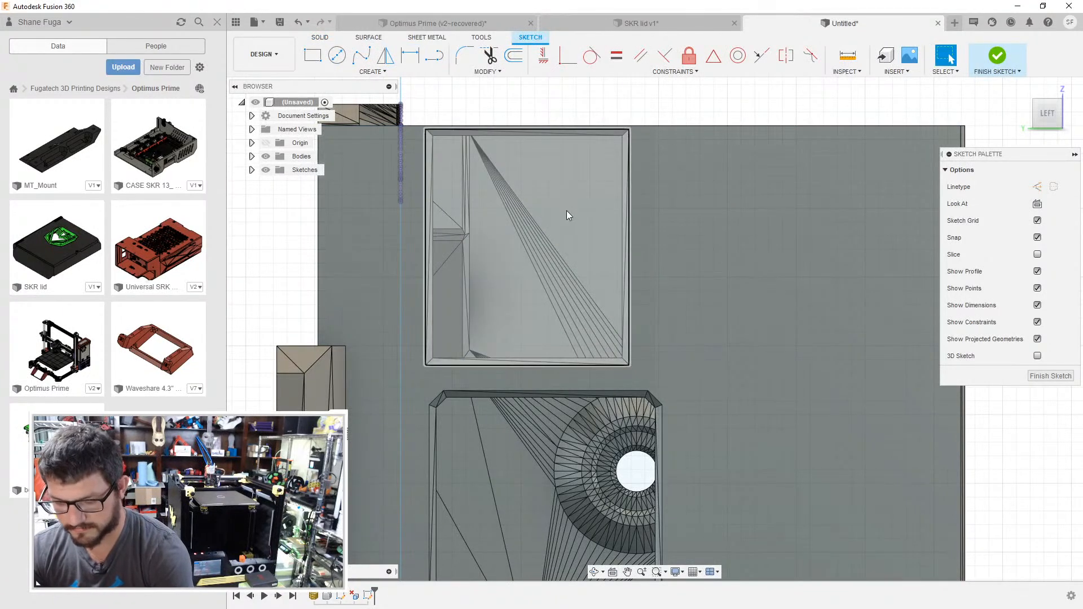
key("p")
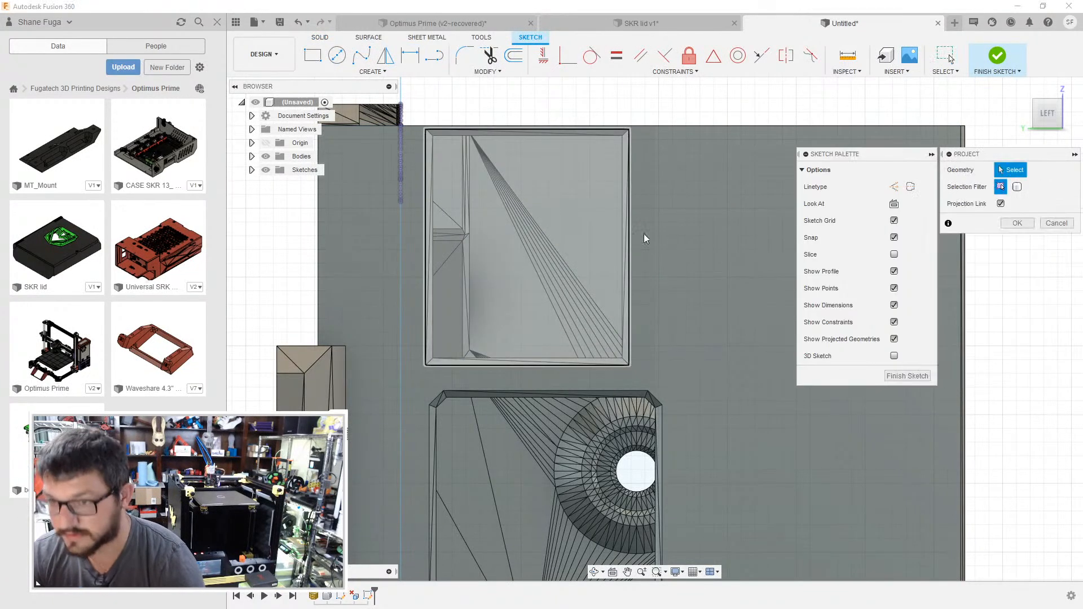
left_click(700, 233)
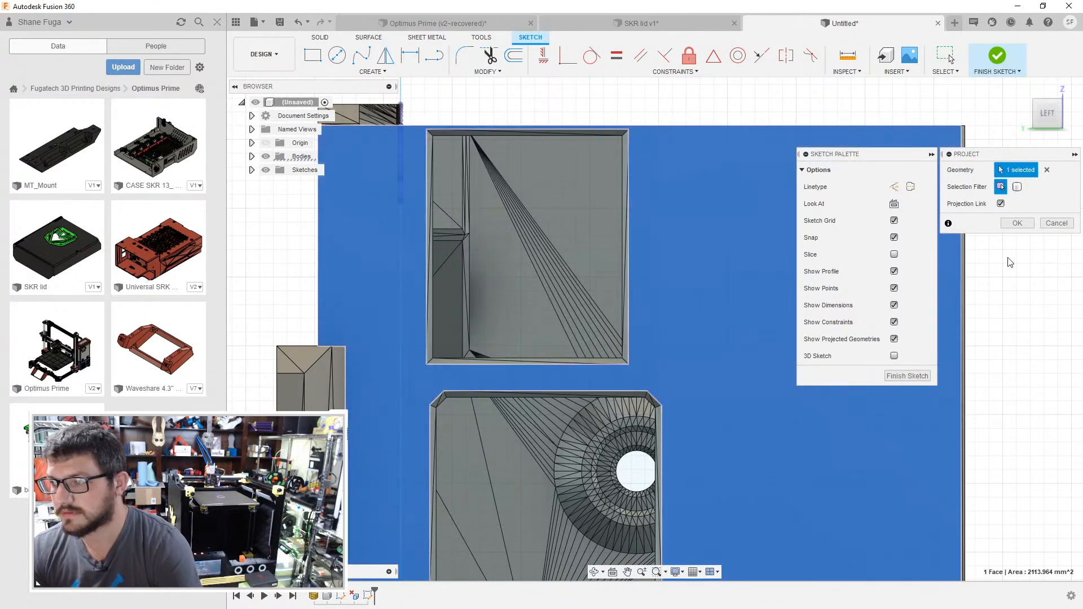
left_click(1029, 224)
- Add driven dimensions for the height and width of the upper port opening
key("d")
left_click(629, 250)
left_click(655, 244)
left_click(577, 323)
left_click(537, 367)
left_click(537, 380)
left_click(575, 322)
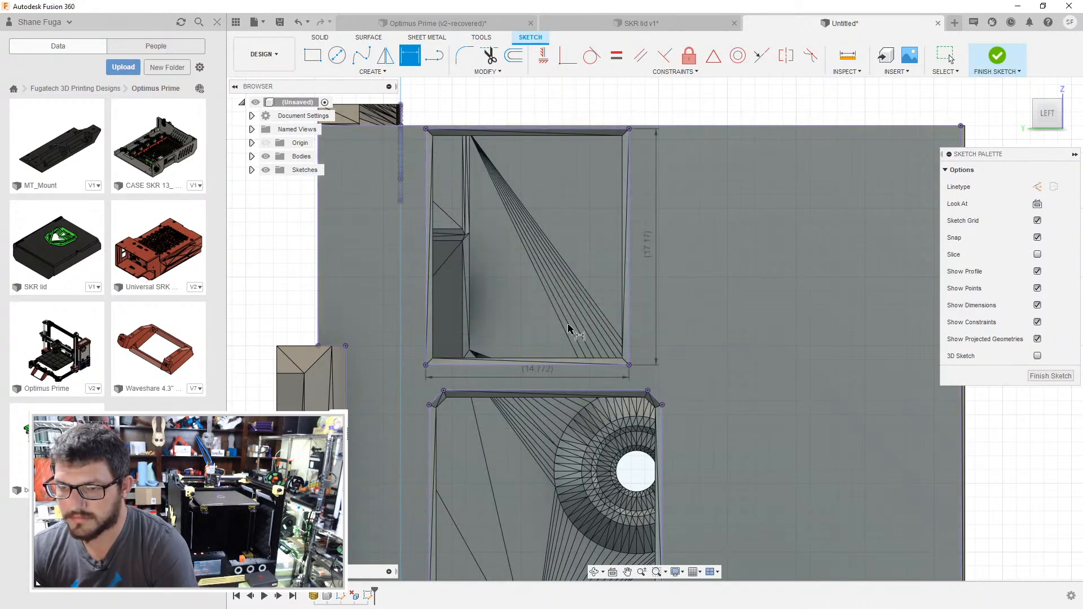
- Draw a vertical and a horizontal line across the middle port opening, spanning its full height and width between corner points
middle_click_drag(698, 387, 686, 333)
scroll(686, 334, "up", 1)
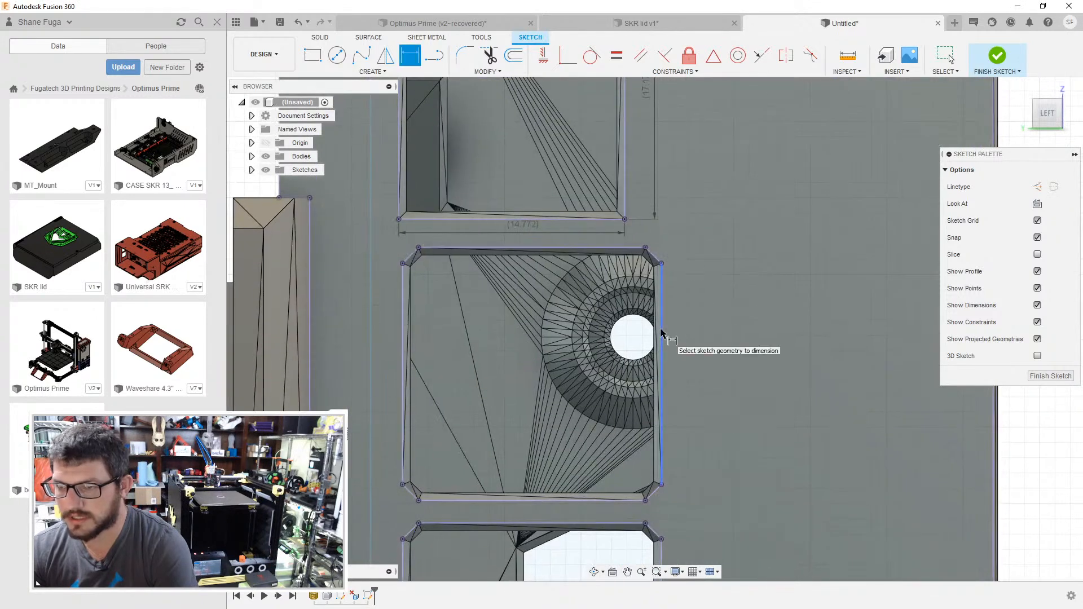
left_click(663, 293)
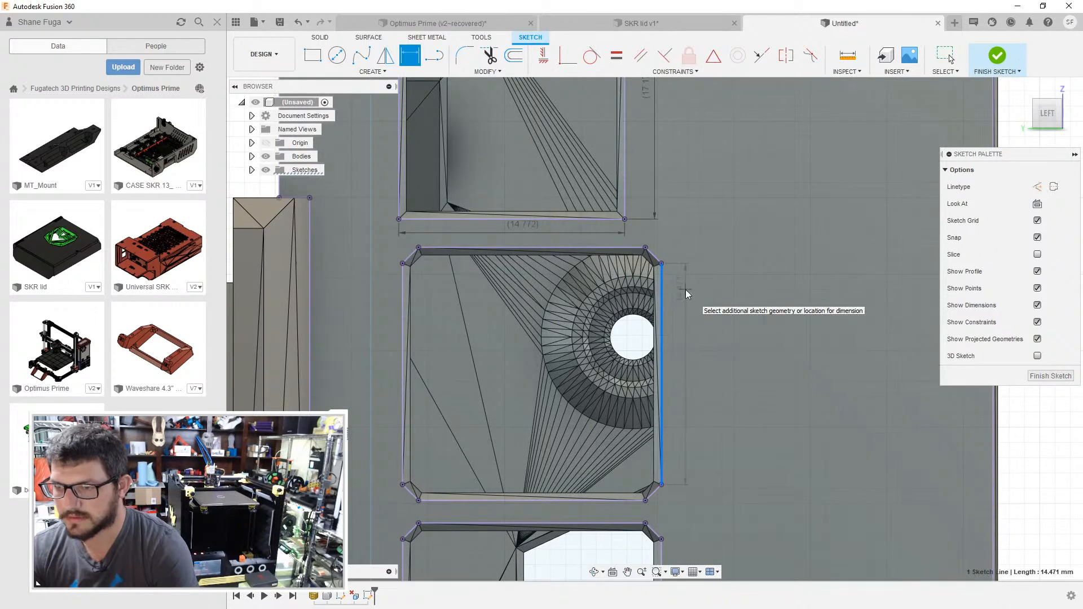
key("Escape")
key("l")
left_click(646, 250)
left_click(646, 499)
left_click(401, 486)
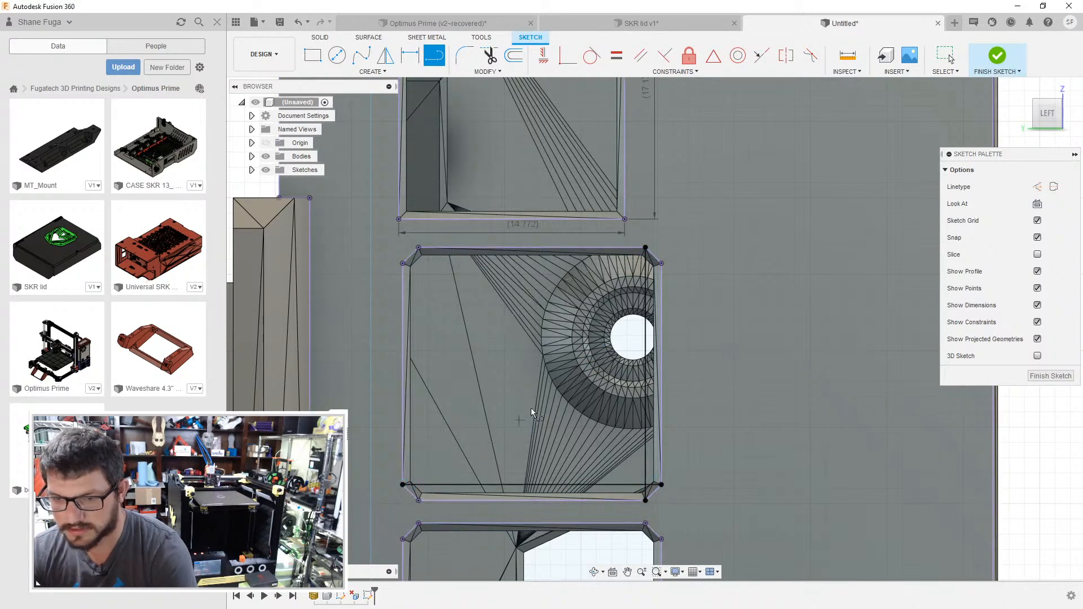
key("Escape")
- Add driven dimensions to the vertical and horizontal lines across the middle port opening
key("d")
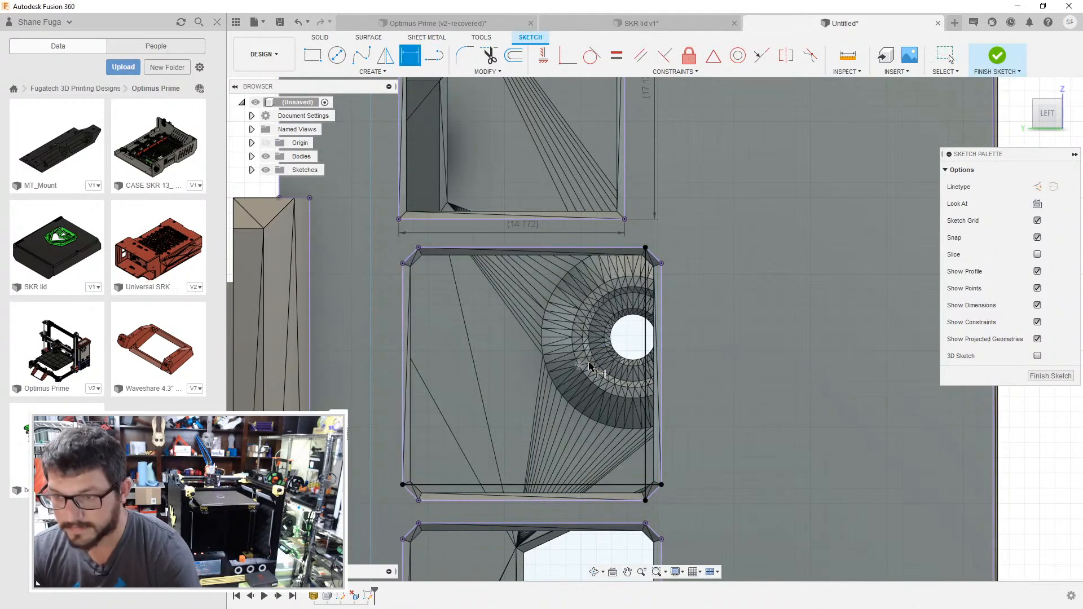
left_click(647, 338)
left_click(700, 325)
left_click(584, 323)
left_click(524, 485)
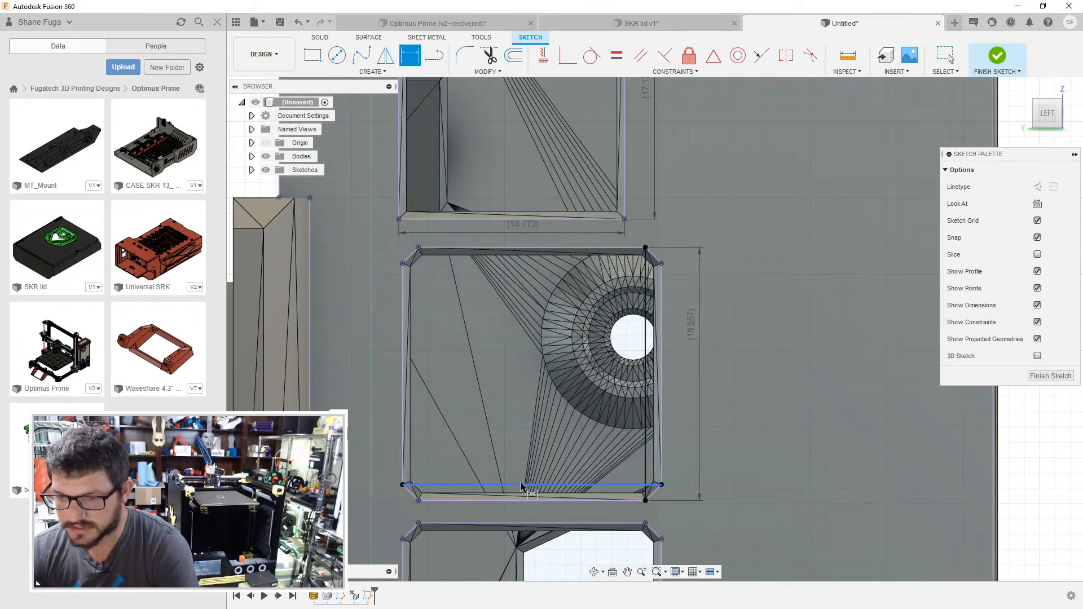
left_click(517, 512)
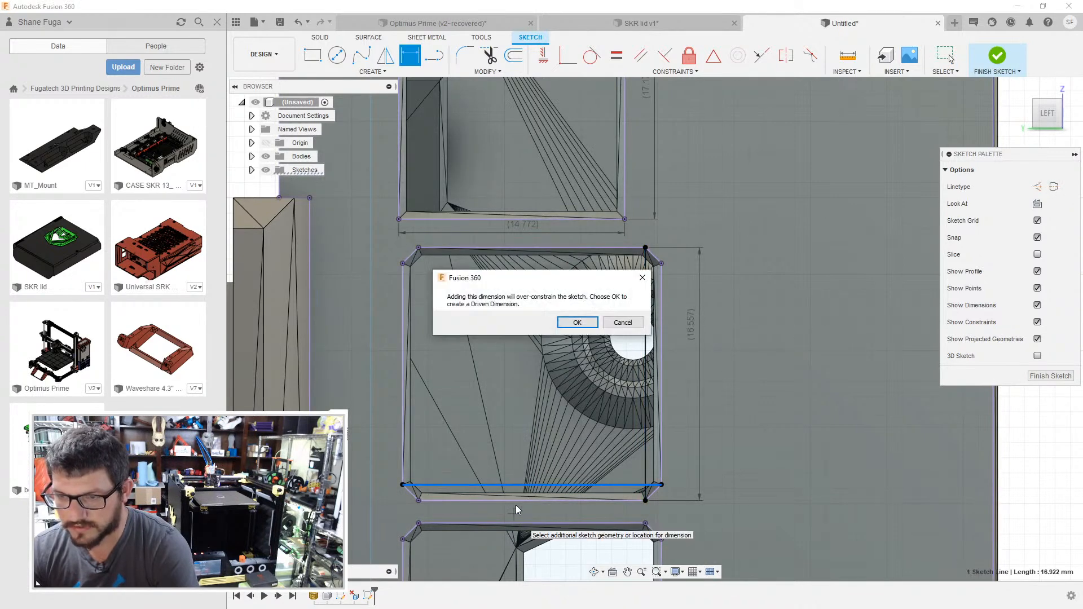
left_click(581, 323)
- Draw a short line across the gap between the middle and lower port openings and give it a driven dimension
scroll(712, 395, "up", 1)
middle_click_drag(708, 402, 705, 278)
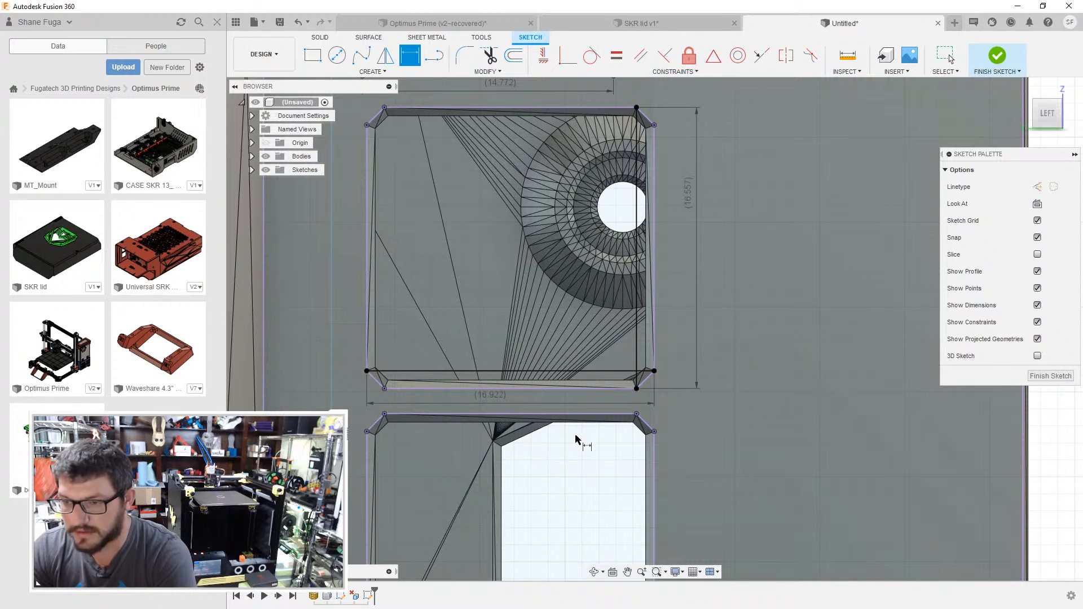
key("l")
left_click(636, 415)
left_click(637, 389)
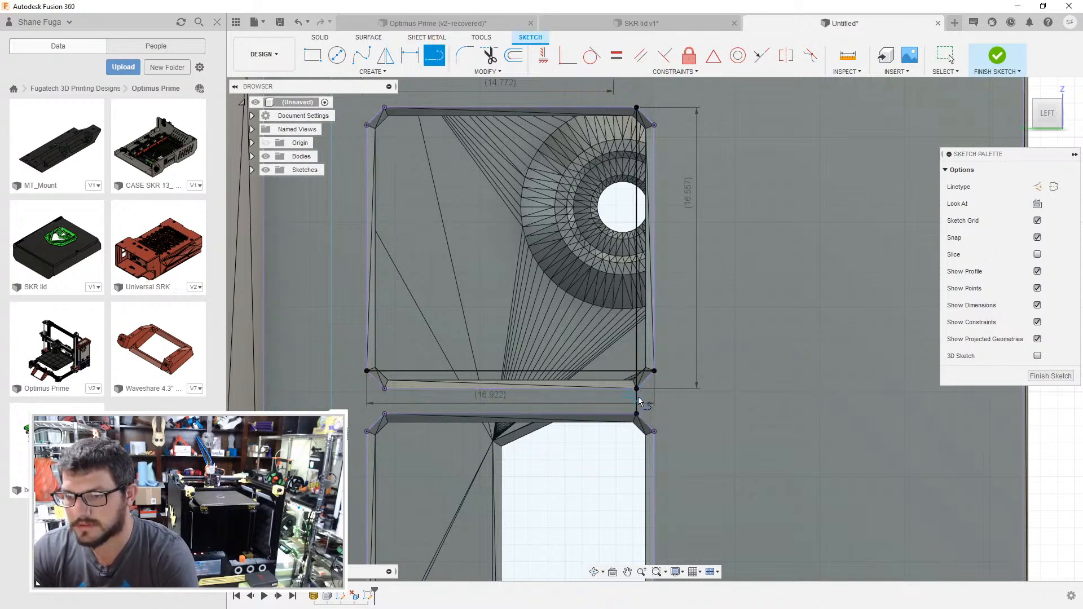
key("Escape")
key("d")
left_click(636, 402)
left_click(678, 399)
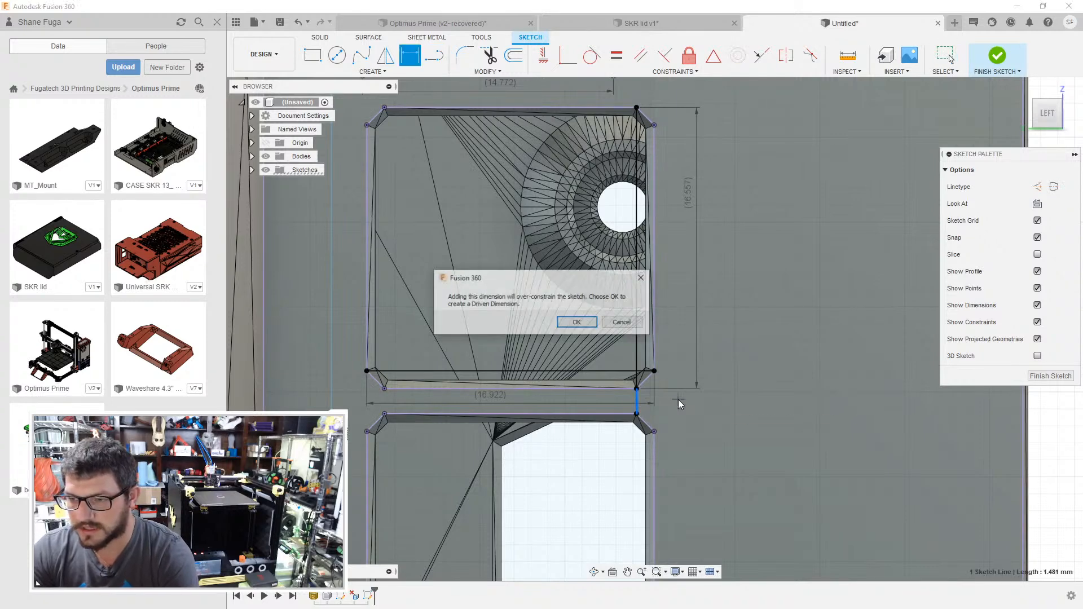
left_click(588, 323)
- Finish the port opening sketch and hide all sketches of the case
scroll(713, 337, "down", 3)
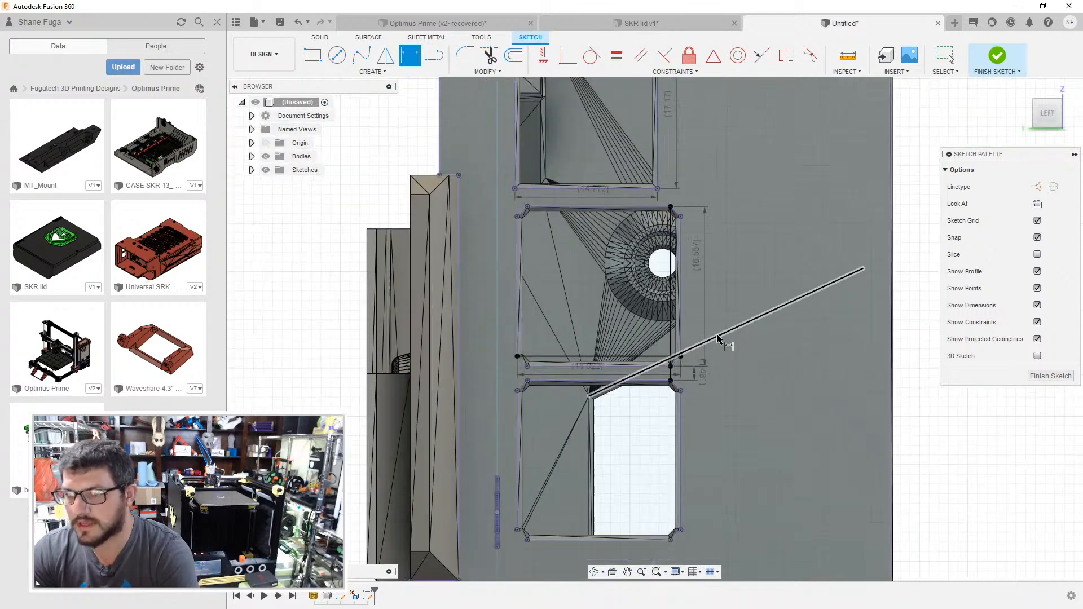
mouse_move(749, 347)
middle_mouse_down("shift")
mouse_move(659, 346)
mouse_move(603, 274)
mouse_move(579, 289)
middle_mouse_up("shift")
left_click(1038, 375)
scroll(575, 284, "up", 2)
scroll(544, 184, "up", 2)
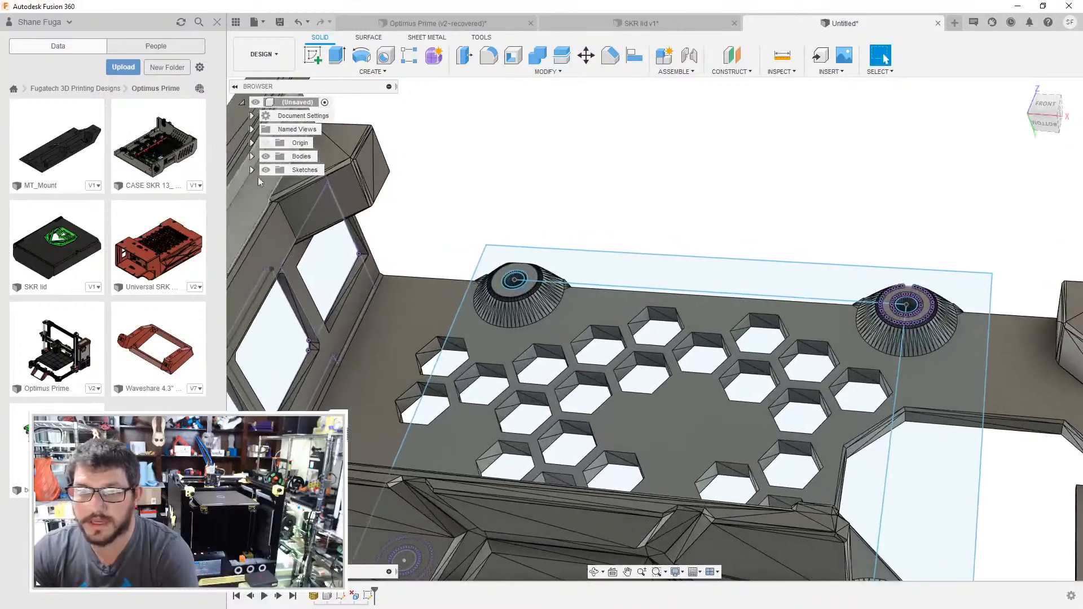
left_click(265, 169)
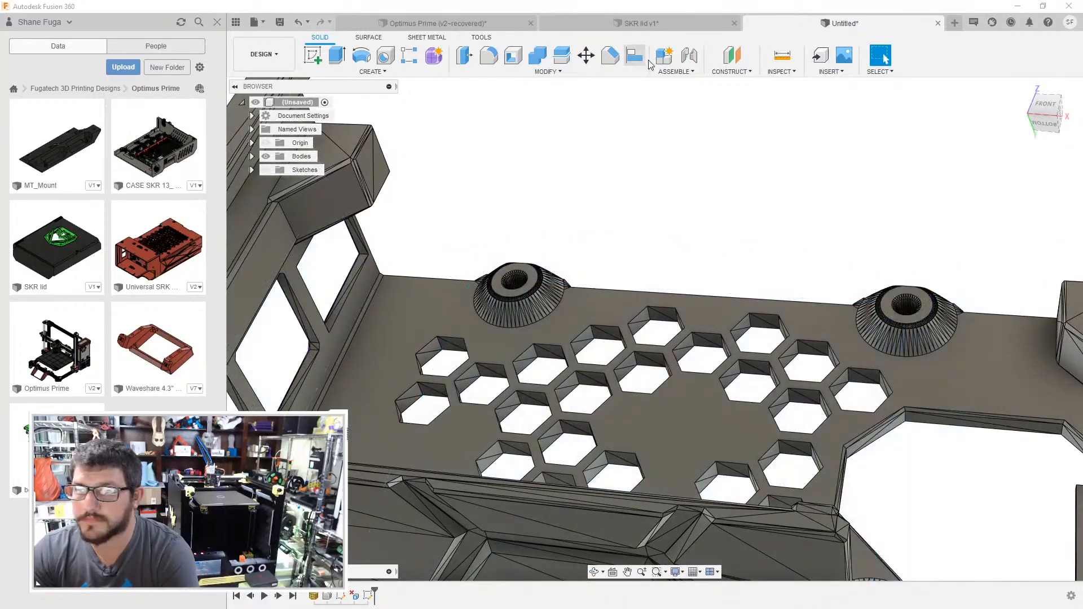
- Measure the height of a mounting boss from the case floor to its top face
left_click(783, 56)
left_click(446, 297)
scroll(497, 294, "up", 1)
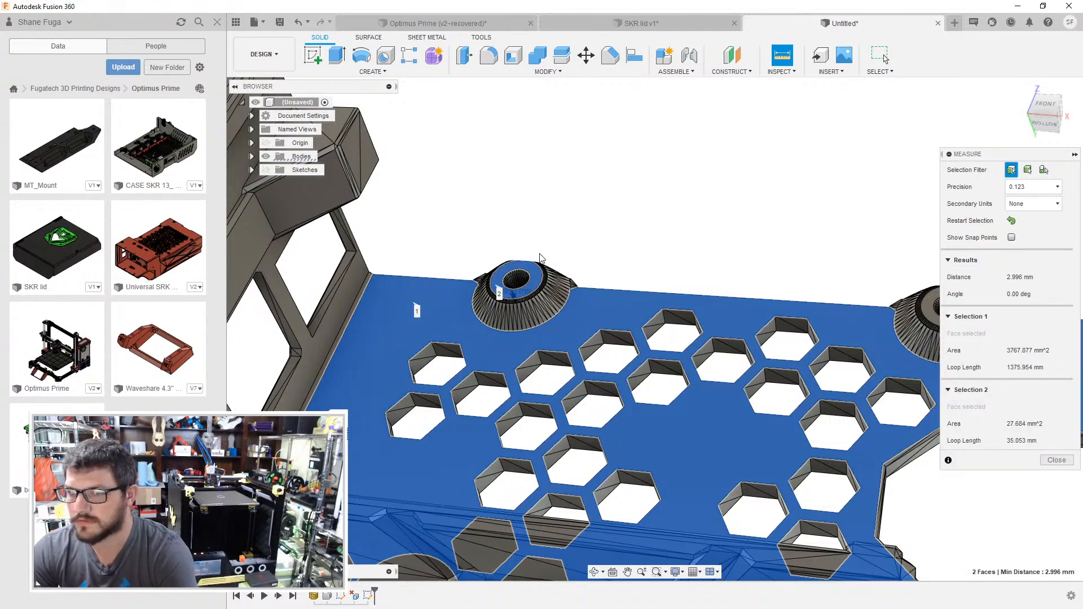
key("Escape")
- Merge the facets of the port opening's lower ledge and measure its distance from the case floor
middle_click_drag(353, 308, 378, 309)
scroll(379, 310, "up", 2)
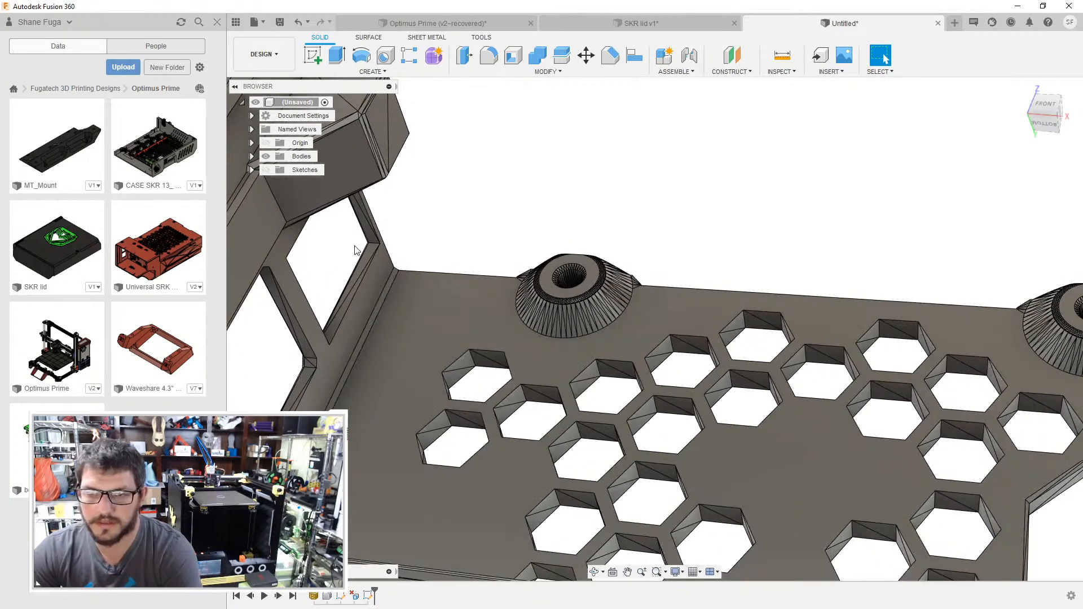
scroll(356, 251, "up", 2)
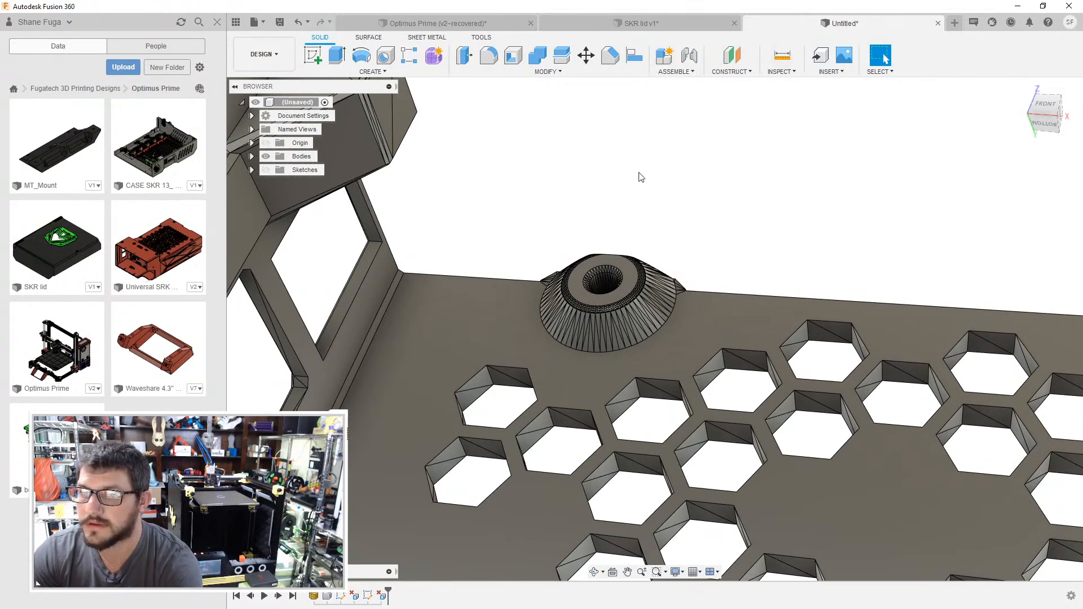
left_click(790, 55)
left_click(412, 317)
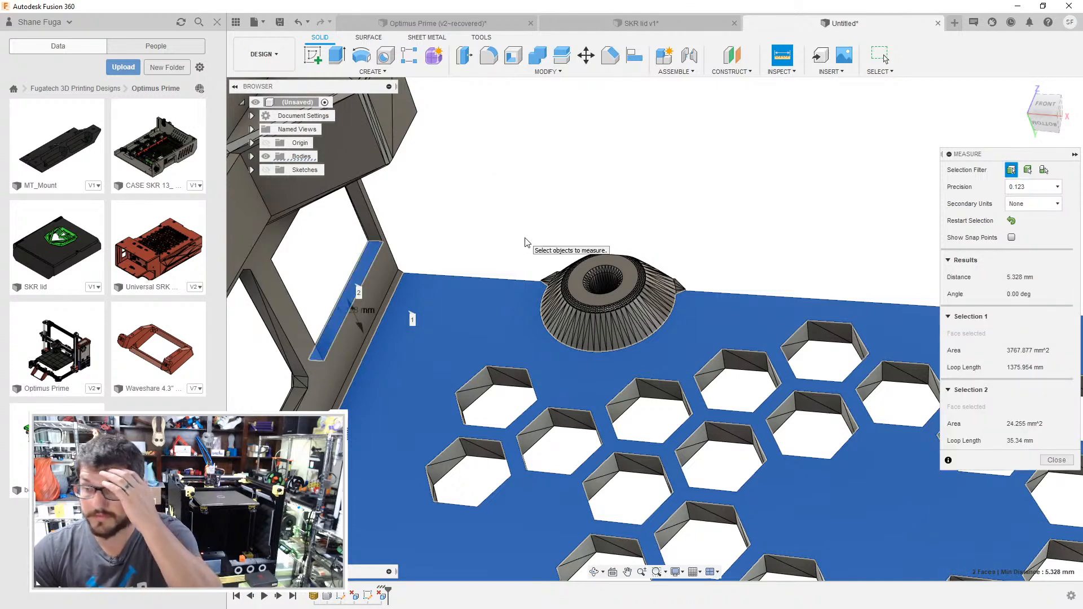
scroll(525, 243, "down", 5)
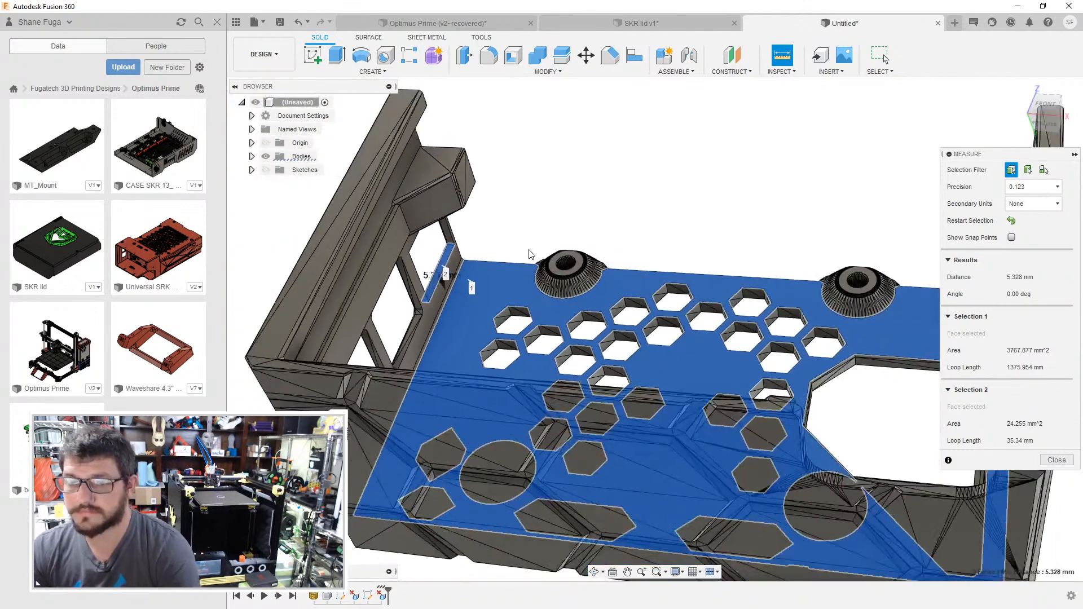
- Switch to the SKR lid design and hide its Raspberry Pi canvas
left_click(637, 23)
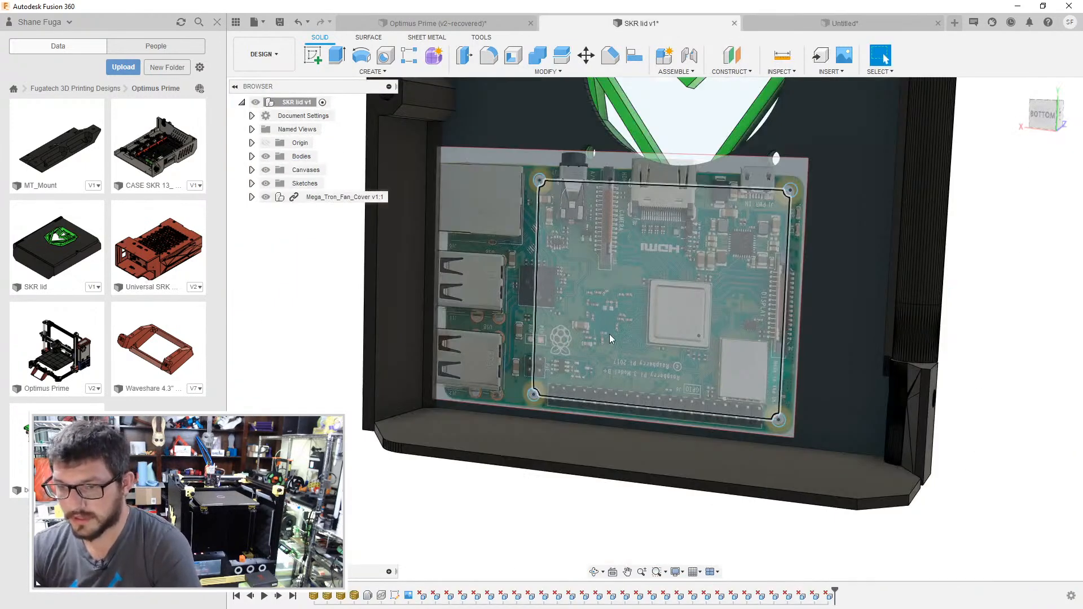
left_click(266, 170)
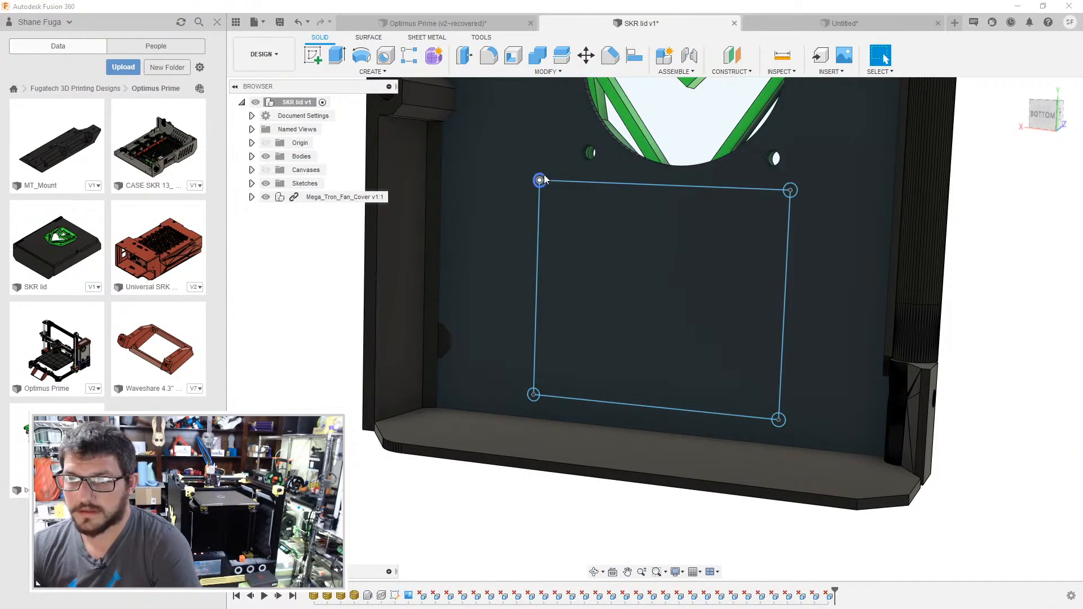
key("c")
left_click(547, 184)
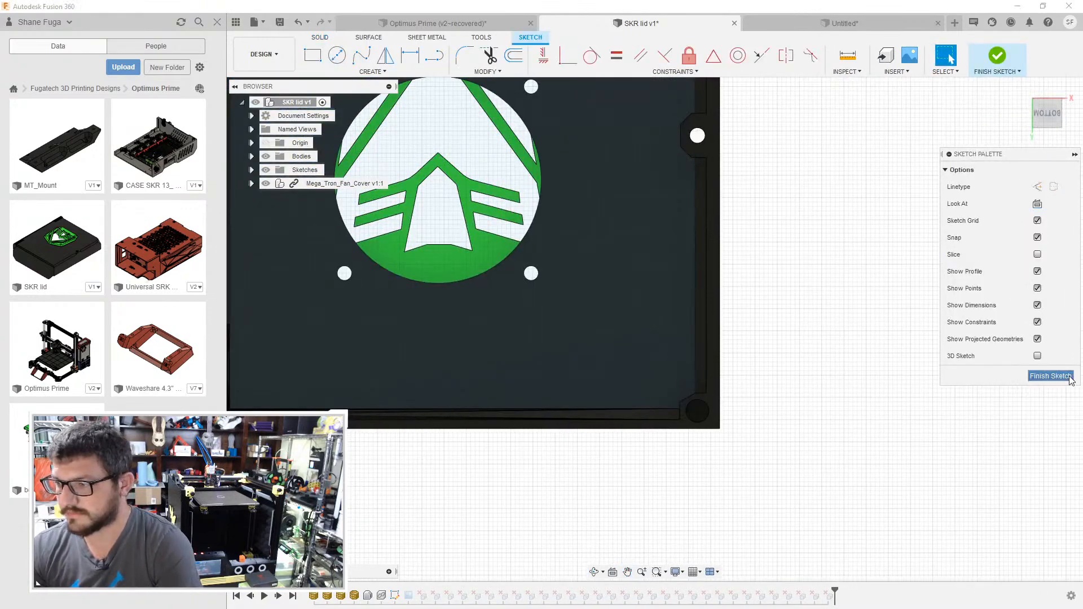
left_click(1050, 376)
- Reopen the mounting hole sketch and draw a circle concentric with the first corner hole near the lid's end wall
left_click(394, 596)
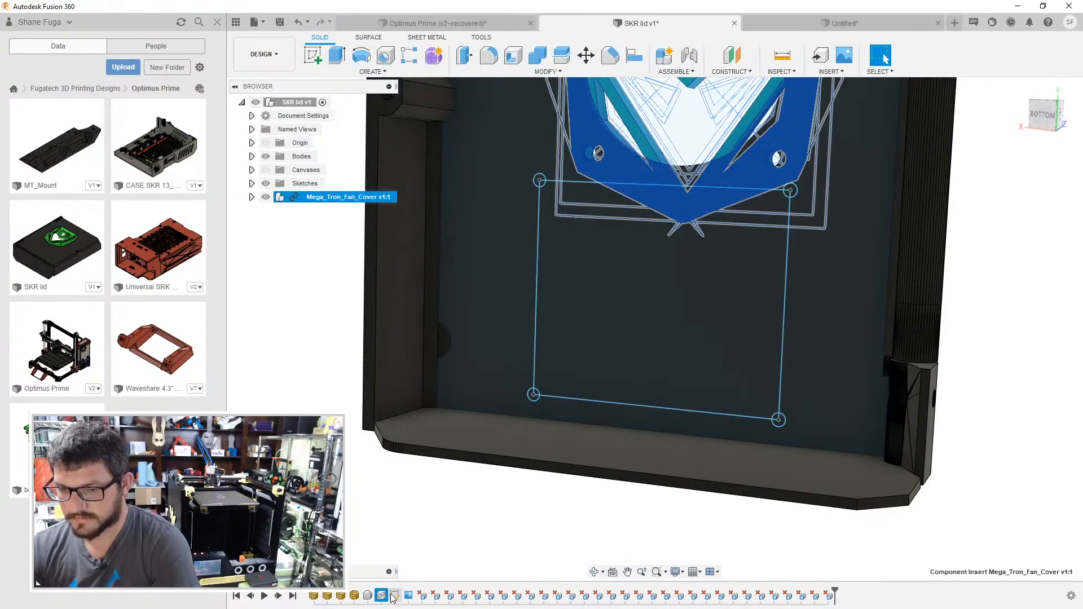
double_click(395, 596)
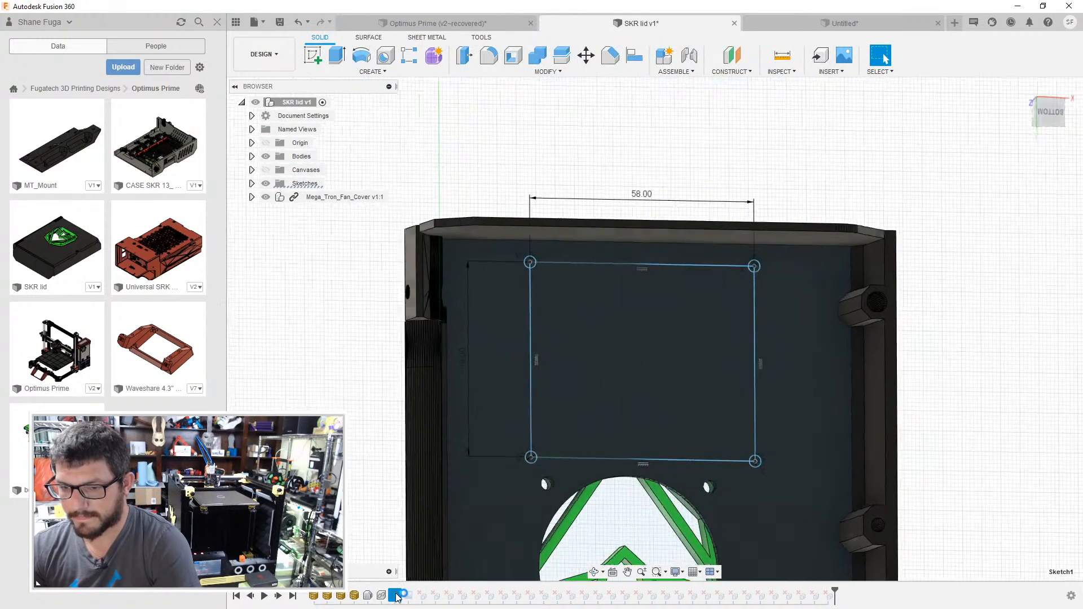
scroll(488, 307, "up", 5)
key("c")
left_click(488, 225)
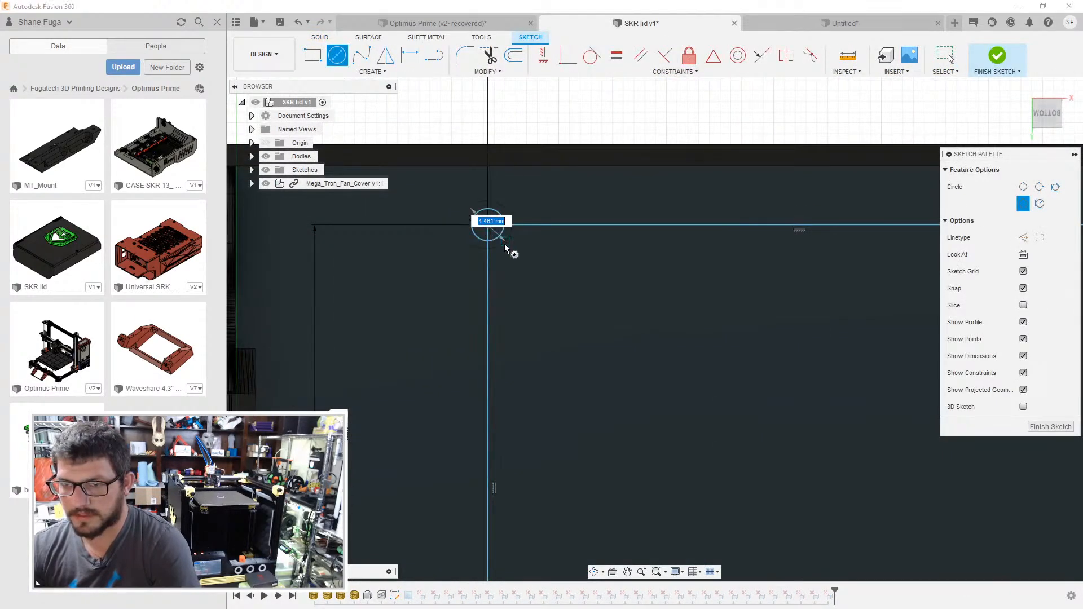
key("Return")
- Draw a 5 mm circle concentric with the hole at the other end of the same rectangle side, near the fan opening
scroll(533, 316, "up", 1)
middle_click_drag(531, 316, 539, 110)
middle_click_drag(531, 472, 530, 254)
key("c")
left_click(497, 367)
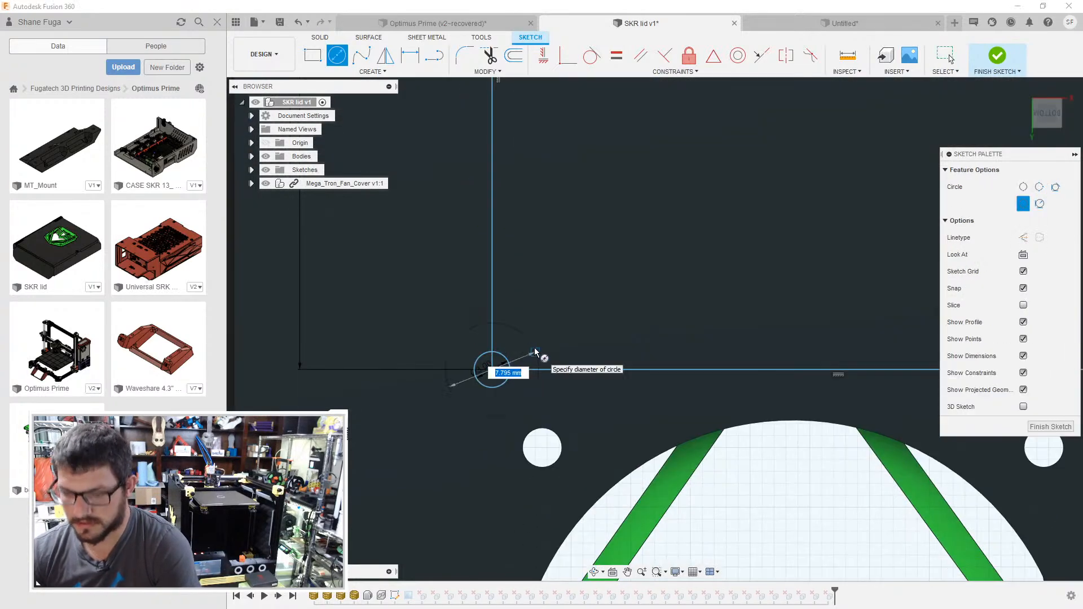
type("5")
key("Return")
middle_click_drag(728, 284, 444, 333)
key("c")
left_click(614, 409)
left_click(656, 398)
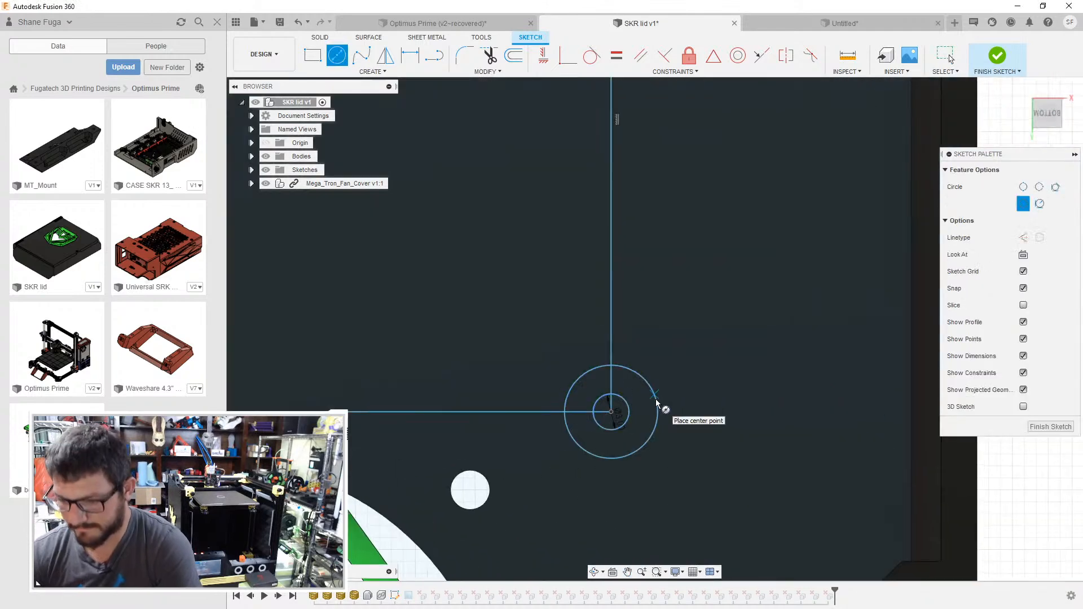
key("Escape")
key("ctrl+z")
- Draw 5 mm circles concentric with the two remaining corner holes on the opposite side of the rectangle
key("c")
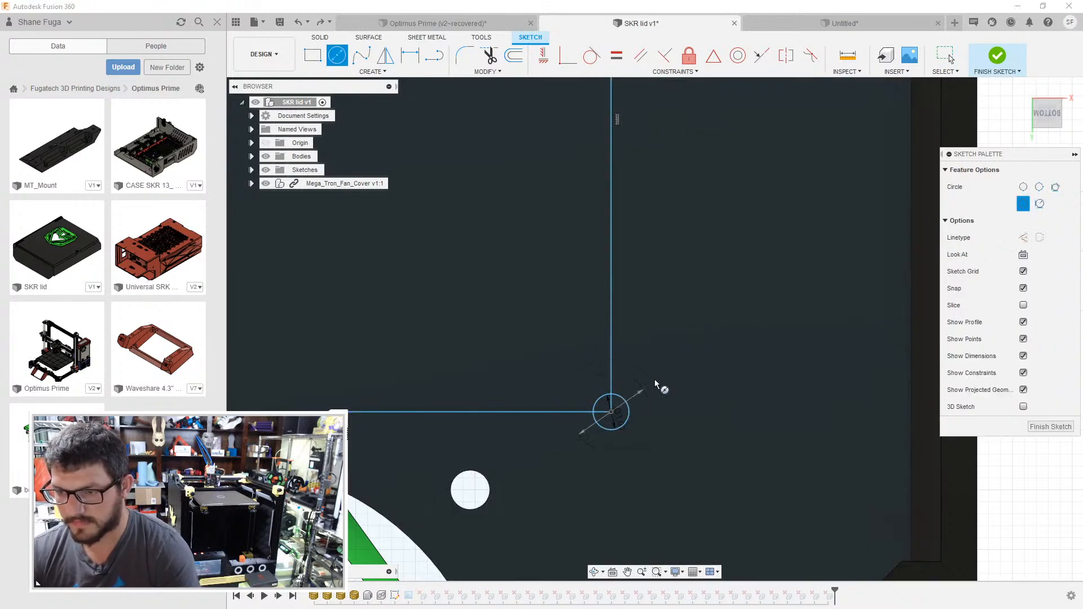
key("Return")
middle_click_drag(642, 222, 636, 459)
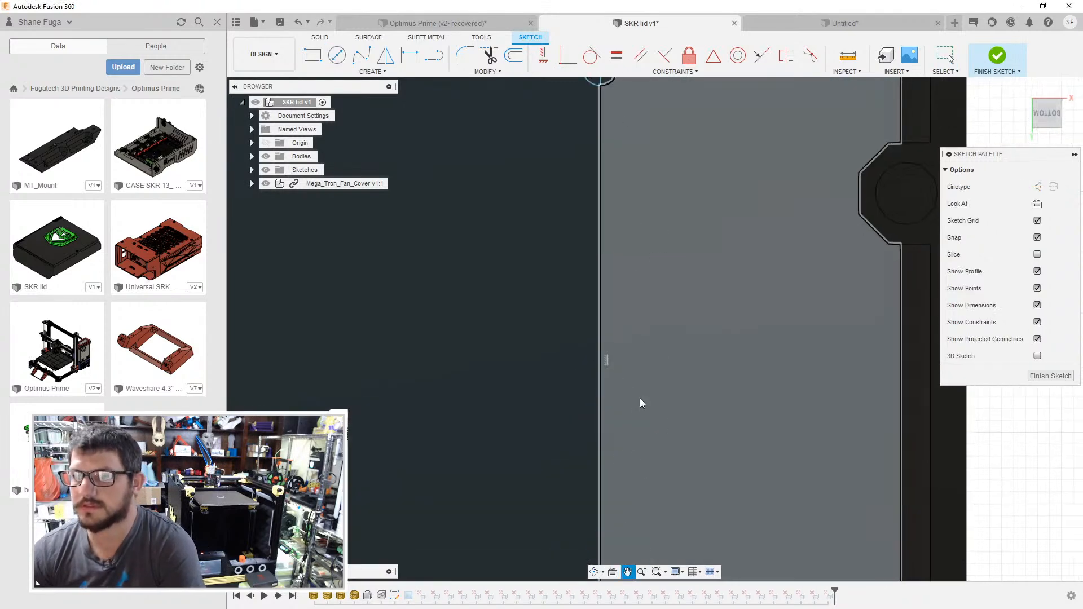
middle_click_drag(629, 93, 605, 360)
key("c")
left_click(581, 332)
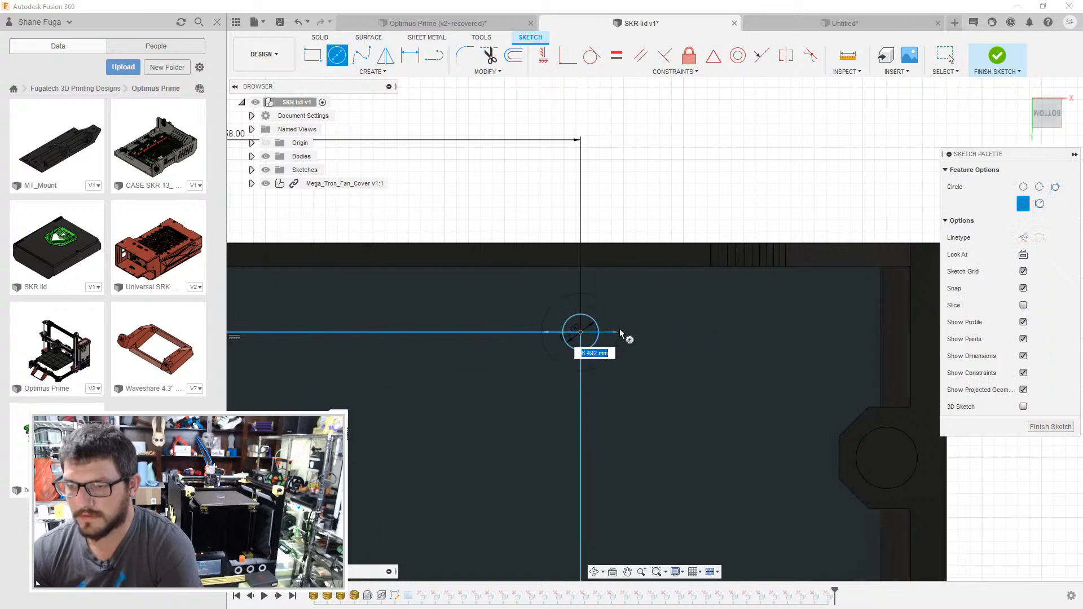
type("5")
key("Return")
- Reopen the mounting hole sketch and convert its rectangle to construction lines
key("e")
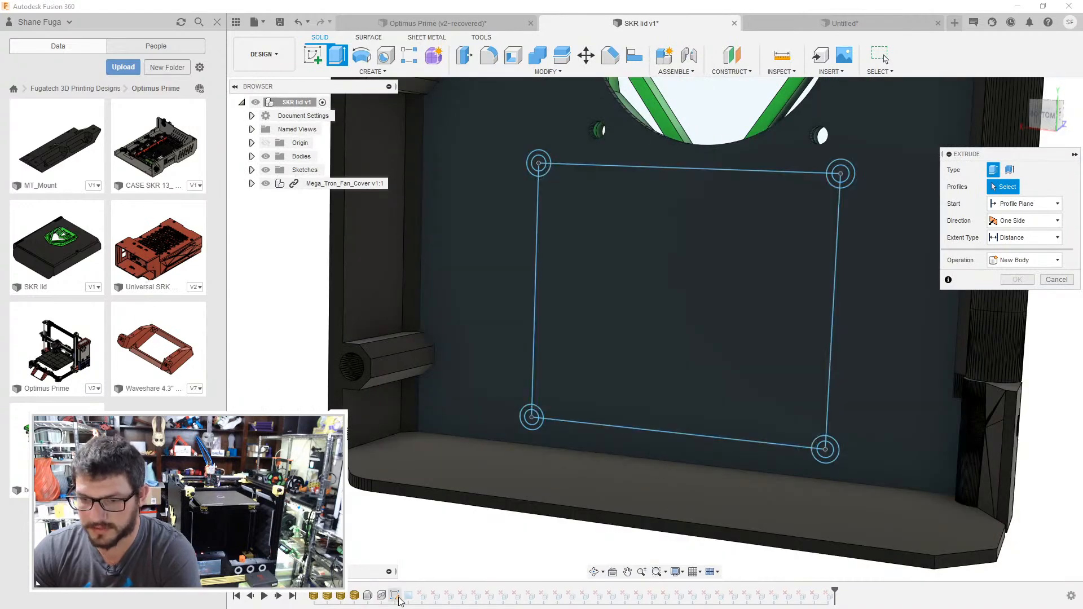
double_click(395, 596)
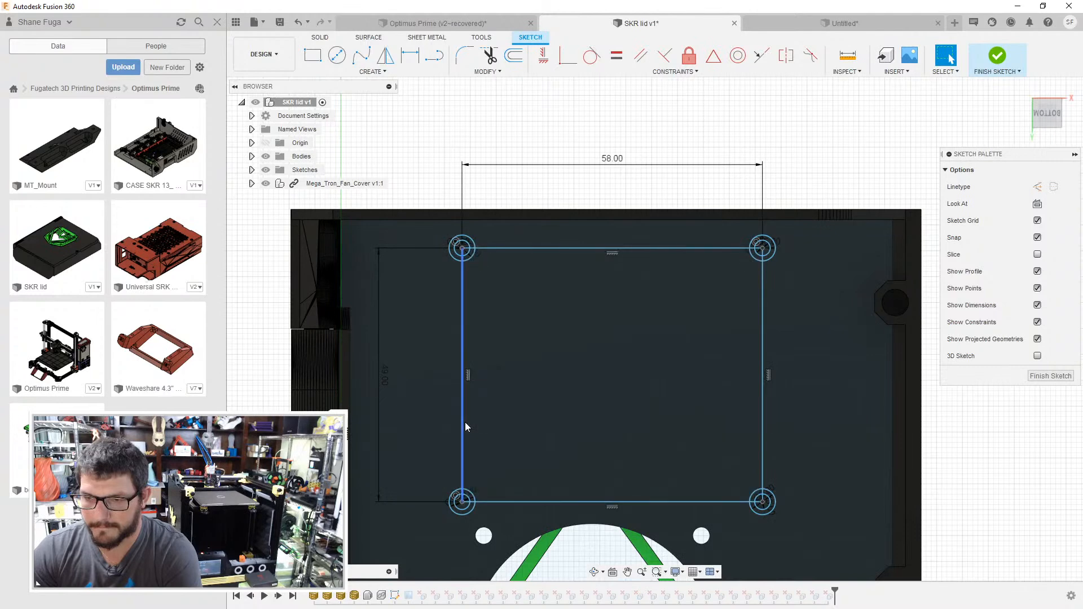
double_click(464, 423)
key("x")
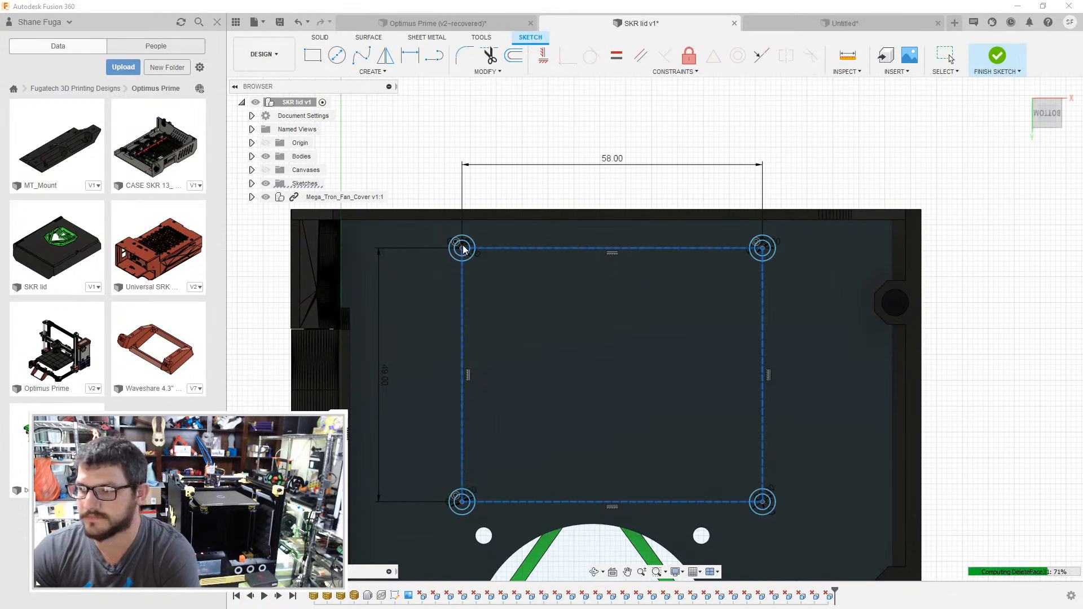
- Extrude the four ring profiles at the rectangle's corners into hollow Raspberry Pi standoffs on the lid's inner face
key("e")
scroll(533, 173, "up", 5)
left_click(557, 160)
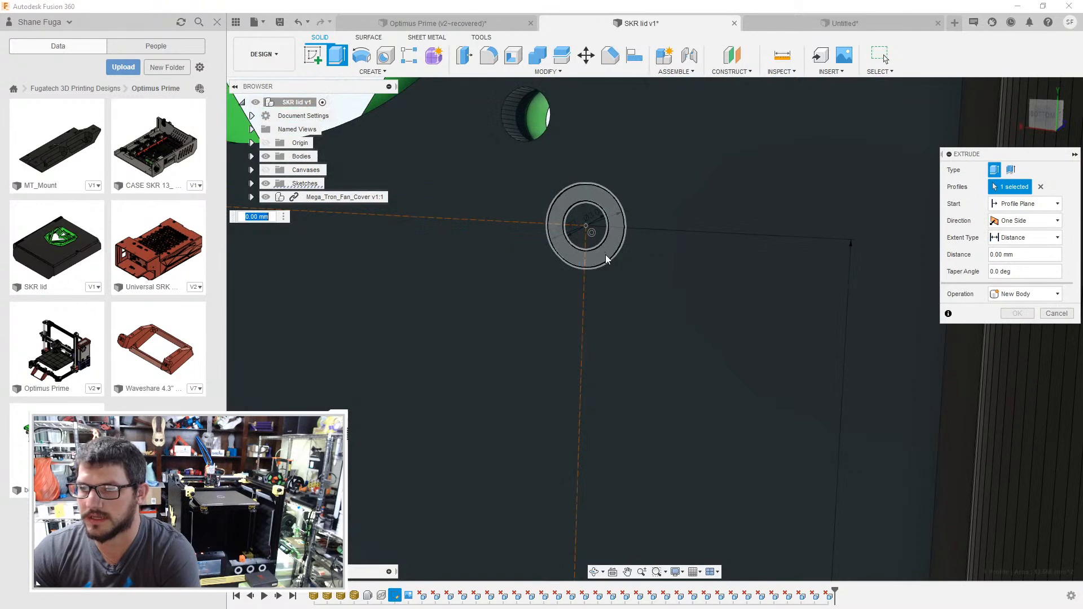
left_click(607, 258)
middle_click_drag(545, 485, 564, 282)
left_click(646, 472)
middle_click_drag(646, 472, 459, 367)
left_click(352, 360)
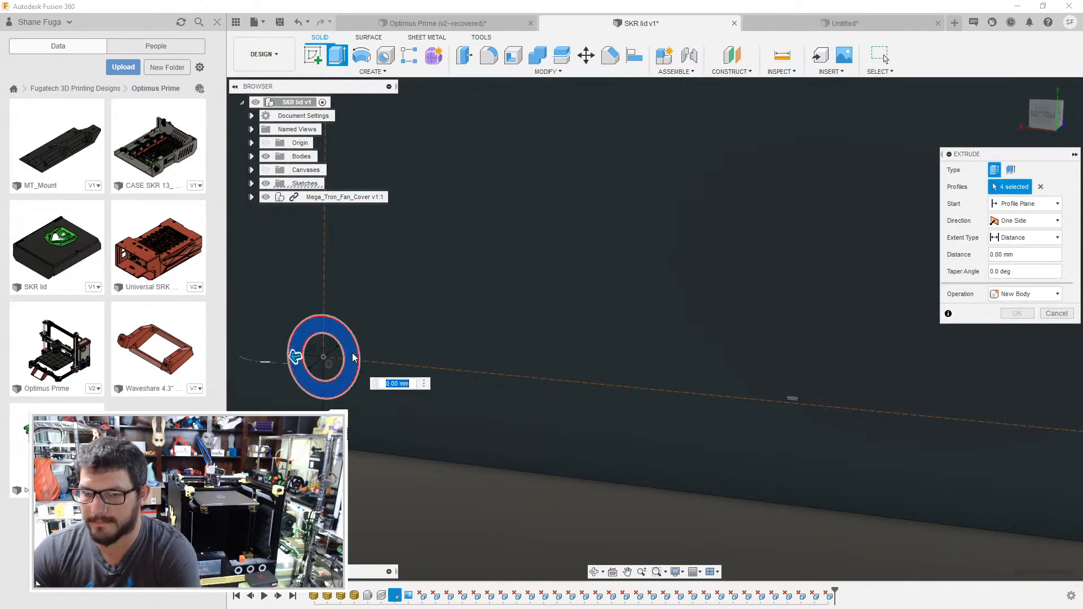
key("Return")
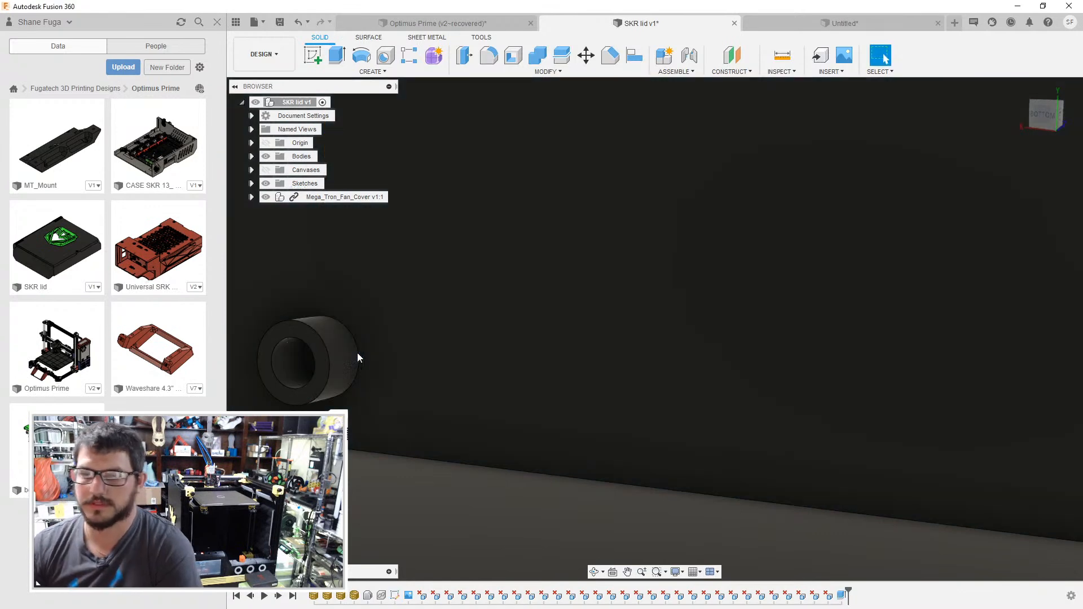
- Show the mounting hole sketch and the Raspberry Pi canvas on the lid
middle_click_drag(354, 353, 568, 371)
scroll(608, 326, "down", 4)
left_click(265, 197)
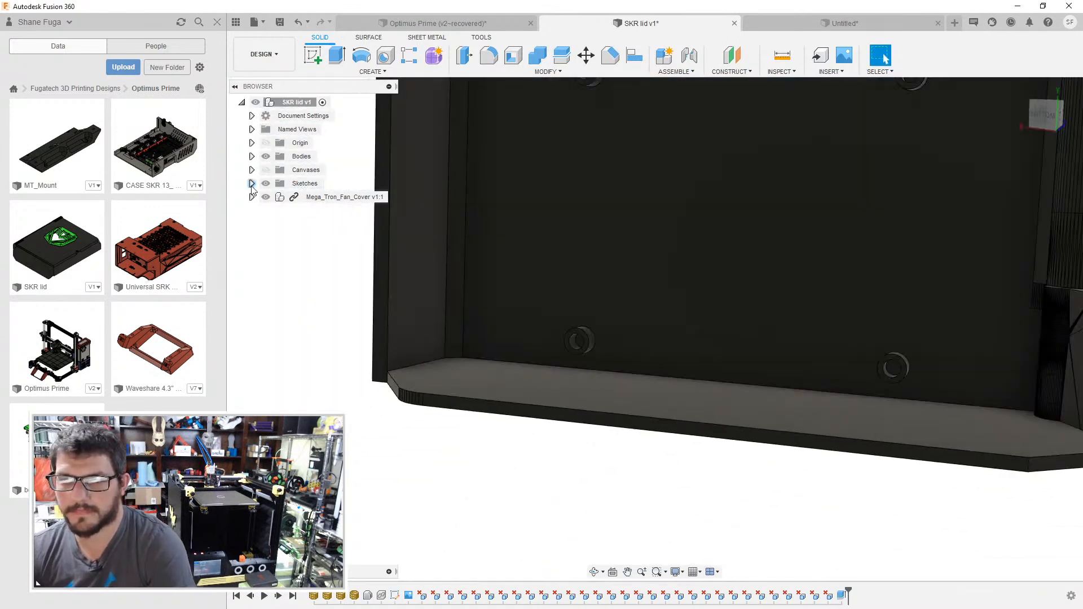
left_click(251, 185)
left_click(275, 197)
middle_click_drag(495, 259, 554, 394)
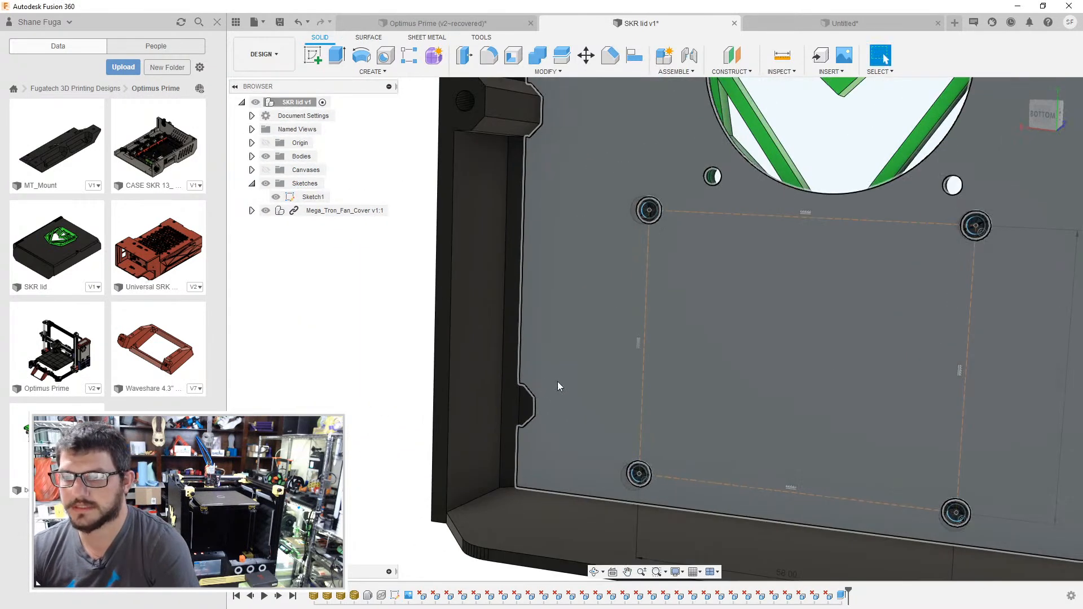
scroll(580, 357, "down", 4)
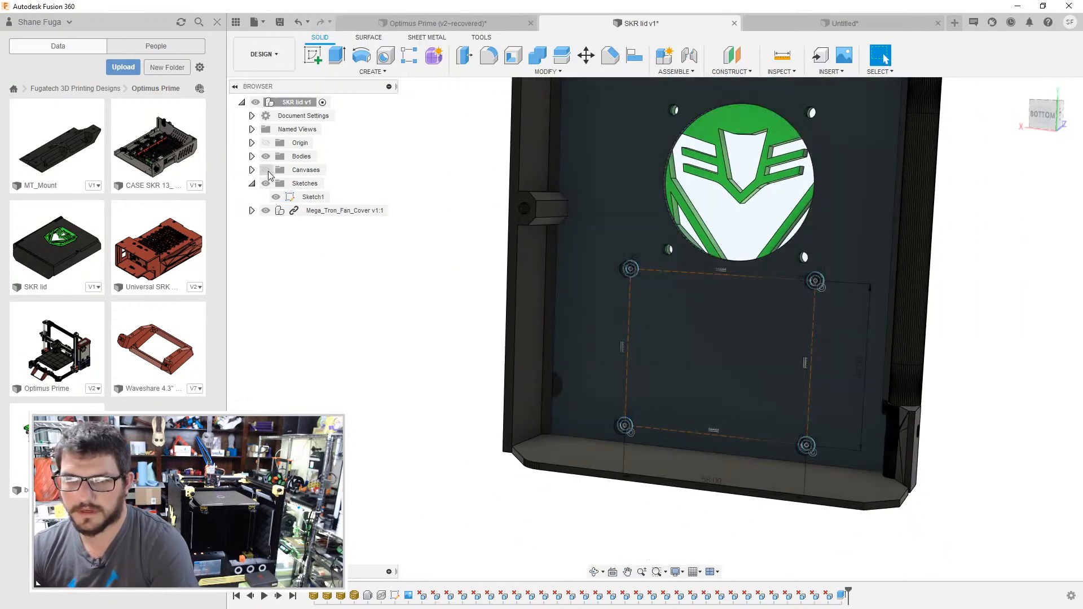
left_click(266, 169)
- Start a sketch on the side wall face next to the Raspberry Pi's USB and Ethernet ports
middle_click_drag(401, 255, 358, 152, "shift")
left_click(445, 314)
left_click(312, 56)
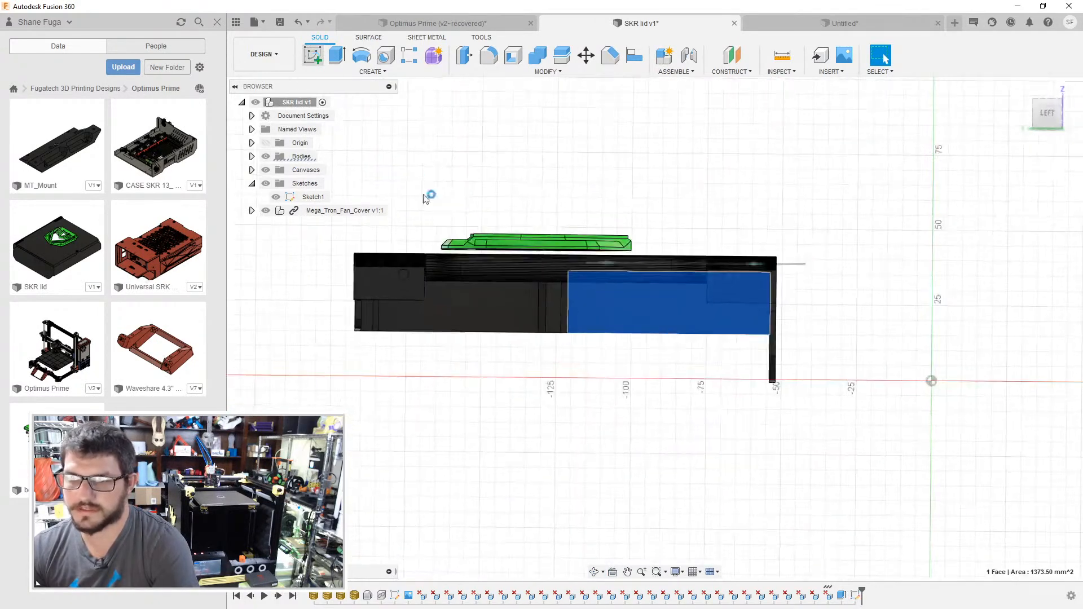
mouse_move(666, 293)
middle_mouse_down("shift")
mouse_move(610, 299)
mouse_move(598, 283)
mouse_move(727, 349)
mouse_move(768, 392)
mouse_move(570, 198)
mouse_move(624, 234)
mouse_move(576, 222)
mouse_move(565, 194)
middle_mouse_up("shift")
scroll(429, 248, "up", 10)
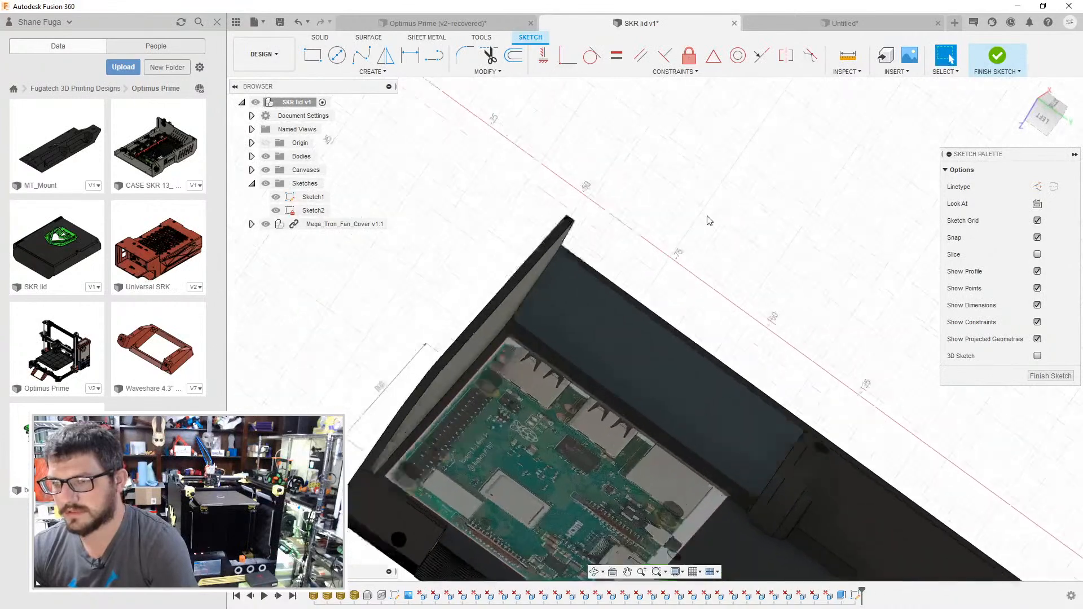
middle_click_drag(424, 255, 604, 338, "shift")
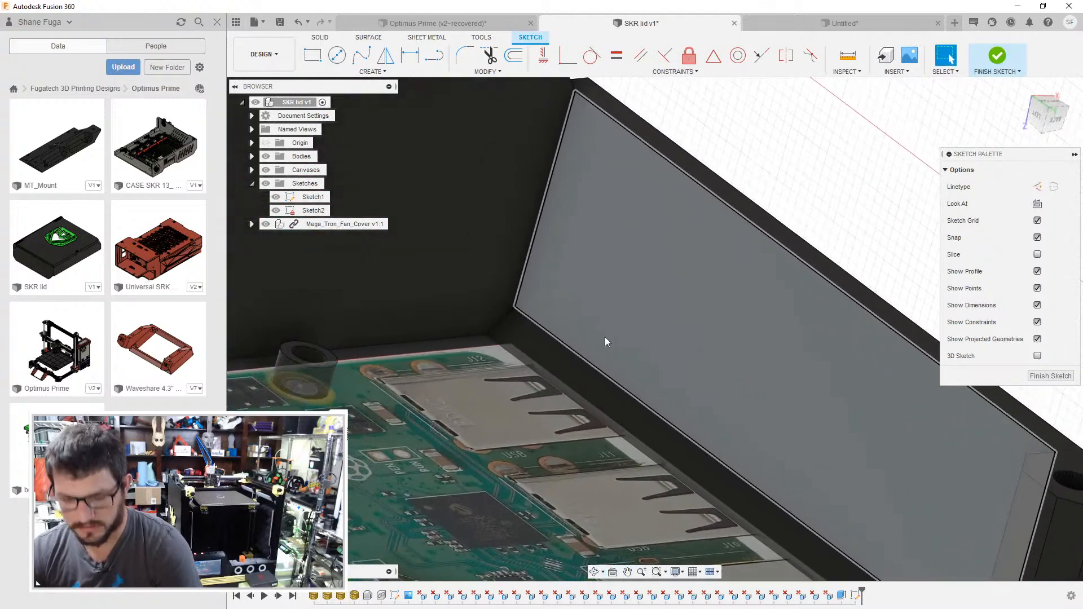
key("p")
left_click(518, 311)
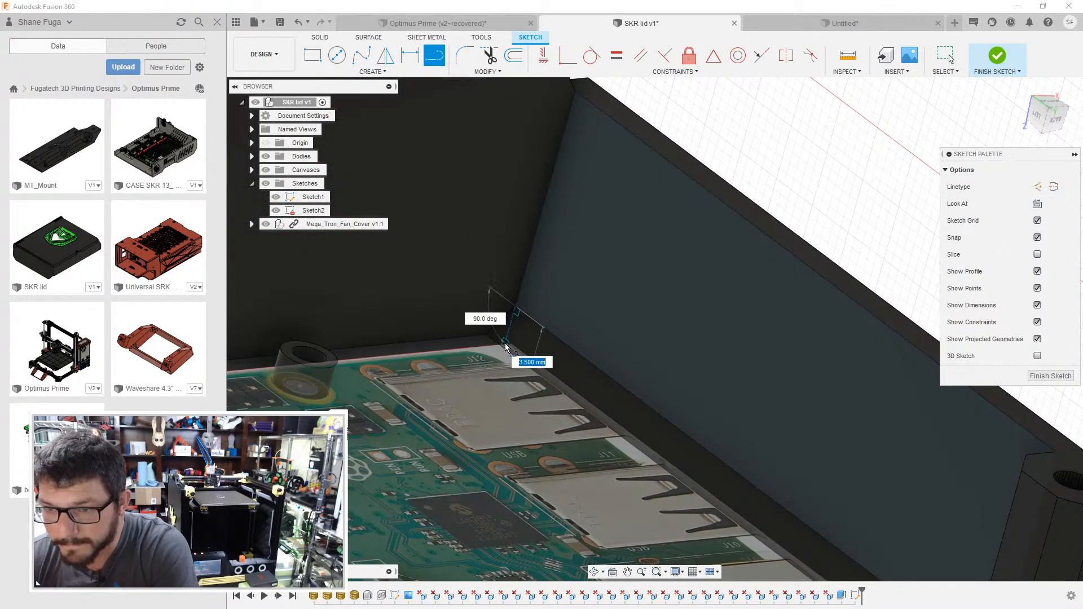
middle_click_drag(504, 346, 609, 338, "shift")
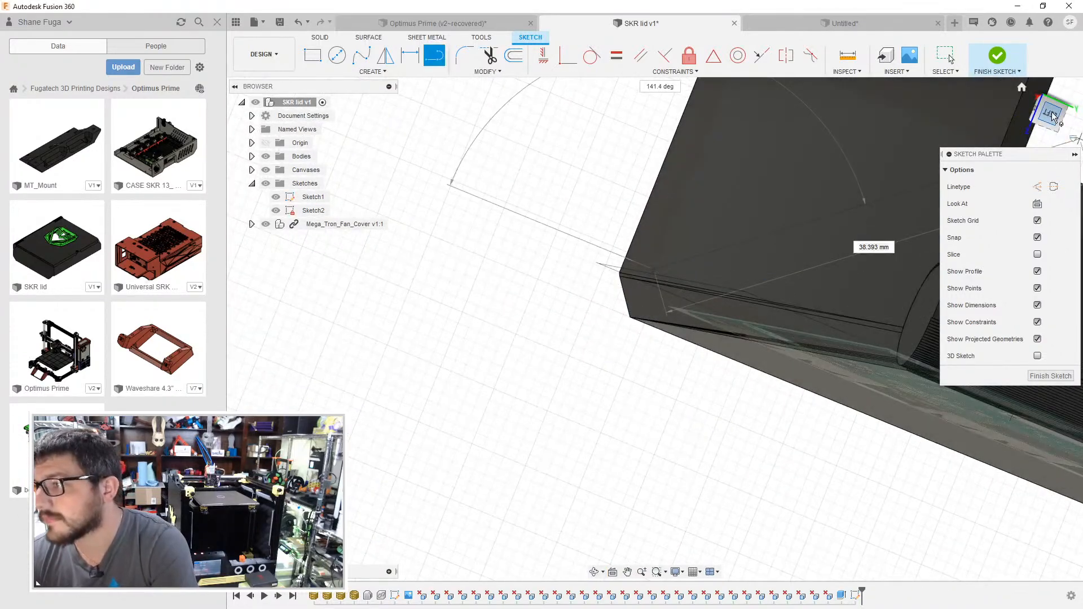
left_click(1035, 121)
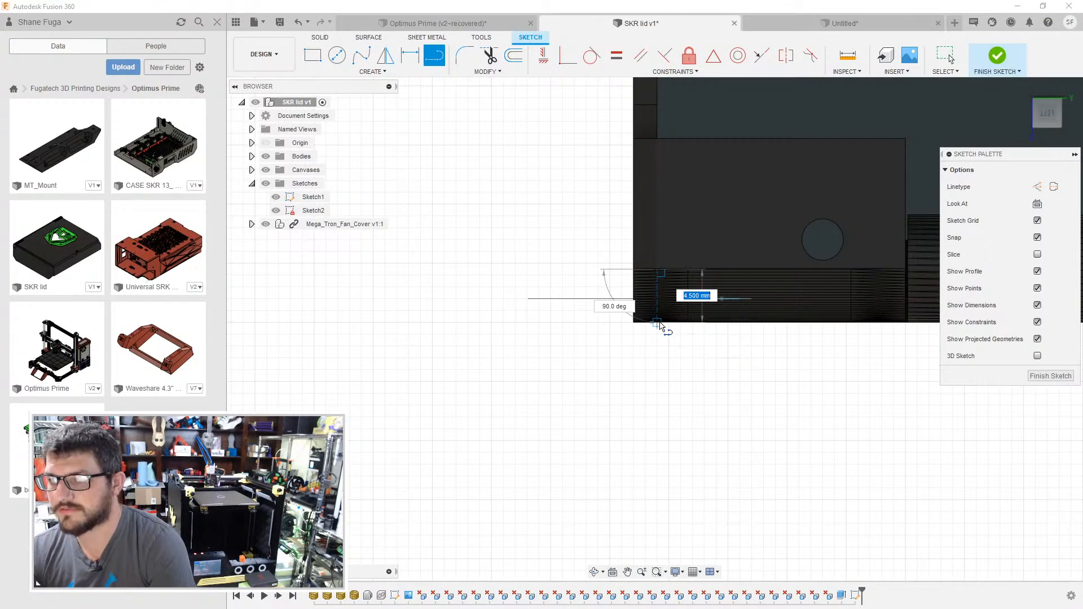
middle_click_drag(749, 282, 770, 271, "shift")
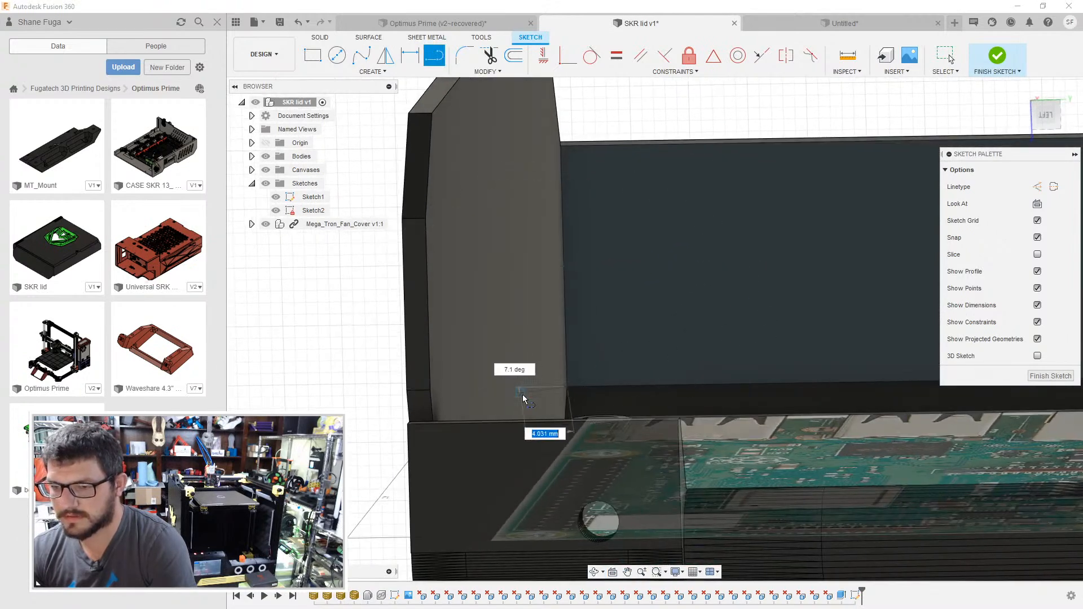
middle_click_drag(568, 390, 561, 404, "shift")
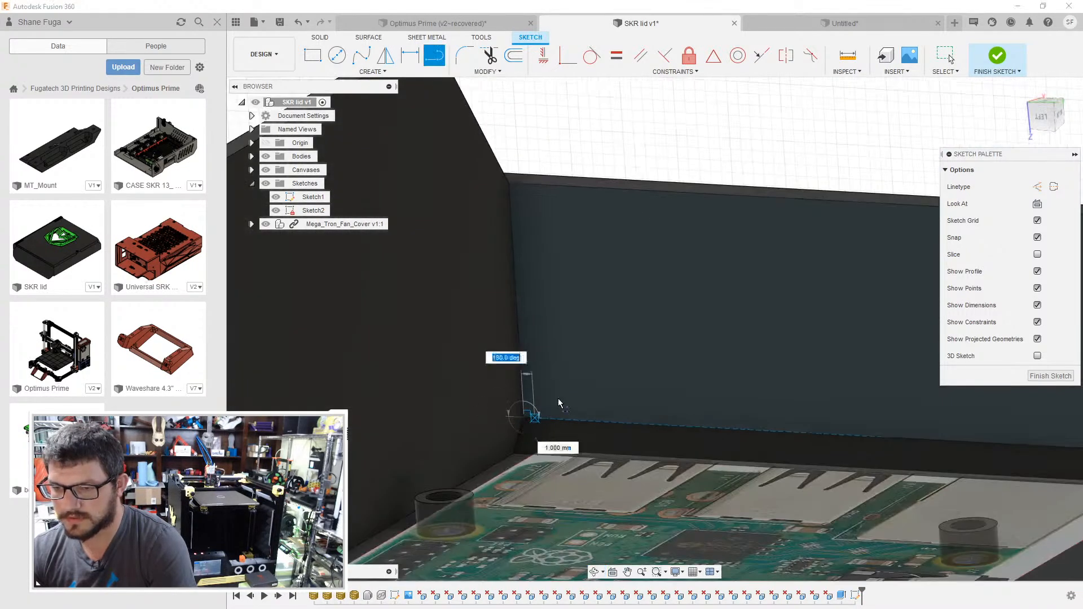
left_click(1048, 120)
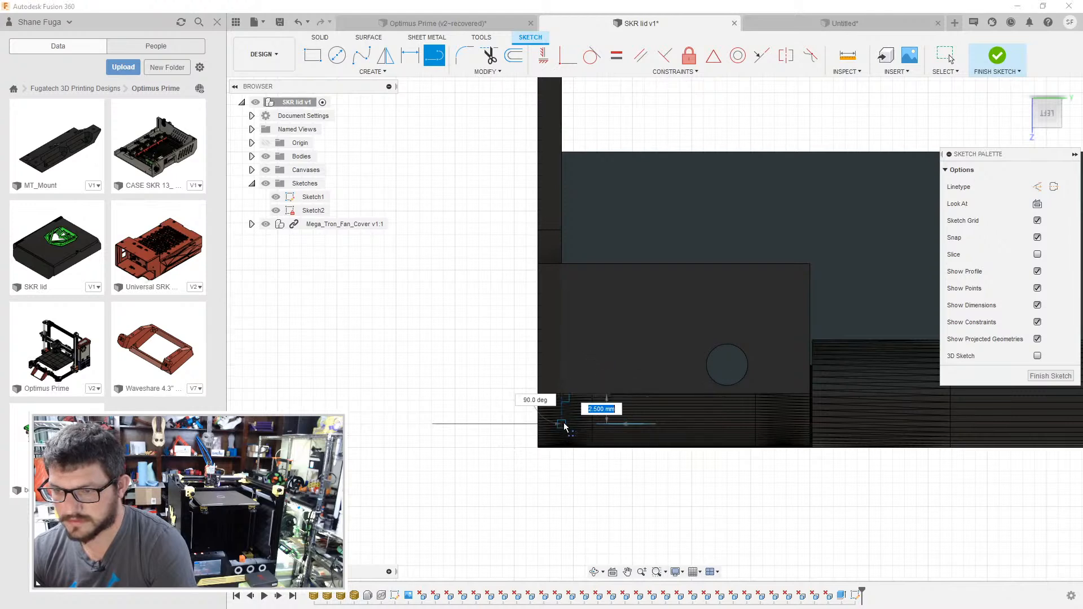
middle_click_drag(642, 352, 592, 442, "shift")
mouse_move(596, 390)
middle_mouse_down()
mouse_move(643, 351)
mouse_move(674, 294)
middle_mouse_up()
scroll(674, 294, "up", 1)
left_click(1041, 125)
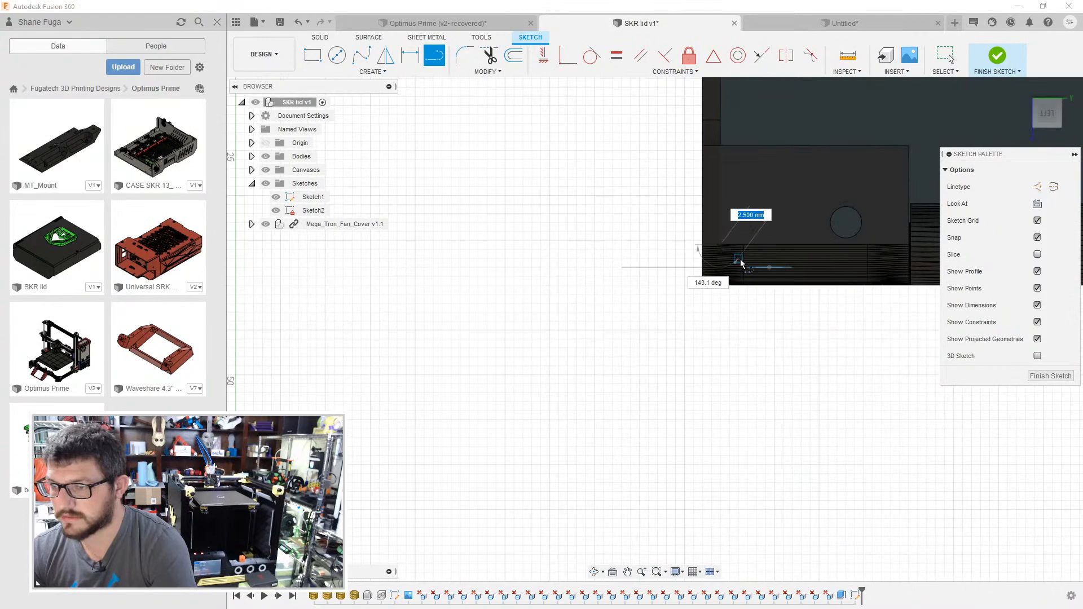
middle_click_drag(765, 273, 738, 344, "shift")
middle_click_drag(794, 273, 711, 51, "shift")
- Switch to the untitled reference case design and open its port opening sketch to examine the openings
left_click(844, 23)
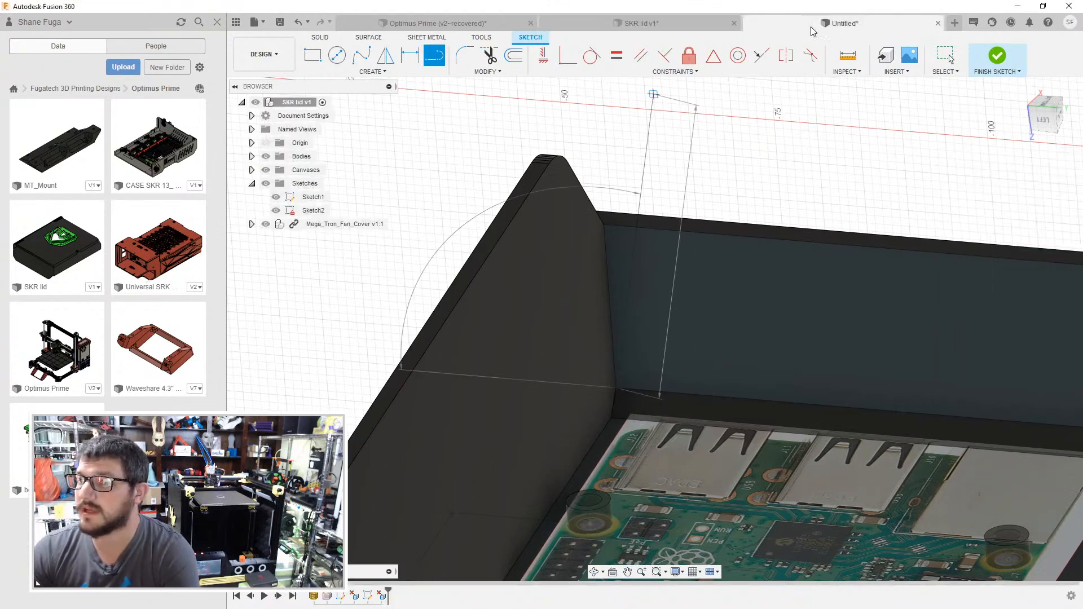
middle_click_drag(482, 276, 550, 291, "shift")
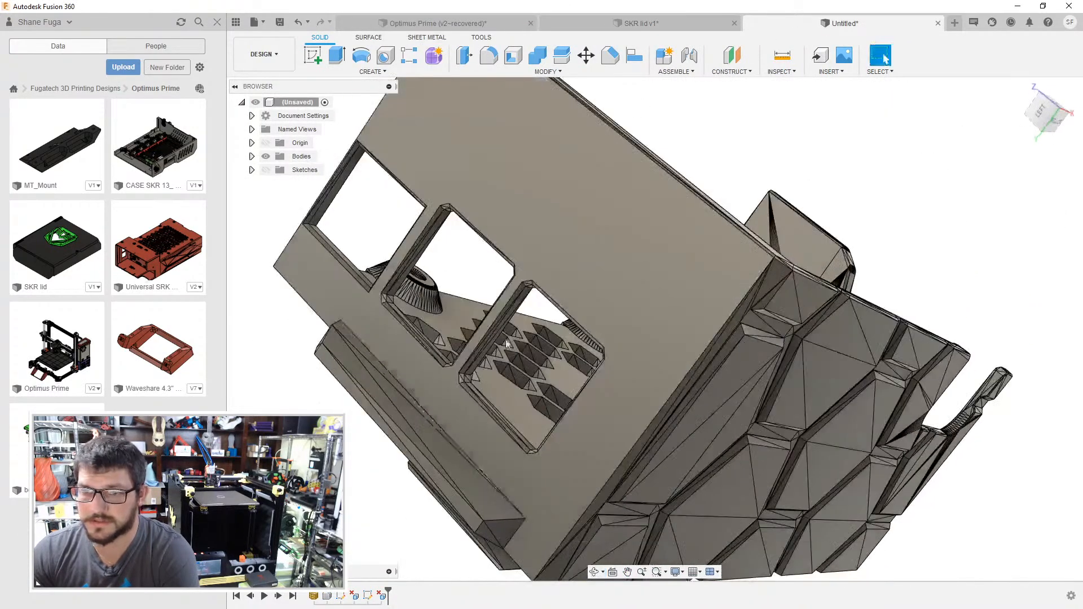
double_click(368, 593)
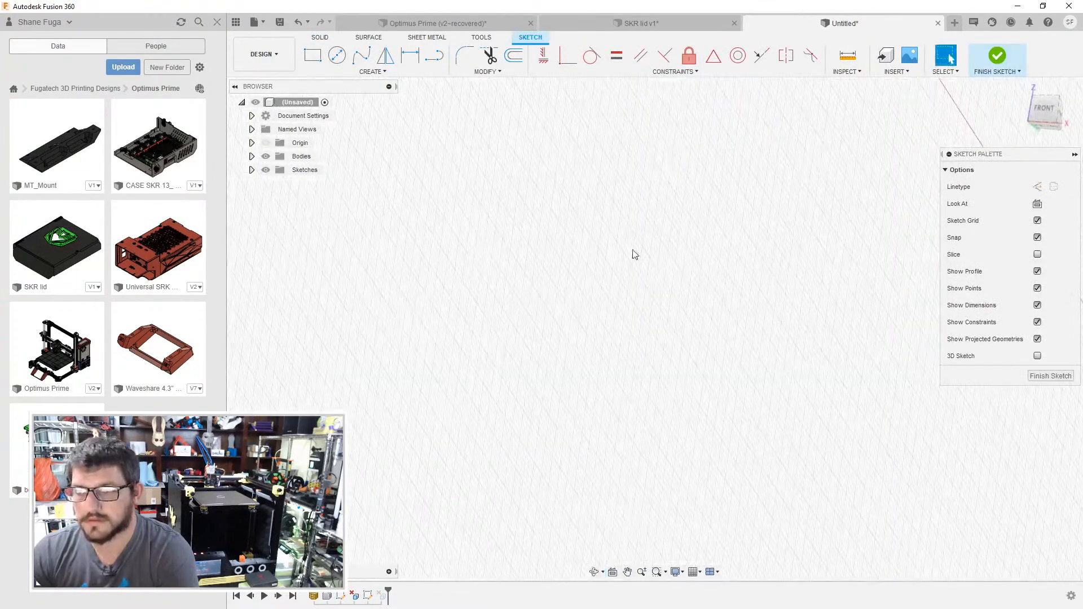
middle_click_drag(633, 250, 417, 271)
scroll(698, 319, "down", 3)
middle_click_drag(733, 300, 490, 277)
scroll(722, 428, "up", 5)
middle_click_drag(780, 313, 731, 309)
middle_click_drag(731, 309, 841, 116, "shift")
- Measure the distance from the reference case floor to the lower ledge of the port opening
left_click(849, 56)
middle_click_drag(655, 229, 373, 73)
scroll(734, 525, "up", 1)
middle_click_drag(733, 525, 609, 357)
left_click(609, 356)
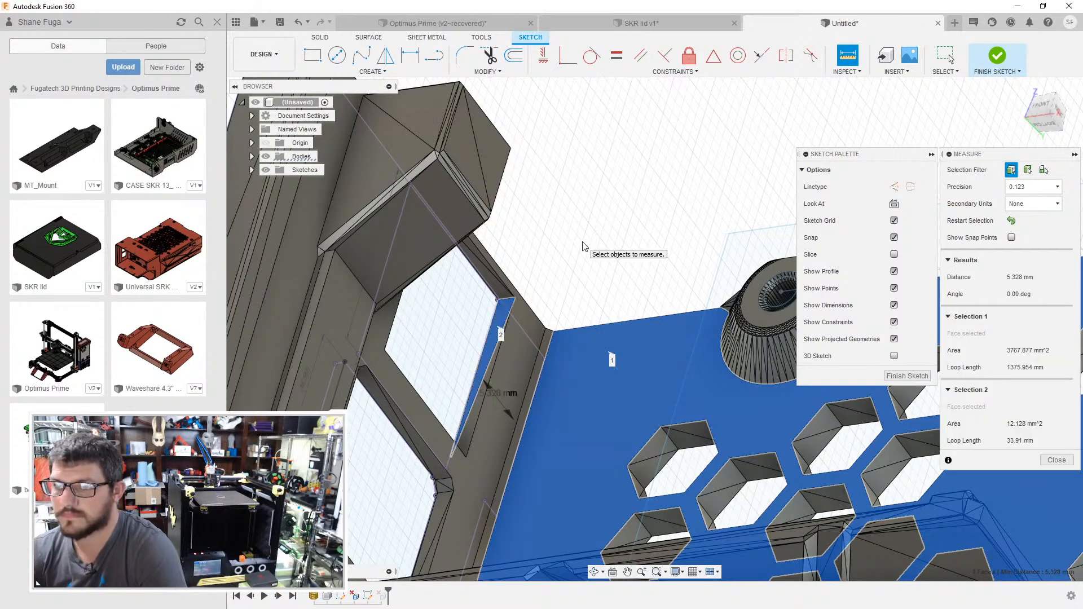
- Switch to the SKR lid and sketch a short vertical line up from the lower corner of the port-side wall
left_click(678, 22)
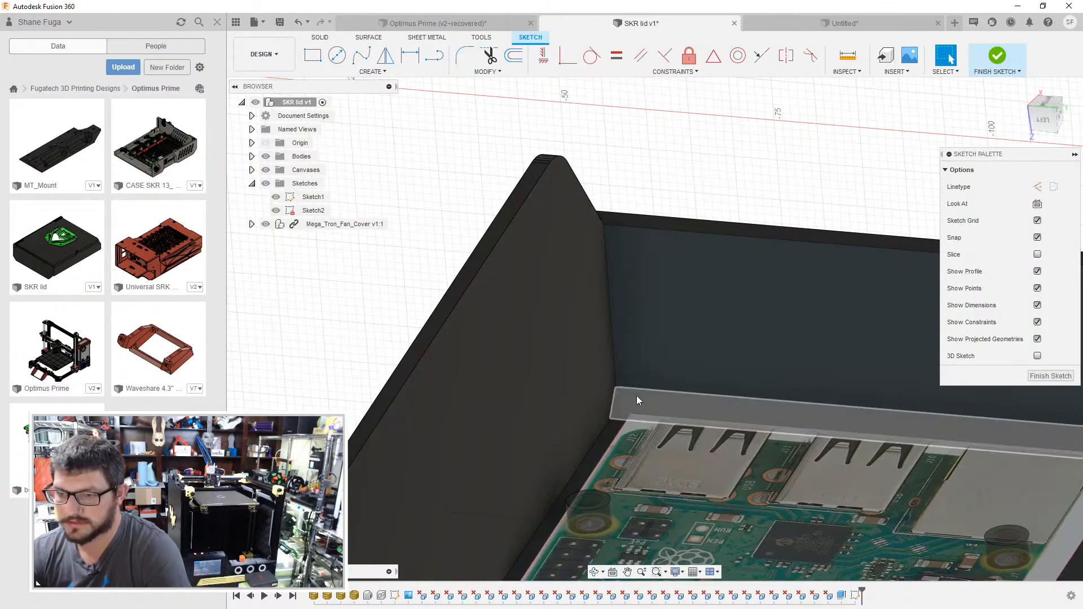
key("p")
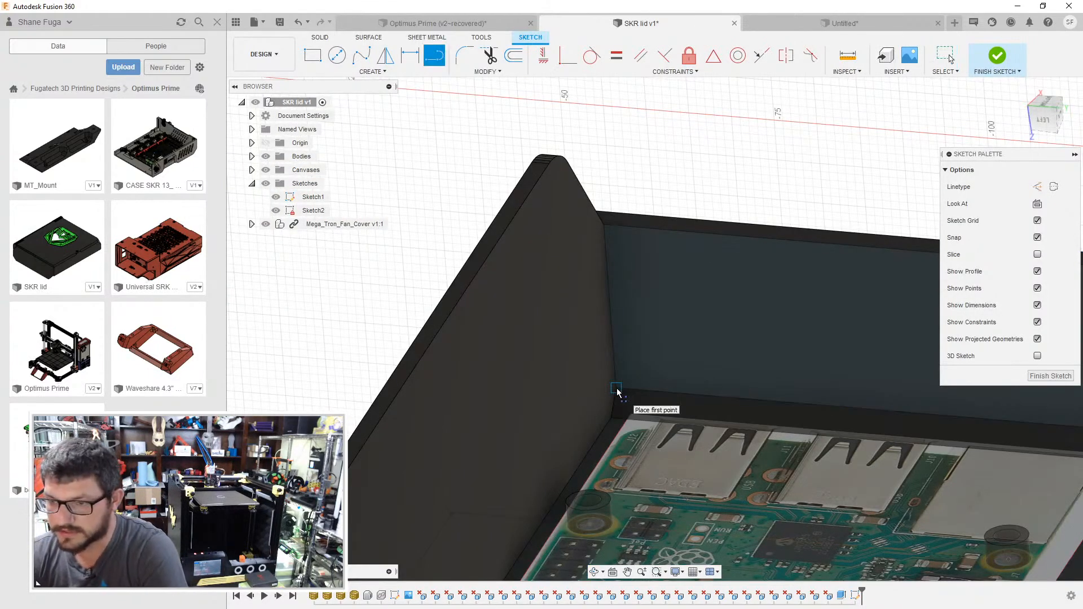
left_click(613, 360)
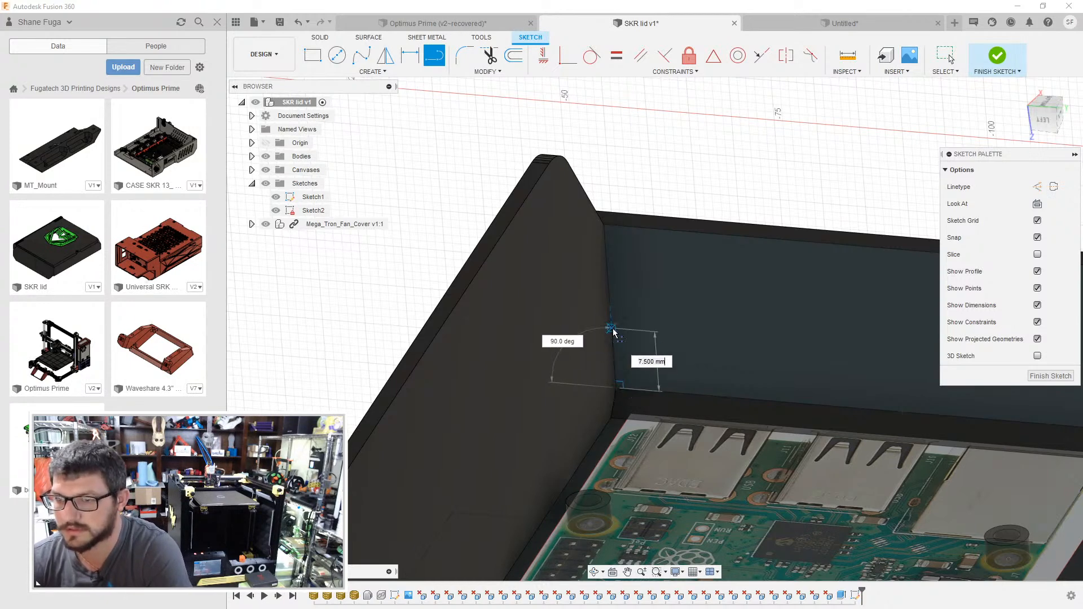
middle_click_drag(611, 329, 609, 332)
key("Tab")
key("Tab")
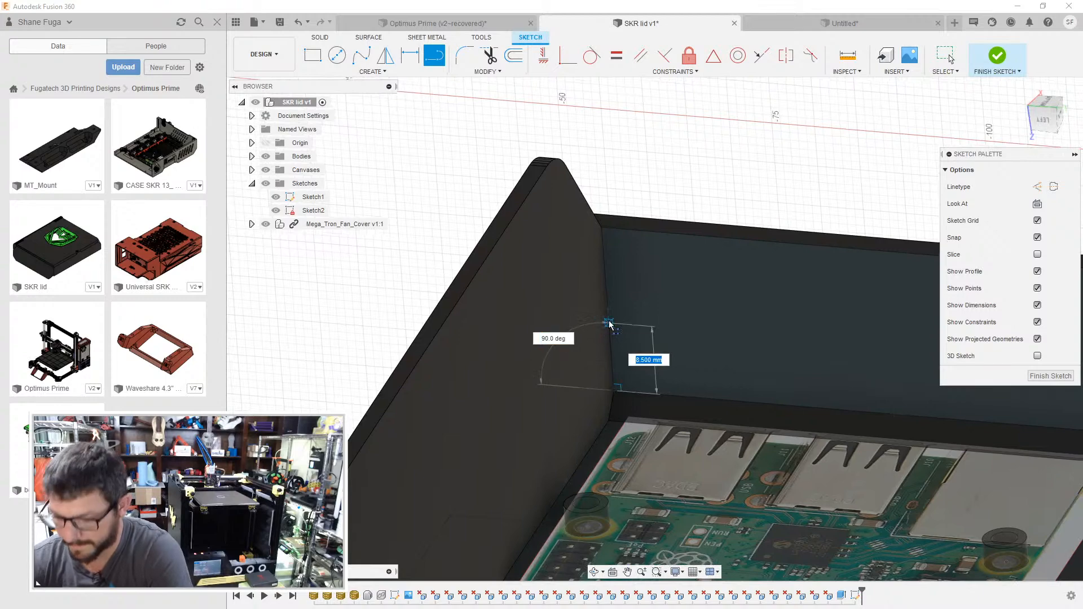
type("2.8")
key("Return")
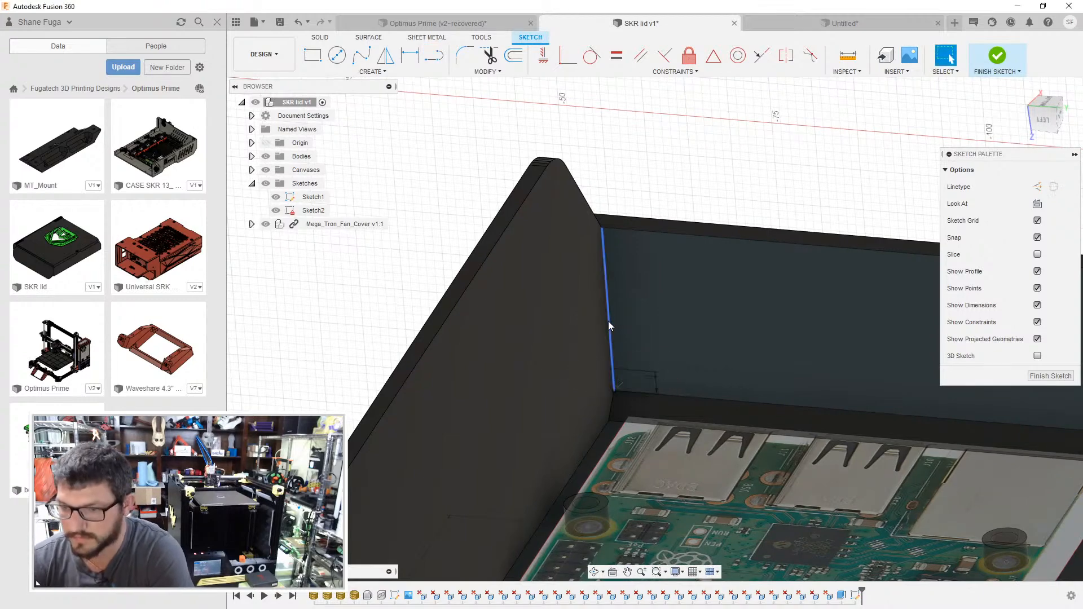
- Sketch a 63 mm horizontal line along the wall from the upper end of the short line, and make both lines construction geometry
left_click(612, 370)
middle_click_drag(732, 366, 552, 370)
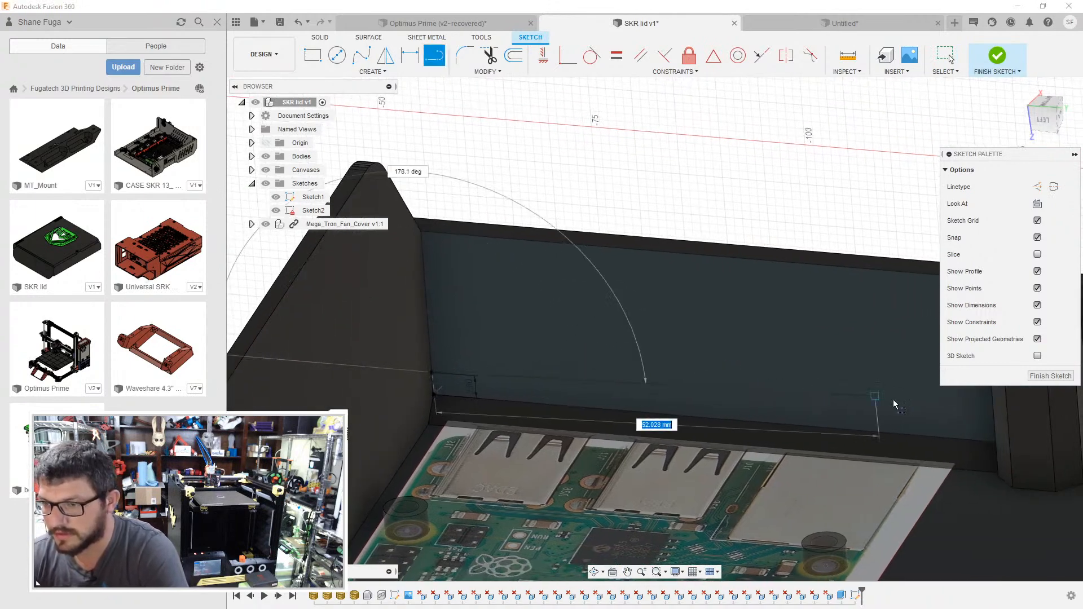
left_click(970, 418)
key("Escape")
left_click(954, 420)
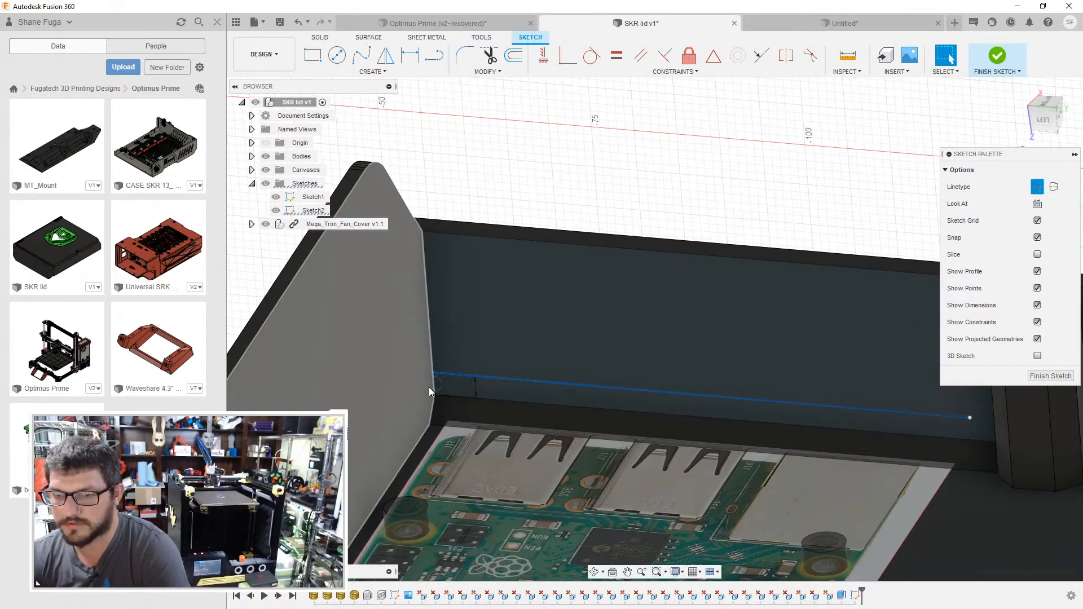
key("Escape")
left_click(433, 386)
key("x")
left_click(640, 204)
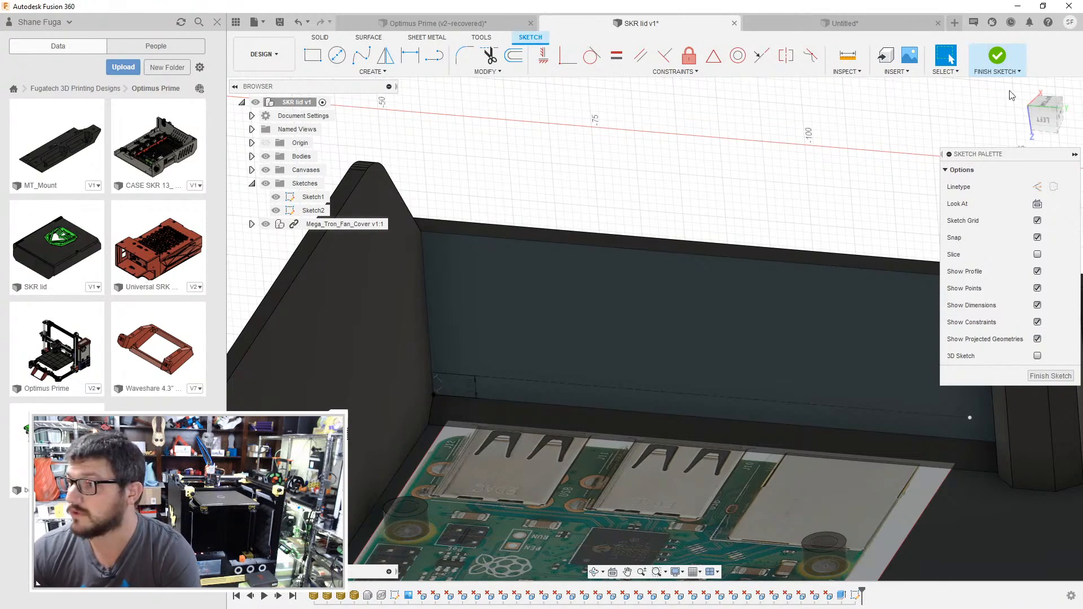
left_click(1048, 121)
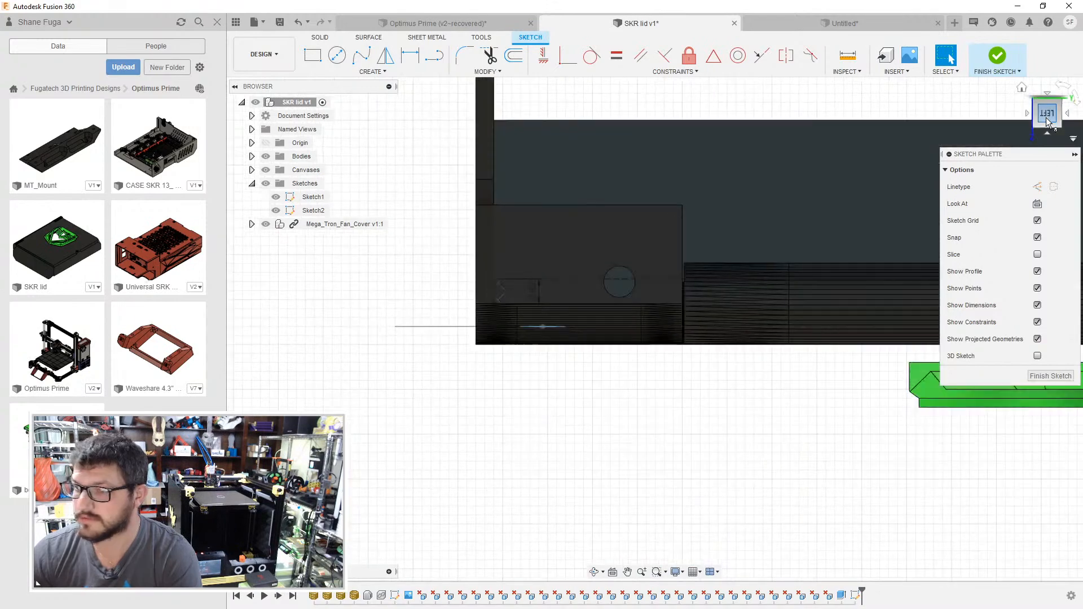
left_click(1049, 102)
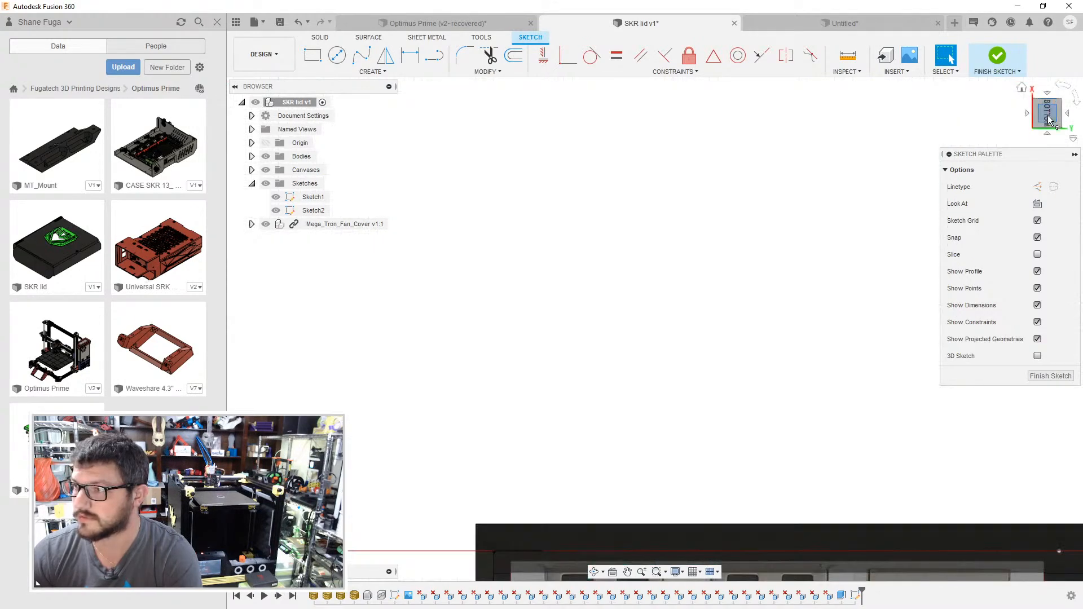
left_click(1048, 128)
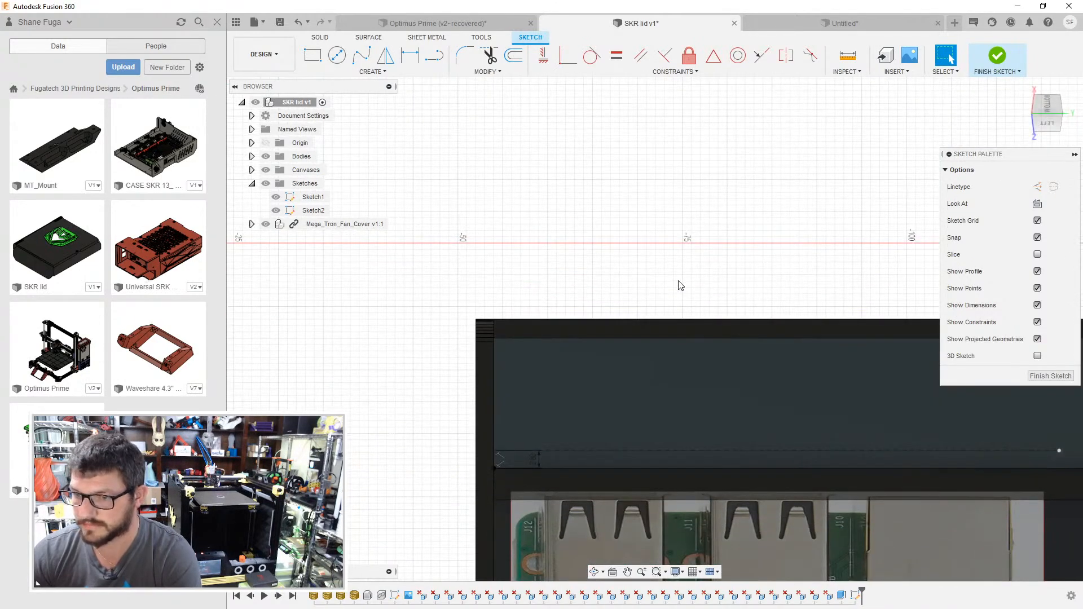
key("p")
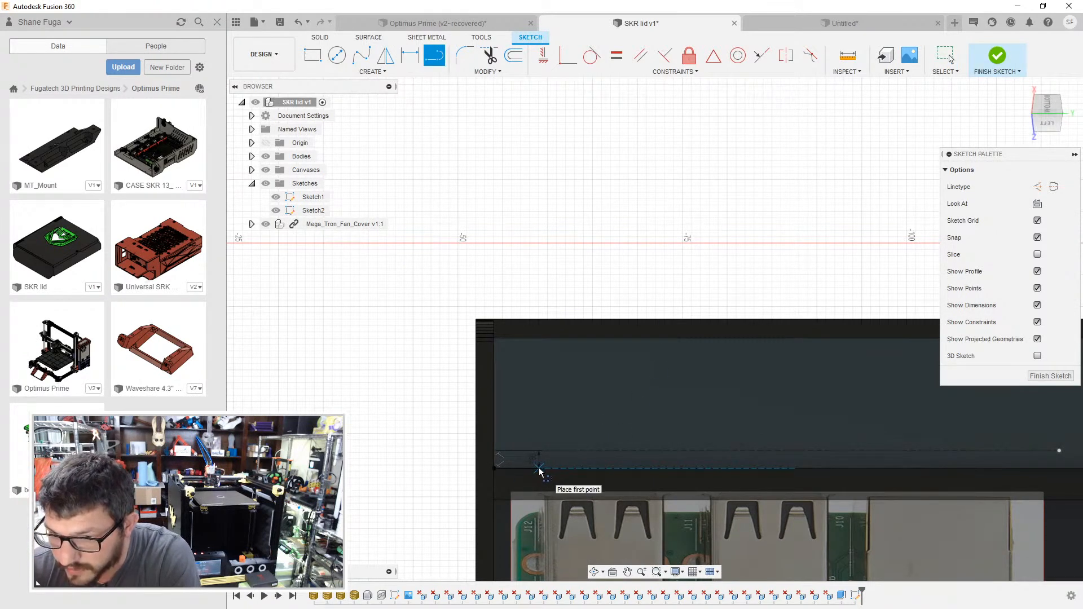
left_click(541, 467)
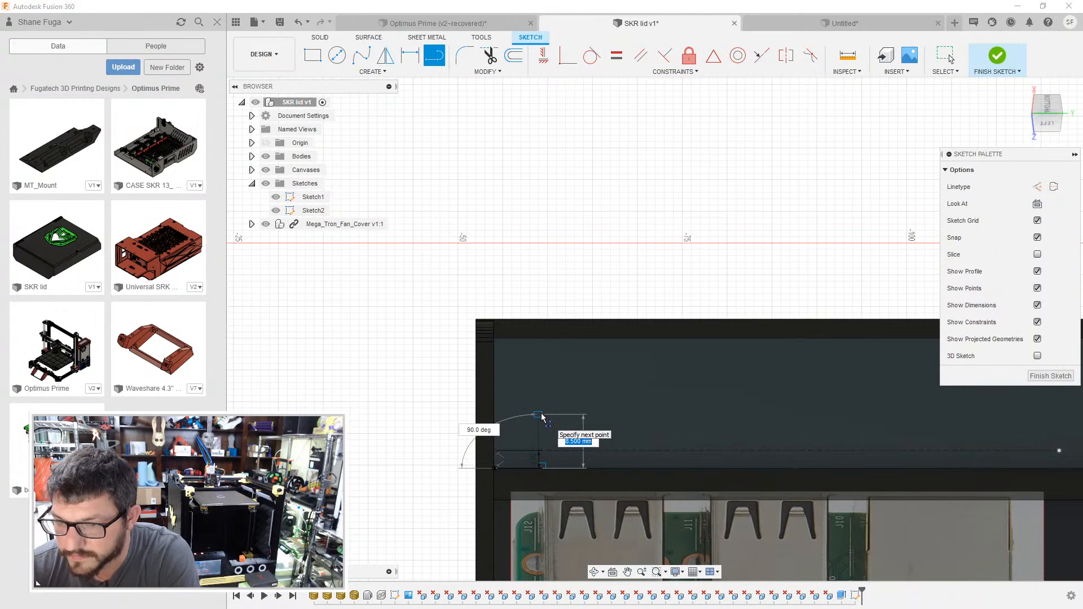
- Switch to the untitled reference case to examine the dimensions of its port openings, and return to the SKR lid sketch
left_click(758, 26)
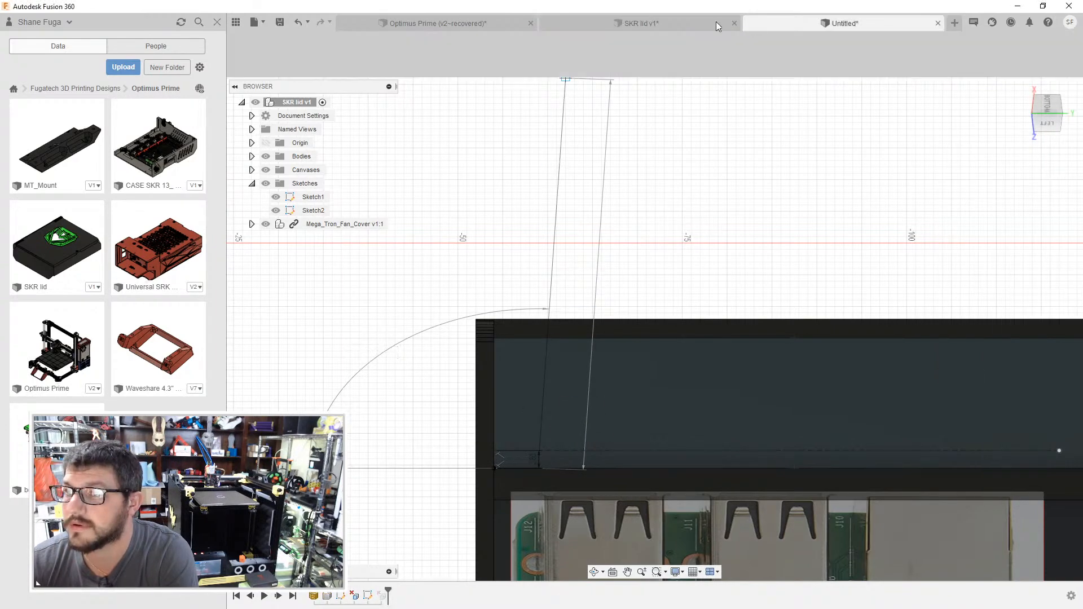
mouse_move(515, 297)
middle_mouse_down("shift")
mouse_move(576, 258)
mouse_move(644, 338)
middle_mouse_up("shift")
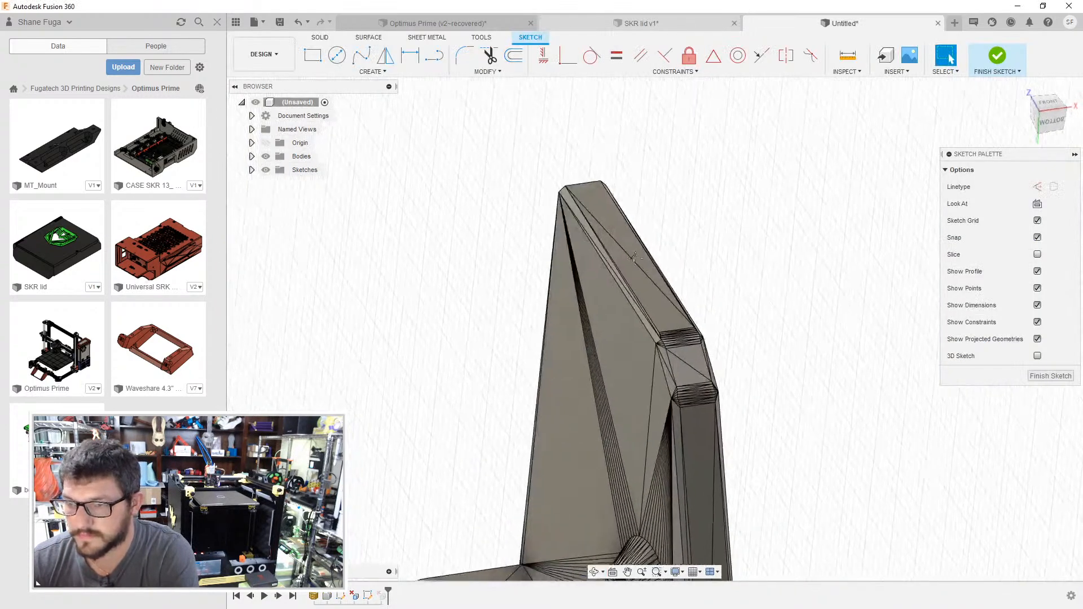
middle_click_drag(702, 454, 942, 358)
scroll(634, 421, "down", 7)
mouse_move(486, 418)
middle_mouse_down("shift")
mouse_move(503, 377)
mouse_move(538, 375)
middle_mouse_up("shift")
mouse_move(538, 375)
middle_mouse_down()
mouse_move(576, 354)
mouse_move(826, 293)
mouse_move(816, 302)
mouse_move(831, 340)
mouse_move(824, 319)
middle_mouse_up()
scroll(824, 319, "up", 10)
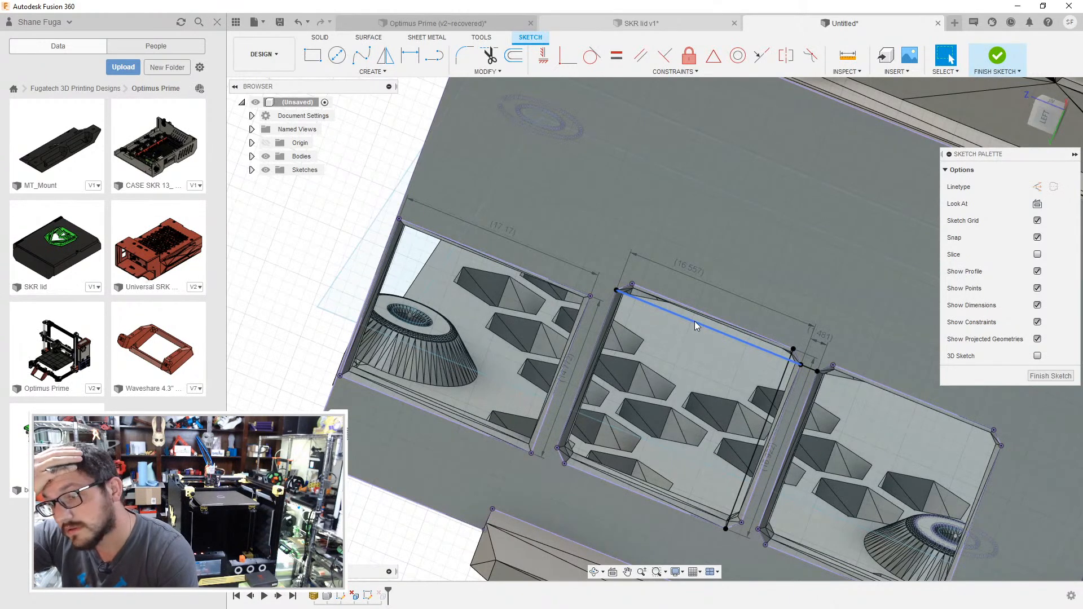
left_click(652, 26)
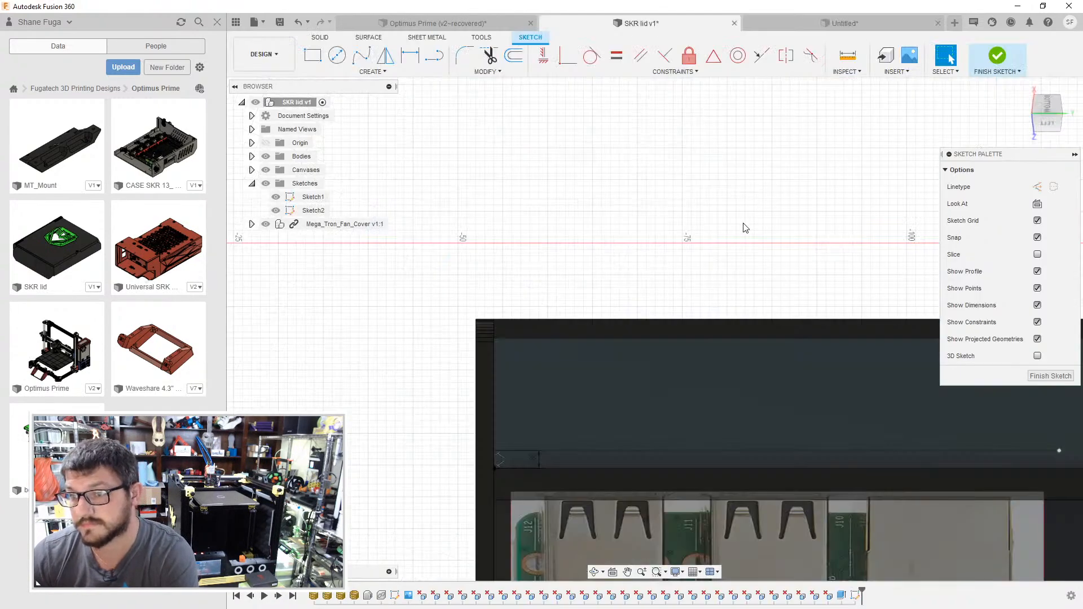
middle_click_drag(667, 261, 611, 203)
key("l")
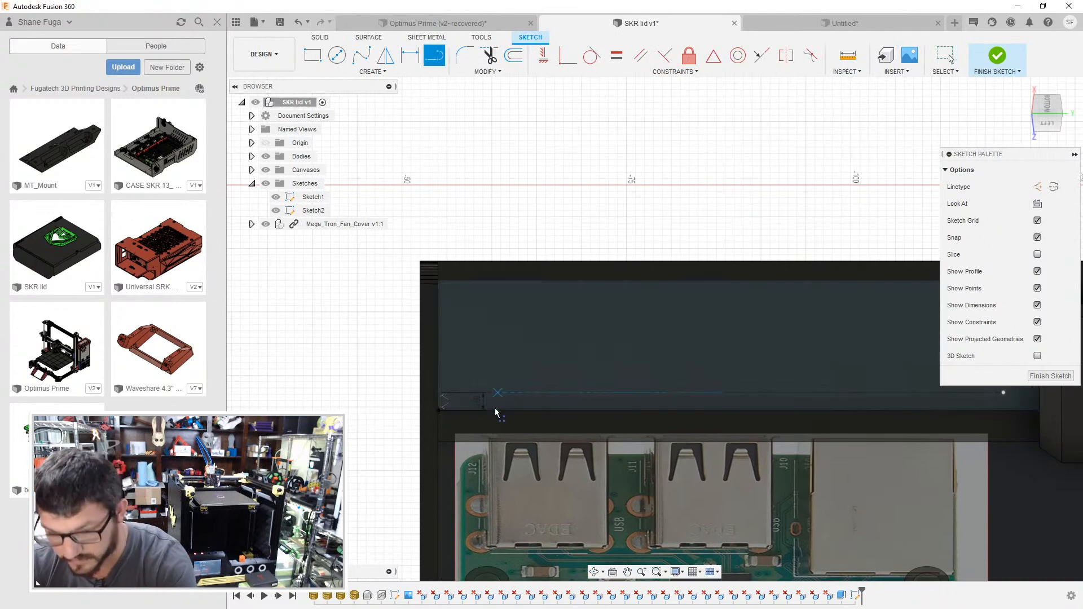
scroll(491, 430, "up", 2)
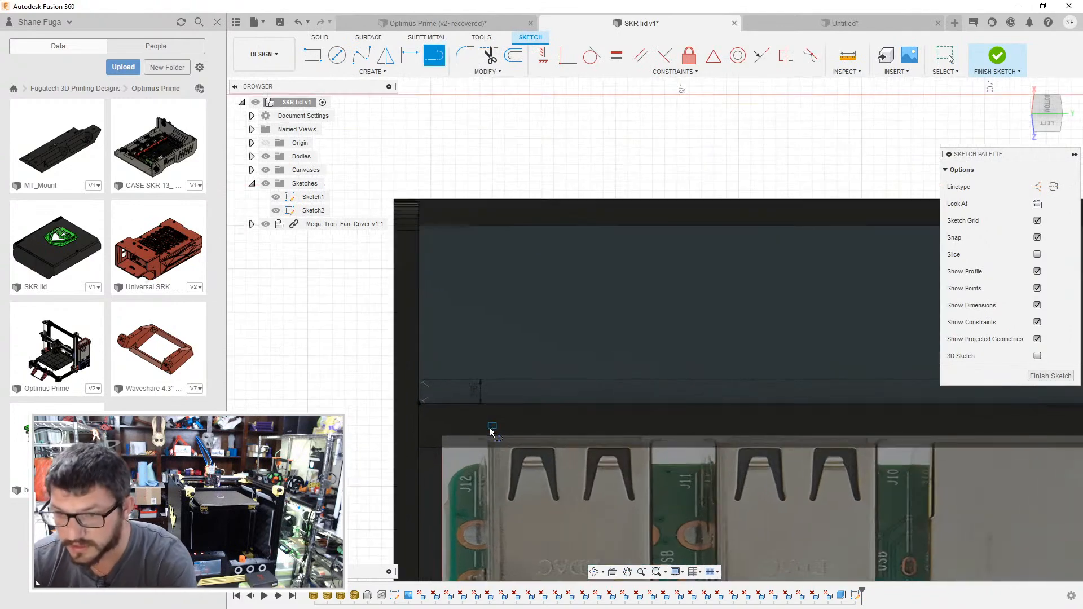
left_click(481, 378)
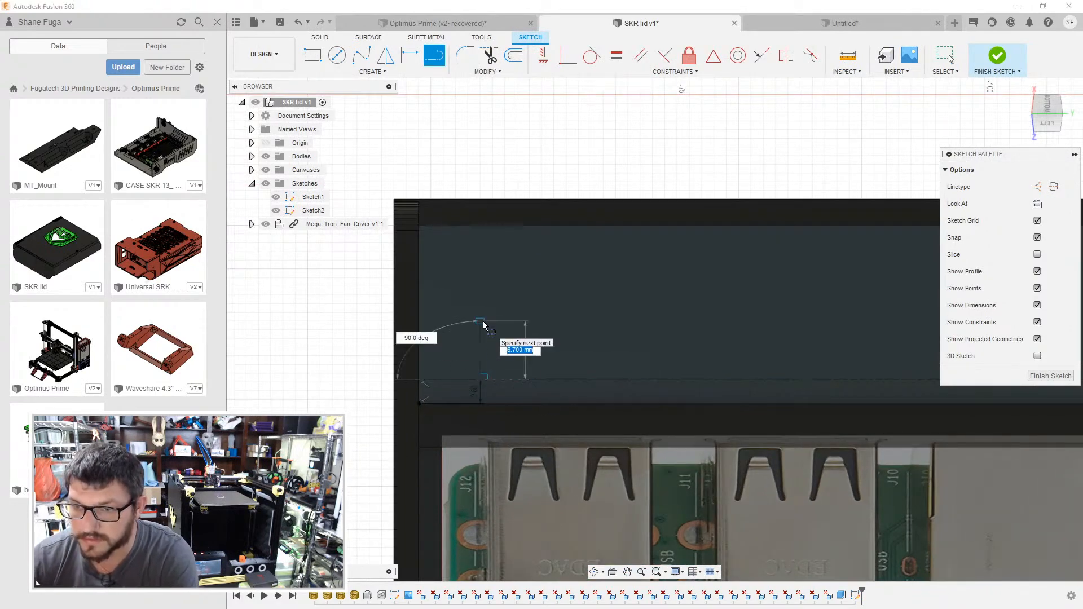
key("Escape")
- Sketch a 16.5 by 16.5 mm rectangle for the first USB opening, with its lower edge on the horizontal construction line
key("r")
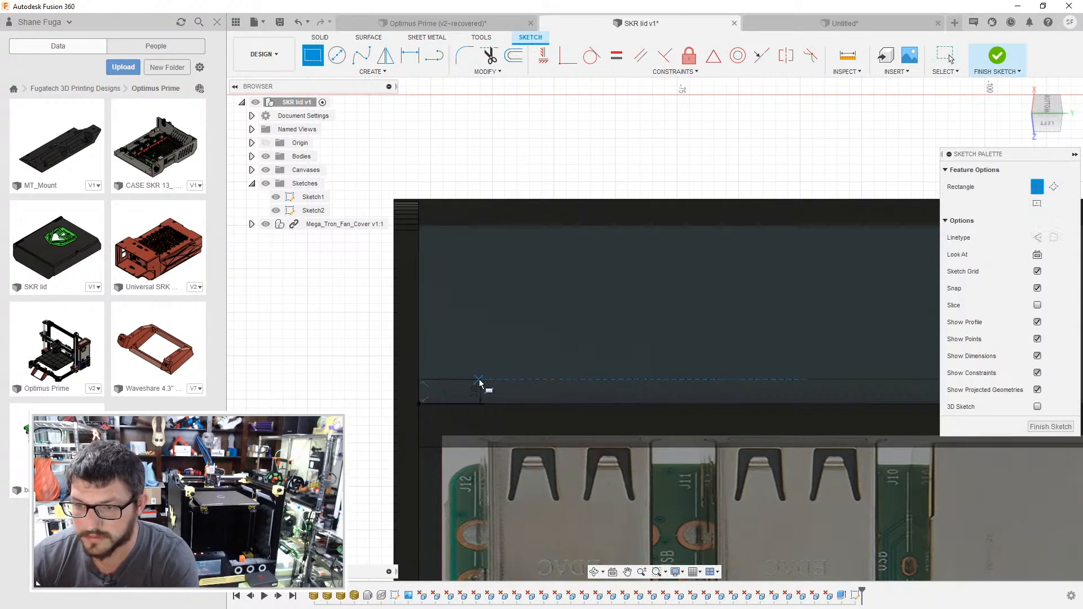
left_click(480, 379)
type("16.5")
key("Tab")
type("16")
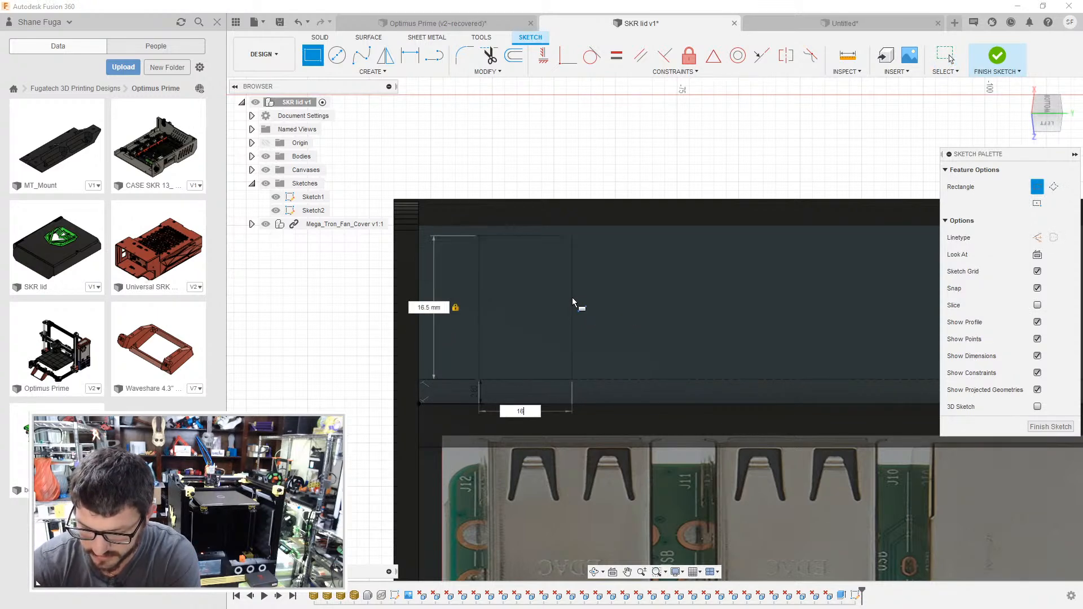
type(".5")
key("Return")
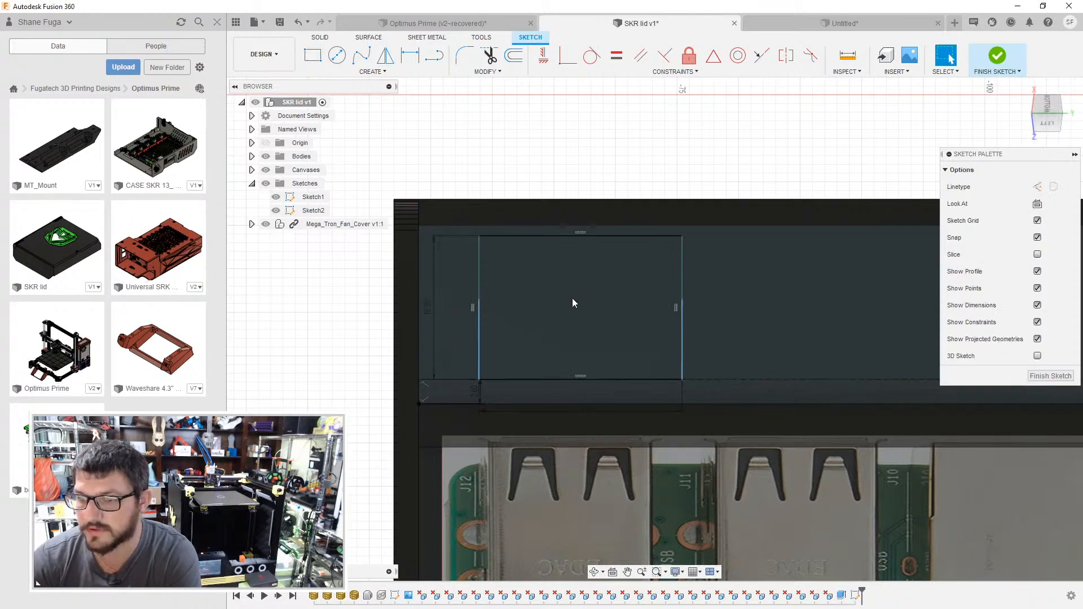
- Check the opening spacing in the reference case, and sketch a 1.48 mm line from the first rectangle's lower corner along the construction line
left_click(767, 26)
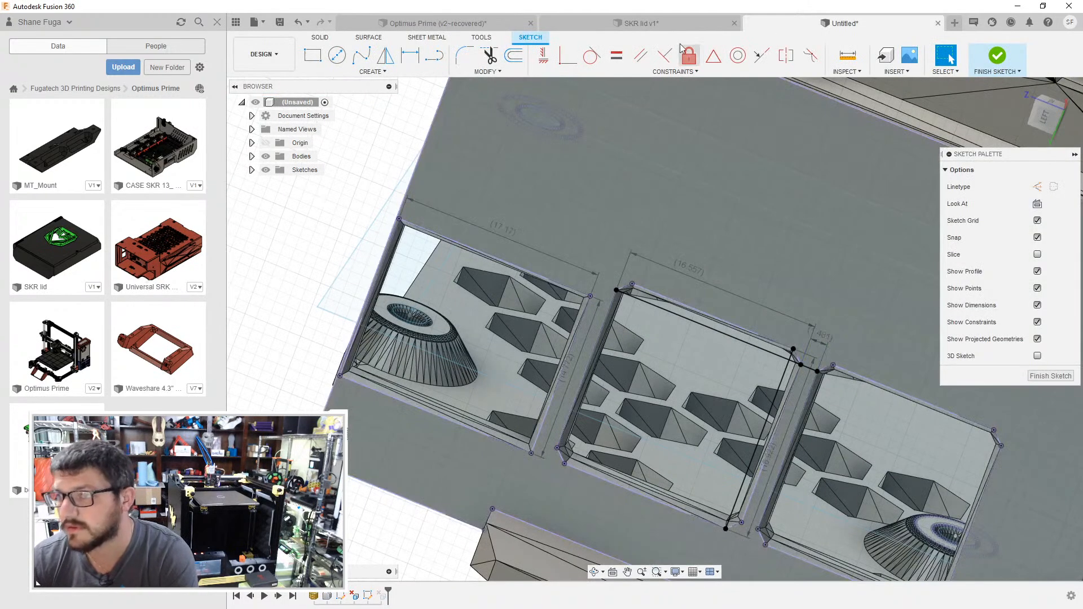
left_click(648, 26)
middle_click_drag(591, 232, 477, 271)
key("o")
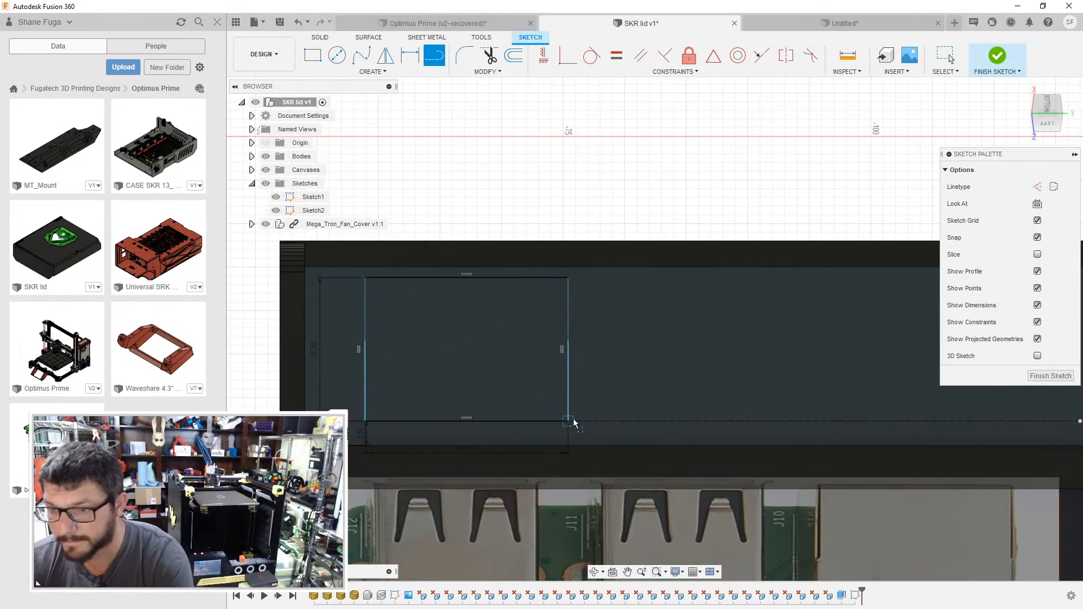
left_click(568, 423)
type("1")
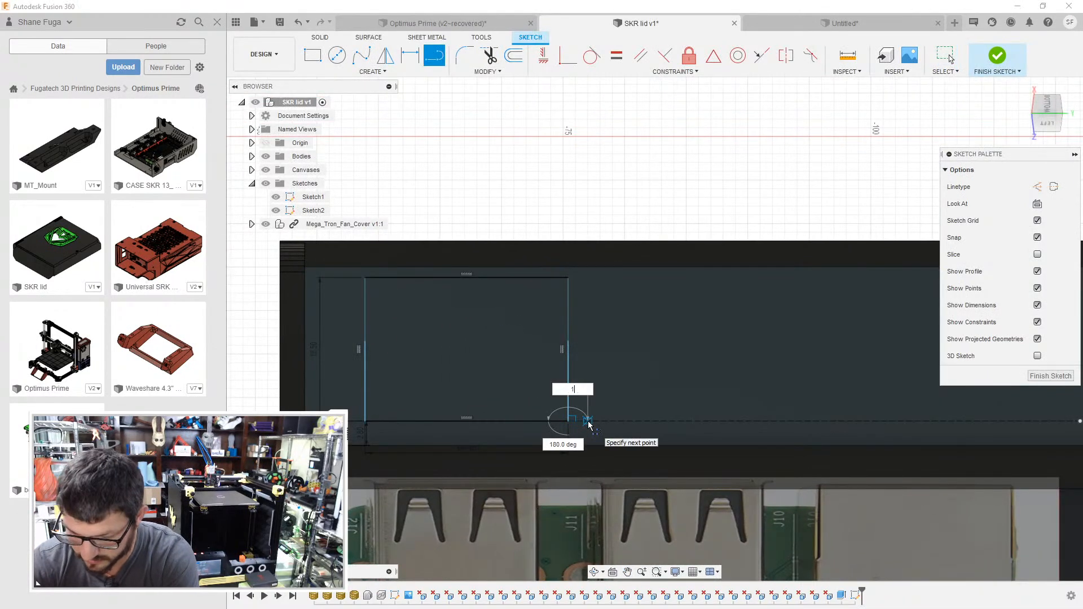
type(".")
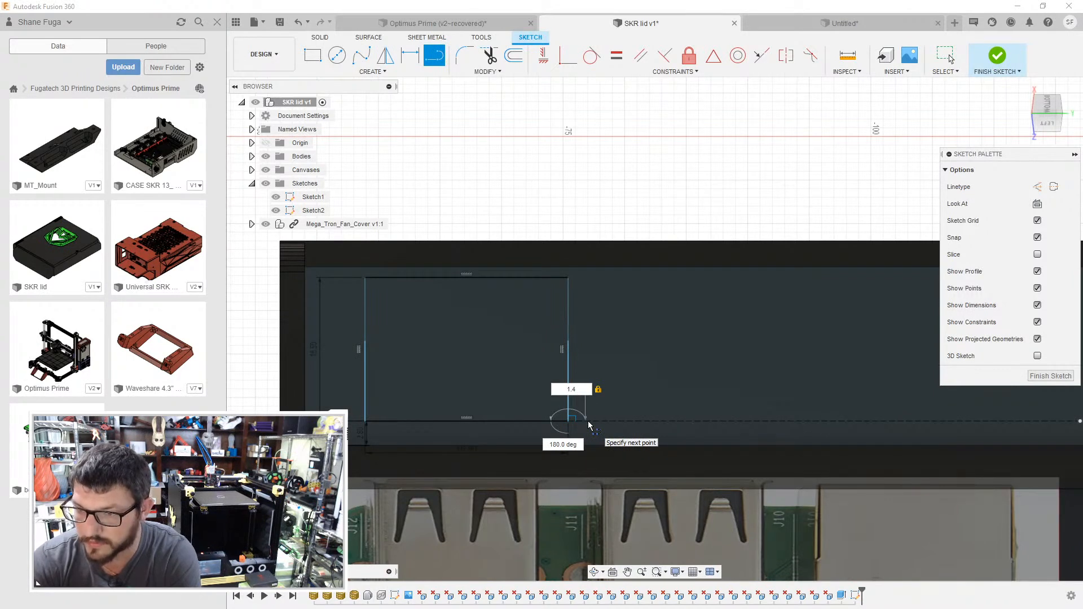
type("48")
key("Return")
- Sketch a second 16.5 by 16.5 mm rectangle starting at the free end of the 1.48 mm spacing line
key("r")
scroll(587, 424, "up", 5)
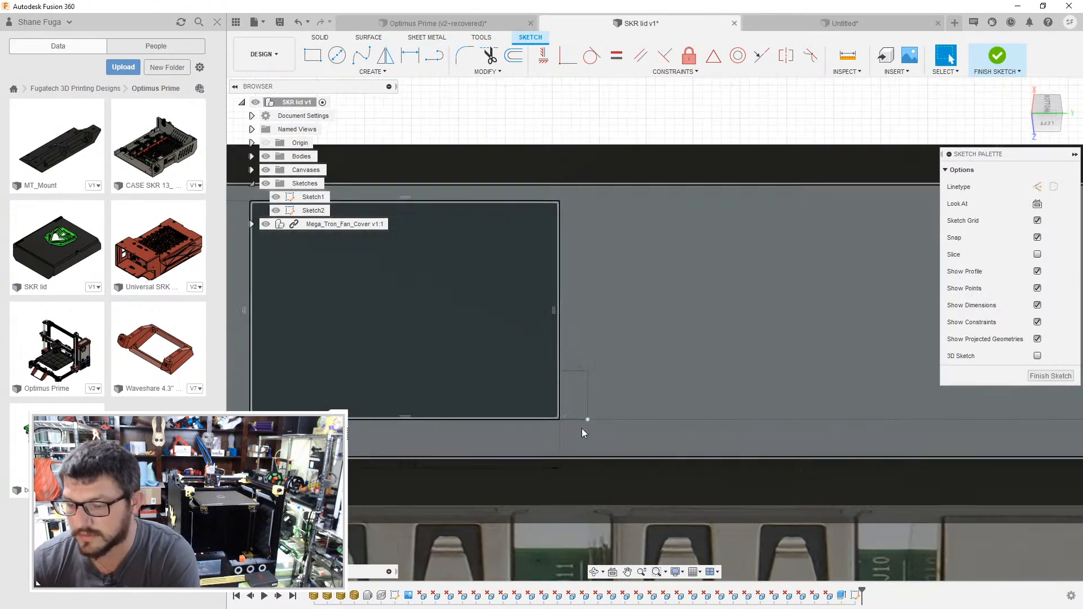
left_click(589, 418)
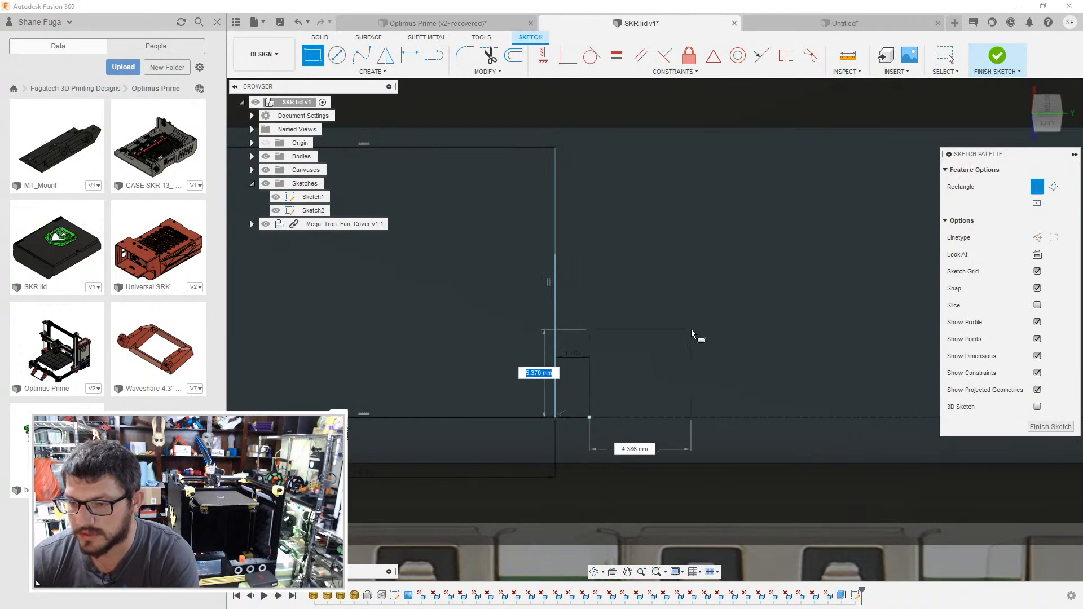
type("16.5")
key("Tab")
type("16.5")
key("Return")
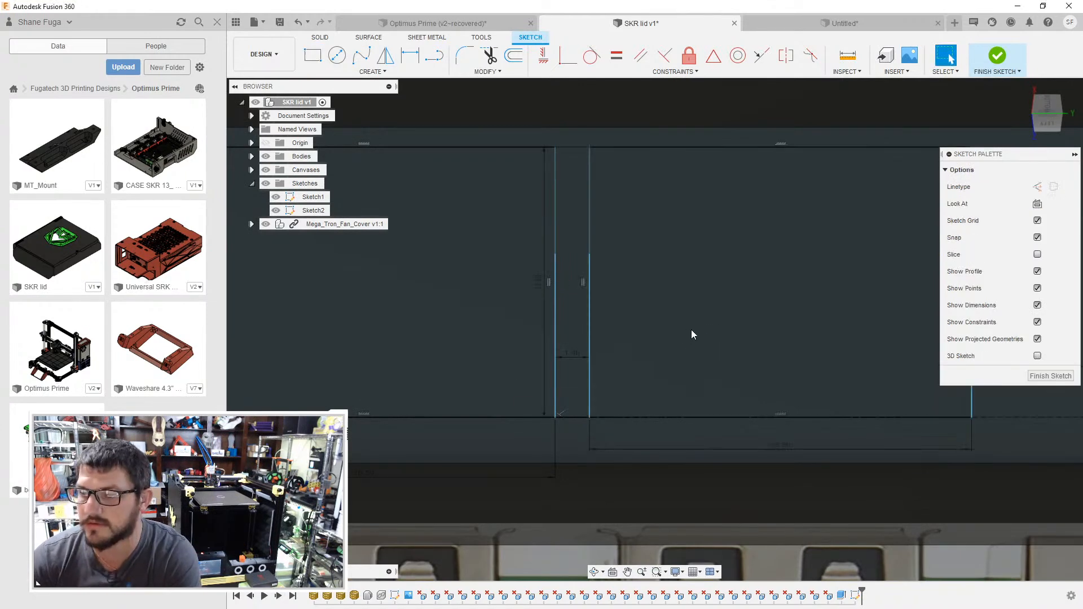
scroll(694, 329, "down", 2)
middle_click_drag(696, 328, 504, 352)
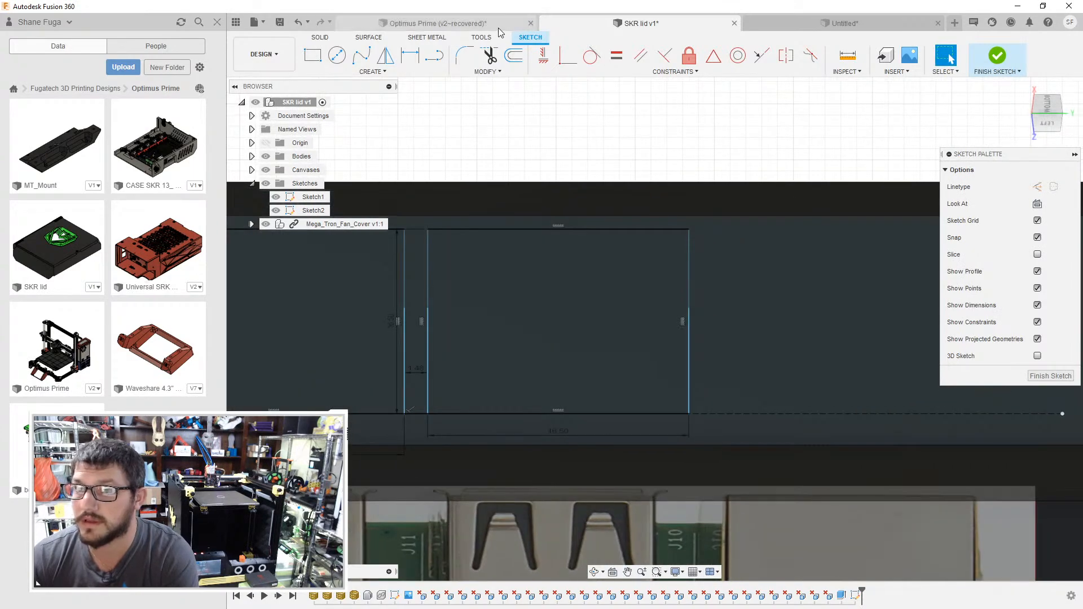
- Switch to the untitled reference case and measure the gap between the facing edges of the first and middle port openings
left_click(789, 23)
scroll(621, 317, "up", 5)
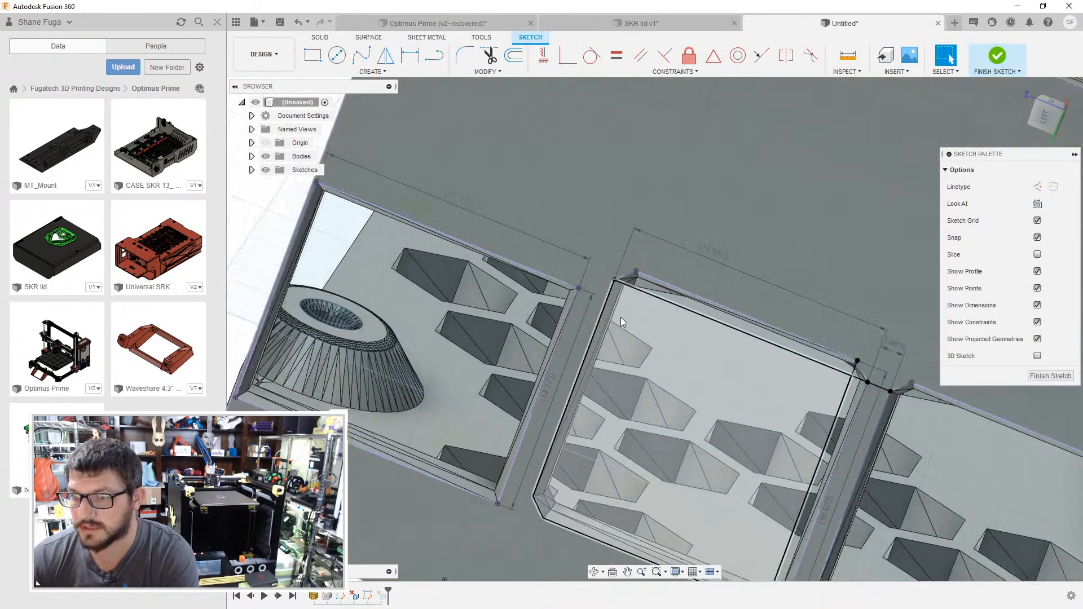
key("d")
left_click(558, 315)
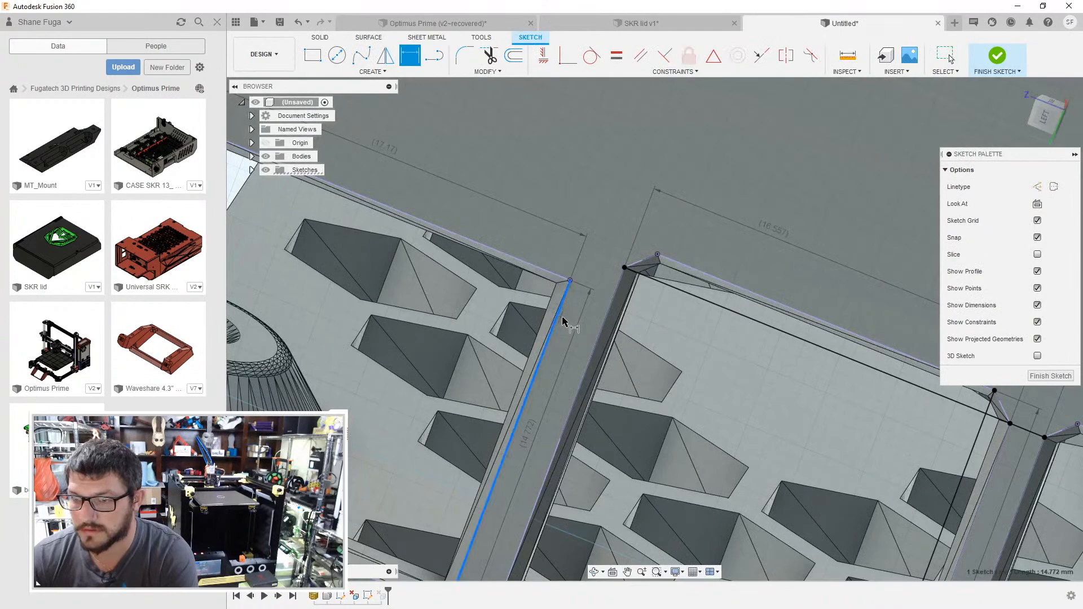
scroll(578, 281, "up", 2)
key("i")
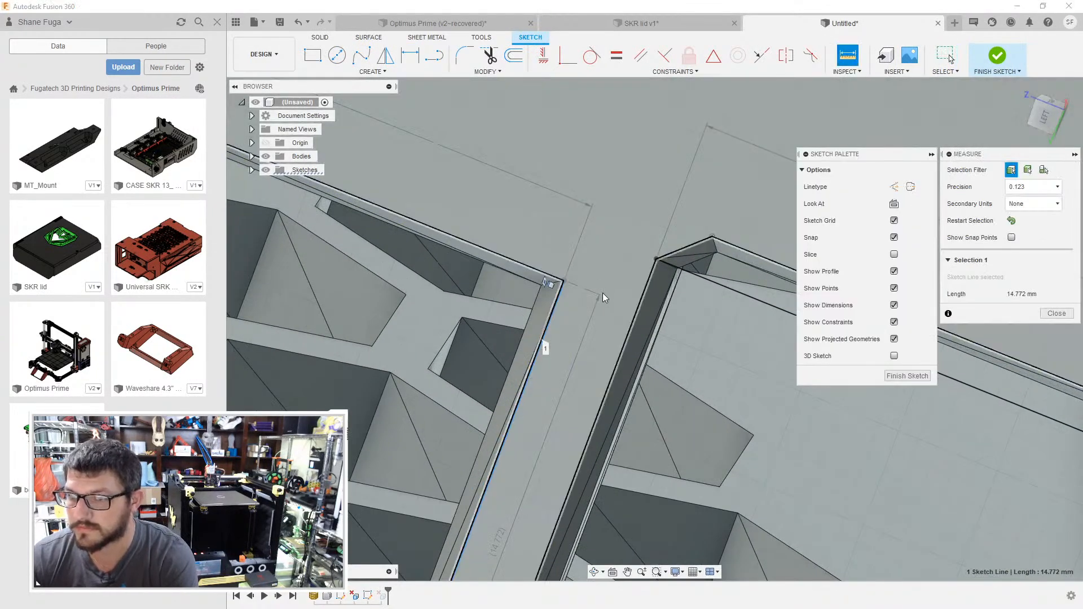
key("Escape")
key("i")
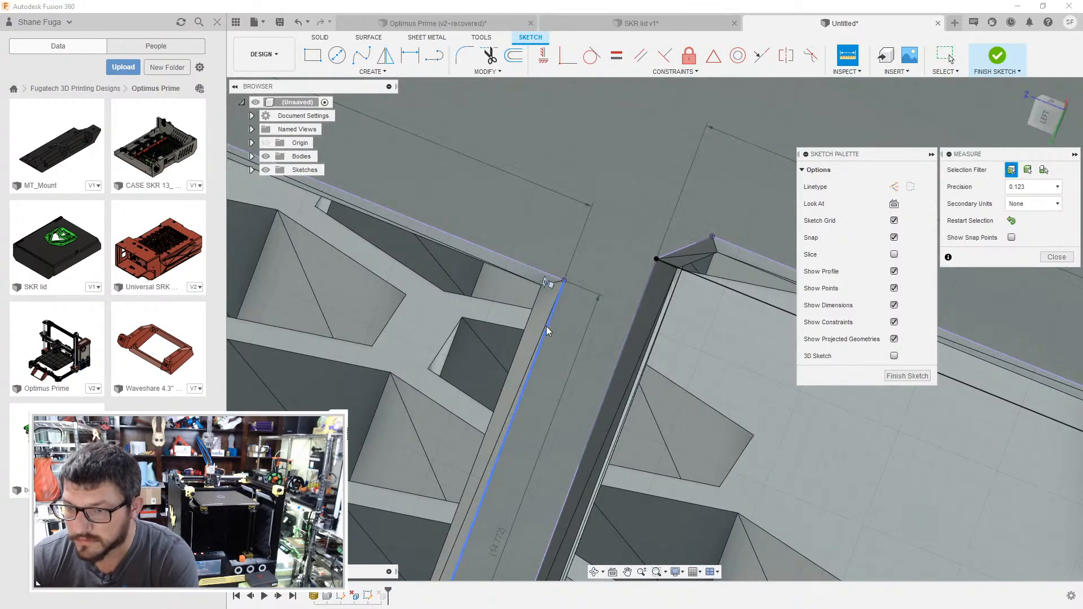
left_click(547, 328)
left_click(627, 339)
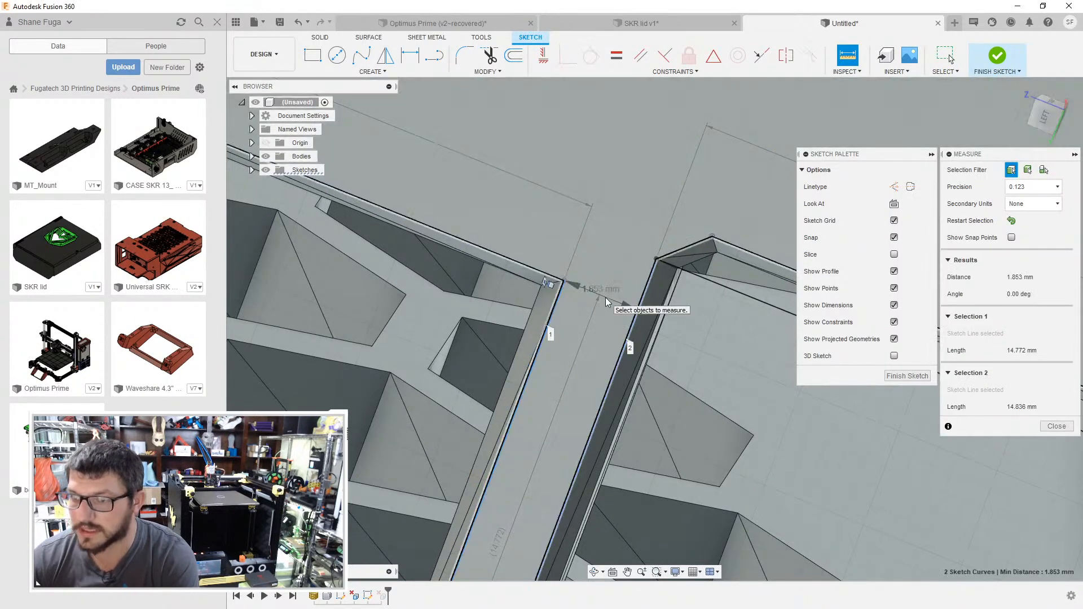
- Return to the SKR lid sketch and draw a 2 mm spacing line from the second rectangle's lower outer corner along the construction line
left_click(624, 22)
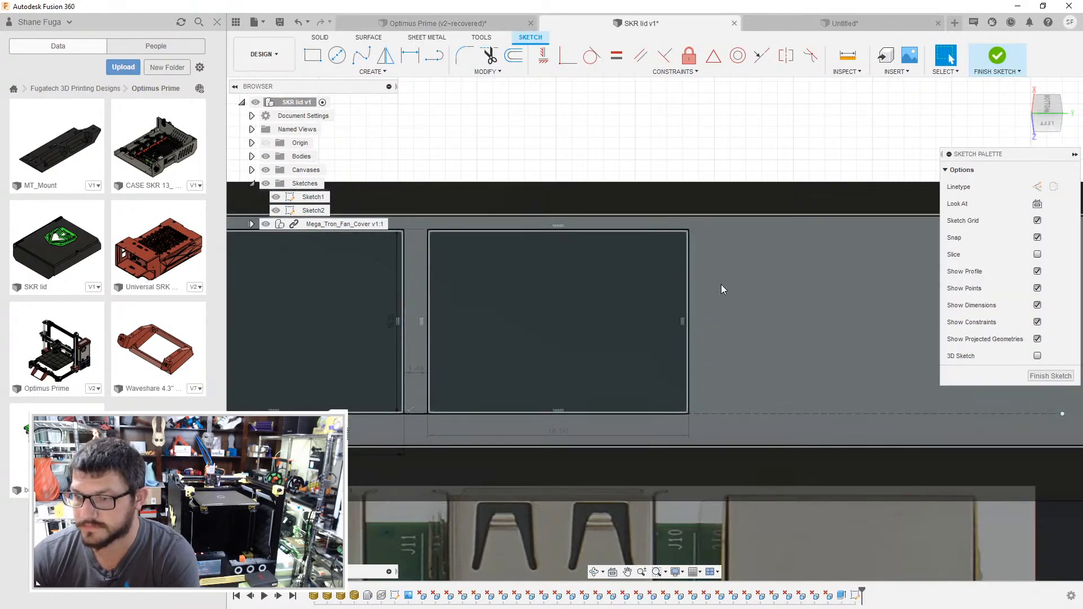
key("o")
left_click(678, 416)
type("2")
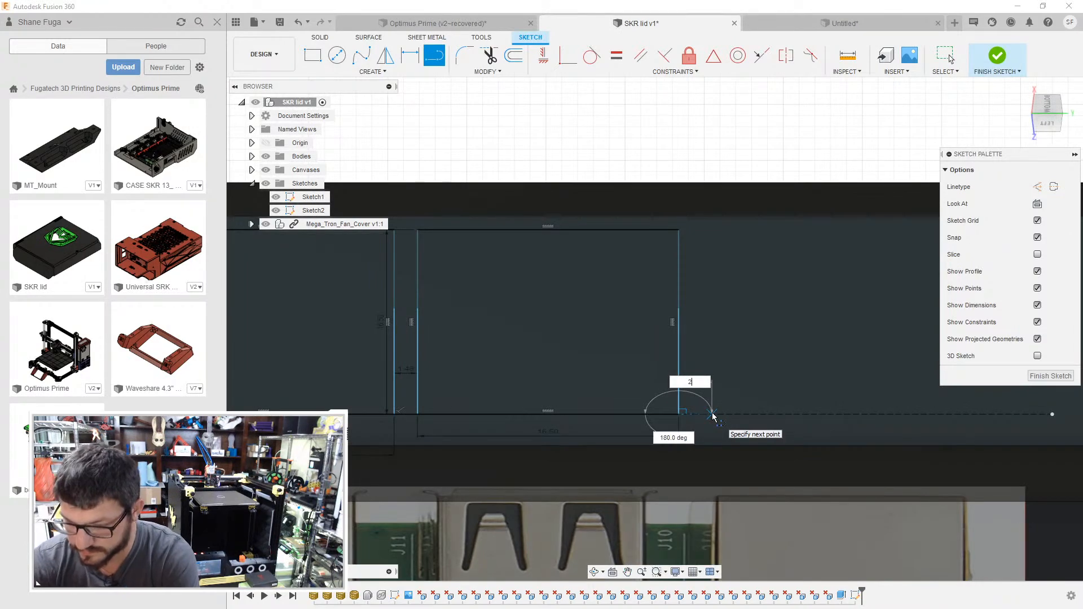
key("Return")
key("Escape")
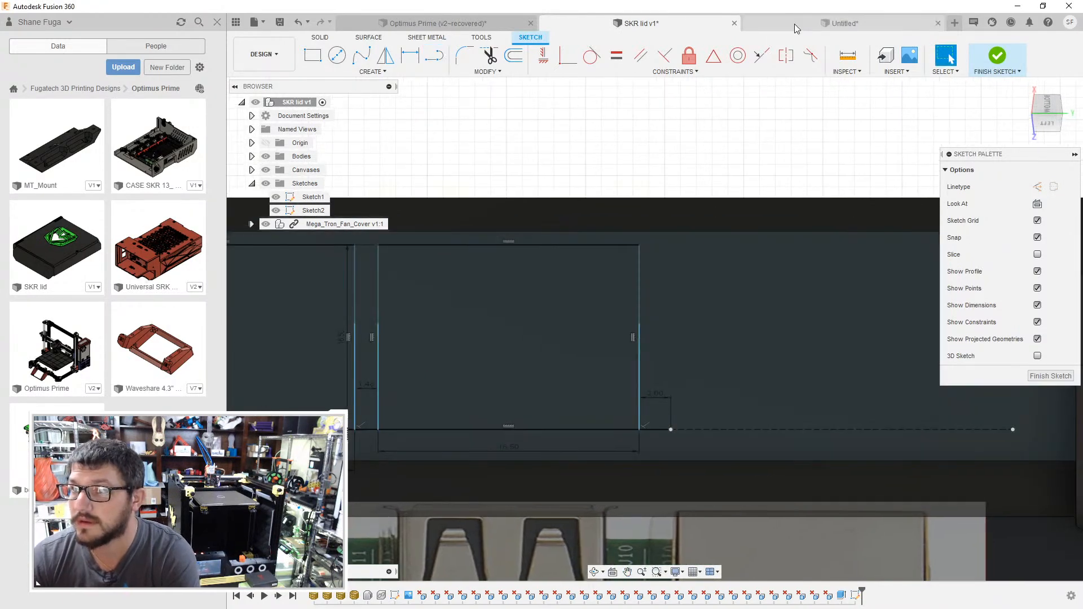
- Check the Ethernet opening in the reference case, and sketch a 14.5 mm wide, 17 mm high rectangle from the end of the 2 mm line
left_click(795, 23)
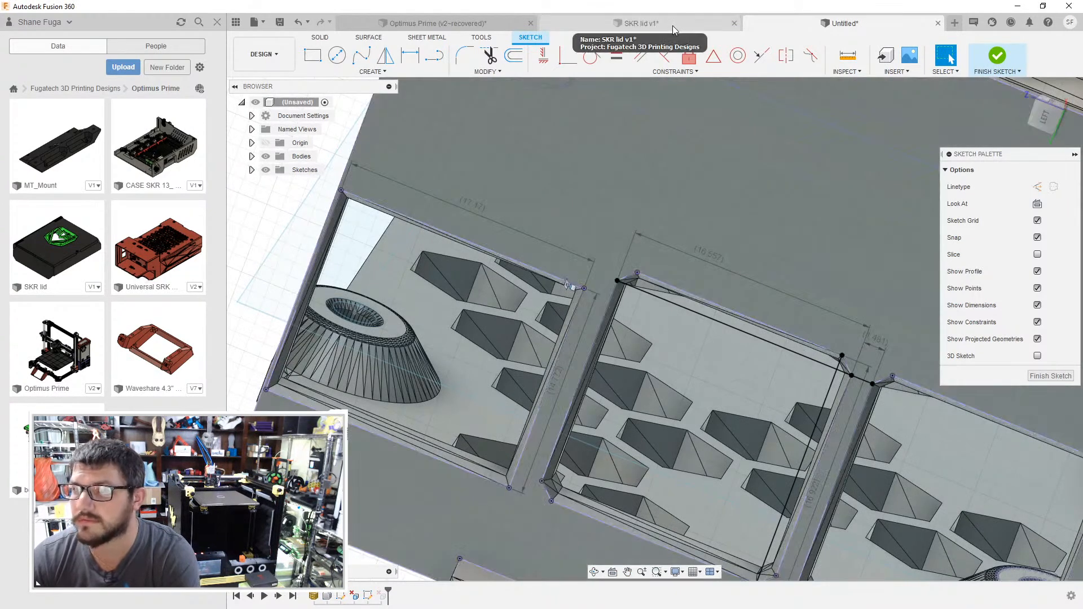
left_click(673, 26)
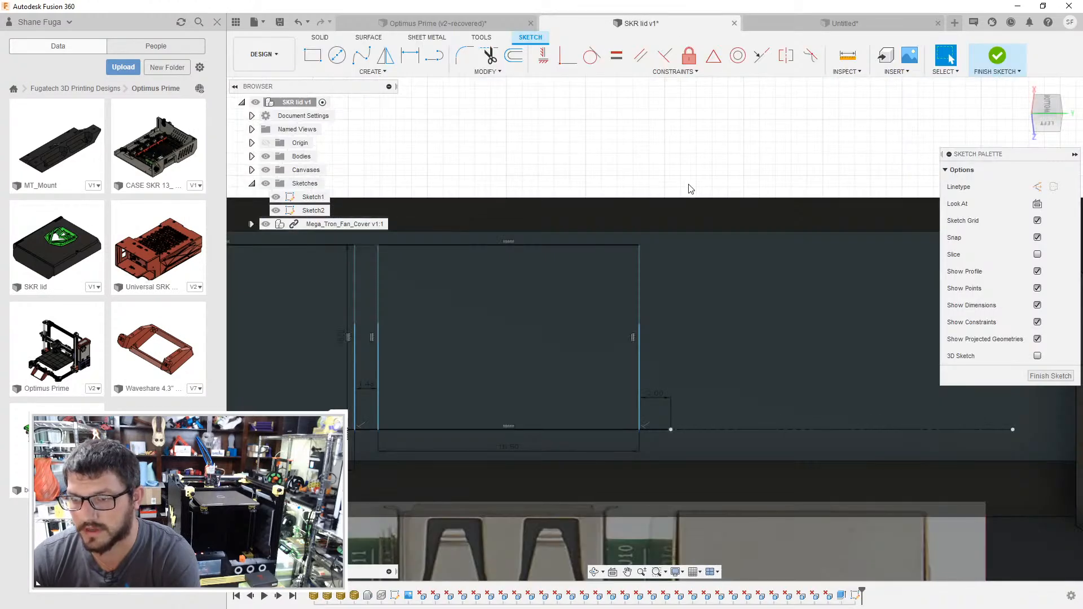
key("r")
left_click(671, 430)
type("17")
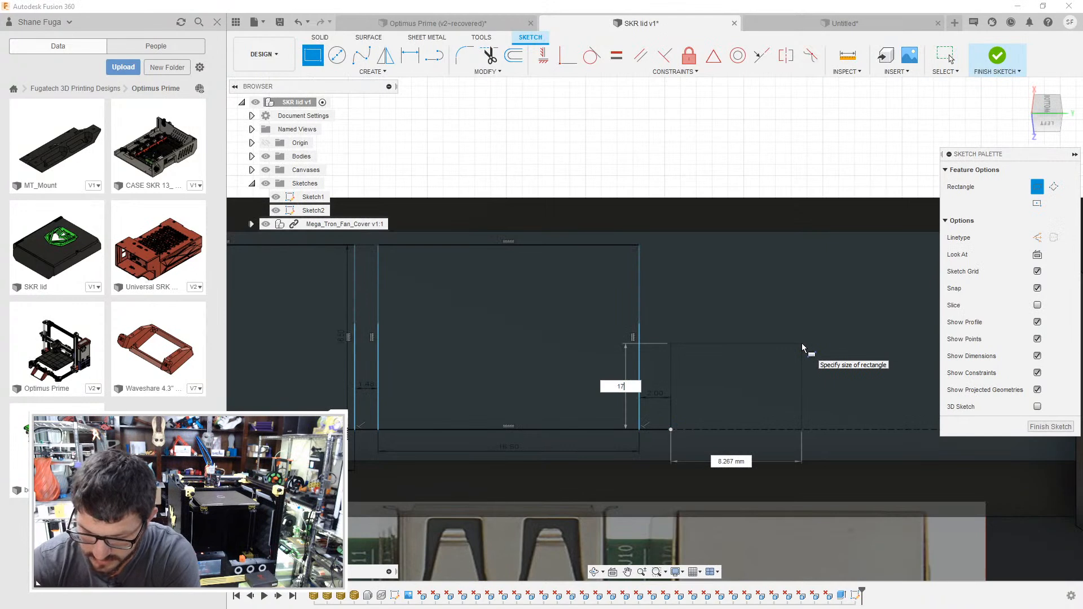
key("Tab")
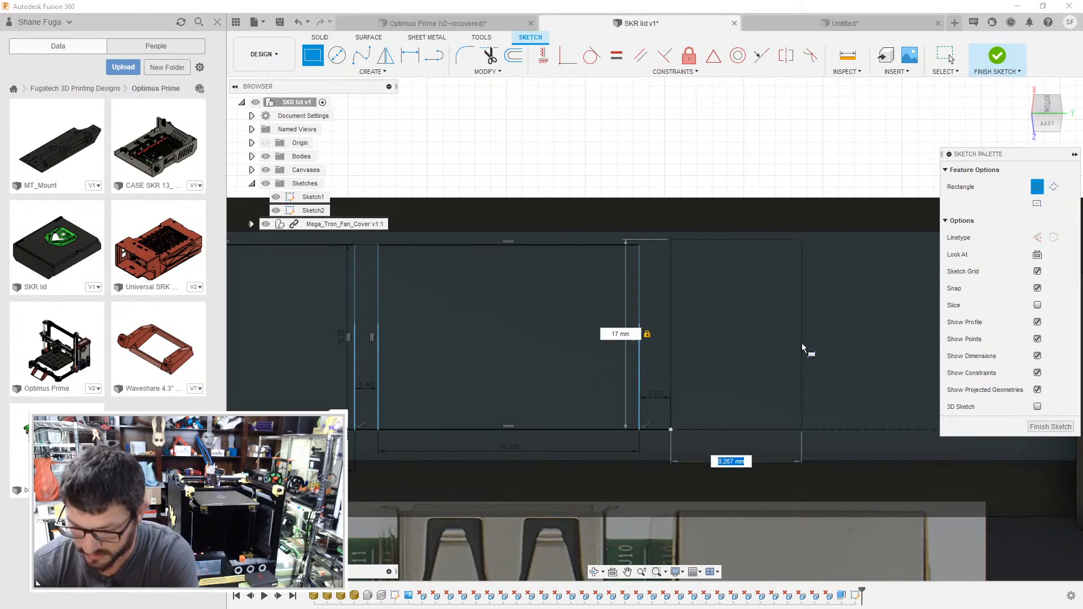
type("14.5")
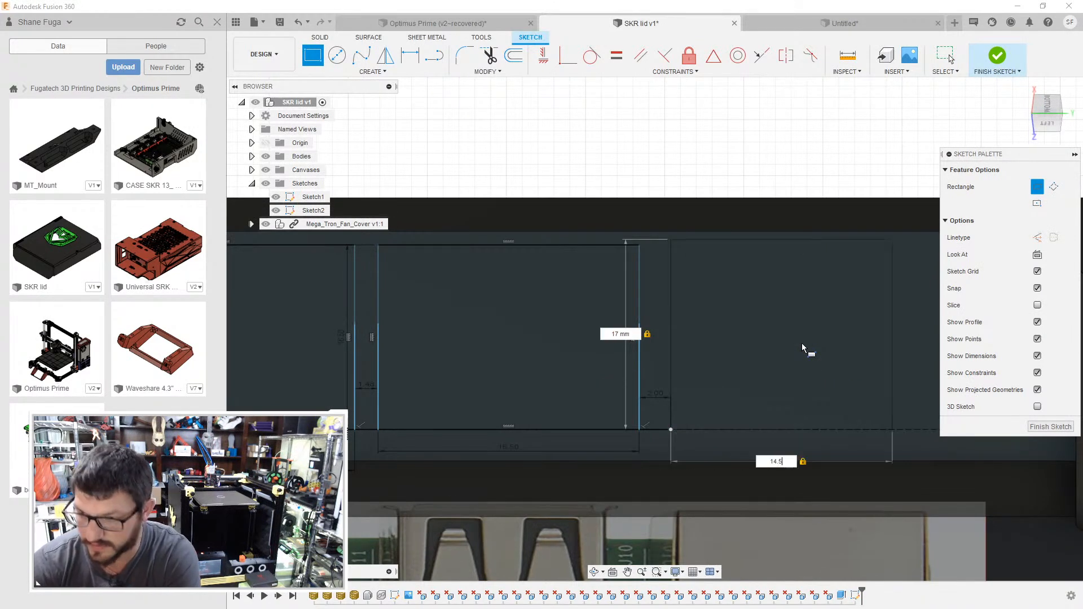
key("Return")
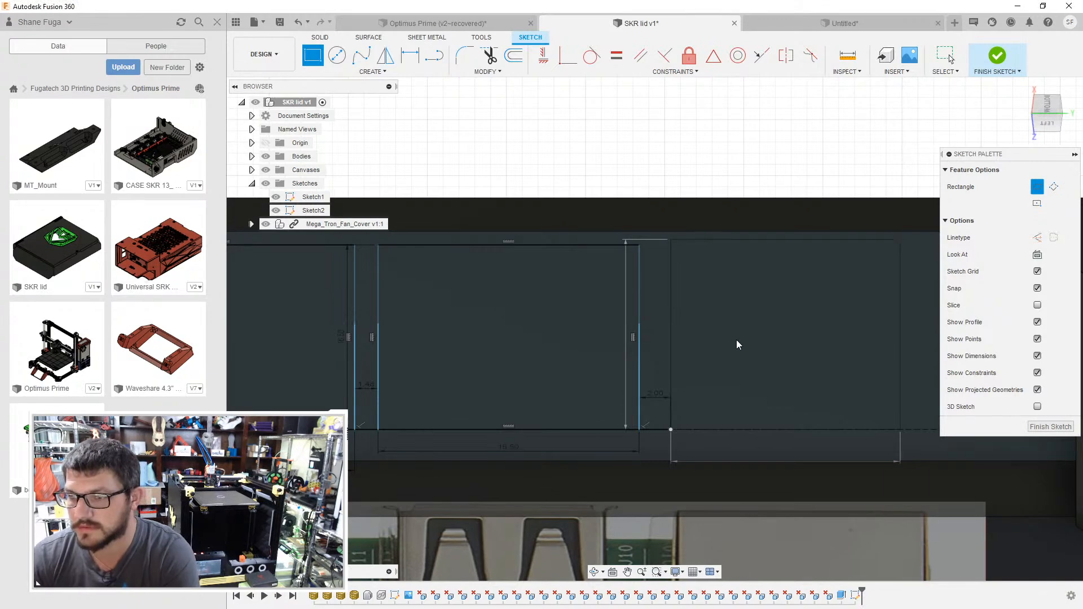
key("Escape")
- Recheck the Ethernet opening in the reference case, and set the third lid rectangle's width to 17 mm and its height to 14 mm
left_click(768, 24)
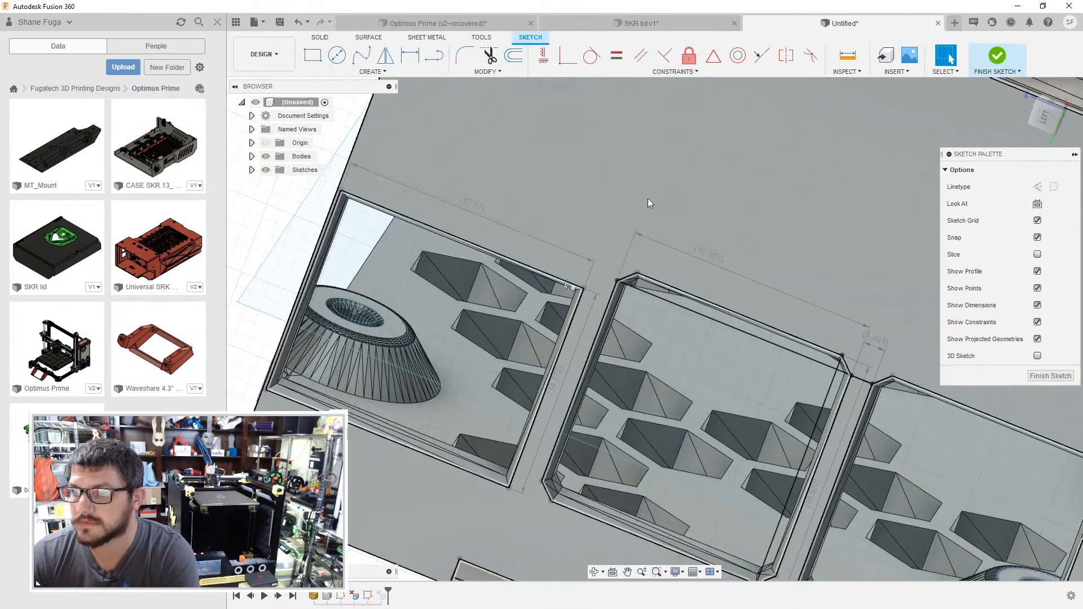
middle_click_drag(664, 218, 669, 216, "shift")
left_click(697, 29)
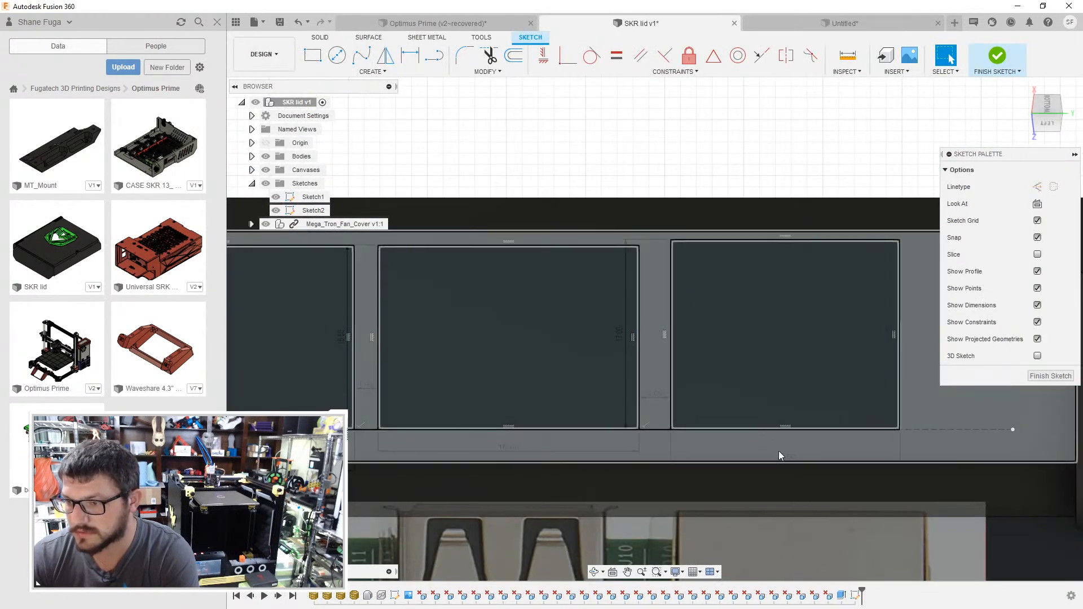
double_click(790, 456)
type("17")
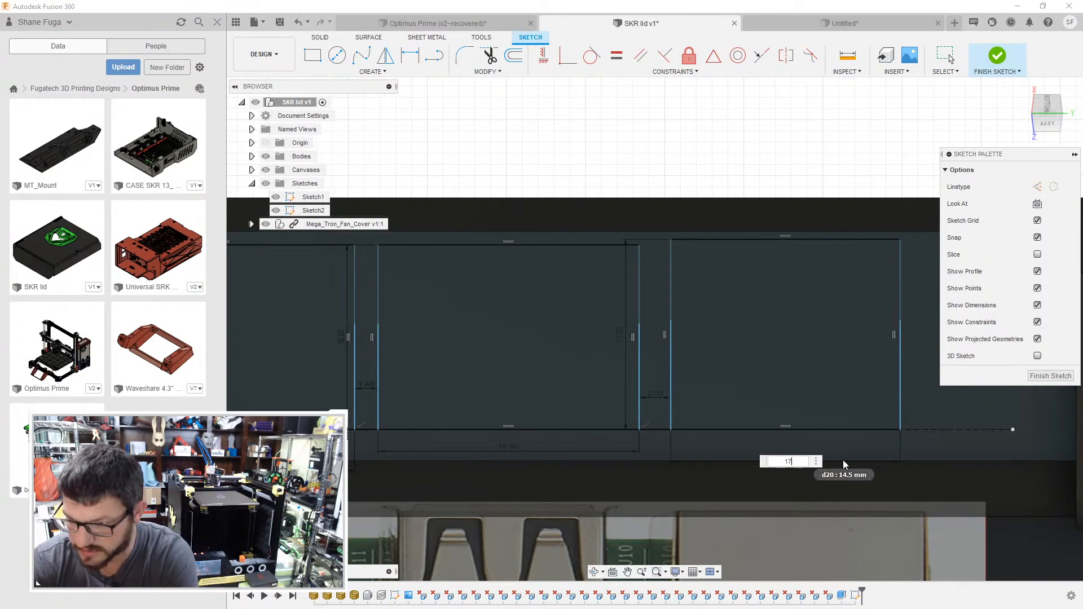
key("Return")
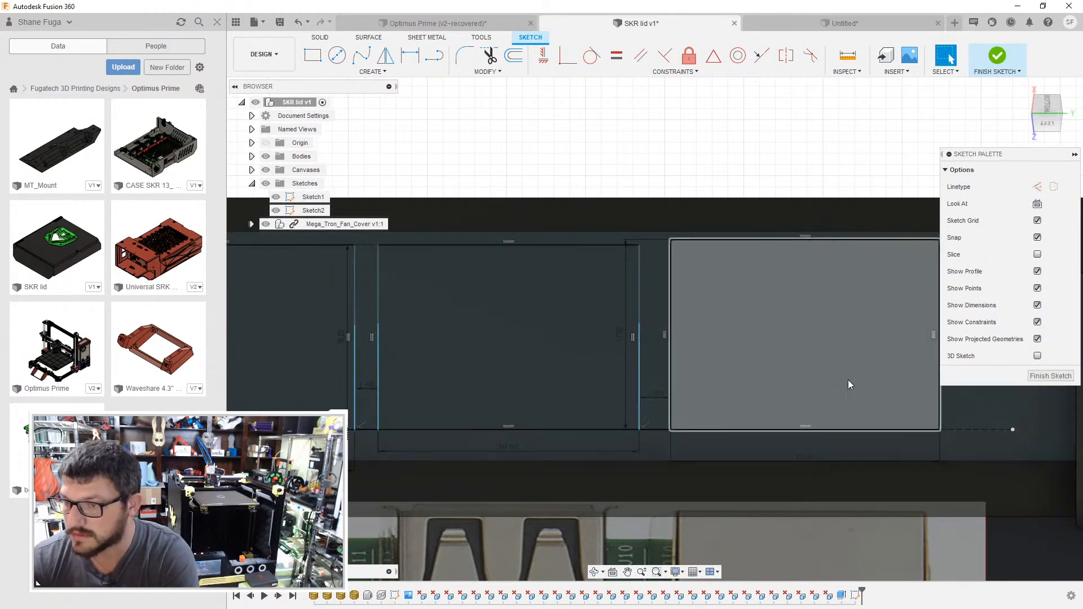
middle_click_drag(851, 408, 695, 390)
double_click(475, 353)
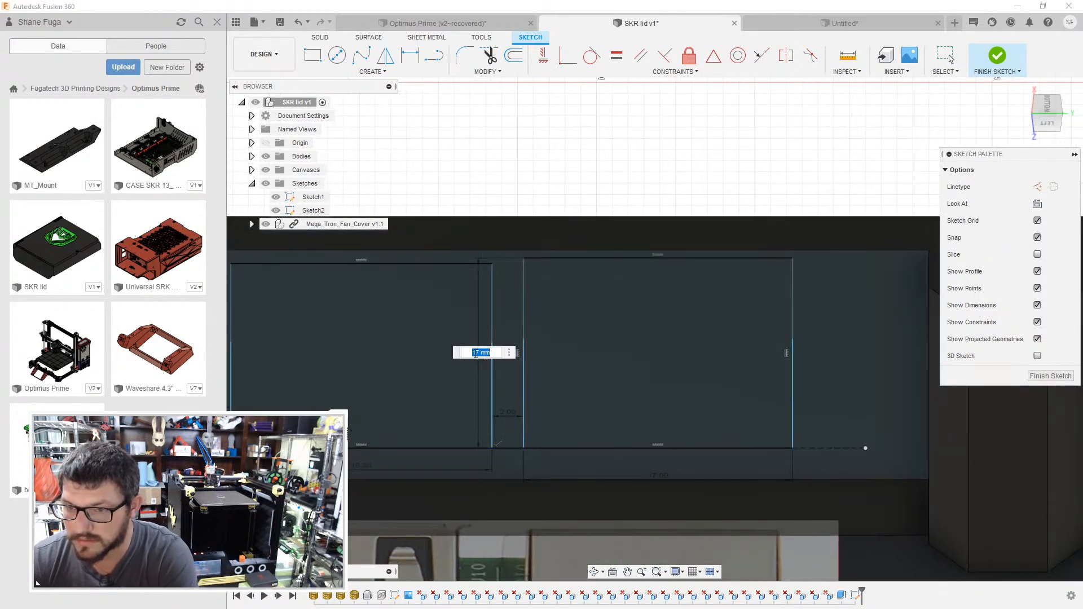
type("14")
key("Return")
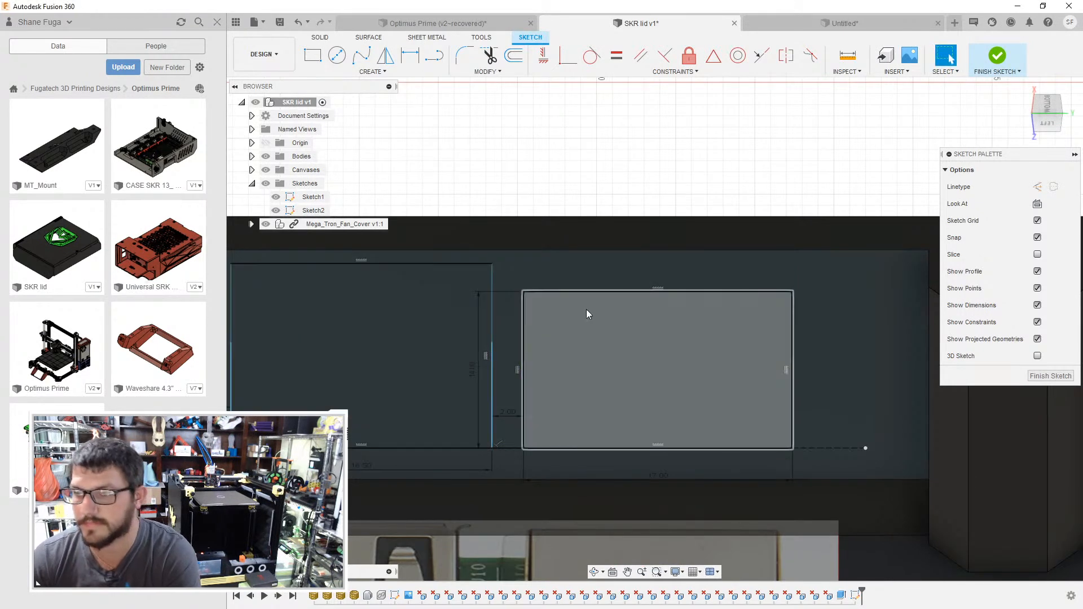
- Extrude the two USB rectangles and the Ethernet rectangle by -12 mm as a cut through the lid wall
scroll(640, 248, "down", 4)
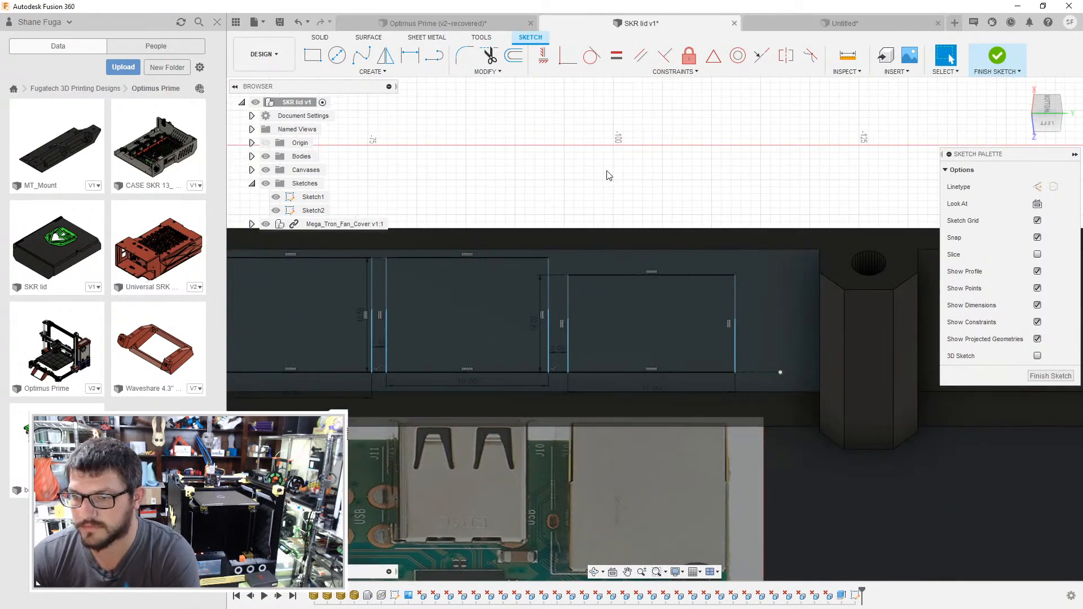
scroll(609, 176, "down", 3)
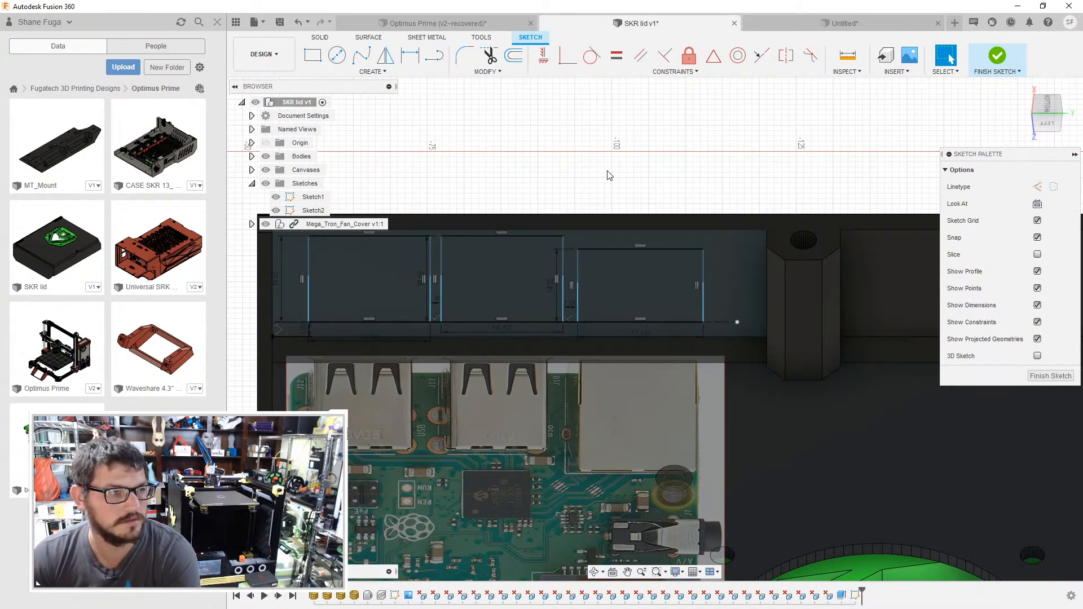
scroll(668, 174, "up", 2)
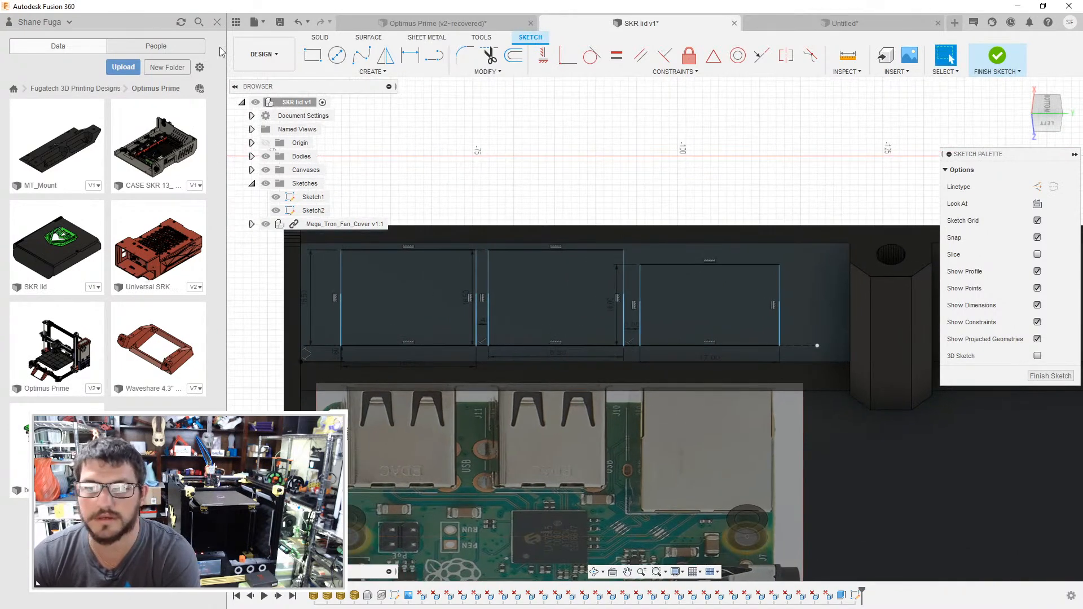
left_click(217, 23)
scroll(668, 199, "up", 2)
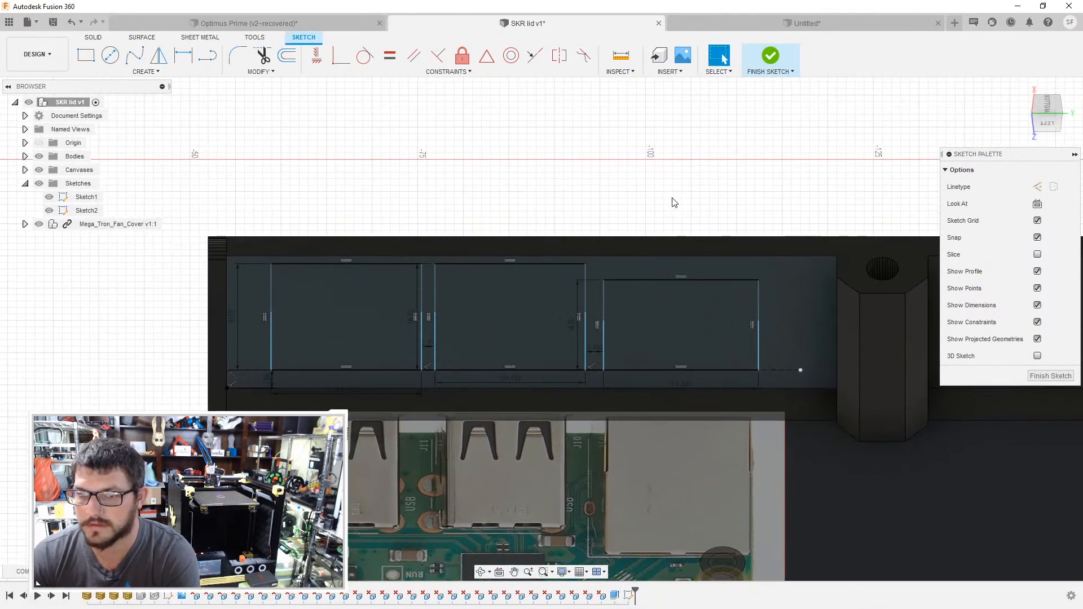
key("e")
left_click(372, 324)
left_click(508, 319)
left_click(699, 327)
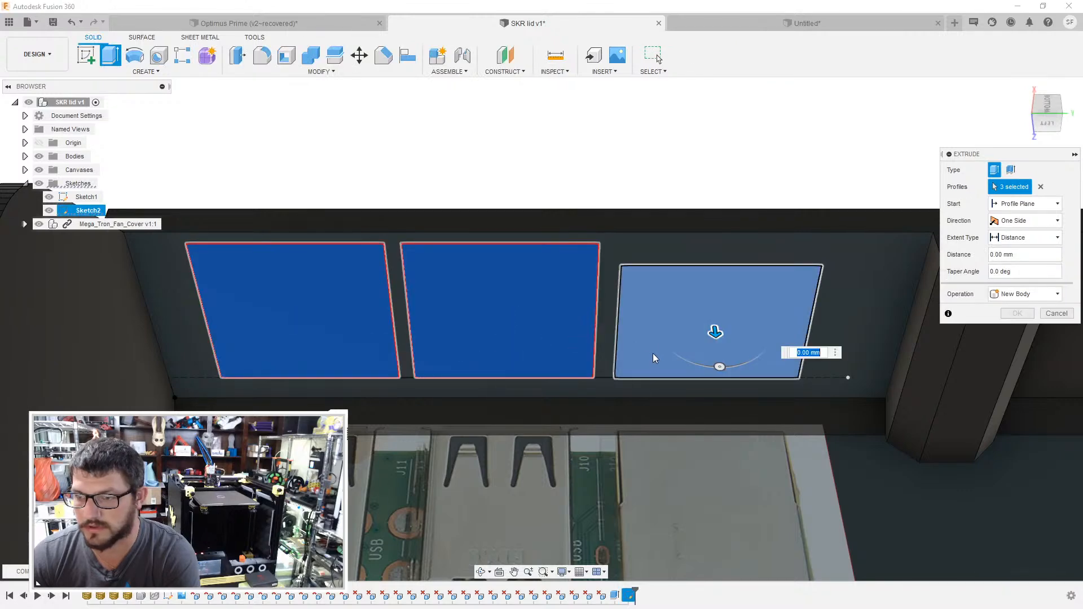
left_click_drag(715, 332, 701, 231)
left_click(1017, 329)
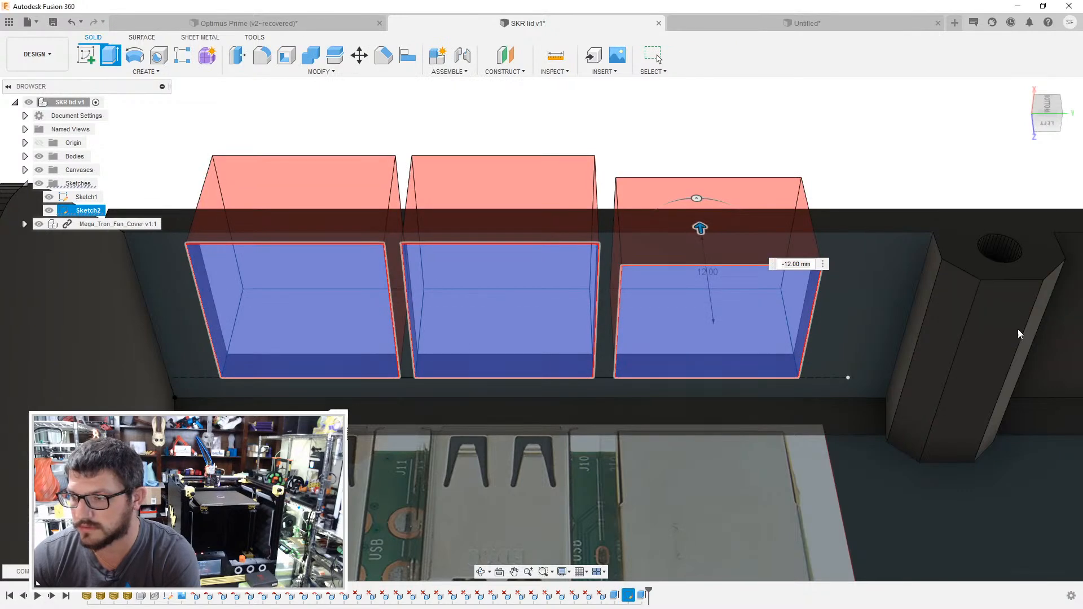
- Delete the Mega_Tron_Fan_Cover component from the SKR lid design
middle_click_drag(606, 339, 658, 58, "shift")
middle_click_drag(703, 353, 756, 356, "shift")
scroll(823, 346, "down", 4)
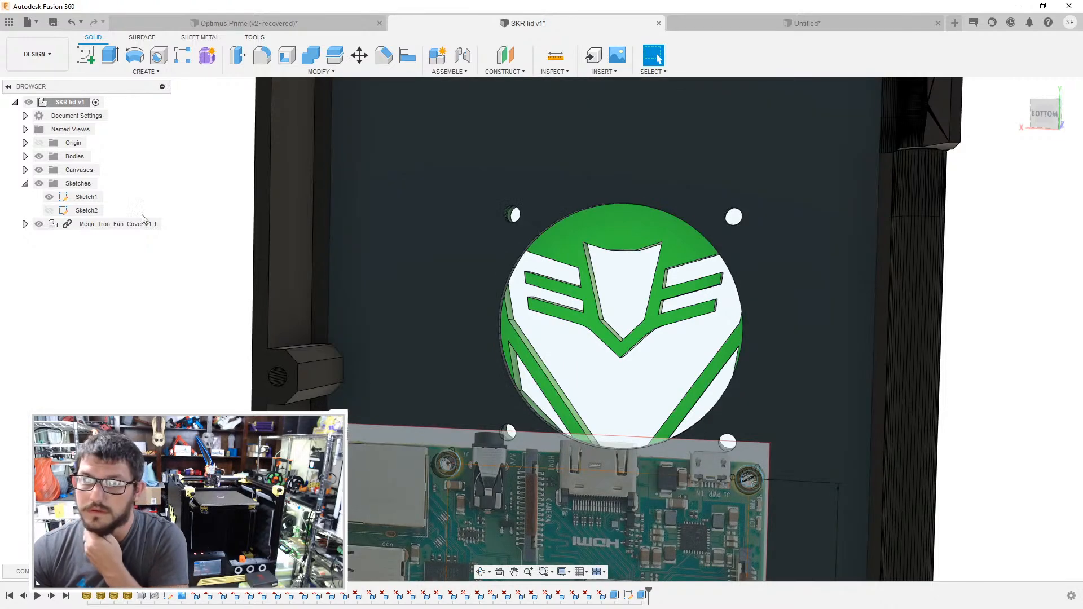
left_click(119, 226)
right_click(119, 228)
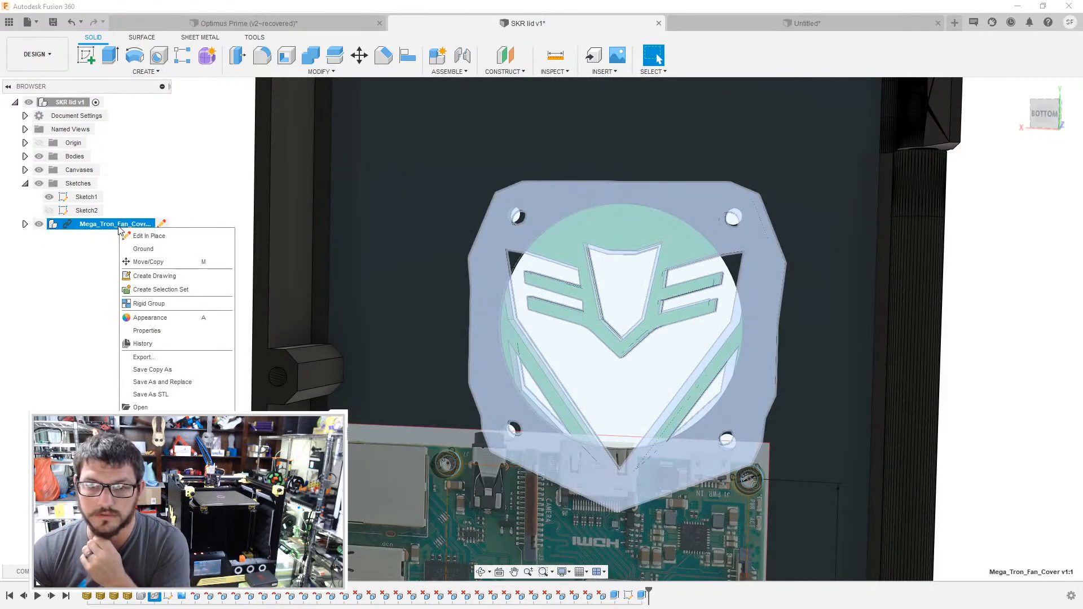
key("Delete")
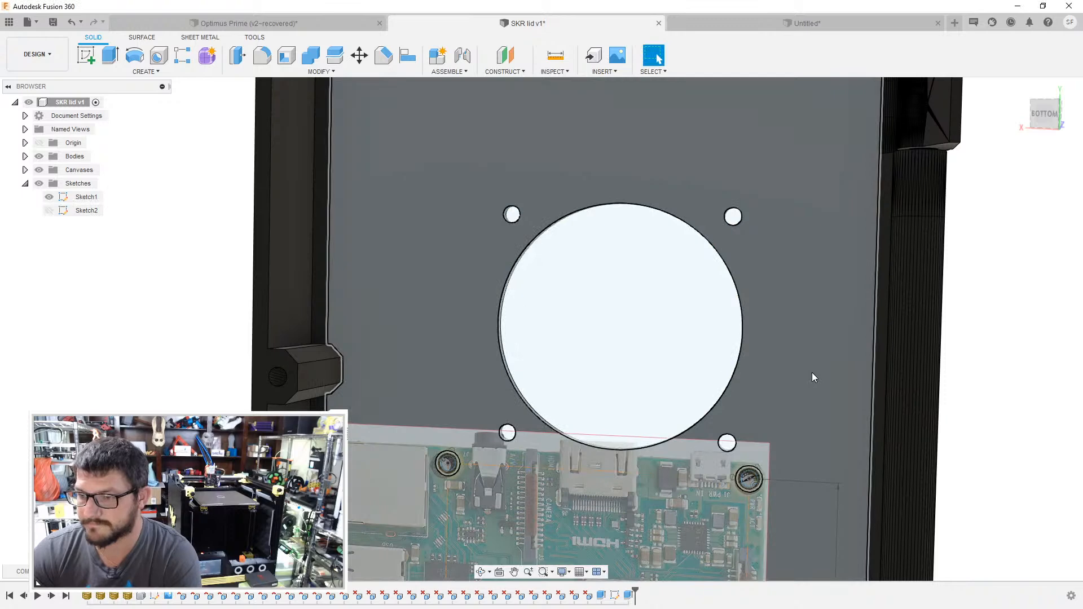
- Hide the Raspberry Pi canvas and Sketch1 in the SKR lid
scroll(809, 372, "down", 2)
mouse_move(757, 317)
middle_mouse_down("shift")
mouse_move(762, 341)
mouse_move(757, 315)
middle_mouse_up("shift")
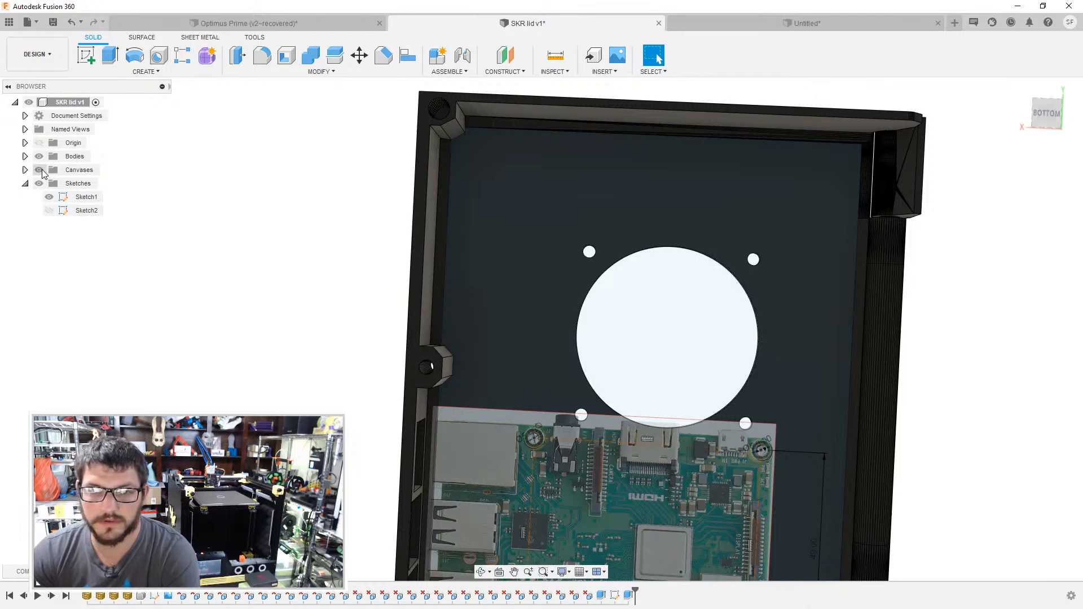
left_click(42, 171)
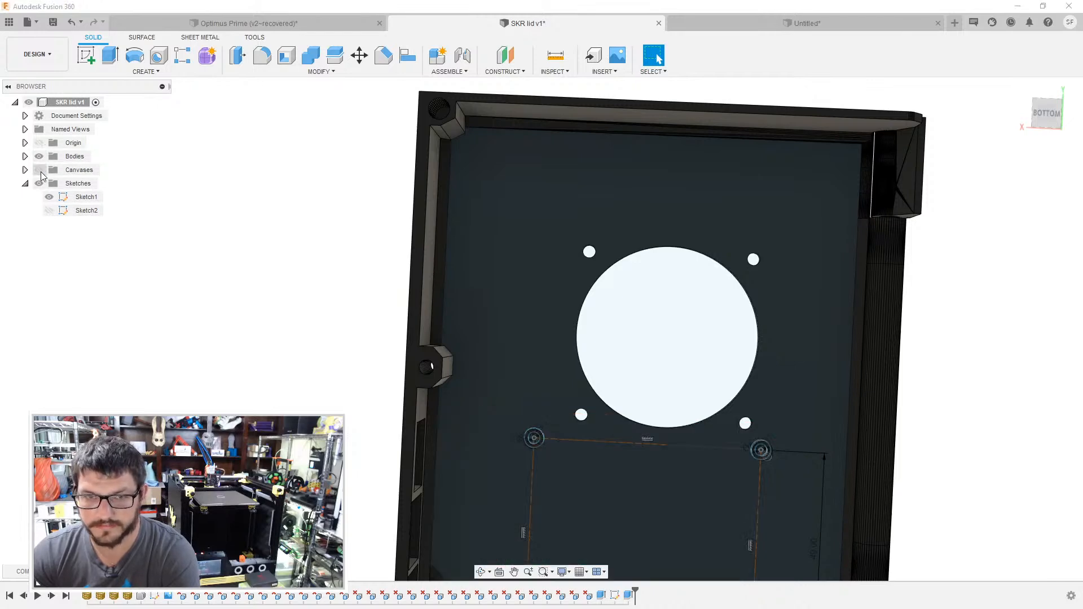
left_click(49, 199)
- Sketch a two-point rectangle on the lid's inner face, enclosing the round fan opening and its four screw holes
middle_click_drag(503, 272, 412, 269)
left_click(442, 263)
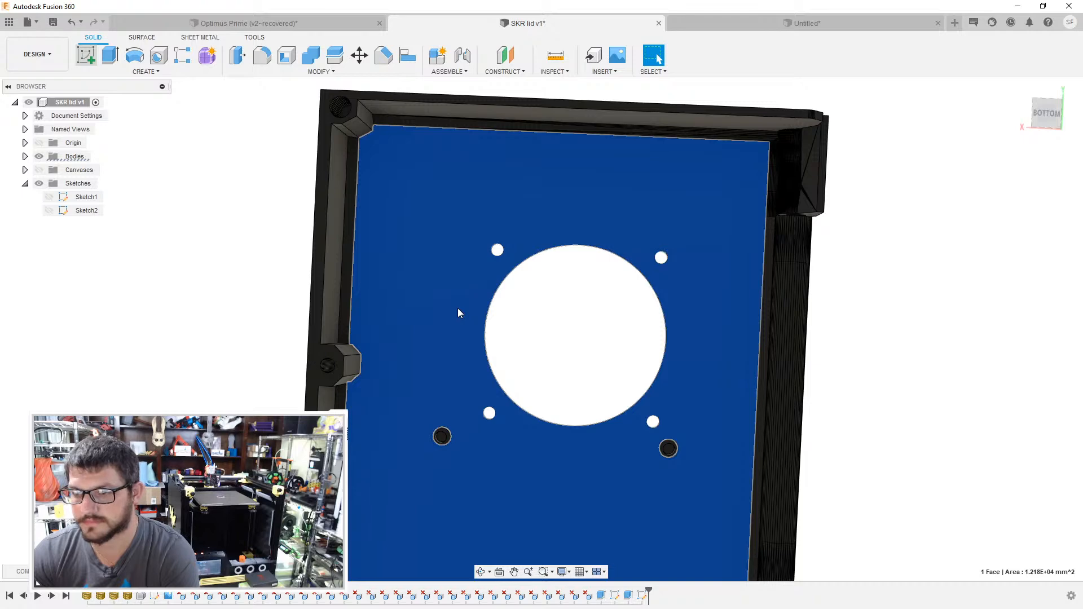
middle_click_drag(478, 317, 580, 420)
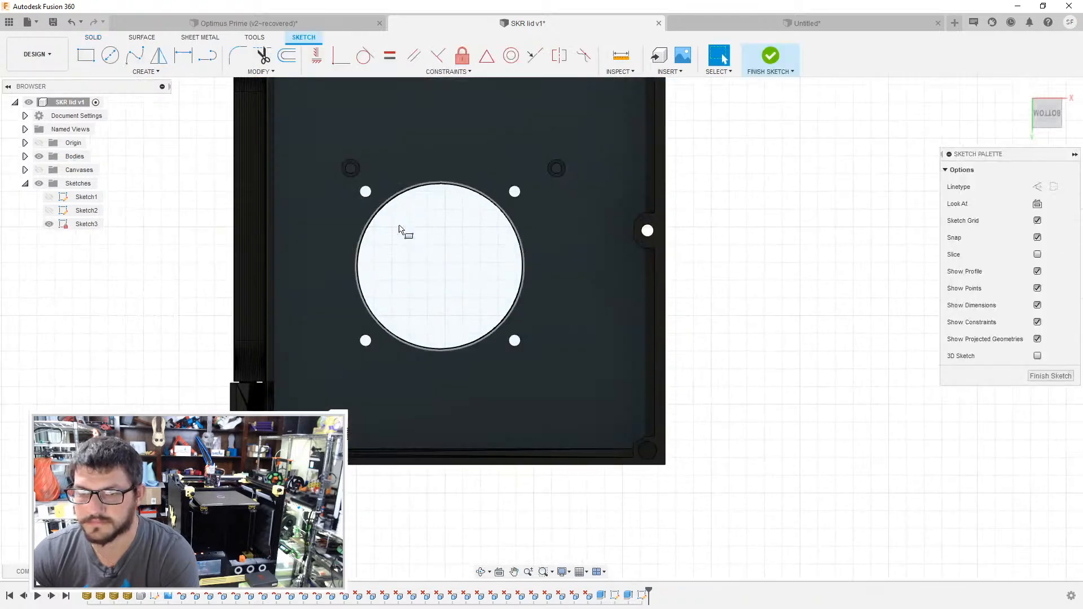
key("r")
scroll(351, 181, "up", 5)
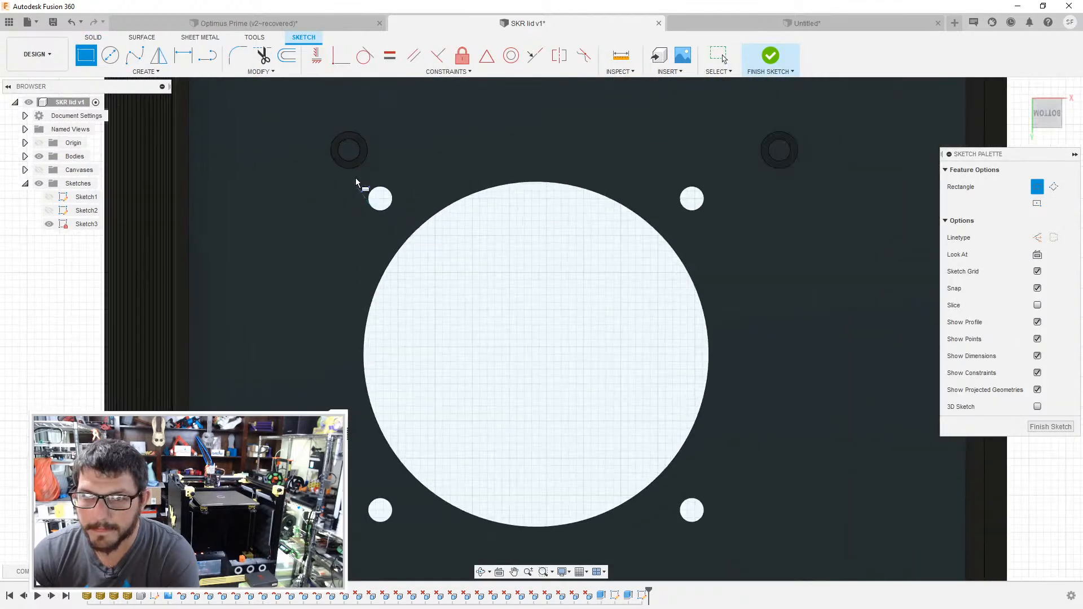
left_click(352, 178)
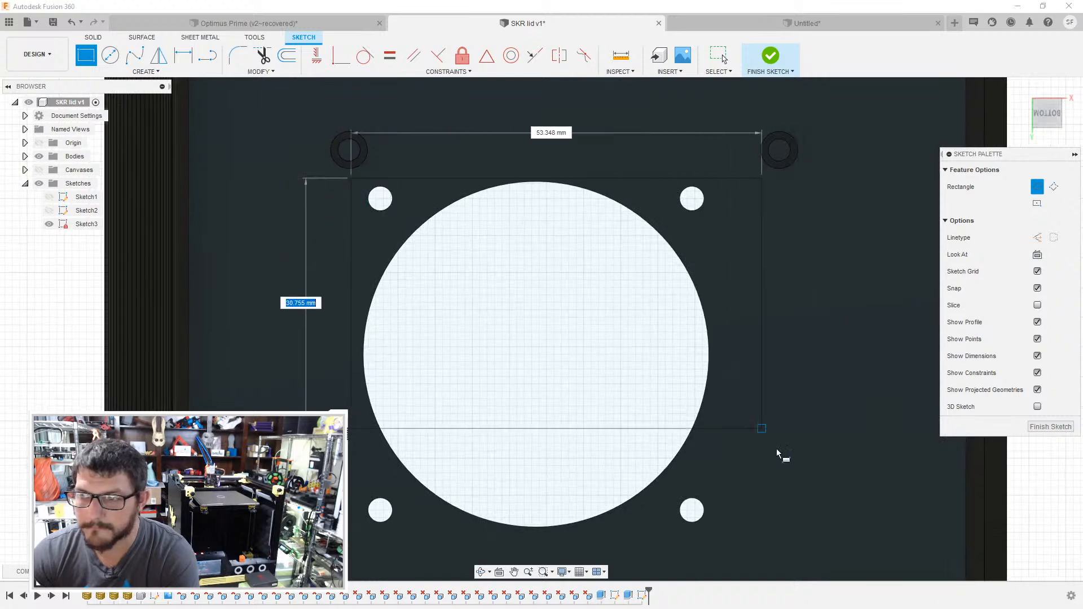
left_click(726, 532)
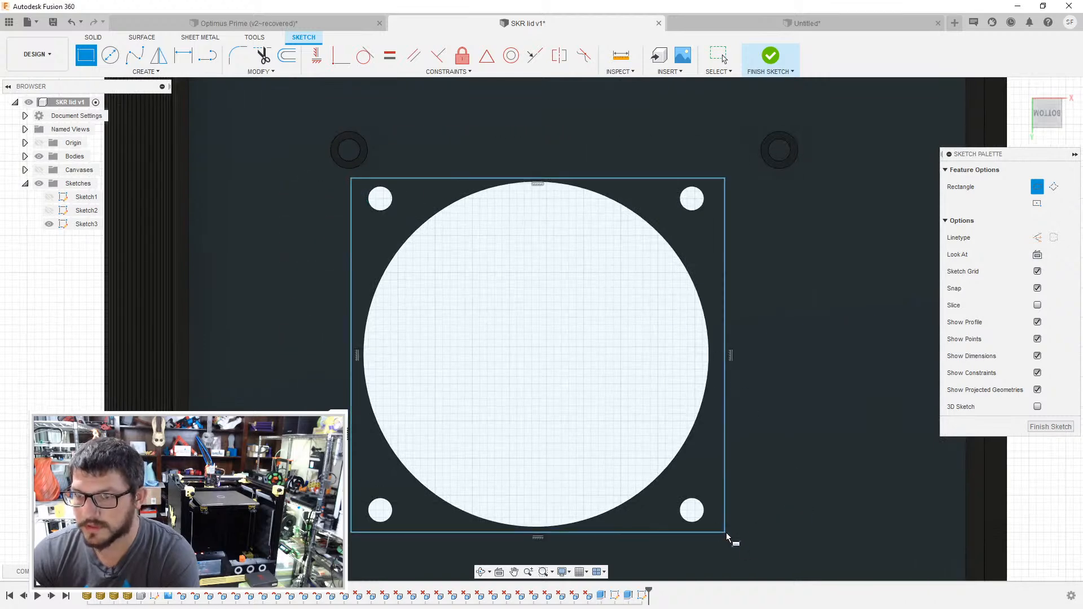
- Extrude all six profiles inside the fan rectangle by -5 mm as a new body
key("e")
left_click(519, 270)
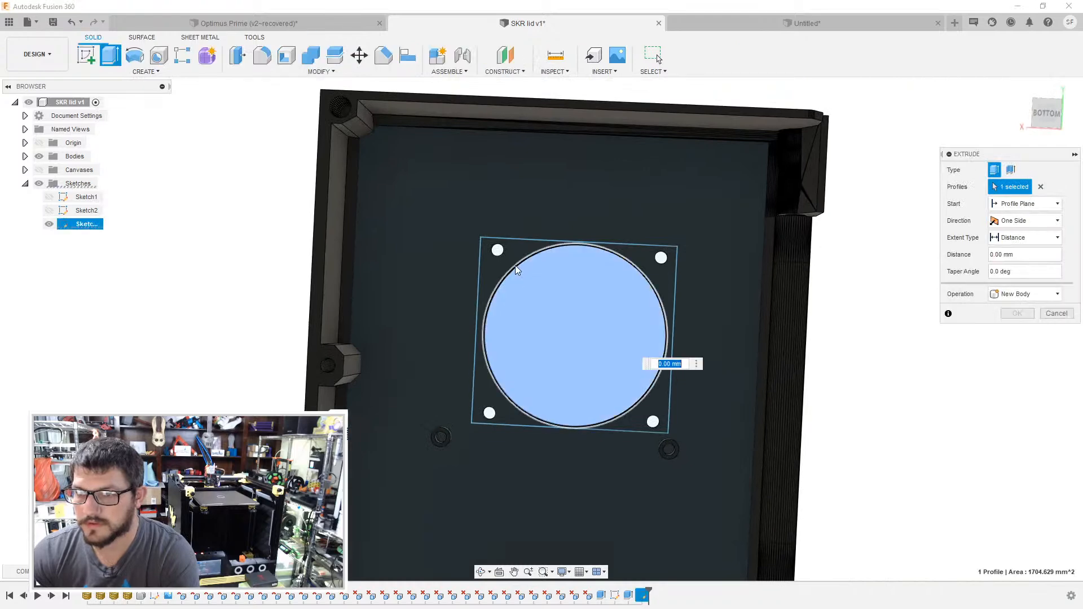
left_click(493, 259)
left_click(496, 250)
left_click(489, 414)
left_click(661, 258)
middle_click_drag(689, 298, 638, 213, "shift")
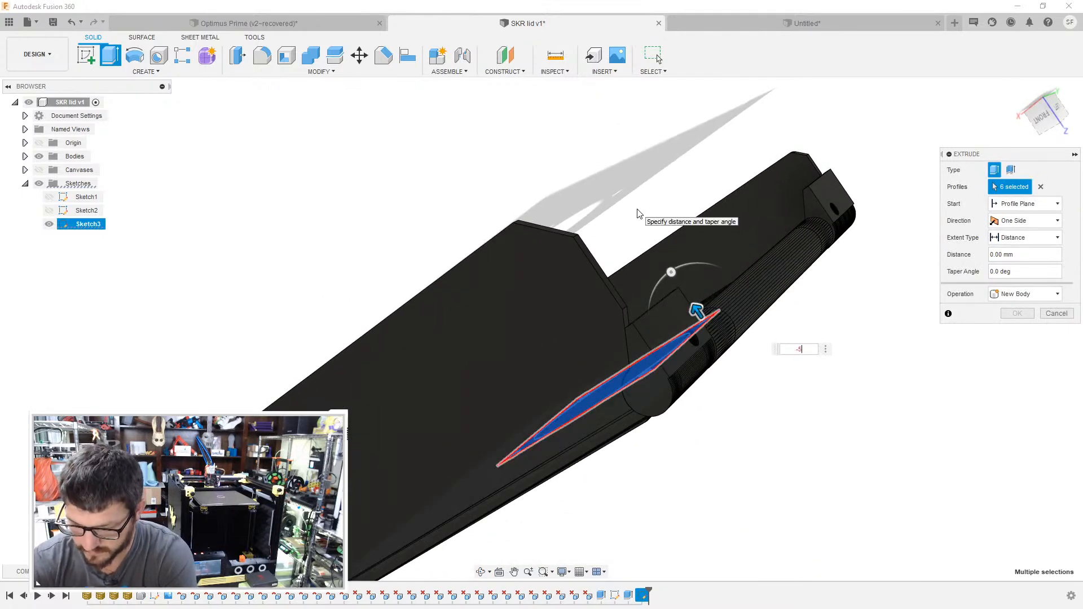
key("Return")
middle_click_drag(713, 470, 756, 451, "shift")
left_click(1019, 295)
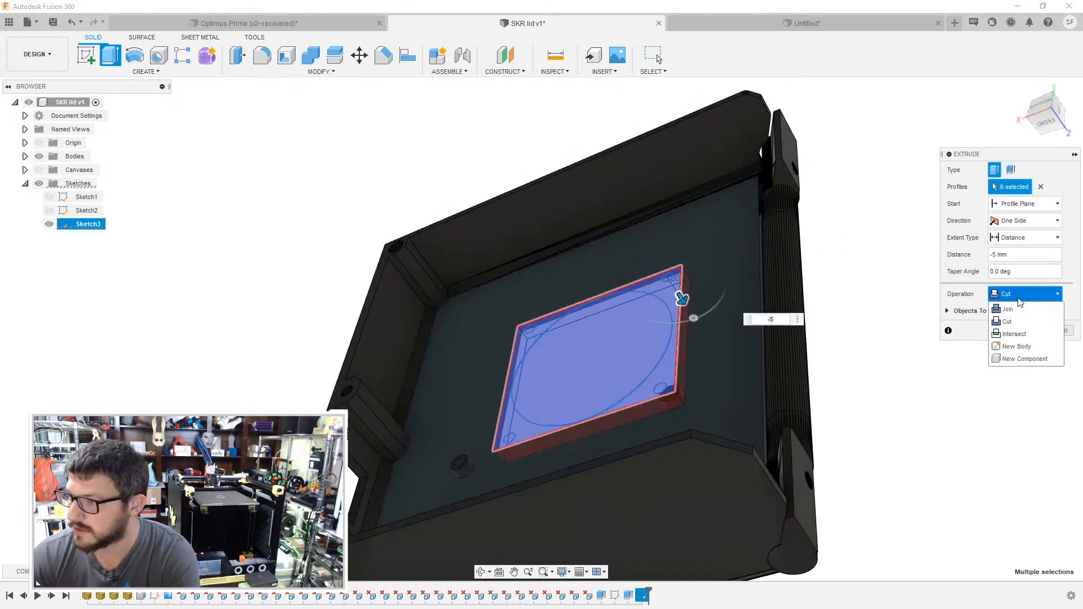
left_click(1028, 349)
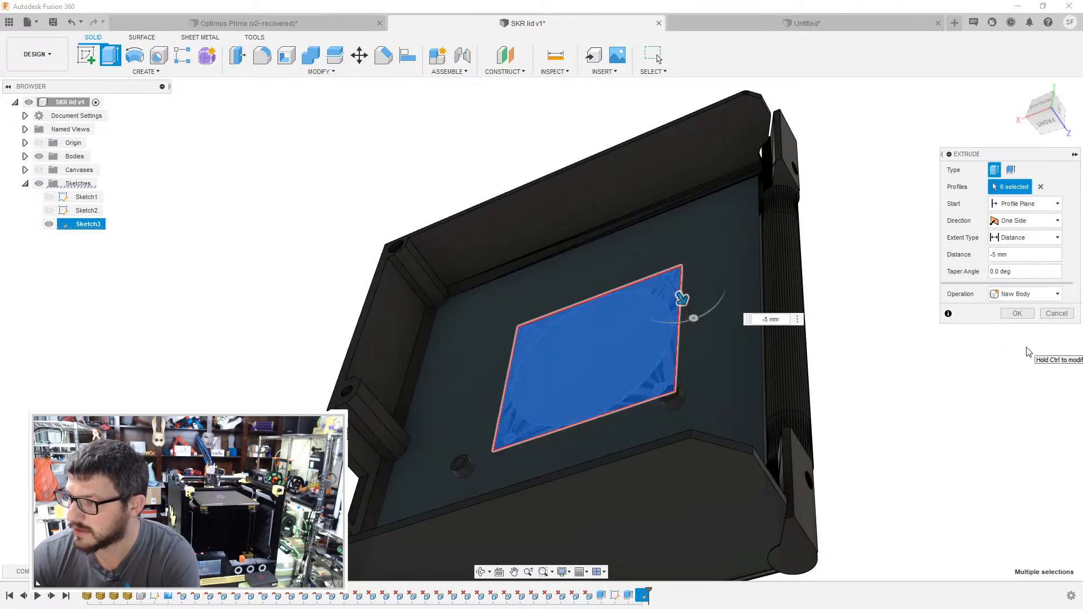
left_click(1020, 311)
- Split the SKR Cover body using the new fan block, Body5, as the splitting tool
middle_click_drag(868, 244, 897, 287, "shift")
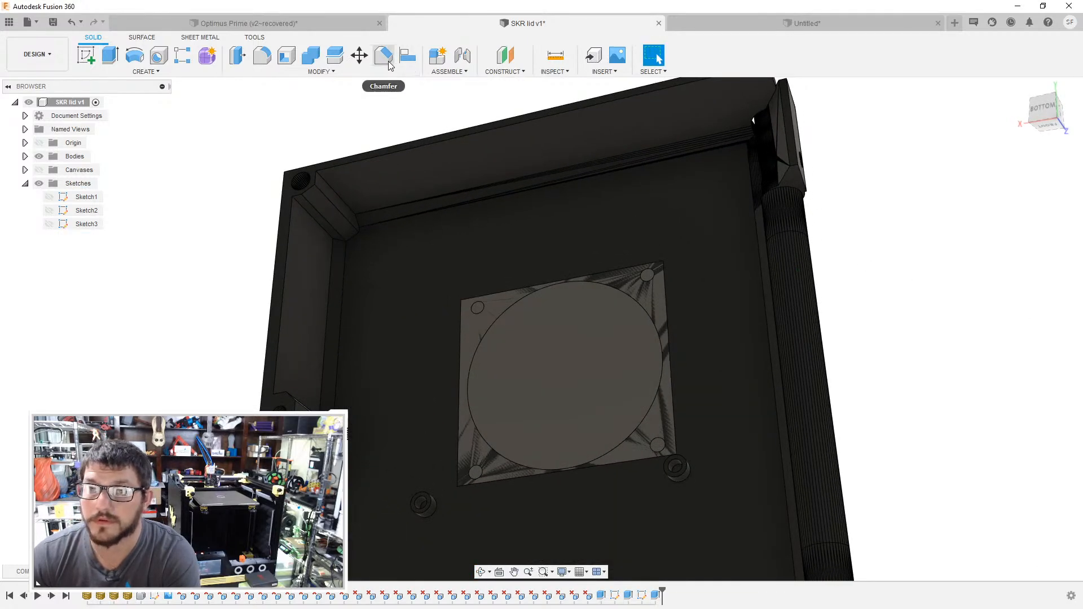
left_click(335, 55)
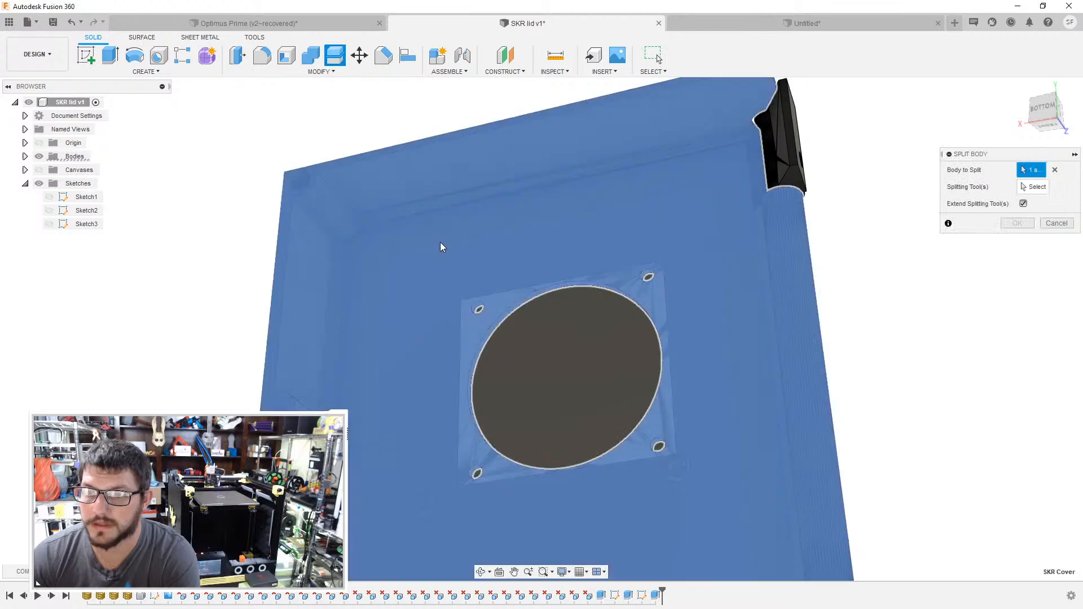
left_click(484, 238)
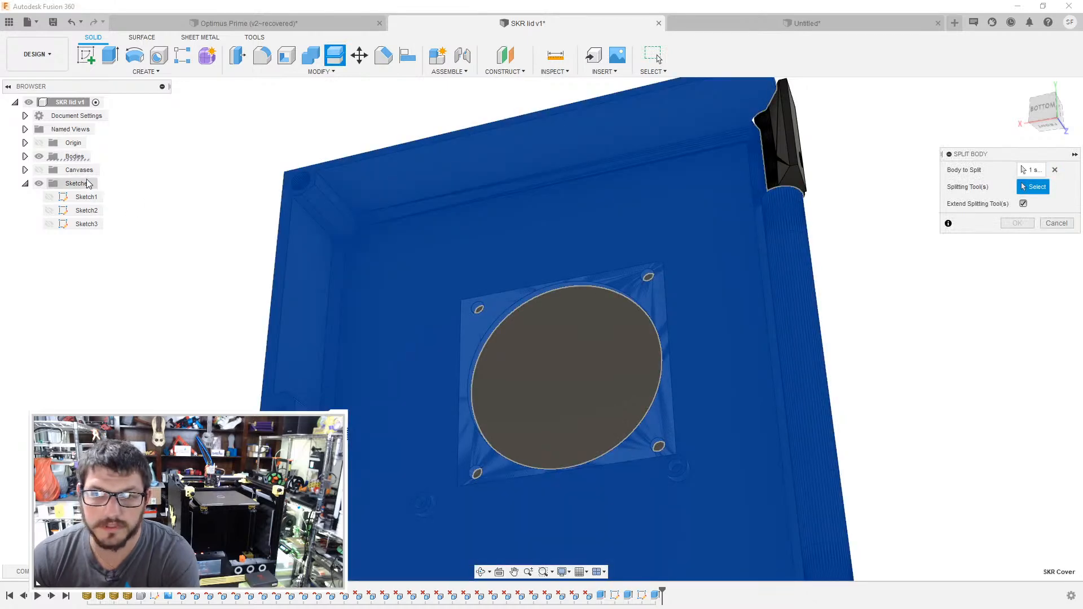
left_click(25, 156)
left_click(82, 279)
left_click(1032, 225)
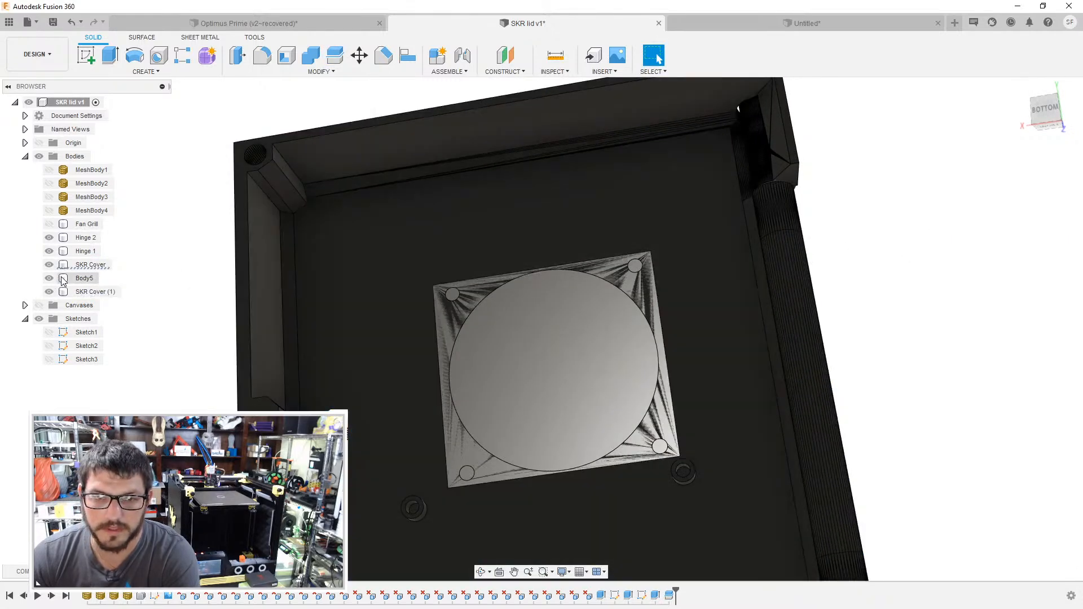
- Hide Body5 so the split-off square fan plate is exposed in the lid
left_click(49, 278)
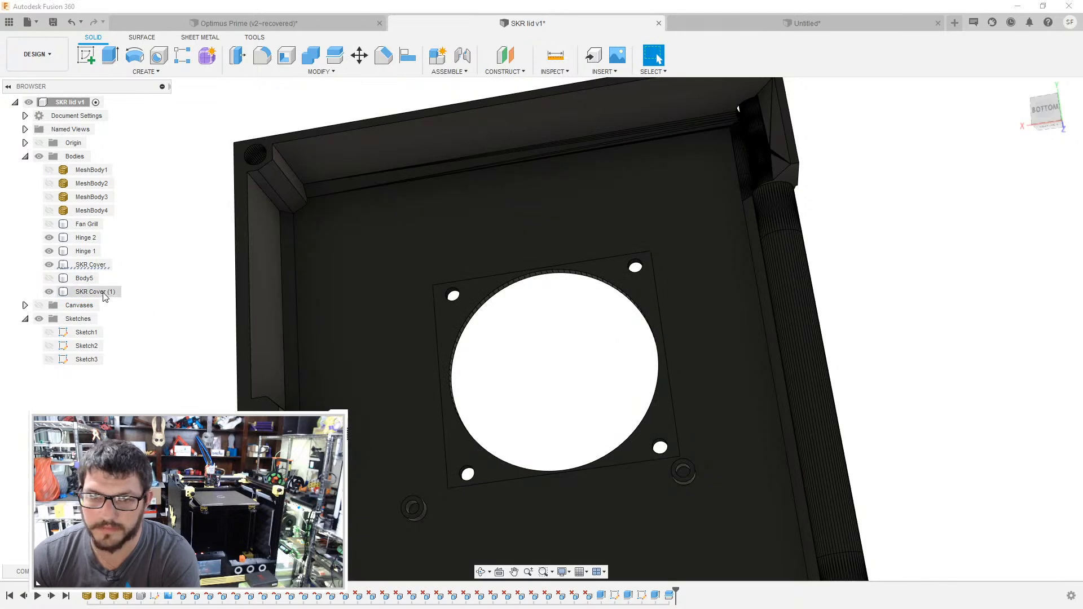
left_click(105, 293)
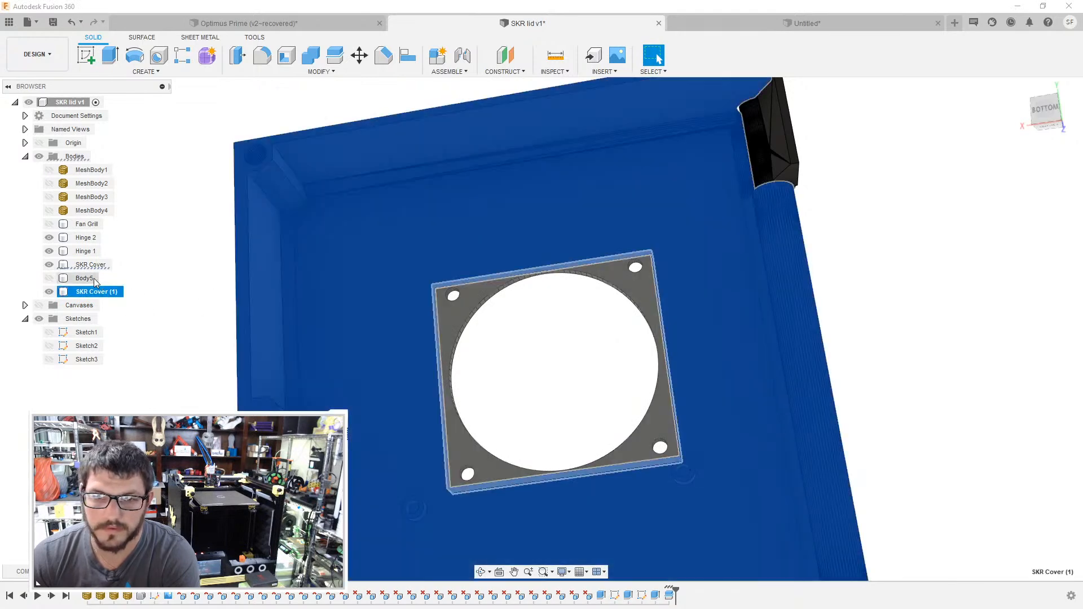
left_click(95, 278)
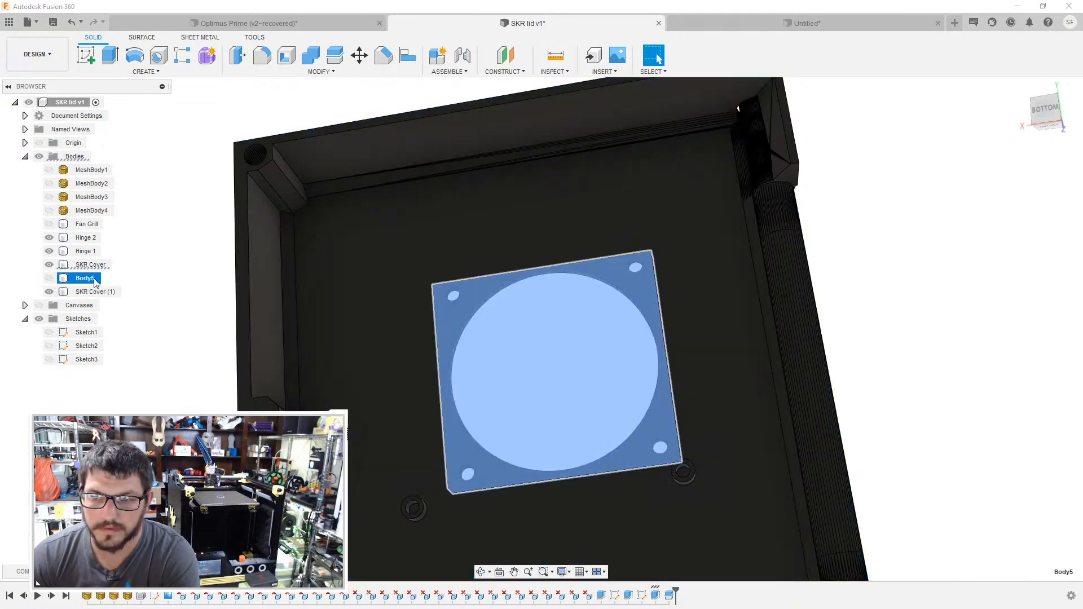
left_click(50, 278)
- Move the square fan plate body, SKR Cover, 10 mm in Y, away from the Raspberry Pi standoffs
left_click(88, 265)
right_click(88, 266)
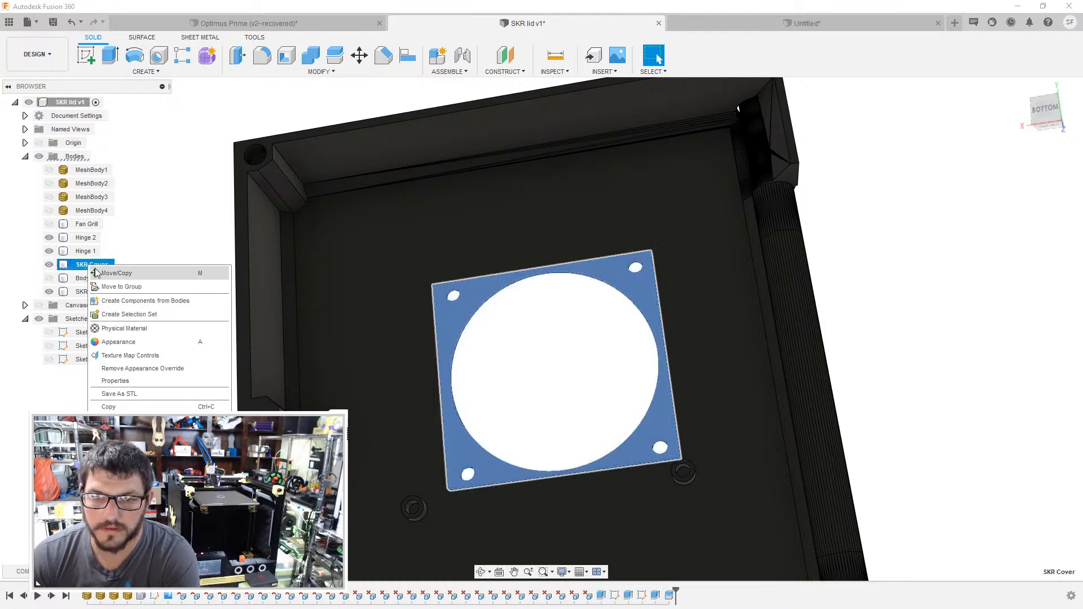
left_click(107, 274)
left_click_drag(676, 420, 662, 388)
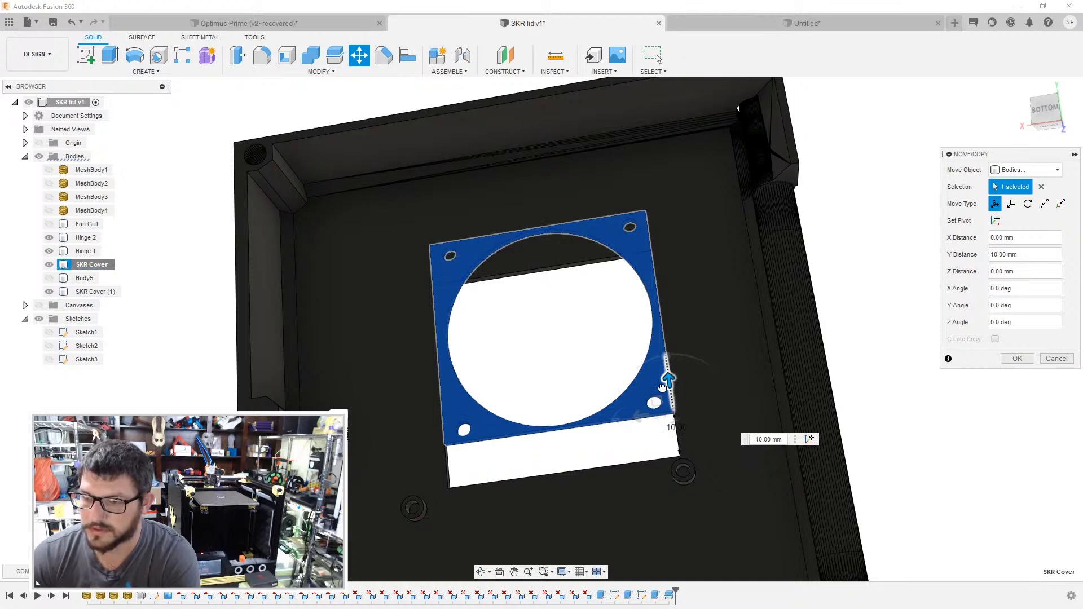
left_click_drag(661, 388, 662, 388)
middle_click_drag(802, 289, 816, 302, "shift")
left_click(1018, 359)
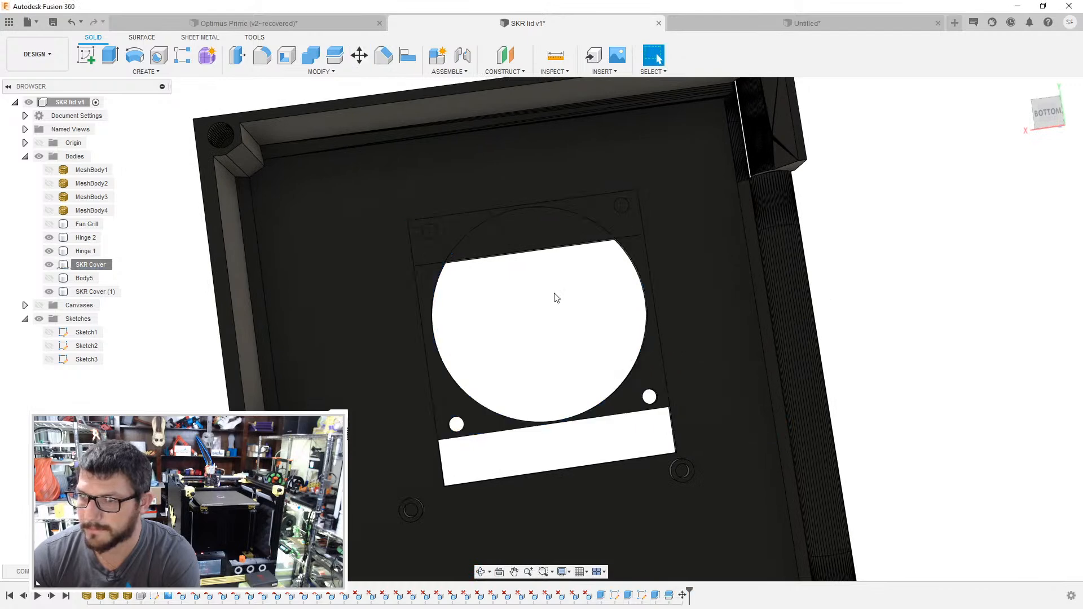
scroll(518, 282, "up", 3)
key("e")
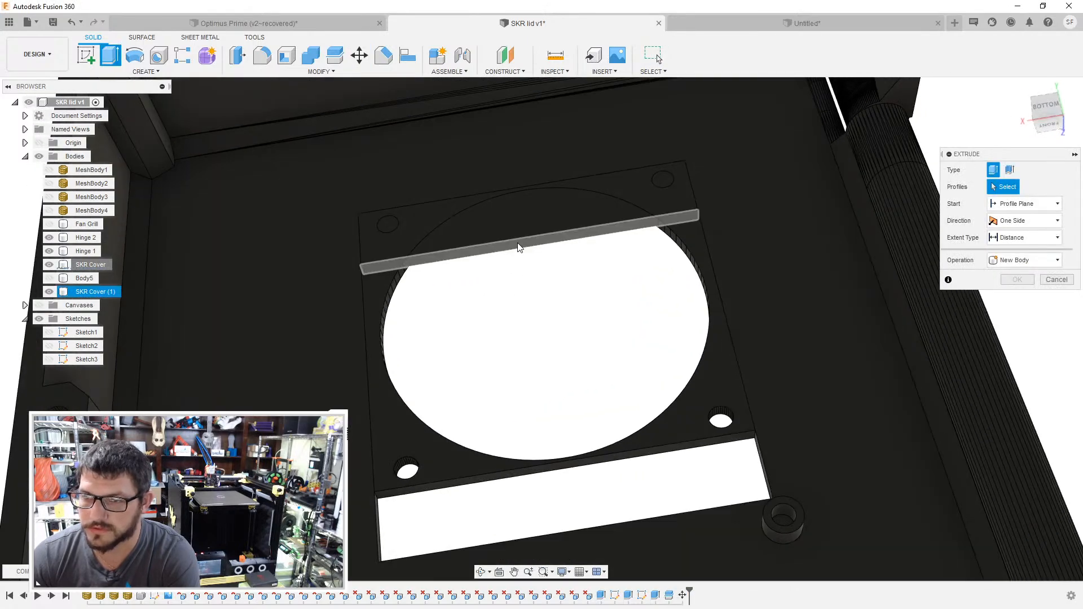
left_click(517, 242)
type("-10")
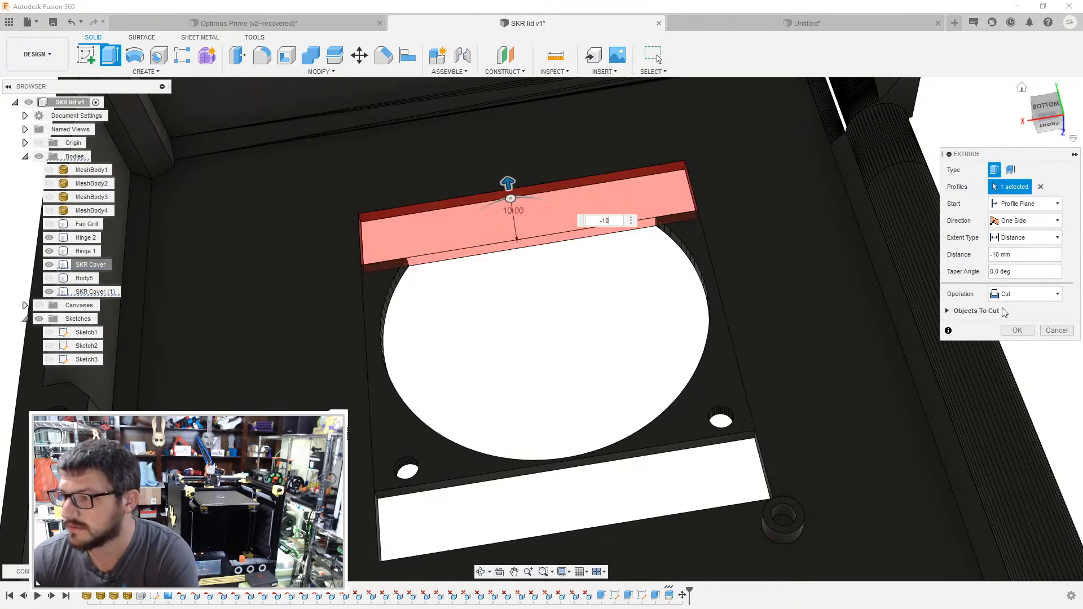
left_click(1056, 331)
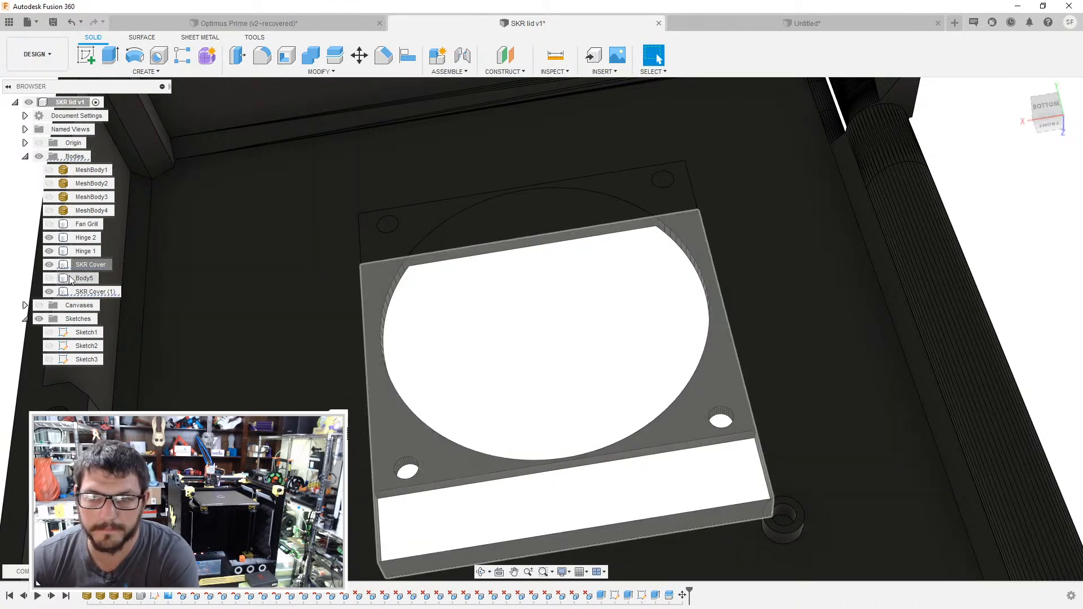
- Hide the fan plate, extend the lid's square opening by a -10 mm cut at its far edge face, and show the plate again
left_click(51, 264)
key("e")
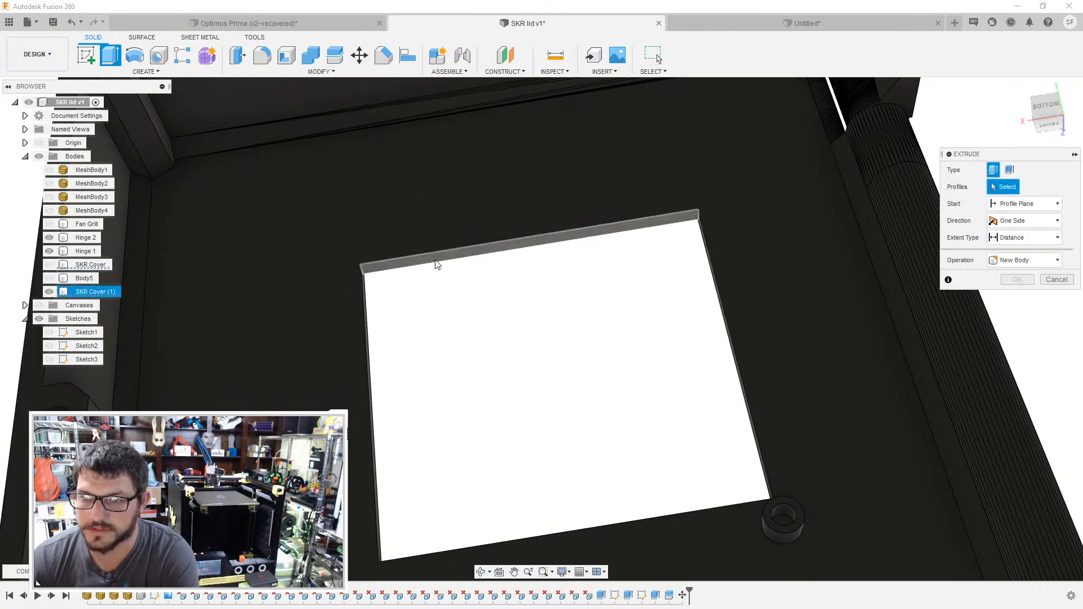
left_click(435, 259)
key("Return")
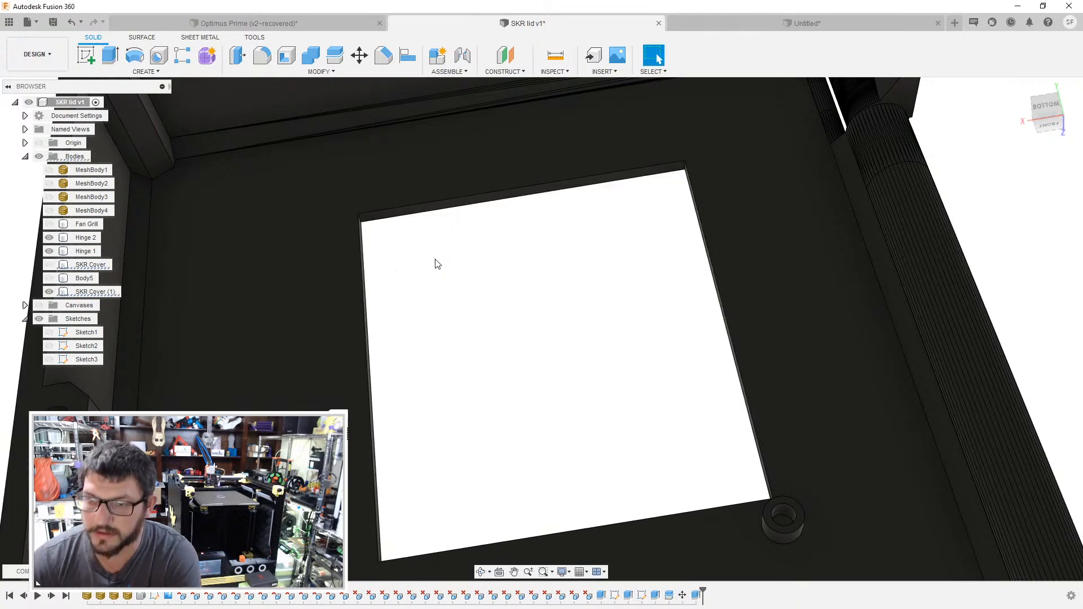
left_click(49, 265)
- Extrude the opening's edge face nearest the standoffs 10 mm to fill the gap and join the fan plate to the lid
middle_click_drag(489, 307, 502, 415, "shift")
middle_click_drag(502, 414, 490, 355)
scroll(422, 473, "up", 5)
key("e")
left_click(421, 470)
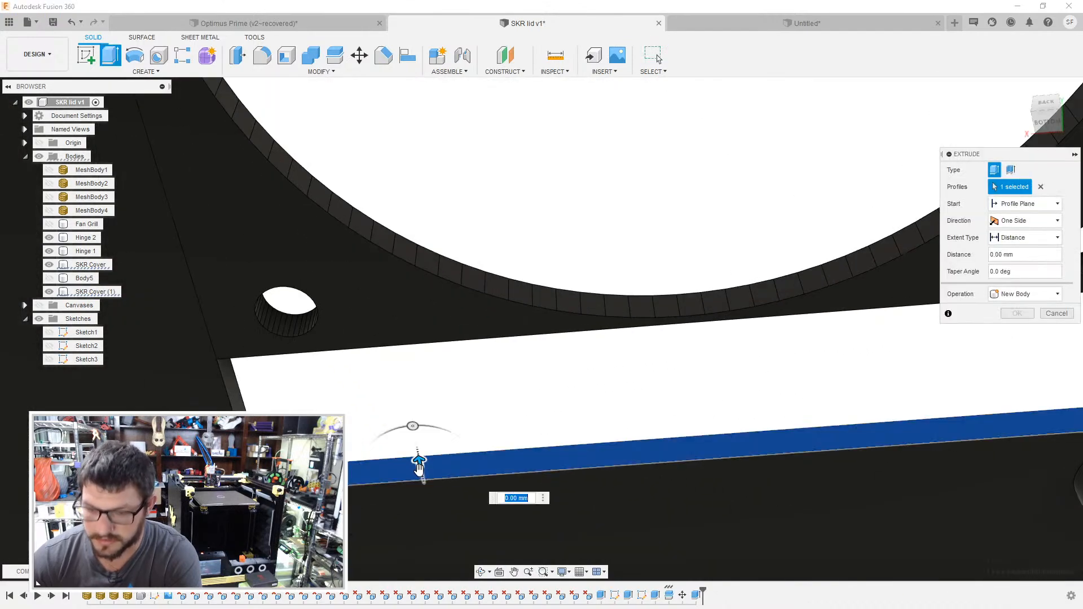
middle_click_drag(418, 459, 319, 282, "shift")
type("10")
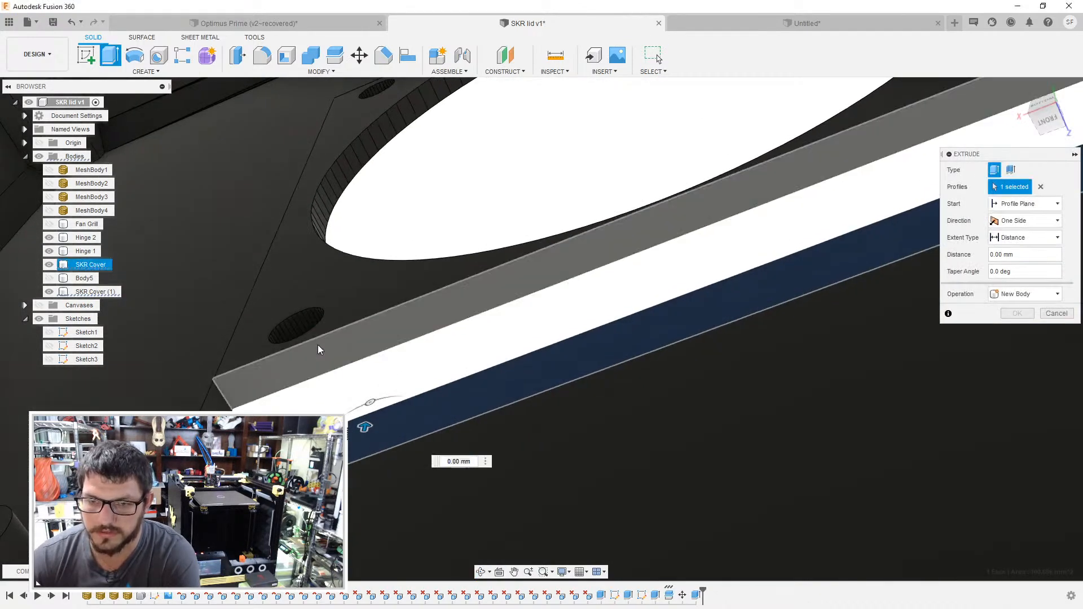
left_click(1016, 313)
- Temporarily show the Raspberry Pi canvas and examine the moved fan opening's clearance from the board
scroll(532, 351, "down", 5)
middle_click_drag(518, 257, 806, 330, "shift")
scroll(598, 378, "down", 4)
middle_click_drag(854, 282, 736, 281, "shift")
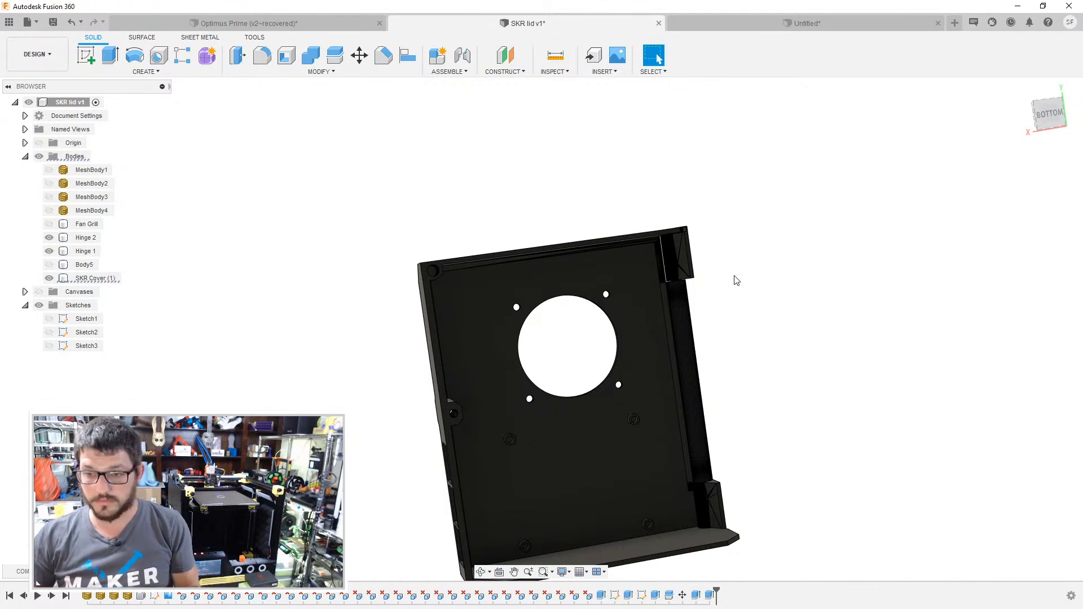
left_click(39, 292)
scroll(673, 421, "up", 4)
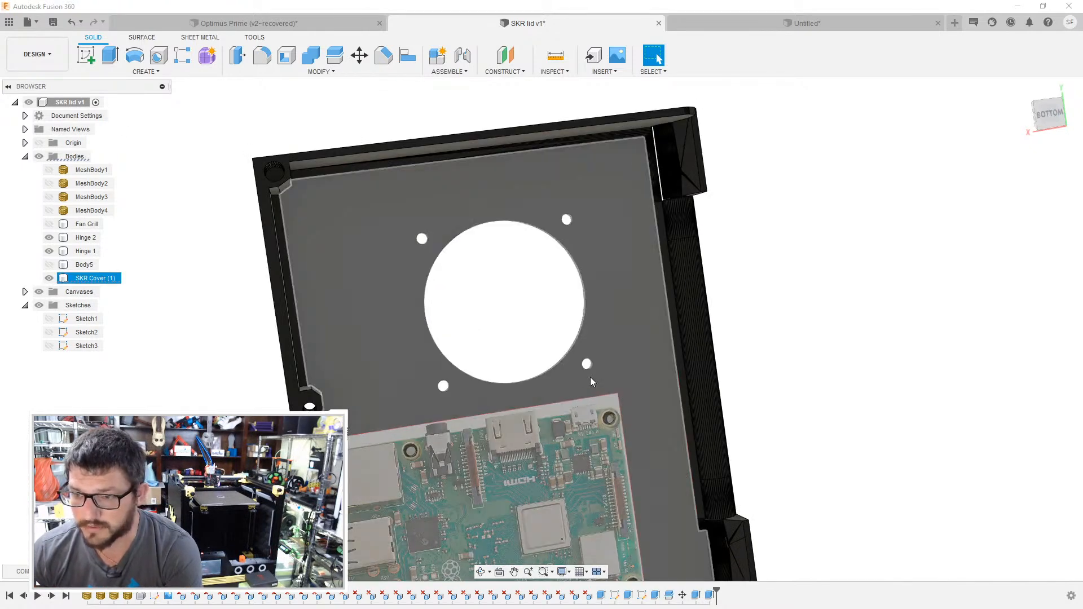
scroll(581, 384, "up", 1)
middle_click_drag(577, 359, 594, 375, "shift")
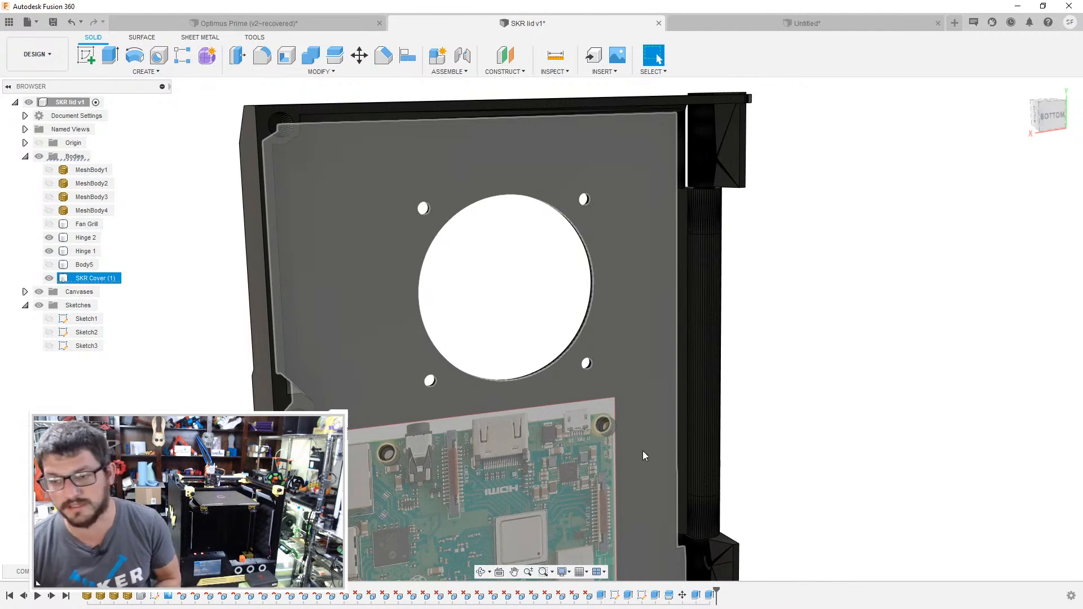
scroll(644, 453, "down", 3)
middle_click_drag(733, 403, 709, 360)
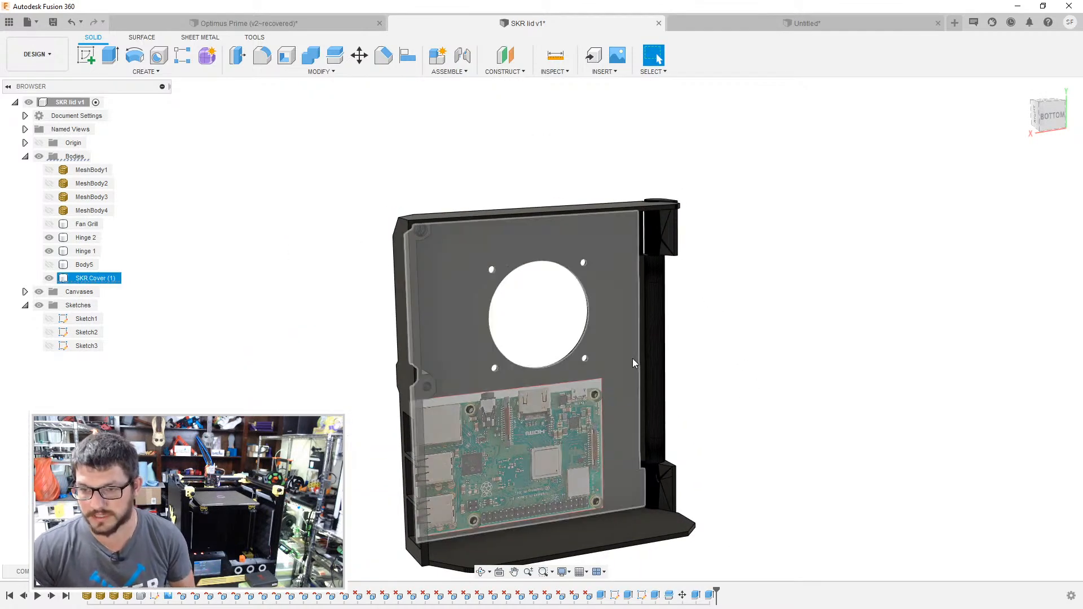
middle_click_drag(756, 341, 829, 338, "shift")
left_click_drag(801, 321, 764, 317)
key("Escape")
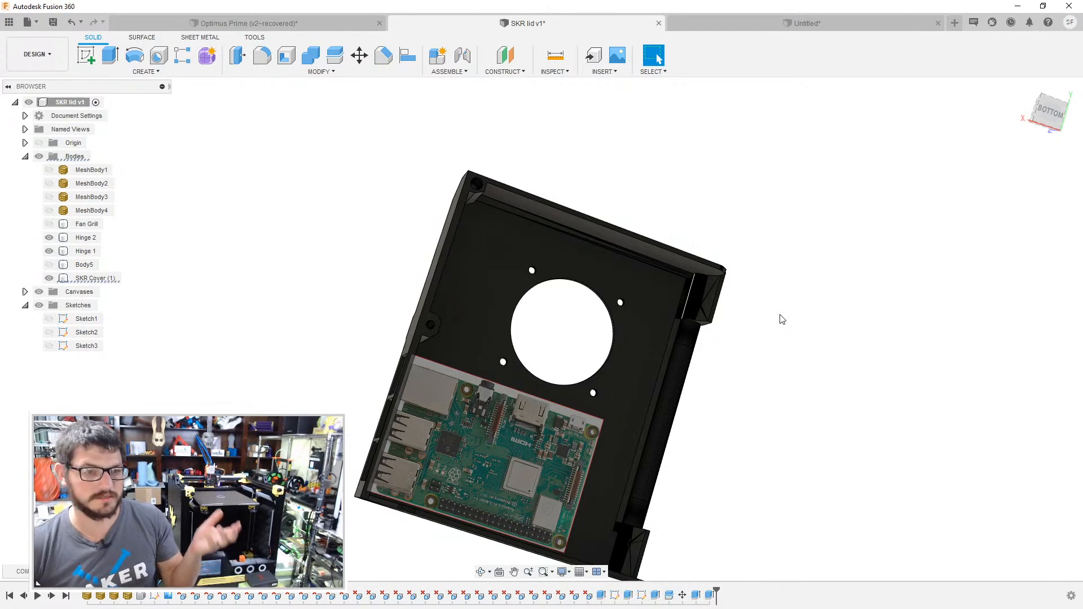
scroll(257, 384, "up", 2)
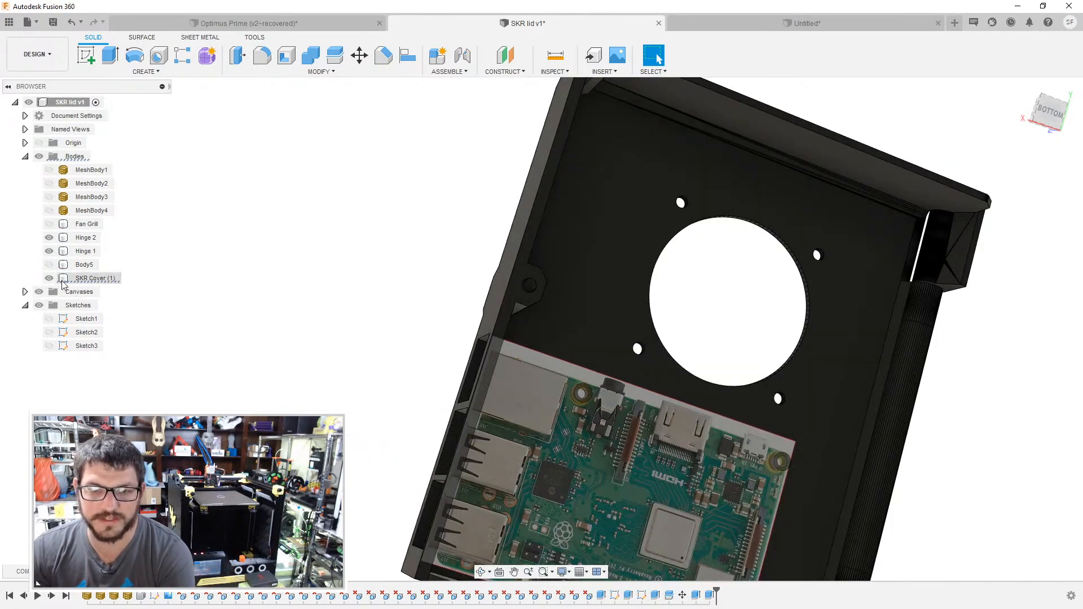
left_click(39, 291)
- Try to deepen one Raspberry Pi standoff's screw hole by extruding its bottom face -2 mm as a cut
scroll(453, 349, "up", 3)
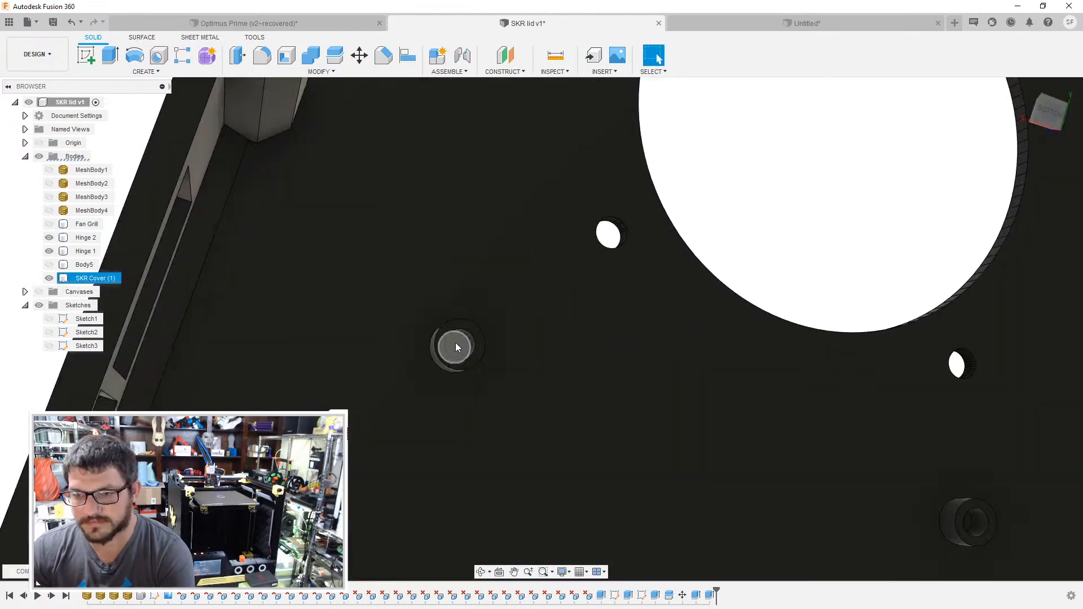
left_click(454, 351)
type("e")
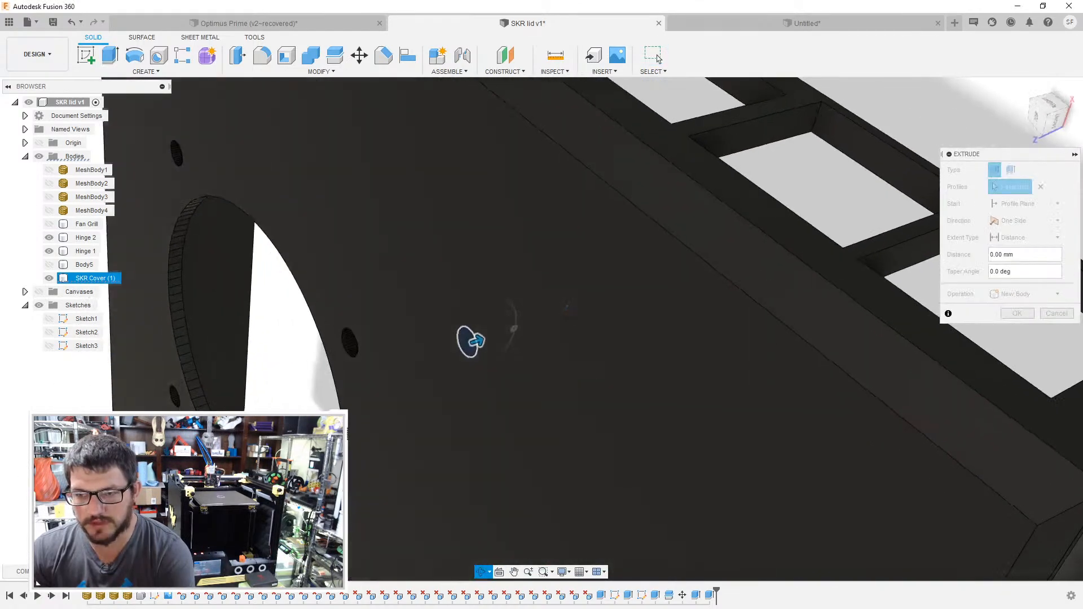
type("-2")
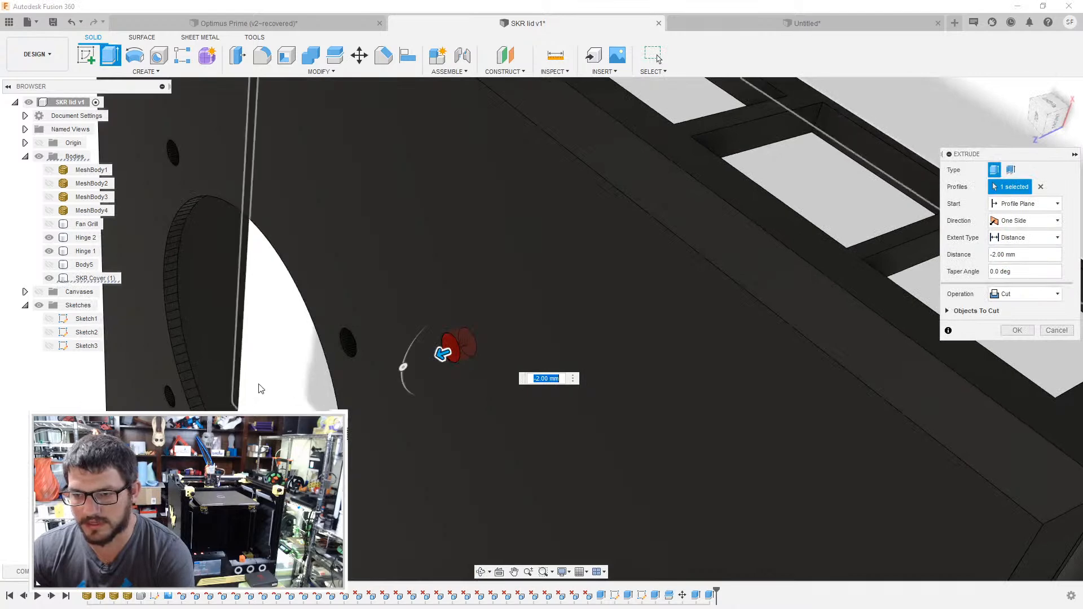
key("Return")
middle_click_drag(581, 402, 492, 381, "shift")
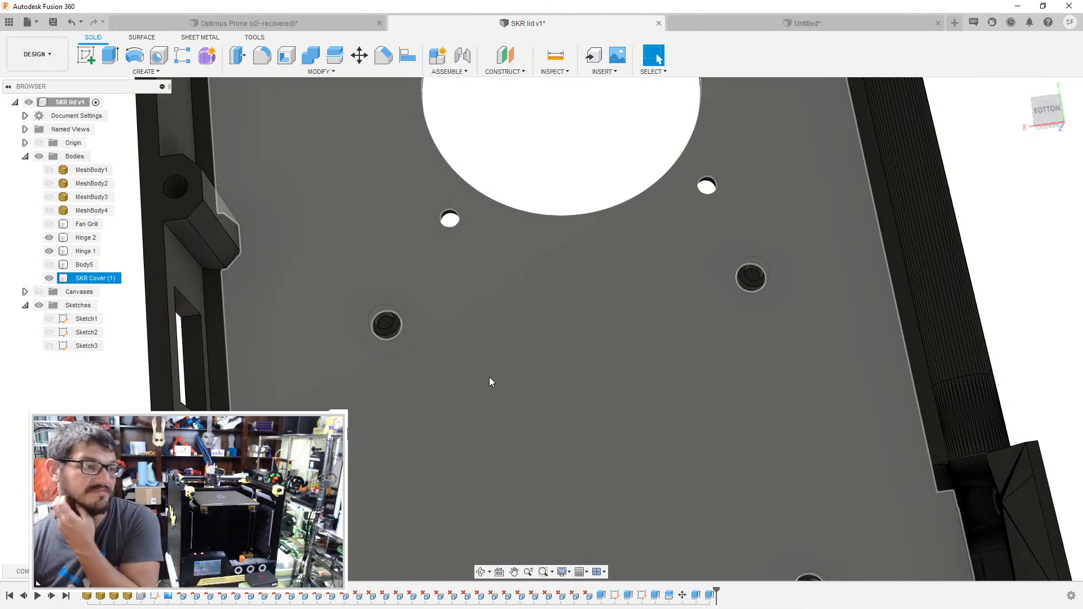
- Save the SKR lid design with the version description "added raspi 3b+ mount"
scroll(536, 418, "down", 4)
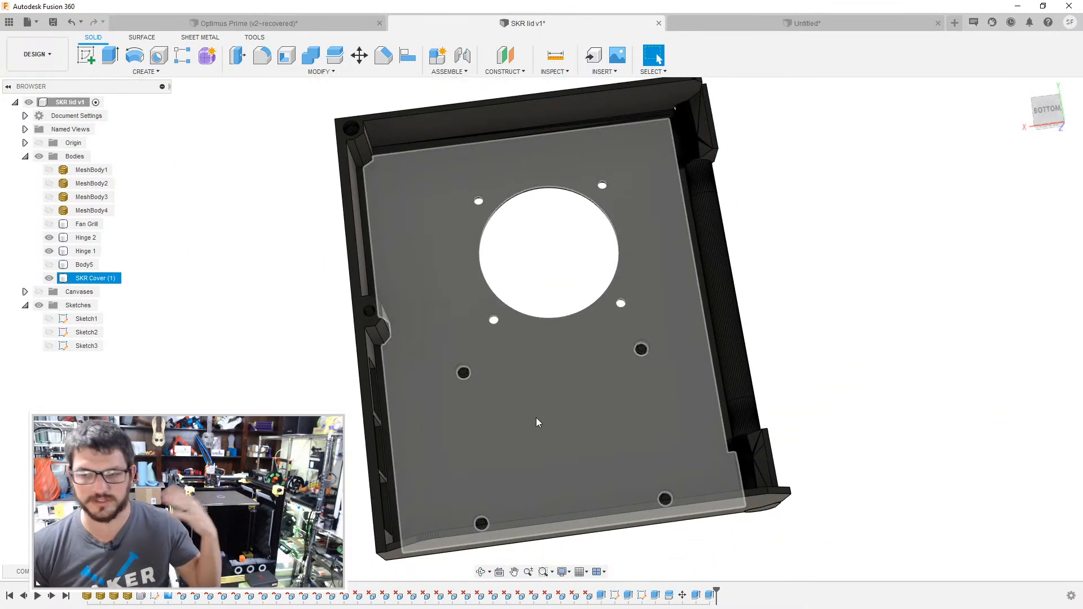
left_click(750, 418)
middle_click_drag(774, 362, 770, 390, "shift")
scroll(774, 384, "down", 2)
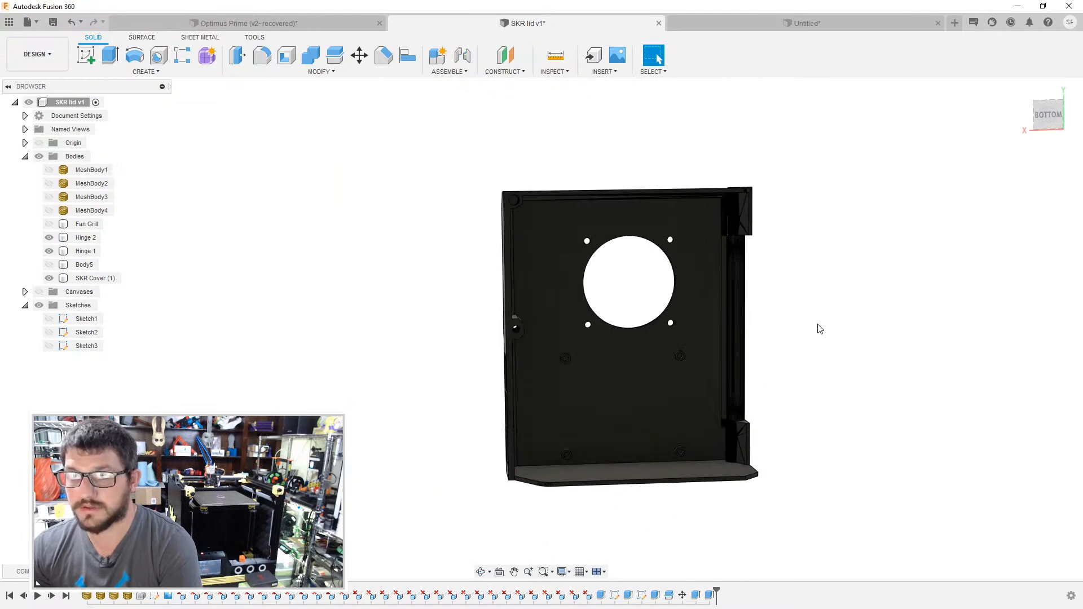
middle_click_drag(817, 324, 757, 346)
key("ctrl+s")
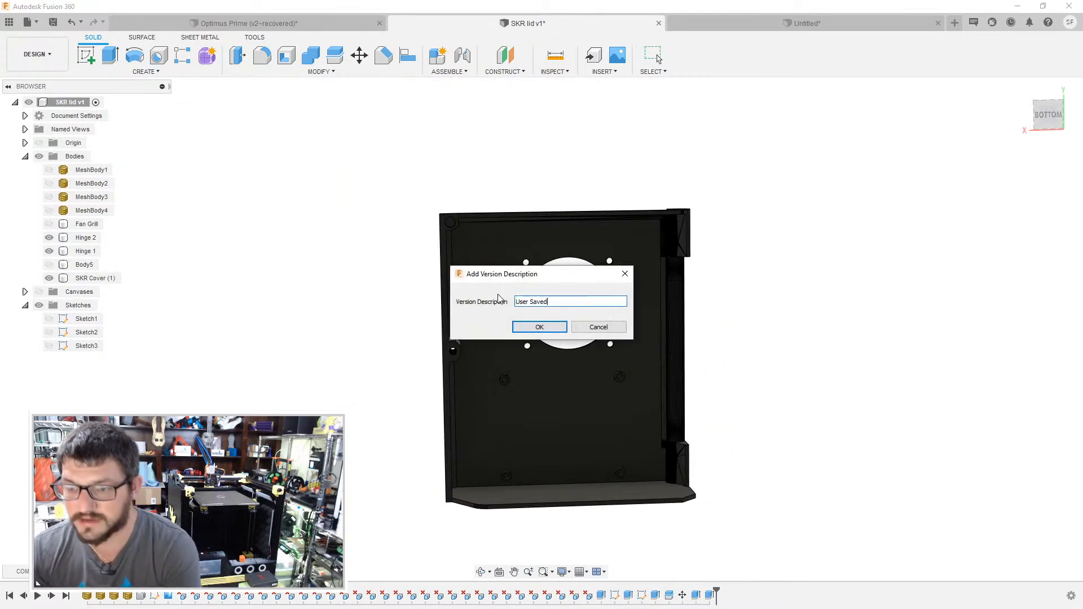
key("ctrl+a")
type("a")
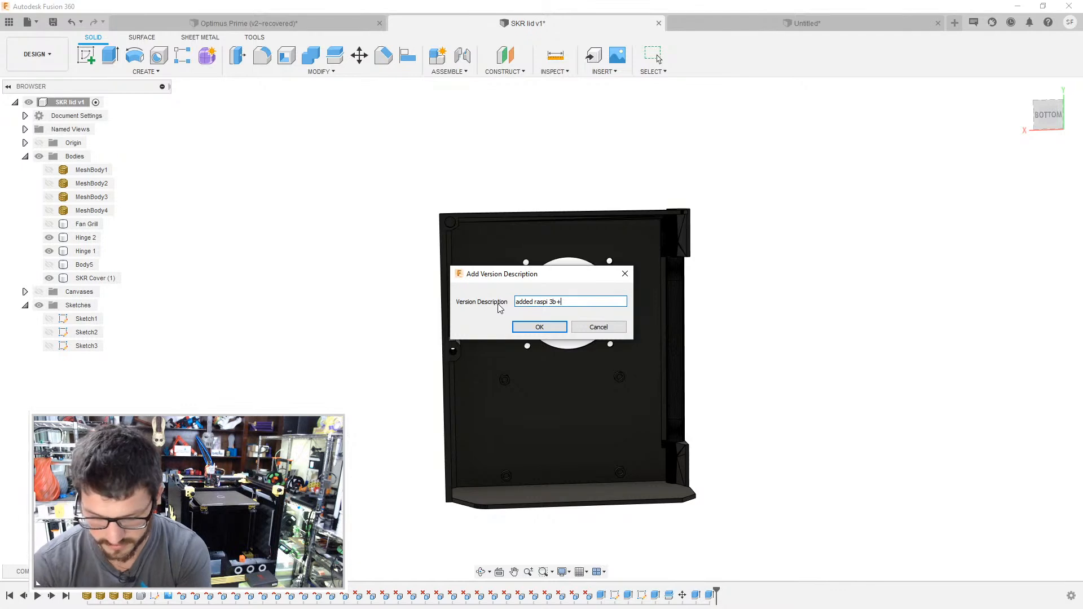
type("dded raspi 3b+ mount")
key("Return")
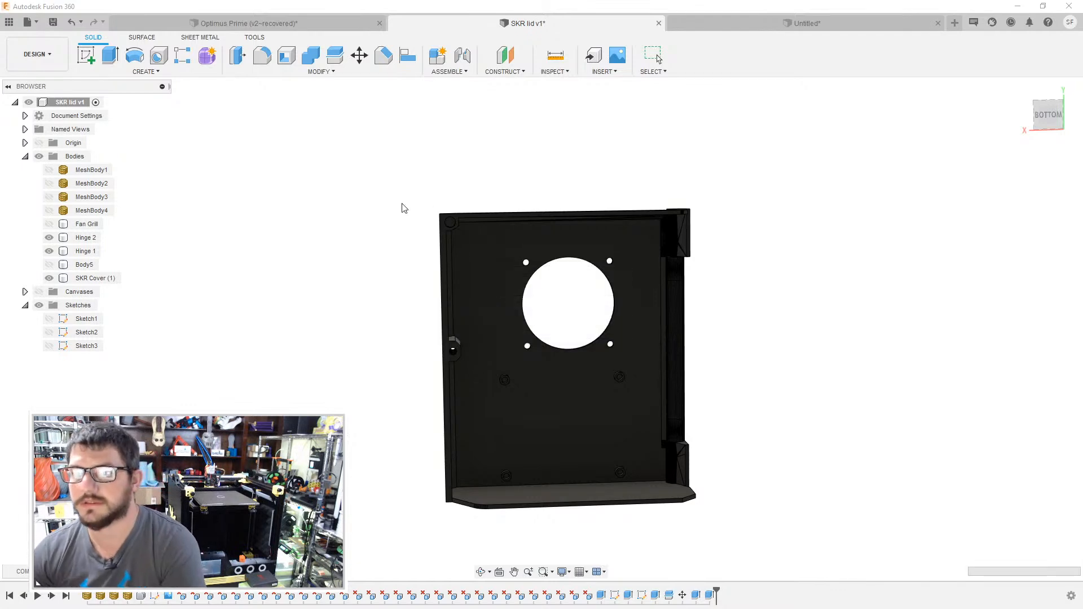
- Show the Optimus Prime project's files and delete the leftover hidden Body5 from the SKR lid design
left_click(10, 23)
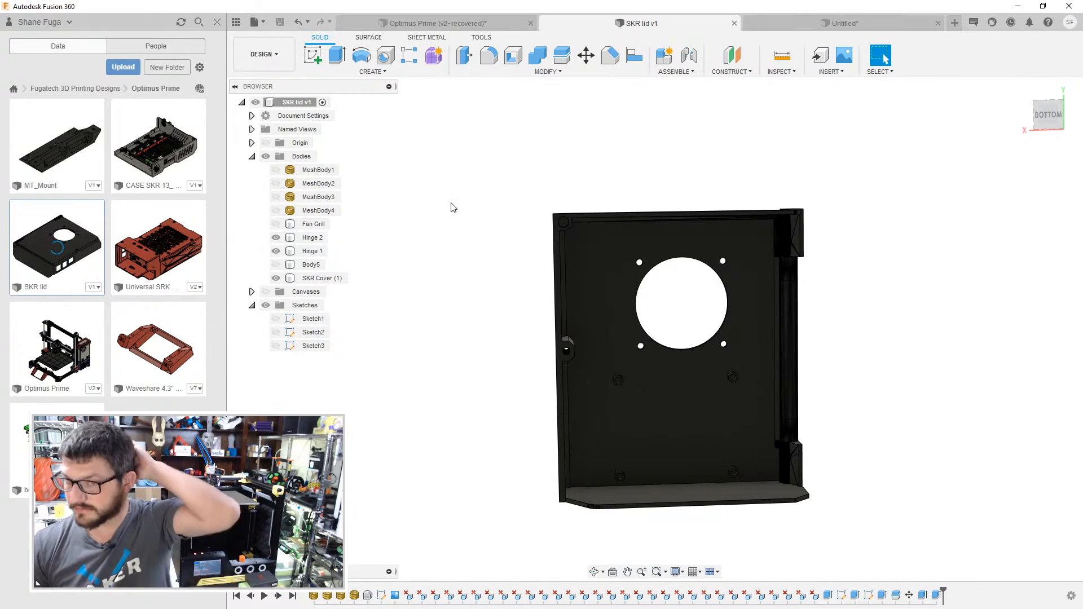
right_click(305, 265)
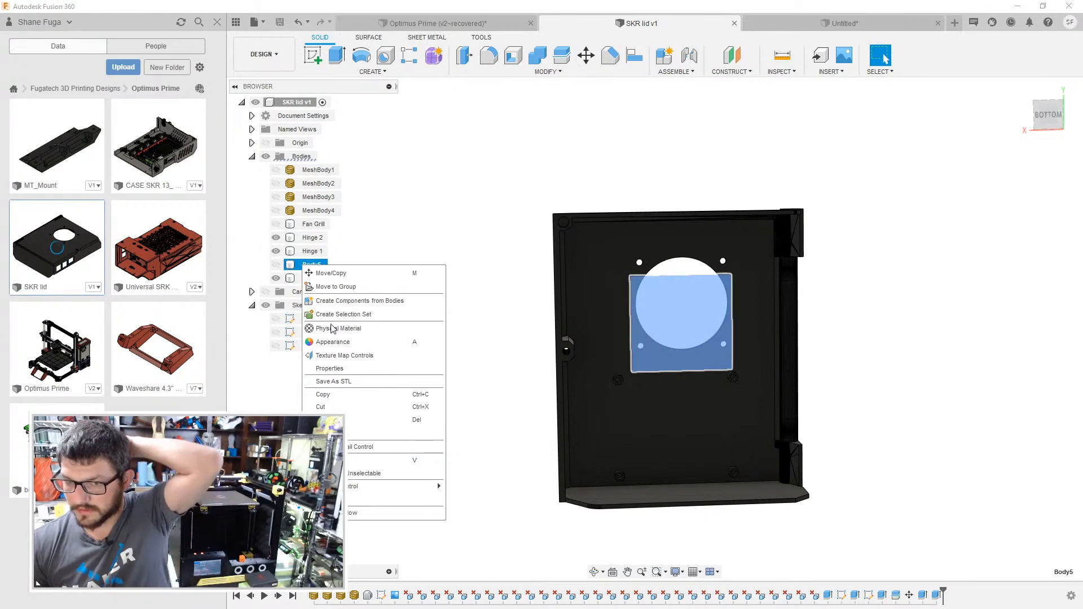
left_click(338, 420)
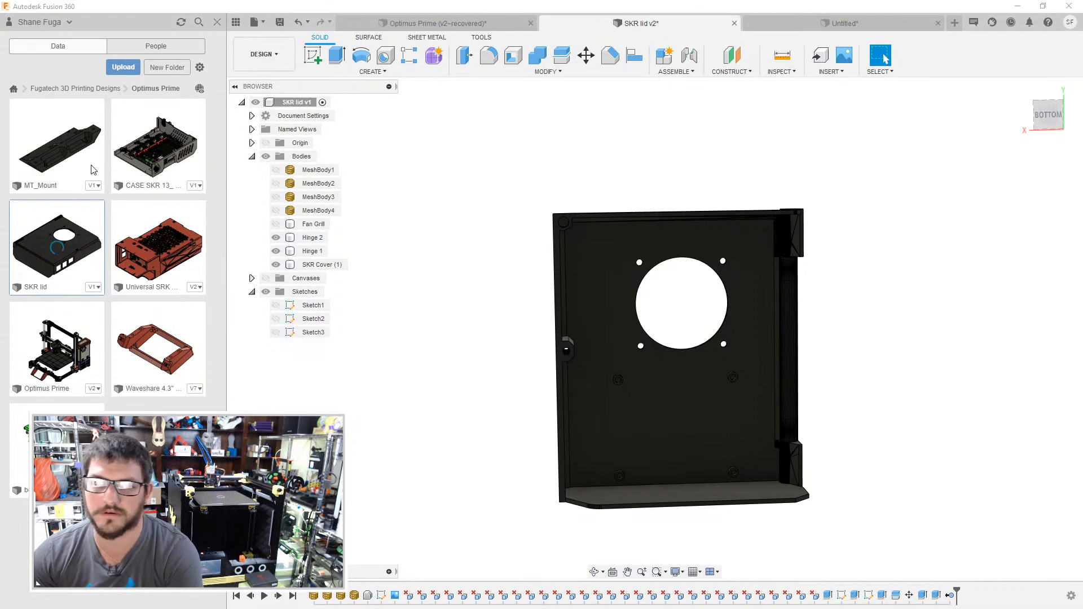
- Close the untitled design without saving its changes
left_click(849, 28)
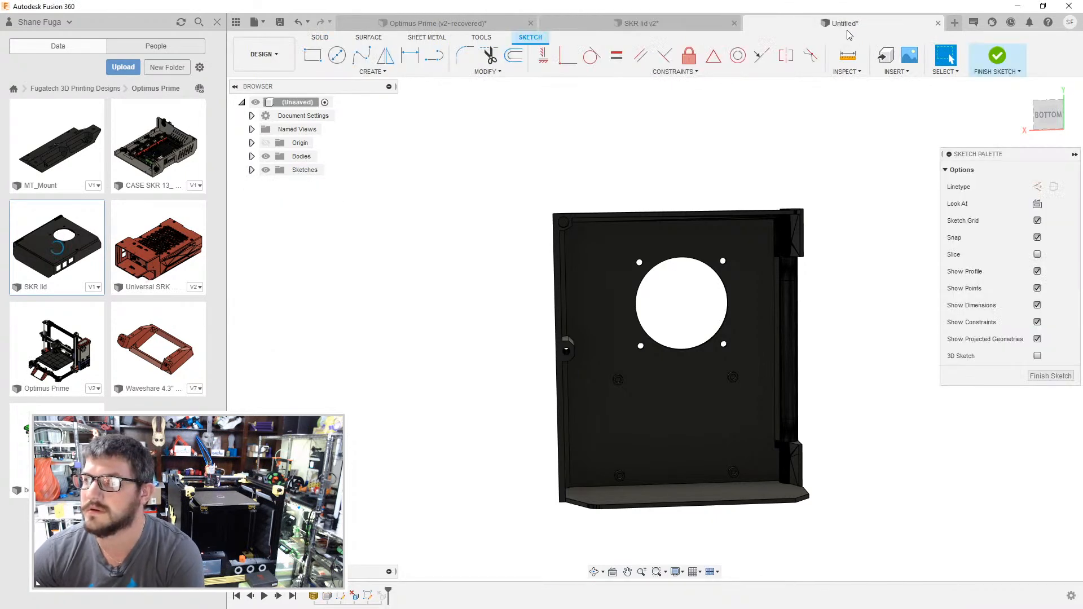
left_click(938, 23)
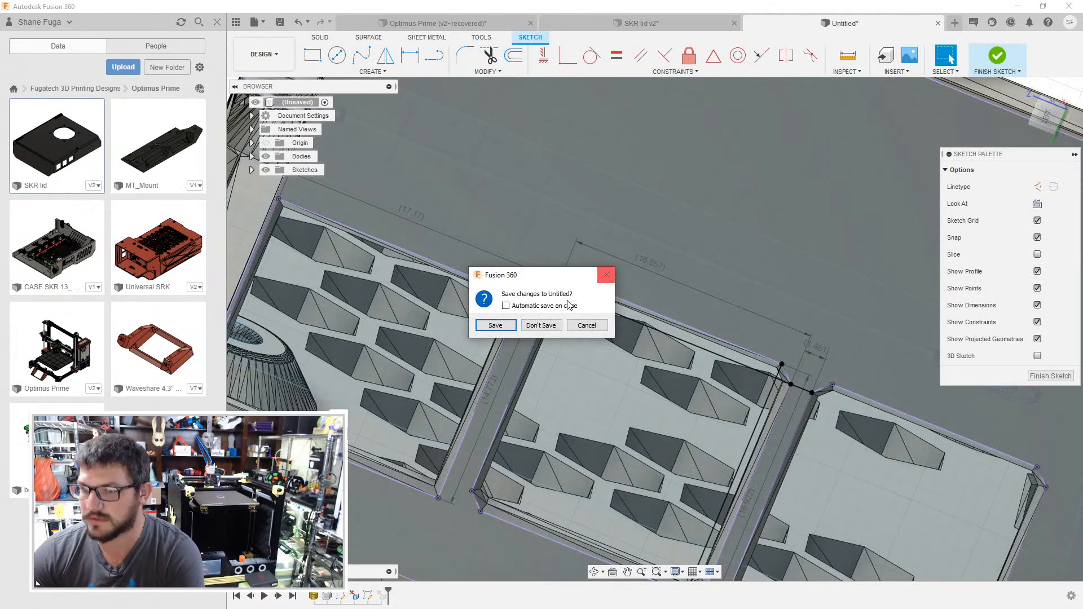
left_click(544, 330)
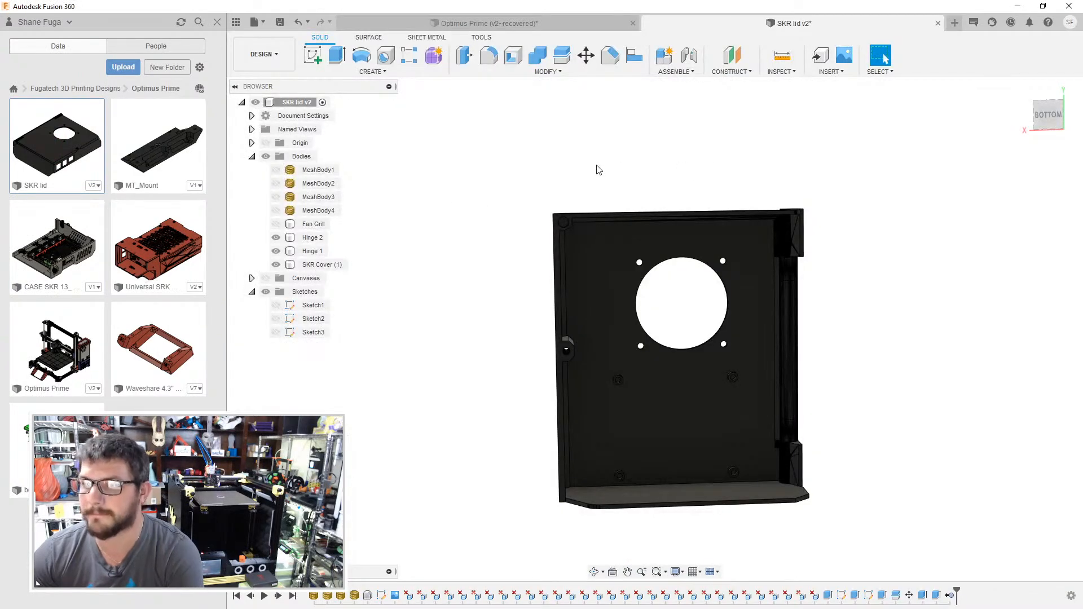
- Rename the SKR lid file as "SKR lid + Raspberry Pi 3b+ mount" and save a new version of it
right_click(50, 151)
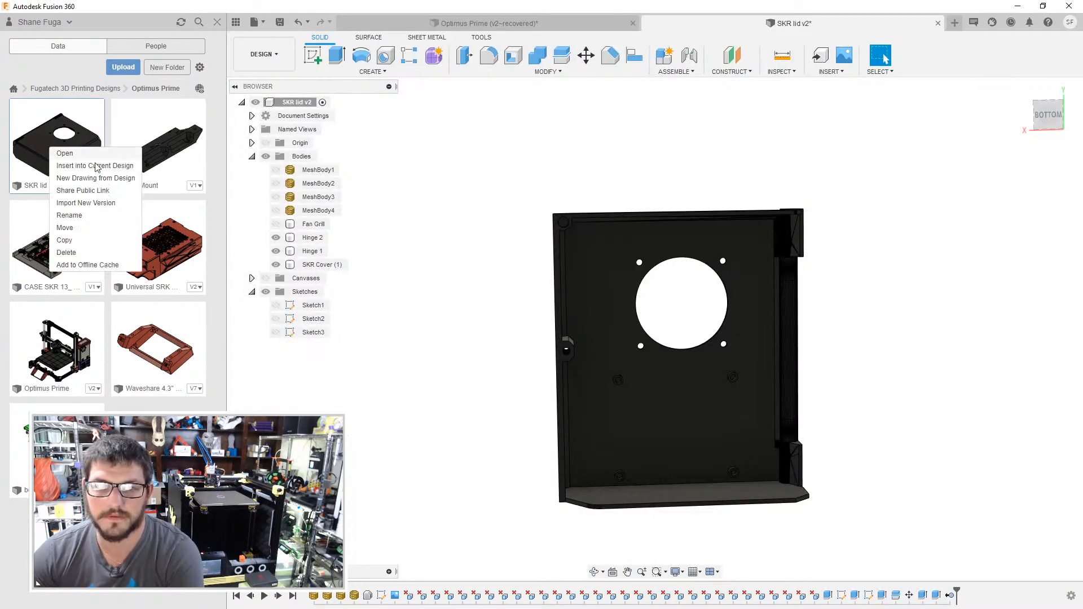
left_click(97, 213)
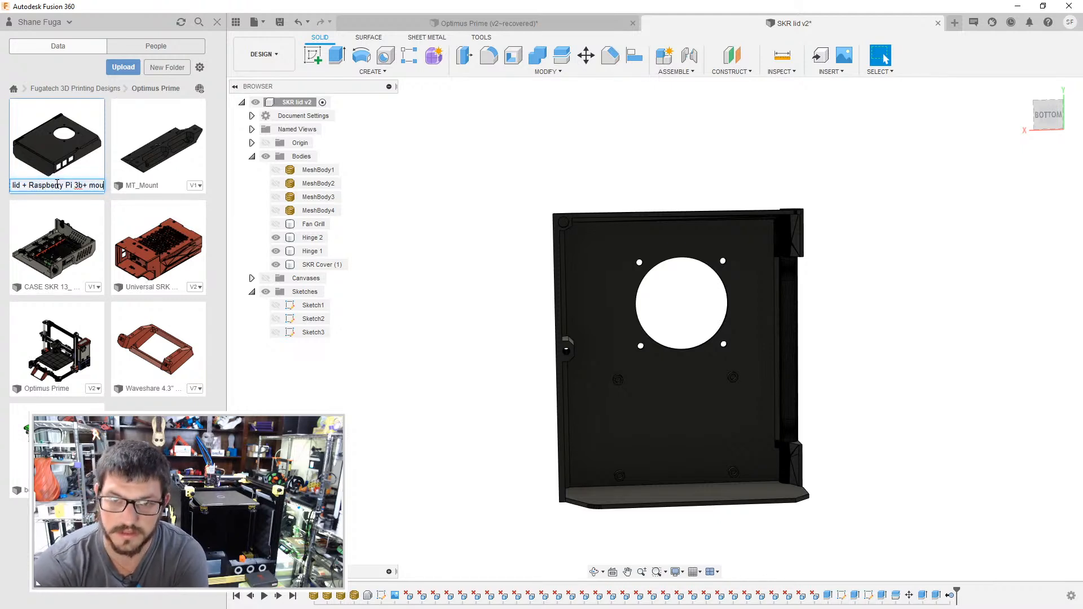
key("Return")
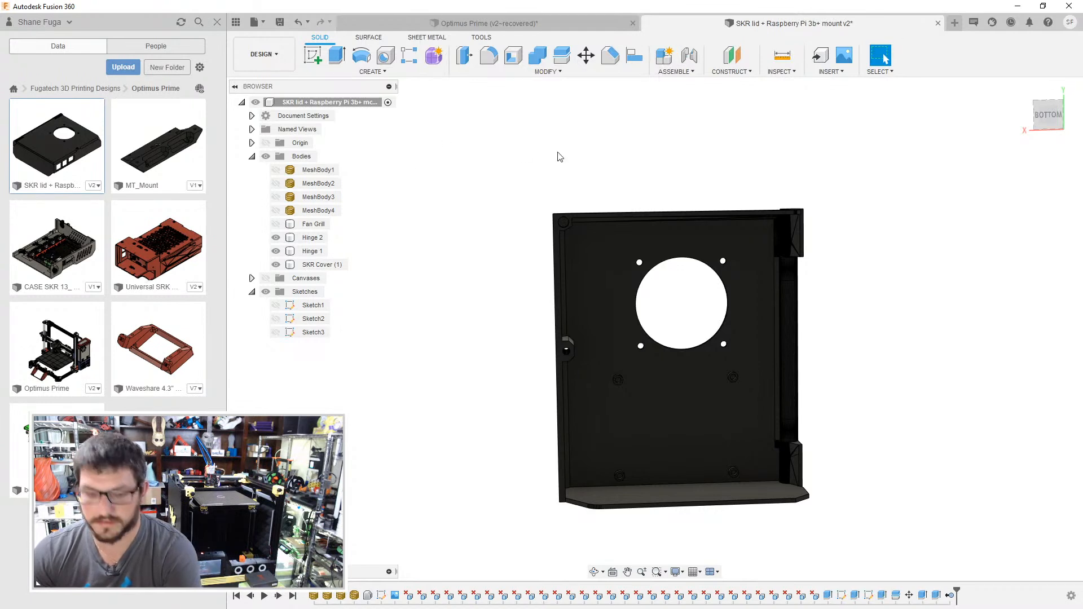
key("ctrl+s")
left_click(539, 327)
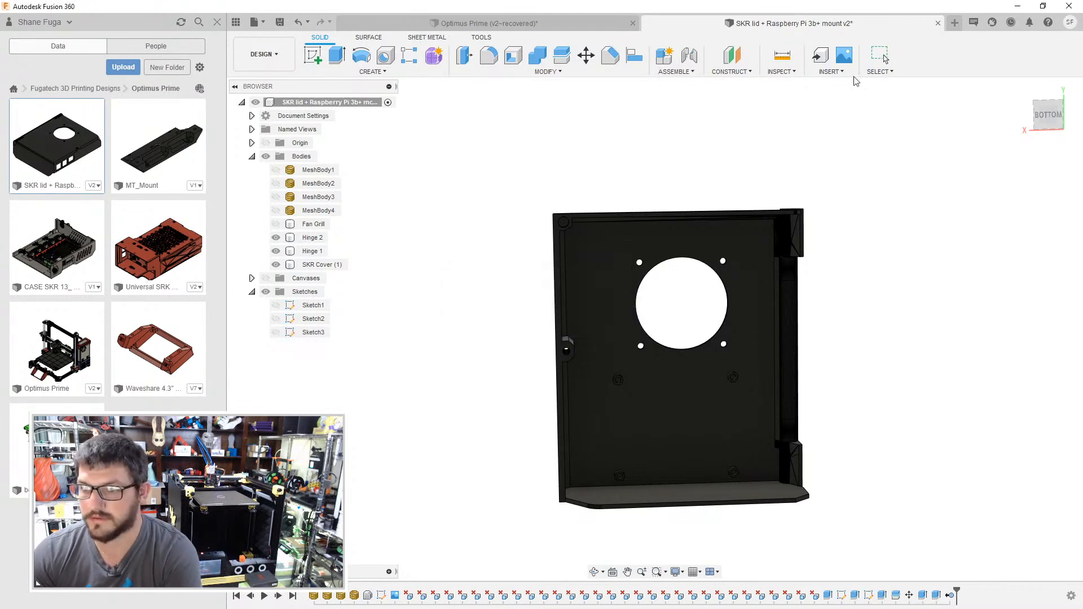
- Switch to the Optimus Prime design and insert the MT_Mount design as a component near the printer frame
left_click(579, 25)
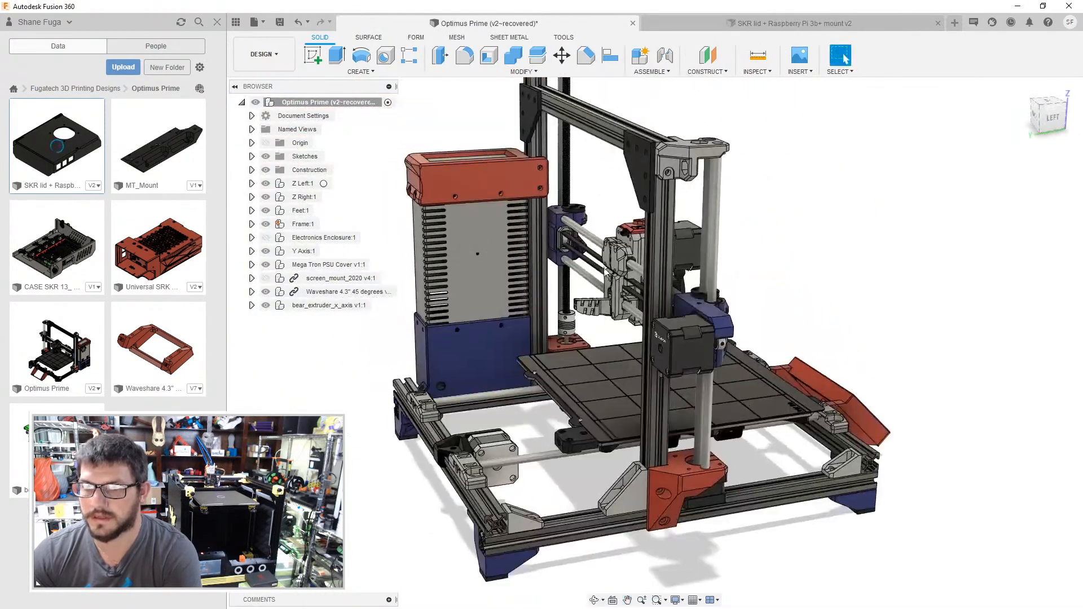
left_click_drag(178, 162, 482, 283)
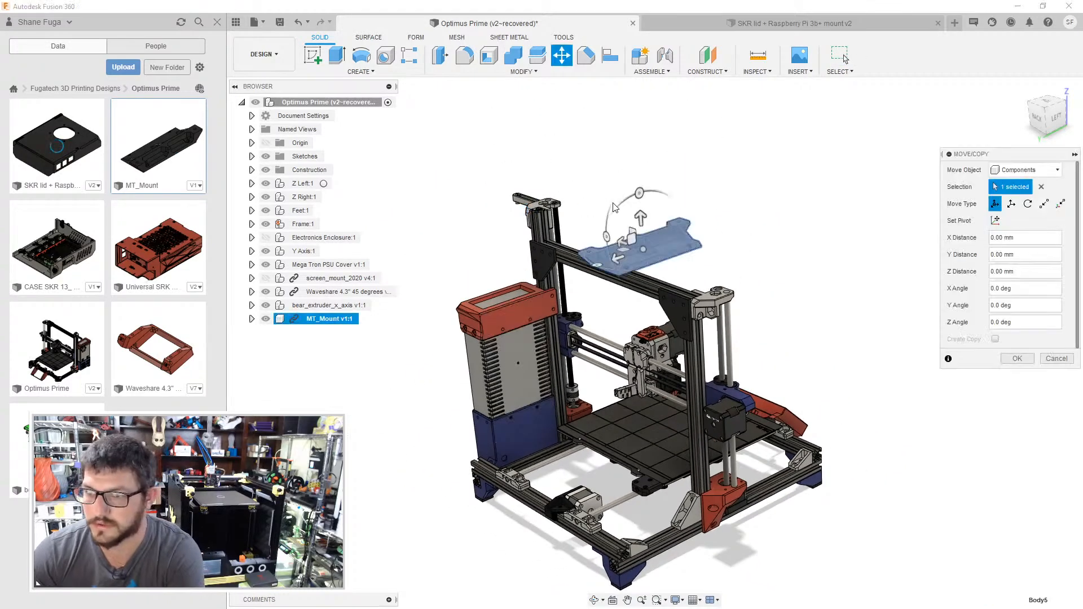
middle_click_drag(575, 197, 564, 240, "shift")
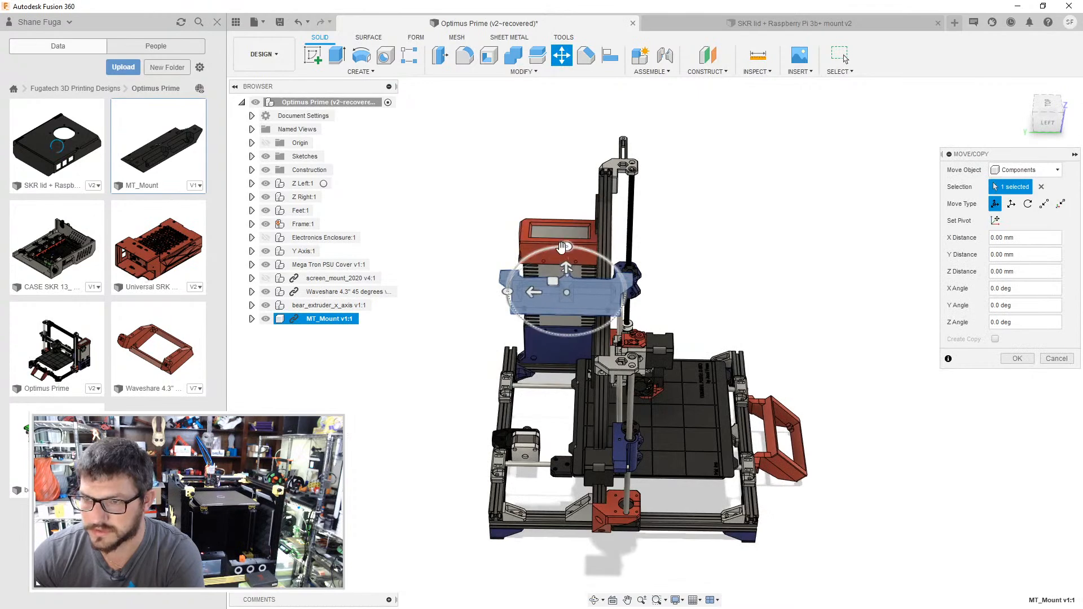
left_click_drag(566, 247, 666, 293)
middle_click_drag(670, 226, 468, 214, "shift")
left_click(1017, 359)
- Align the MT_Mount component by its end screw hole to the rear slot face of the printer's vertical frame extrusion
scroll(564, 199, "up", 5)
left_click(610, 55)
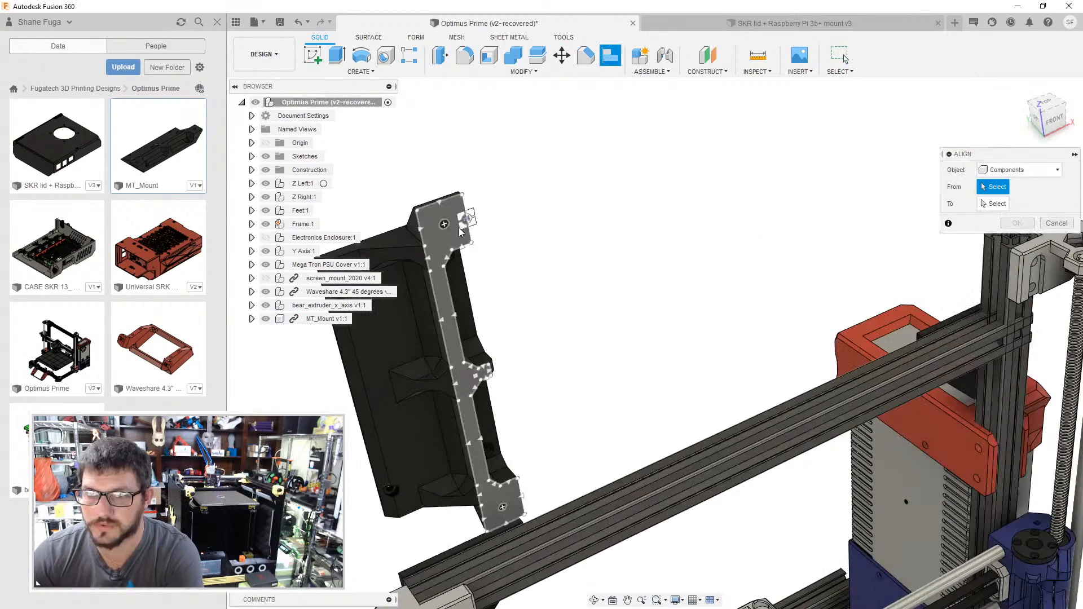
scroll(446, 226, "up", 5)
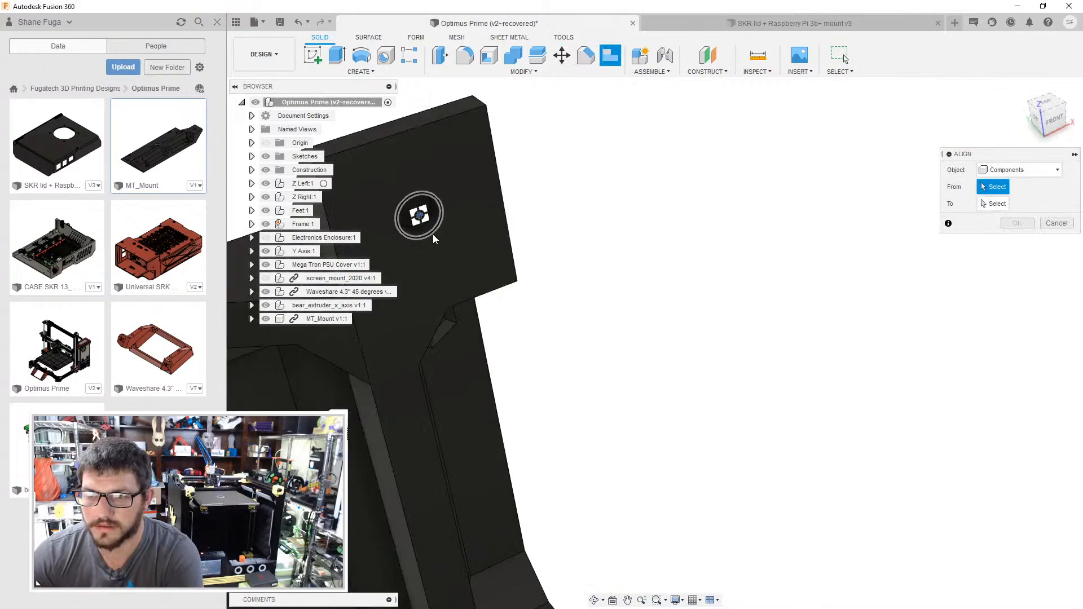
left_click(427, 227)
middle_click_drag(428, 227, 812, 316)
scroll(600, 292, "down", 5)
middle_click_drag(812, 316, 786, 139)
middle_click_drag(784, 502, 820, 295)
middle_click_drag(797, 393, 695, 11)
left_click(786, 460)
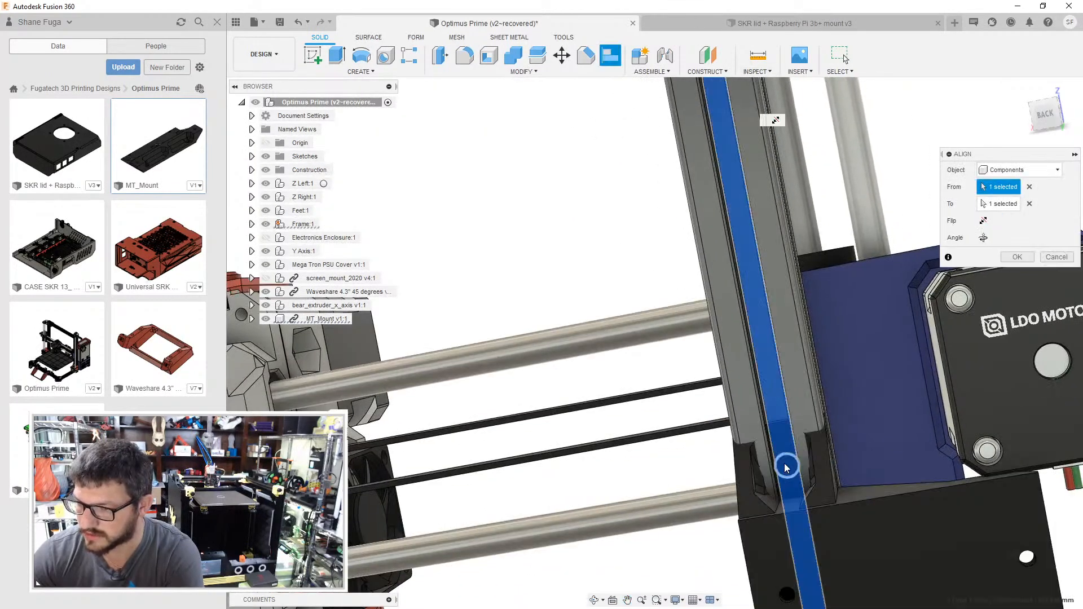
middle_click_drag(776, 372, 773, 402, "shift")
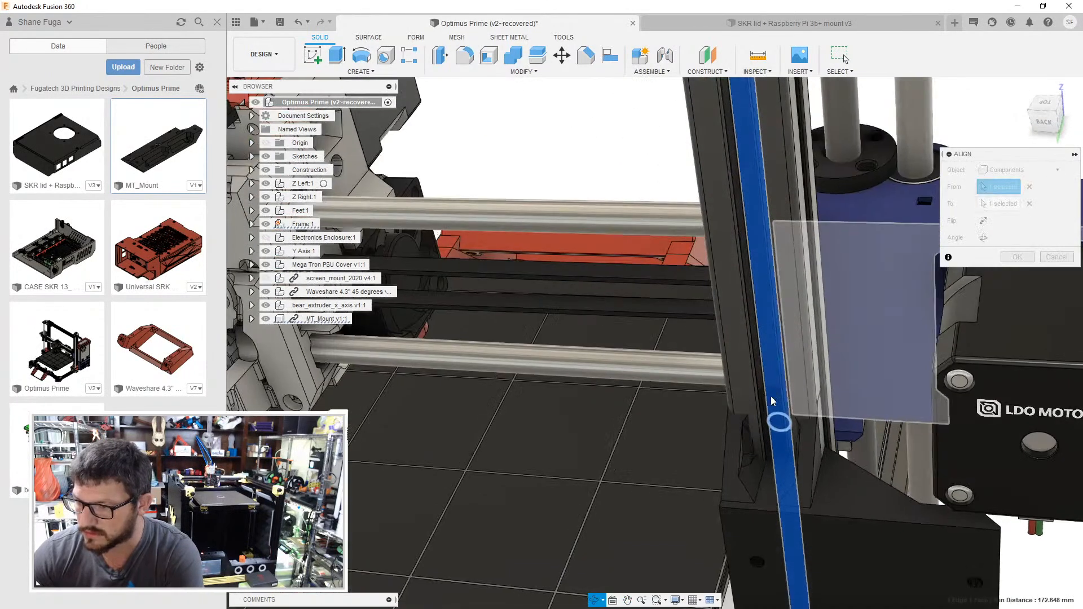
left_click(1013, 258)
- Move the MT_Mount component along its negative Z direction so that it clears the vertical frame extrusion
middle_click_drag(880, 211, 771, 73)
left_click(316, 319)
right_click(324, 321)
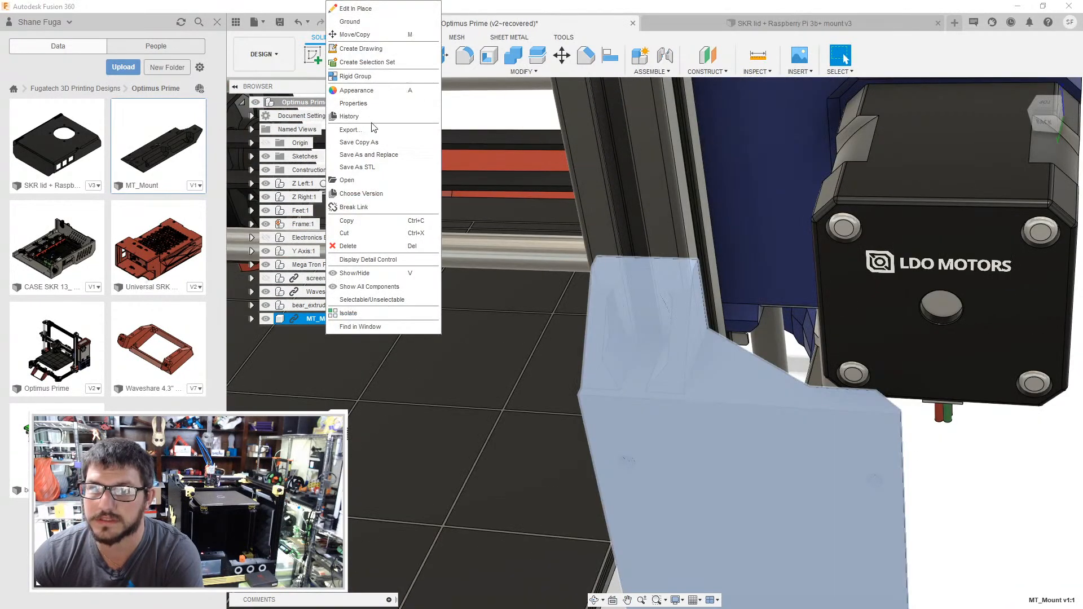
left_click(363, 35)
middle_click_drag(614, 302, 627, 384, "shift")
middle_click_drag(627, 384, 645, 249)
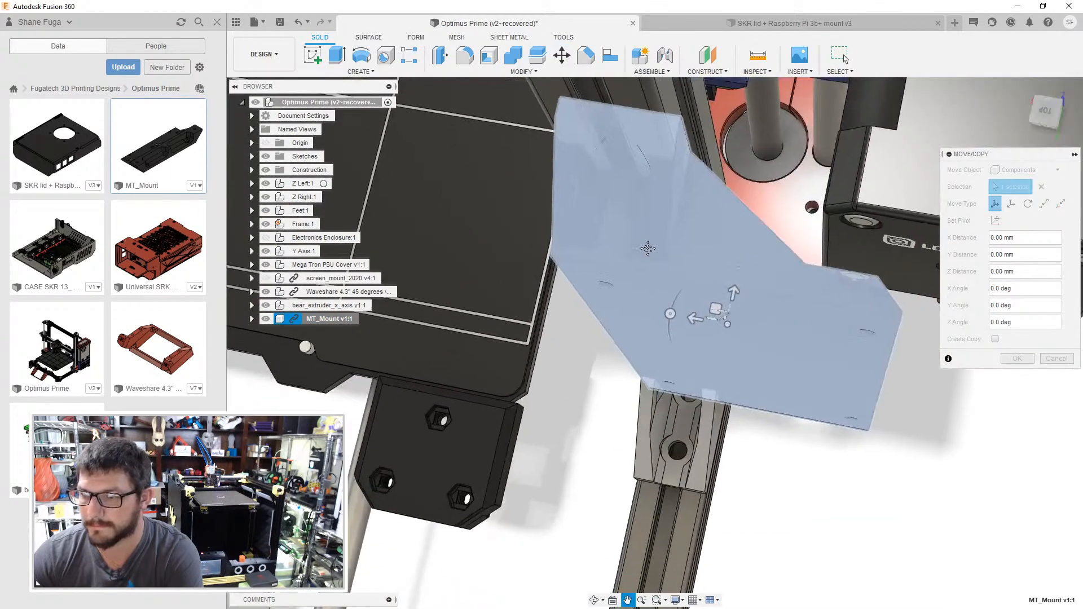
left_click(738, 292)
left_click_drag(738, 293, 738, 307)
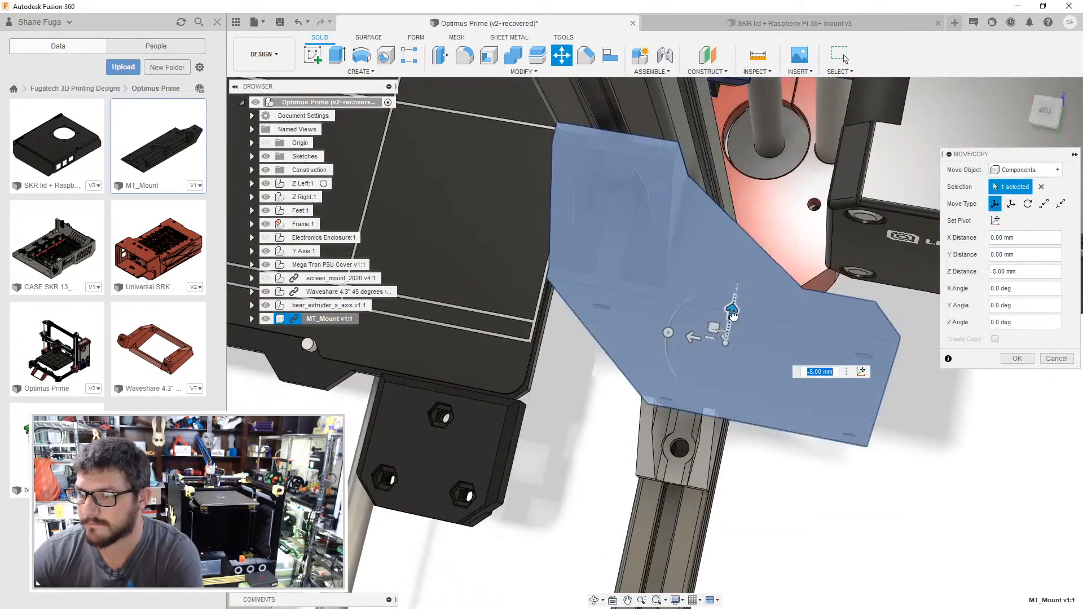
left_click_drag(737, 307, 734, 332)
key("Return")
- Align the flat clamp face of MT_Mount with the slot face of the vertical frame extrusion
middle_click_drag(727, 338, 645, 290, "shift")
middle_click_drag(451, 267, 624, 122)
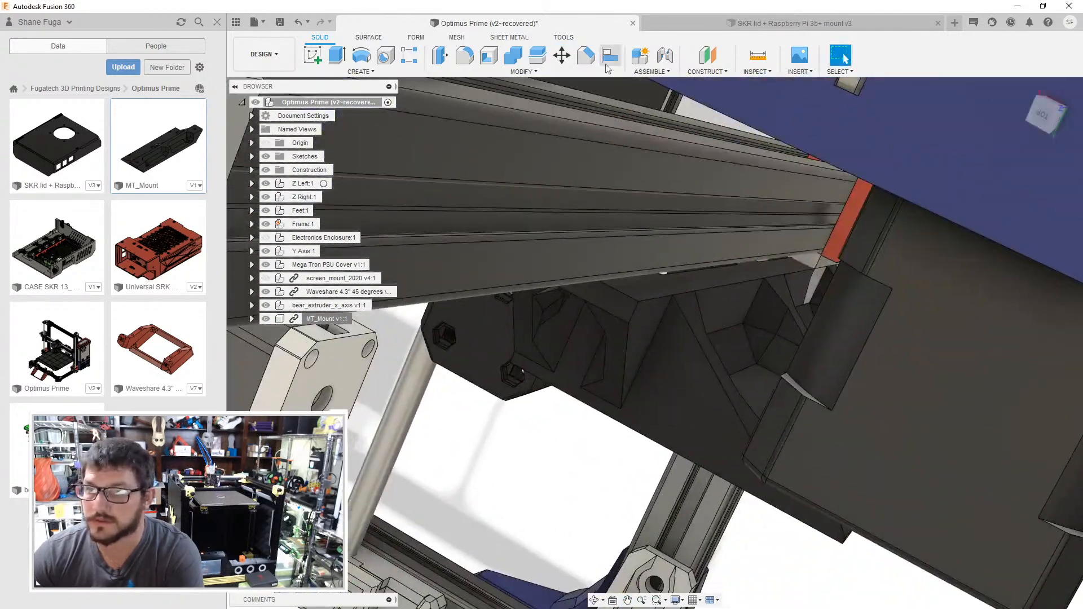
left_click(609, 56)
scroll(654, 290, "up", 3)
left_click(652, 280)
left_click(645, 319)
middle_click_drag(645, 320, 690, 228, "shift")
left_click(637, 173)
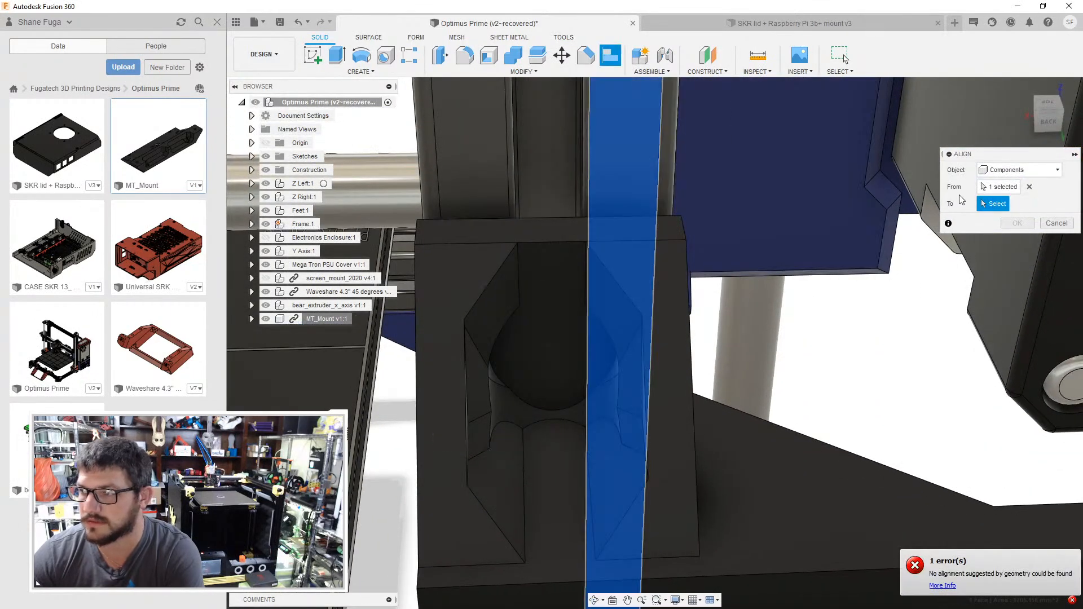
left_click(1029, 188)
middle_click_drag(675, 225, 654, 284, "shift")
left_click(677, 198)
middle_click_drag(677, 198, 646, 145, "shift")
left_click(644, 141)
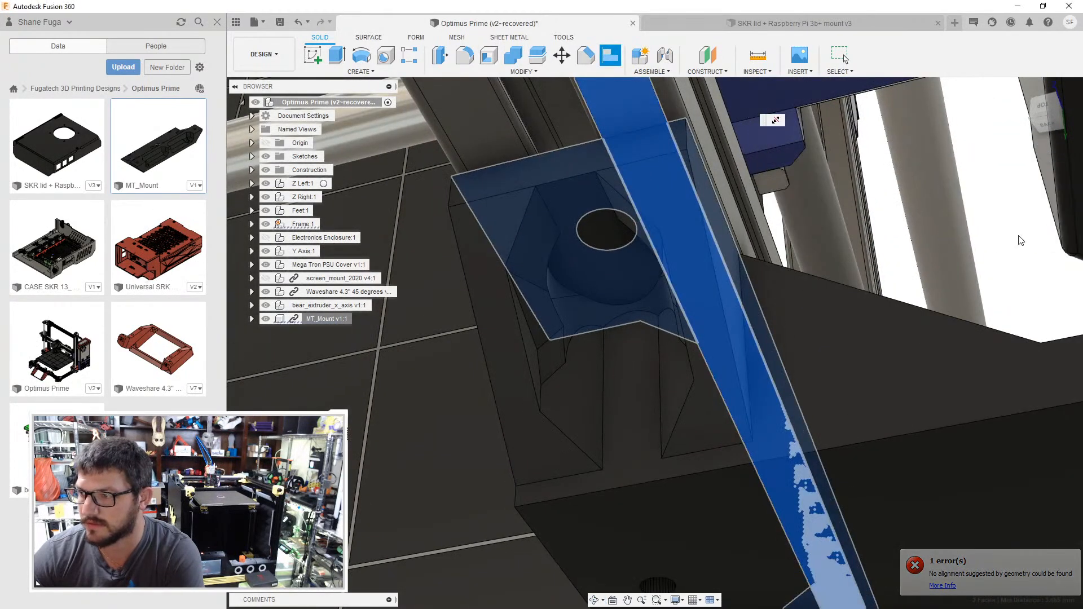
left_click(1018, 240)
- Move the MT_Mount component 45 mm in Y, up along the vertical frame extrusion
scroll(961, 263, "down", 3)
middle_click_drag(960, 263, 637, 325, "shift")
right_click(310, 319)
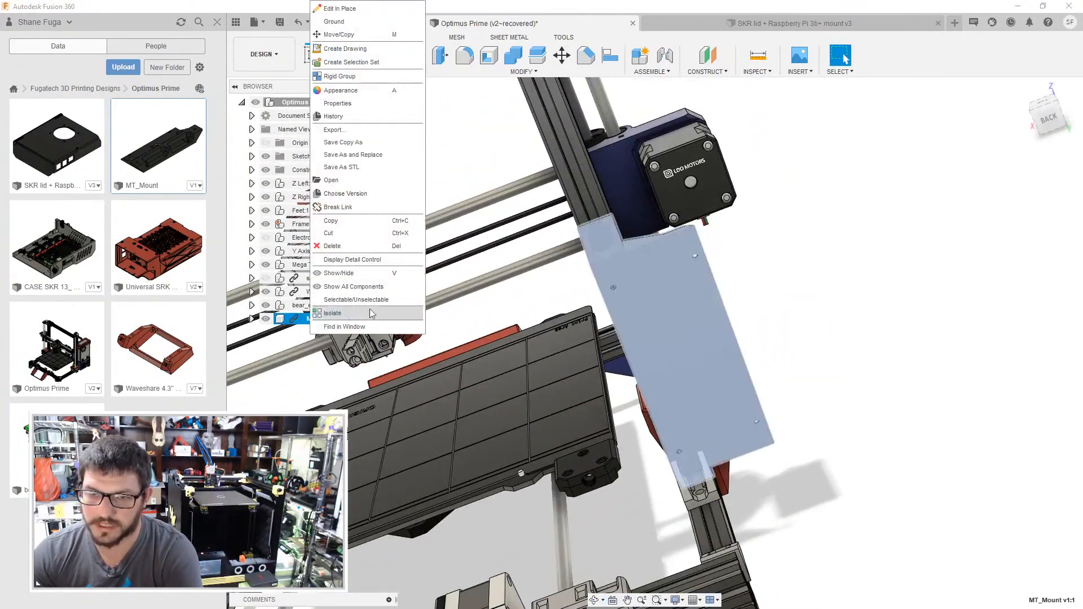
left_click(338, 35)
left_click_drag(669, 322, 635, 258)
left_click(1041, 130)
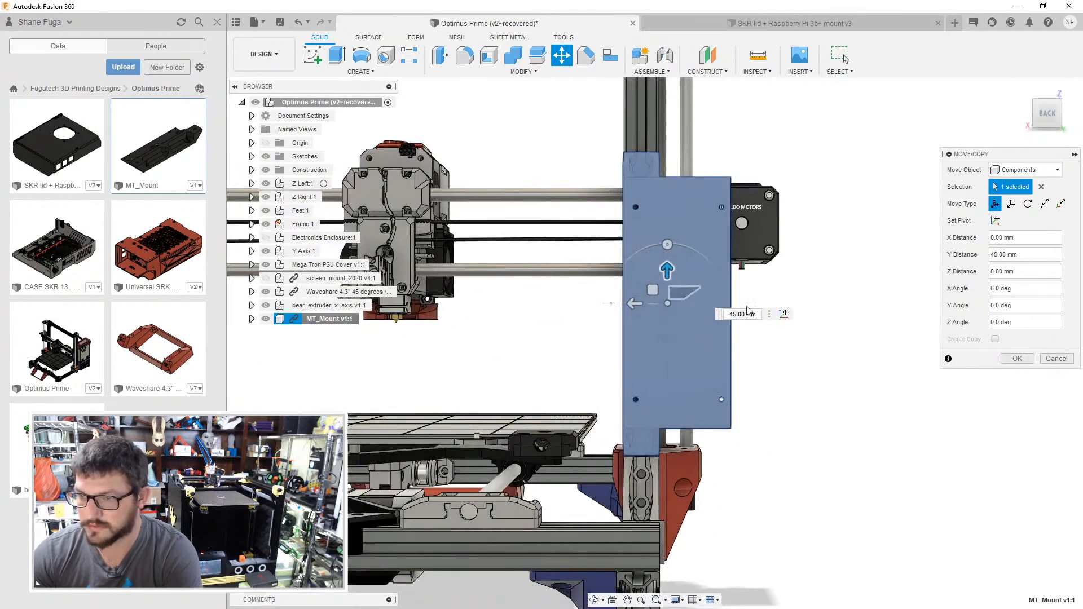
key("Return")
left_click_drag(825, 349, 812, 395)
key("Escape")
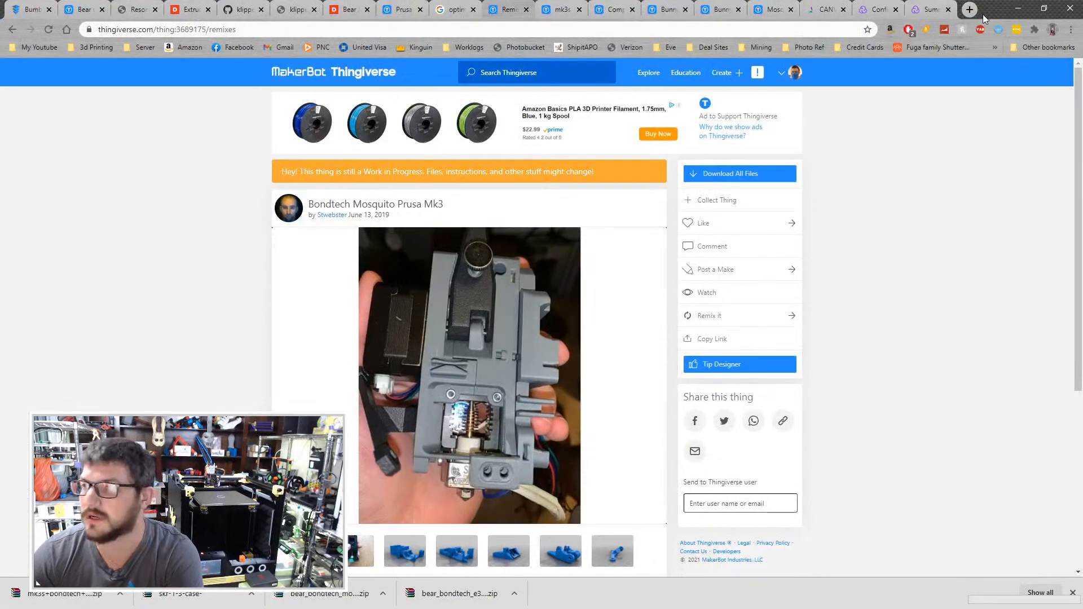
- Open the GrabCAD library in a new browser tab and search it for "raspberry pi 3b+"
left_click(970, 10)
type("grabcad")
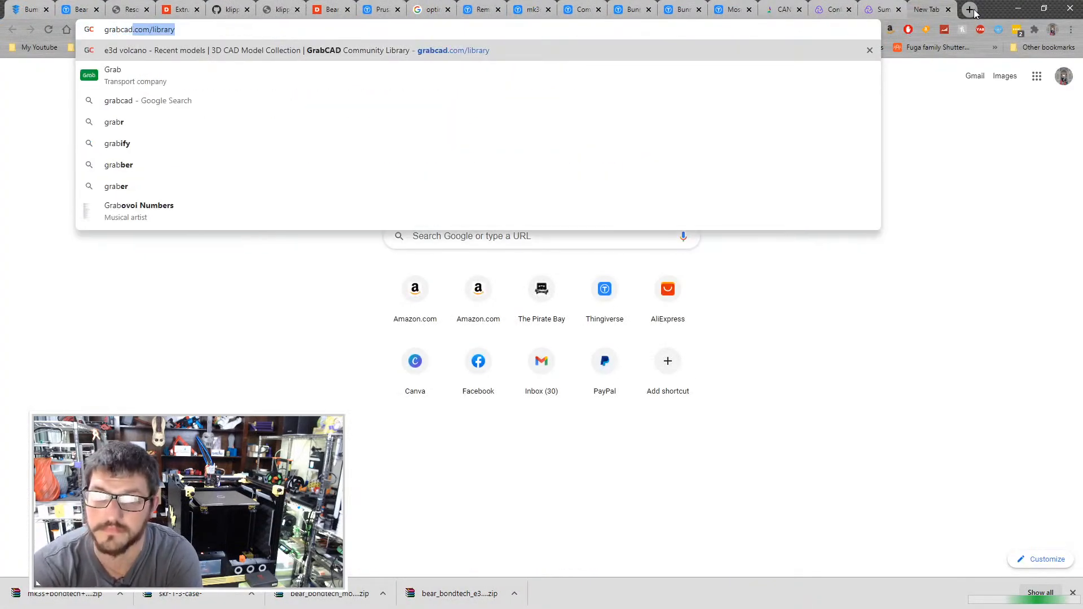
key("Return")
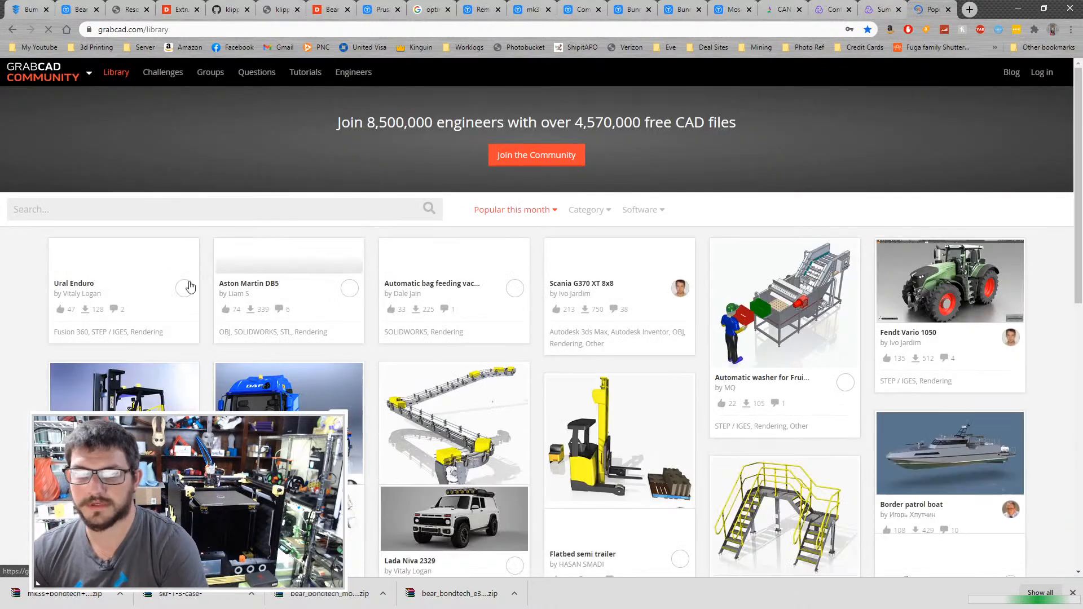
left_click(157, 215)
type("rasb")
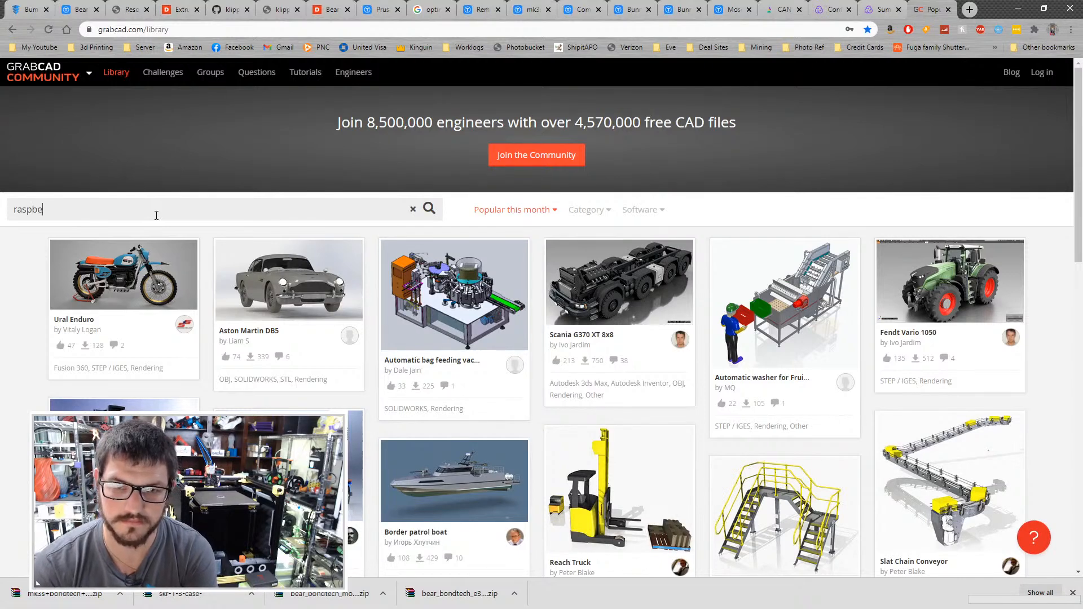
type("berry pi 3b")
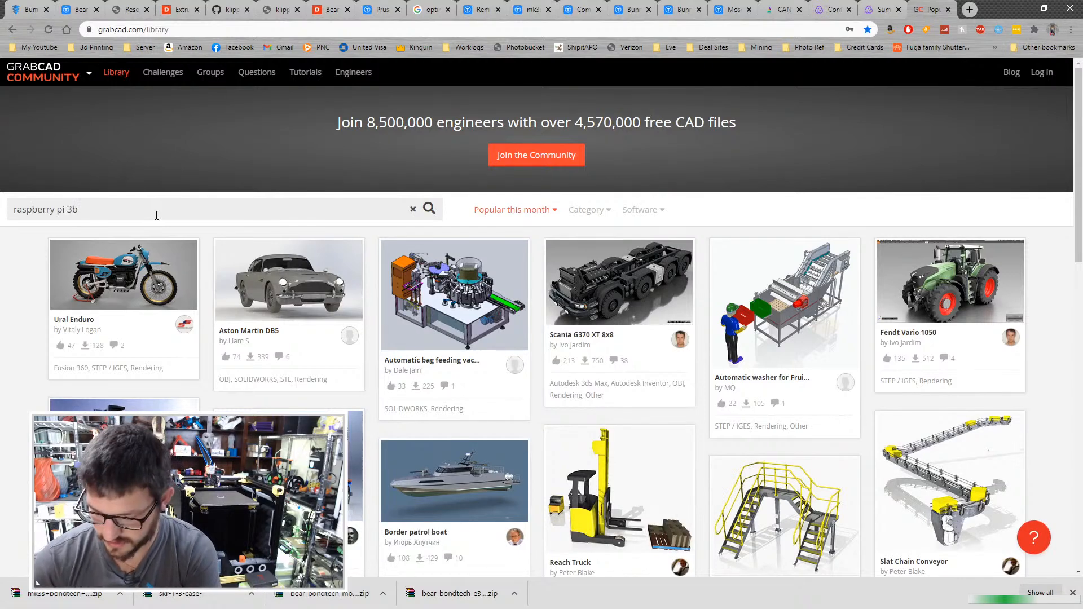
type("+")
key("Return")
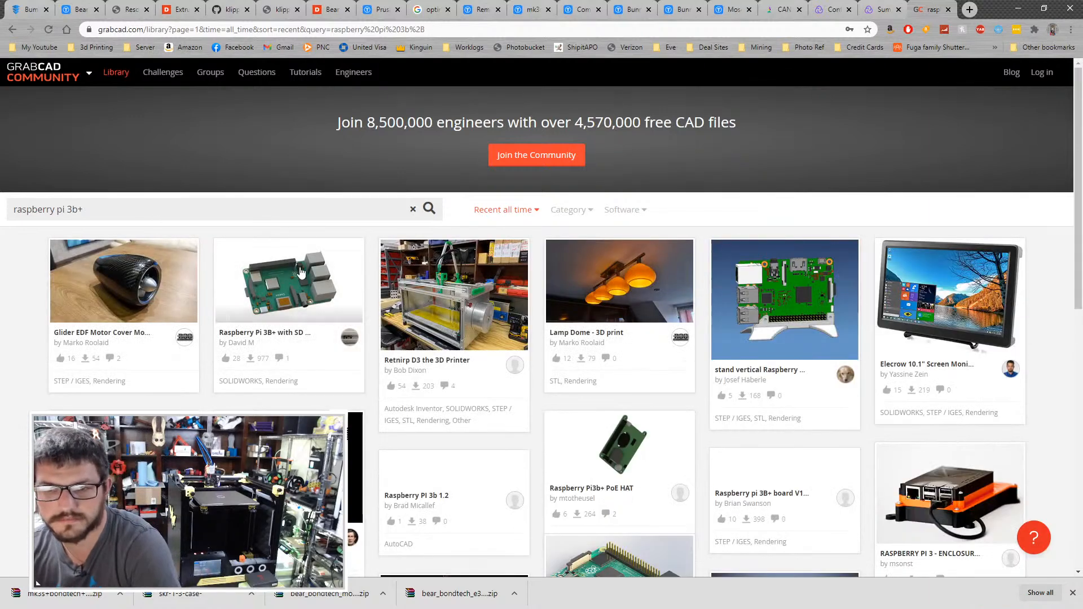
- Open the Raspberry Pi 3B+ with SD card model, sign in to GrabCAD with the prefilled email and password, and save the login in LastPass
left_click(300, 270)
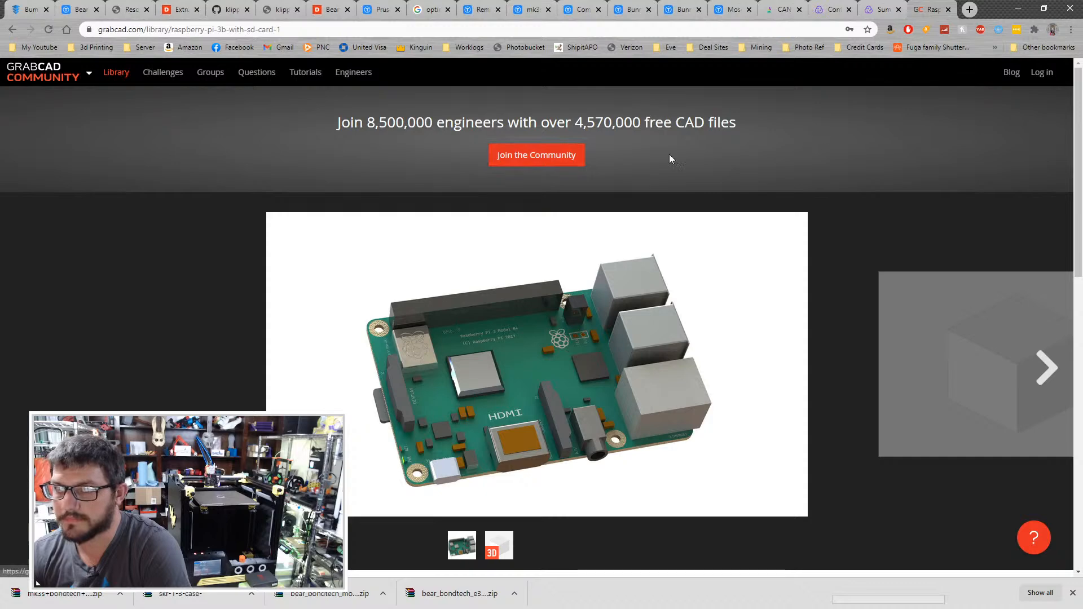
left_click(1047, 79)
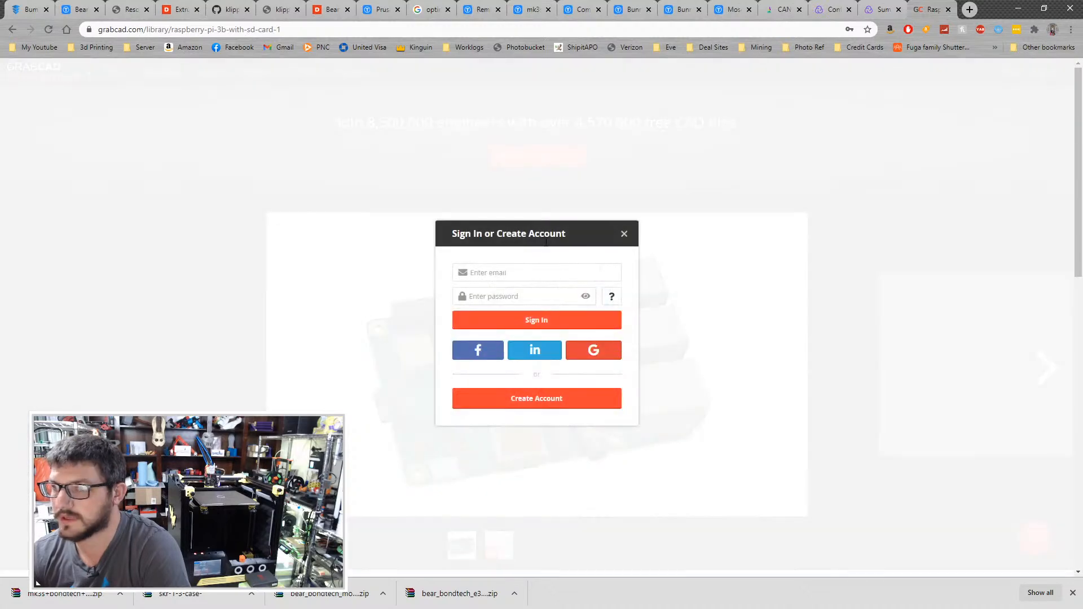
left_click(522, 321)
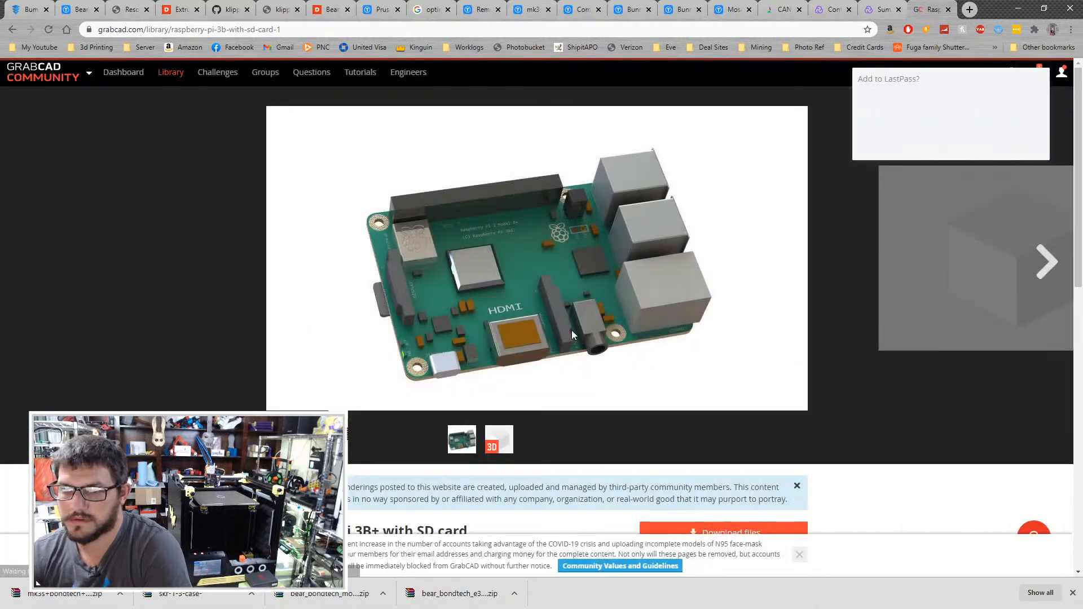
left_click(511, 313)
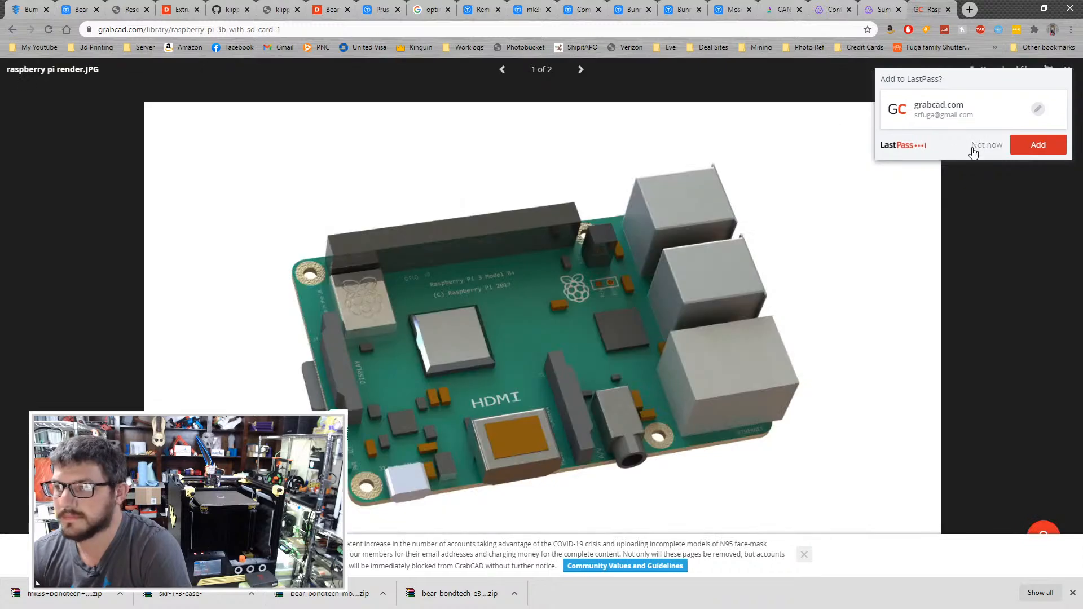
left_click(1037, 145)
- Download the part file Ras Pi 3B+.SLDPRT and return to the search results
left_click(582, 69)
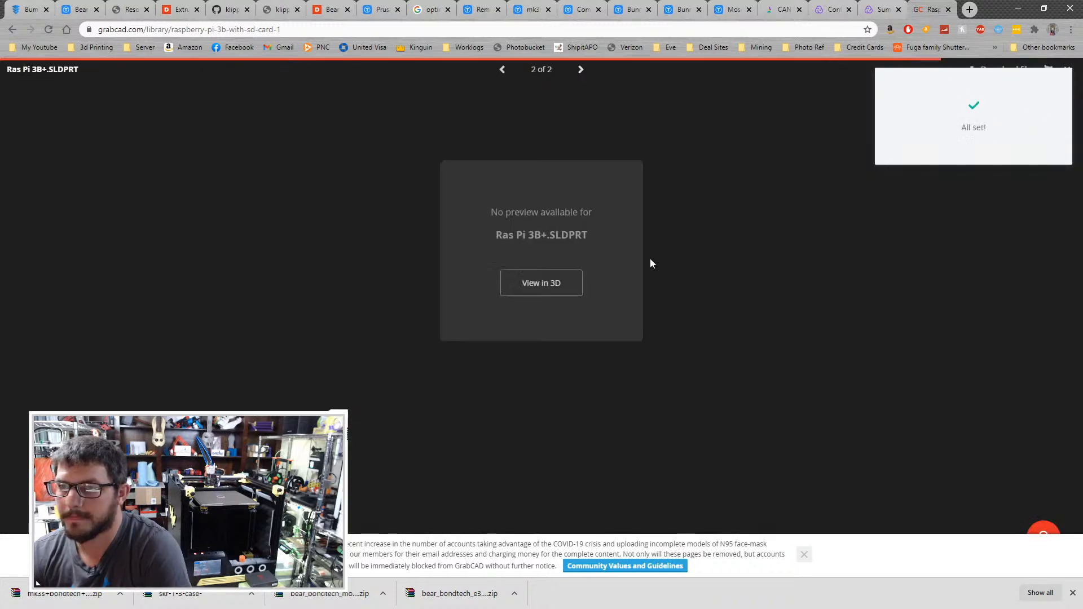
left_click(549, 285)
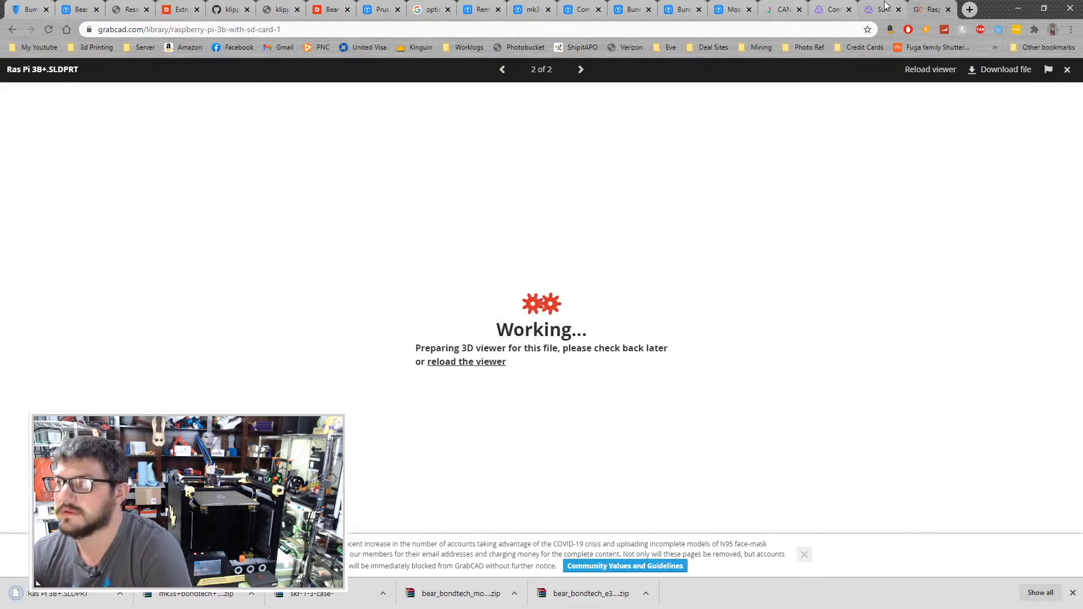
key("alt+Left")
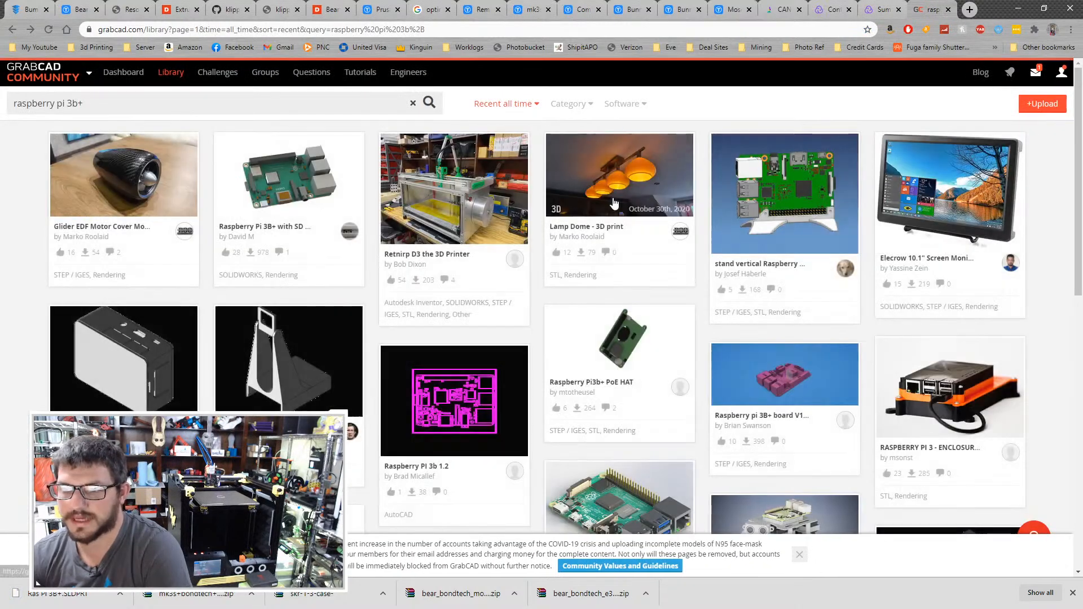
- Open the Raspberry Pi 4 Model B model from the search results and bring up its full-size file preview
scroll(1046, 296, "down", 3)
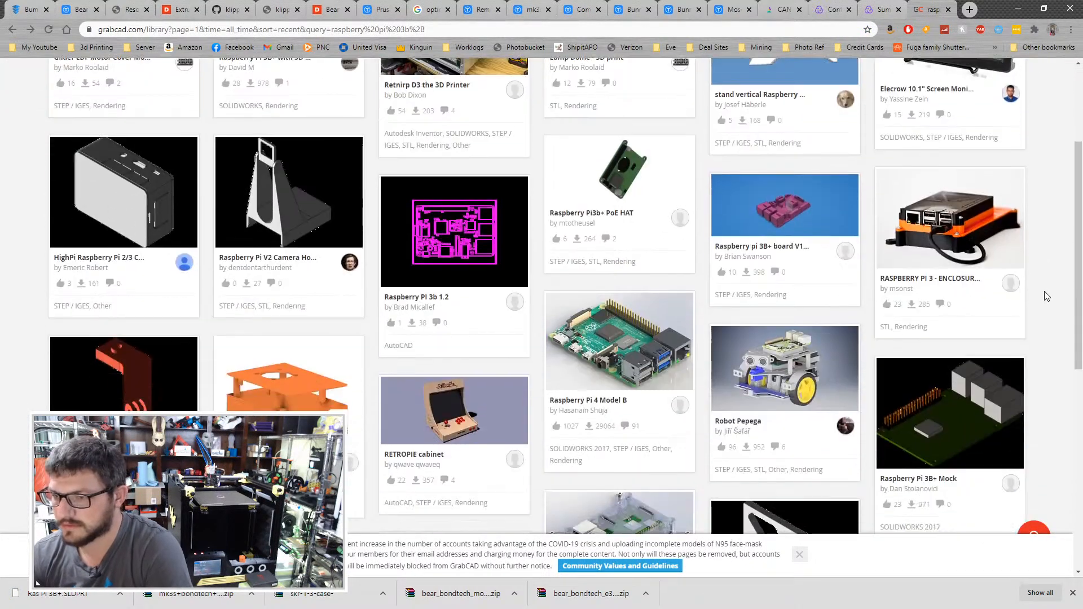
left_click(620, 341)
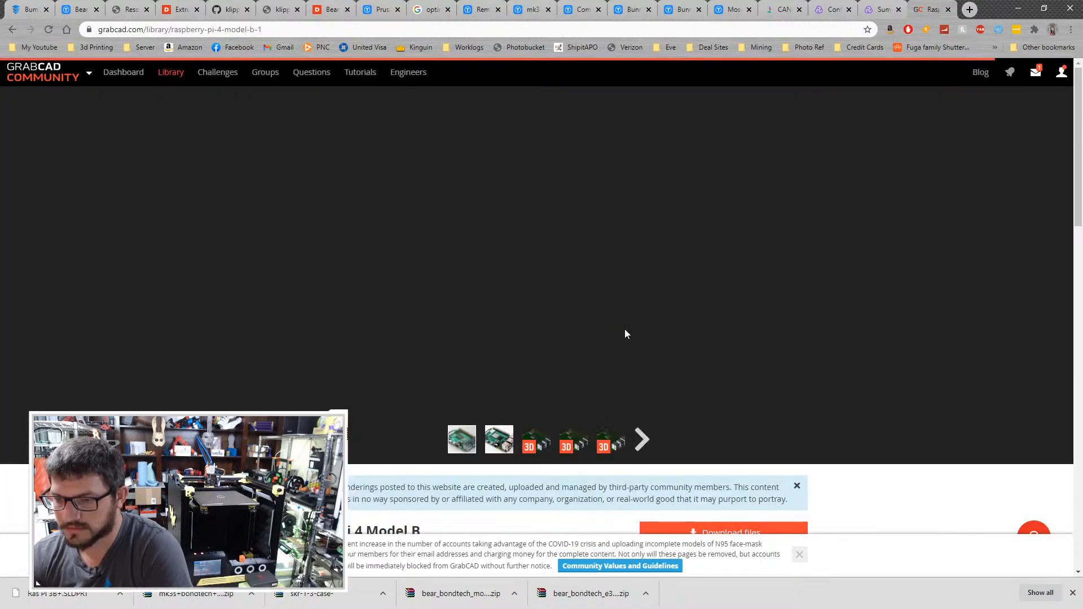
left_click(543, 447)
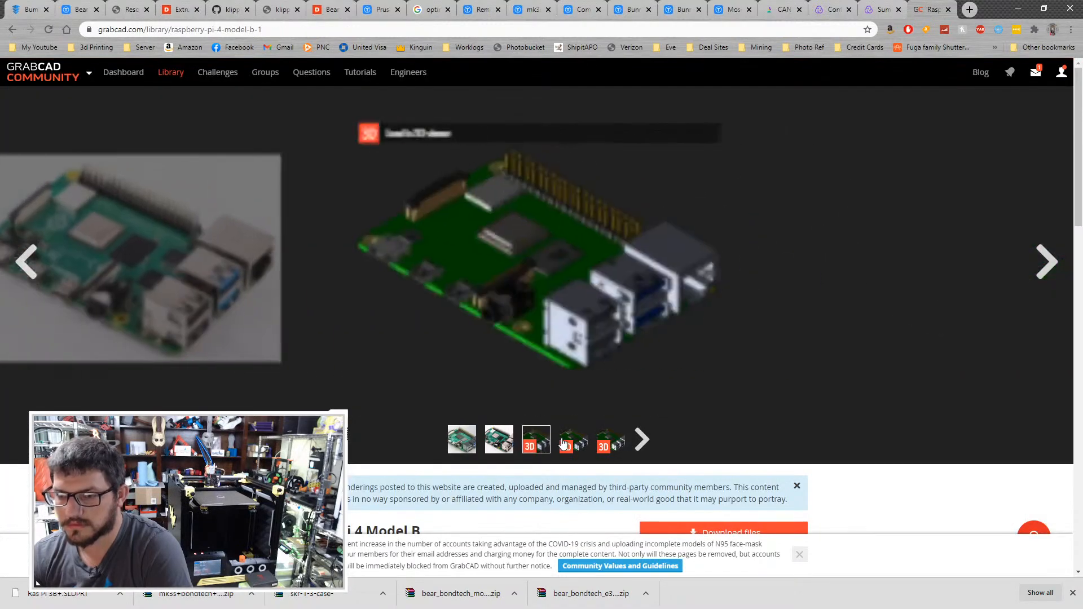
left_click(571, 443)
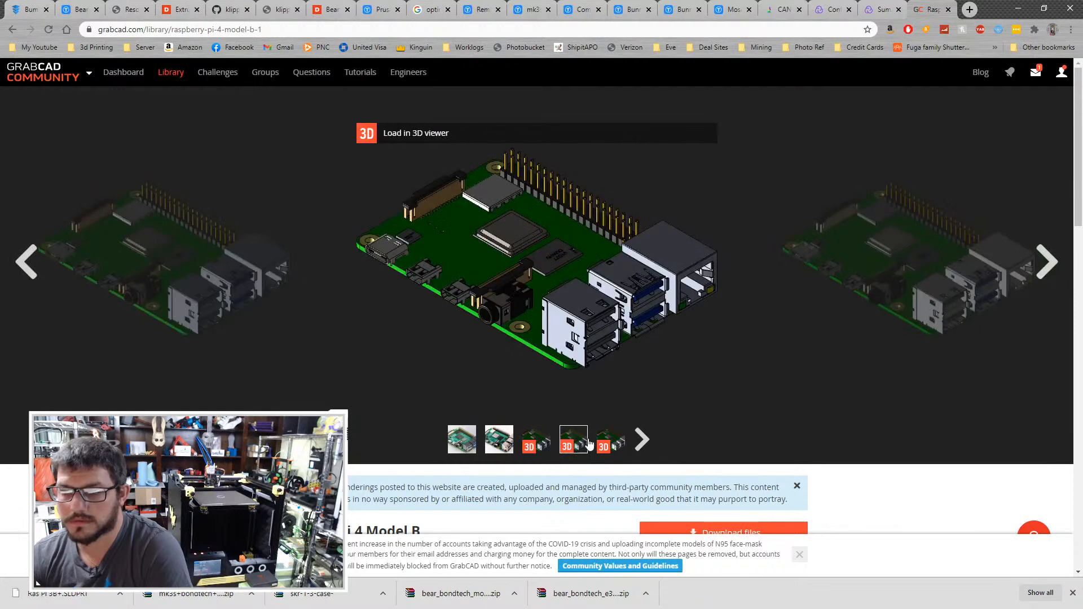
left_click(609, 444)
left_click(543, 282)
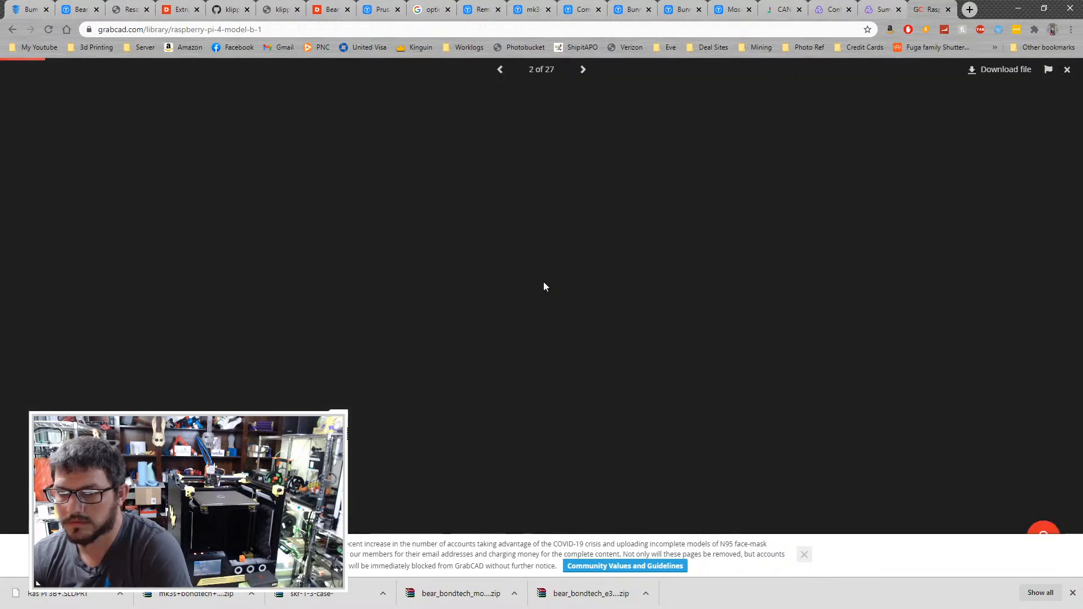
- Look through the Raspberry Pi 4 Model B file previews for a complete board model
left_click(584, 70)
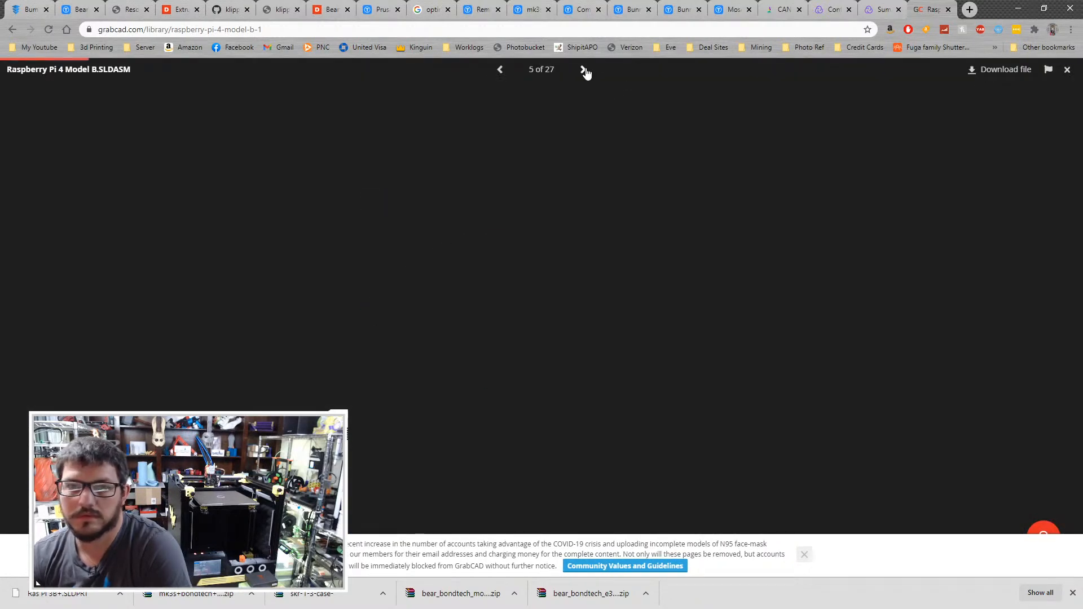
left_click(584, 70)
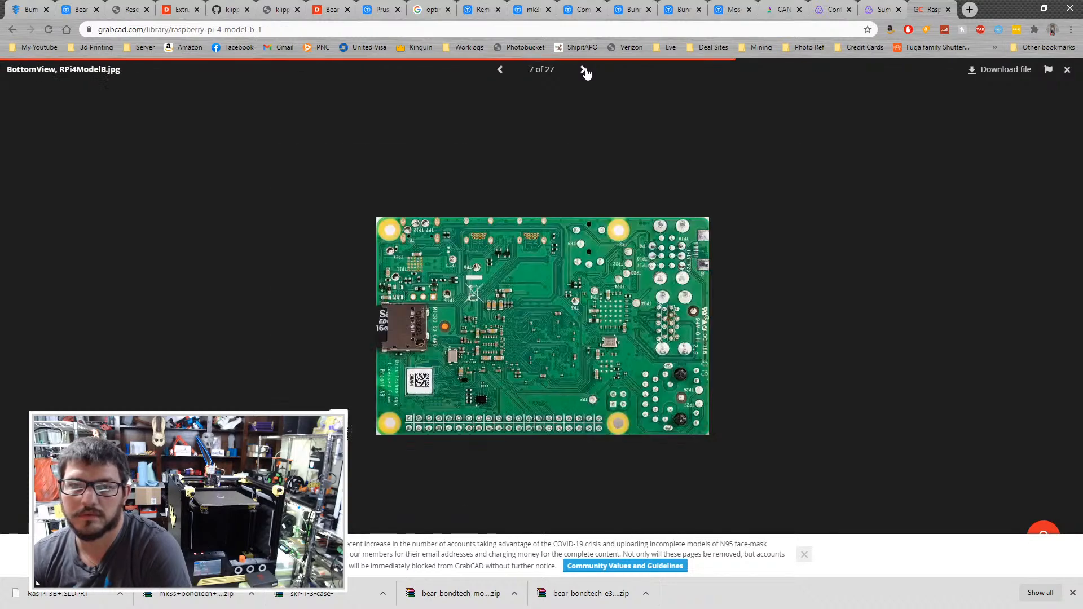
left_click(585, 70)
left_click(585, 70)
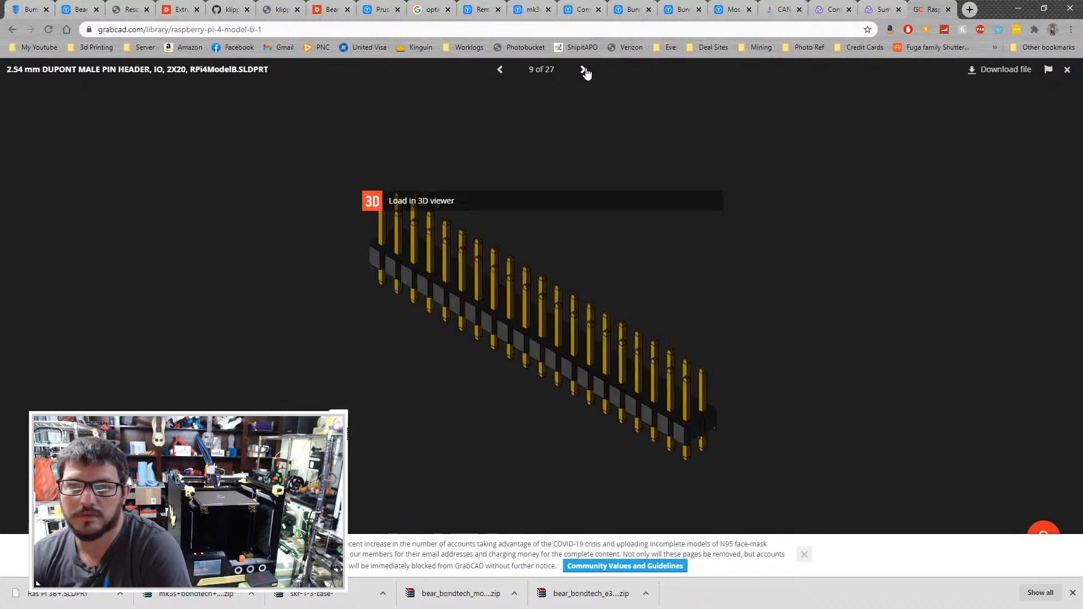
left_click(585, 70)
left_click(586, 70)
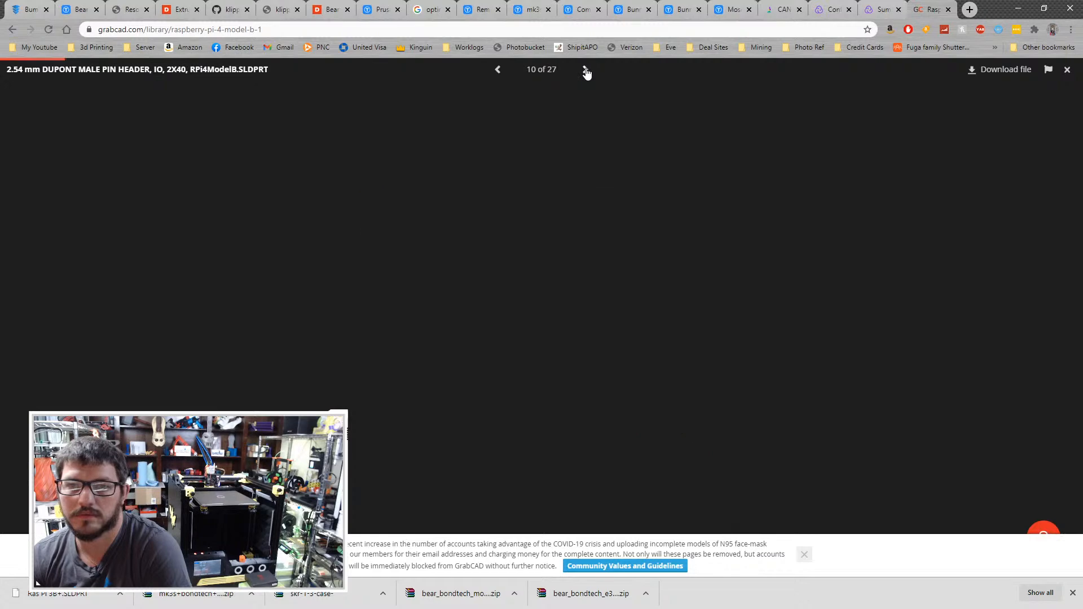
left_click(586, 71)
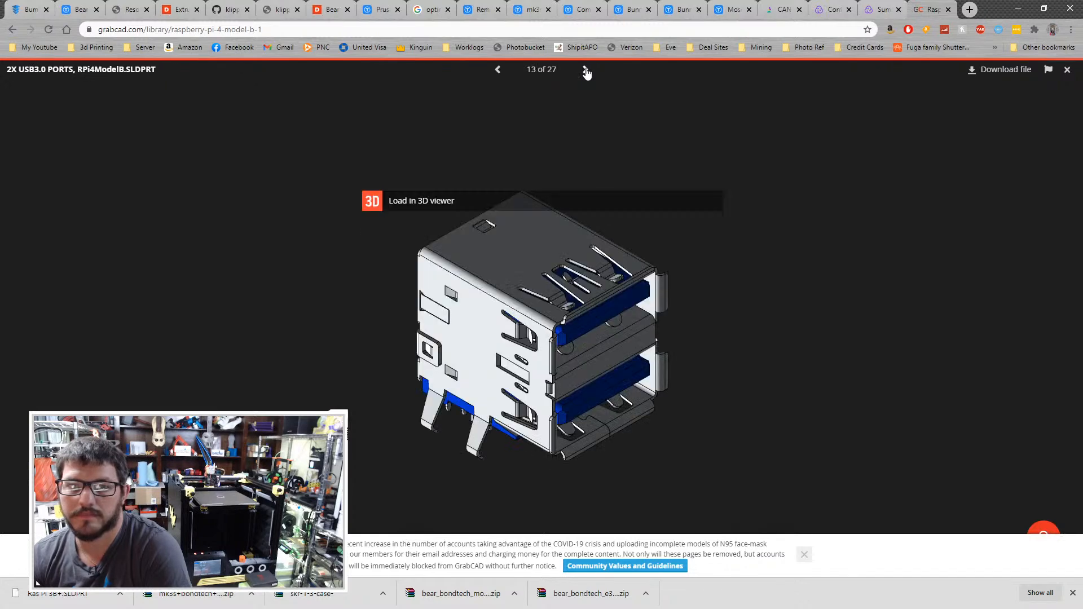
left_click(585, 70)
left_click(585, 70)
left_click(586, 71)
left_click(586, 71)
left_click(586, 70)
left_click(585, 71)
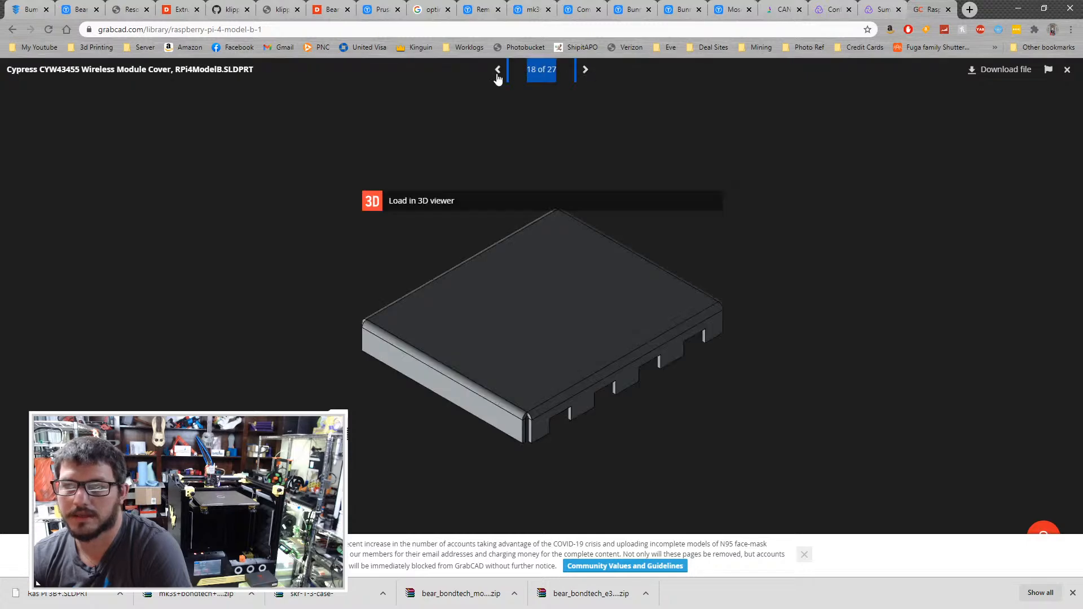
- Go back to the Raspberry Pi 4 Model B.STEP file, download it, and return to the search results
double_click(498, 70)
double_click(498, 69)
left_click(498, 70)
double_click(498, 70)
double_click(499, 70)
left_click(499, 69)
double_click(499, 71)
double_click(499, 70)
left_click(499, 71)
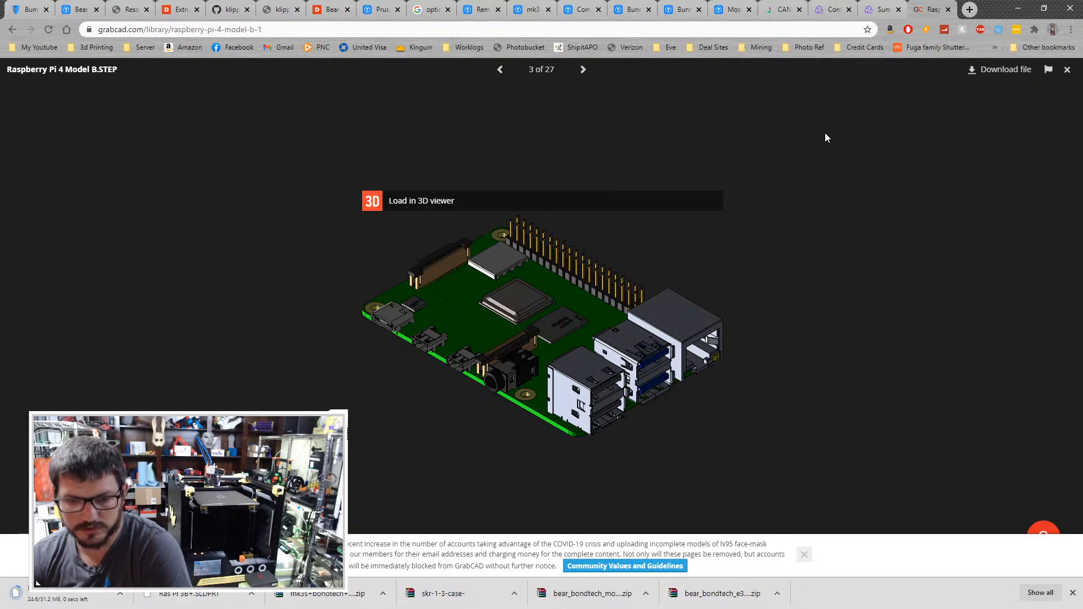
key("alt+Left")
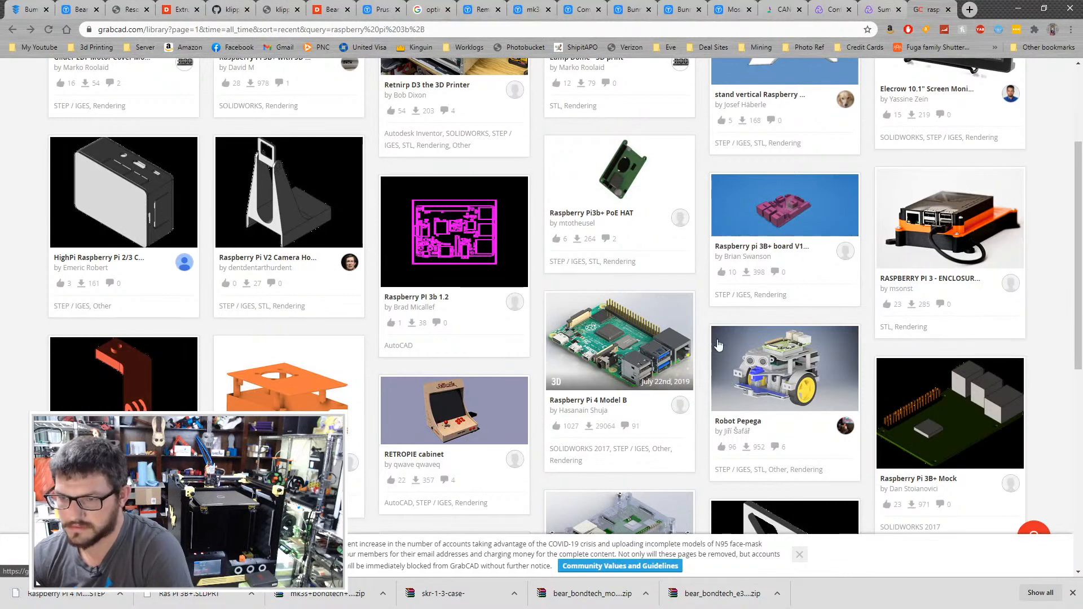
- Look through the "raspberry pi 3b+" results for a suitable board model, showing 100 results per page
scroll(728, 344, "down", 3)
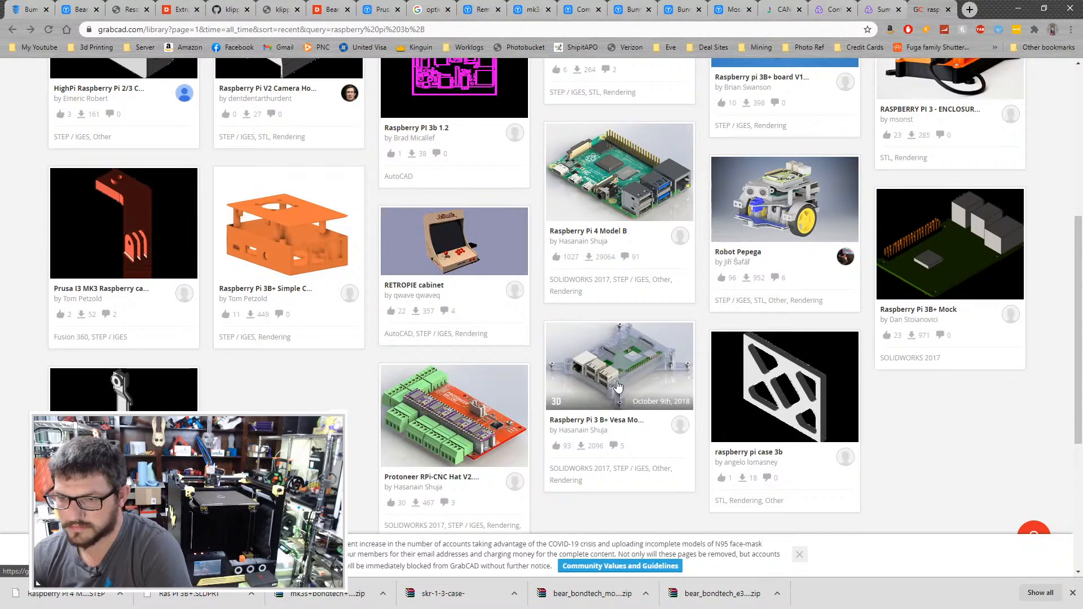
scroll(1029, 225, "up", 3)
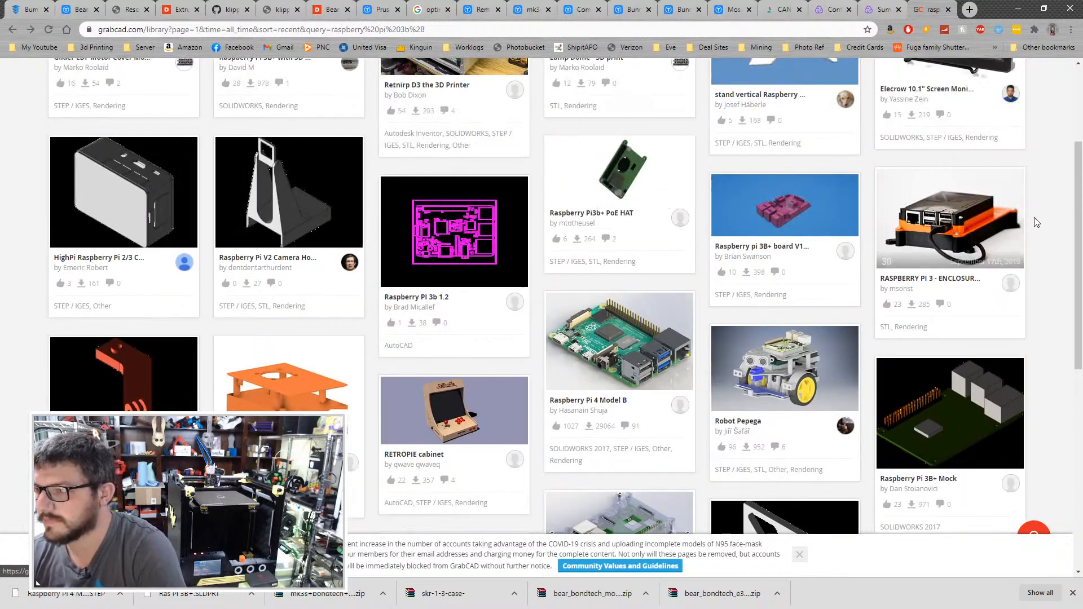
scroll(1038, 221, "up", 2)
scroll(1036, 220, "up", 1)
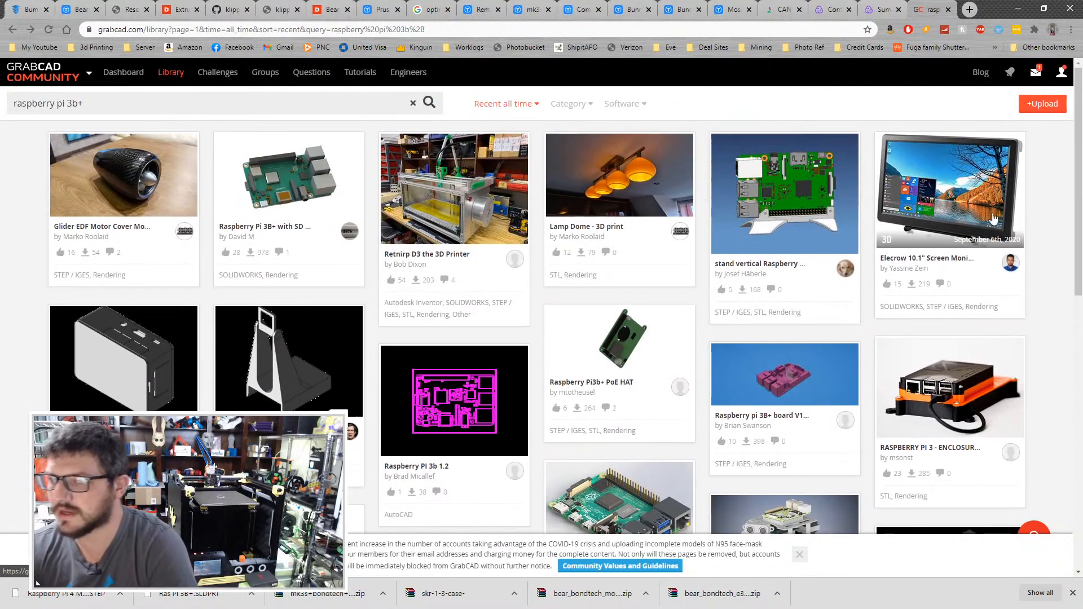
scroll(559, 265, "down", 11)
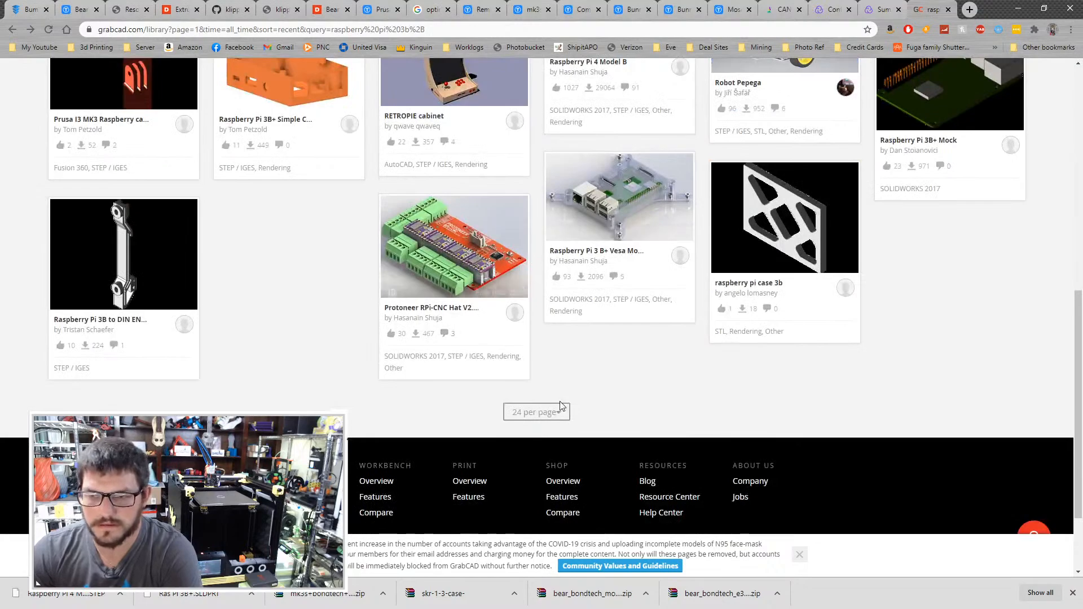
left_click(560, 410)
left_click(546, 461)
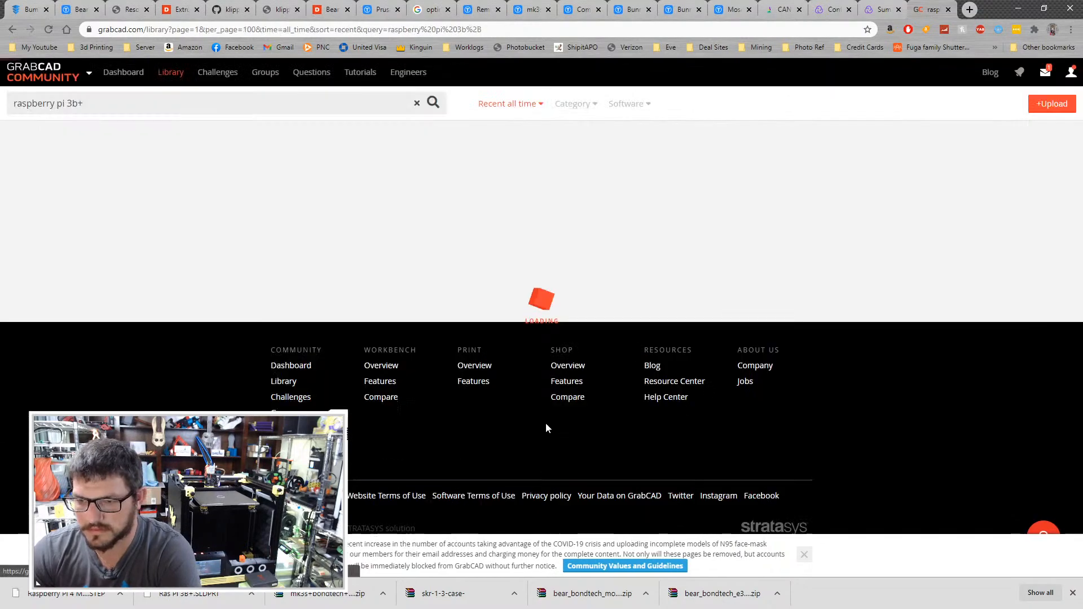
scroll(253, 307, "down", 11)
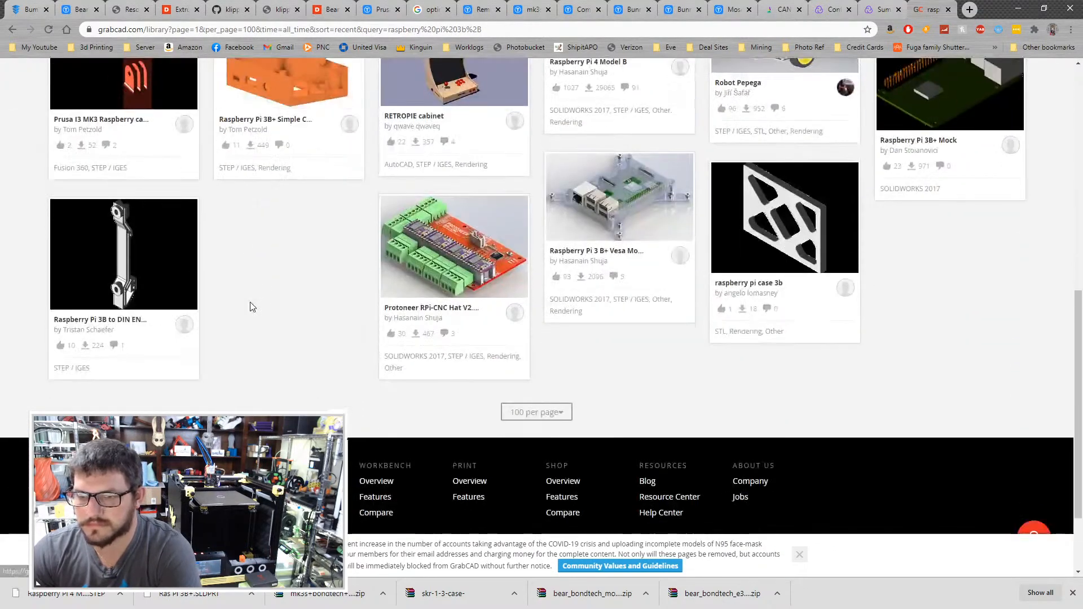
scroll(346, 382, "up", 11)
- Search the library for "raspberry pi 3b" and look through the models found
left_click(131, 103)
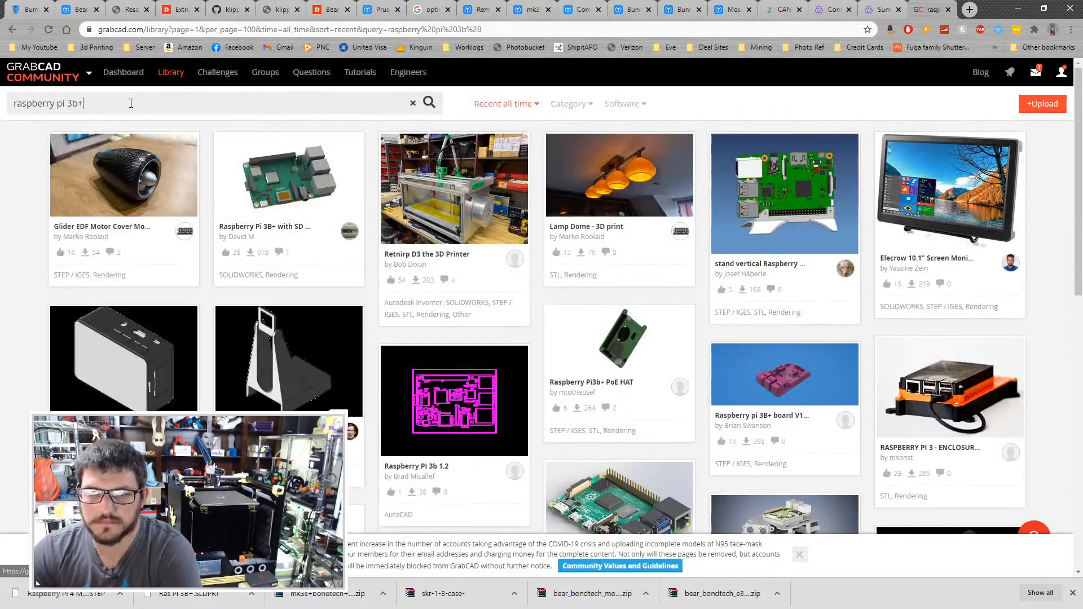
key("Return")
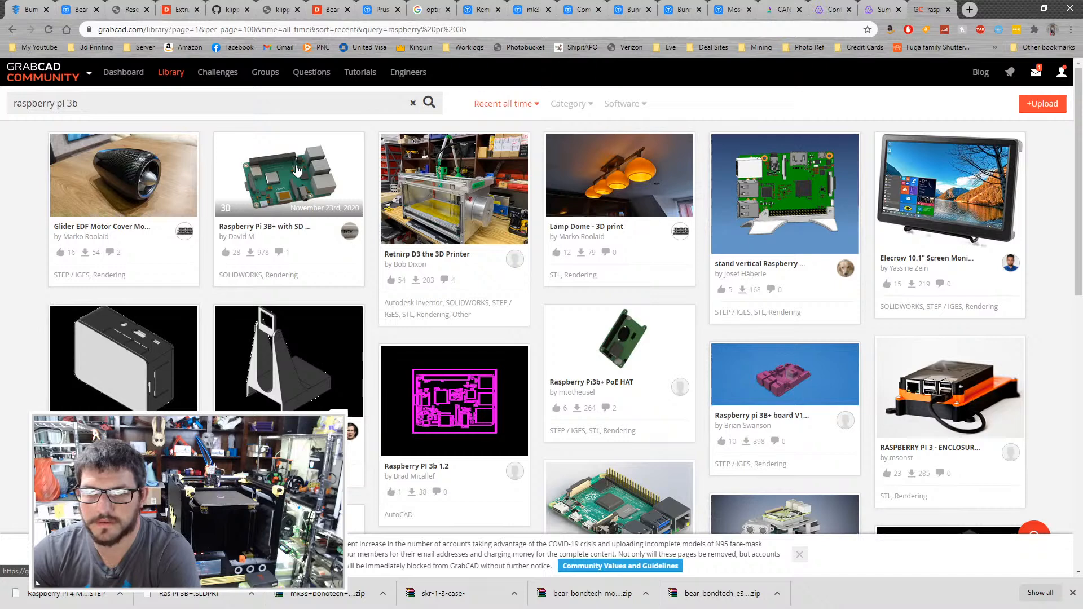
left_click(328, 111)
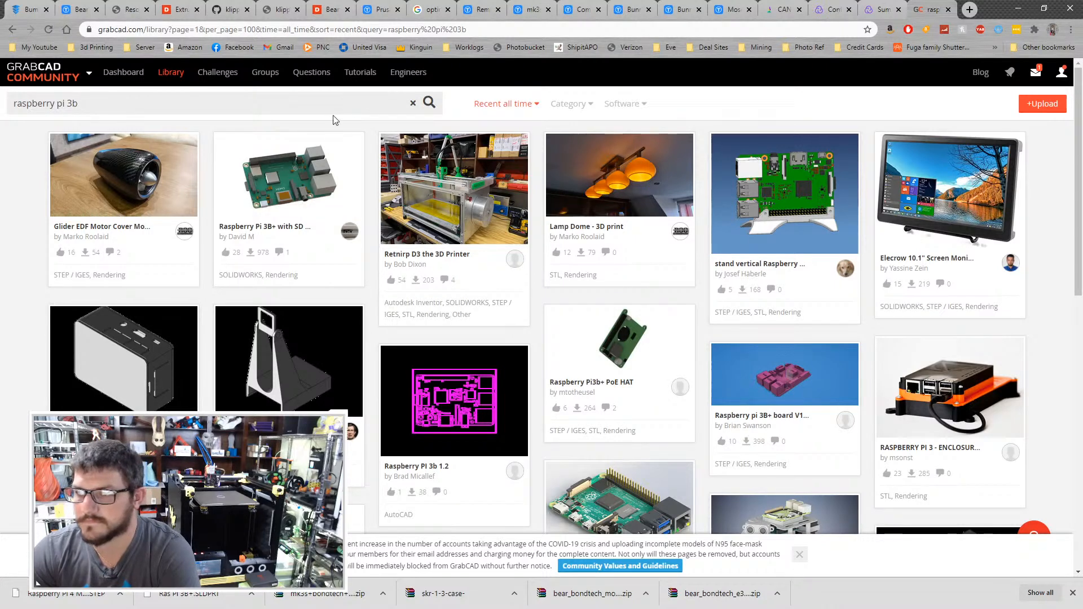
scroll(530, 190, "down", 2)
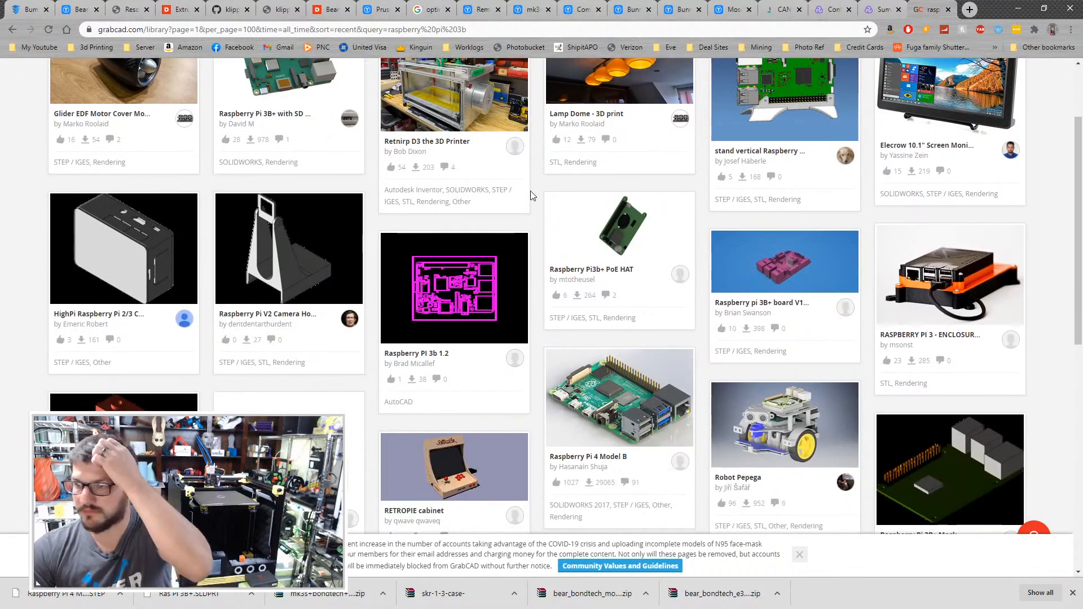
- Switch to Fusion 360 and rotate the SKR 1.3 case component -90 degrees about the Y axis
scroll(530, 191, "down", 6)
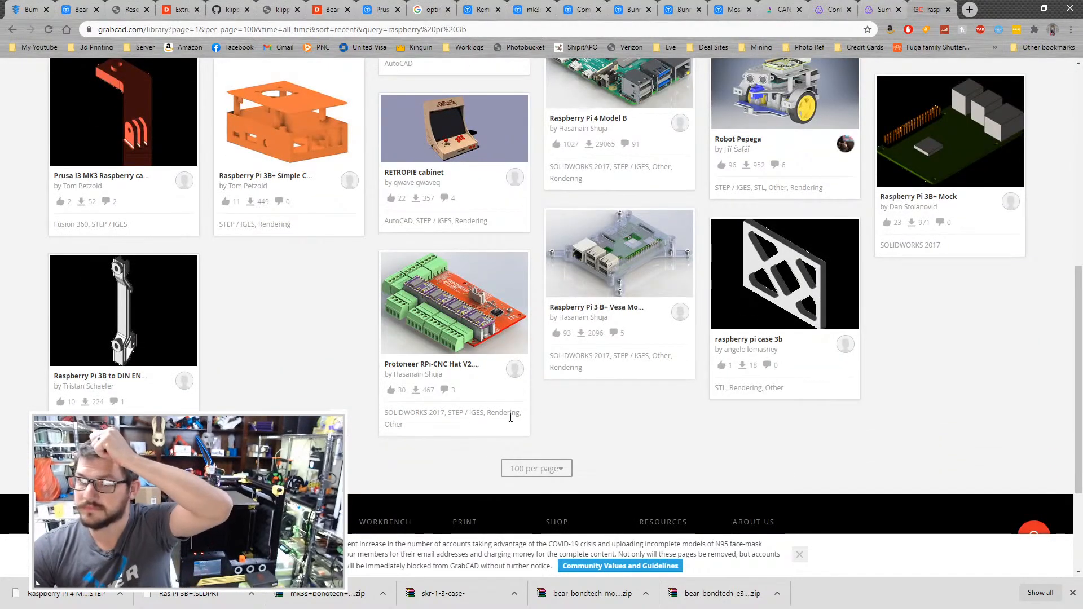
key("alt+Tab")
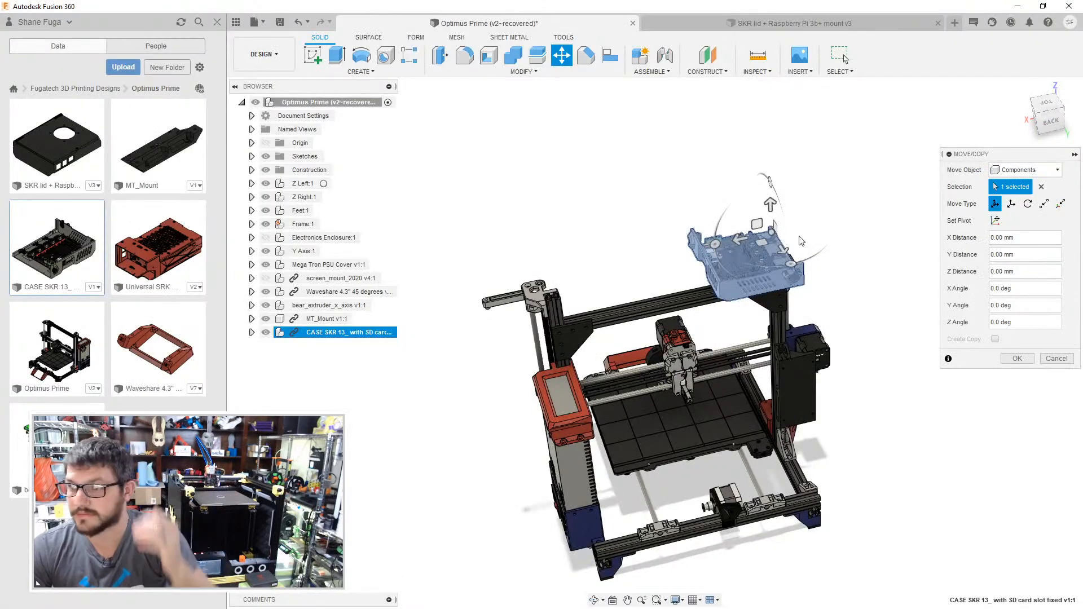
middle_click_drag(814, 224, 832, 189, "shift")
left_click_drag(807, 175, 734, 193)
middle_click_drag(725, 172, 767, 227, "shift")
left_click_drag(742, 219, 745, 218)
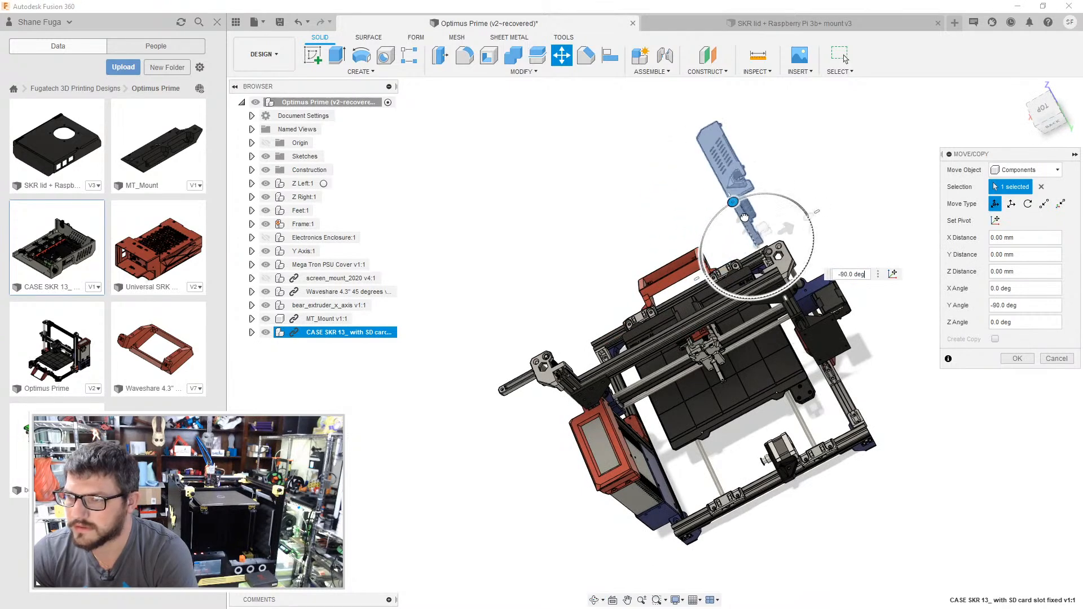
left_click(1016, 358)
- Start a component Align using the outer corner of the SKR case's mounting face as the source point
scroll(818, 213, "up", 3)
middle_click_drag(818, 212, 814, 184, "shift")
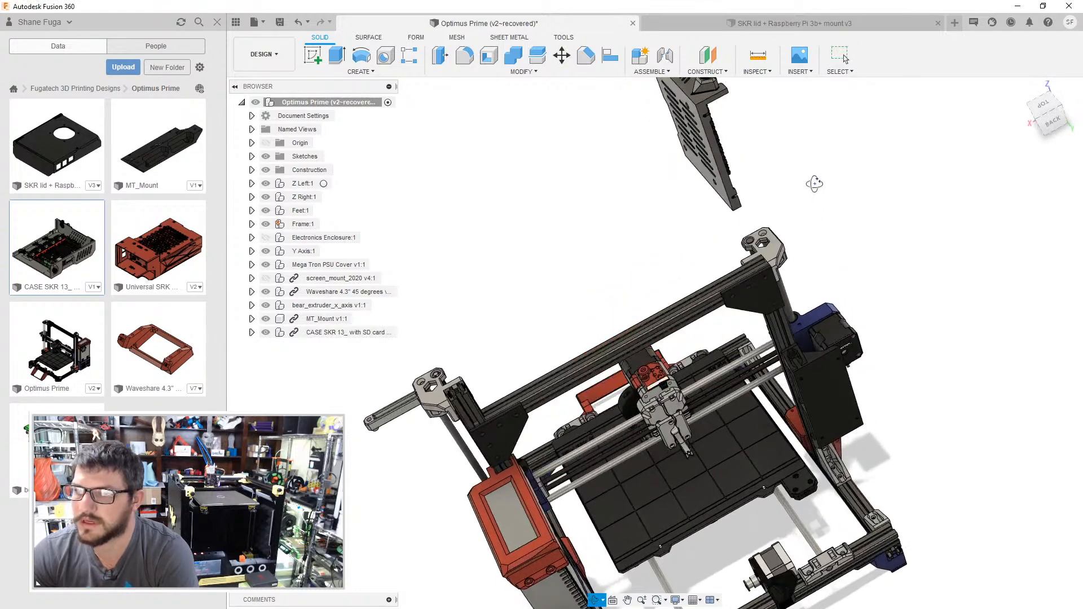
left_click(610, 57)
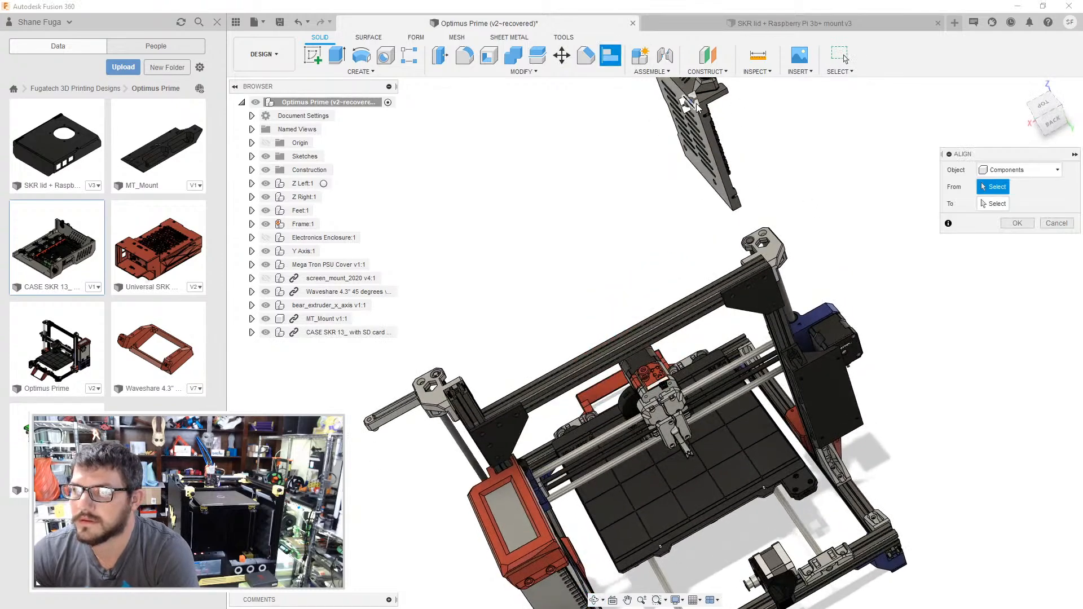
scroll(697, 104, "up", 5)
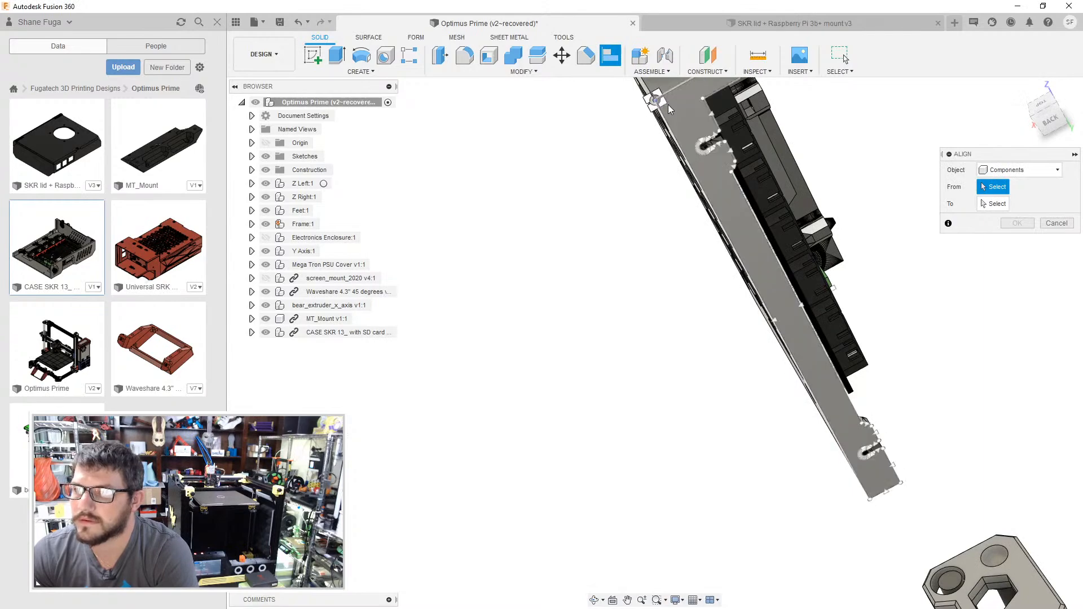
left_click(657, 102)
- Try to align the case to the upper outer corner of the MT_Mount plate, flipping it and adjusting its angle
middle_click_drag(598, 524, 722, 124)
middle_click_drag(612, 559, 717, 141)
middle_click_drag(560, 378, 626, 288, "shift")
middle_click_drag(626, 287, 761, 166)
middle_click_drag(553, 404, 793, 141)
middle_click_drag(573, 369, 779, 324, "shift")
middle_click_drag(779, 282, 625, 343)
middle_click_drag(818, 243, 423, 497)
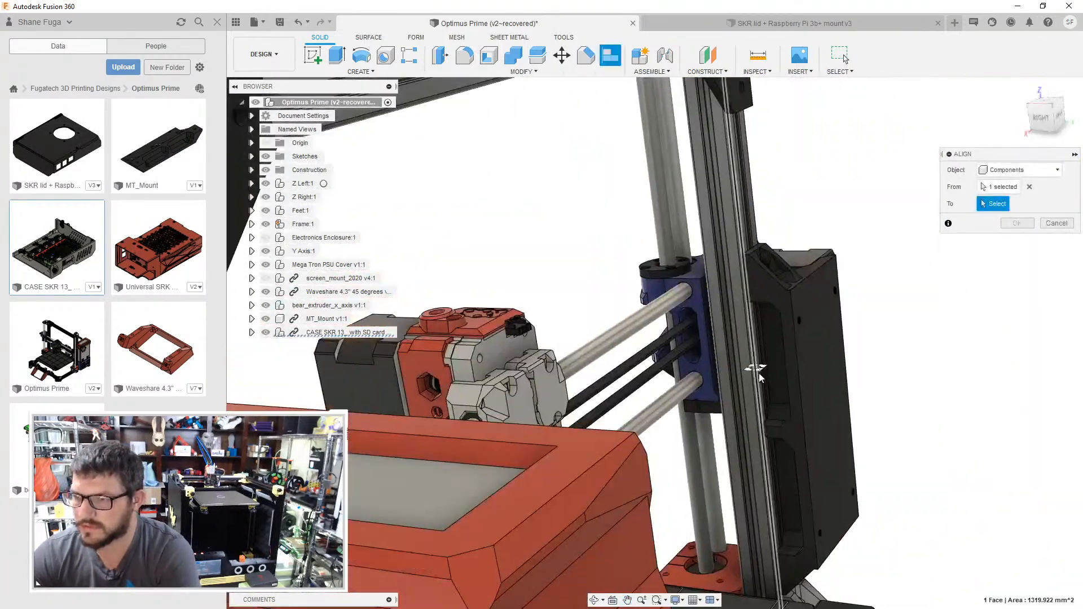
middle_click_drag(757, 370, 491, 415)
scroll(577, 347, "up", 2)
mouse_move(567, 328)
middle_mouse_down("shift")
mouse_move(584, 309)
mouse_move(572, 329)
middle_mouse_up("shift")
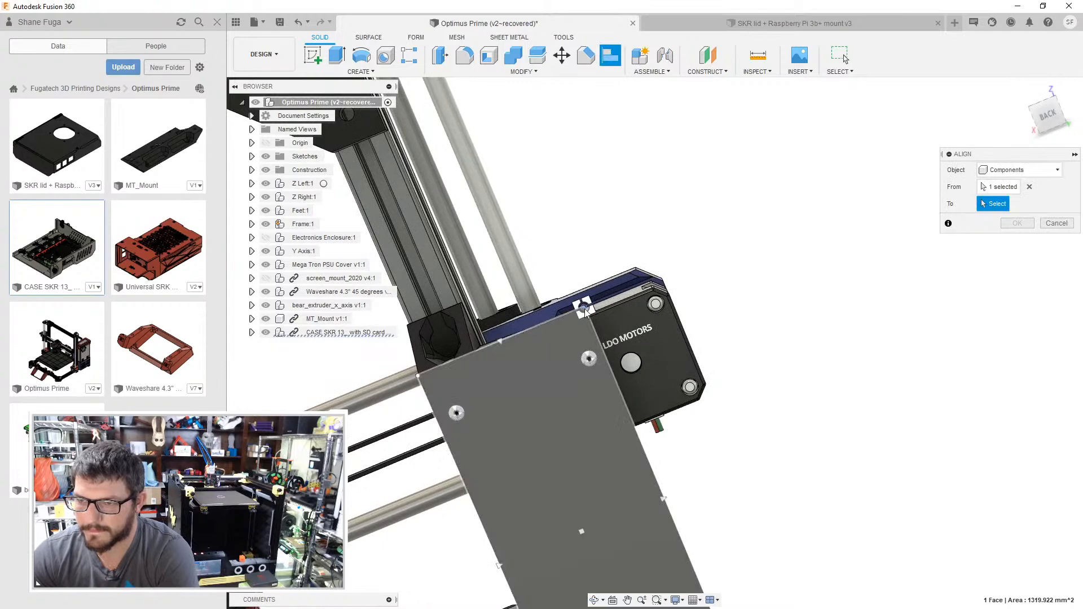
left_click(587, 313)
middle_click_drag(739, 337, 775, 120, "shift")
left_click(984, 238)
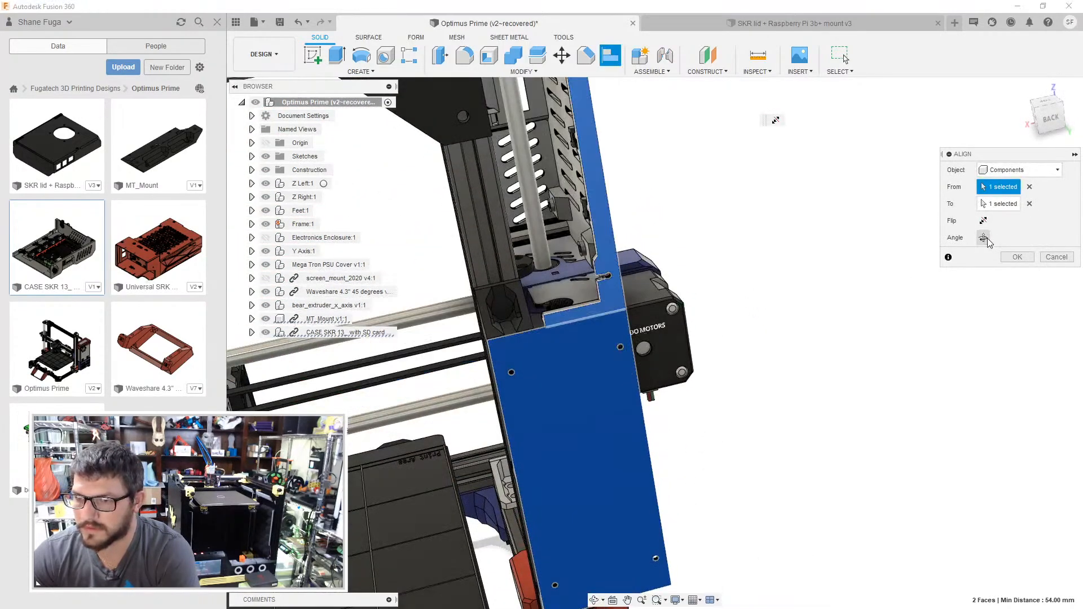
left_click(985, 221)
left_click(984, 238)
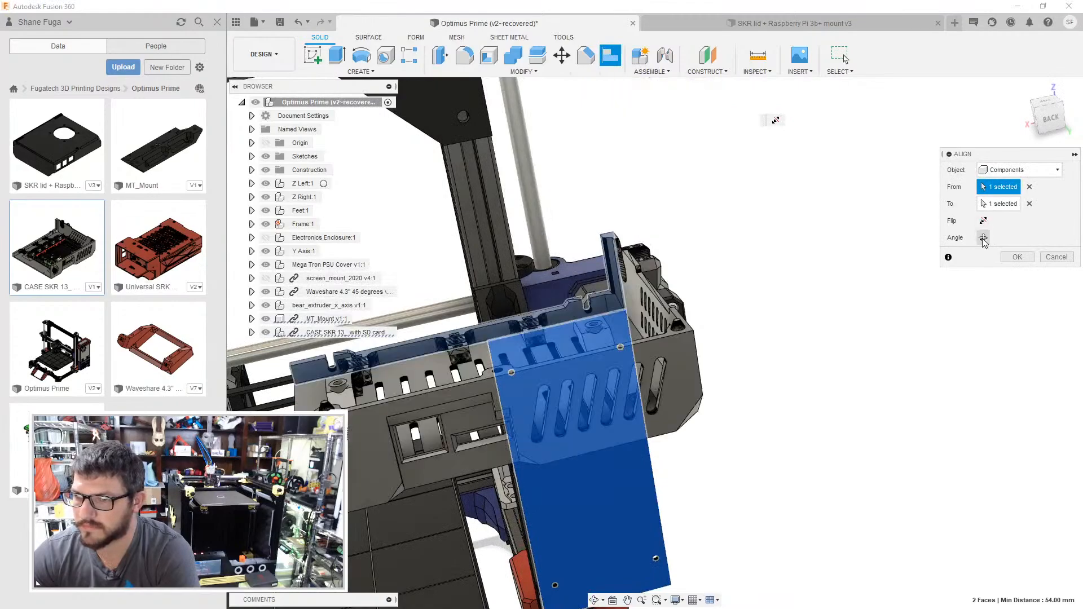
left_click(984, 237)
middle_click_drag(815, 290, 889, 293, "shift")
left_click(1018, 258)
scroll(798, 283, "down", 10)
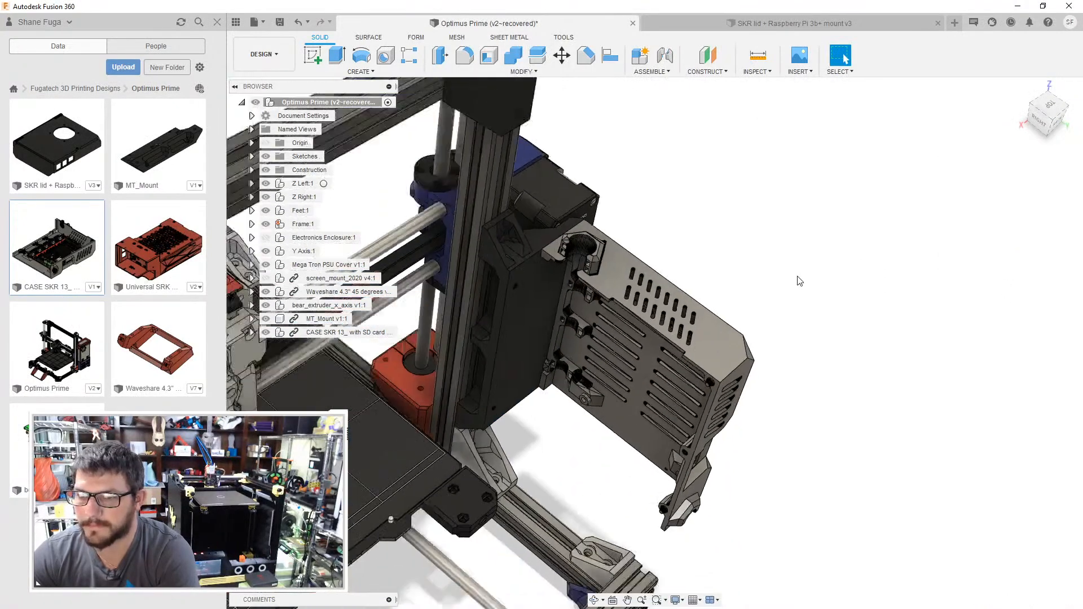
middle_click_drag(800, 282, 773, 303)
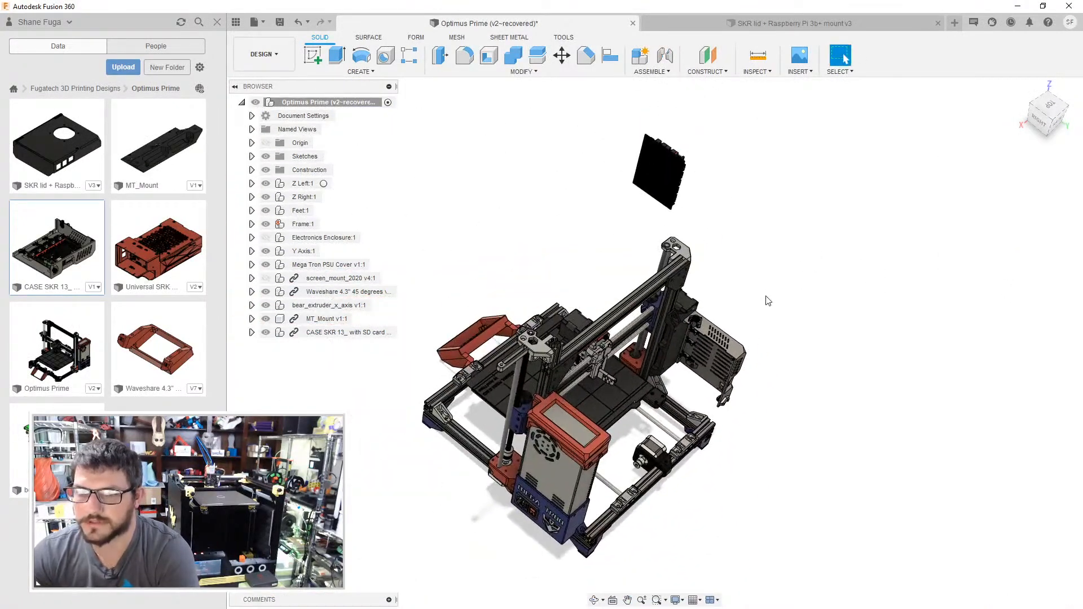
- Create a rigid group from the SKR case component, including its BIGTREETECH SKR board and Cover child components
right_click(370, 334)
left_click(404, 77)
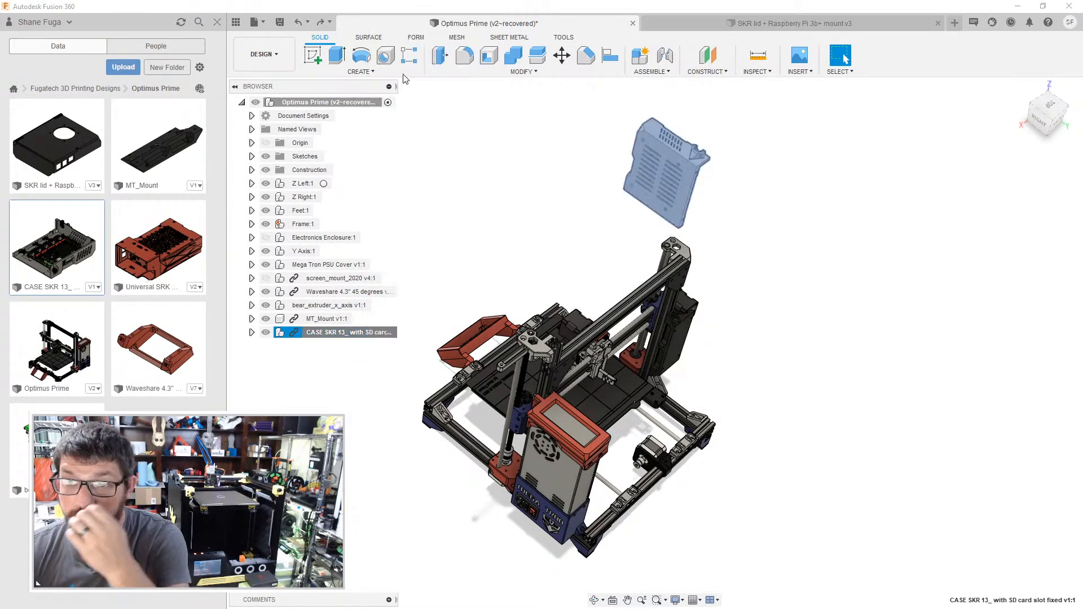
left_click(554, 316)
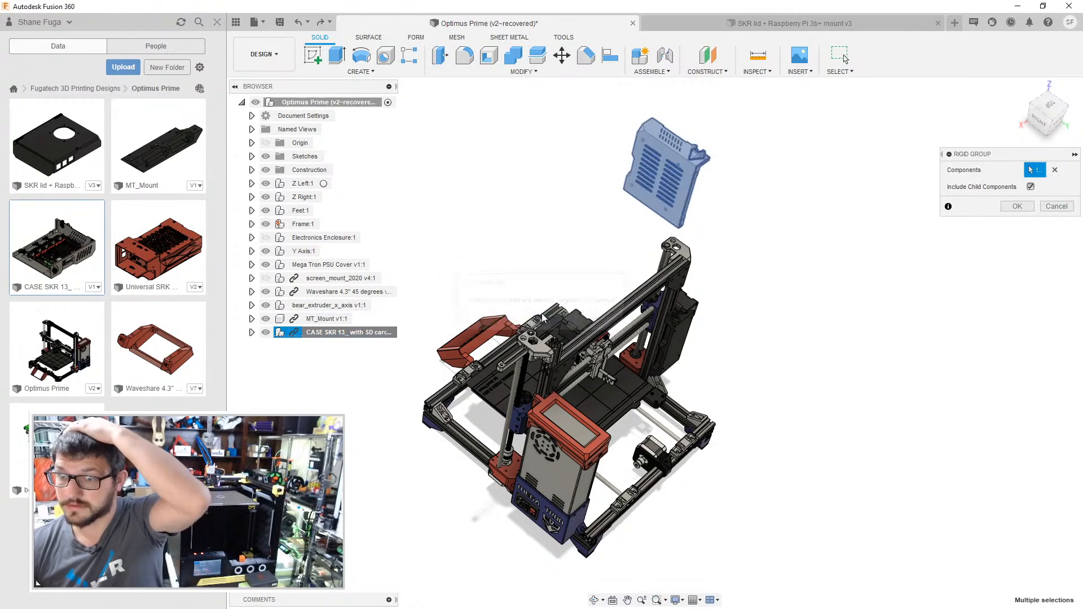
left_click(252, 333)
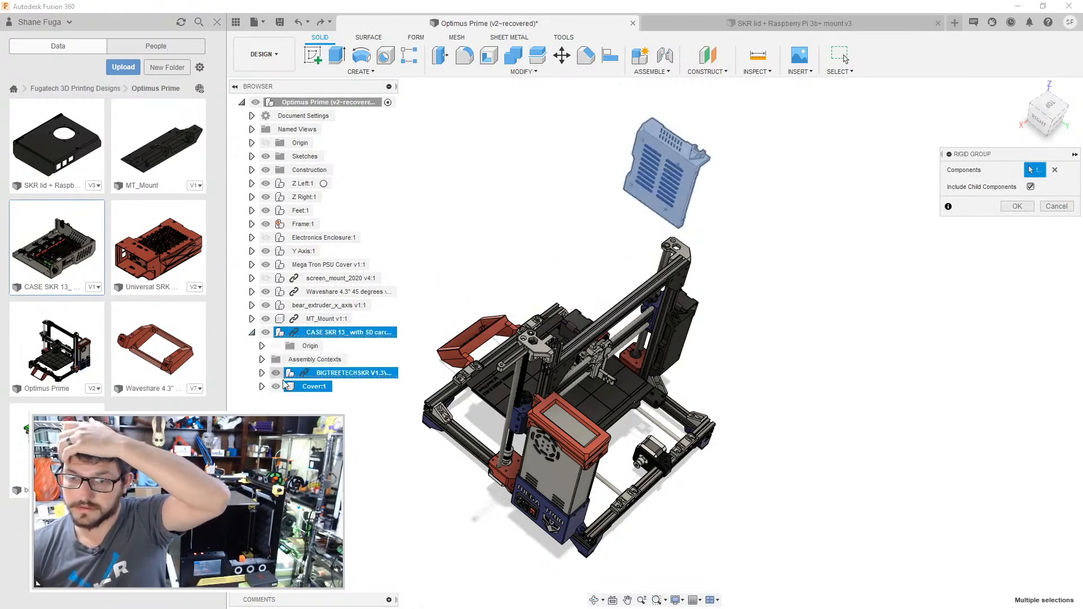
left_click(1017, 207)
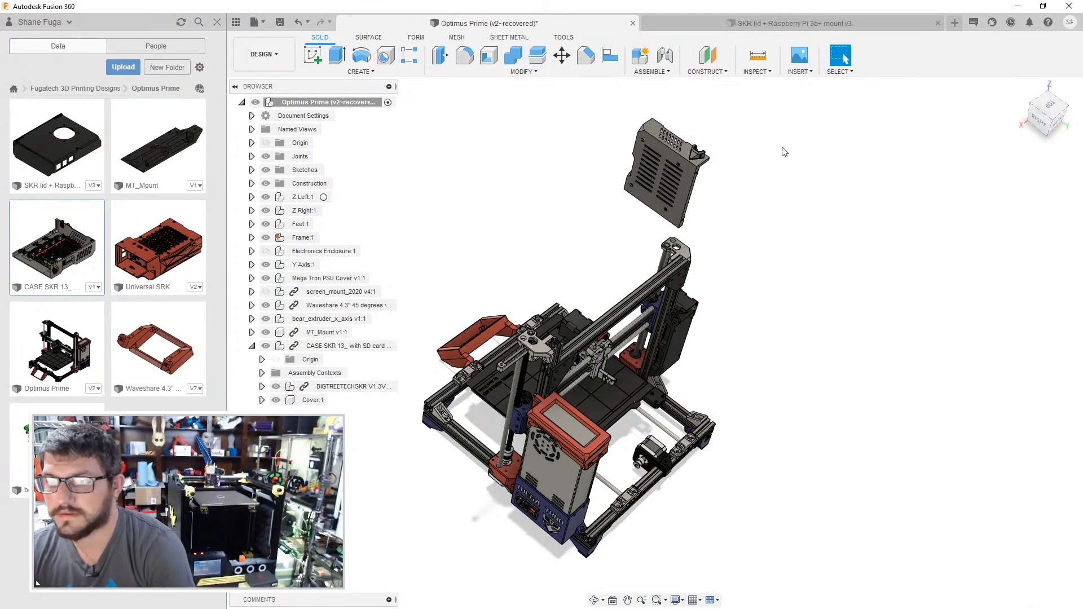
- Begin aligning the rigidly grouped SKR case, picking the upper corner of its narrow side face as the source point
middle_click_drag(772, 174, 732, 165, "shift")
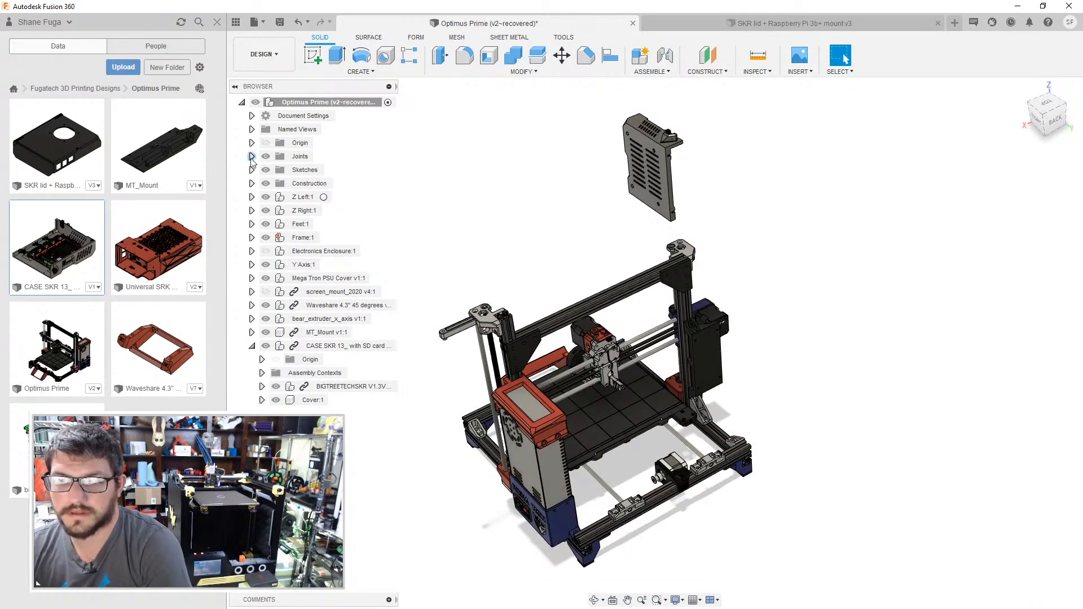
scroll(789, 194, "up", 4)
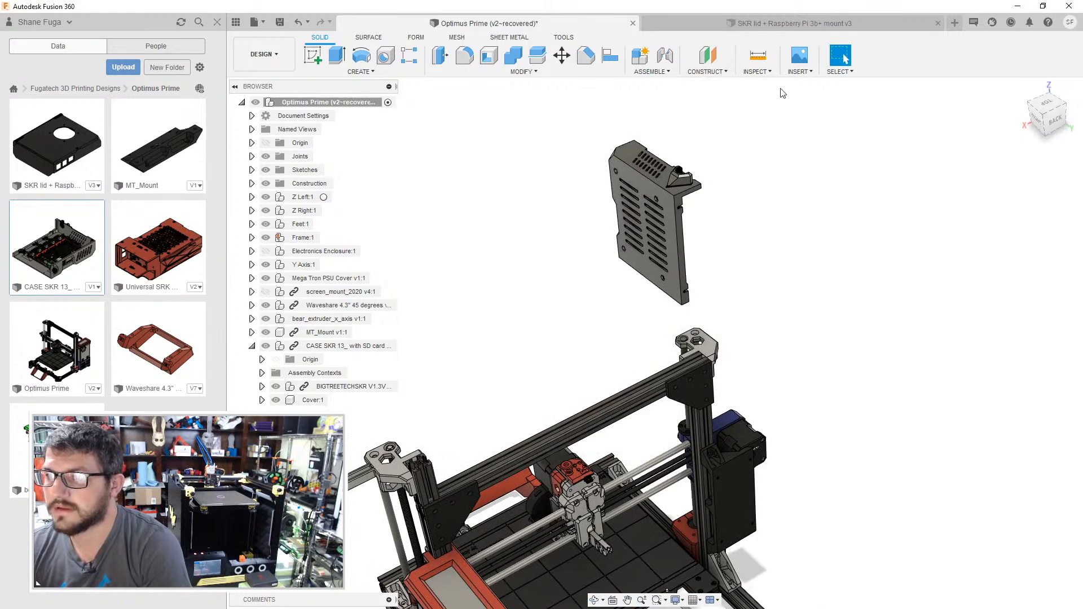
left_click(605, 59)
scroll(677, 172, "up", 4)
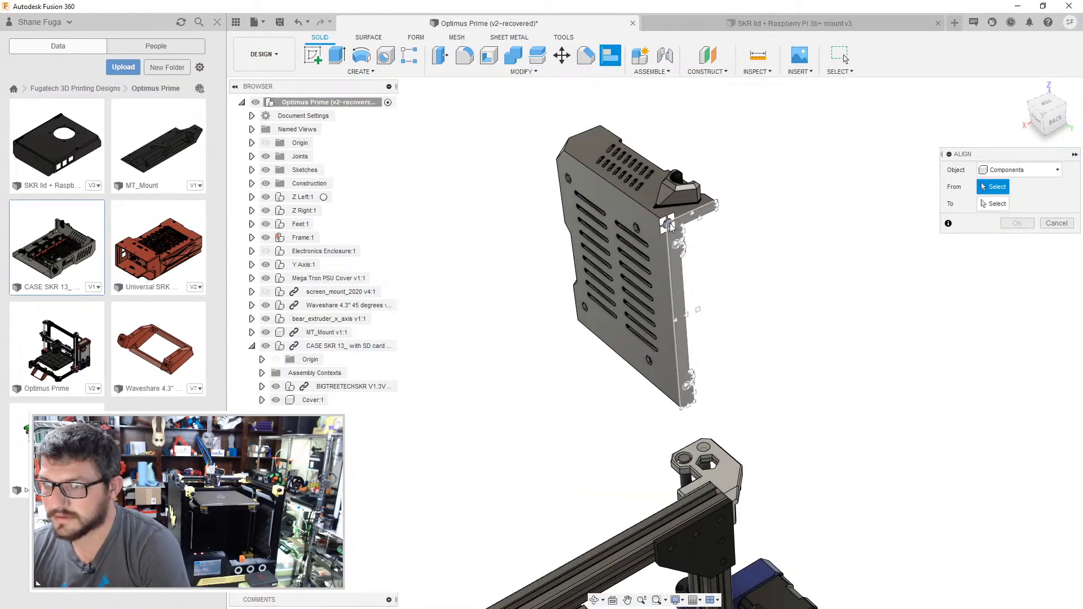
left_click(674, 233)
- Align the grouped case to the MT_Mount plate's upper outer corner, flipping it and turning its angle so it extends behind the frame
middle_click_drag(843, 607, 705, 405)
scroll(705, 405, "up", 3)
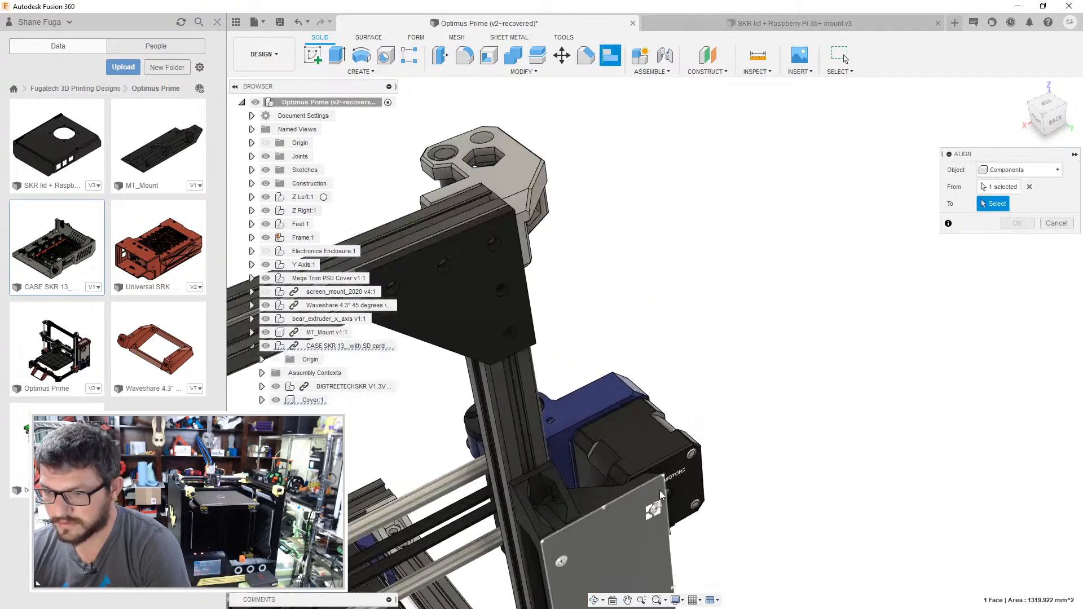
left_click(741, 418)
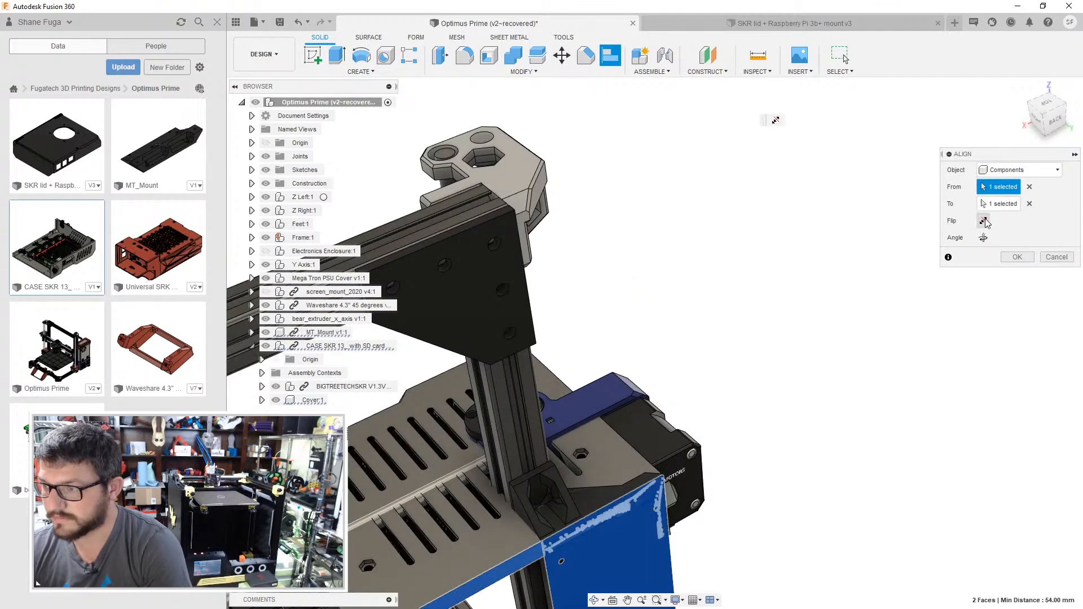
left_click(984, 222)
left_click(983, 238)
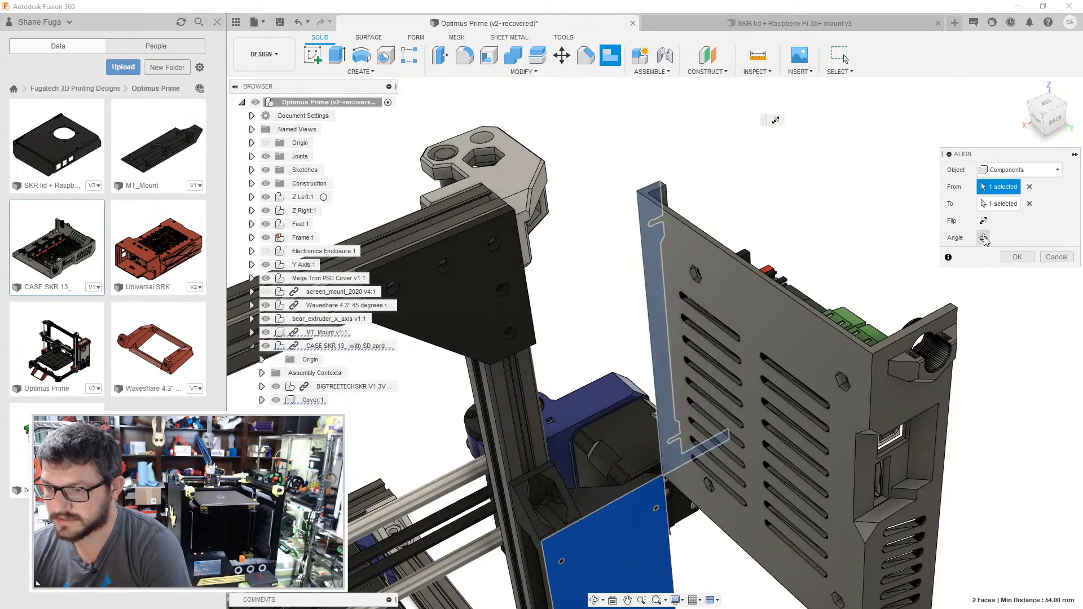
left_click(984, 238)
left_click(984, 238)
left_click(1020, 259)
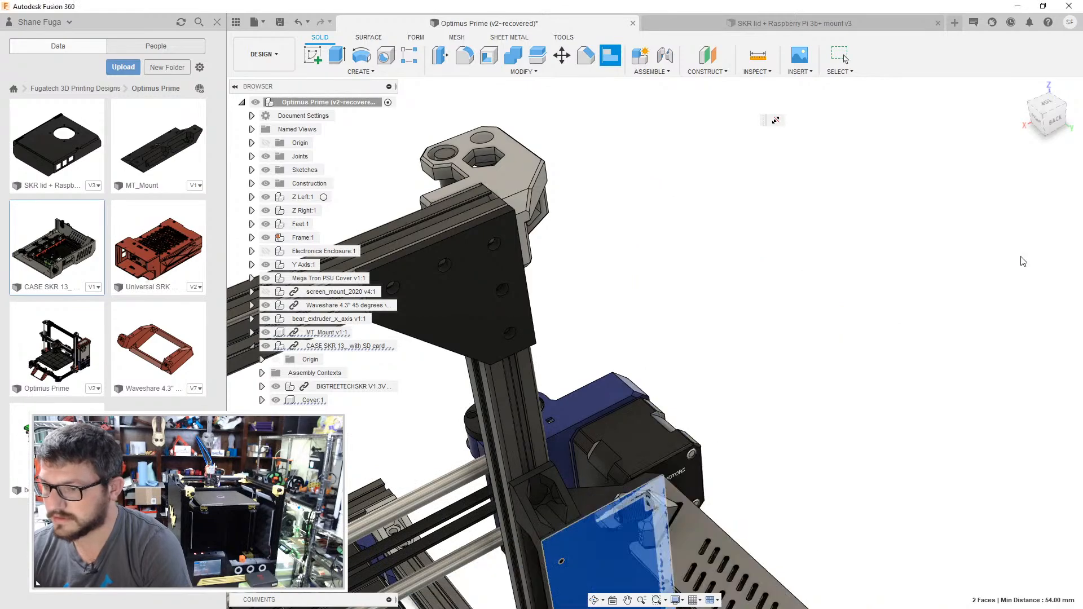
scroll(803, 387, "down", 5)
middle_click_drag(809, 372, 813, 364)
left_click_drag(824, 269, 850, 267)
middle_click_drag(850, 267, 846, 271, "shift")
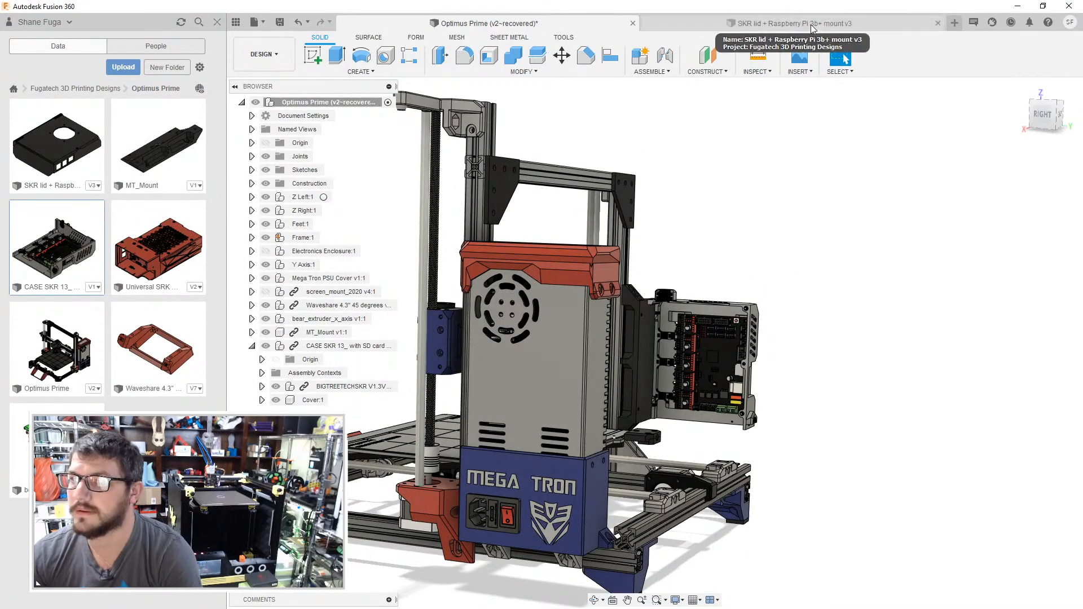
- Upload Ras Pi 3B+.SLDPRT from Downloads to the Optimus Prime project folder
left_click(123, 68)
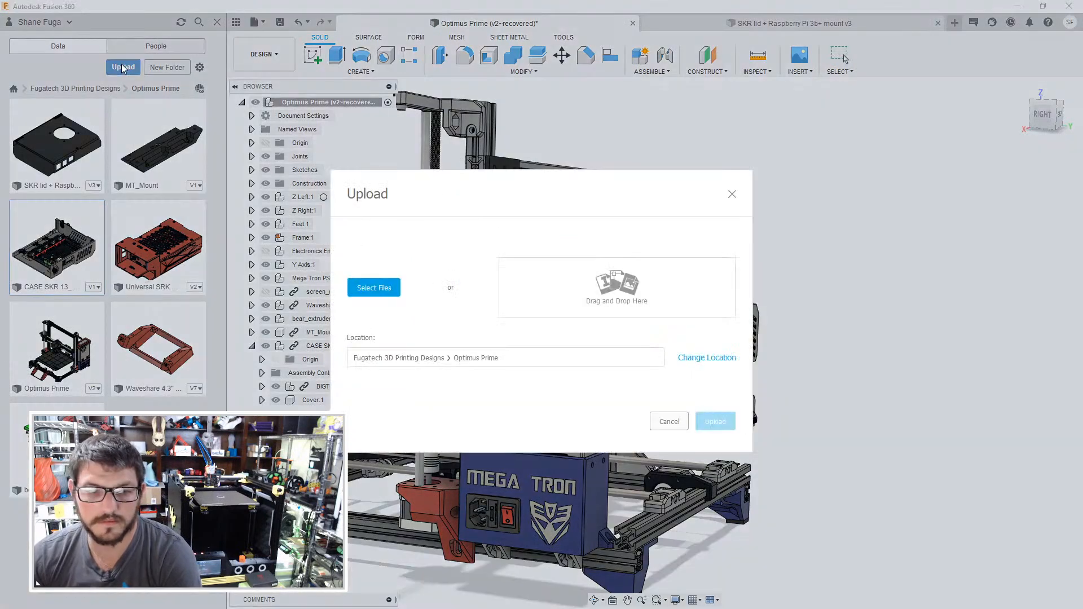
left_click(375, 288)
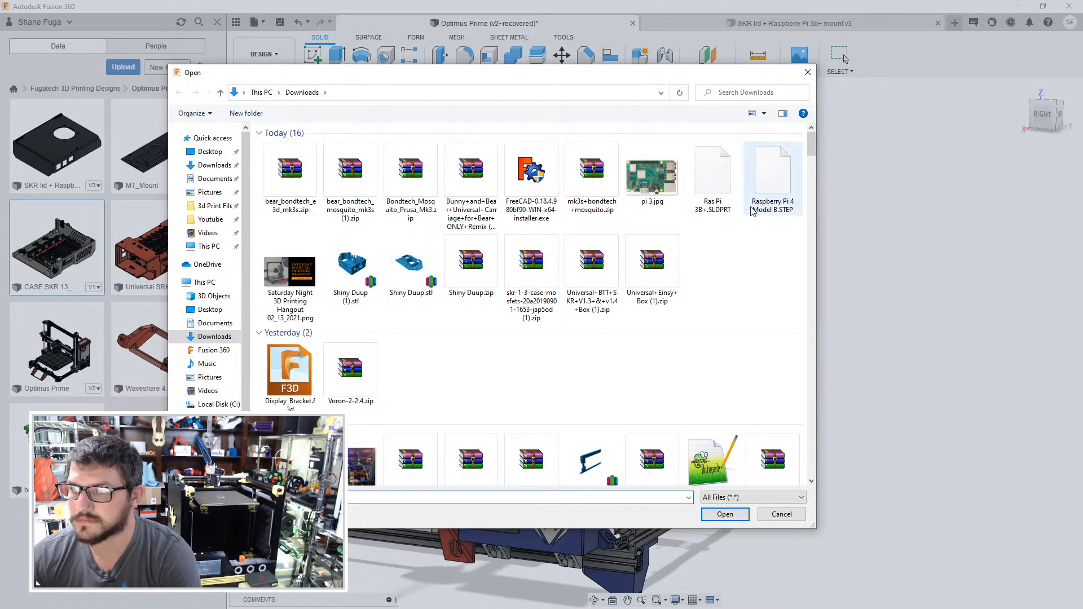
left_click(709, 169)
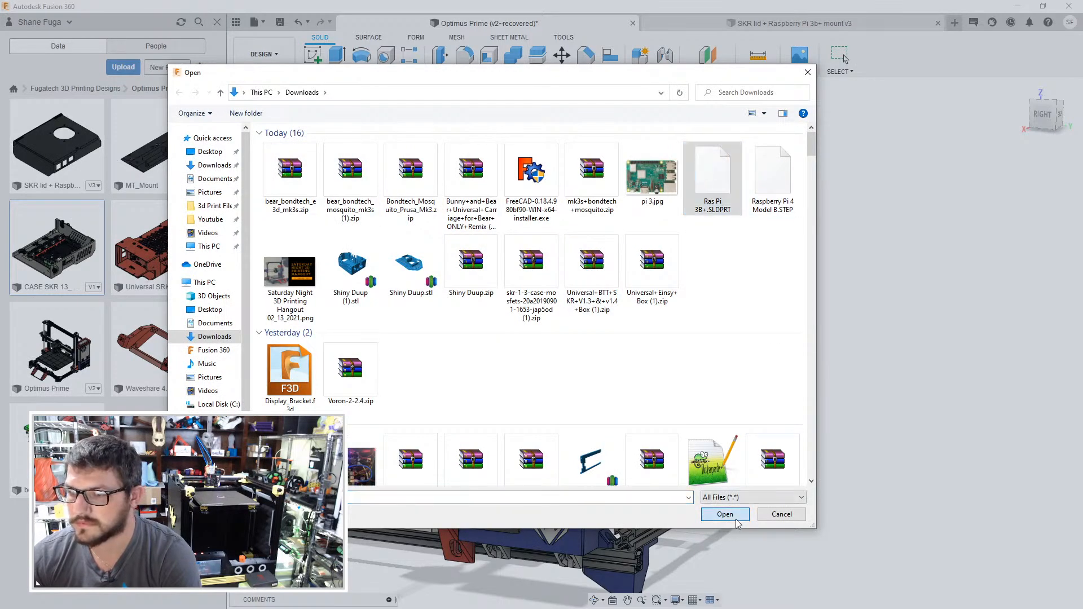
left_click(734, 517)
left_click(712, 488)
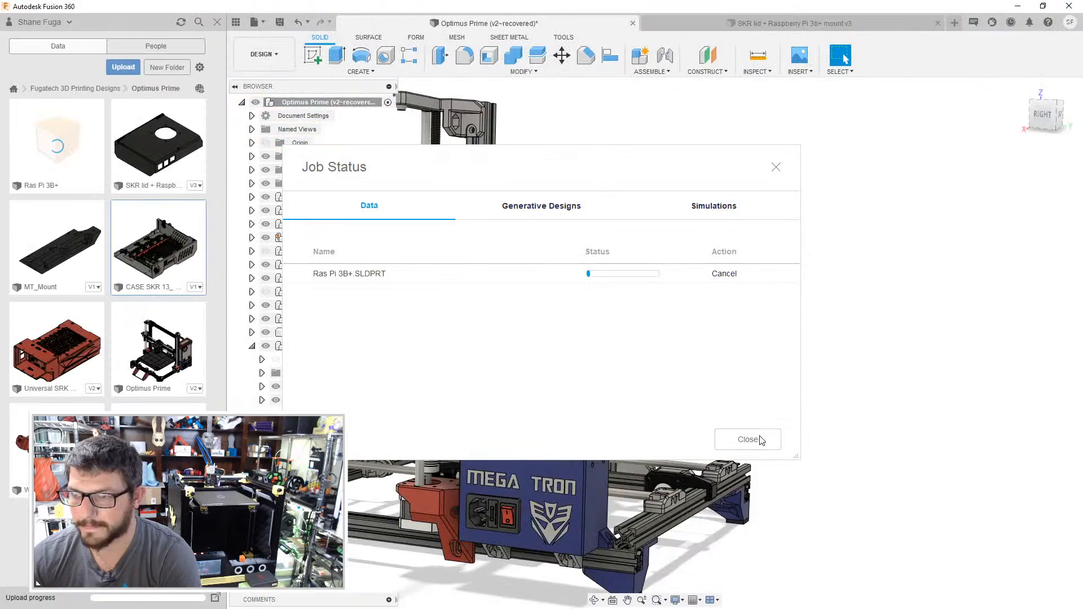
left_click(762, 441)
- Insert the SKR lid + Raspberry Pi 3b+ mount design into the current Optimus Prime assembly
middle_click_drag(746, 308, 677, 265, "shift")
scroll(766, 244, "up", 3)
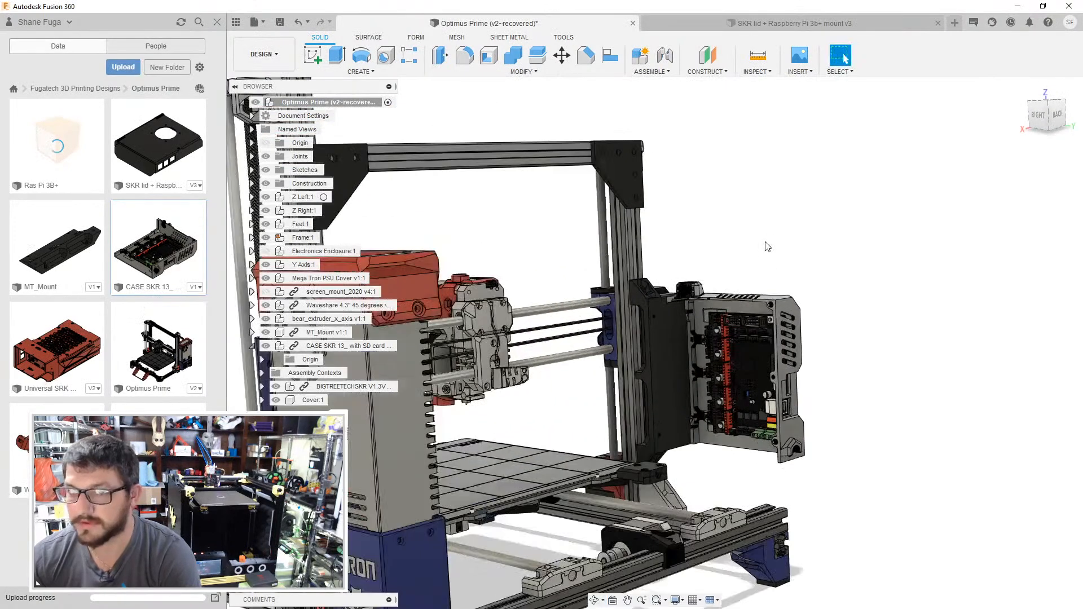
right_click(154, 137)
left_click(142, 121)
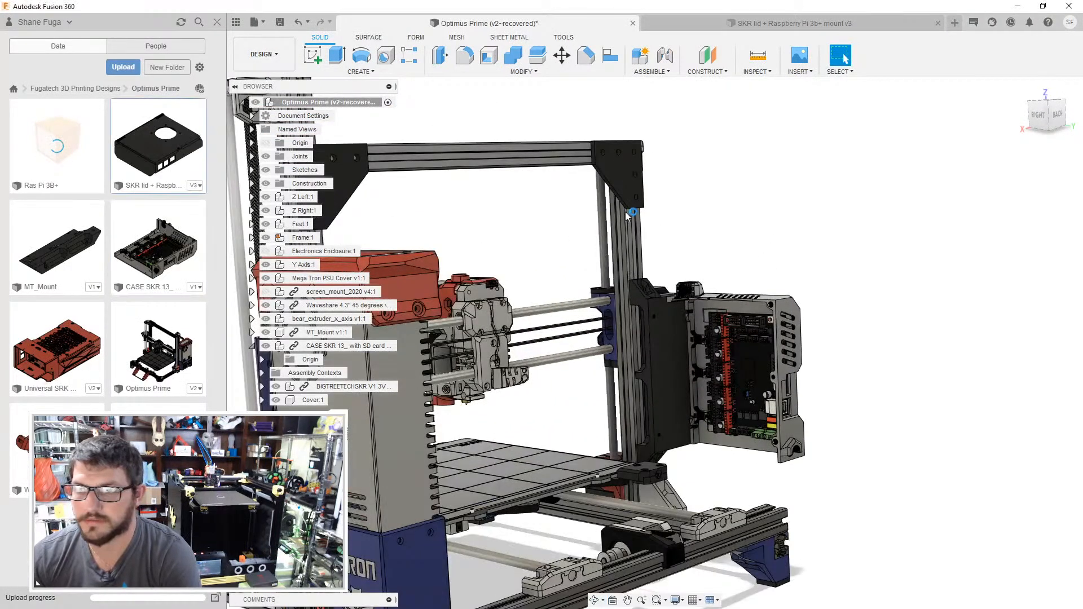
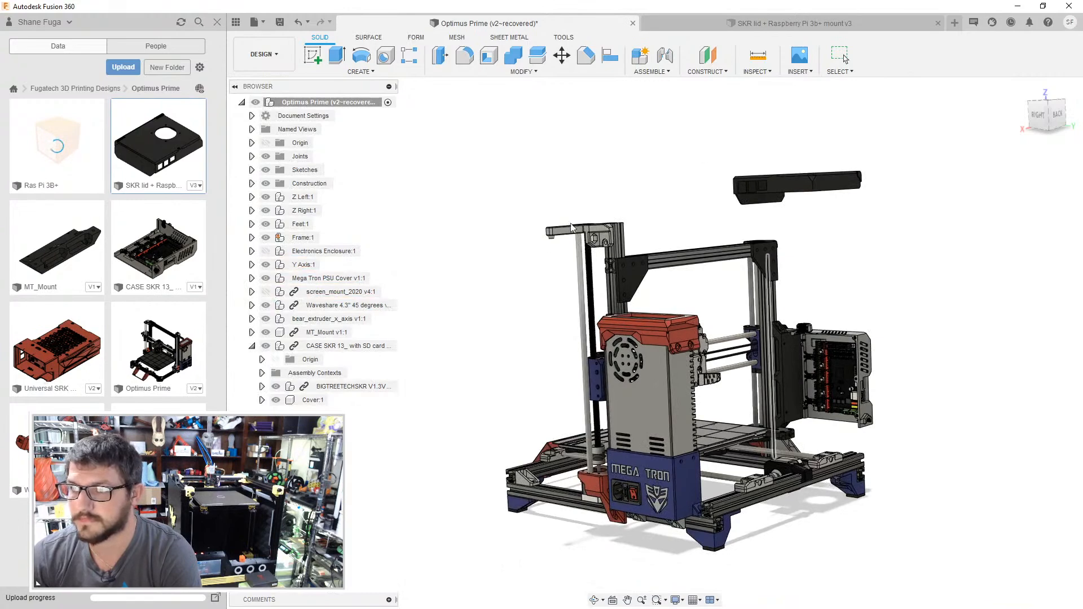
- Accept the inserted SKR lid's placement and align its inner rim corner to the matching rim corner of the open SKR case
middle_click_drag(674, 162, 599, 163)
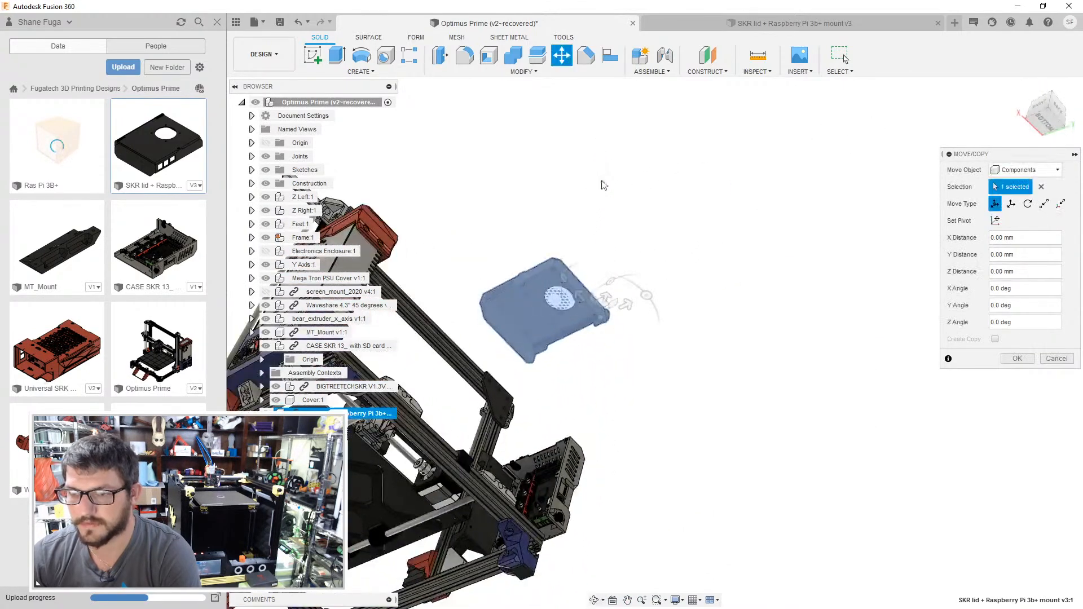
left_click(1017, 359)
scroll(572, 134, "up", 3)
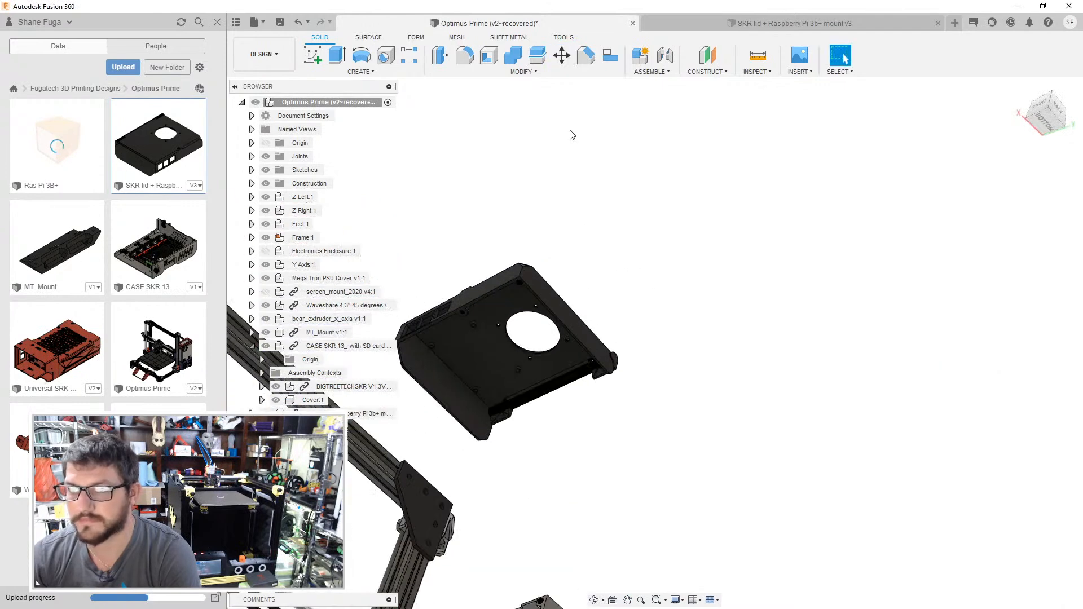
left_click(610, 56)
scroll(523, 333, "up", 5)
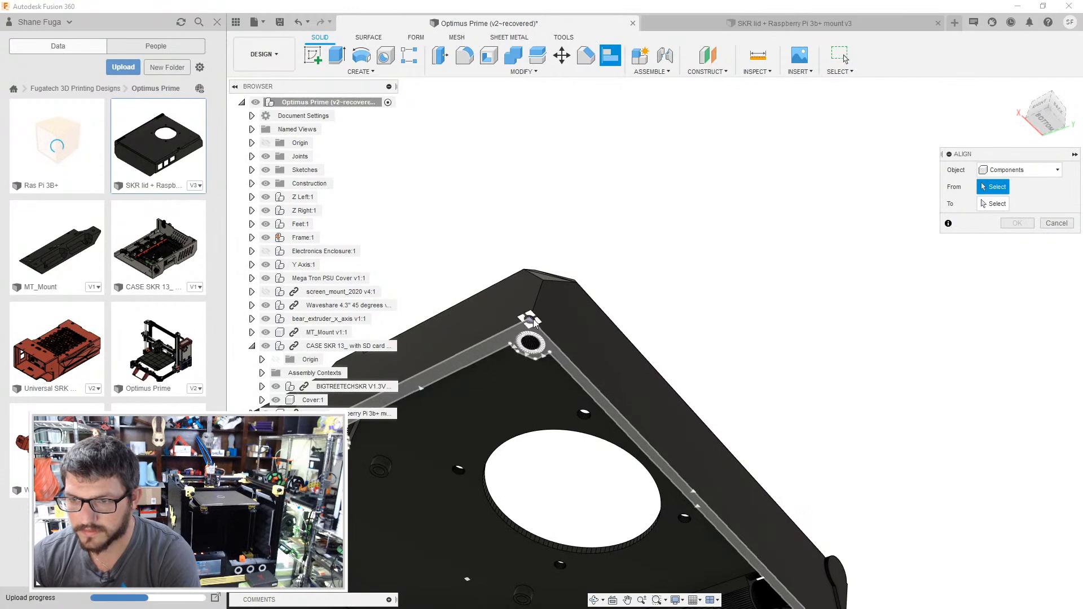
left_click(534, 323)
scroll(611, 363, "down", 4)
middle_click_drag(623, 257, 615, 101)
middle_click_drag(616, 216, 533, 282, "shift")
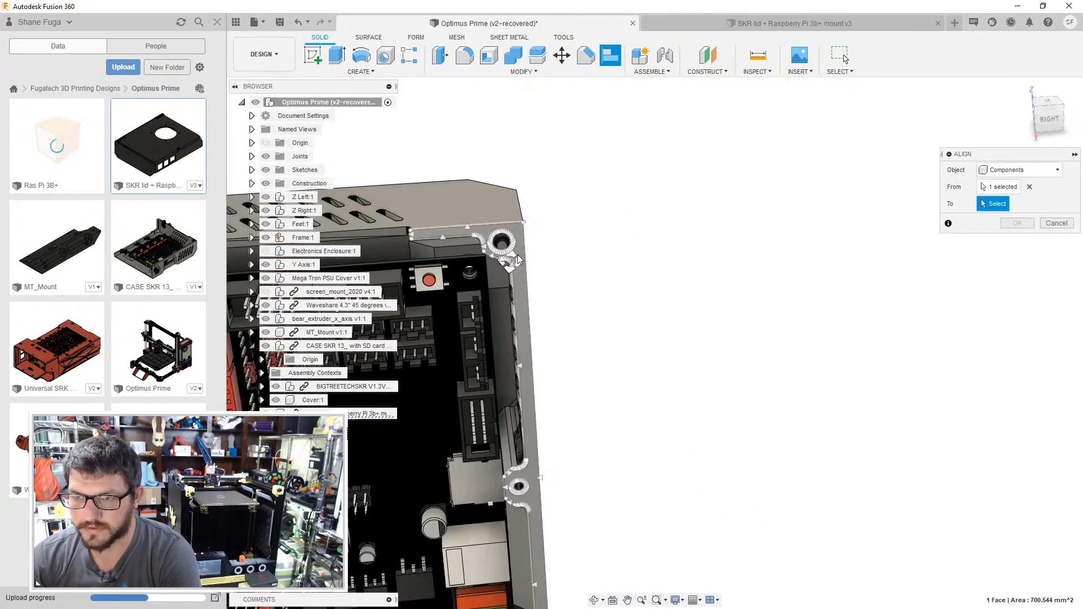
left_click(527, 224)
- Turn the aligned lid's angle until it covers the open side of the SKR case, and apply the alignment
middle_click_drag(626, 233, 599, 219, "shift")
scroll(771, 265, "down", 4)
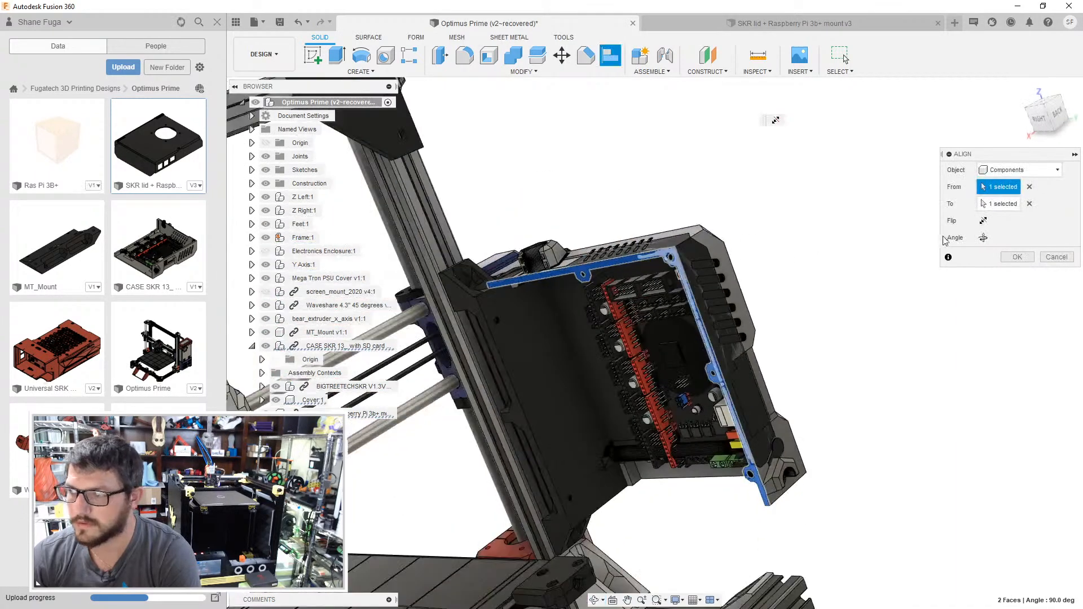
left_click(985, 237)
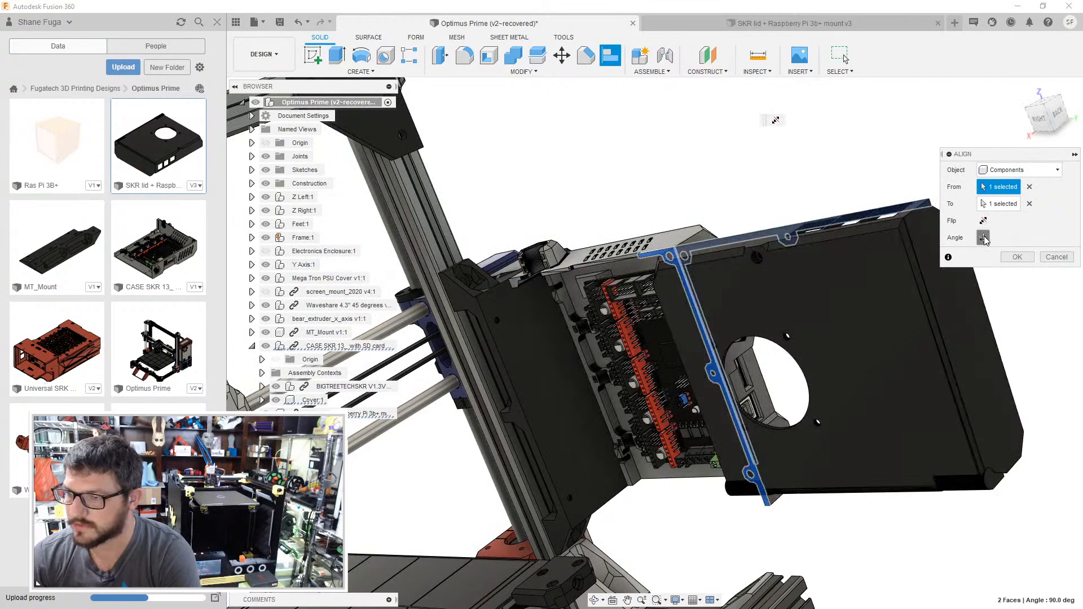
left_click(984, 237)
left_click(984, 237)
left_click(984, 237)
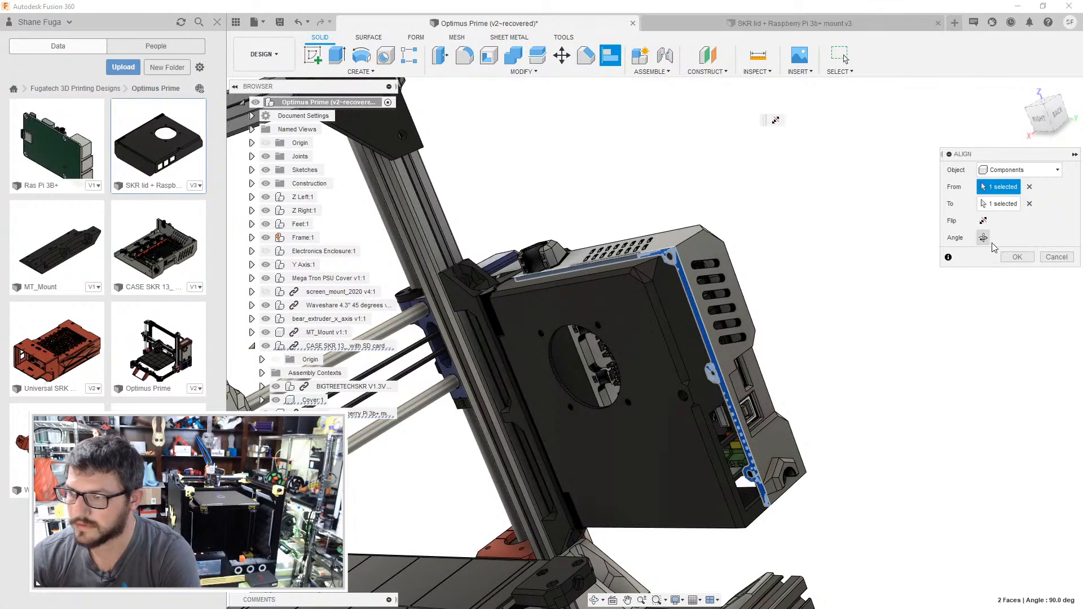
left_click(1017, 257)
mouse_move(874, 244)
middle_mouse_down("shift")
mouse_move(820, 249)
mouse_move(857, 246)
middle_mouse_up("shift")
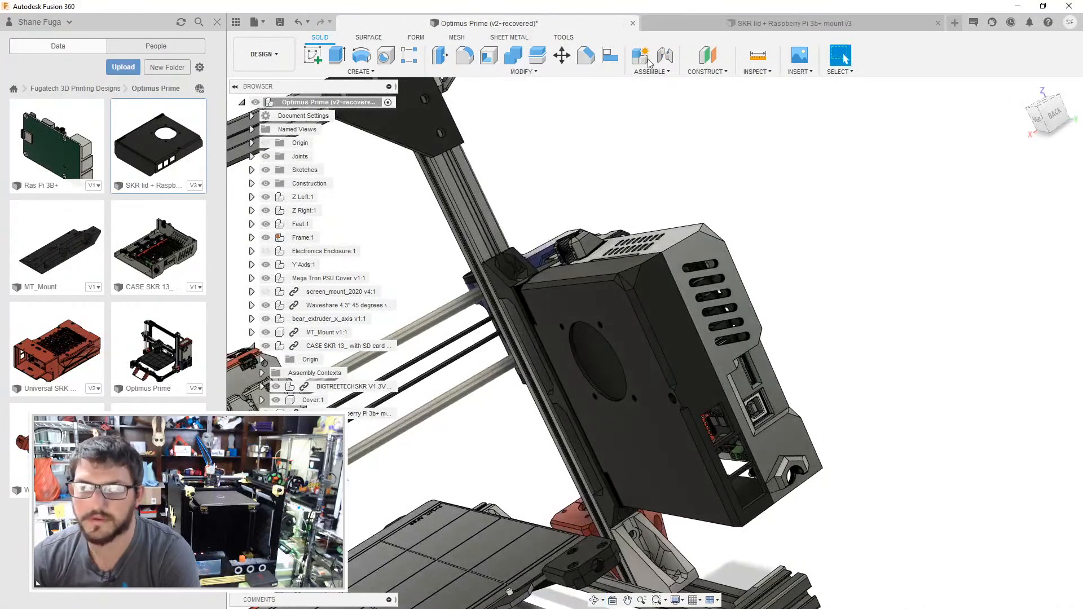
- Switch to the SKR lid + Raspberry Pi 3b+ mount design and insert the Ras Pi 3B+ model into it
left_click(689, 19)
left_click_drag(51, 145, 486, 375)
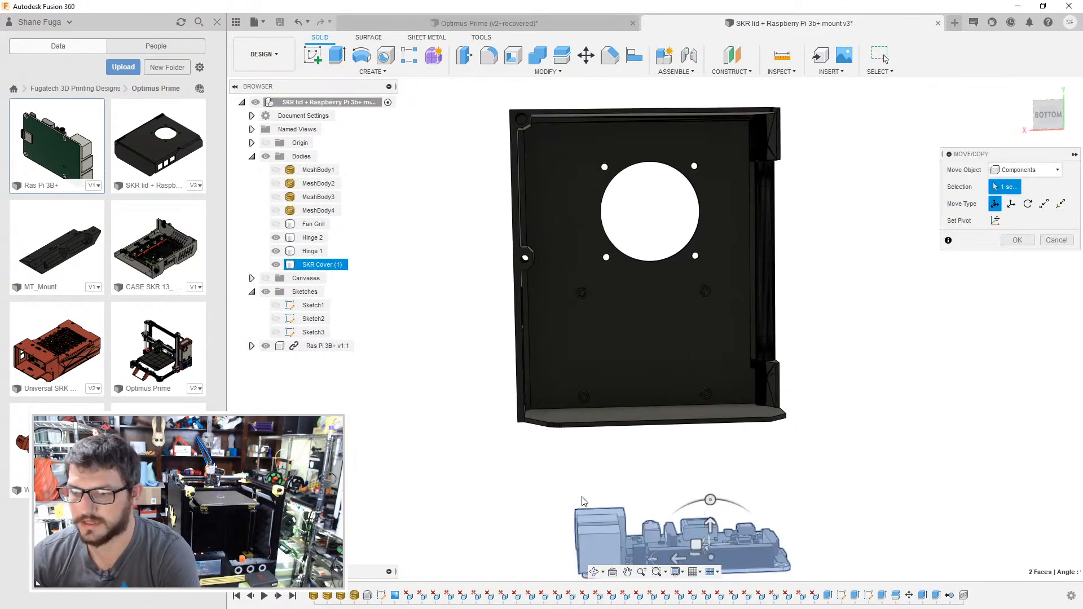
middle_click_drag(675, 350, 686, 388, "shift")
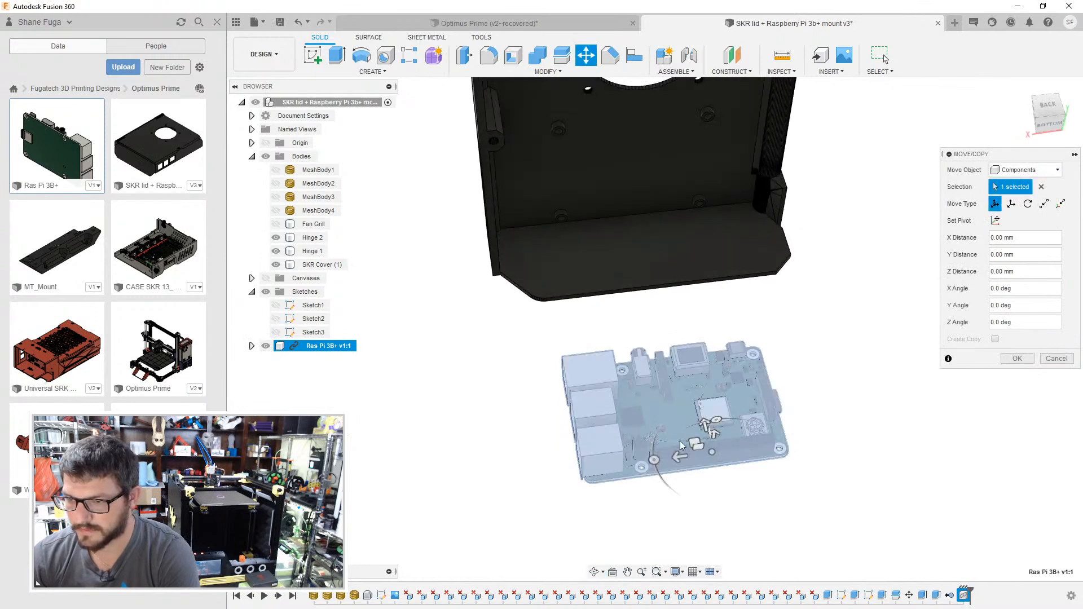
middle_click_drag(671, 452, 798, 350, "shift")
left_click_drag(818, 350, 807, 373)
key("Return")
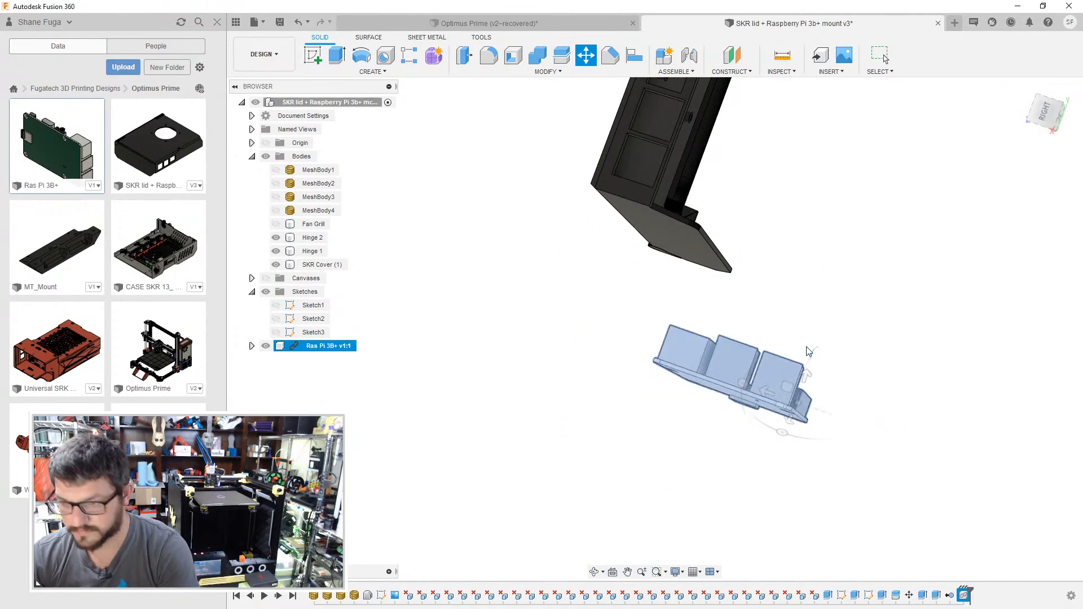
- Rotate the Ras Pi 3B+ component -90 degrees about the X axis
right_click(325, 347)
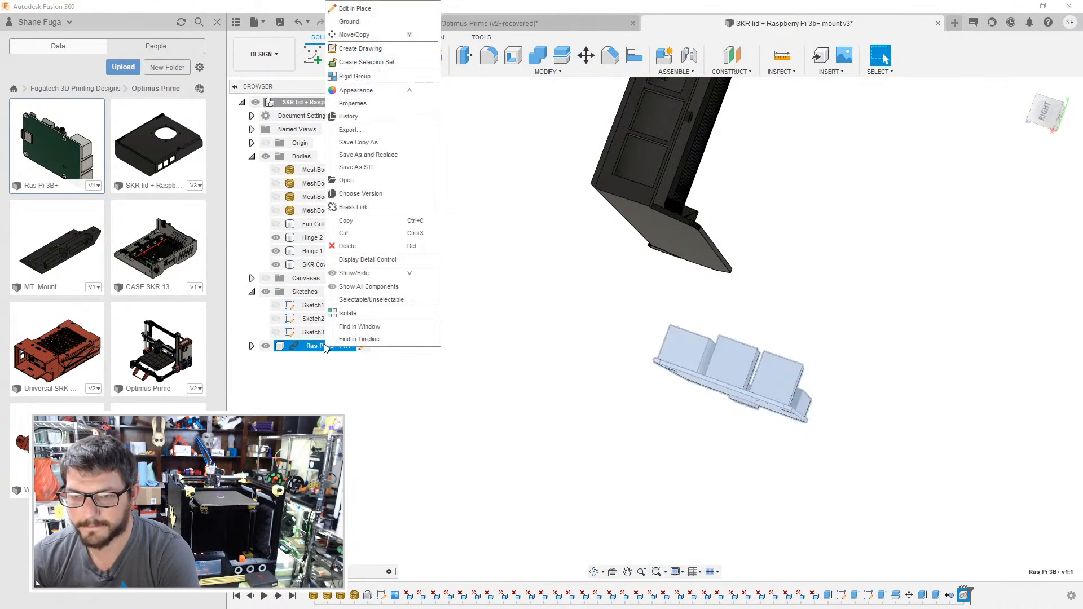
left_click(360, 35)
left_click_drag(741, 383, 815, 356)
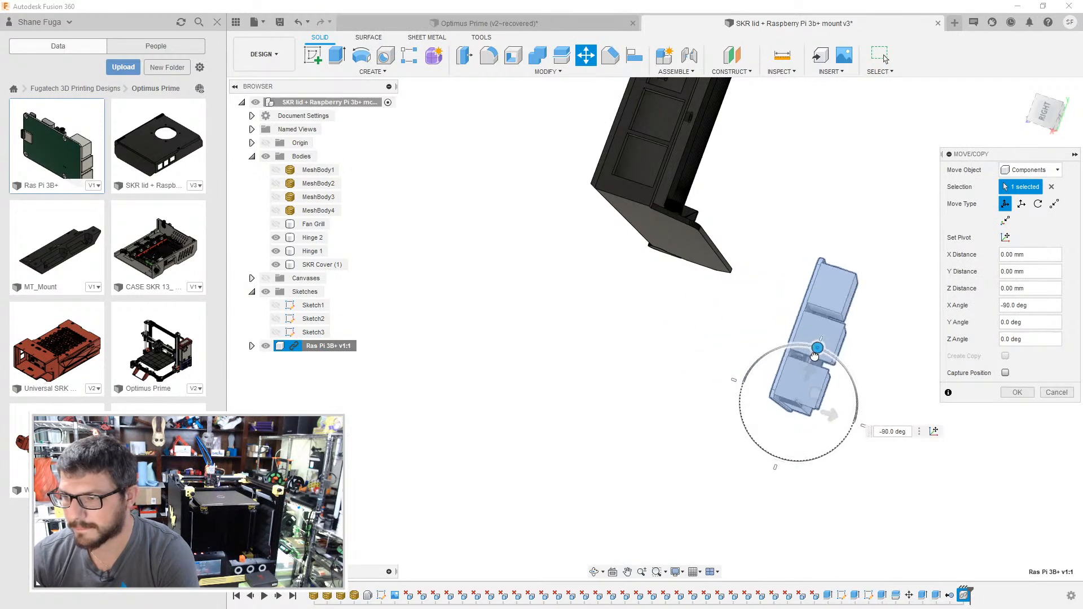
left_click(1015, 394)
- Align the Raspberry Pi's mounting hole beside the Ethernet port to the matching standoff hole inside the SKR cover
middle_click_drag(950, 336, 491, 305, "shift")
middle_click_drag(603, 321, 622, 325, "shift")
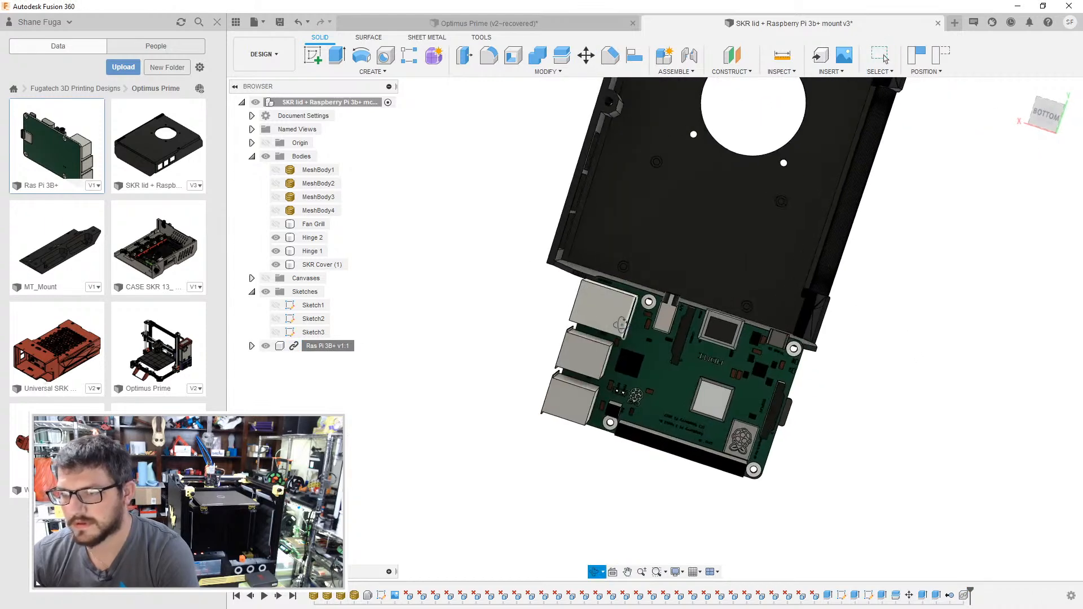
scroll(622, 326, "up", 5)
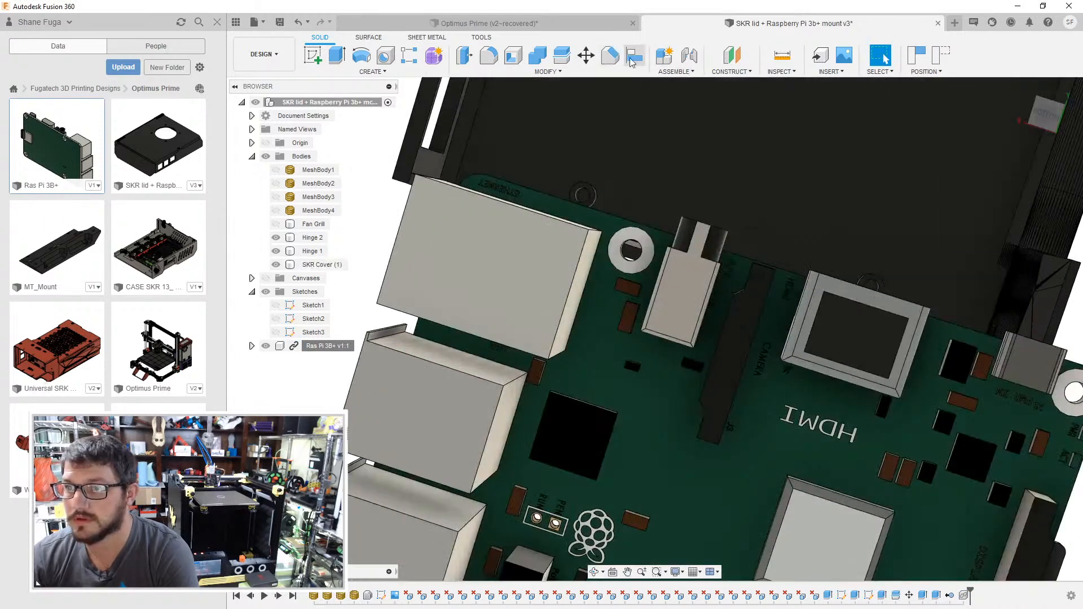
left_click(631, 54)
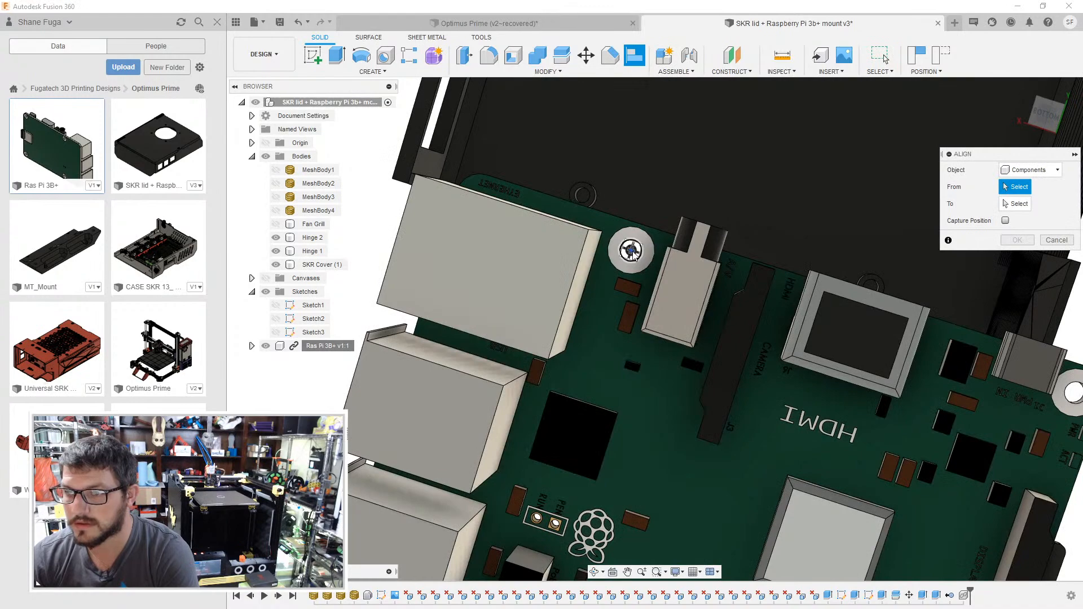
left_click(631, 251)
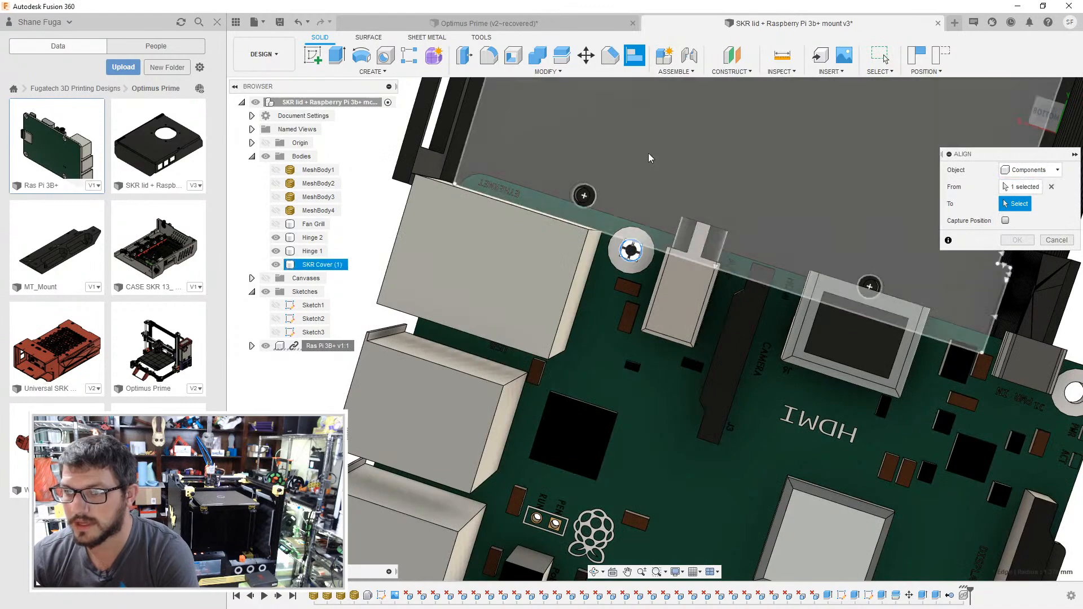
scroll(651, 265, "up", 5)
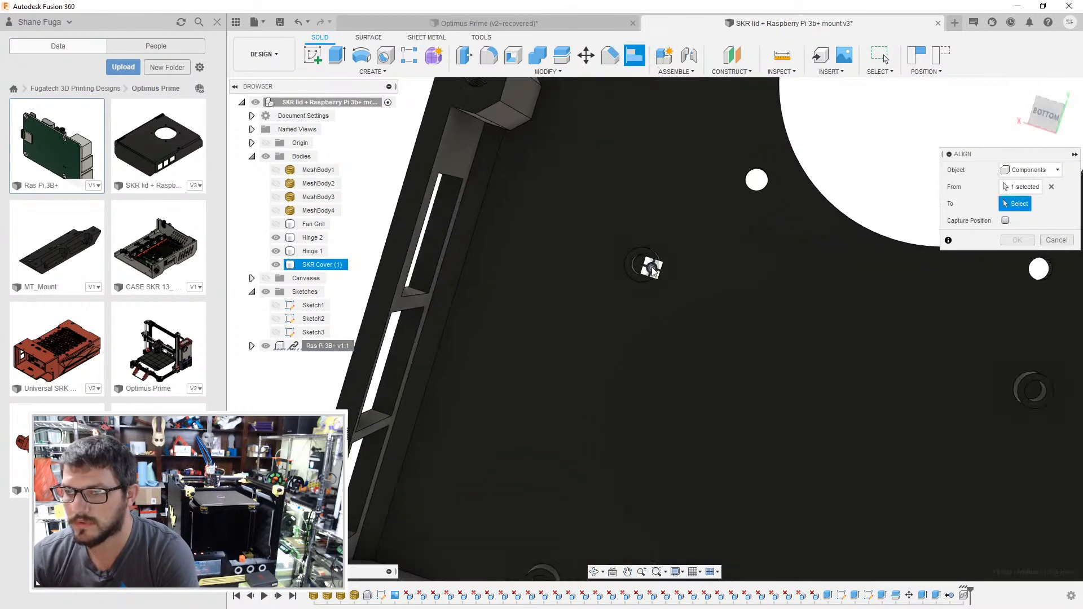
scroll(643, 266, "down", 5)
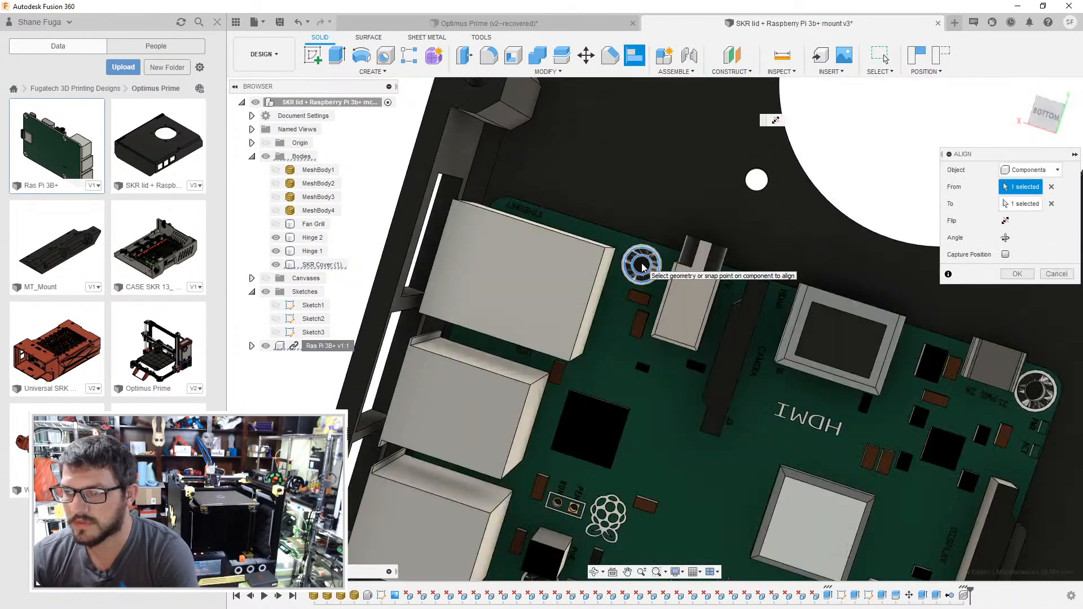
left_click(641, 266)
left_click(1010, 277)
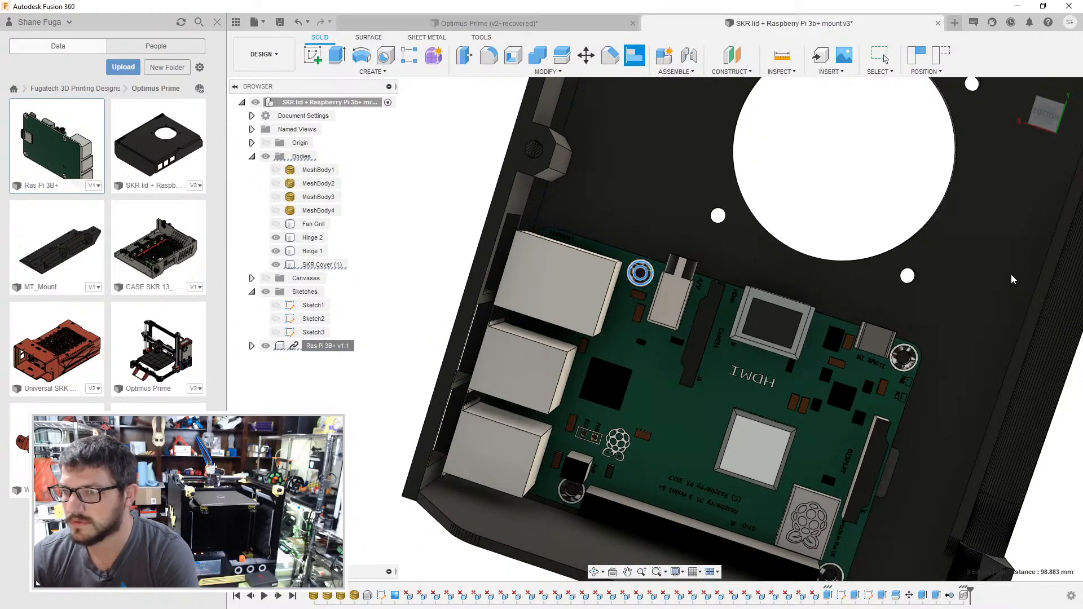
- Extrude the lower inner face of the lowest USB port opening by -1.5 mm as a cut to enlarge it downward
left_click_drag(618, 252, 683, 251, "shift")
middle_click_drag(682, 251, 614, 243, "shift")
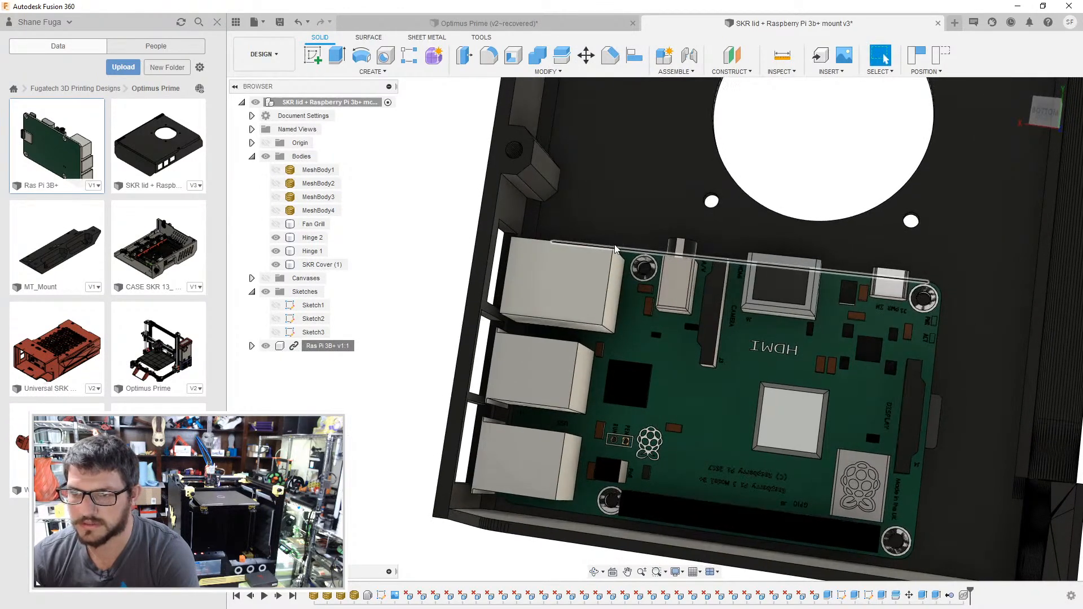
left_click(615, 248)
scroll(540, 380, "up", 5)
middle_click_drag(569, 318, 715, 112)
middle_click_drag(654, 283, 734, 316, "shift")
left_click(567, 450)
left_click(603, 328)
key("e")
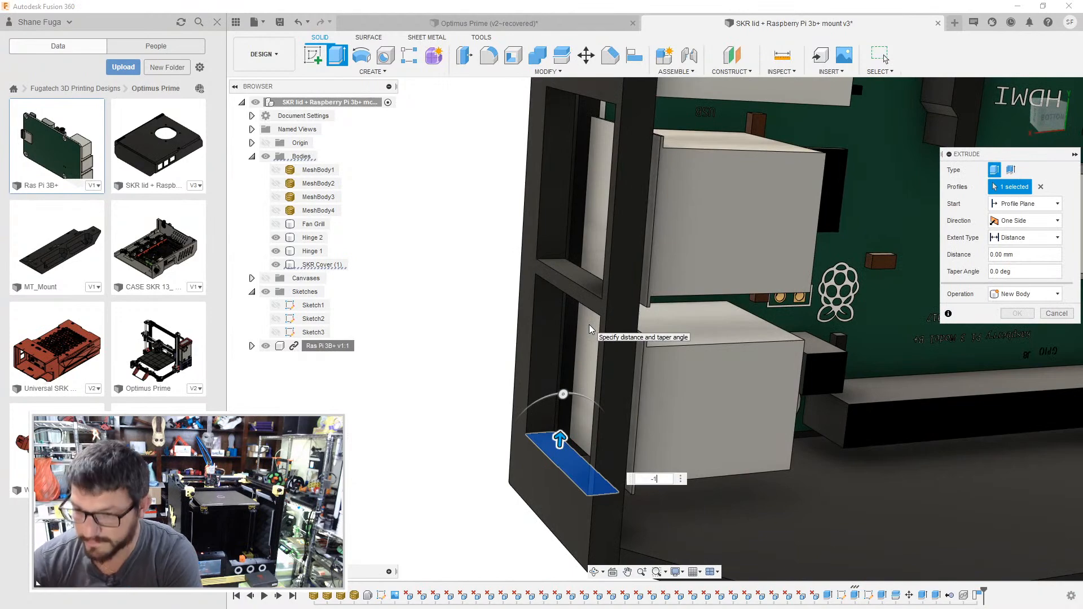
key("Return")
left_click(1037, 119)
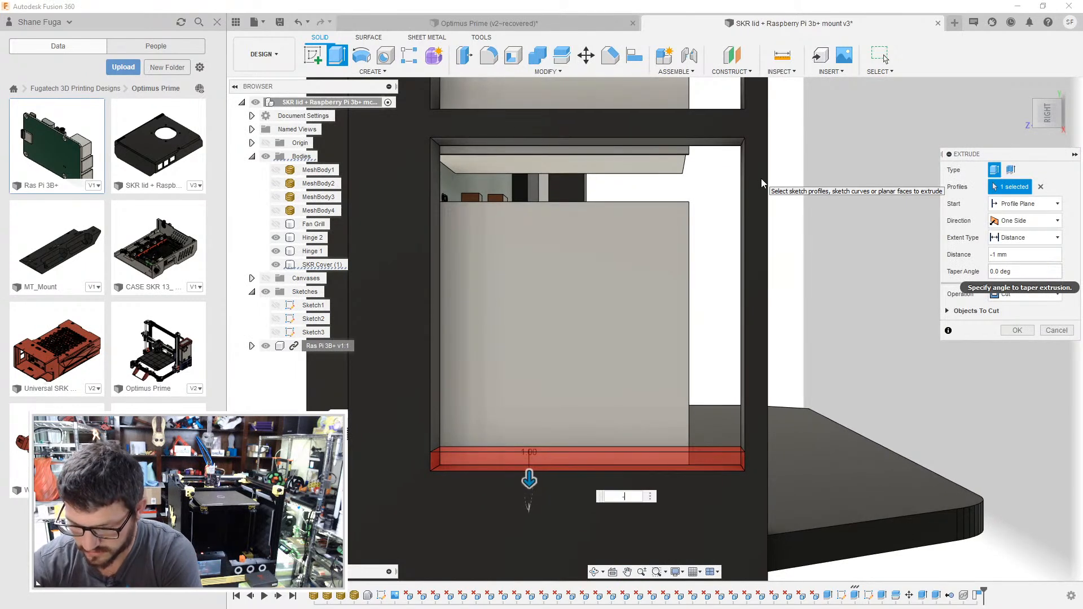
key("Return")
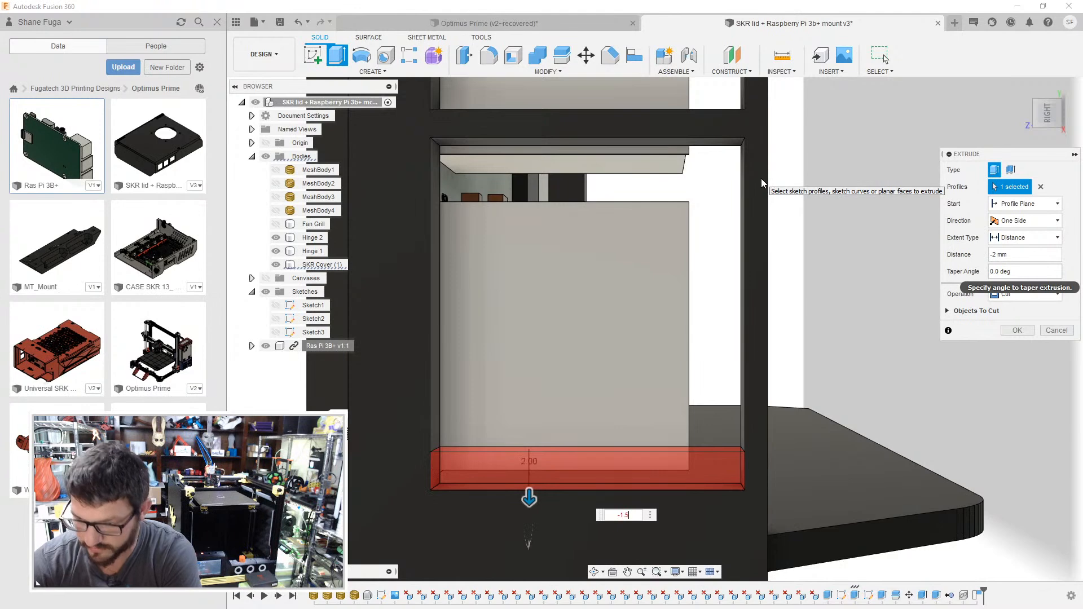
key("Return")
- Extrude the upper inner face of the lowest USB opening 3 mm as a join, bringing it down to the port's edge
key("e")
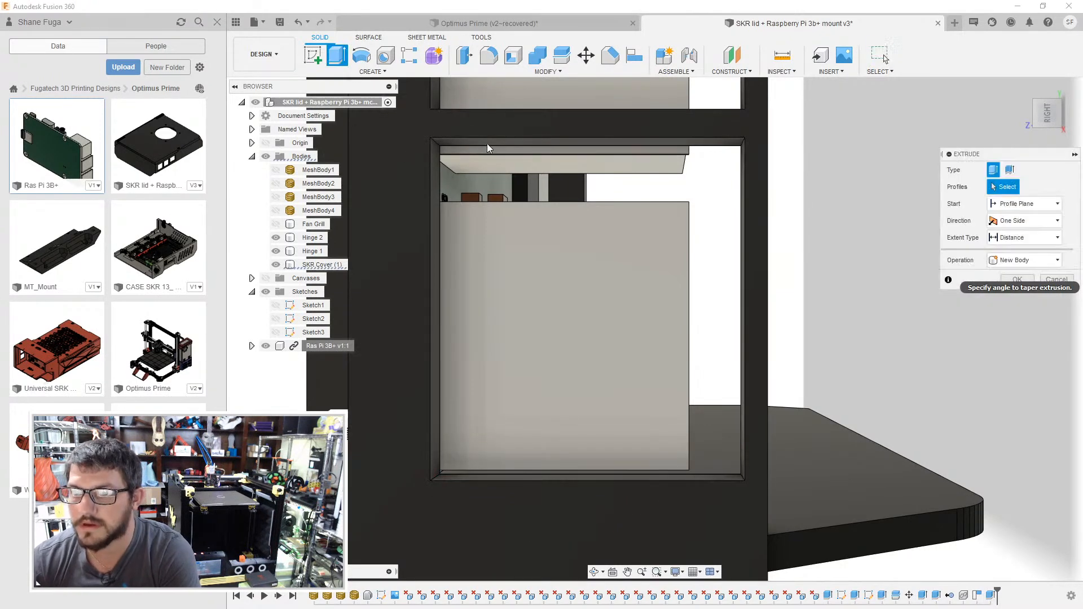
left_click(469, 143)
left_click_drag(468, 187, 473, 211)
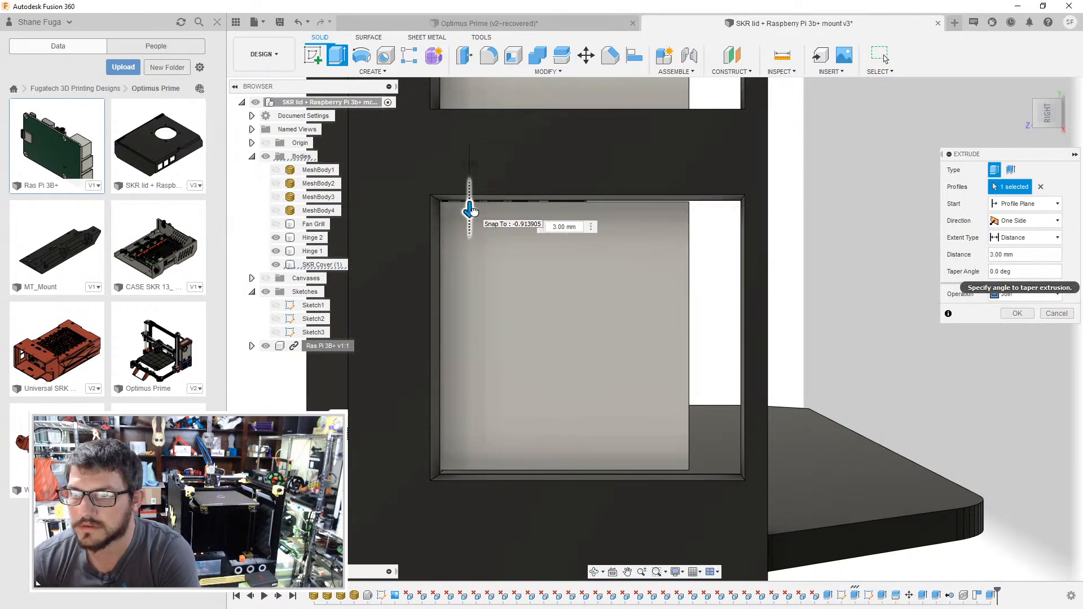
left_click(1008, 317)
- Extrude the lower inner face of the middle USB opening by -1.5 mm as a cut
middle_click_drag(575, 169, 519, 319)
left_click(519, 352)
key("e")
left_click_drag(518, 319, 523, 345)
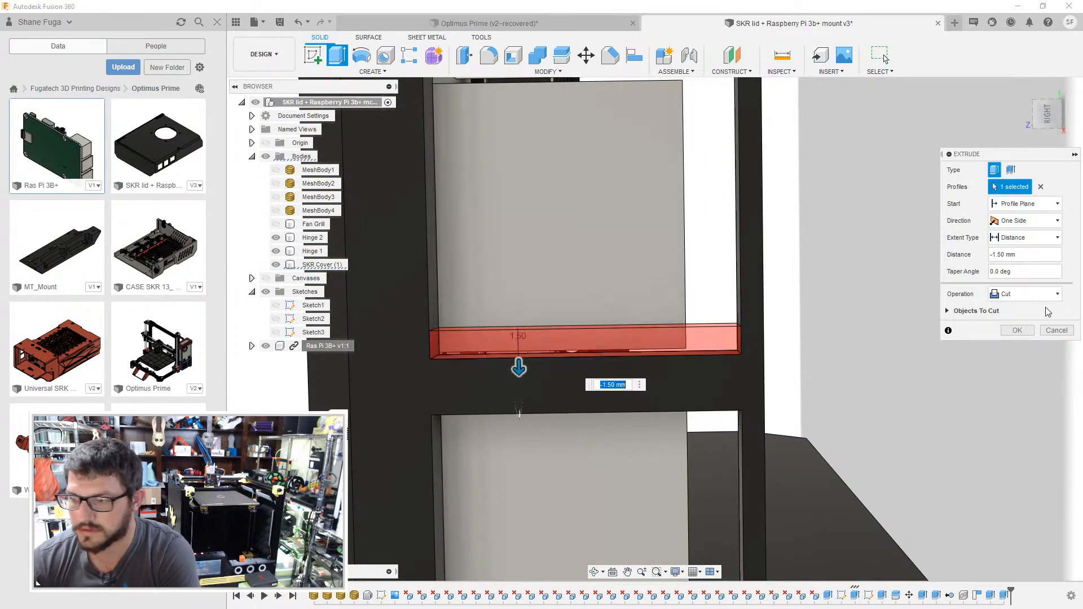
left_click(1017, 330)
- Extrude the upper inner face of the middle USB opening downward as a join, fitting it closely above the port
middle_click_drag(648, 395, 519, 191, "shift")
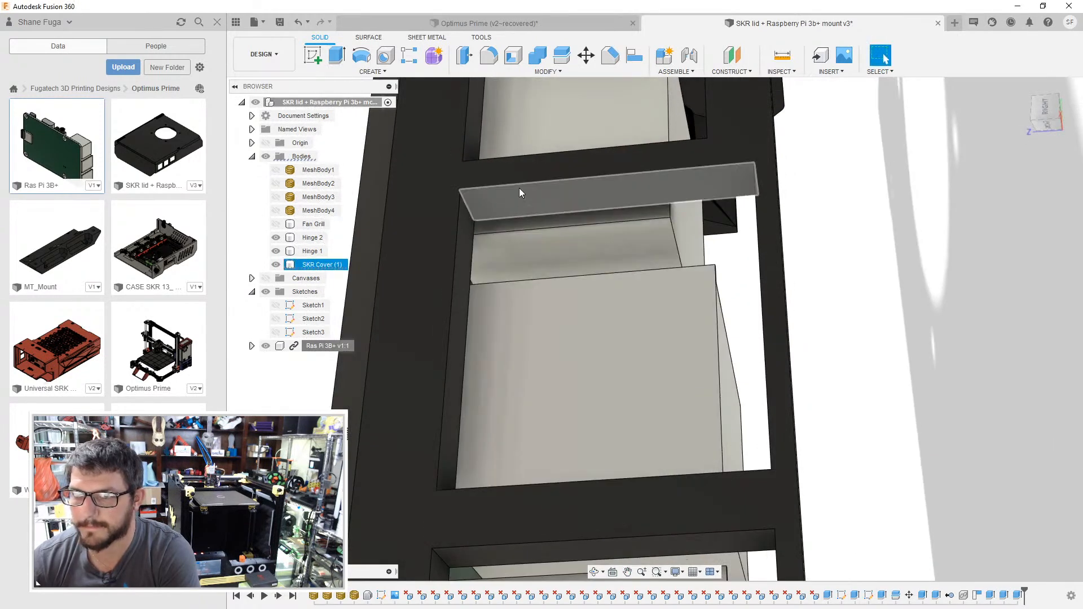
left_click(519, 189)
key("e")
left_click_drag(517, 203, 519, 264)
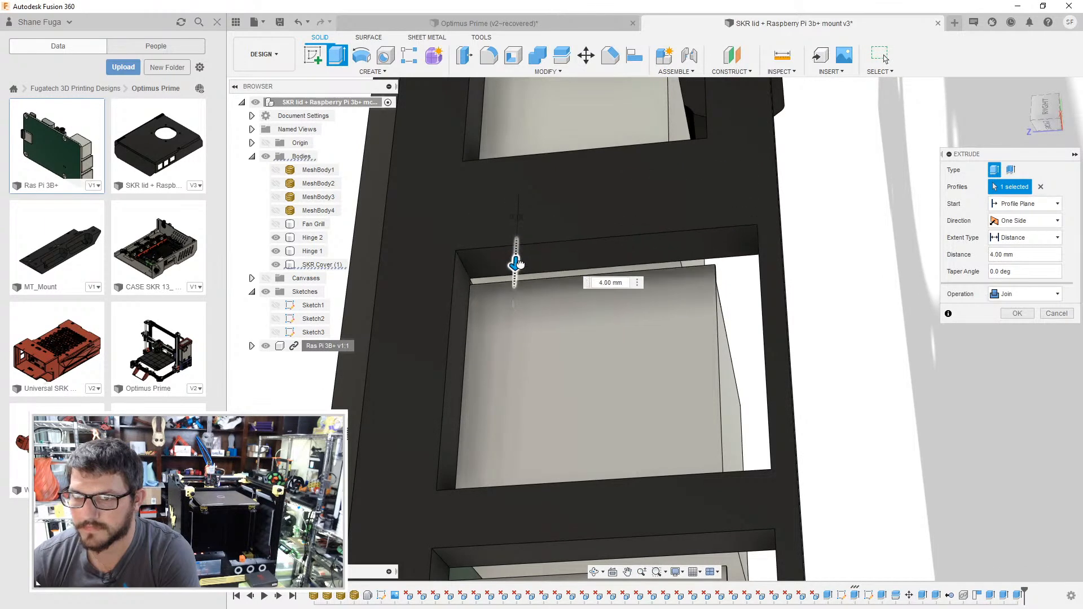
middle_click_drag(531, 226, 548, 254, "shift")
left_click_drag(517, 272, 517, 254)
left_click(1048, 121)
left_click(1017, 313)
- Cut back the lower inner face of the Ethernet port opening so it clears the port's lower edge
middle_click_drag(653, 300, 518, 342, "shift")
key("e")
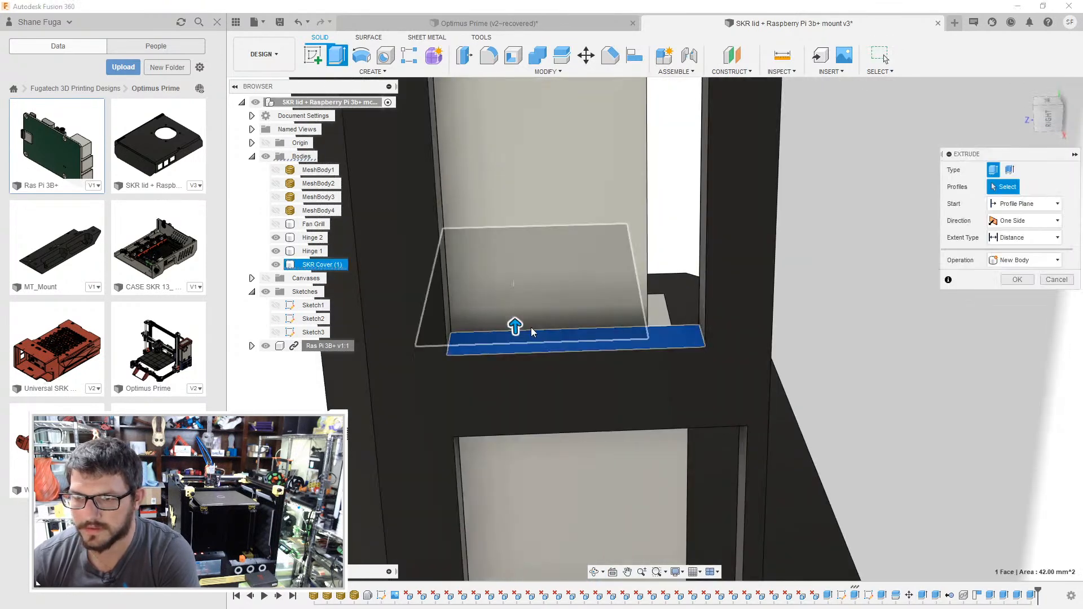
left_click_drag(517, 315, 517, 363)
left_click(1047, 117)
left_click_drag(540, 502, 542, 515)
left_click(1016, 330)
- Extrude the upper inner face of the Ethernet opening downward as a join, leaving a small gap above the port
key("e")
left_click(536, 165)
left_click_drag(536, 178, 536, 232)
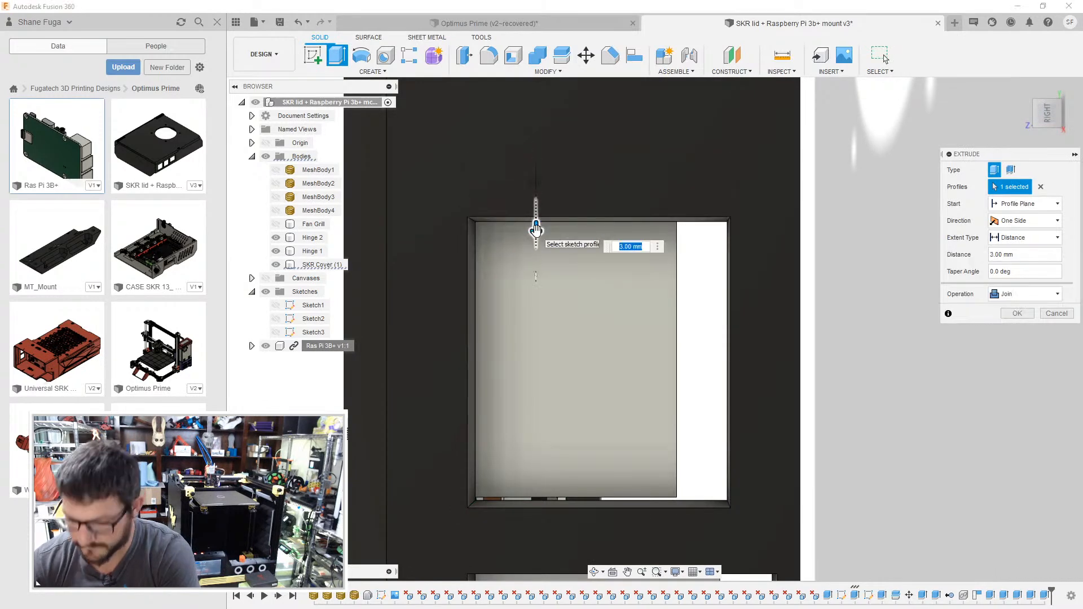
key("Return")
- Extrude the Ethernet opening's side face beyond the port's top 2.5 mm inward as a join, narrowing the opening
key("e")
middle_click_drag(649, 333, 722, 360, "shift")
left_click(722, 360)
left_click_drag(670, 361, 608, 374)
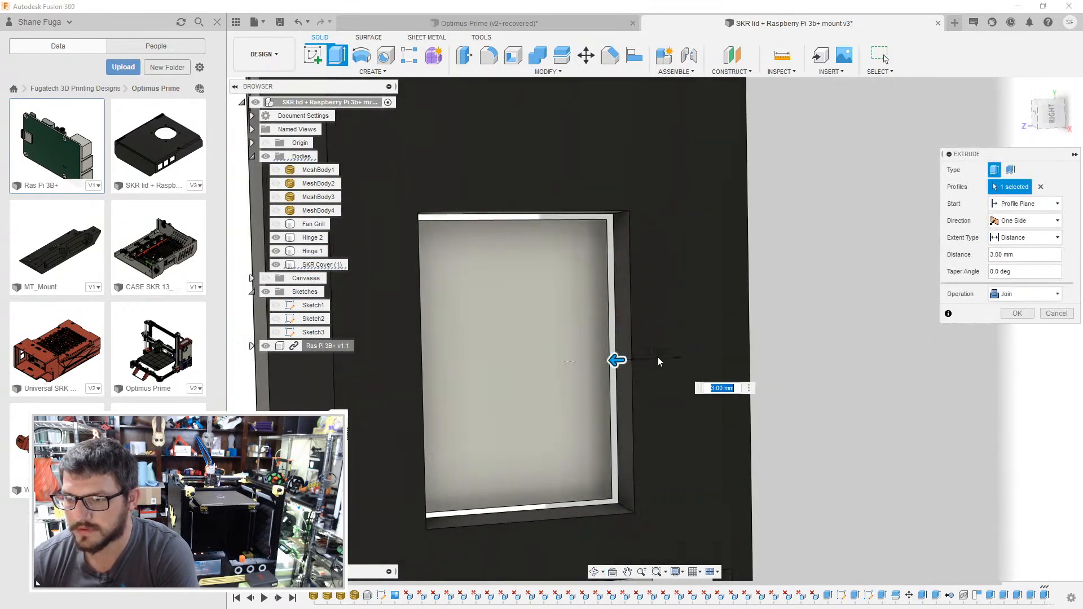
left_click(1049, 116)
left_click_drag(728, 375, 718, 374)
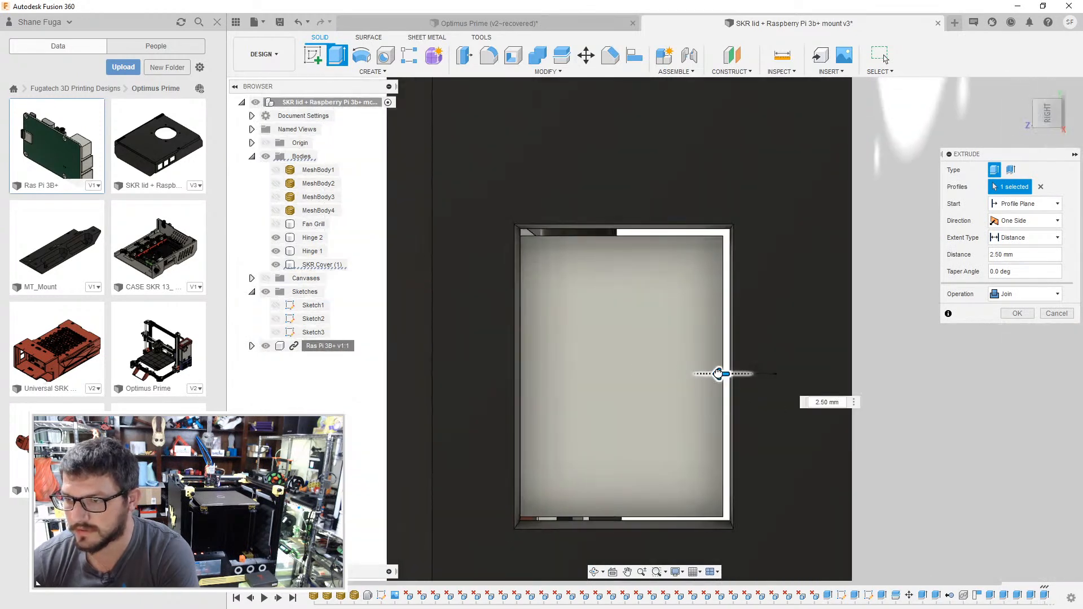
left_click(1018, 314)
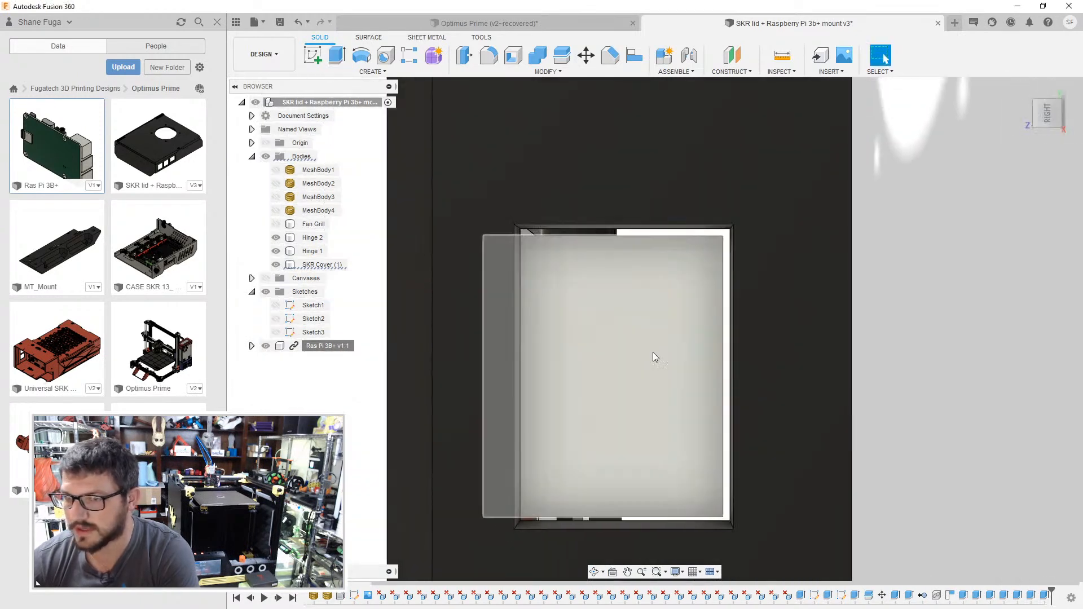
- Try to cut the Ethernet opening's board-side face back by 2.5 mm so it clears the port
key("e")
left_click(513, 361)
left_click_drag(517, 361, 494, 361)
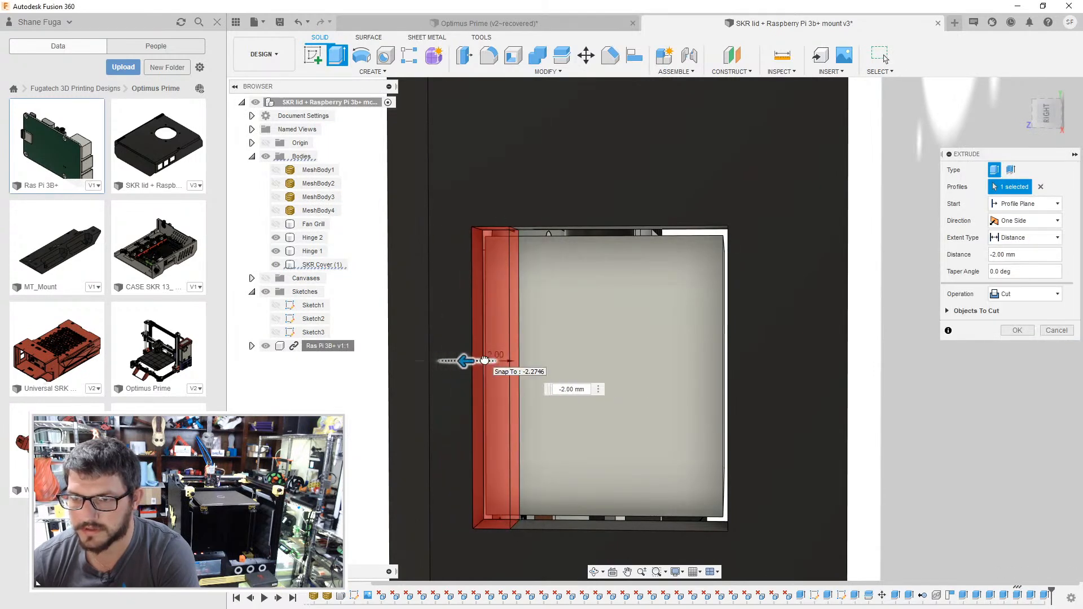
left_click(1056, 120)
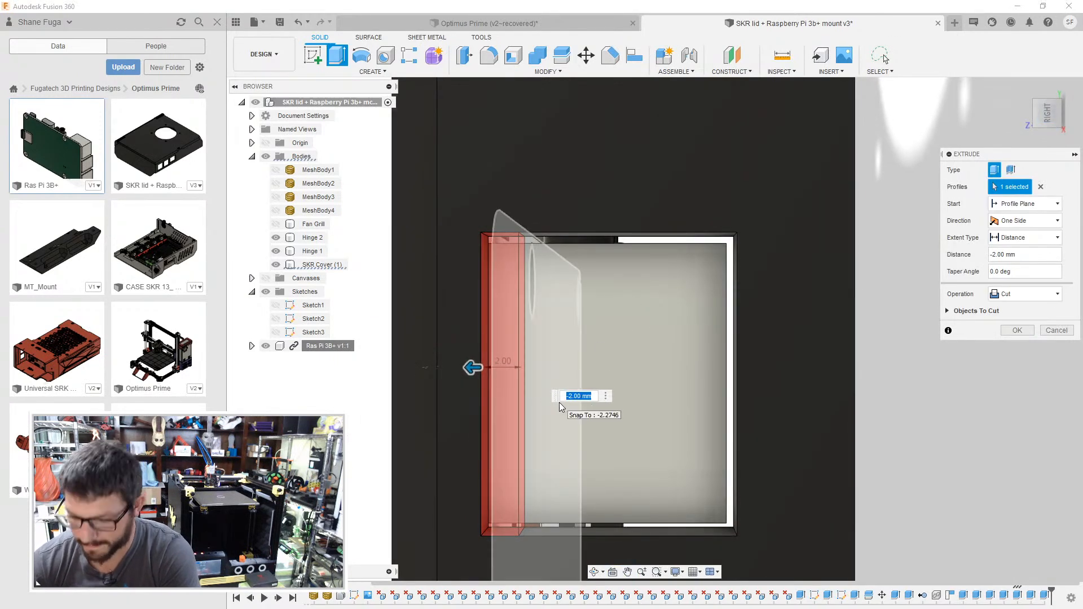
key("BackSpace")
type("-2.5")
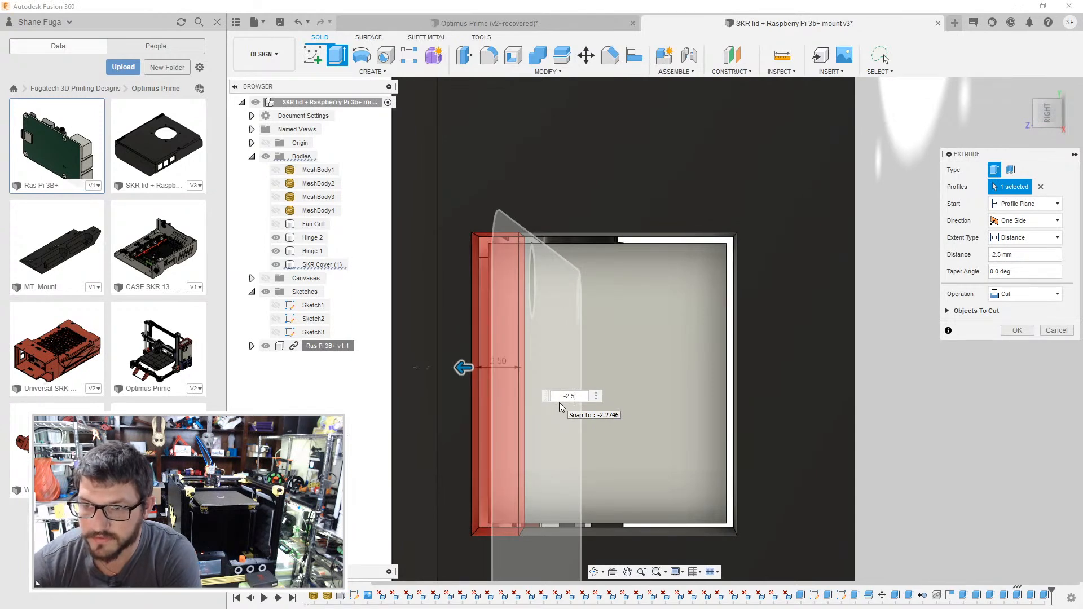
key("Return")
- Try to cut the middle USB opening's board-side face back by 2 mm
scroll(619, 371, "up", 1)
middle_click_drag(619, 371, 585, 382)
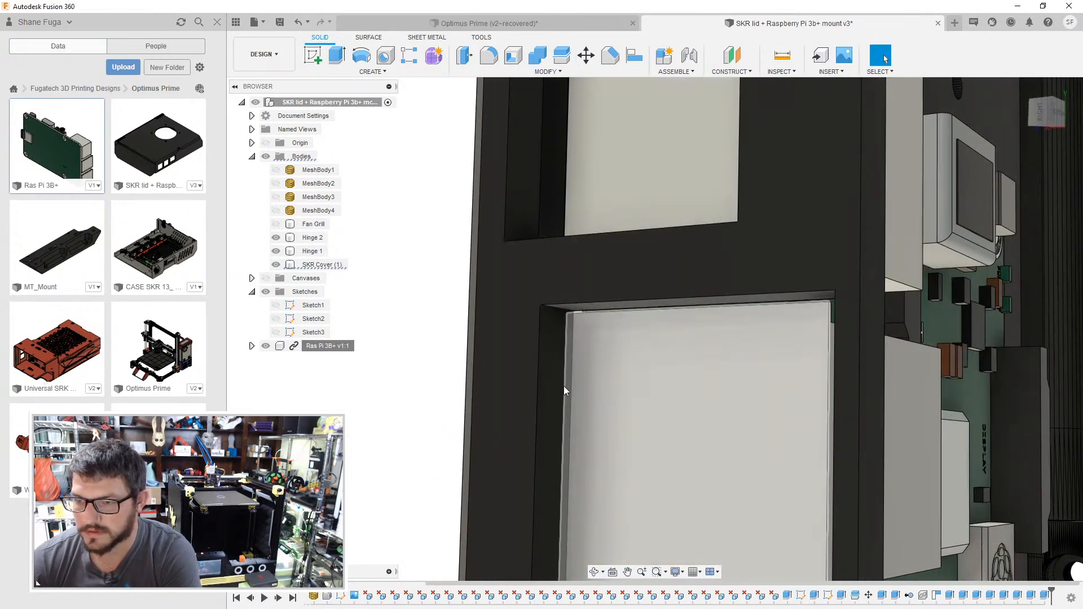
key("e")
left_click(561, 387)
left_click_drag(572, 386, 546, 394)
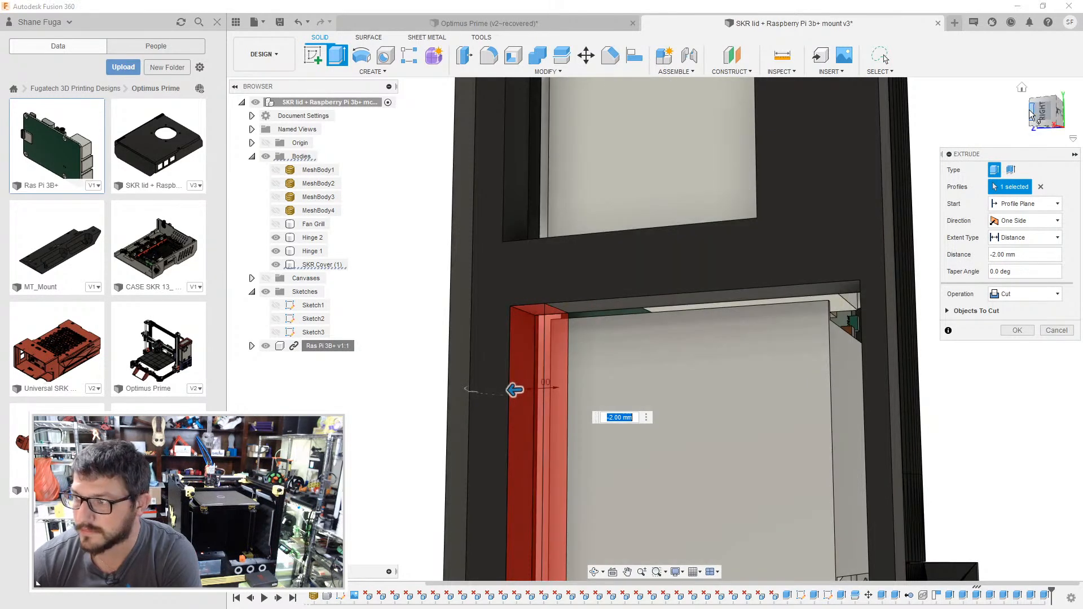
left_click(1055, 117)
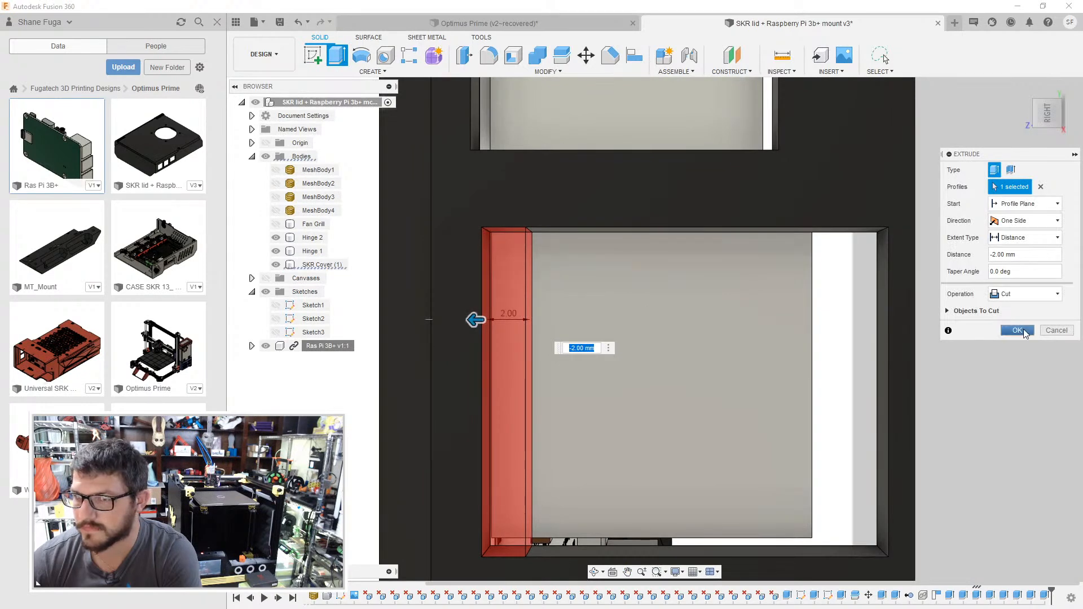
left_click(1017, 330)
- Try to cut the bottom USB opening's board-side face back by 2 mm
scroll(694, 432, "down", 1)
middle_click_drag(635, 375, 616, 113)
middle_click_drag(561, 367, 491, 360, "shift")
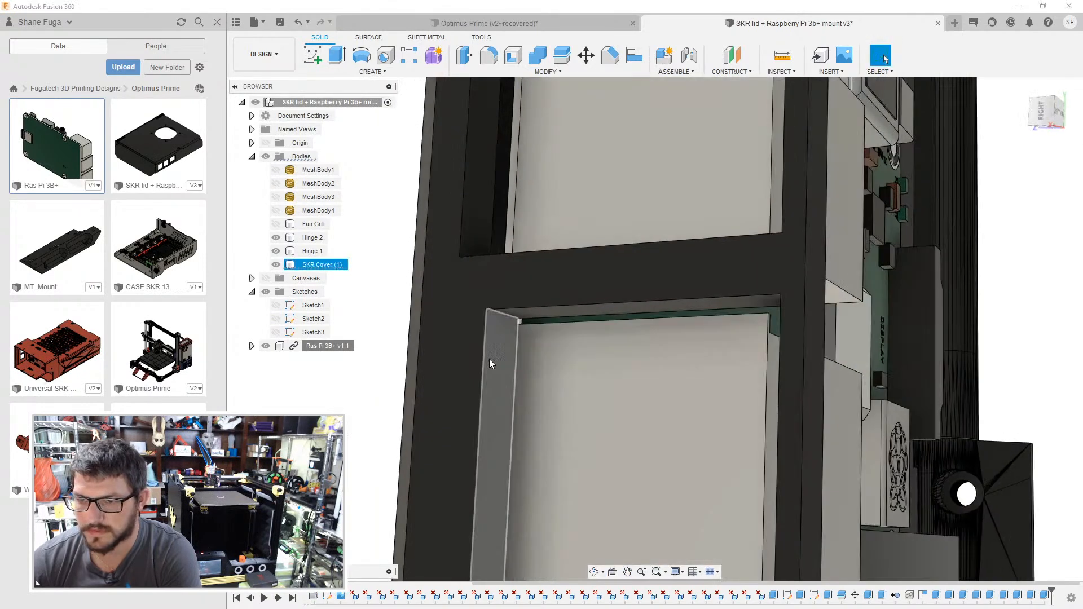
key("e")
left_click(489, 359)
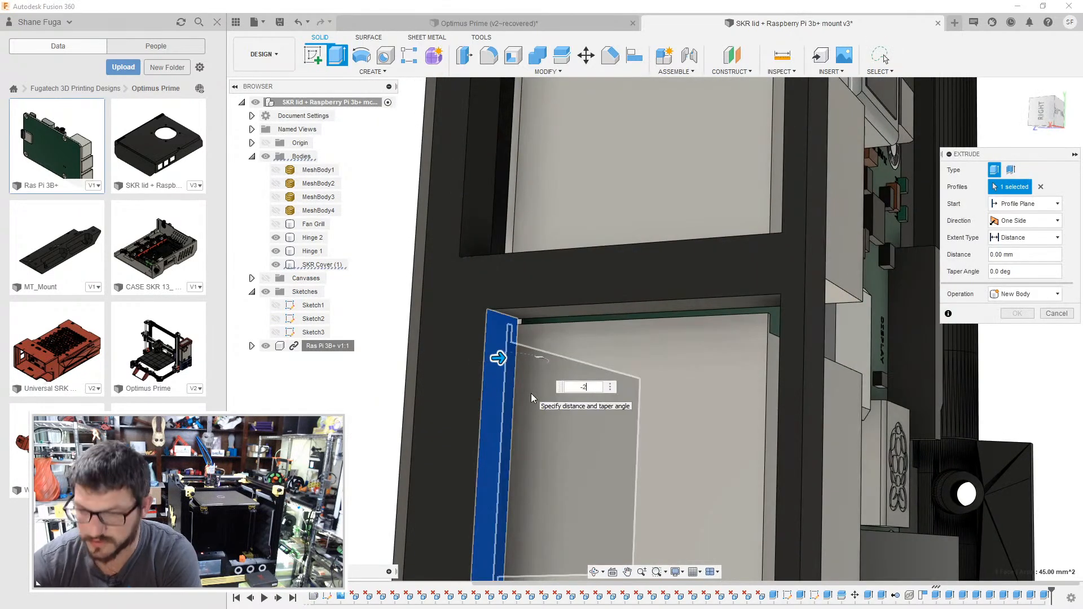
key("Escape")
- Try to extrude the bottom USB opening's side face beyond the port's top 3 mm inward as a join
middle_click_drag(537, 393, 564, 399, "shift")
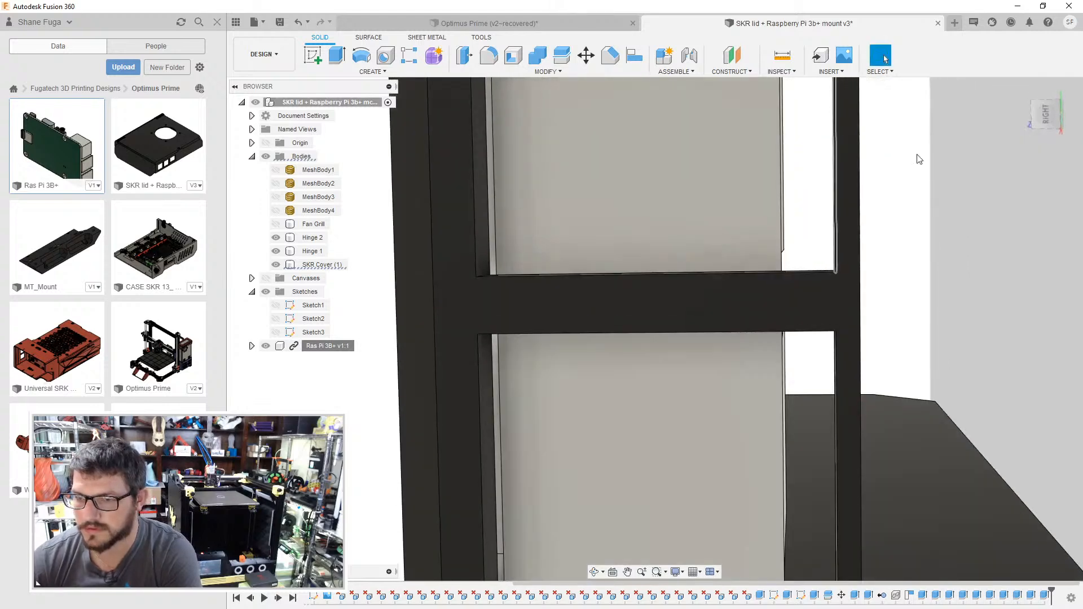
left_click(1050, 107)
middle_click_drag(751, 404, 807, 401, "shift")
key("e")
left_click(817, 400)
left_click_drag(811, 401, 772, 408)
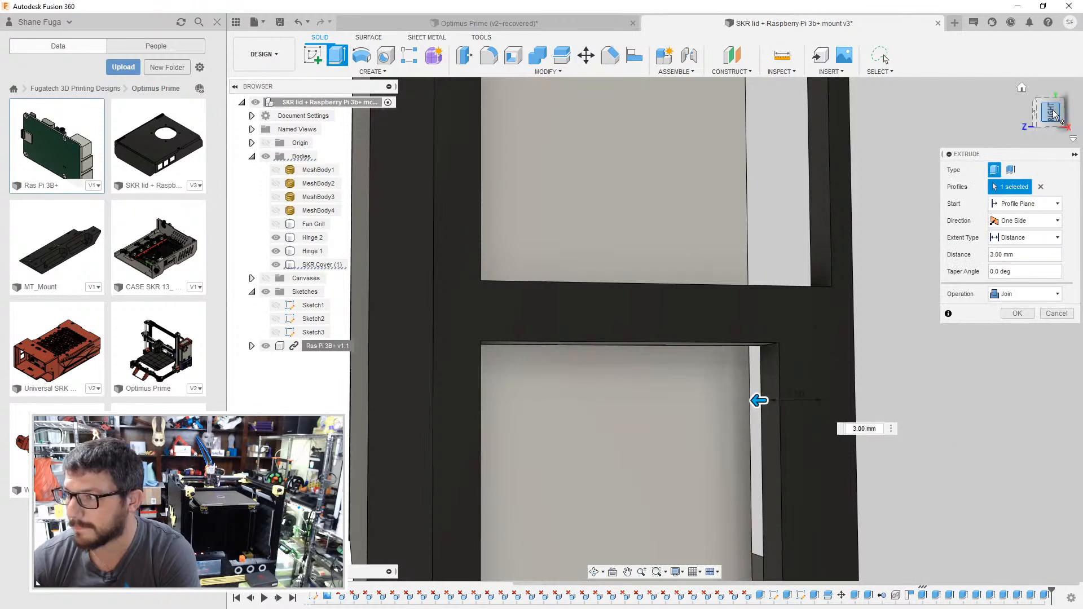
left_click(1050, 112)
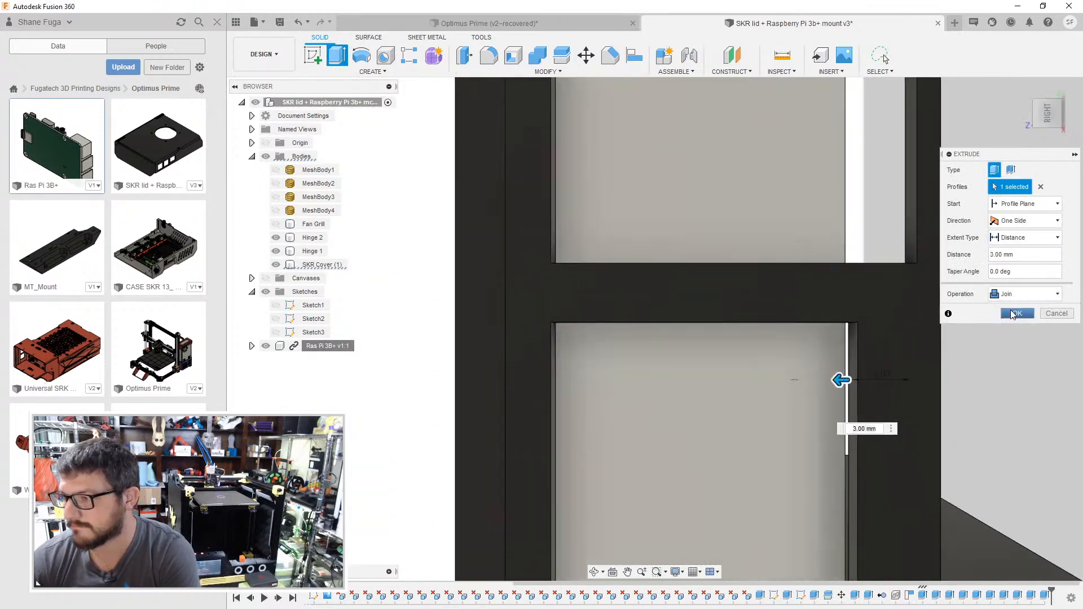
left_click(1015, 313)
- Try to extrude the middle USB opening's side face beyond the port's top 3 mm inward as a join
left_click(911, 328)
key("e")
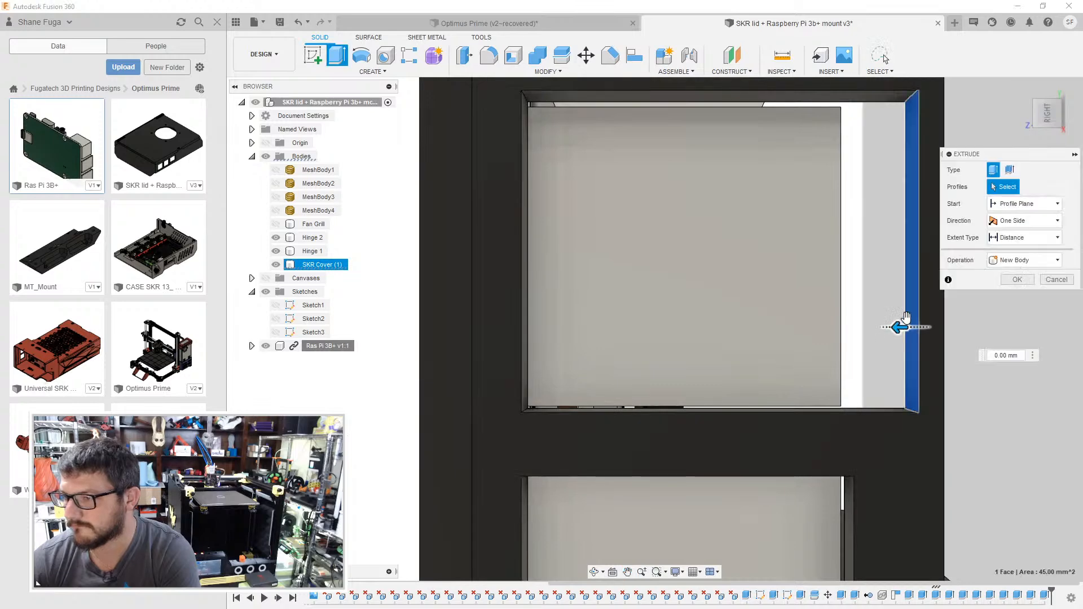
left_click_drag(899, 326, 839, 332)
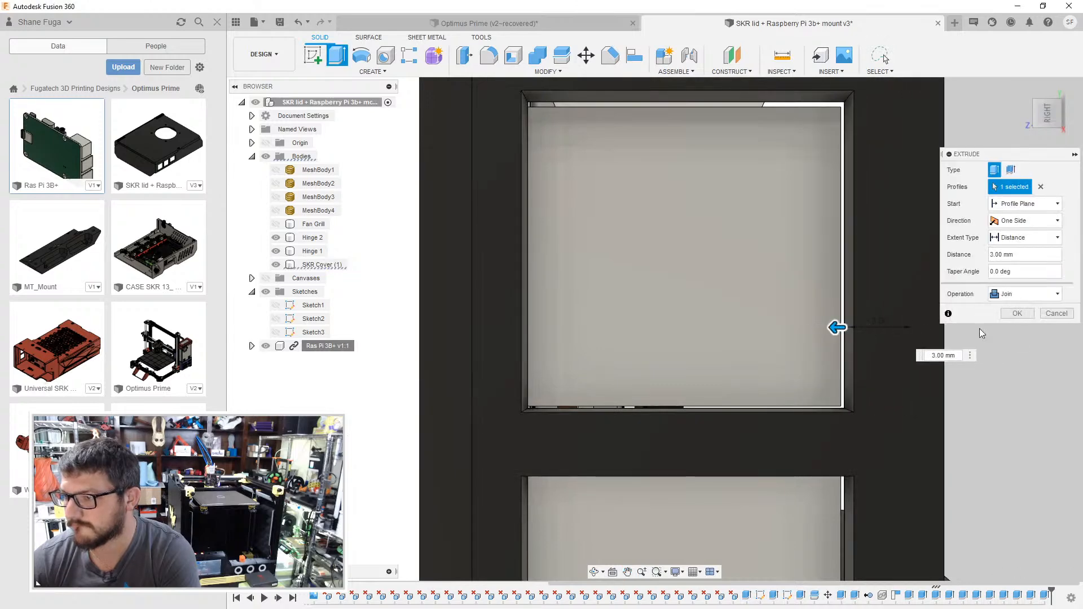
left_click(1017, 314)
- Undo the port opening extrusions back past the Raspberry Pi's alignment, and redo only that alignment
middle_click_drag(908, 350, 834, 306, "shift")
middle_click_drag(959, 307, 612, 449)
middle_click_drag(777, 334, 726, 387, "shift")
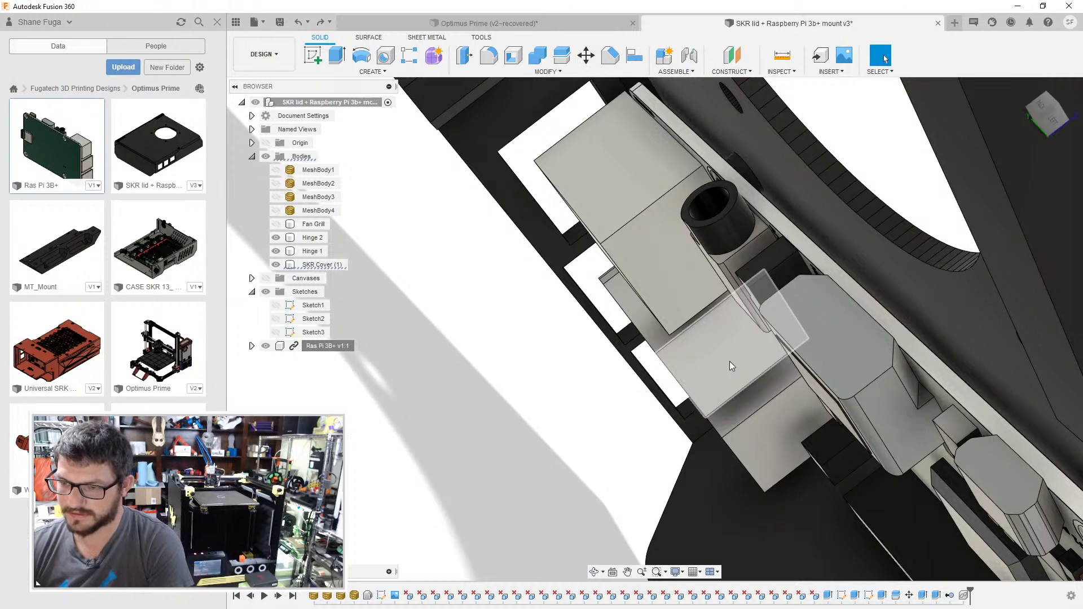
key("ctrl+z")
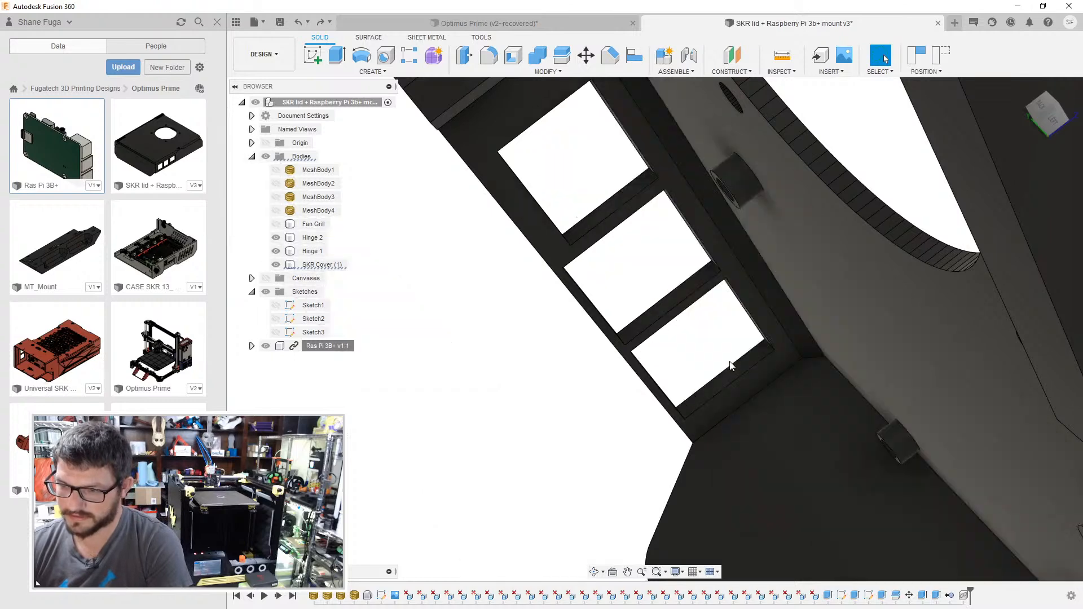
left_click(318, 22)
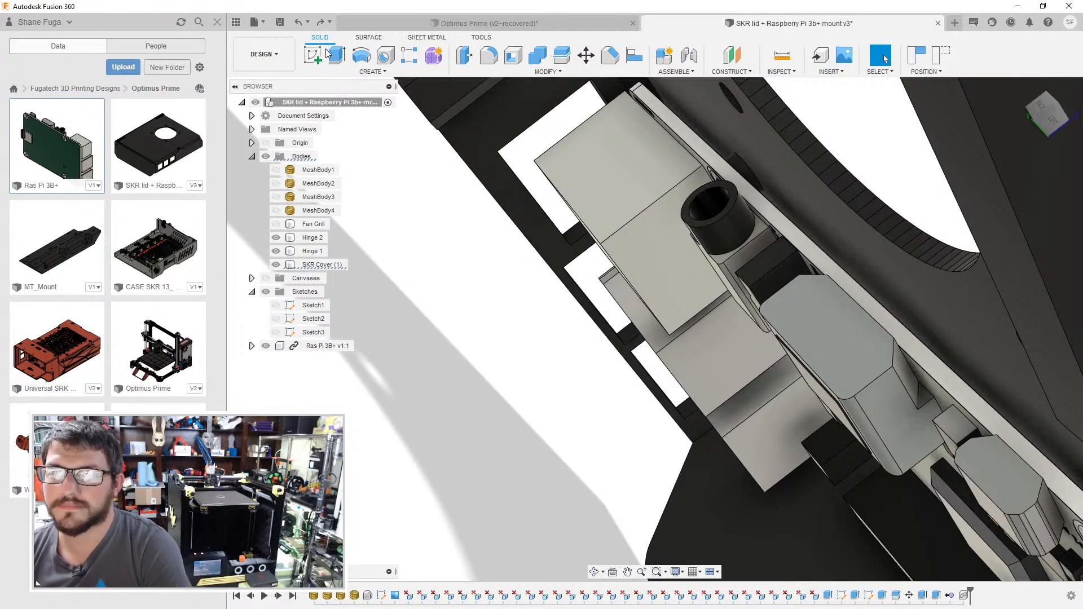
- Hide the SKR Cover and start an Align from the corner mounting hole on the underside of the Raspberry Pi board
middle_click_drag(713, 167, 540, 231, "shift")
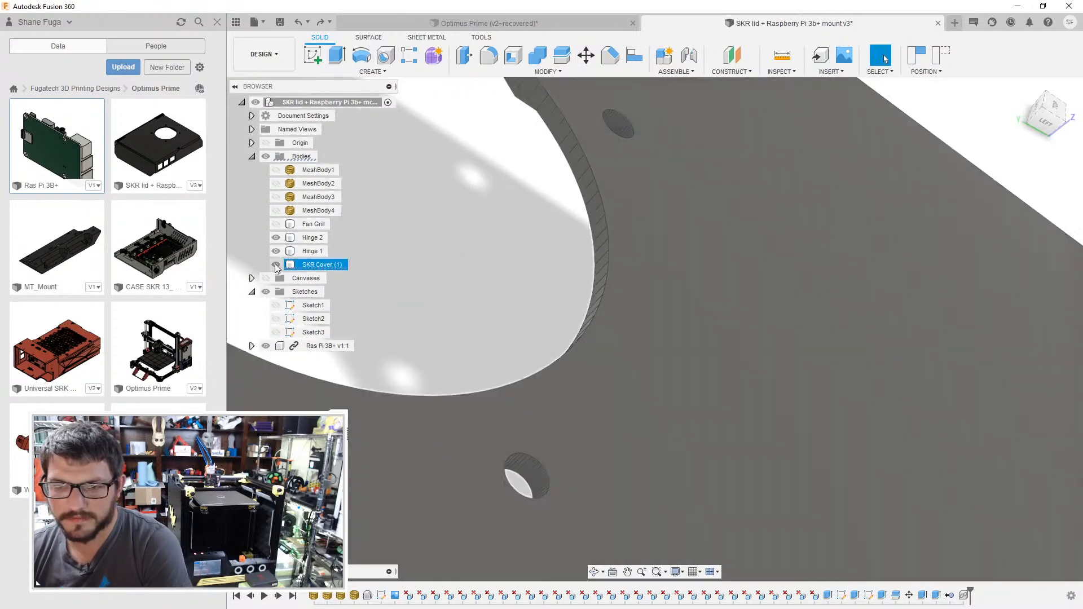
left_click(275, 265)
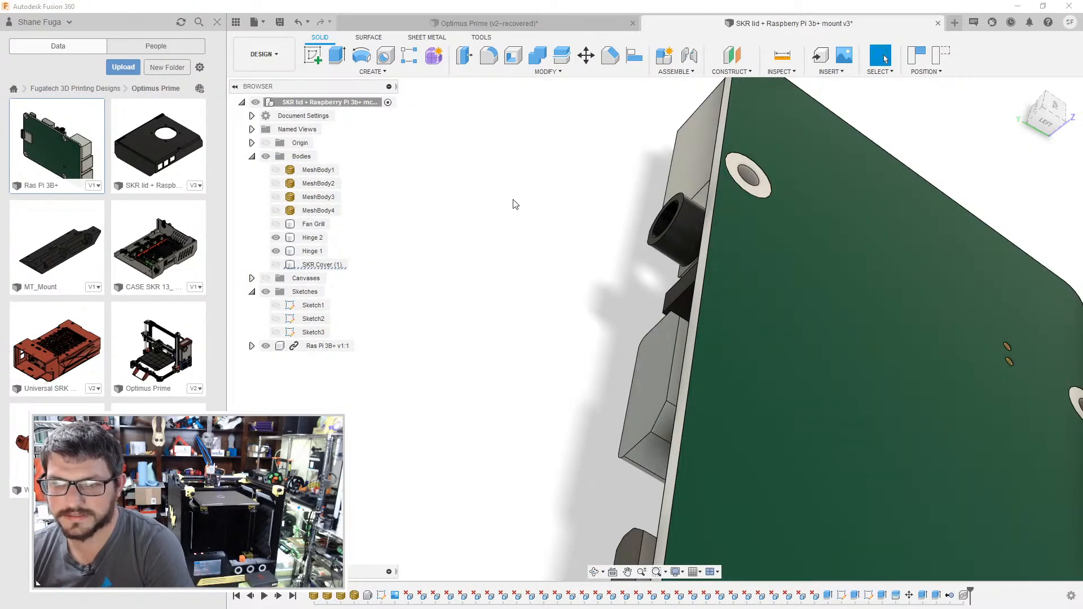
left_click(628, 67)
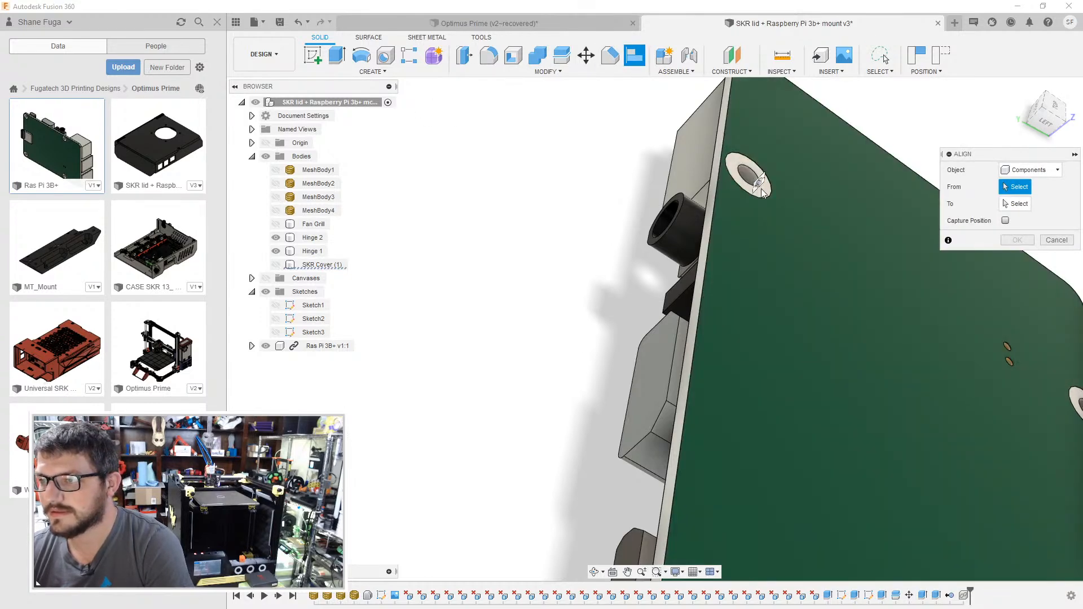
scroll(760, 190, "down", 3)
left_click(692, 259)
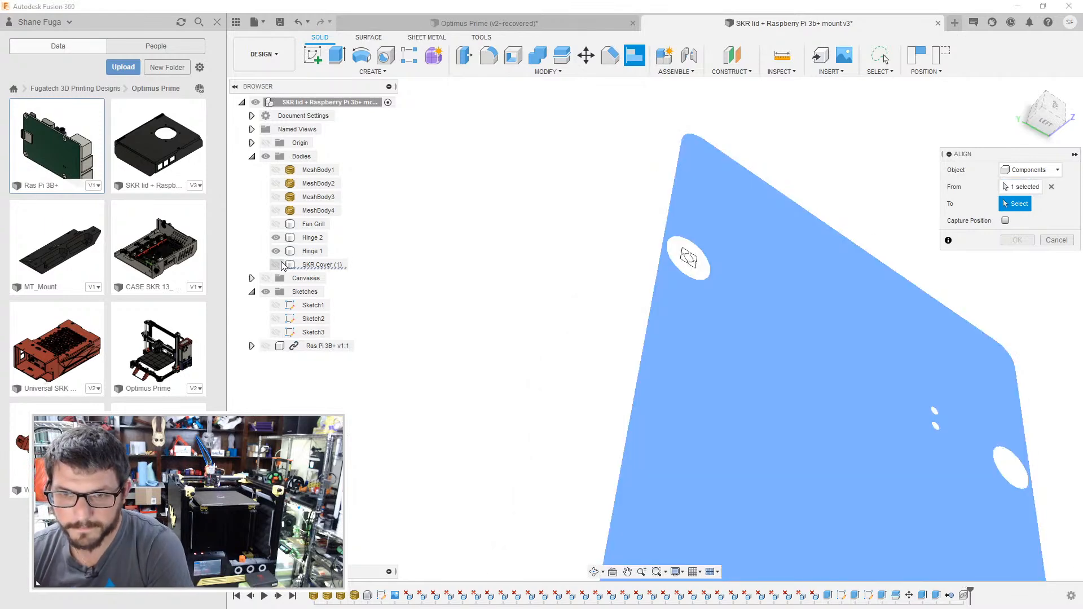
- Show the SKR Cover and align the Pi's mounting hole to the end face of the matching standoff, with the Pi model visible
left_click(276, 265)
middle_click_drag(466, 246, 541, 196, "shift")
scroll(450, 423, "up", 3)
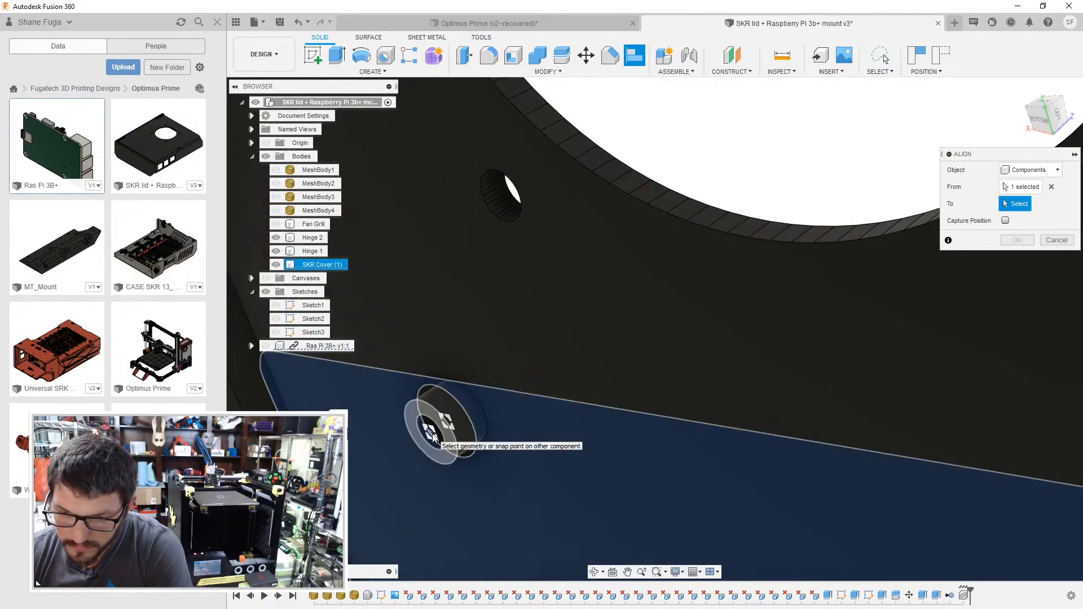
left_click(433, 437)
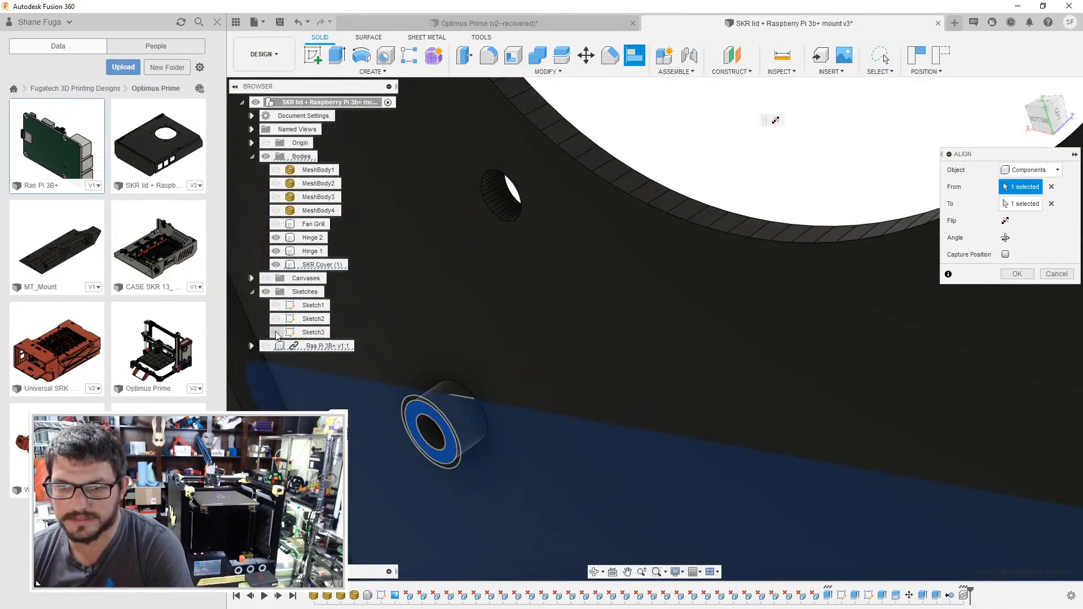
left_click(265, 346)
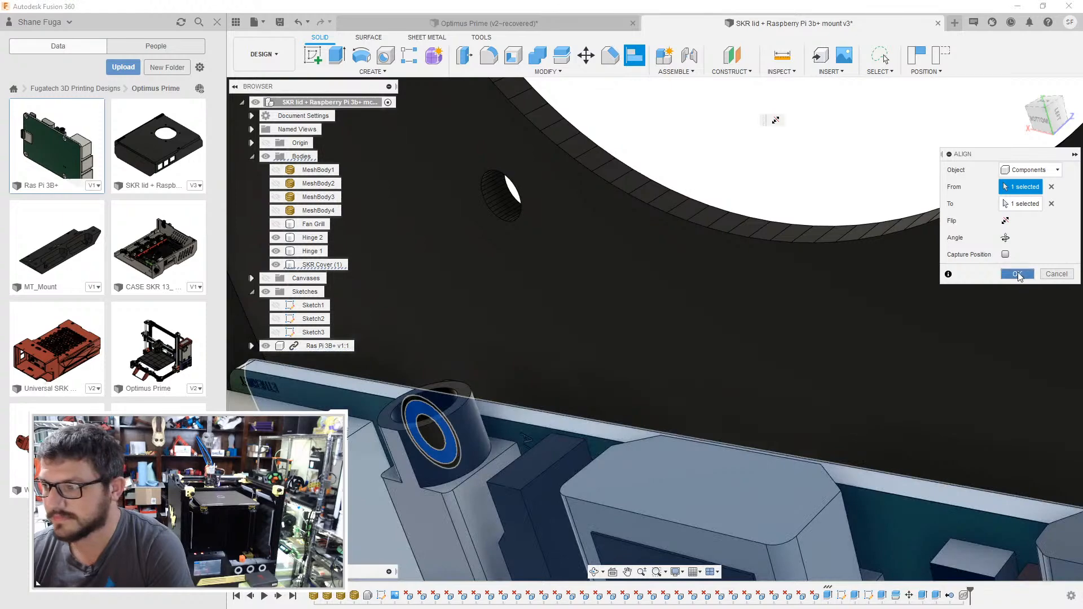
left_click(1017, 274)
- Cut the lower inner face of the bottom USB opening down by 2 mm so it clears the port's lower edge
scroll(483, 369, "down", 3)
middle_click_drag(489, 354, 856, 230, "shift")
left_click(1043, 109)
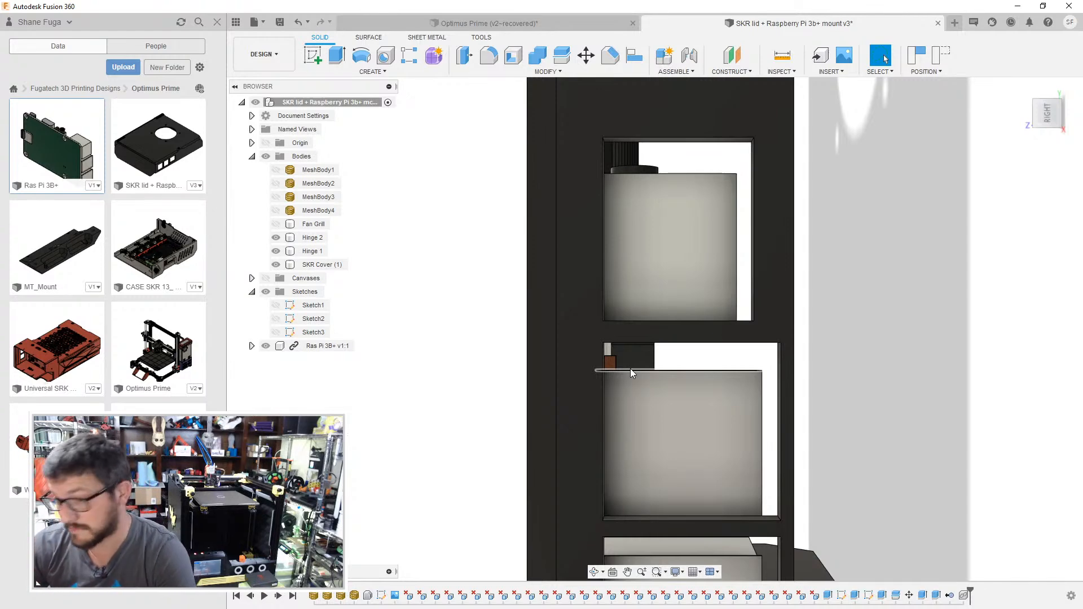
mouse_move(706, 432)
middle_mouse_down("shift")
mouse_move(651, 203)
mouse_move(696, 345)
mouse_move(700, 436)
middle_mouse_up("shift")
left_click(699, 436)
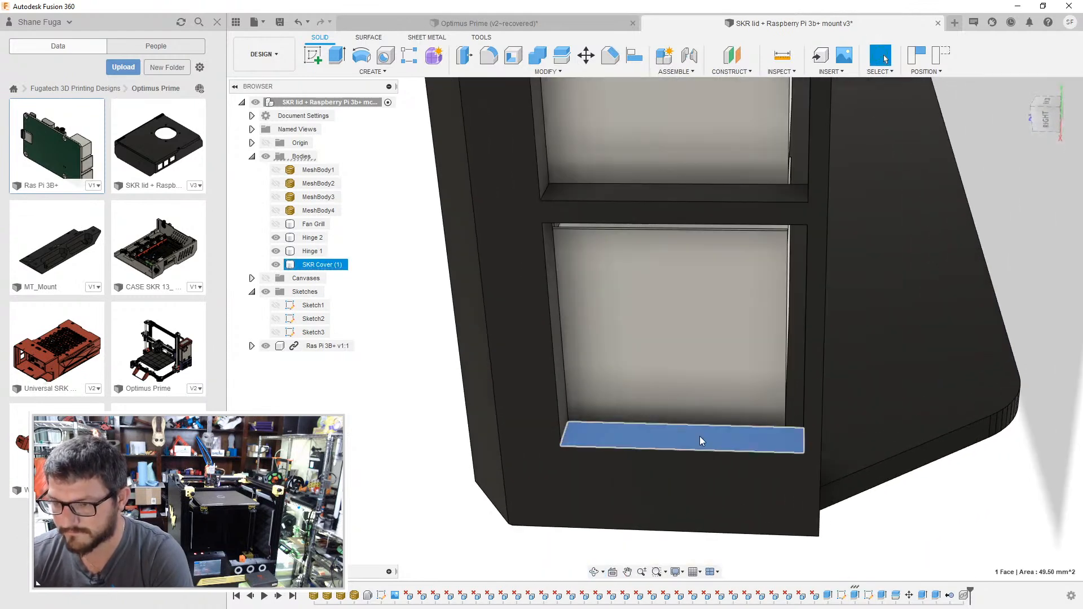
left_click(615, 328)
key("e")
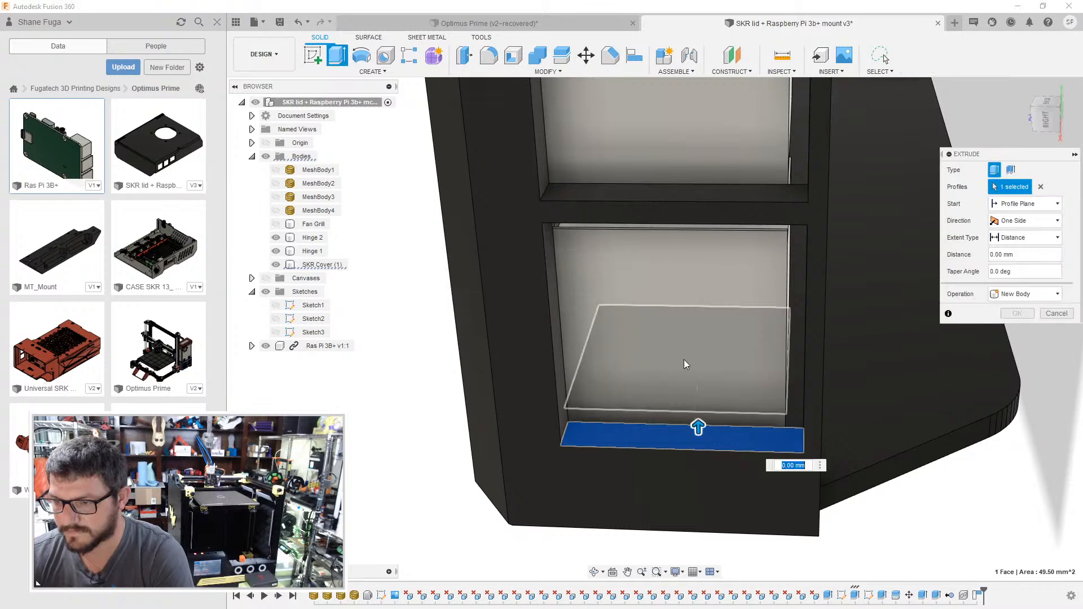
middle_click_drag(683, 361, 696, 347, "shift")
left_click_drag(700, 413, 703, 466)
left_click(1048, 113)
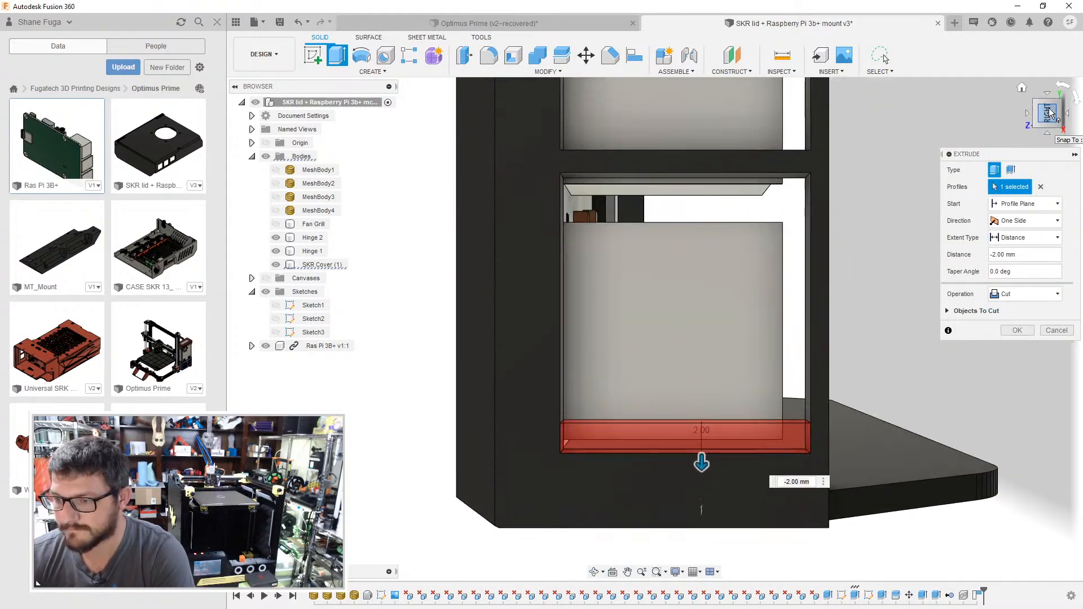
left_click(1016, 330)
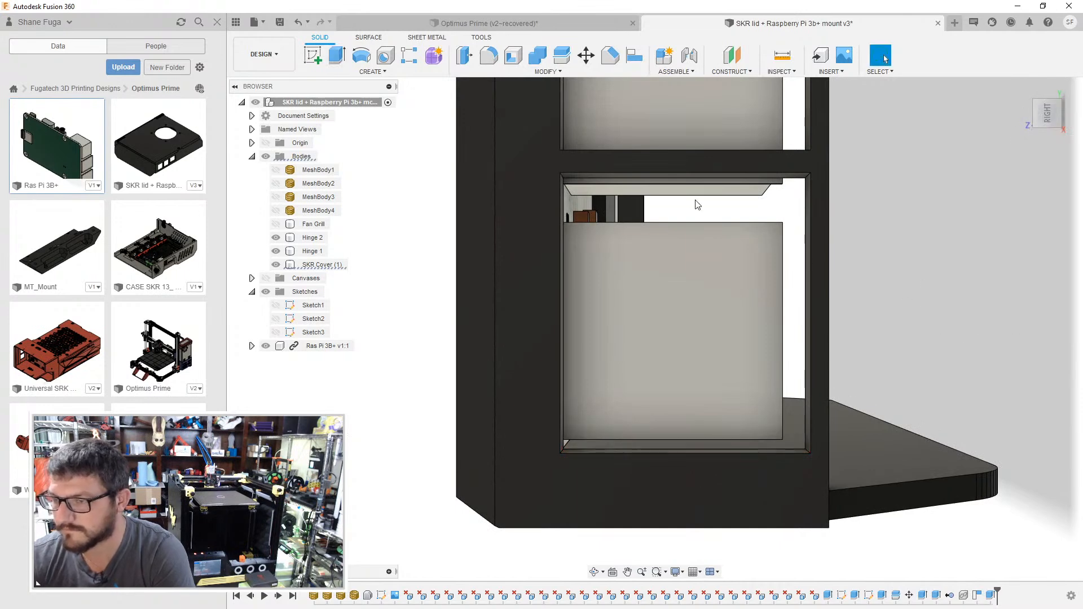
- Extrude the upper inner face of the bottom USB opening downward as a join, closing the gap above the port
left_click(650, 181)
scroll(649, 181, "up", 4)
key("e")
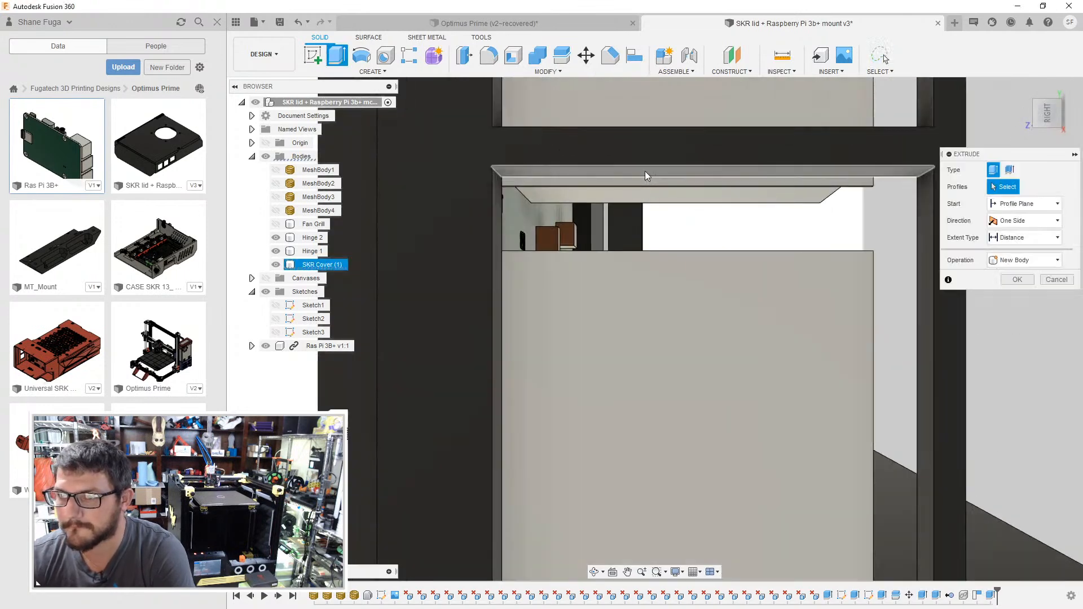
left_click(645, 172)
left_click_drag(645, 172, 646, 246)
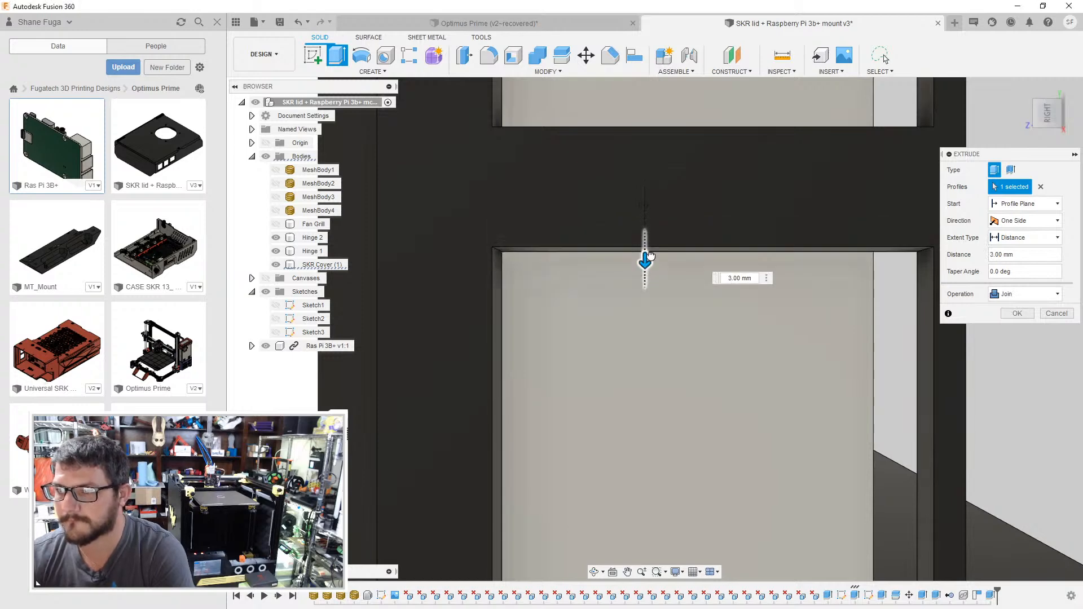
left_click(1016, 313)
- Extrude the bottom USB opening's side face beyond the port's top 1.5 mm inward as a join
left_click(915, 325)
key("e")
left_click_drag(899, 329, 867, 326)
left_click(1050, 126)
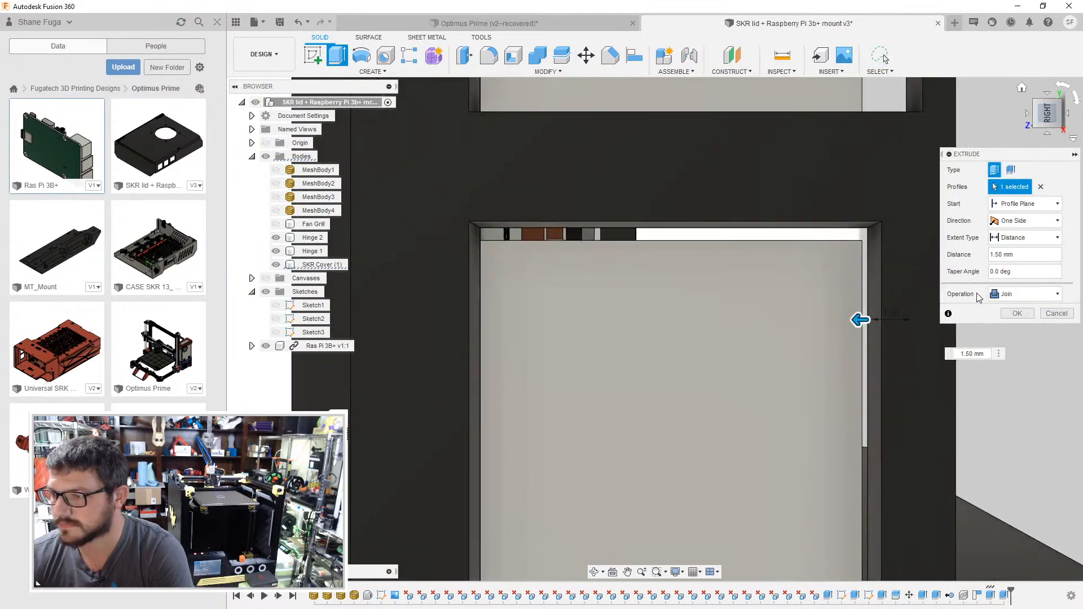
left_click(1015, 314)
- Cut the bottom USB opening's board-side face back by 0.5 mm
left_click(471, 320)
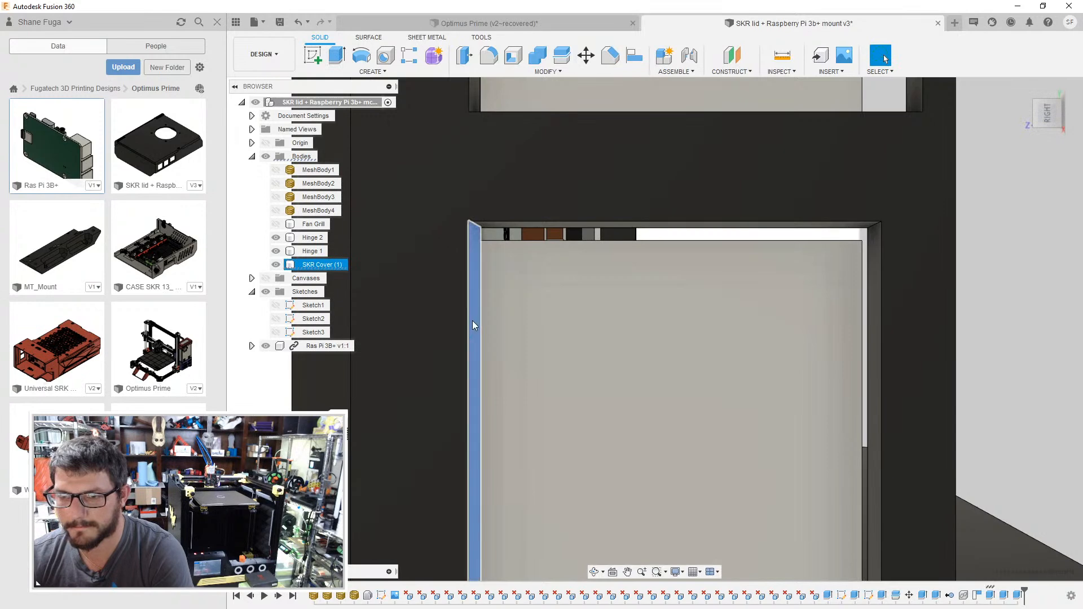
key("e")
left_click_drag(481, 321, 463, 325)
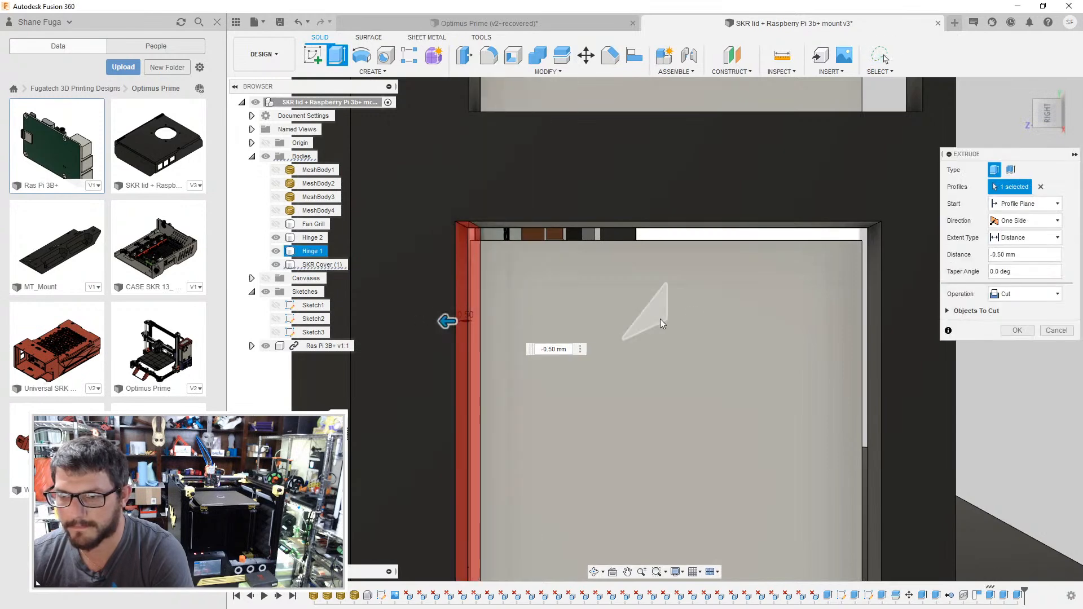
left_click(1016, 328)
- Cut the lower inner face of the middle USB opening down by 1.5 mm so it clears the port
scroll(552, 351, "down", 3)
middle_click_drag(553, 350, 590, 421)
mouse_move(599, 373)
middle_mouse_down("shift")
mouse_move(602, 398)
mouse_move(588, 379)
middle_mouse_up("shift")
key("e")
left_click(593, 408)
left_click_drag(589, 382, 593, 453)
scroll(589, 396, "up", 2)
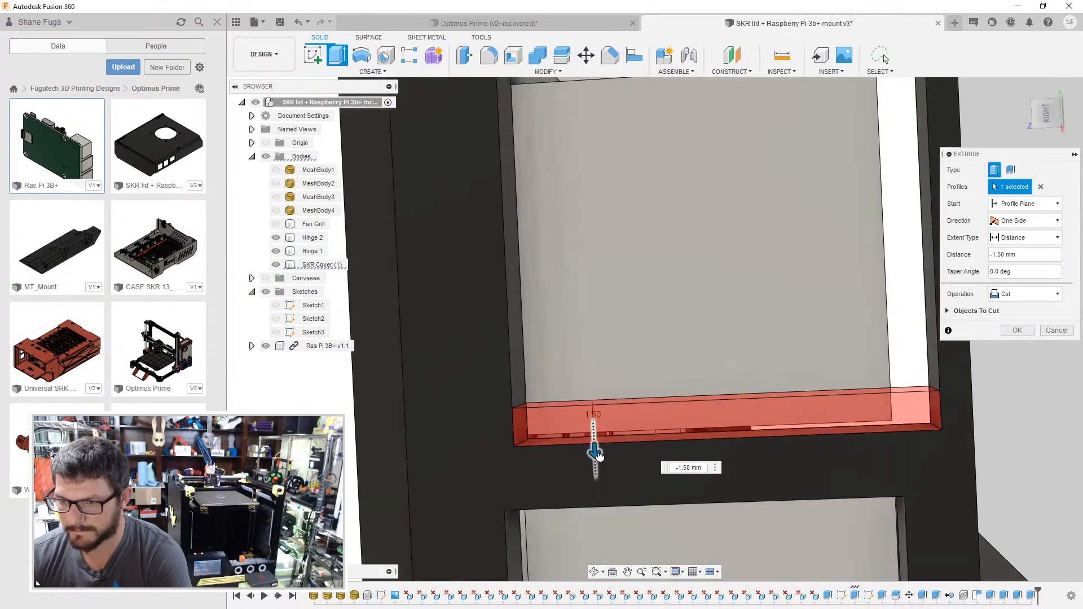
left_click(1004, 330)
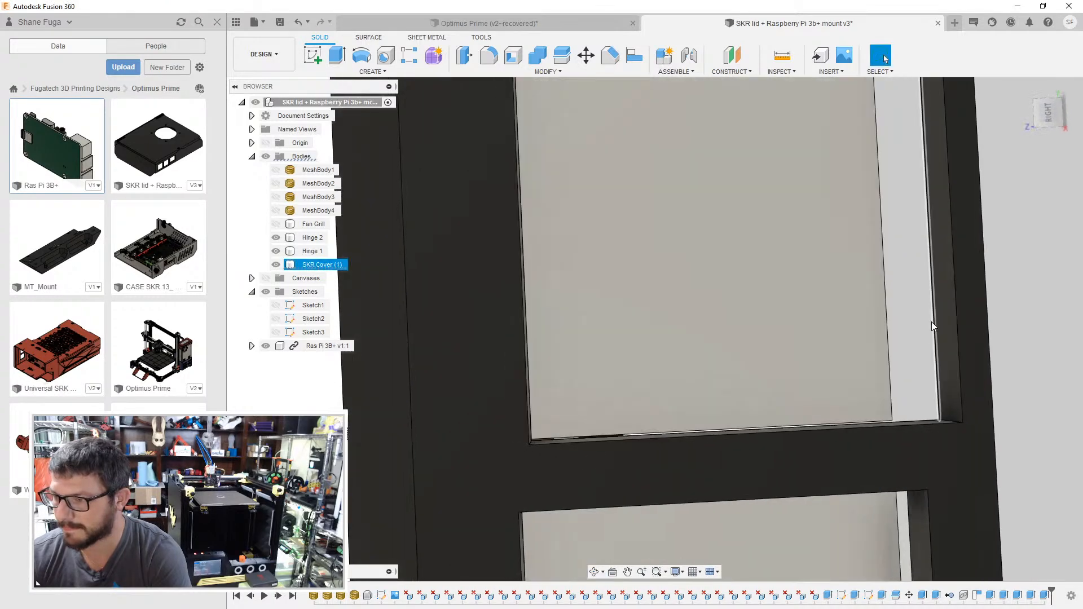
- Extrude the middle USB opening's side face beyond the port's top 2 mm inward as a join
key("e")
left_click(946, 327)
left_click_drag(933, 323, 886, 325)
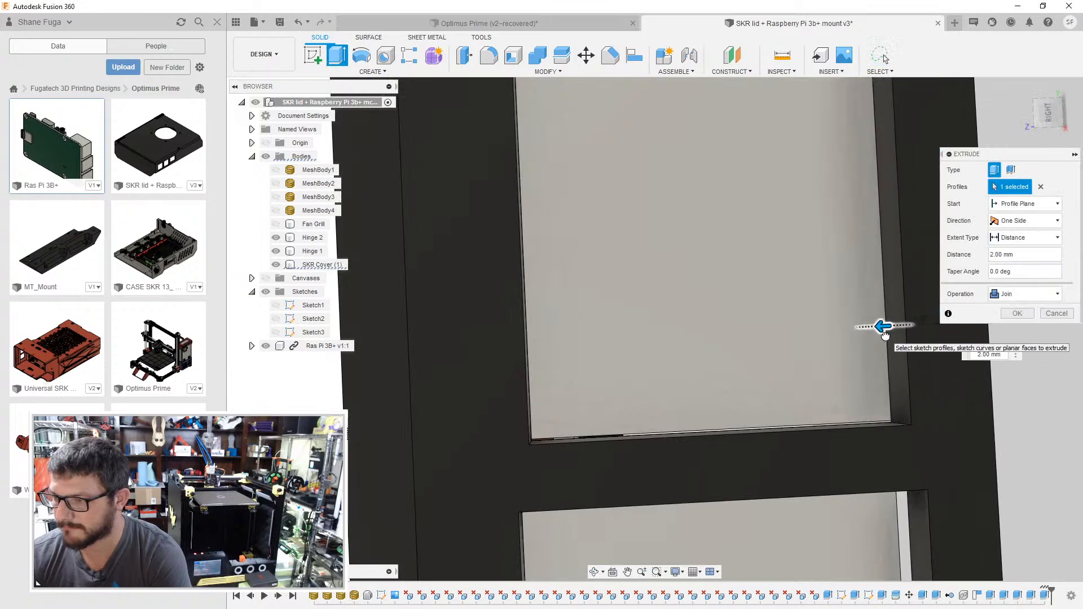
left_click(1017, 313)
- Extrude the upper inner face of the middle USB opening 2.5 mm downward as a join
middle_click_drag(872, 290, 539, 198, "shift")
key("e")
left_click(539, 198)
left_click_drag(539, 204, 538, 288)
left_click(1047, 110)
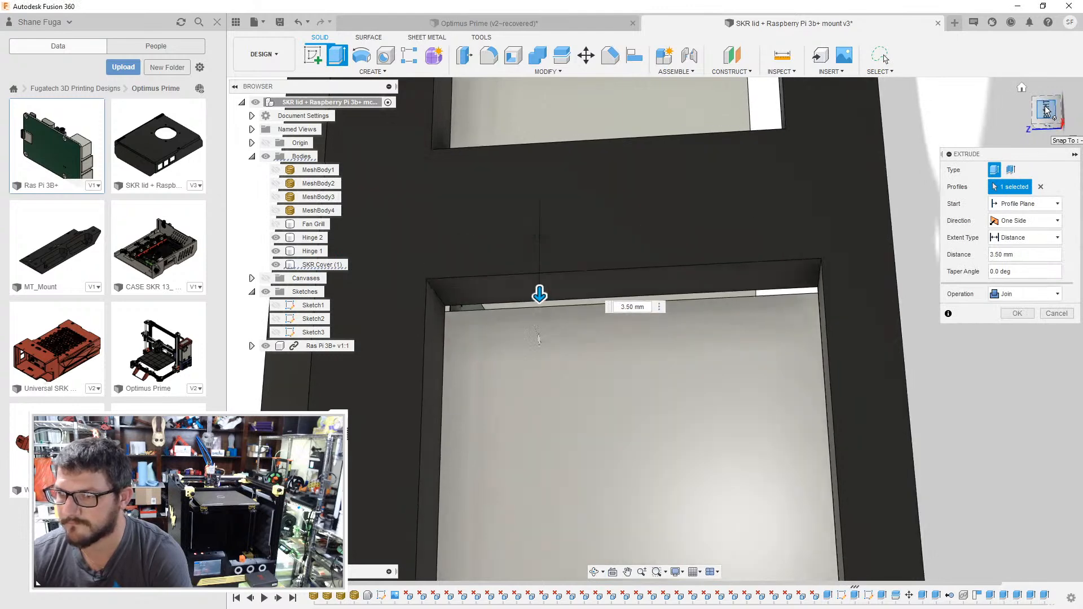
left_click_drag(551, 344, 551, 318)
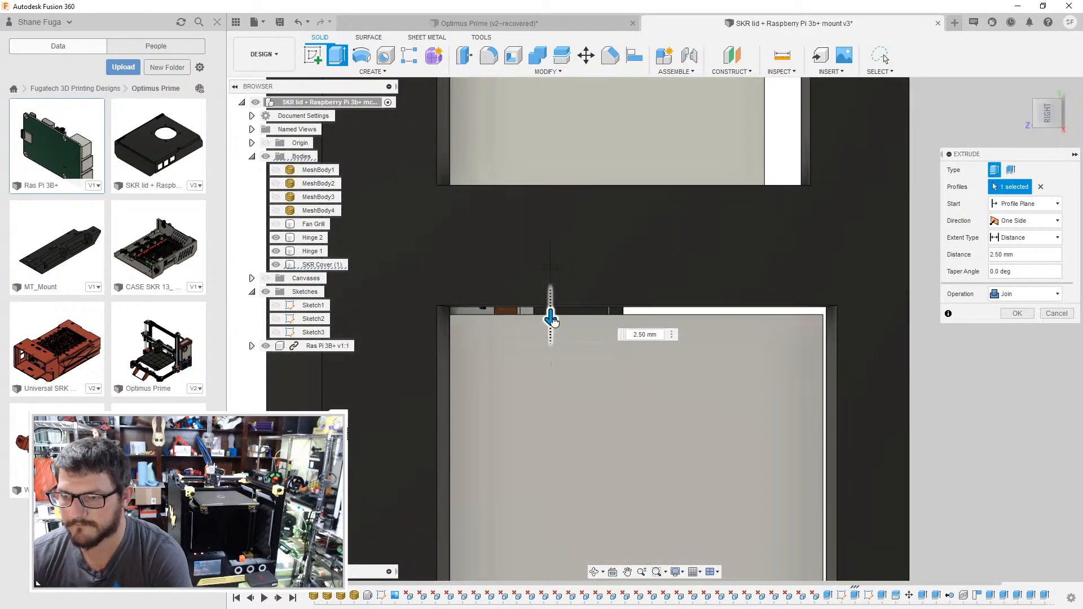
left_click(1017, 313)
- Cut the middle USB opening's board-side face back to line up with the bottom opening's board-side face
left_click(448, 363)
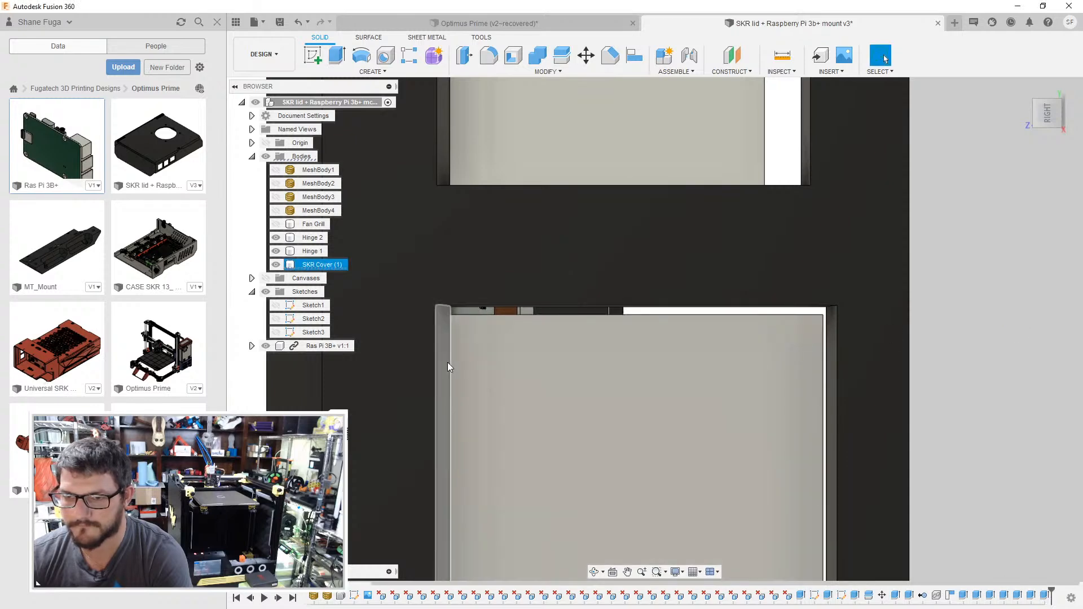
key("e")
middle_click_drag(448, 362, 495, 194, "shift")
middle_click_drag(453, 508, 485, 198)
scroll(485, 198, "up", 1)
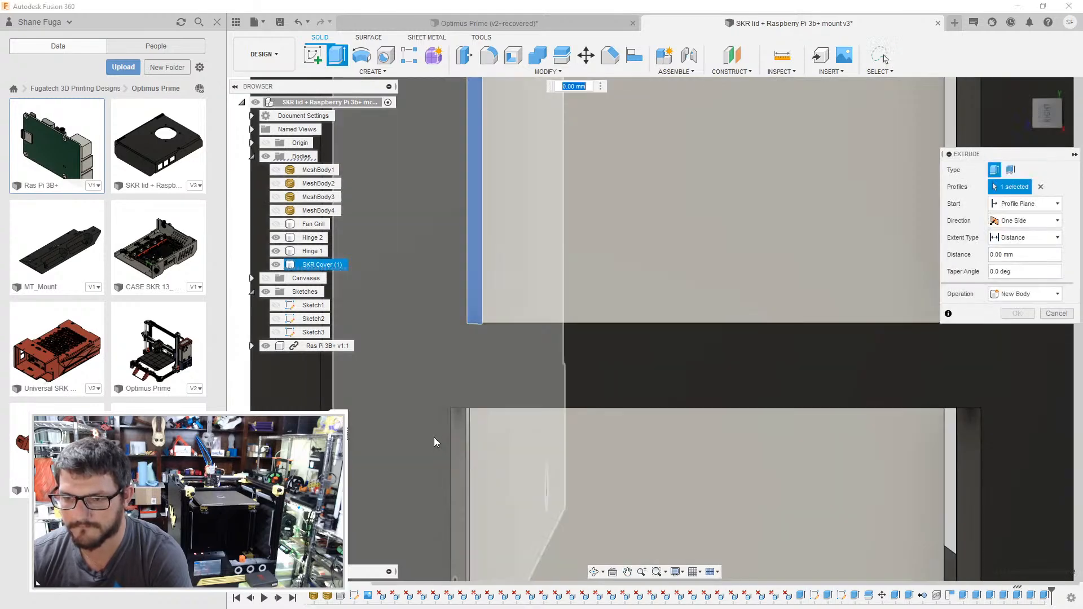
left_click(455, 429)
left_click(1015, 327)
- Cut the top port opening's board-side face back by 0.5 mm
scroll(600, 136, "up", 1)
middle_click_drag(592, 135, 613, 564)
middle_click_drag(497, 174, 497, 482)
key("e")
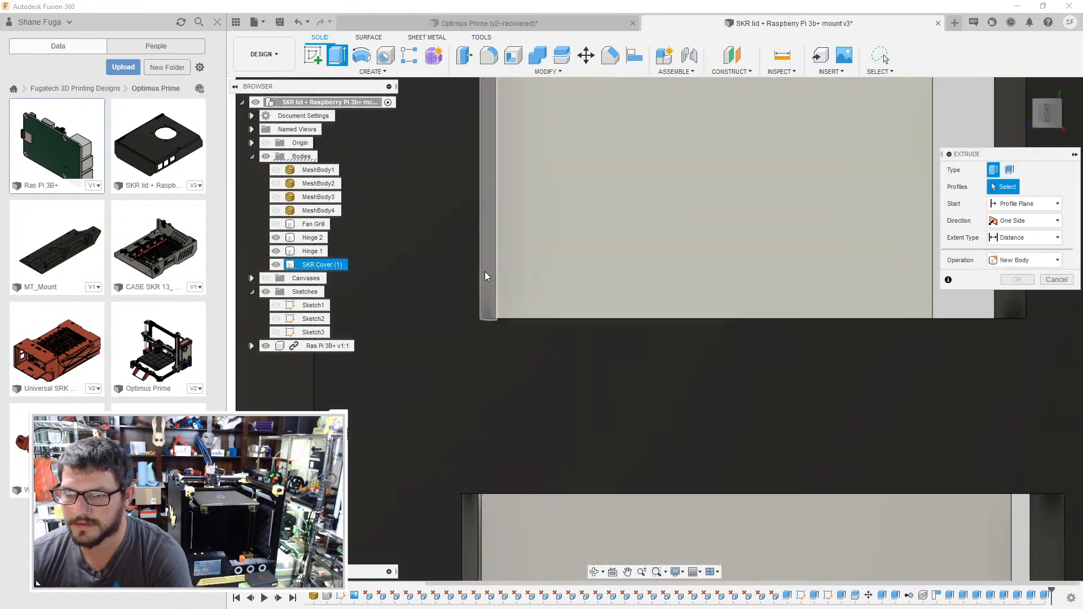
left_click(485, 272)
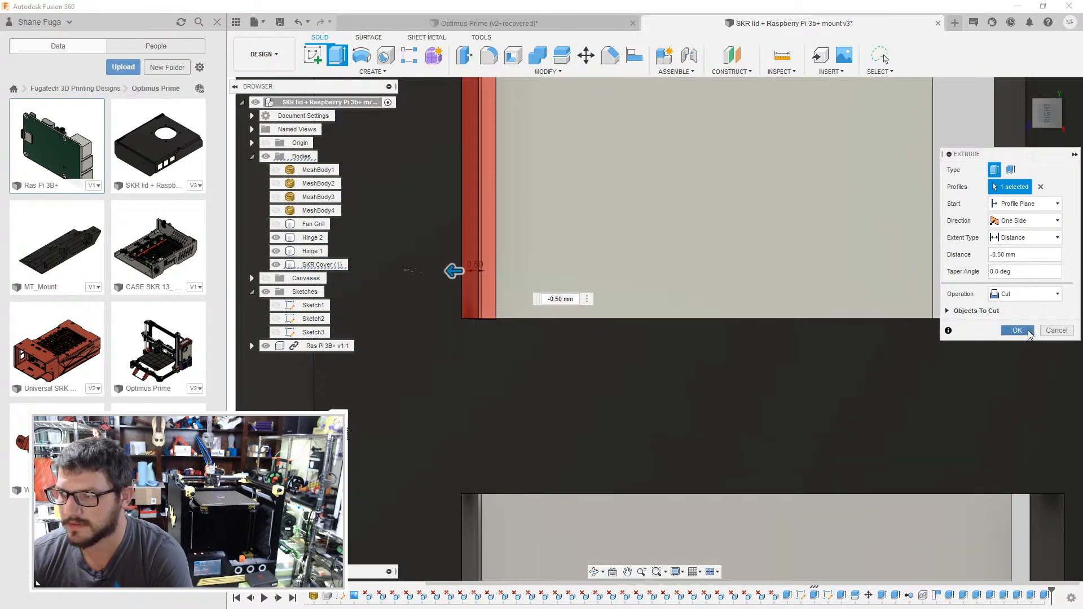
left_click(1028, 331)
- Cut the lower inner face of the top port opening downward so it clears the port
middle_click_drag(777, 303, 759, 310, "shift")
key("e")
left_click(728, 358)
middle_click_drag(727, 358, 726, 321, "shift")
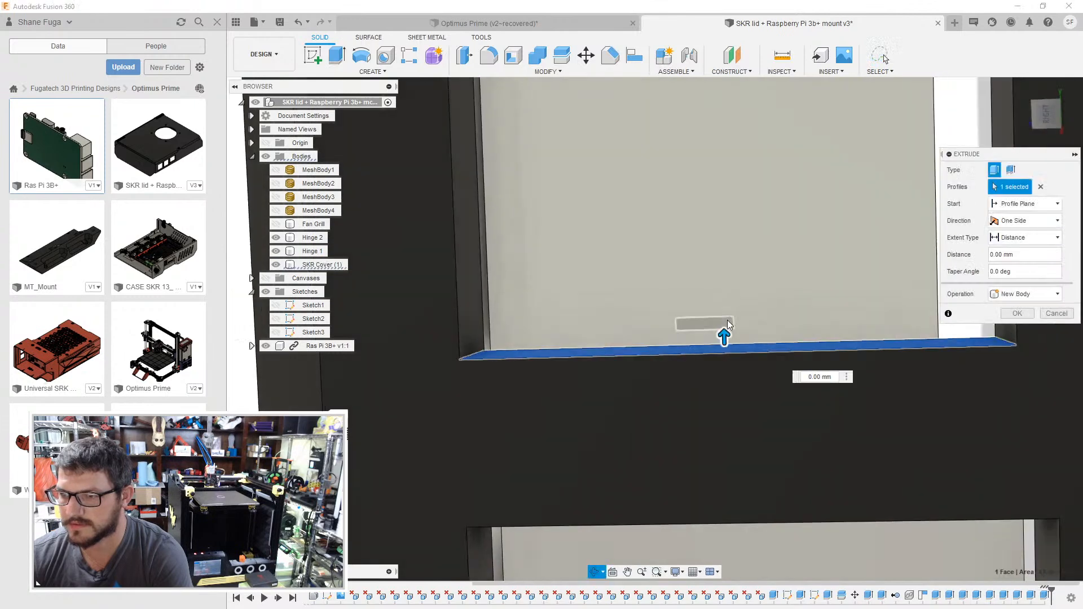
left_click_drag(725, 338, 743, 414)
left_click(1044, 117)
left_click(1017, 331)
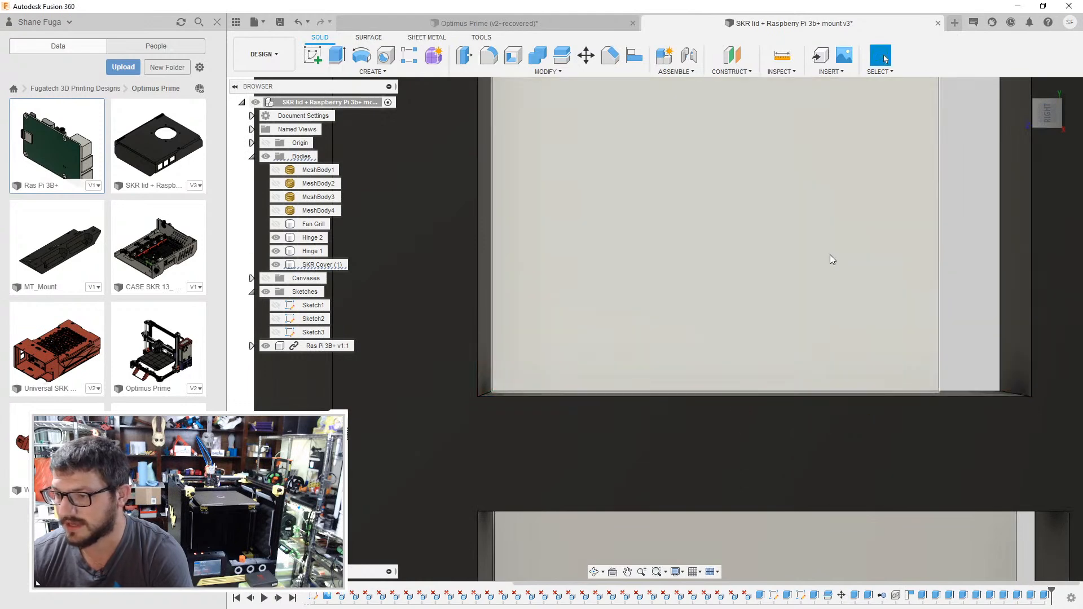
- Extrude the upper inner face of the top port opening 3 mm downward as a join
scroll(831, 256, "up", 1)
middle_click_drag(829, 257, 735, 515)
middle_click_drag(627, 189, 641, 404)
middle_click_drag(555, 308, 550, 290, "shift")
key("e")
left_click(553, 138)
middle_click_drag(554, 150, 548, 290, "shift")
left_click(1044, 112)
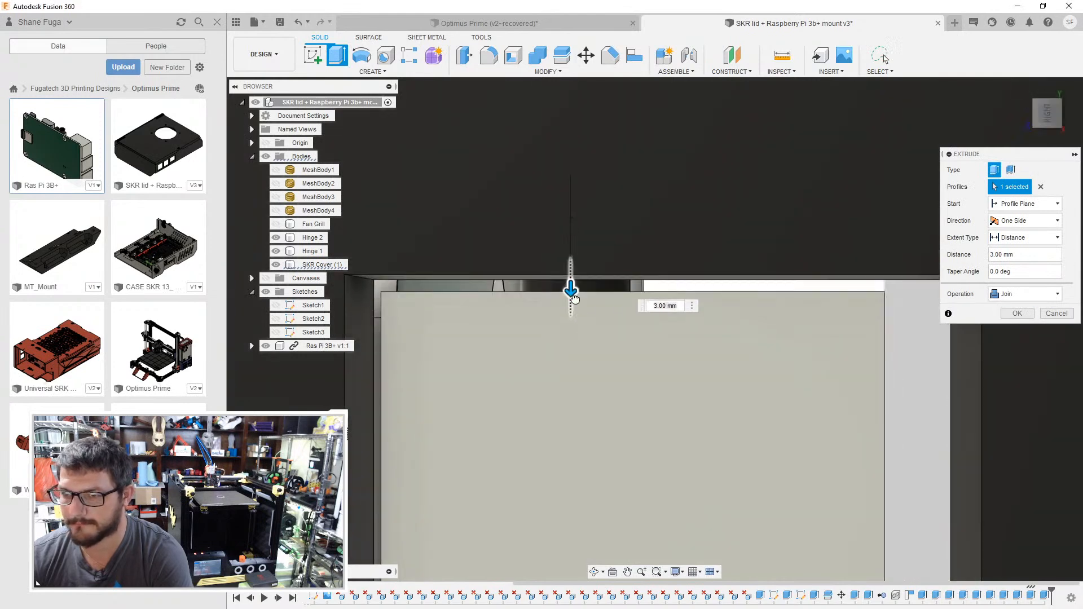
left_click(1015, 313)
- Extrude the top port opening's side face beyond the port's top 1.5 mm inward as a join
key("e")
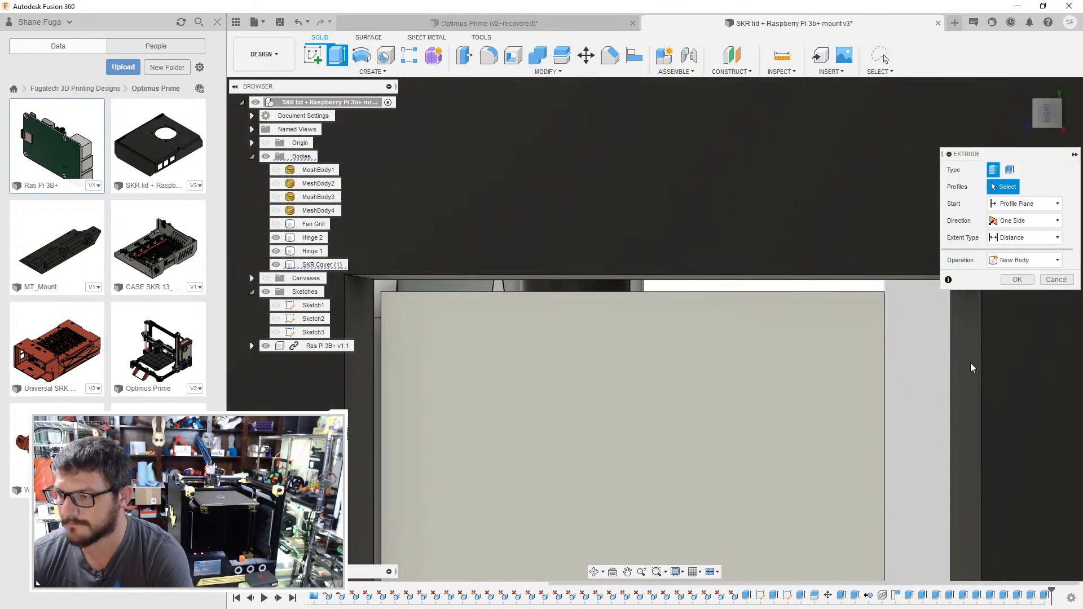
left_click(971, 357)
left_click_drag(961, 356, 900, 367)
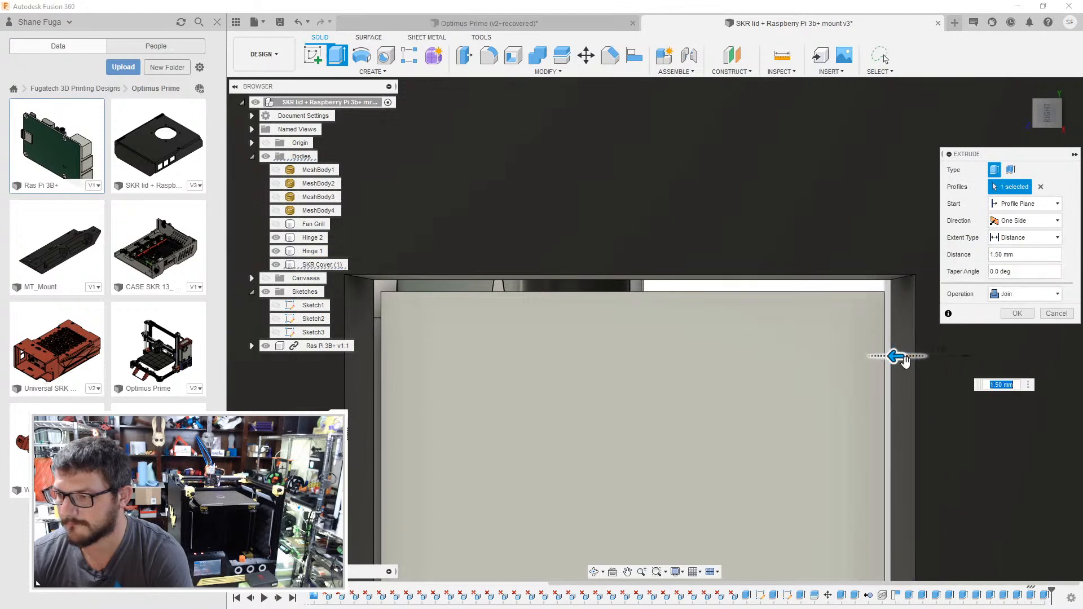
left_click(1017, 314)
- Measure the distances between the inner faces of the lid's USB port openings
scroll(813, 364, "down", 7)
middle_click_drag(807, 358, 765, 91)
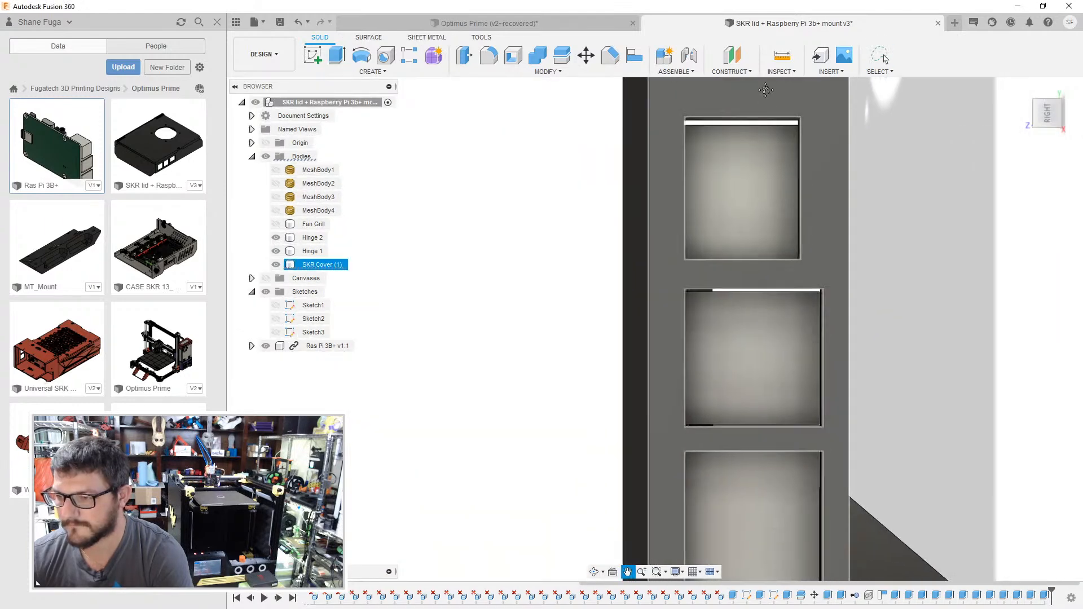
scroll(795, 302, "down", 3)
middle_click_drag(794, 305, 854, 394, "shift")
key("i")
left_click(873, 313)
left_click(854, 390)
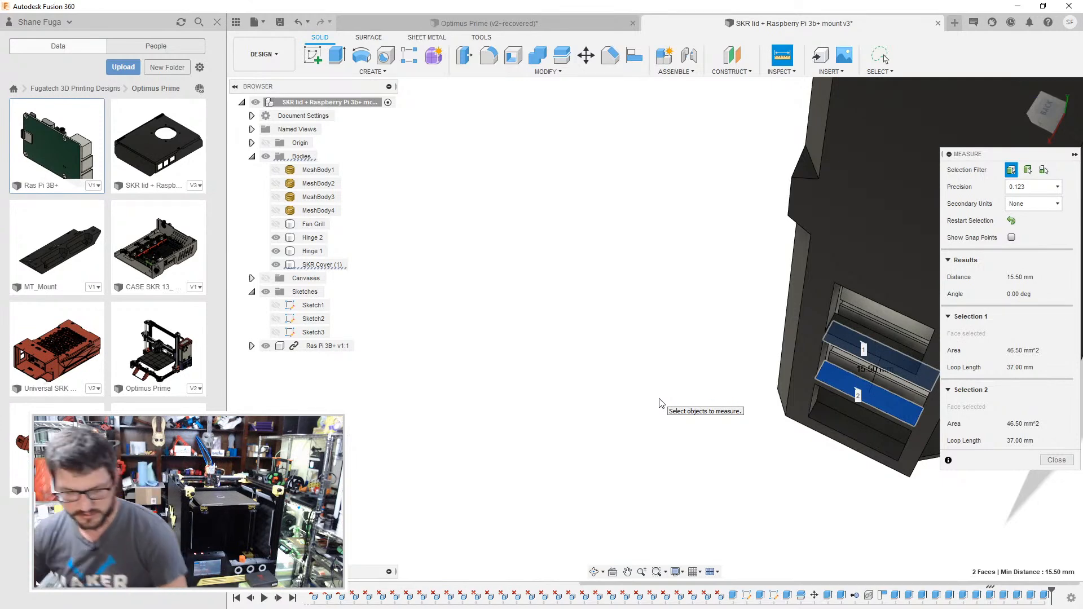
scroll(706, 332, "up", 5)
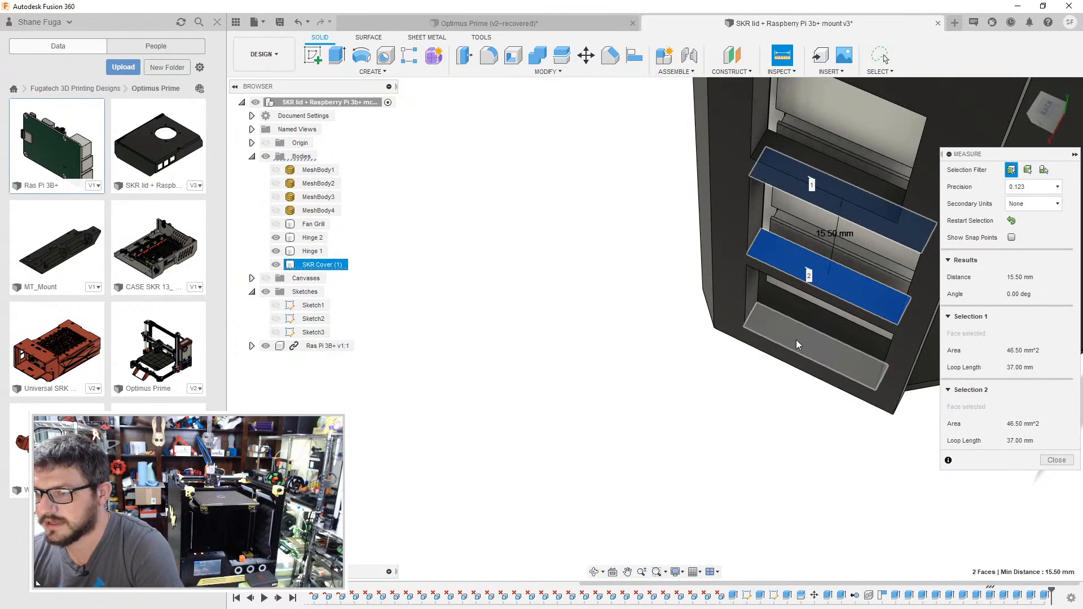
left_click(797, 340)
middle_click_drag(795, 320, 814, 233, "shift")
left_click(814, 232)
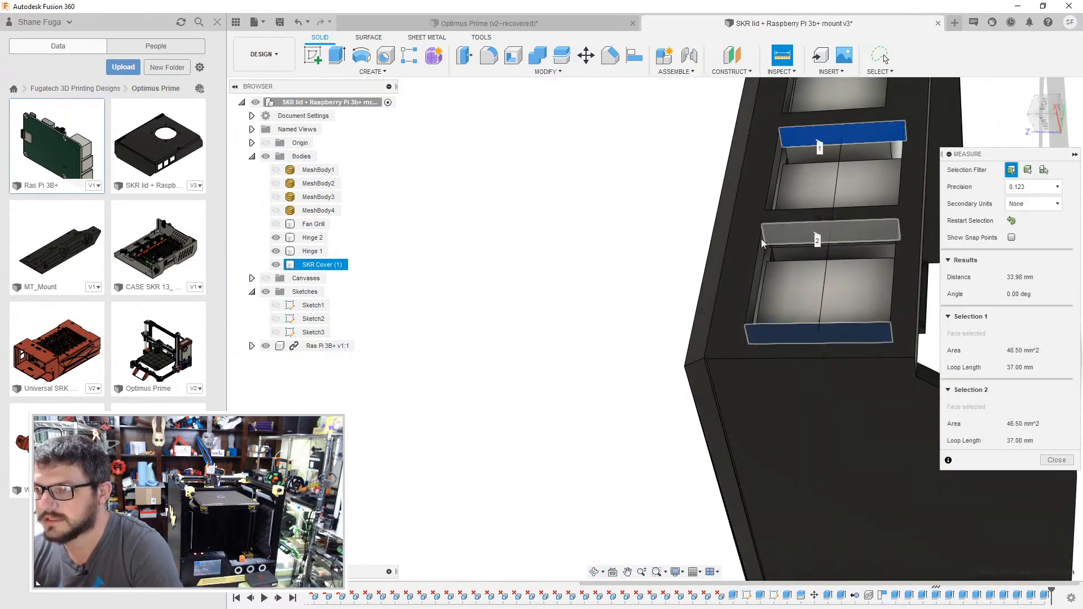
middle_click_drag(651, 220, 671, 252, "shift")
key("Escape")
left_click(792, 64)
middle_click_drag(770, 160, 813, 166, "shift")
left_click(759, 317)
left_click(813, 165)
middle_click_drag(636, 194, 550, 276, "shift")
left_click(1064, 462)
- Extrude the lower inner face of the middle USB opening by -0.25 mm to enlarge the opening
middle_click_drag(900, 466, 851, 435, "shift")
left_click(791, 500)
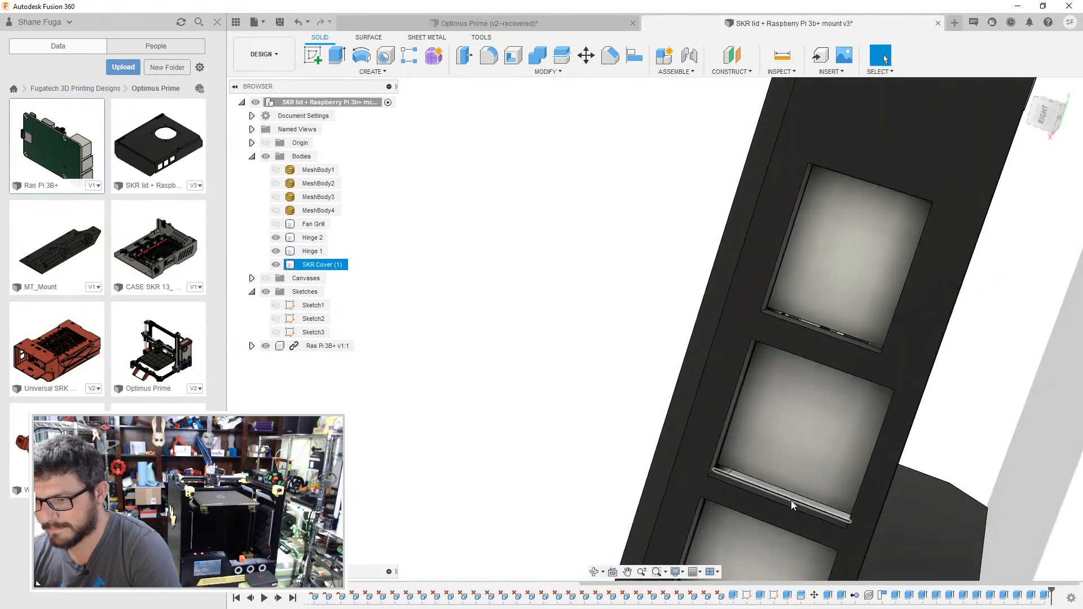
middle_click_drag(787, 506, 787, 493, "shift")
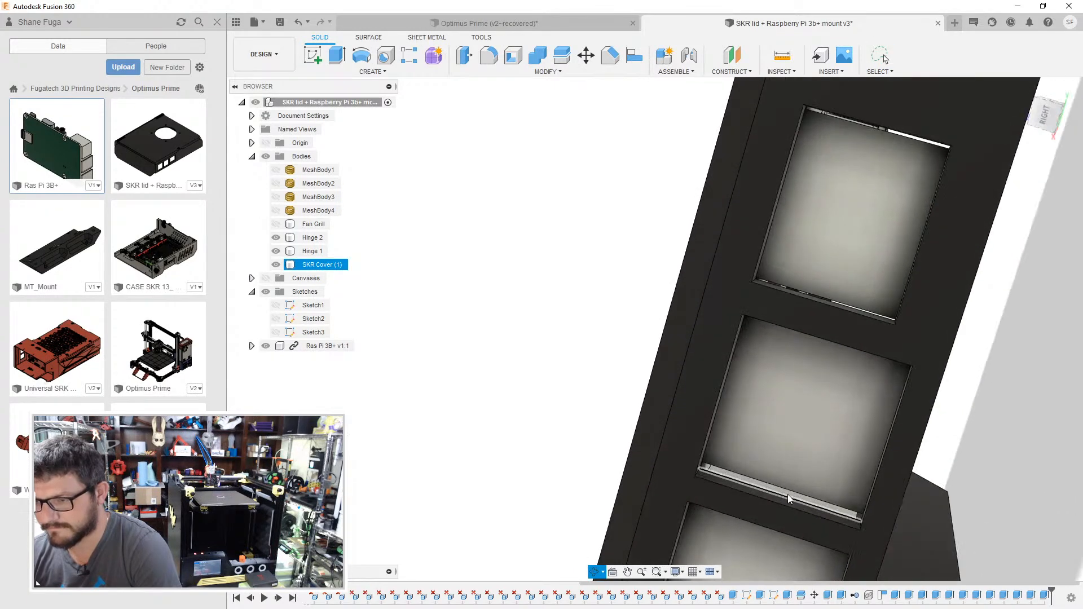
left_click(780, 500)
key("e")
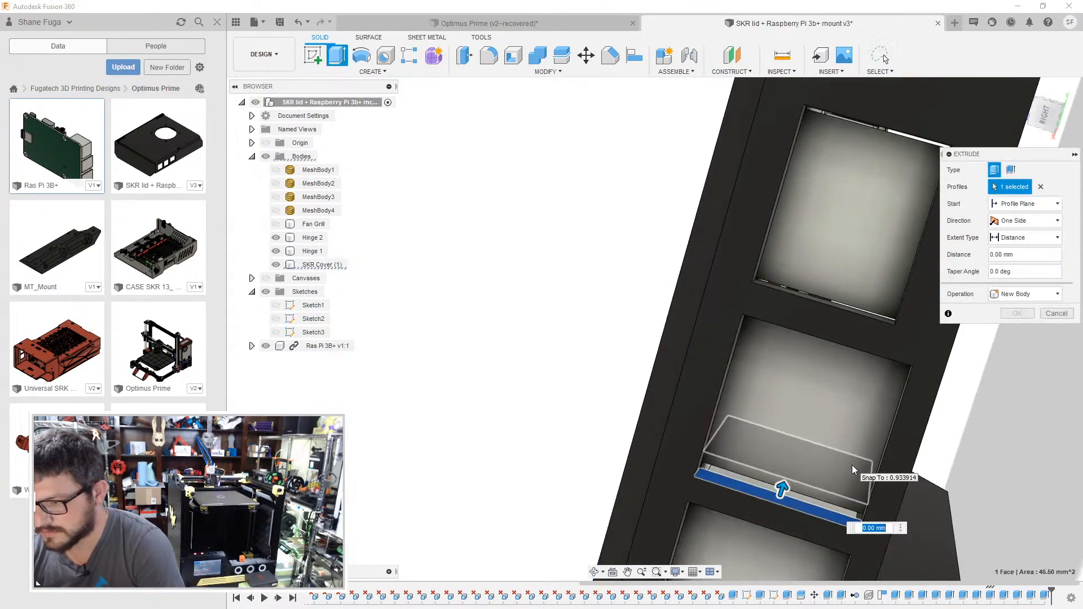
type("-.25")
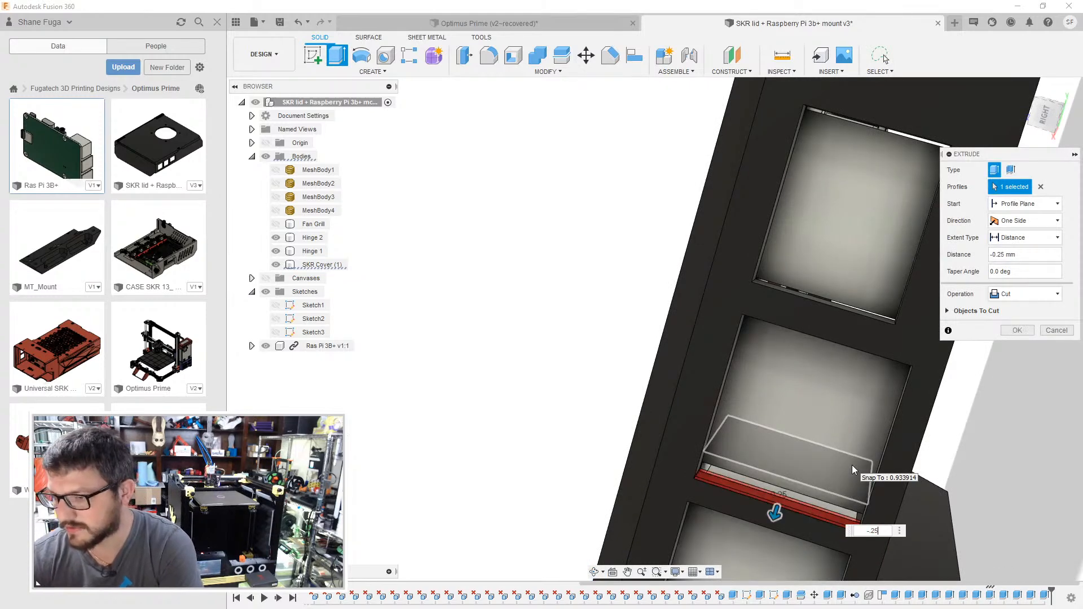
key("Return")
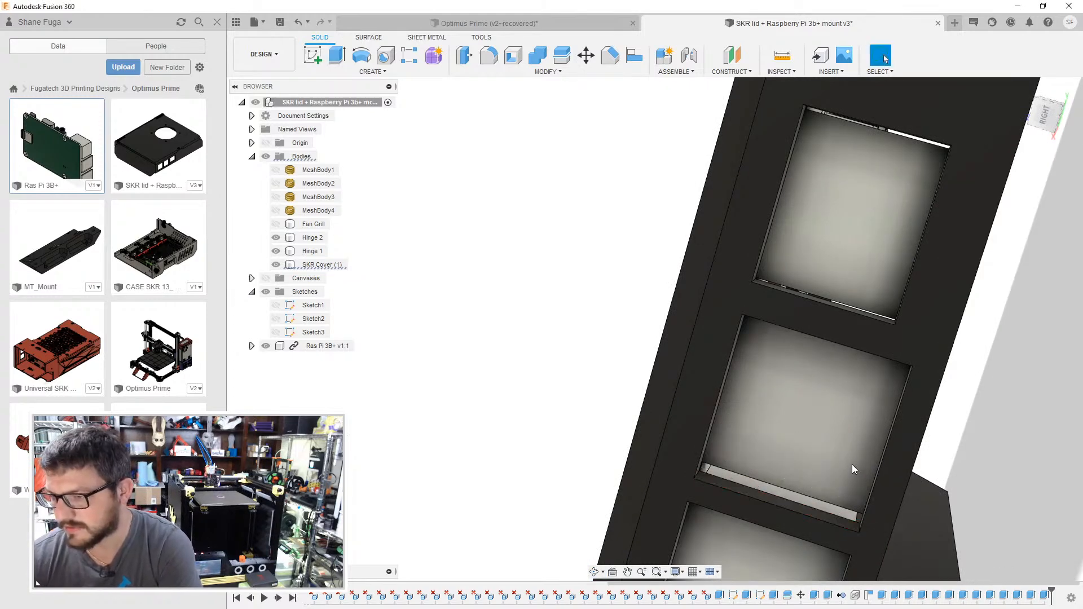
- Extrude the upper inner face of the middle USB opening by -0.25 mm to add matching clearance
middle_click_drag(918, 416, 835, 383, "shift")
key("e")
left_click(834, 381)
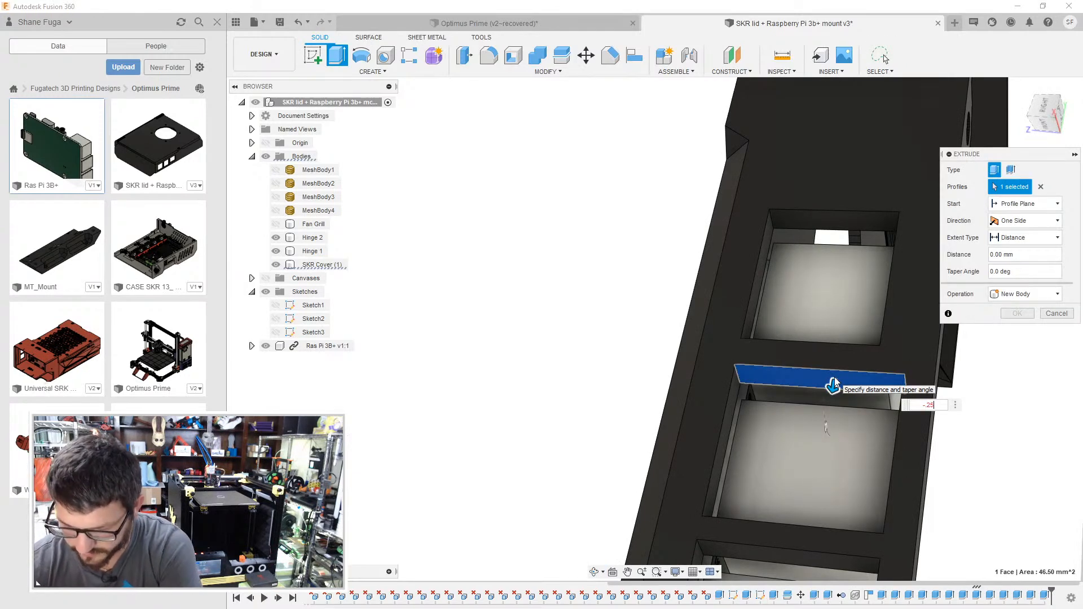
type("-.25")
key("Return")
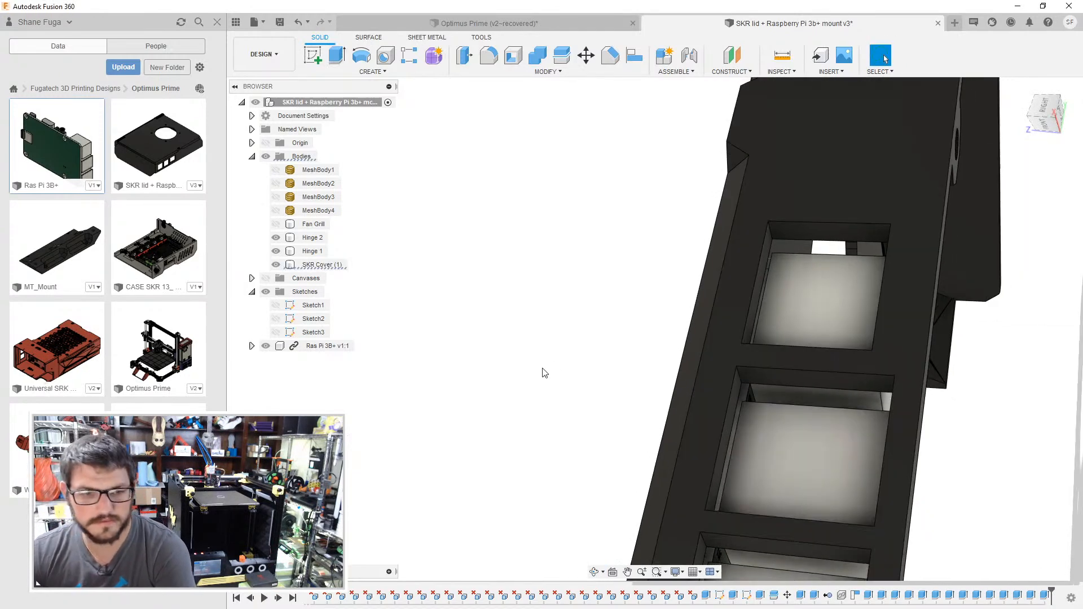
- Examine the Raspberry Pi's fit inside the lid from the underside
middle_click_drag(595, 361, 590, 397, "shift")
middle_click_drag(574, 397, 570, 343, "shift")
middle_click_drag(570, 343, 517, 342)
scroll(518, 344, "down", 1)
middle_click_drag(1001, 333, 647, 401)
scroll(678, 362, "down", 4)
scroll(635, 429, "down", 2)
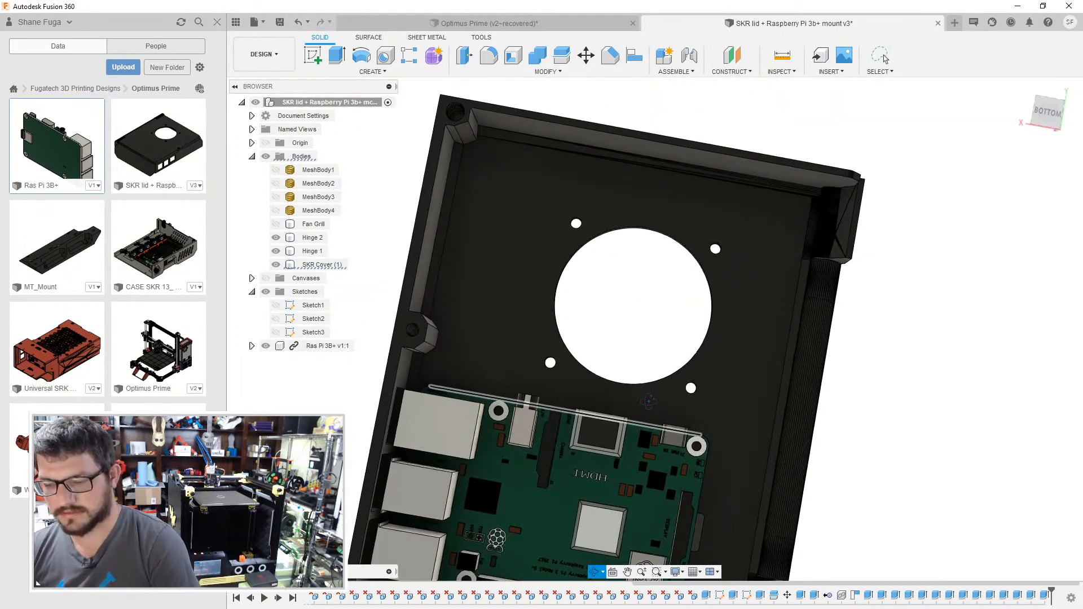
scroll(651, 402, "down", 3)
key("Escape")
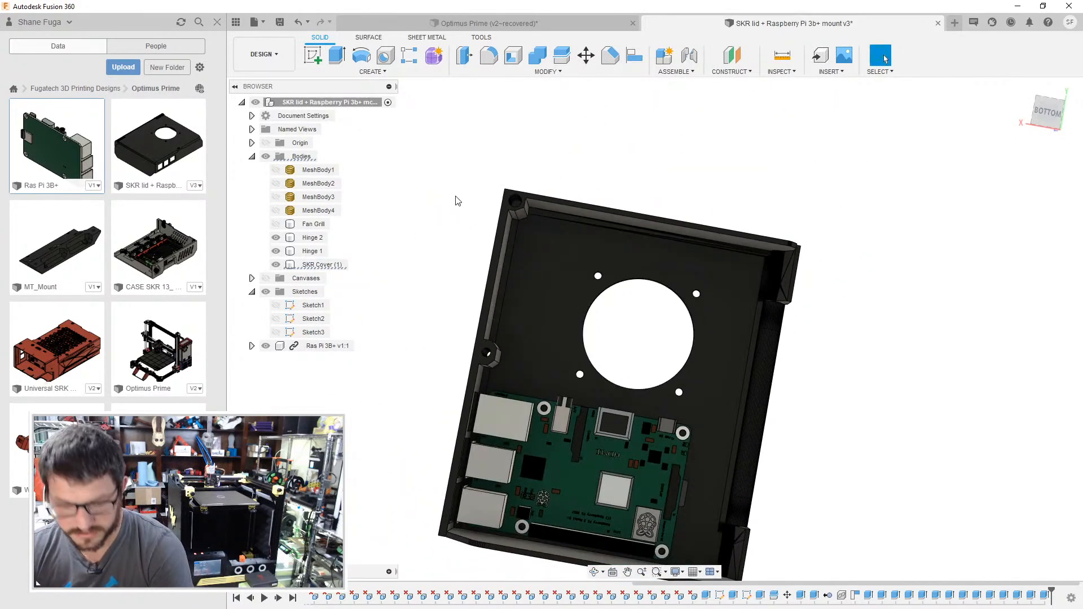
- Save the lid design and update its out-of-date reference in the Optimus Prime assembly
key("ctrl+s")
left_click(548, 330)
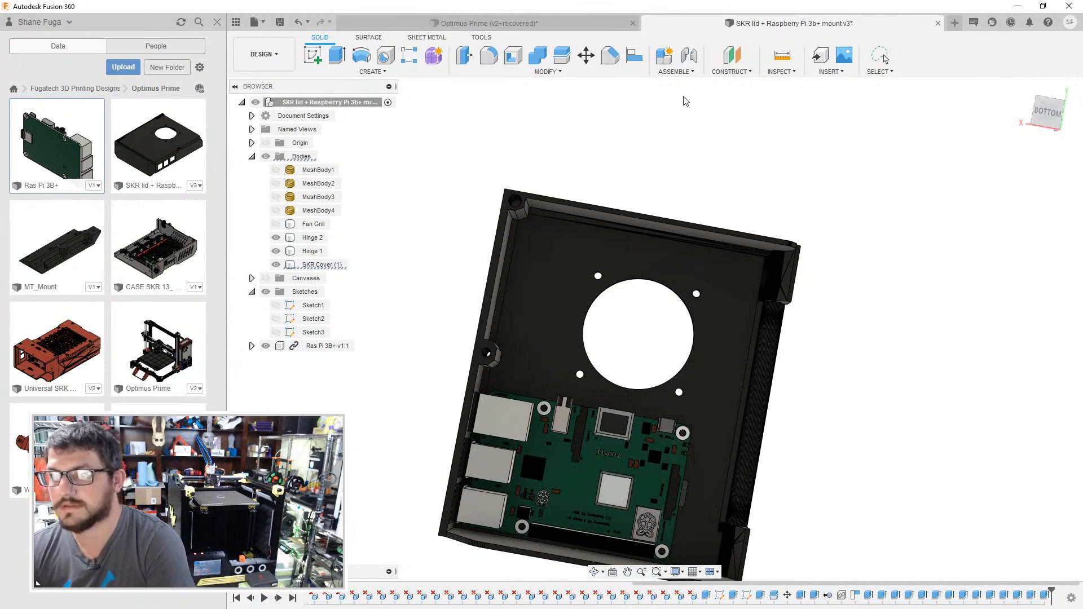
left_click(584, 19)
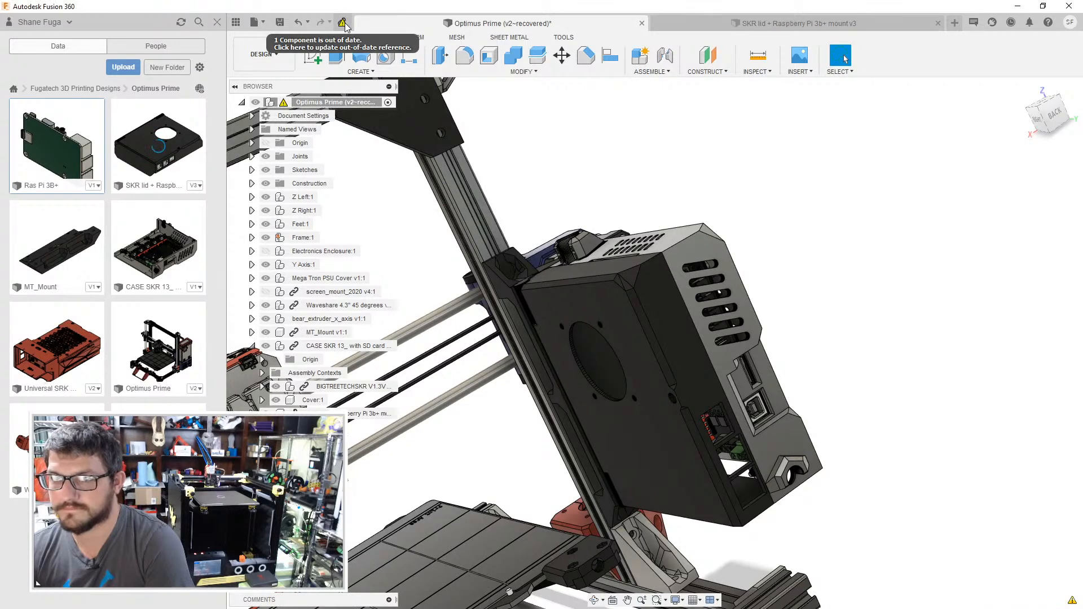
left_click(344, 24)
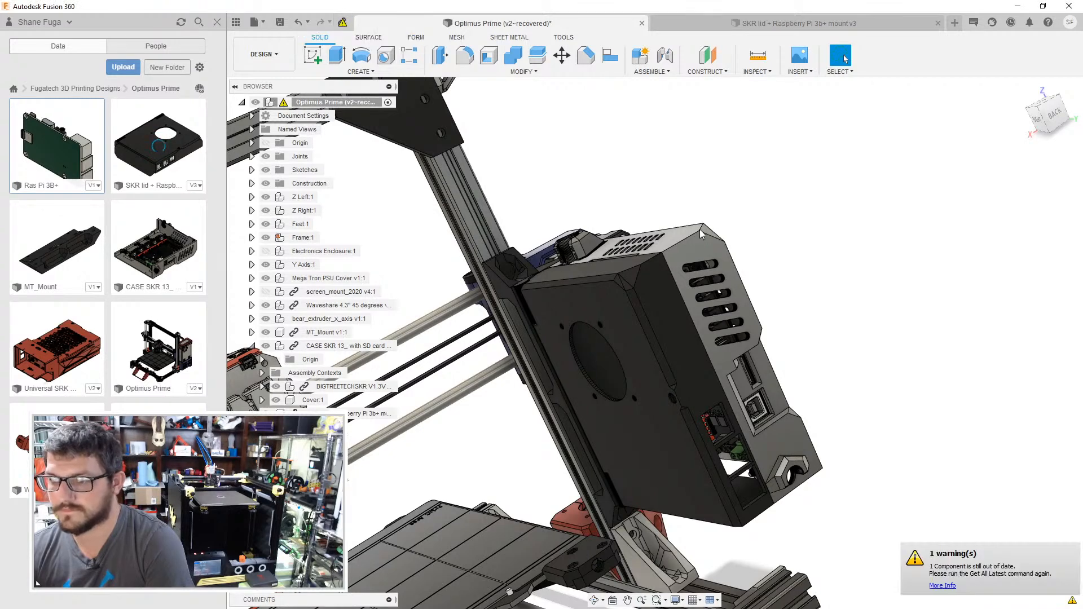
left_click(342, 22)
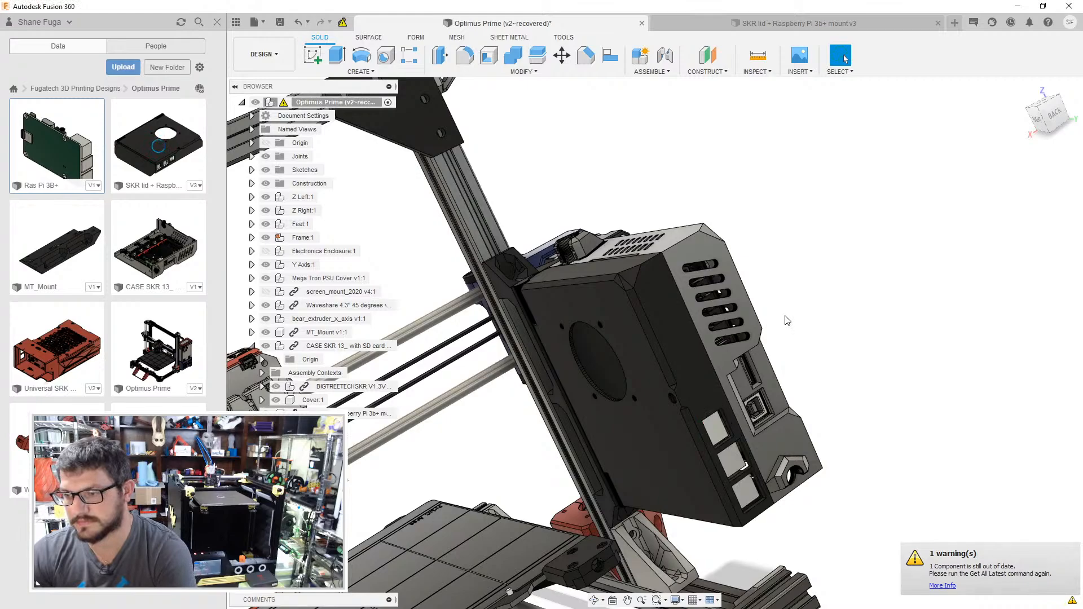
- Examine the updated lid and SKR case on the whole printer from several sides
middle_click_drag(819, 278, 781, 270, "shift")
scroll(781, 270, "down", 6)
middle_click_drag(712, 194, 869, 345, "shift")
scroll(828, 253, "up", 2)
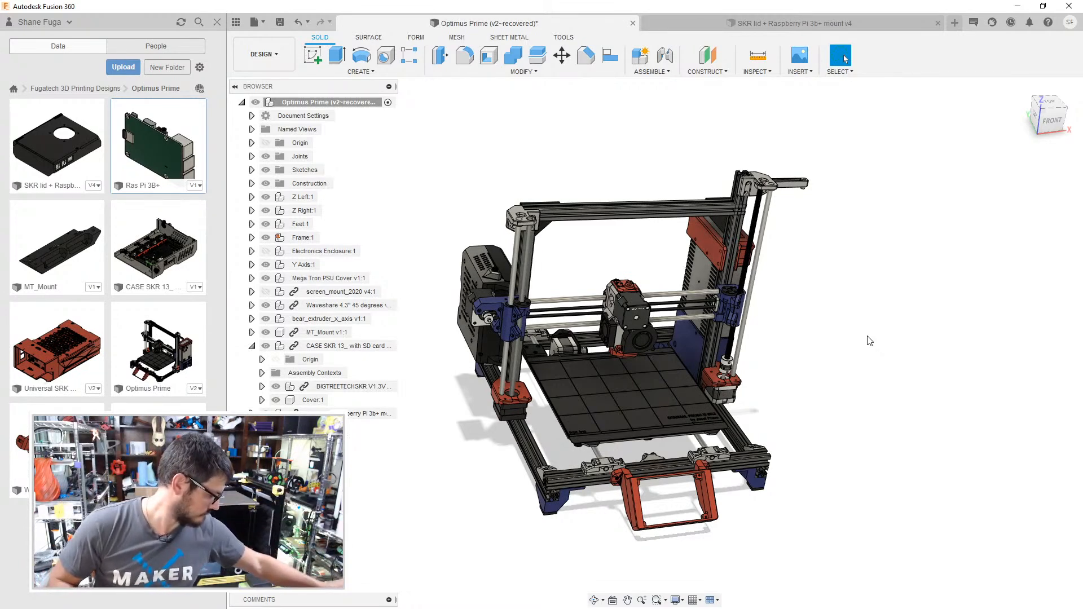
middle_click_drag(467, 216, 525, 244, "shift")
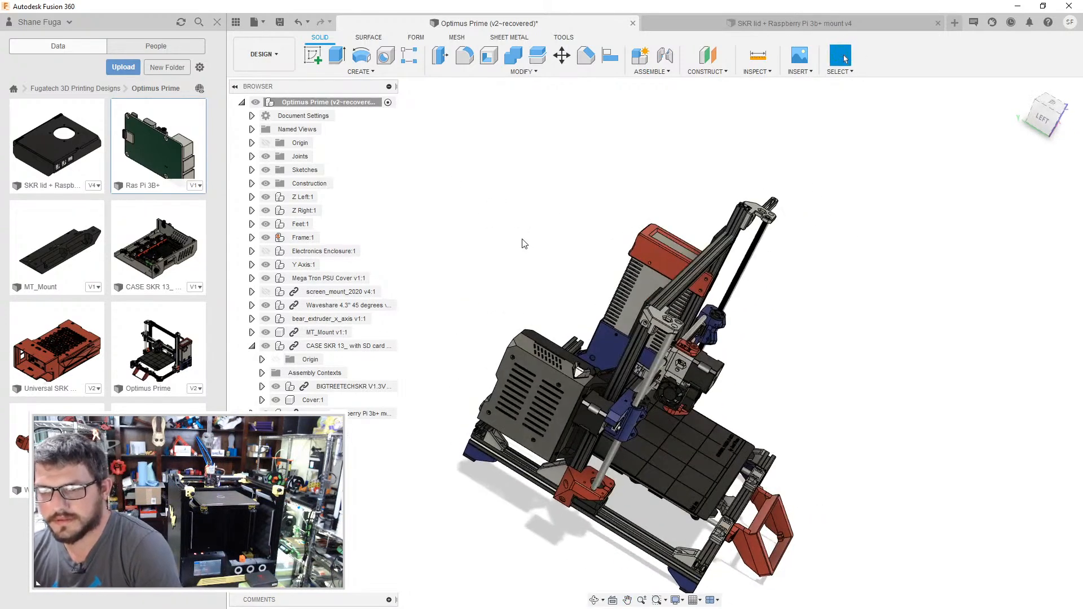
key("s")
key("Escape")
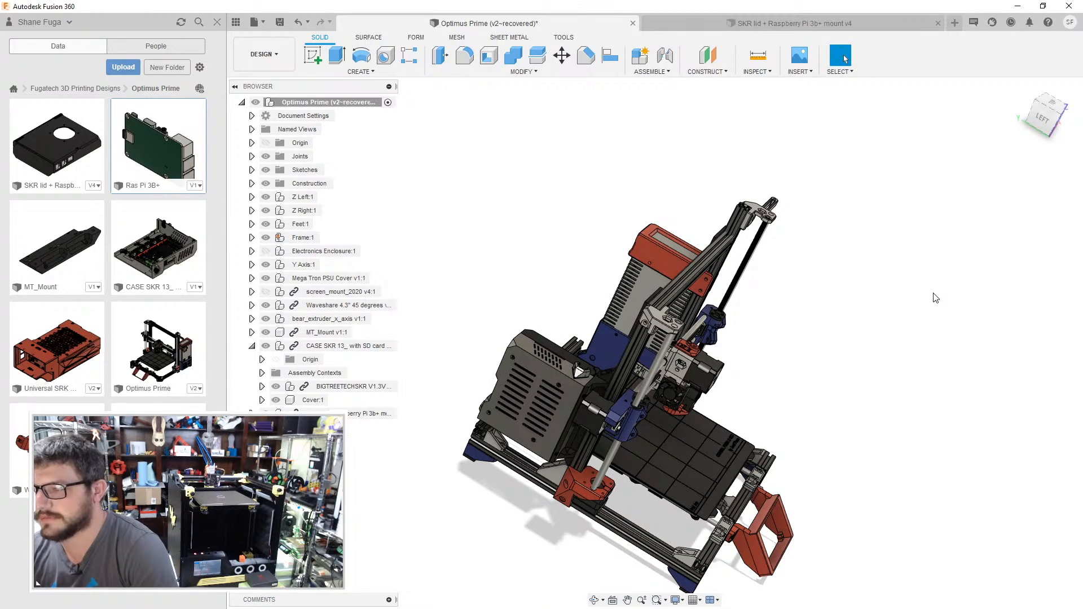
- Try to apply appearances from the design to the linked SKR case and lid
key("a")
middle_click_drag(749, 362, 549, 354, "shift")
scroll(549, 355, "up", 4)
scroll(910, 313, "down", 5)
scroll(909, 313, "down", 3)
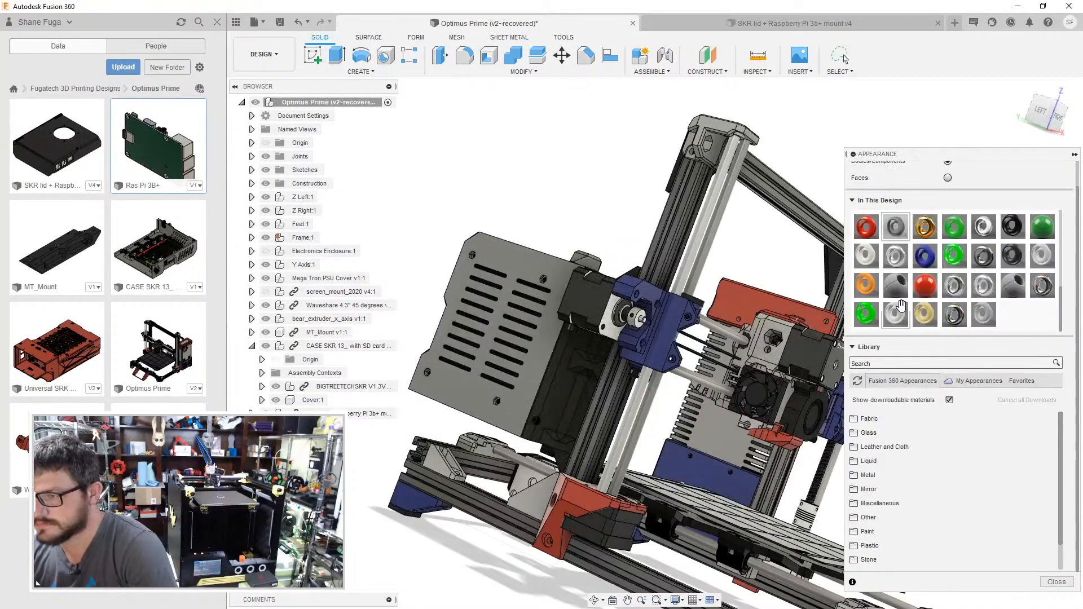
scroll(693, 384, "up", 3)
left_click_drag(1012, 222, 523, 381)
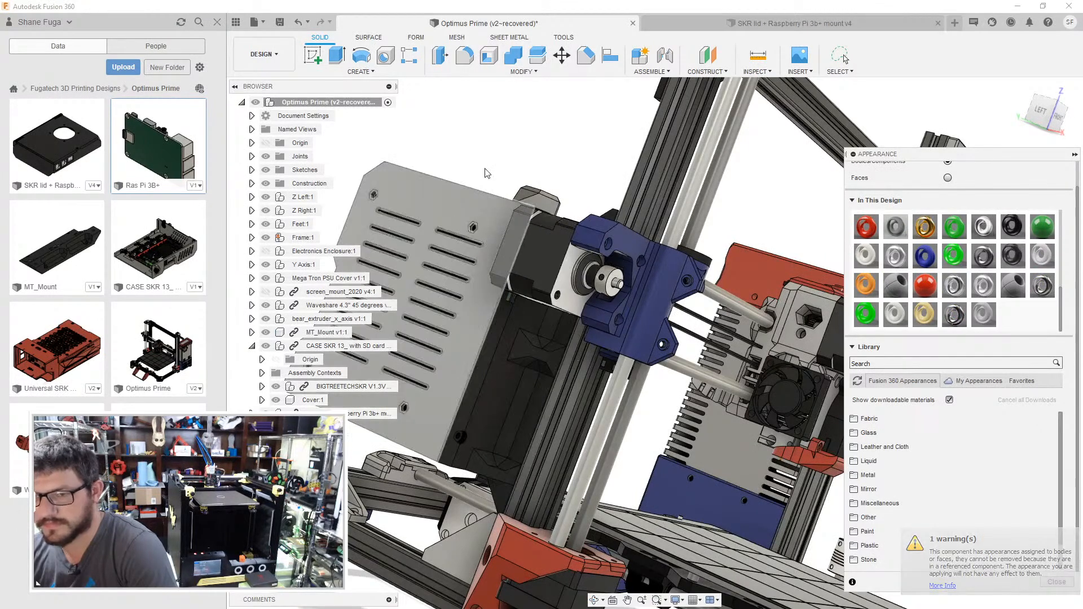
scroll(462, 124, "up", 1)
middle_click_drag(462, 124, 580, 162)
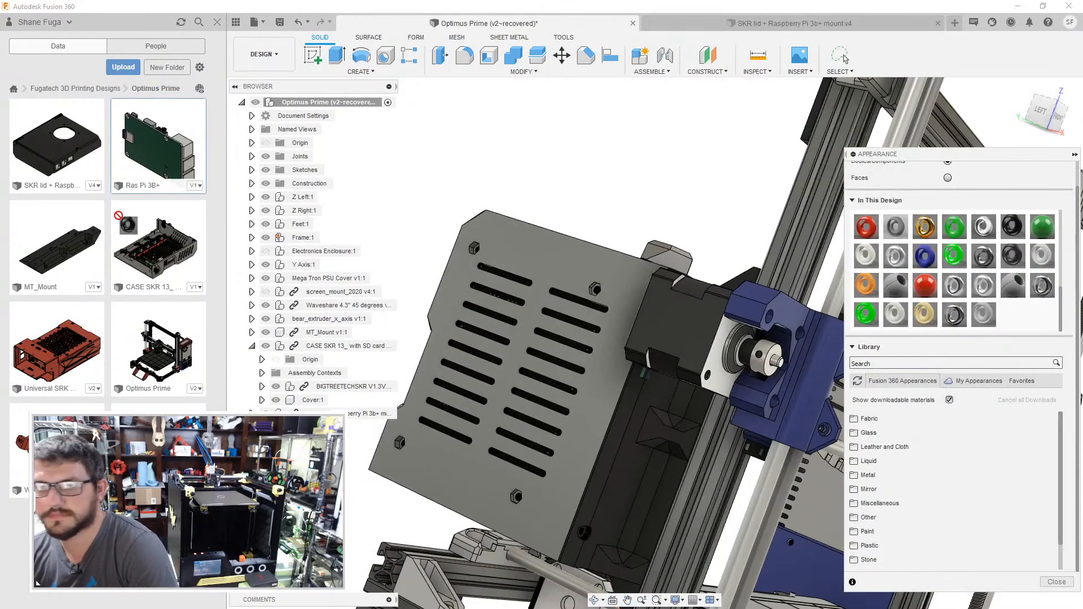
middle_click_drag(629, 167, 609, 182, "shift")
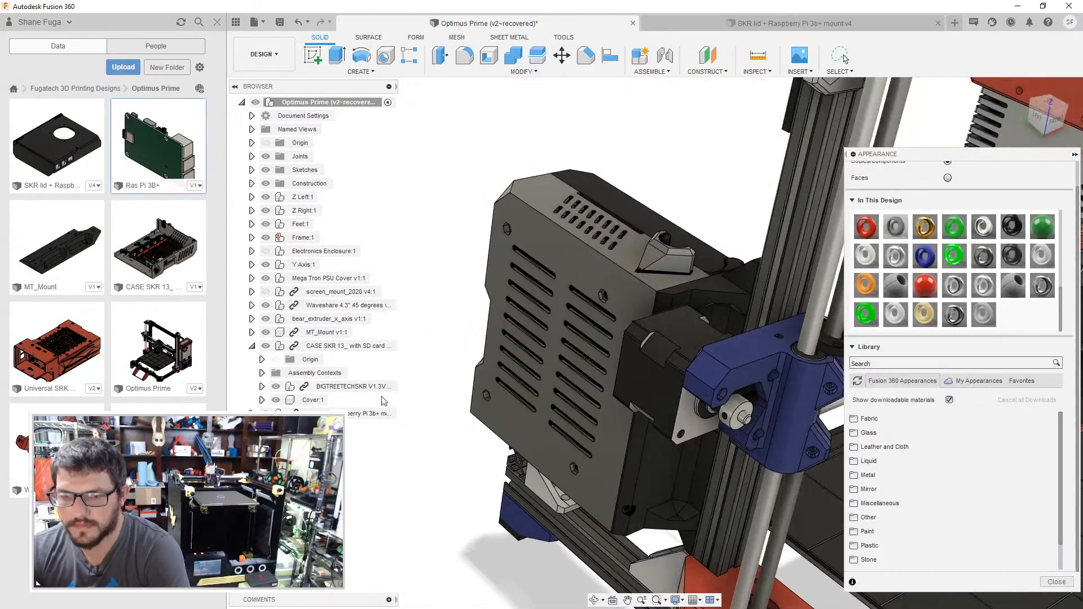
- Break the link of the SKR lid + Raspberry Pi 3b+ mount component, including its subcomponents
left_click(374, 414)
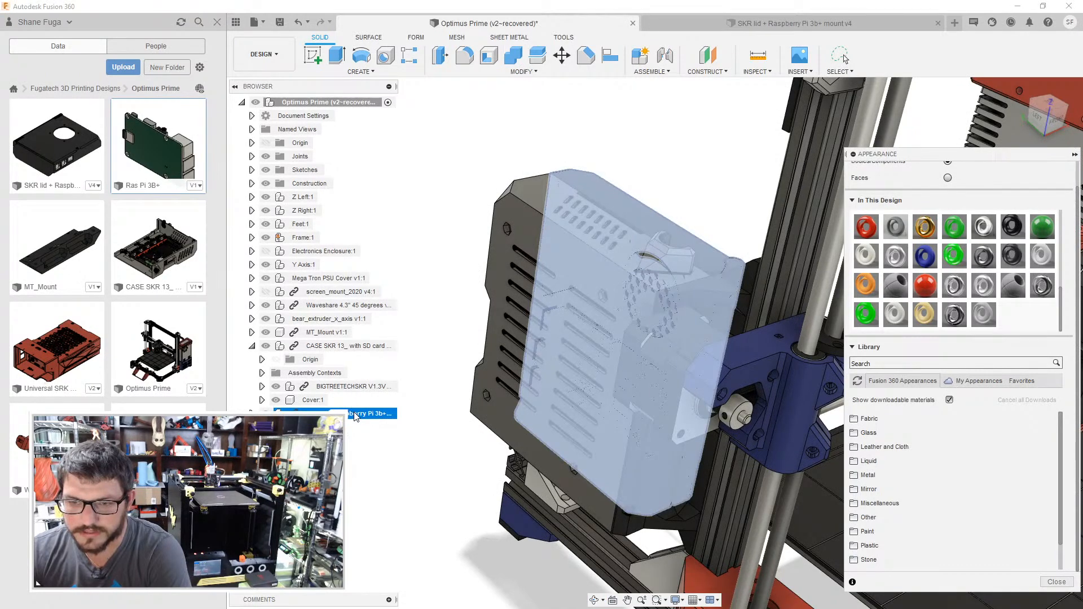
key("Escape")
right_click(356, 416)
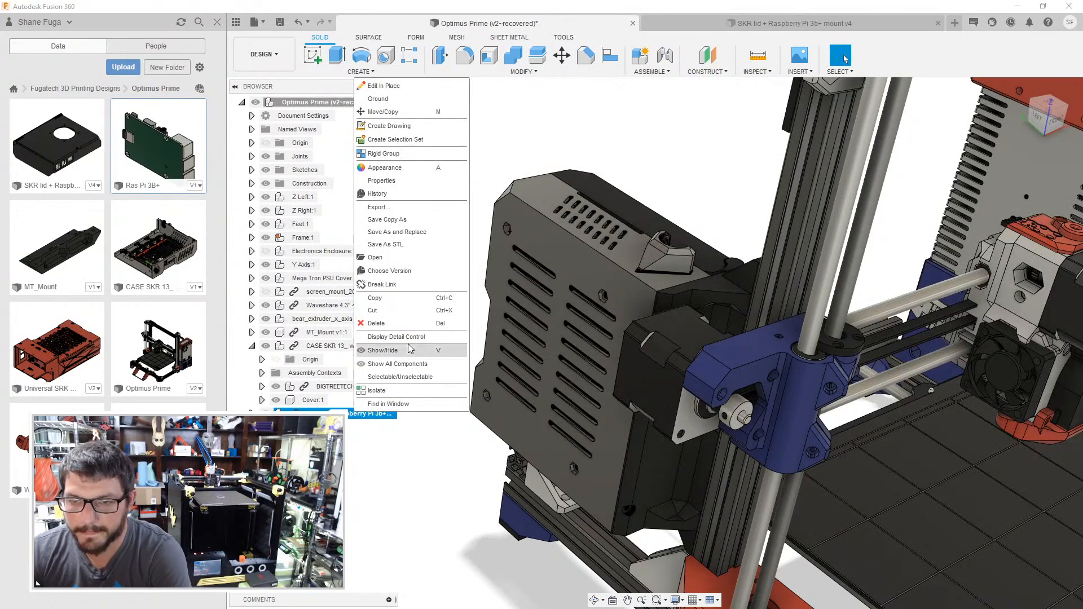
left_click(383, 284)
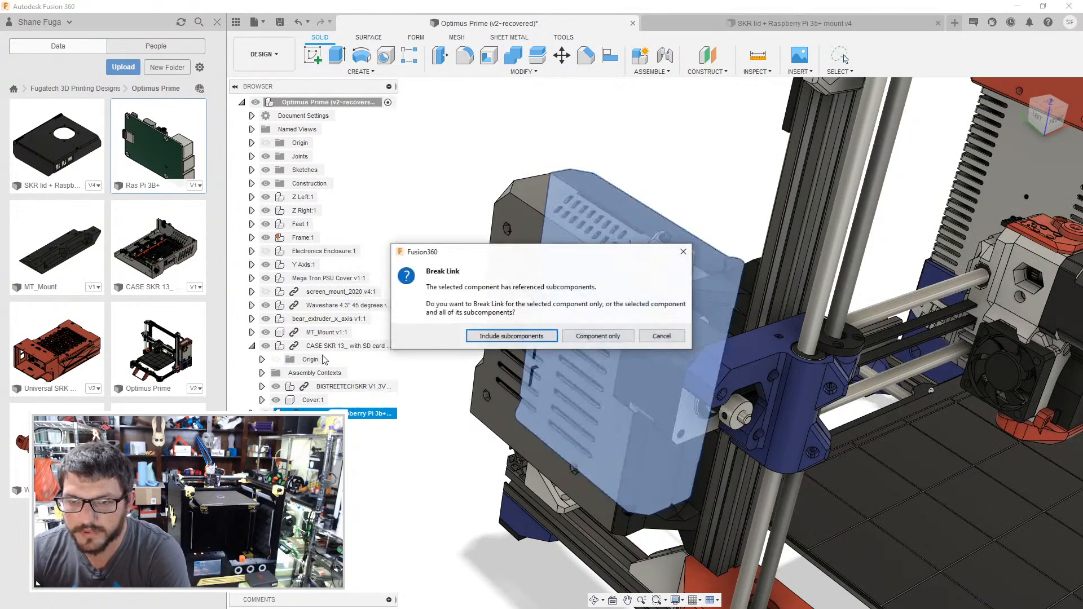
left_click(506, 336)
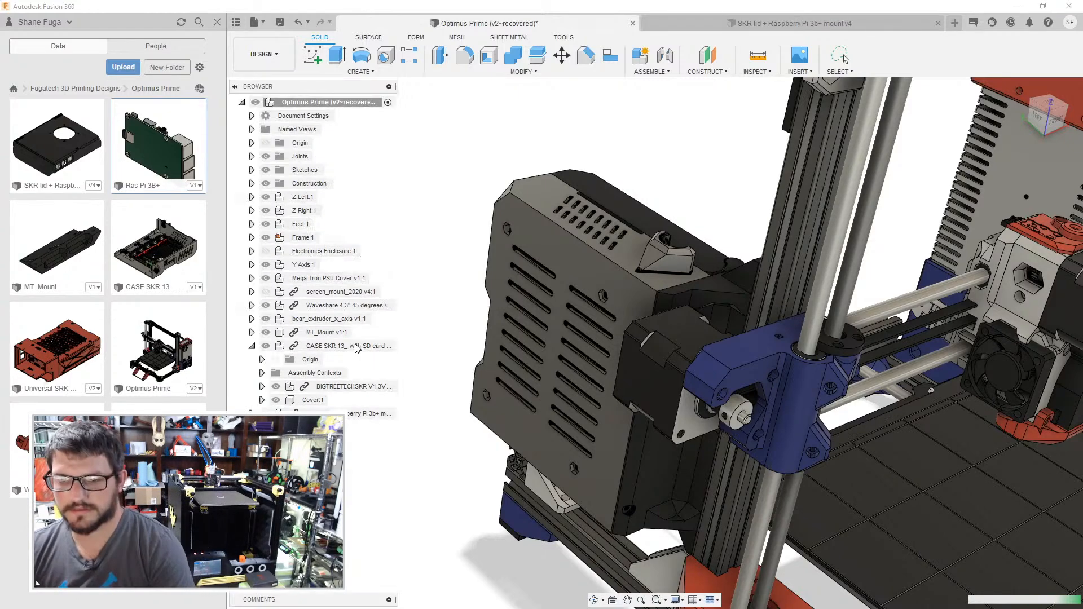
- Break the links of the CASE SKR 13 component, including its subcomponents, and of MT_Mount
right_click(357, 346)
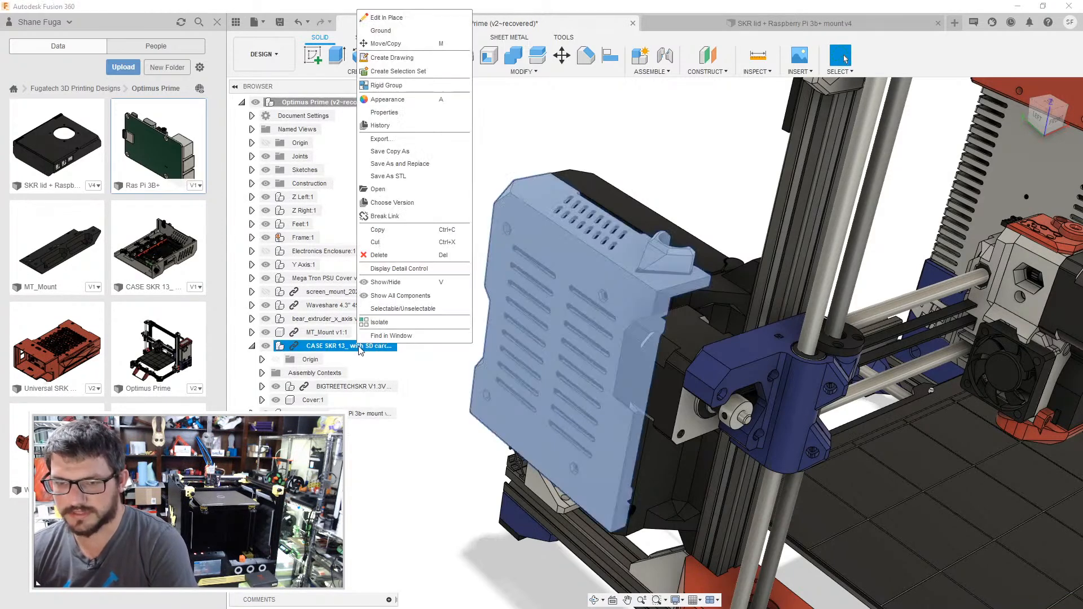
left_click(395, 216)
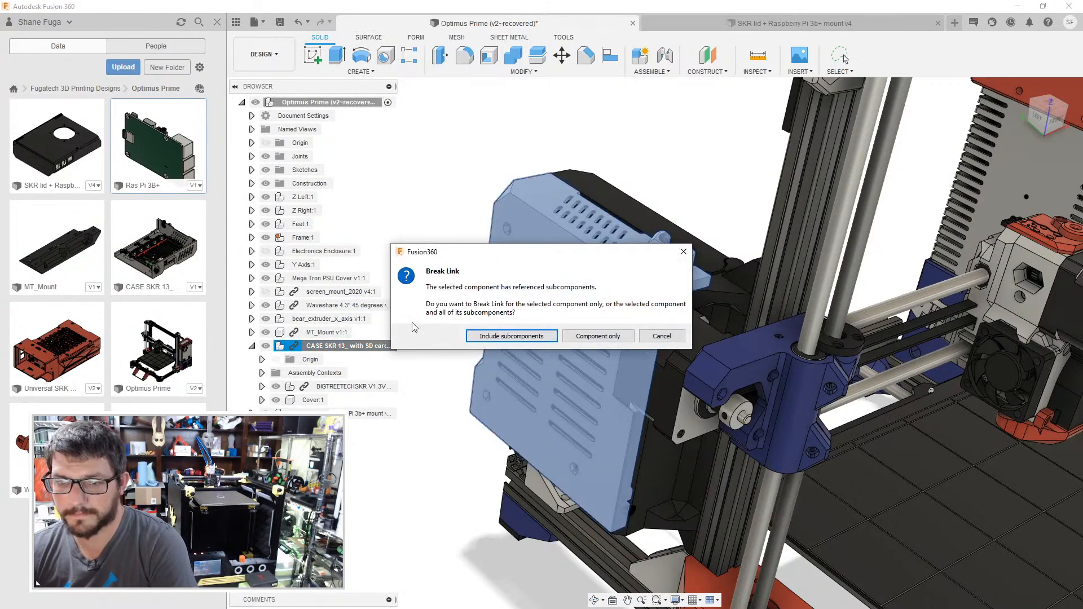
left_click(496, 339)
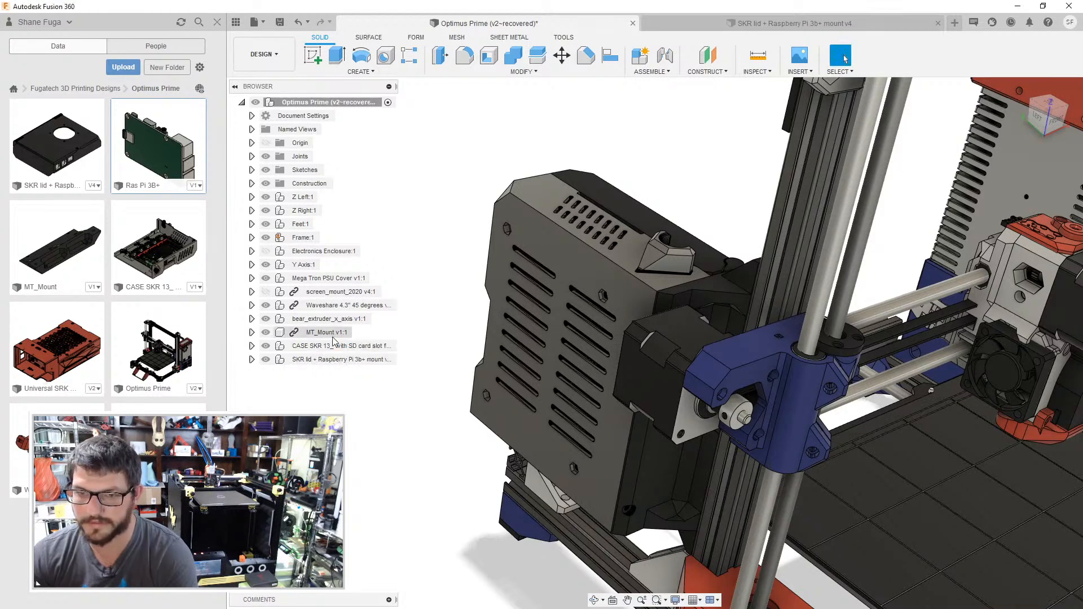
right_click(333, 338)
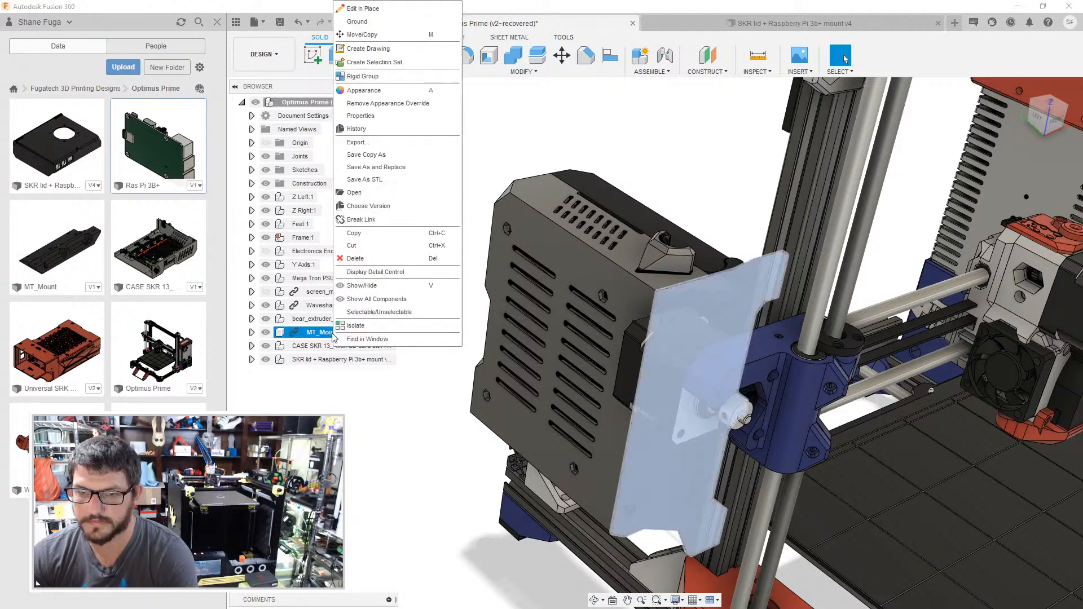
left_click(369, 220)
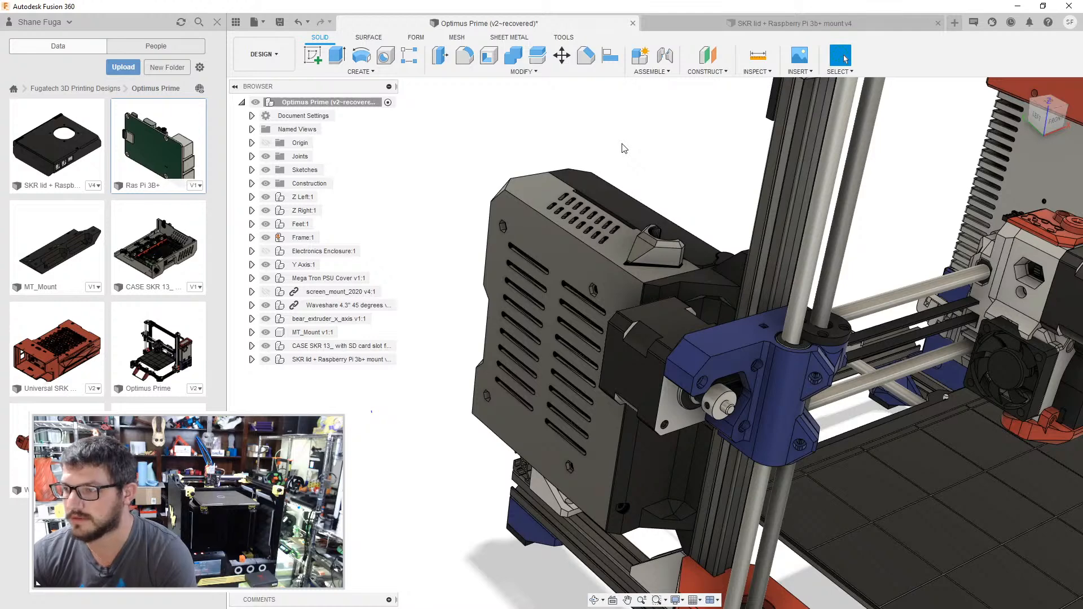
- Try gray appearances already used in the design on the unlinked SKR lid
key("a")
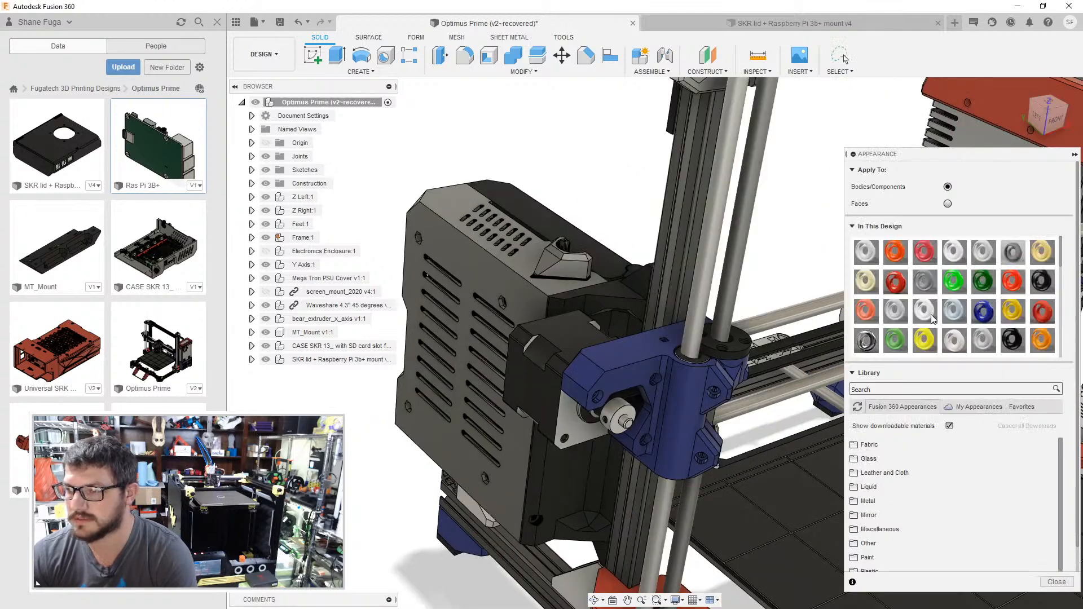
scroll(968, 307, "down", 1)
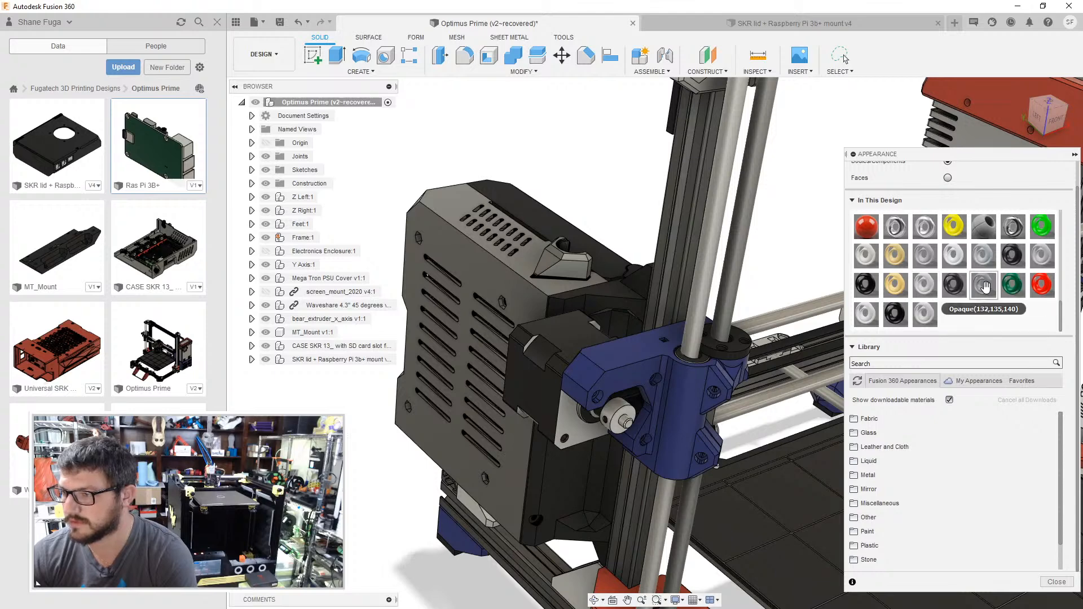
middle_click_drag(812, 224, 735, 252)
scroll(956, 269, "up", 5)
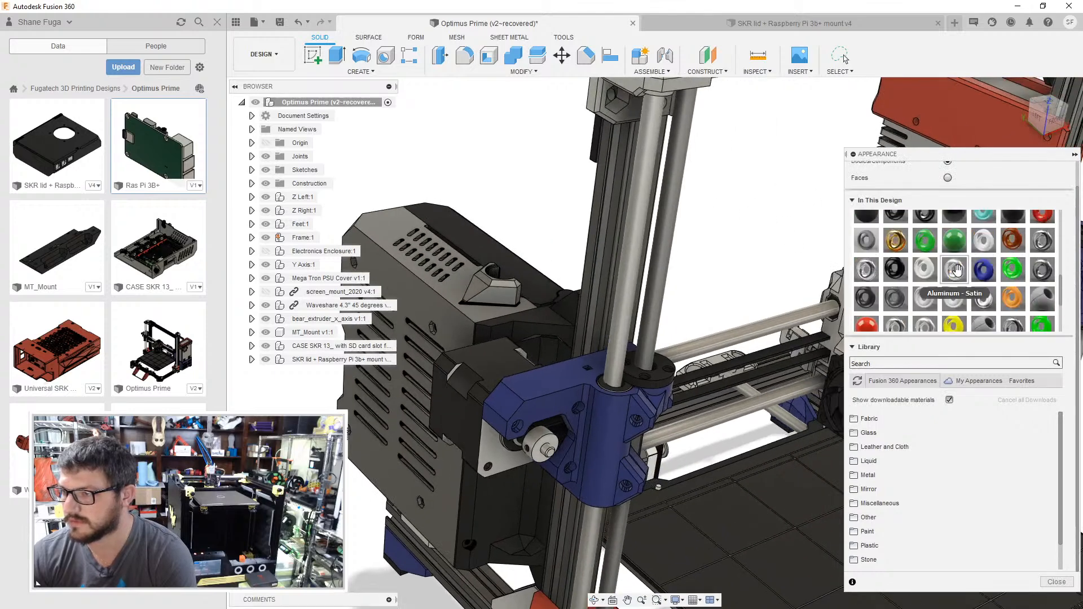
scroll(957, 267, "up", 5)
left_click_drag(923, 284, 511, 502)
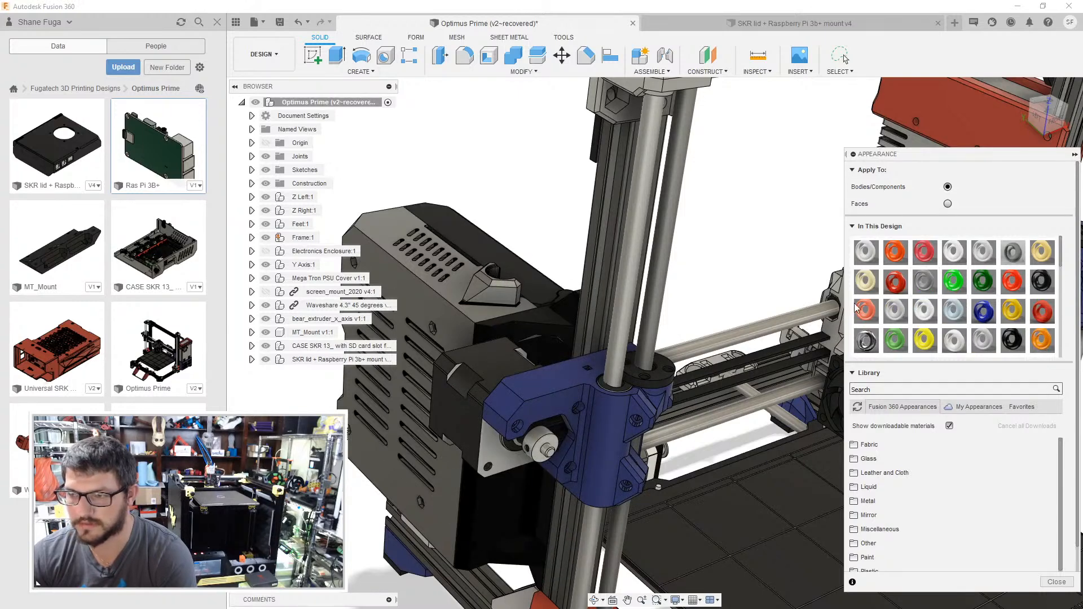
scroll(977, 303, "down", 5)
scroll(975, 304, "down", 3)
left_click_drag(925, 313, 583, 451)
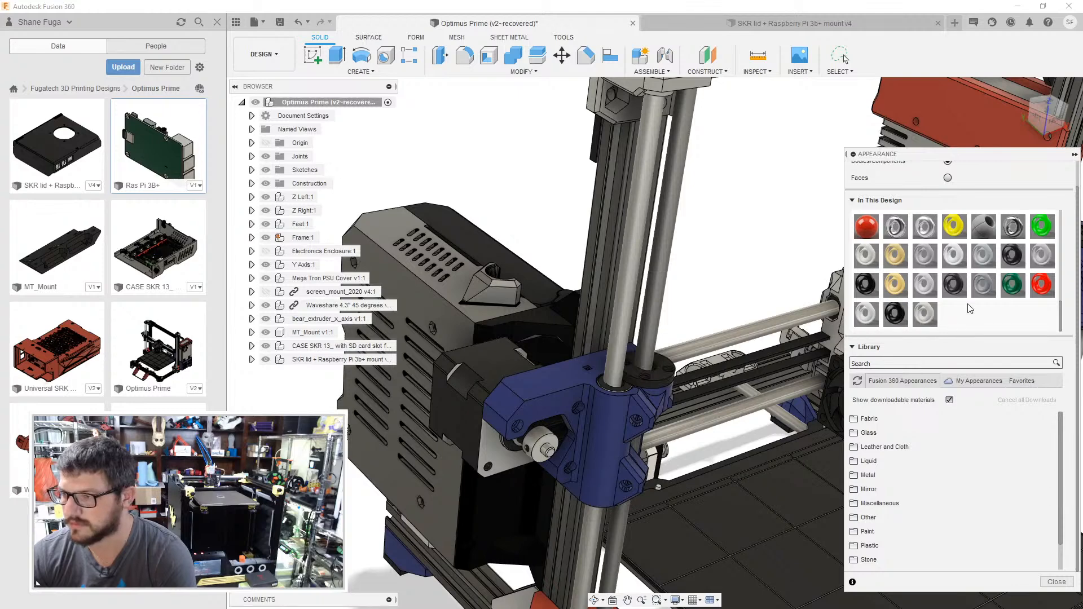
- Search the appearance library for gray, exclude downloadable materials and list the Fusion 360 library's matching appearances
left_click(904, 363)
type("GRAY")
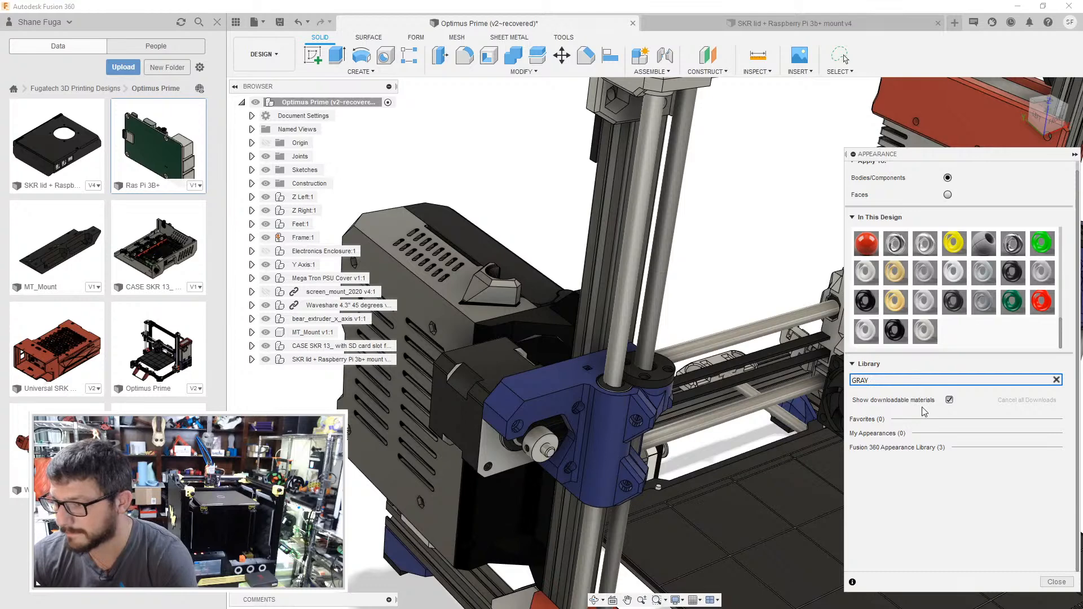
key("BackSpace")
key("BackSpace")
key("BackSpace")
key("BackSpace")
type("gray")
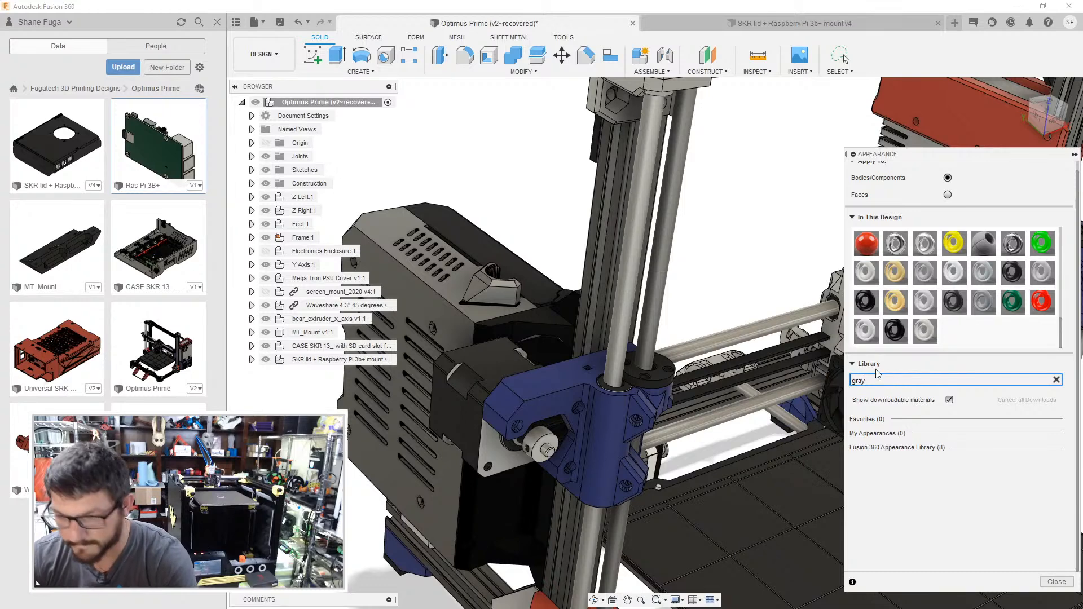
left_click(950, 400)
left_click(920, 448)
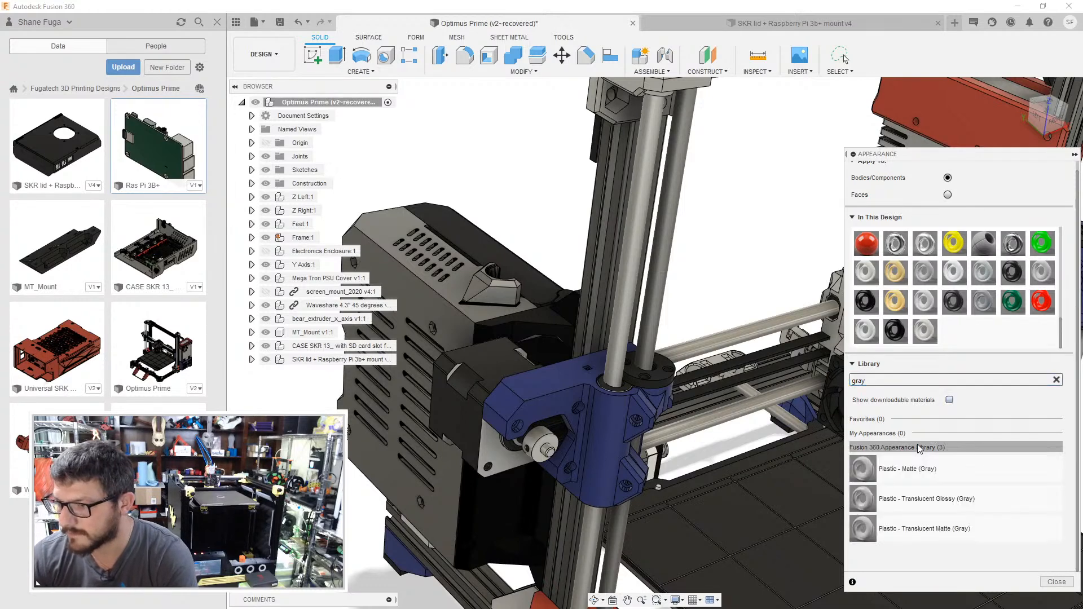
- Apply the Plastic - Matte (Gray) appearance to the SKR case and its Raspberry Pi lid
left_click_drag(919, 468, 528, 497)
middle_click_drag(544, 500, 728, 506)
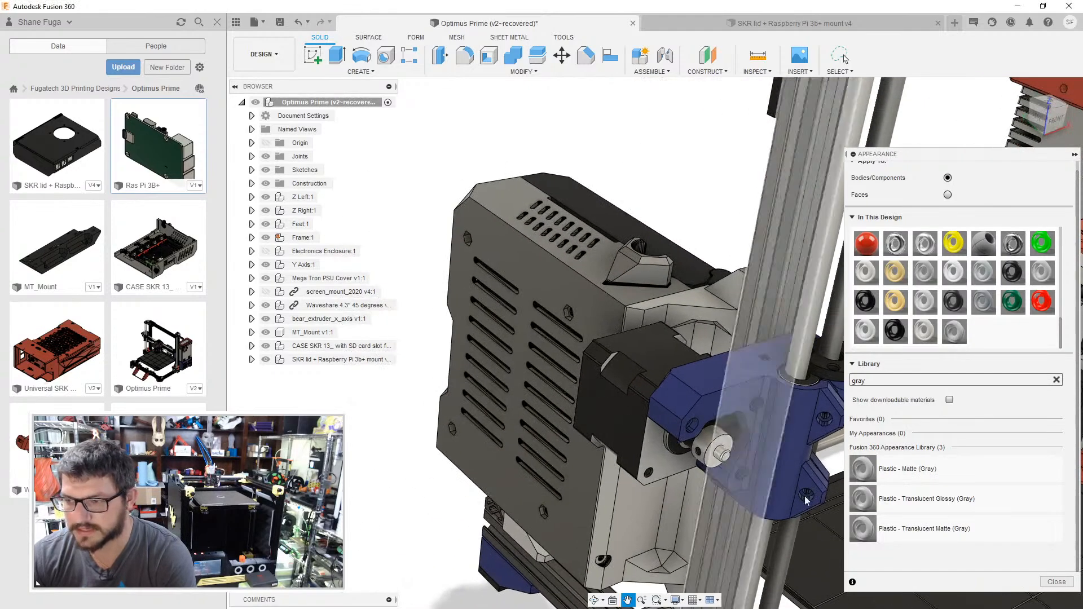
left_click_drag(895, 475, 573, 502)
left_click_drag(915, 466, 688, 268)
- Apply the design's red appearance to the upper and lower black clips along the lid's mounting edge
middle_click_drag(693, 203, 559, 344, "shift")
scroll(577, 297, "down", 5)
middle_click_drag(559, 344, 573, 408)
scroll(573, 407, "up", 5)
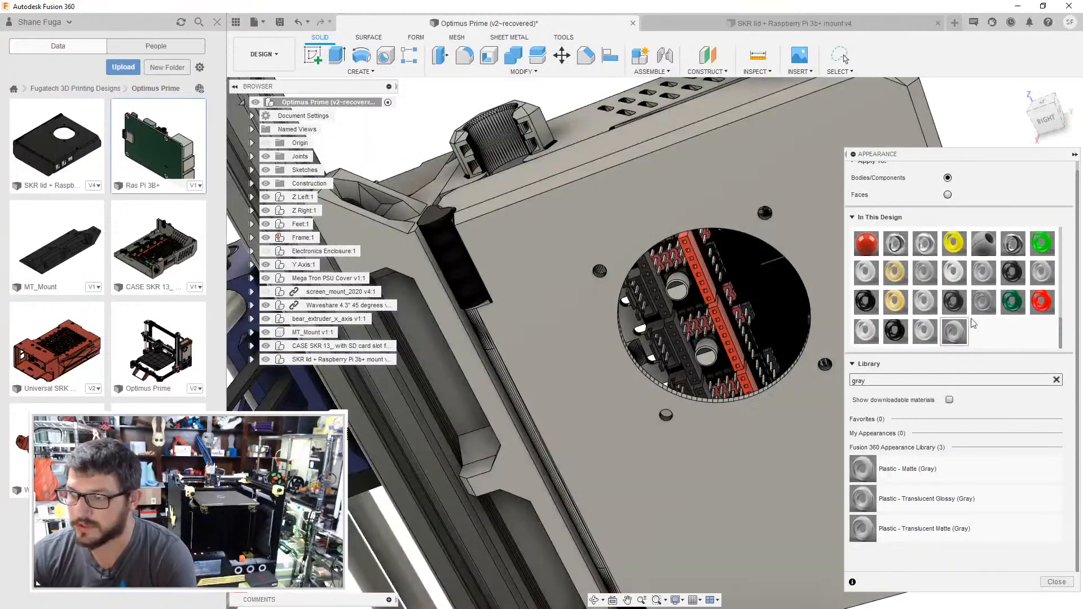
scroll(901, 254, "up", 3)
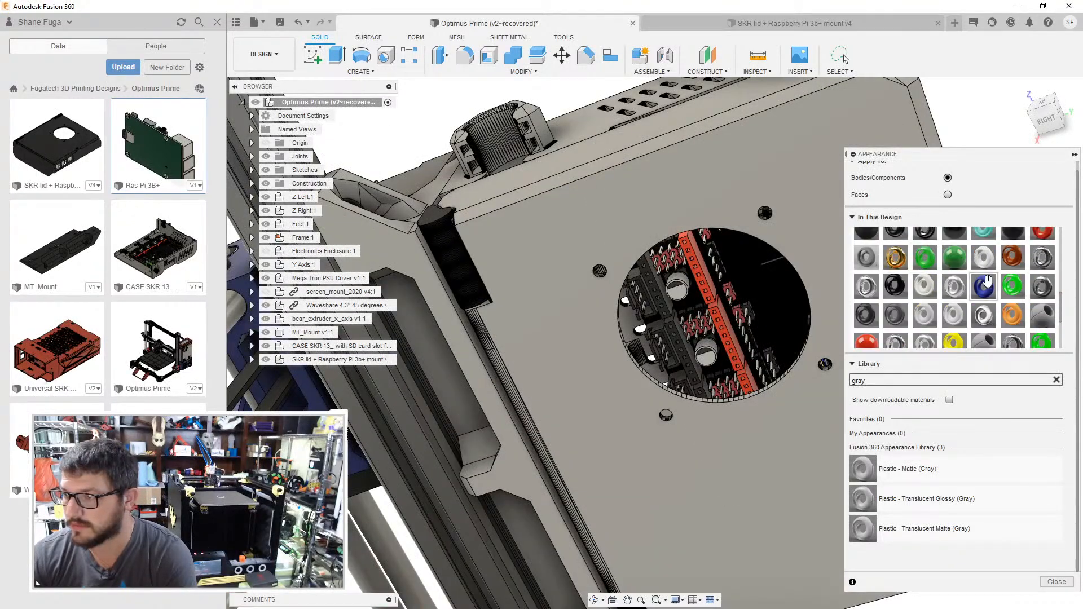
left_click_drag(1041, 263, 459, 251)
middle_click_drag(565, 401, 541, 115)
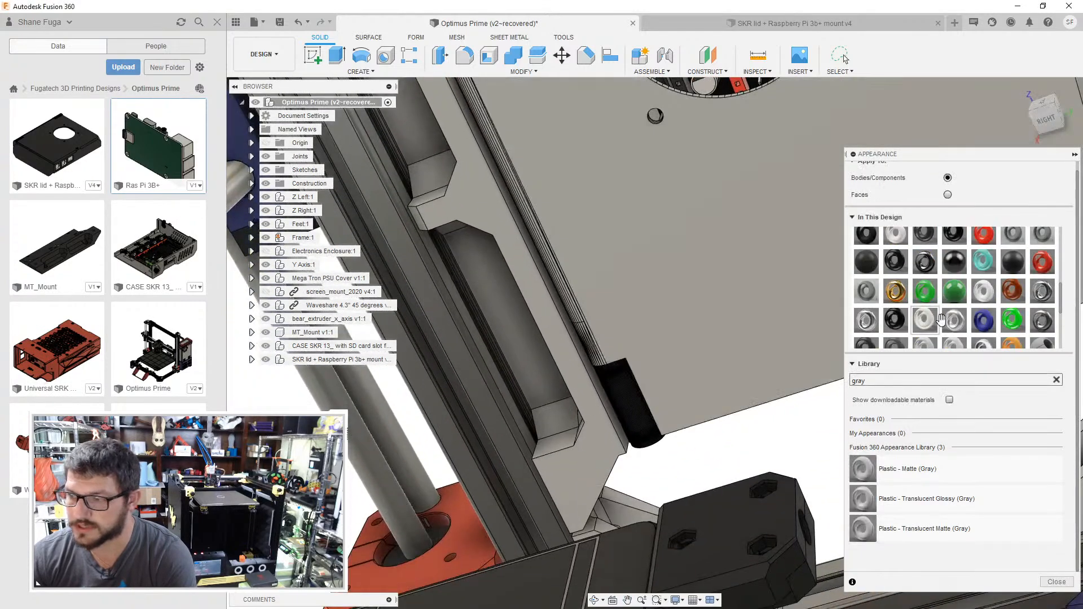
left_click_drag(1048, 262, 618, 388)
scroll(639, 385, "down", 3)
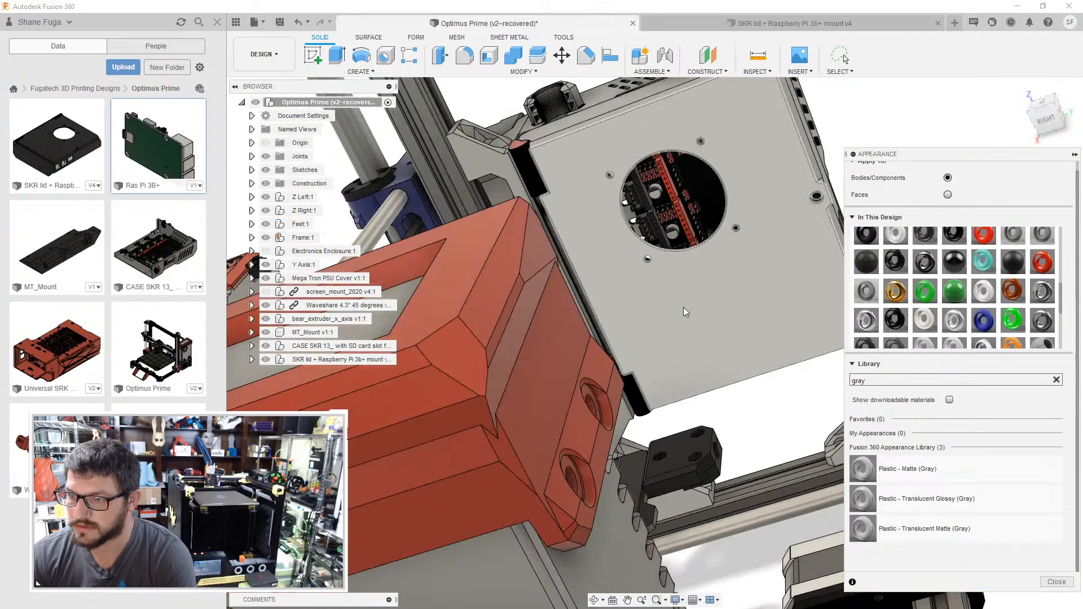
- Apply the design's blue appearance to the MT_Mount bracket that holds the SKR case on the frame
middle_click_drag(682, 307, 680, 357)
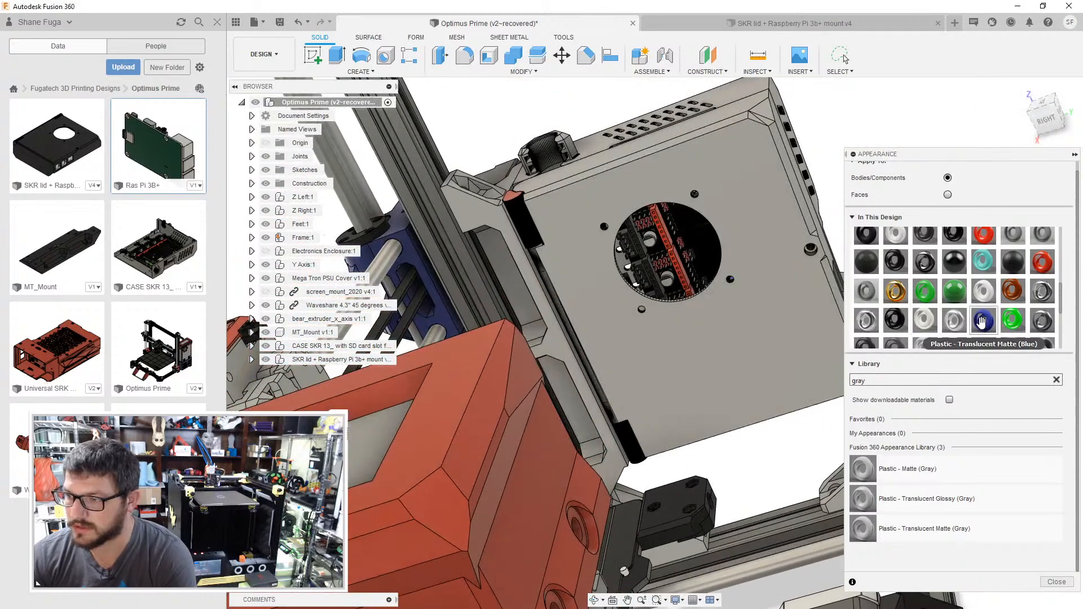
scroll(982, 322, "up", 2)
left_click_drag(890, 275, 483, 211)
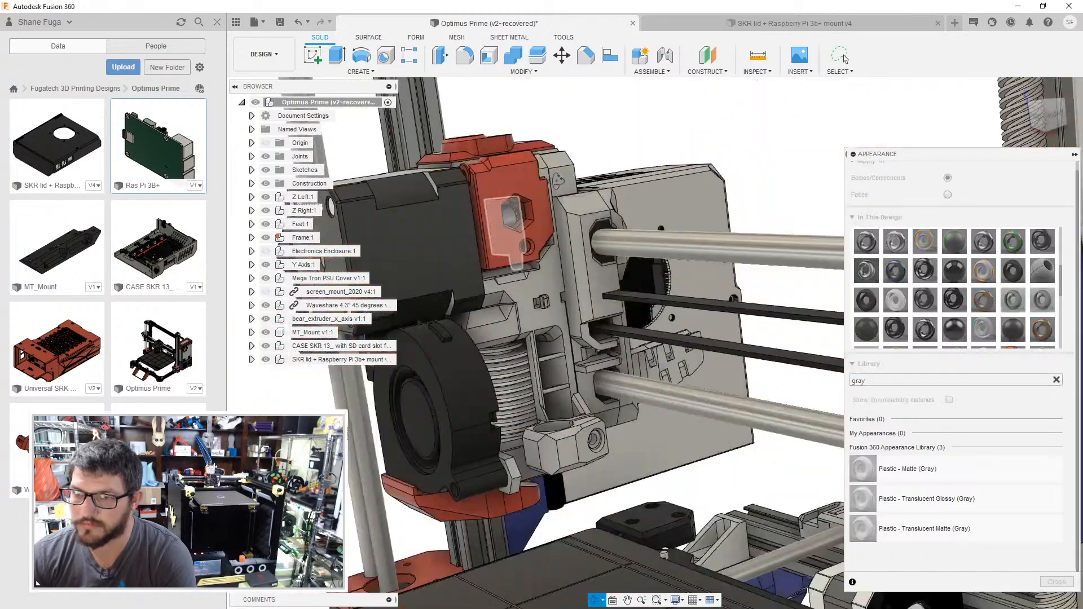
- Examine the recoloured printer from the front and compare it with the Optimus Prime reference images in the browser
middle_click_drag(558, 181, 619, 186, "shift")
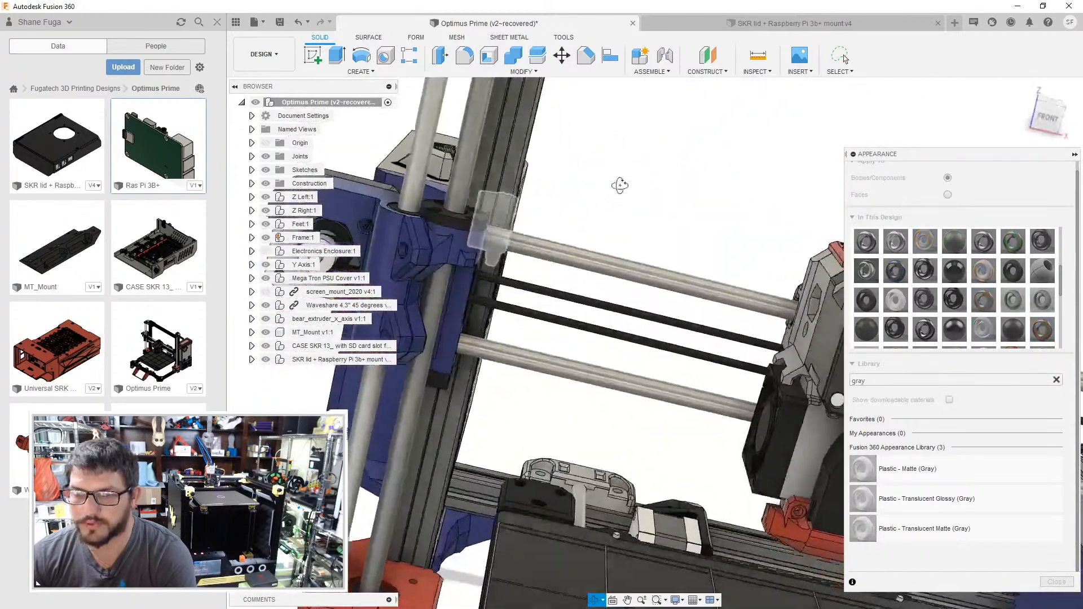
scroll(462, 287, "down", 4)
middle_click_drag(460, 235, 432, 279)
middle_click_drag(553, 312, 636, 255, "shift")
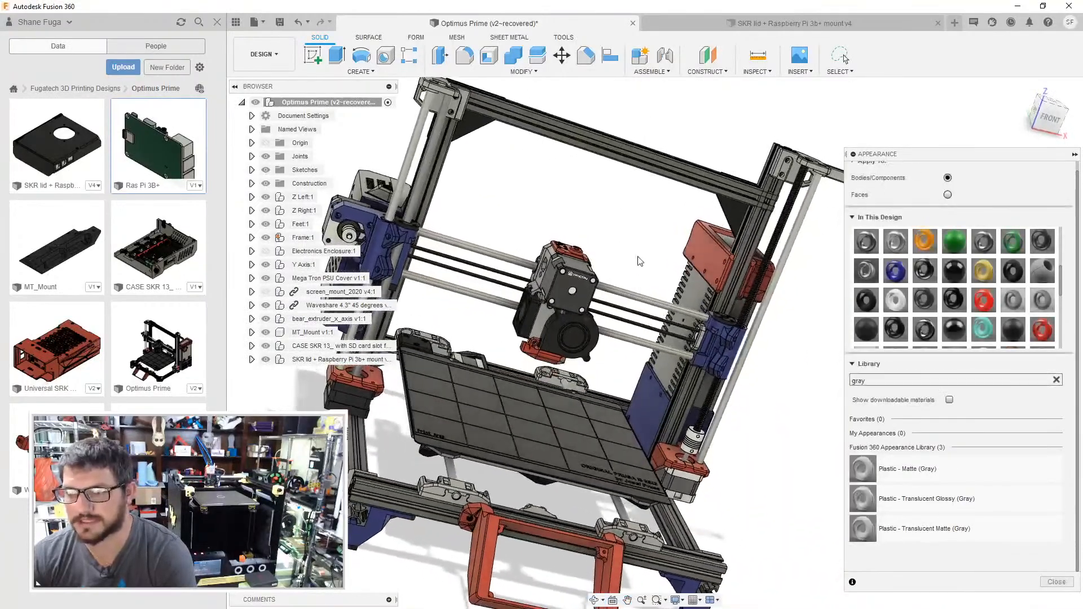
middle_click_drag(487, 227, 570, 234)
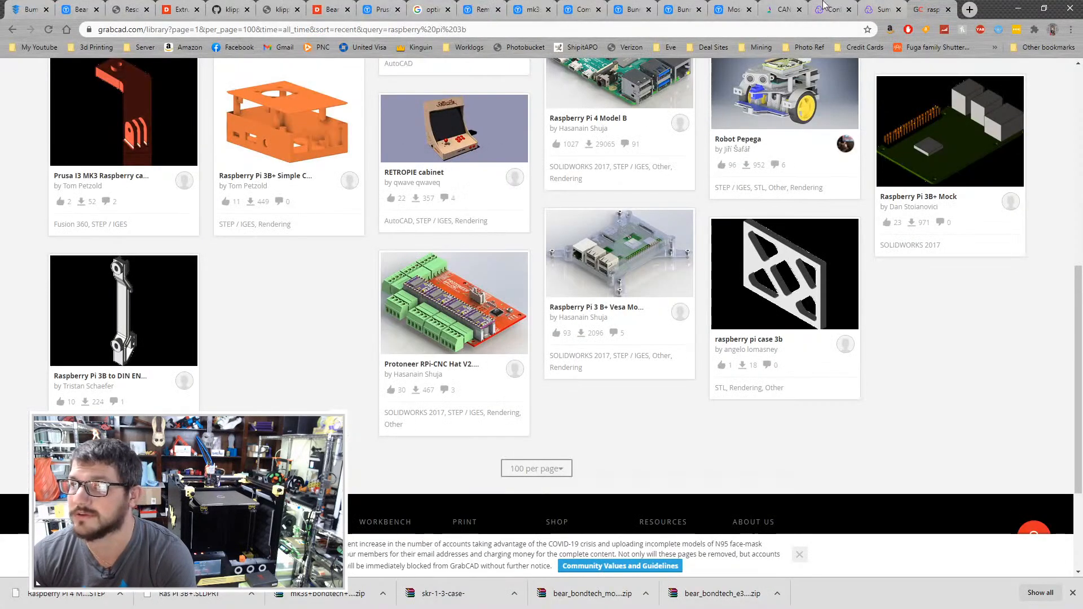
left_click(445, 6)
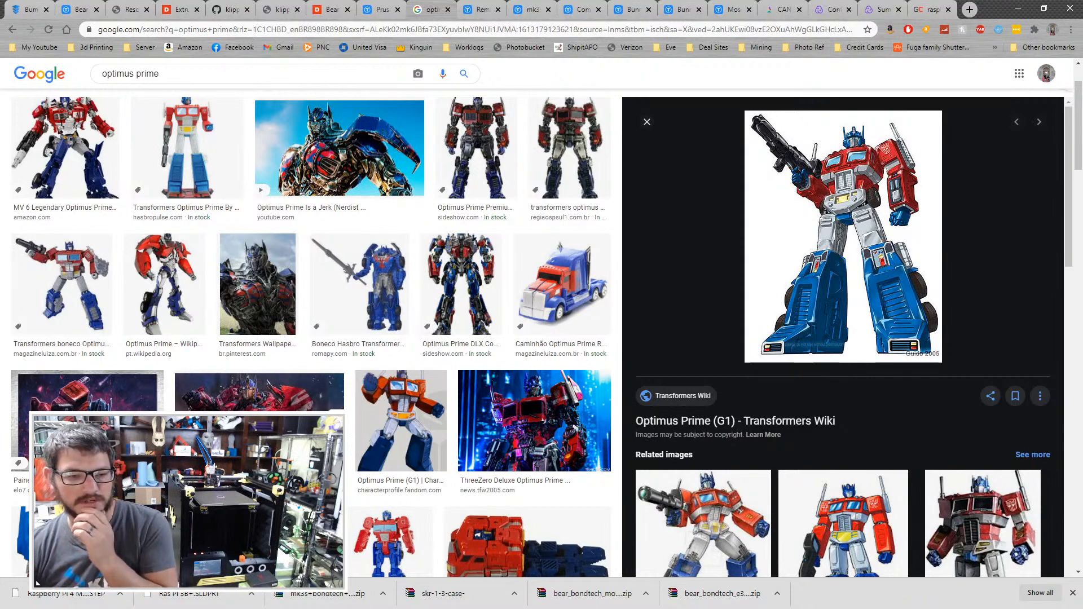
key("alt+Tab")
- Return to the assembly and examine the power supply cover and recoloured SKR case from several sides
middle_click_drag(543, 243, 381, 317)
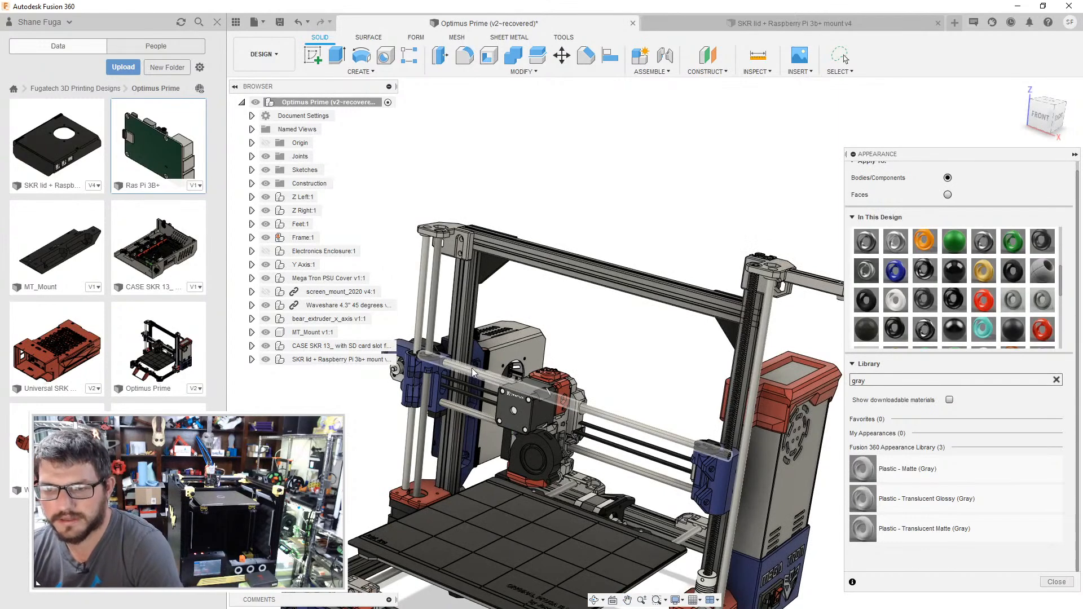
middle_click_drag(524, 347, 549, 299, "shift")
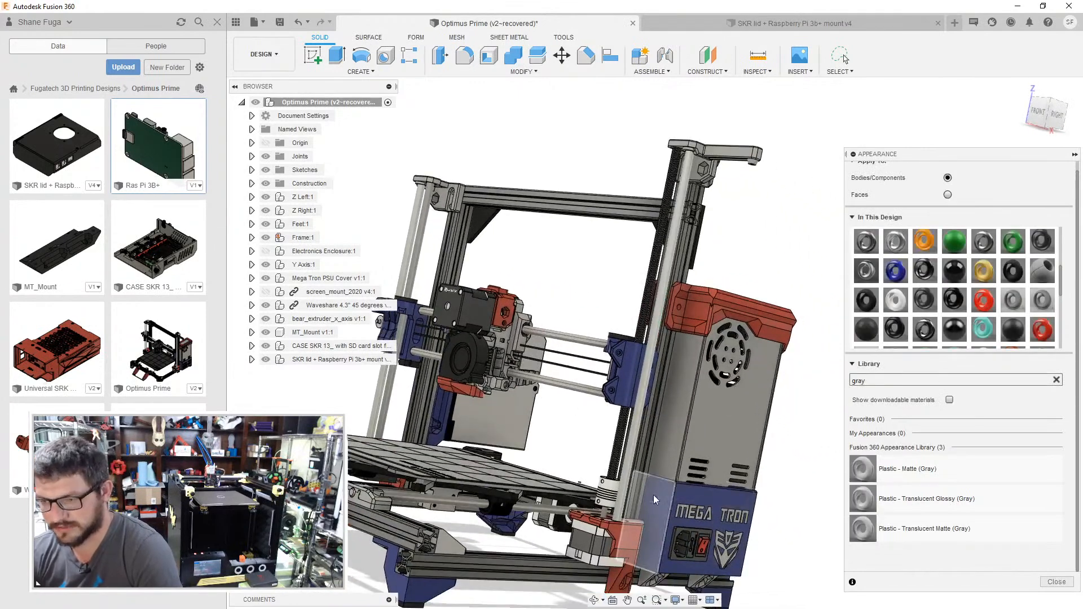
middle_click_drag(529, 283, 483, 225)
scroll(728, 251, "up", 3)
middle_click_drag(728, 251, 671, 260, "shift")
middle_click_drag(753, 268, 691, 310)
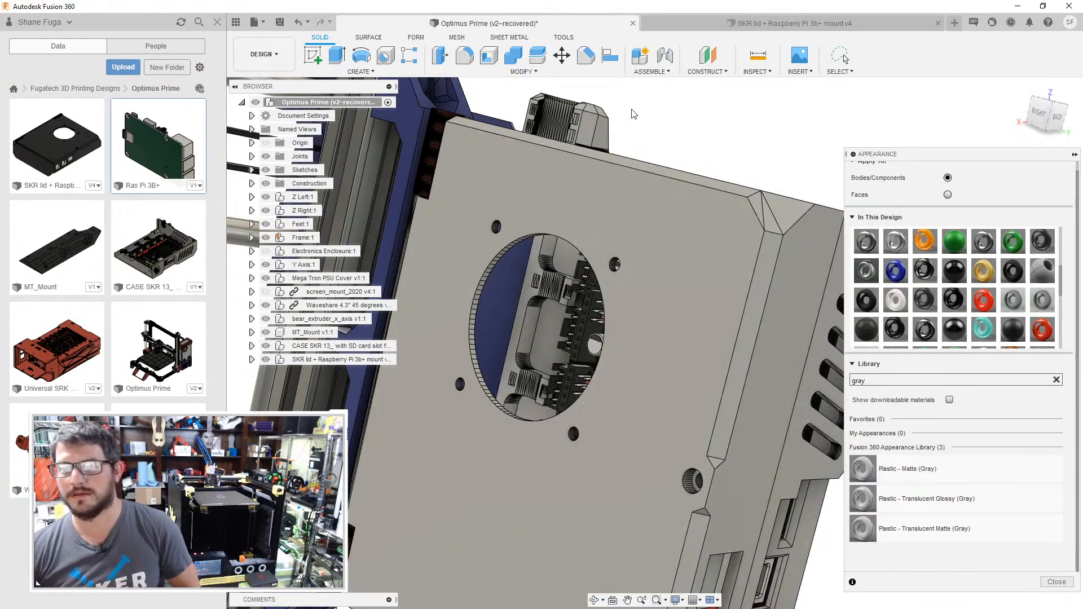
scroll(688, 131, "down", 5)
middle_click_drag(679, 151, 678, 177)
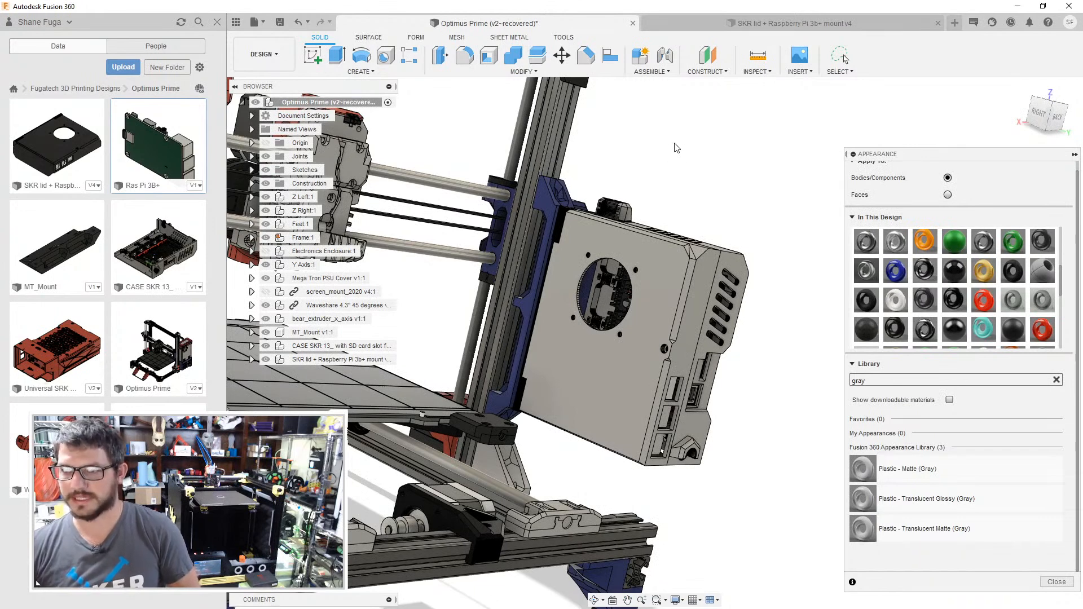
- Save the Optimus Prime assembly as a new version with the description "User Saved"
key("ctrl+s")
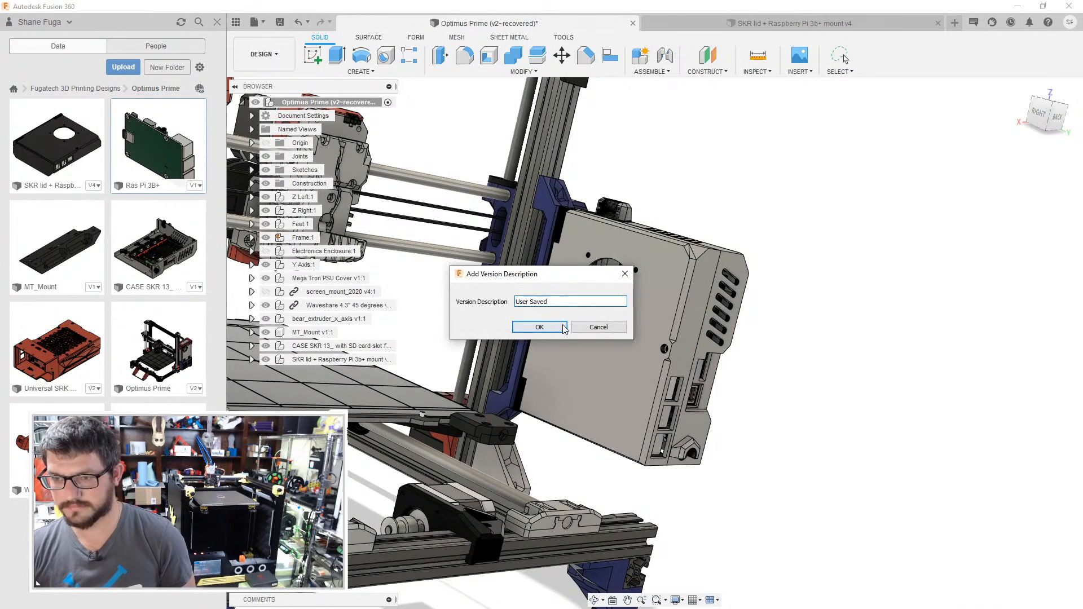
left_click(539, 327)
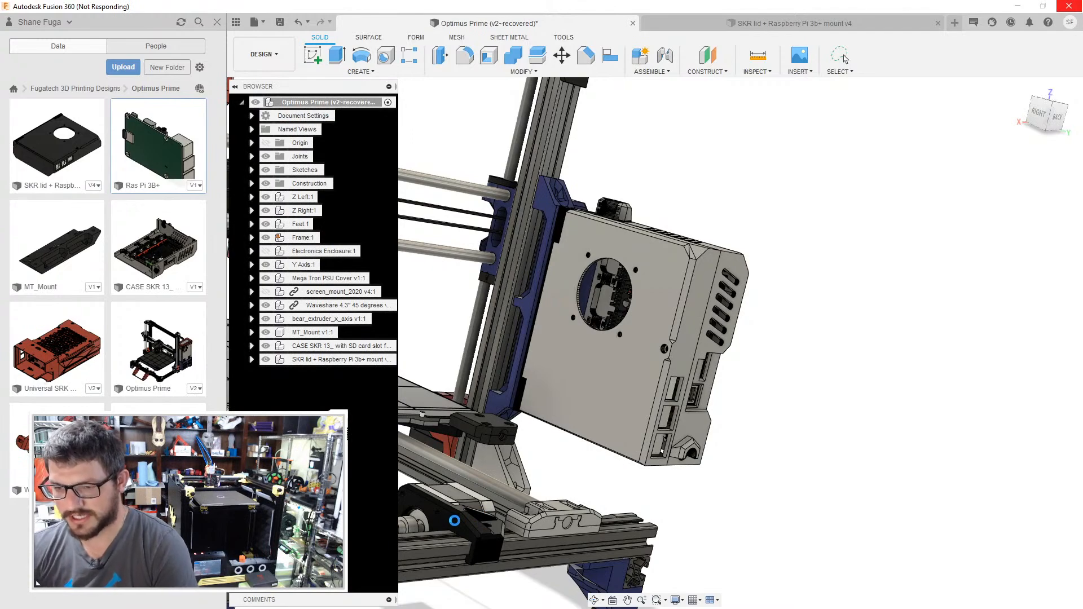
- Apply the design's blue appearance to the two black bearing holders on the smooth rod beneath the print bed
middle_click_drag(599, 458, 734, 384)
middle_click_drag(485, 398, 632, 366, "shift")
scroll(529, 385, "up", 1)
scroll(531, 382, "down", 5)
middle_click_drag(632, 367, 935, 518)
middle_click_drag(575, 449, 640, 388, "shift")
scroll(639, 388, "up", 5)
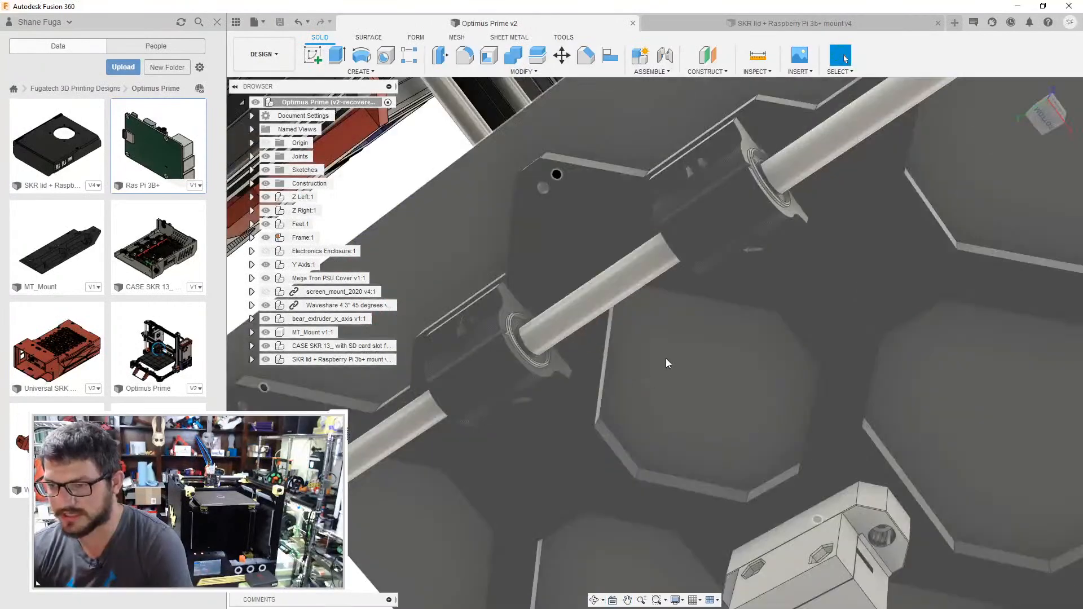
scroll(668, 363, "down", 3)
key("a")
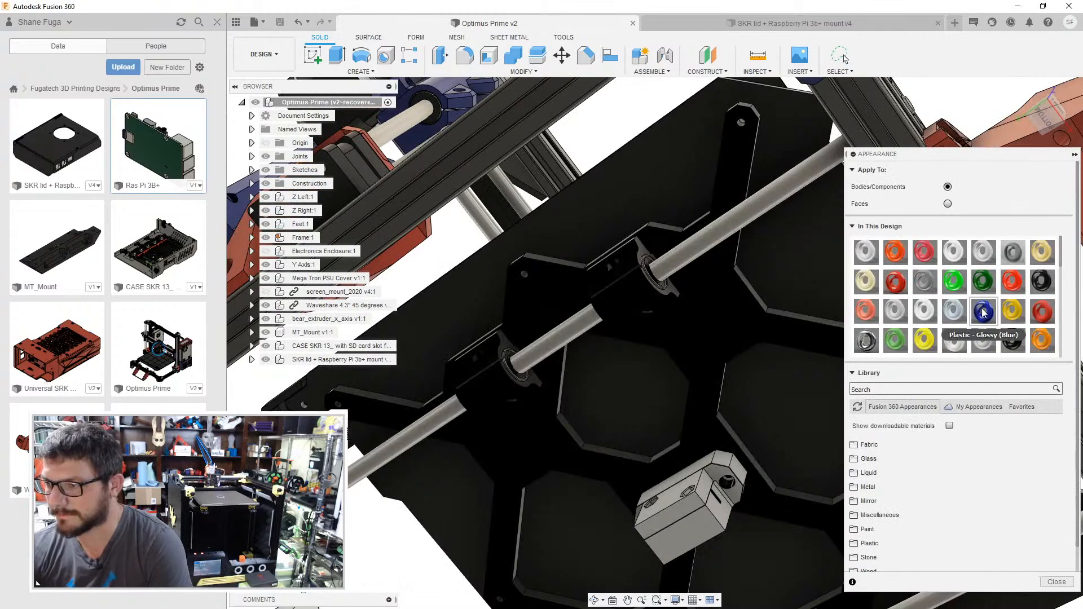
scroll(996, 287, "down", 5)
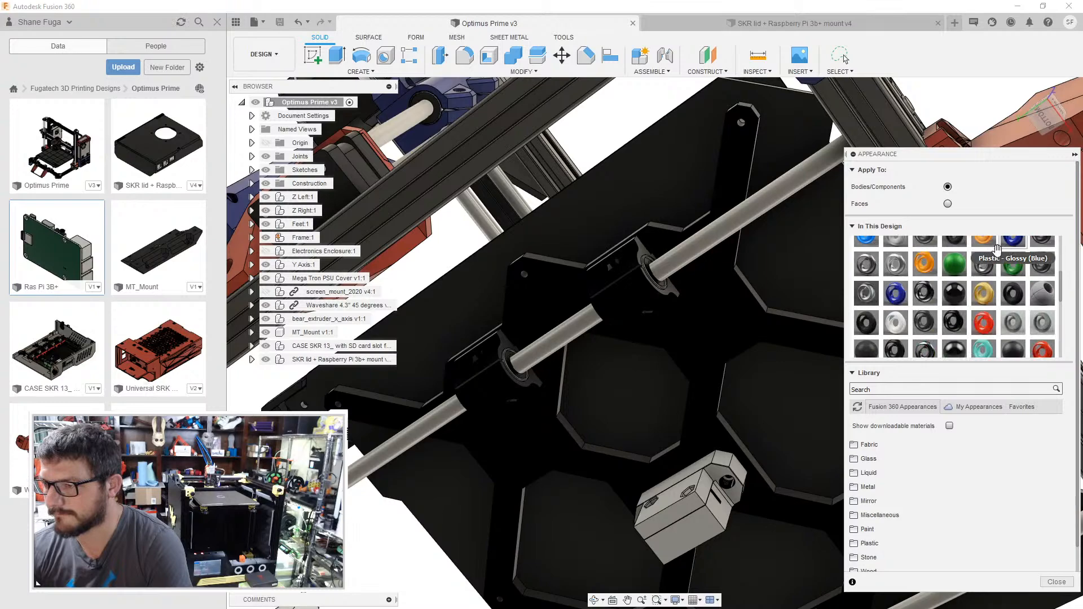
left_click_drag(861, 309, 623, 301)
left_click_drag(895, 293, 505, 384)
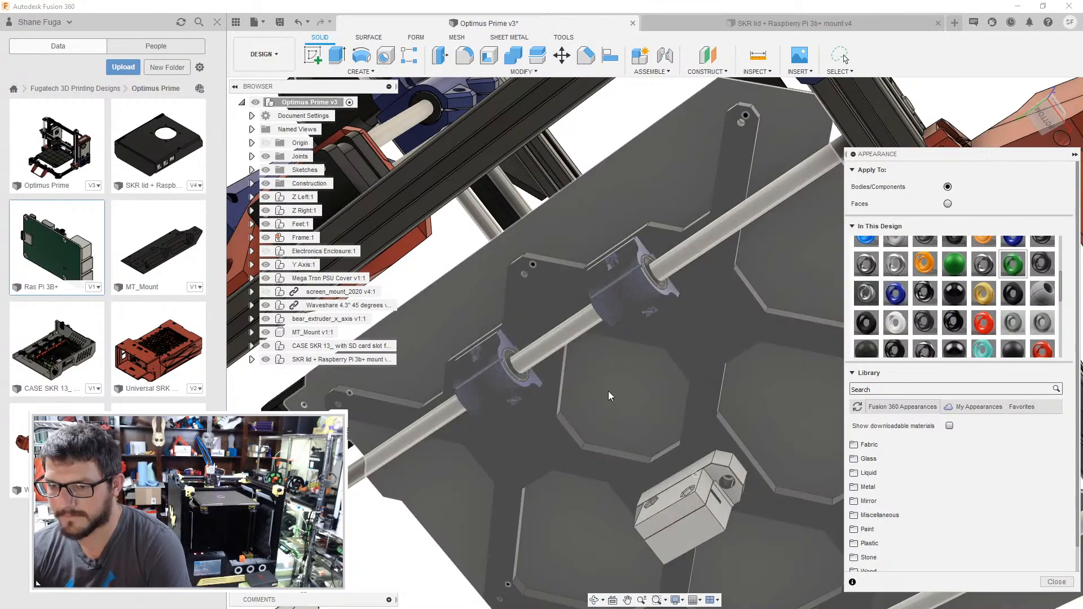
- Examine the printer from underneath, from behind and from the SKR case side to check the remaining part colours
scroll(660, 400, "up", 1)
middle_click_drag(663, 400, 540, 226)
scroll(736, 533, "down", 5)
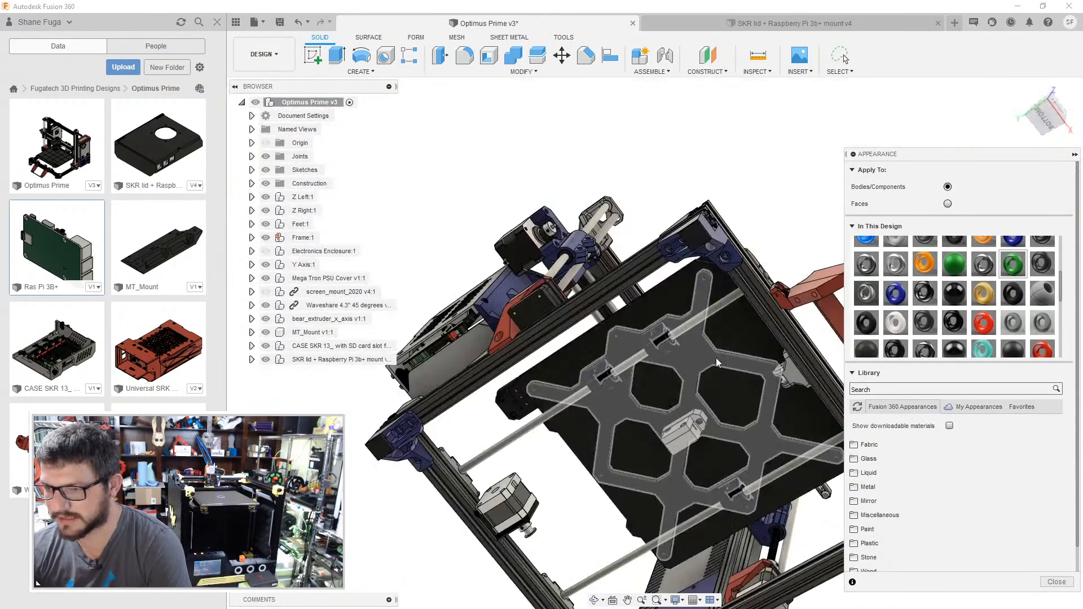
middle_click_drag(716, 358, 691, 439, "shift")
middle_click_drag(619, 488, 771, 467, "shift")
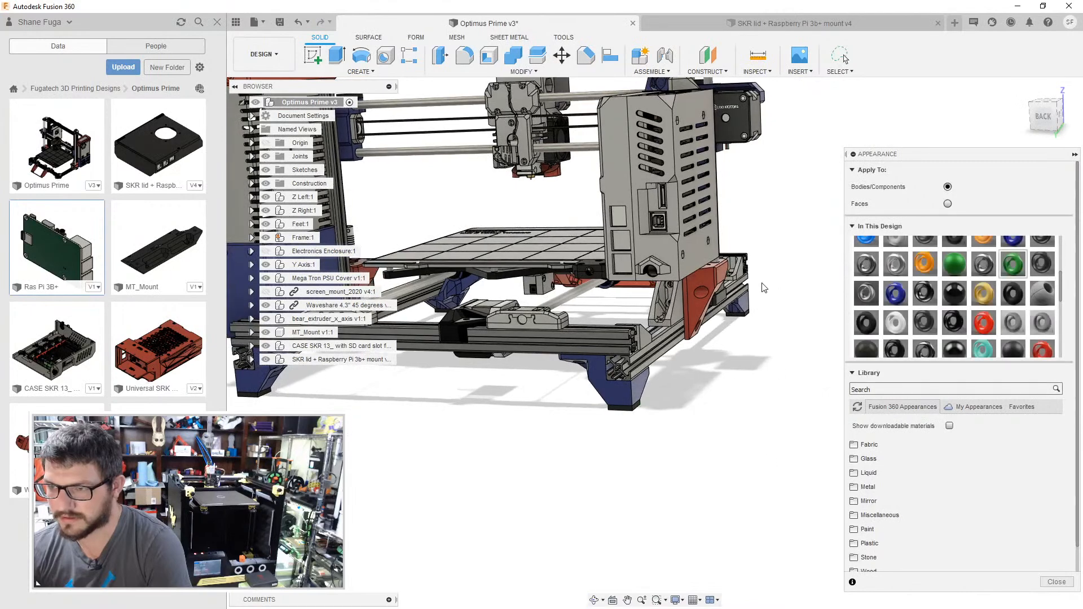
middle_click_drag(735, 405, 556, 489, "shift")
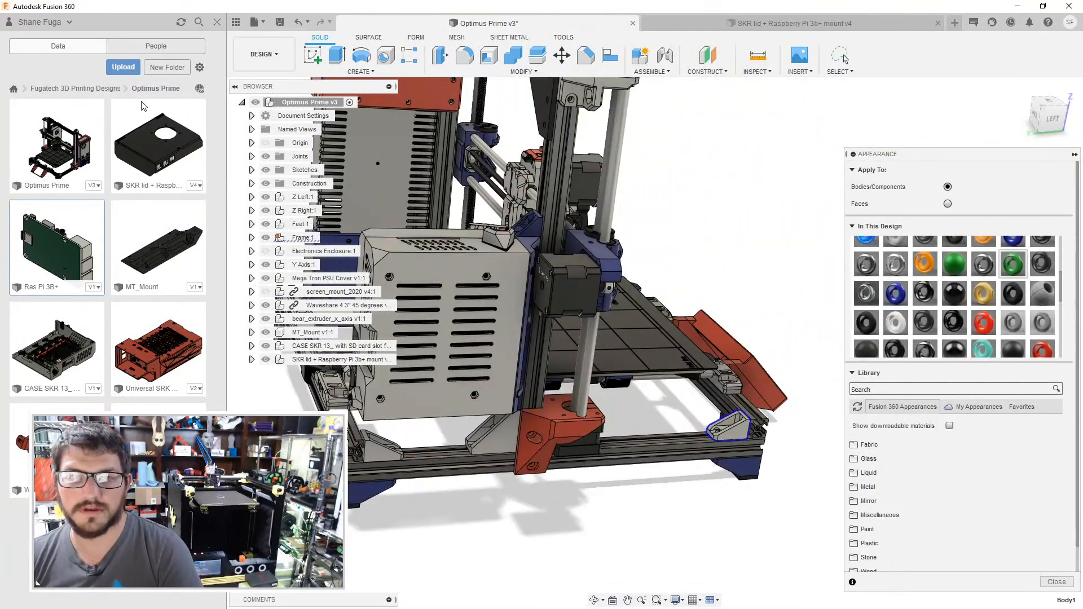
- Open the Mega Tron i3 folder of the Fugatech 3D Printing Designs project and look through all of its parts
left_click(97, 90)
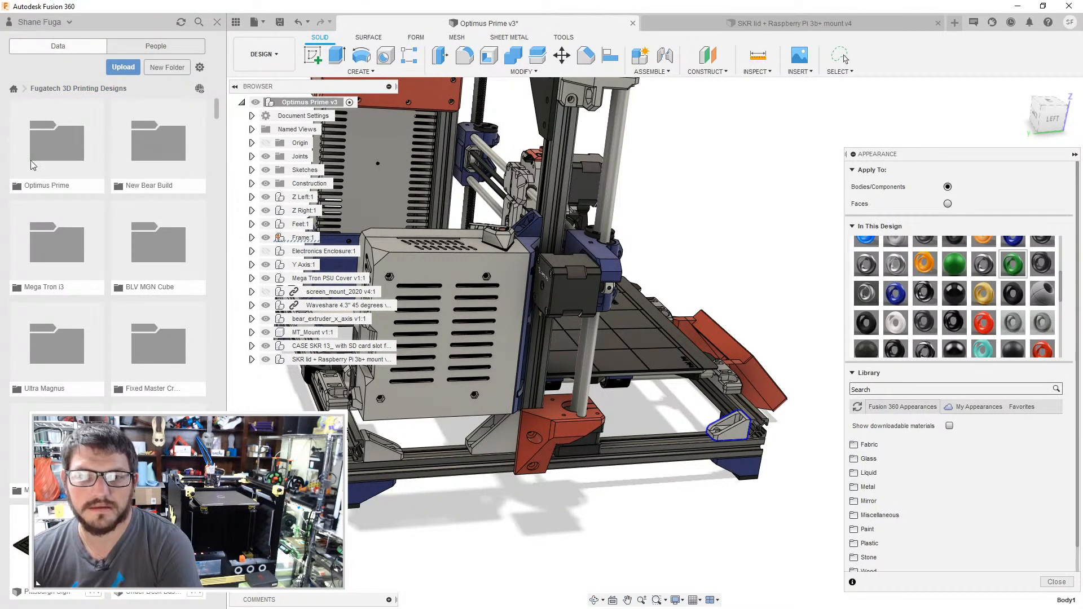
double_click(52, 244)
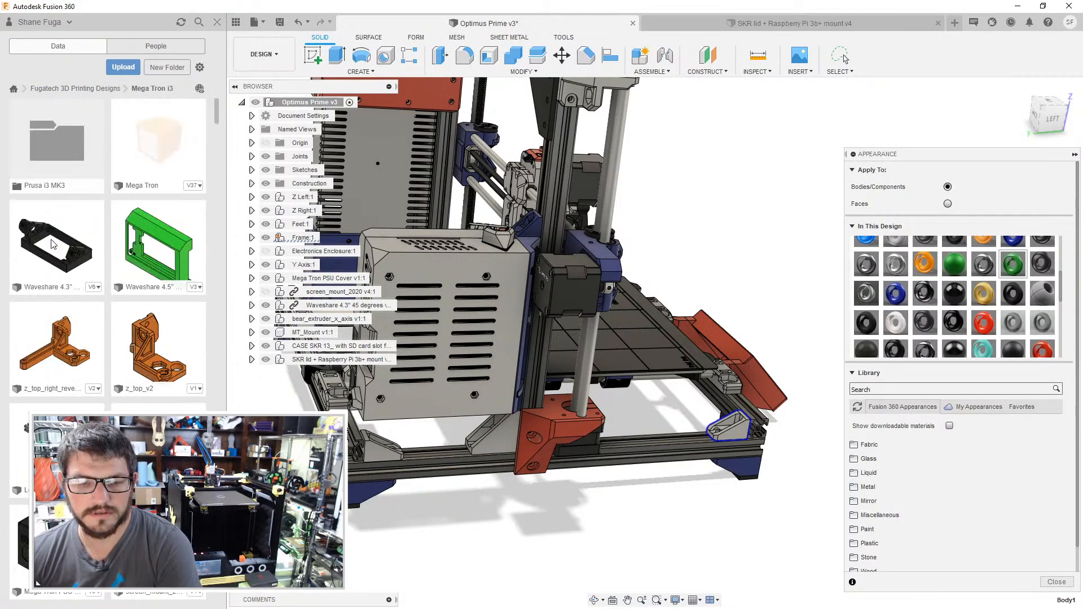
scroll(140, 260, "down", 2)
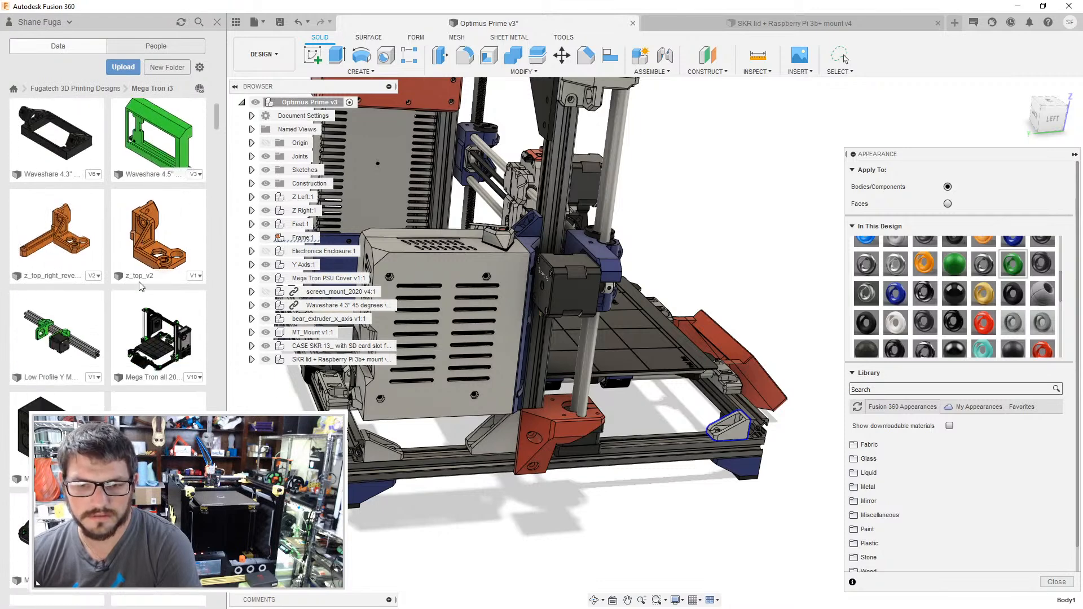
scroll(157, 367, "down", 3)
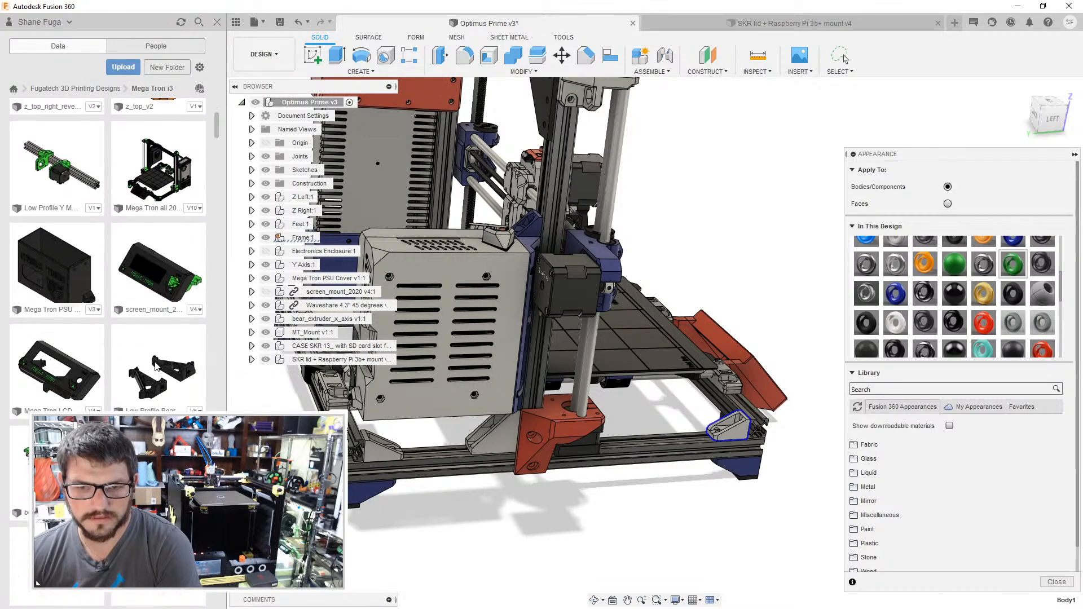
scroll(157, 366, "down", 4)
scroll(157, 354, "up", 5)
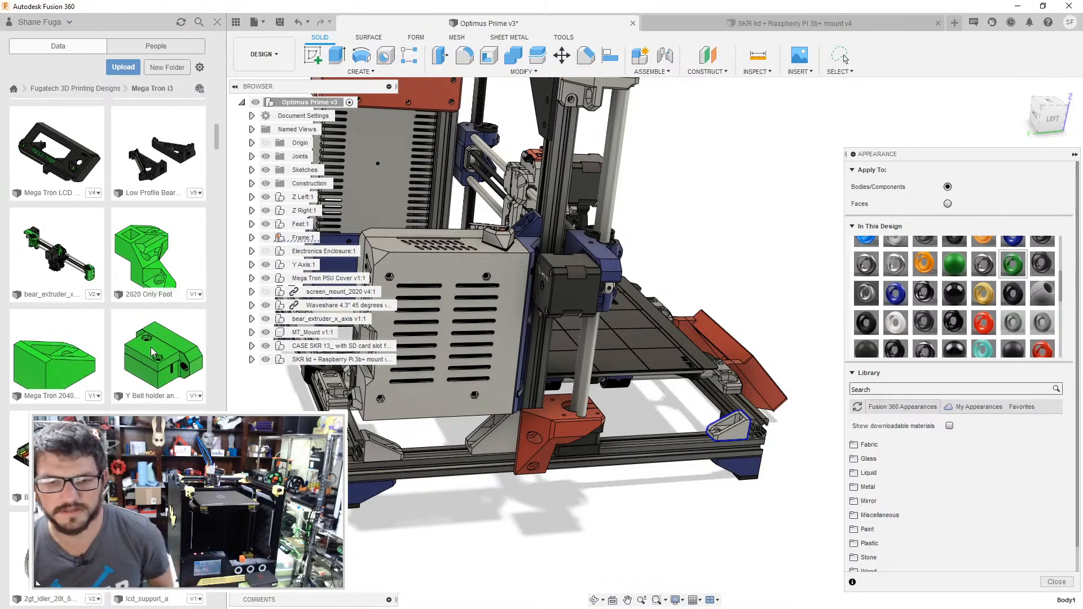
scroll(123, 288, "down", 10)
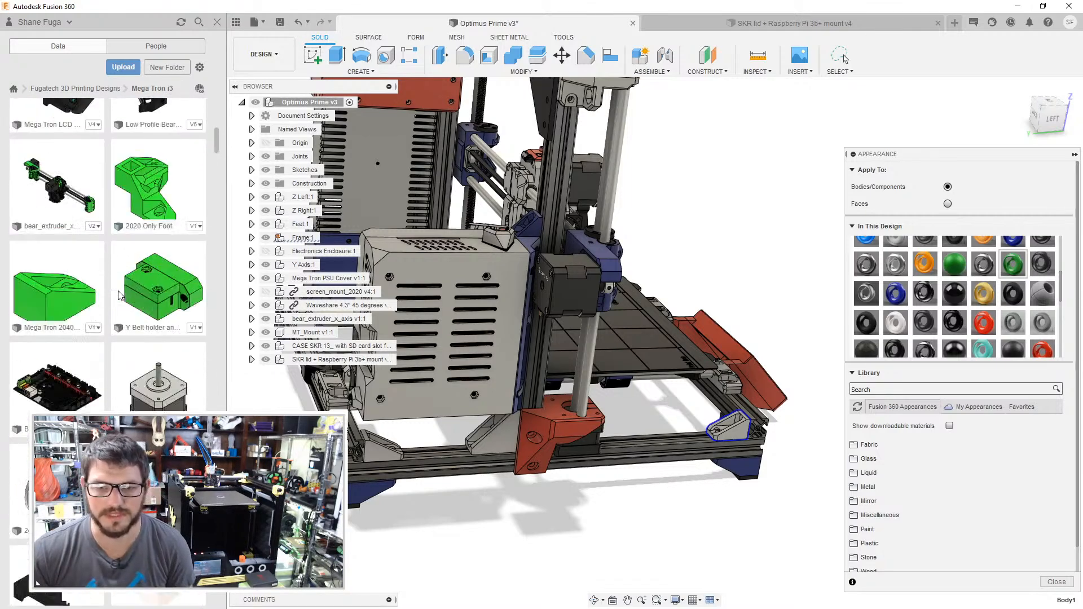
scroll(123, 289, "down", 8)
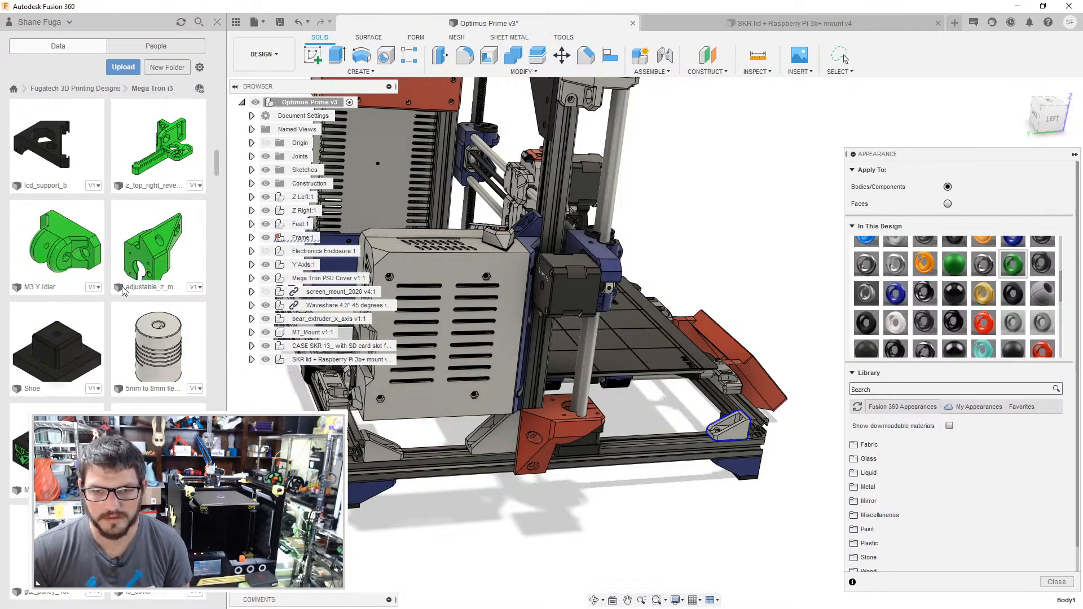
scroll(124, 289, "down", 10)
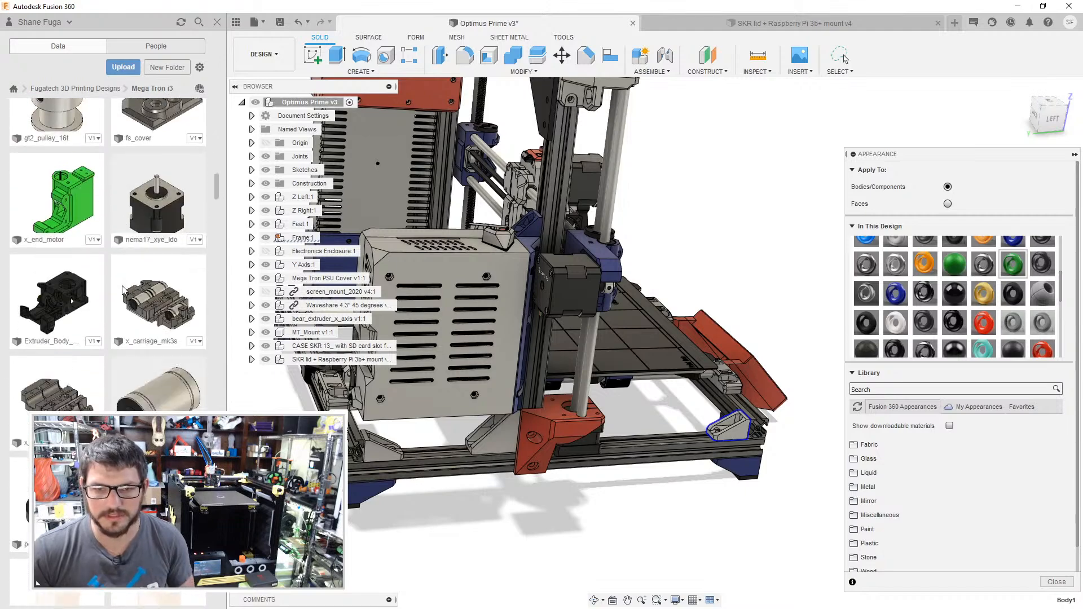
scroll(151, 296, "down", 3)
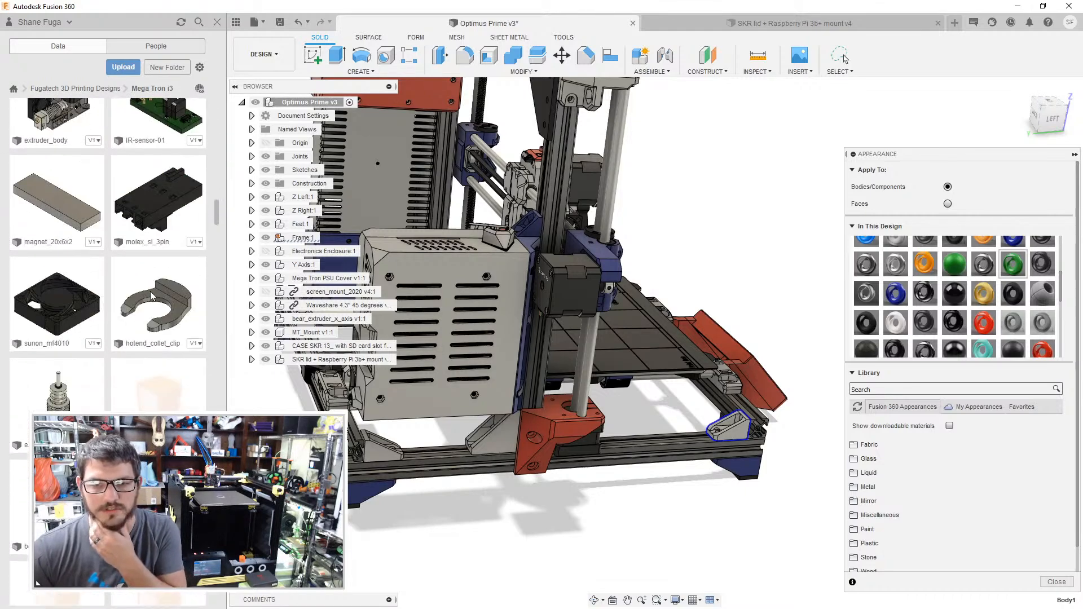
scroll(151, 296, "down", 10)
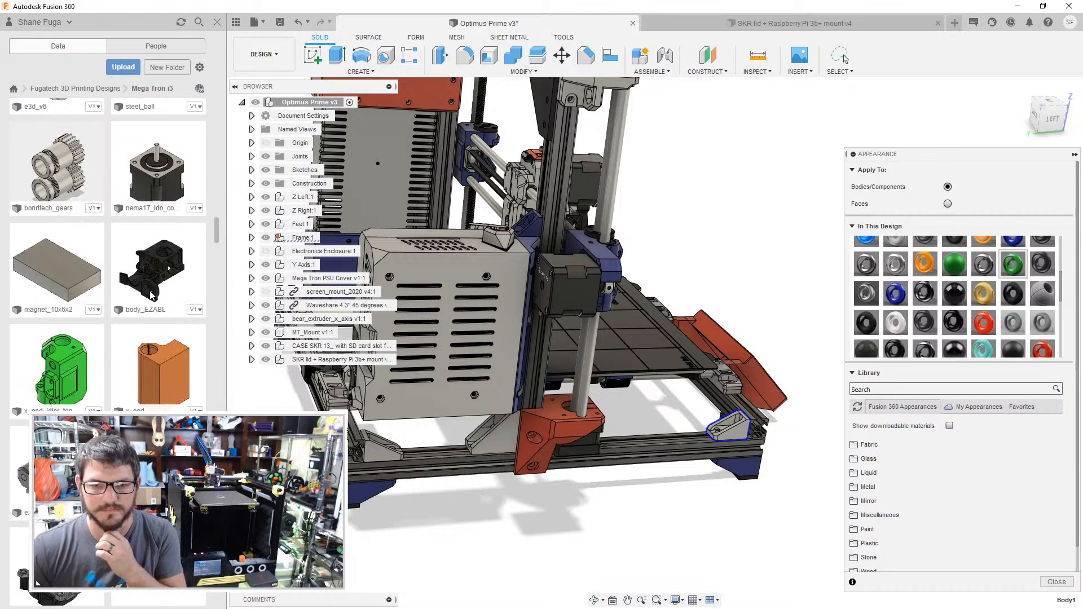
scroll(151, 296, "down", 10)
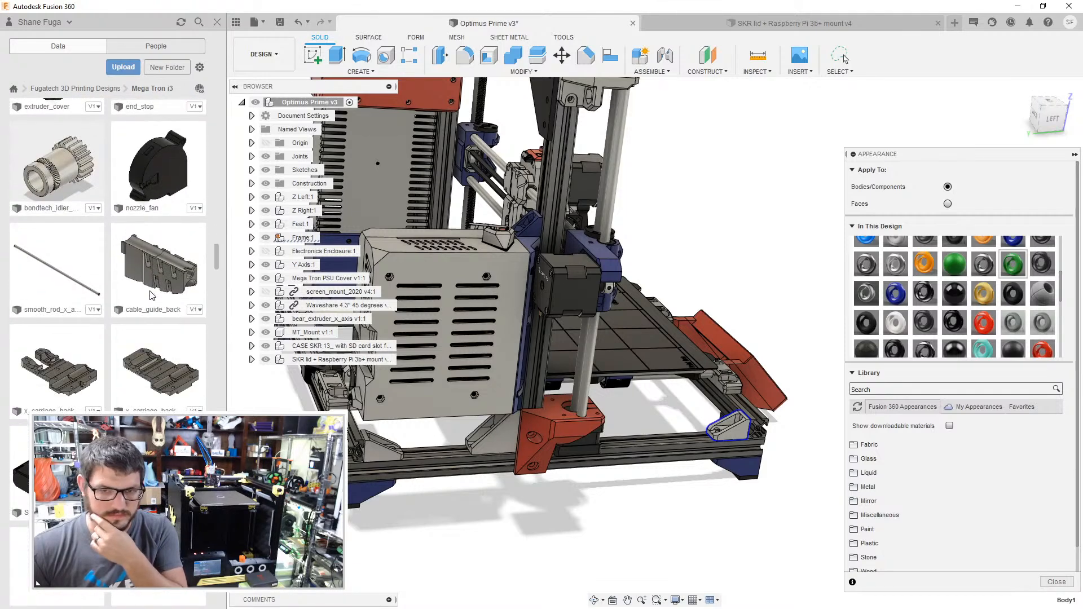
scroll(149, 293, "down", 8)
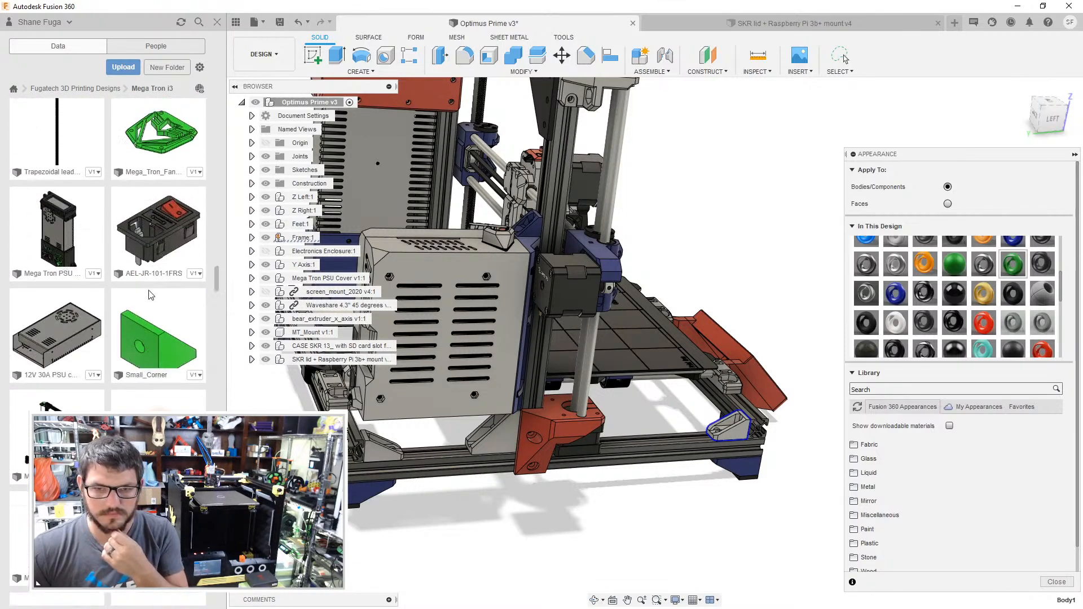
scroll(151, 293, "down", 4)
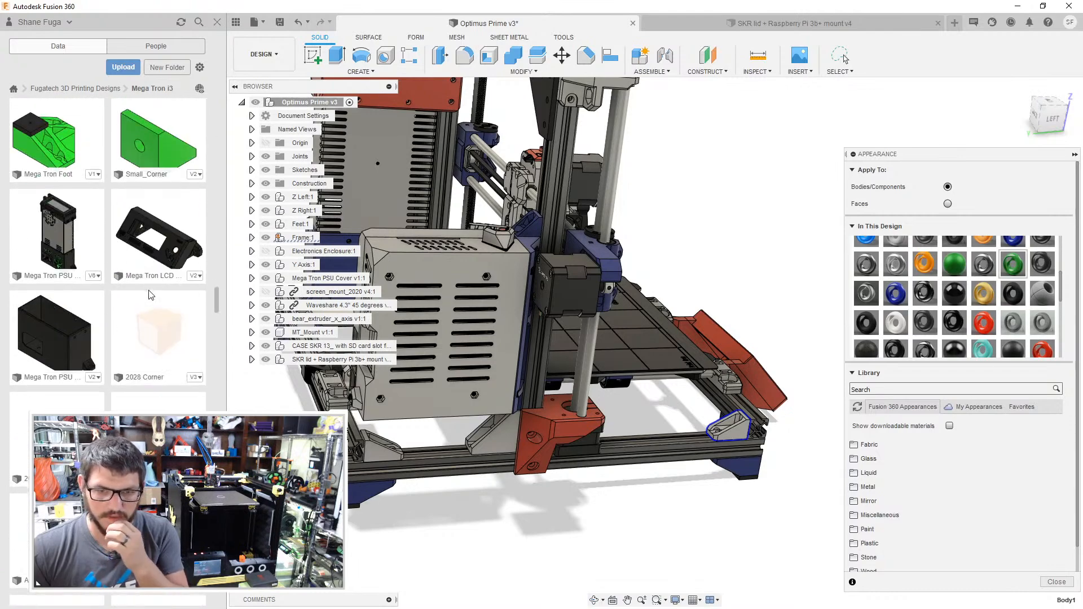
scroll(150, 294, "down", 5)
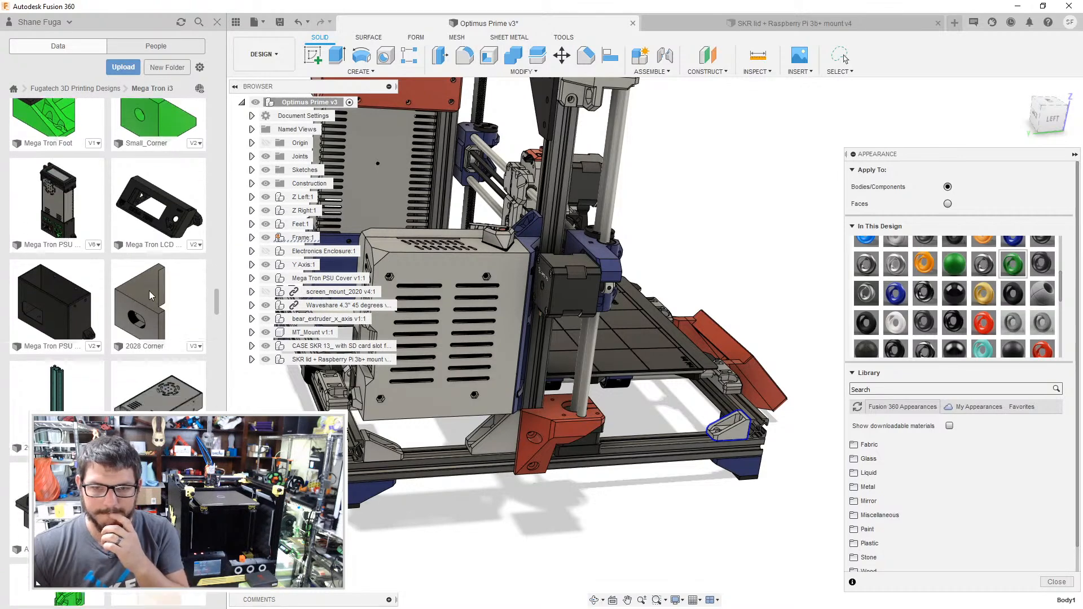
scroll(151, 298, "down", 6)
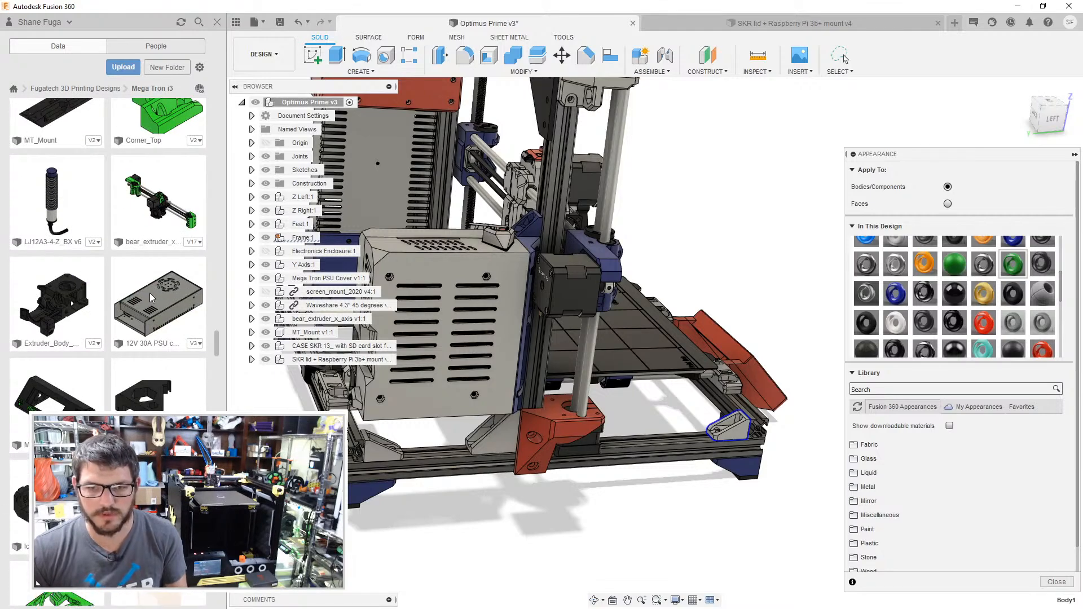
scroll(150, 298, "down", 3)
scroll(151, 296, "down", 3)
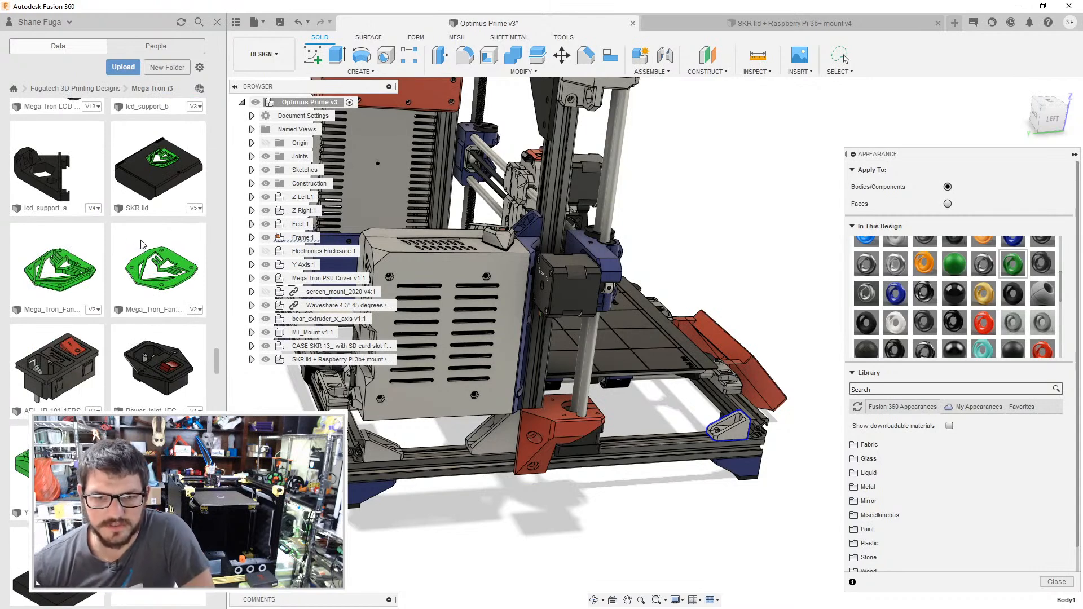
scroll(141, 244, "down", 4)
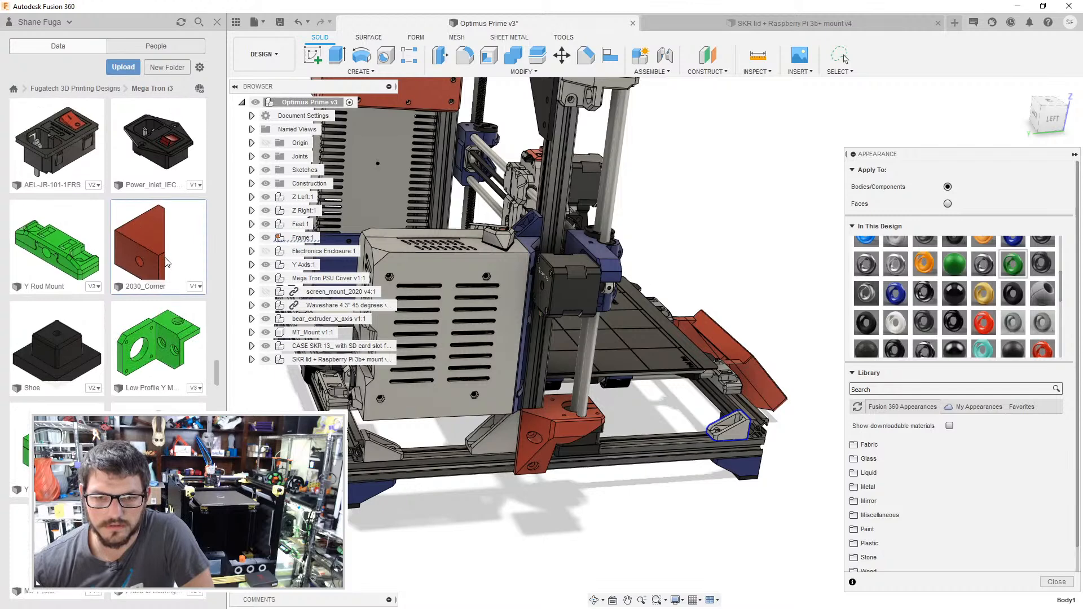
scroll(167, 263, "down", 3)
scroll(167, 262, "down", 6)
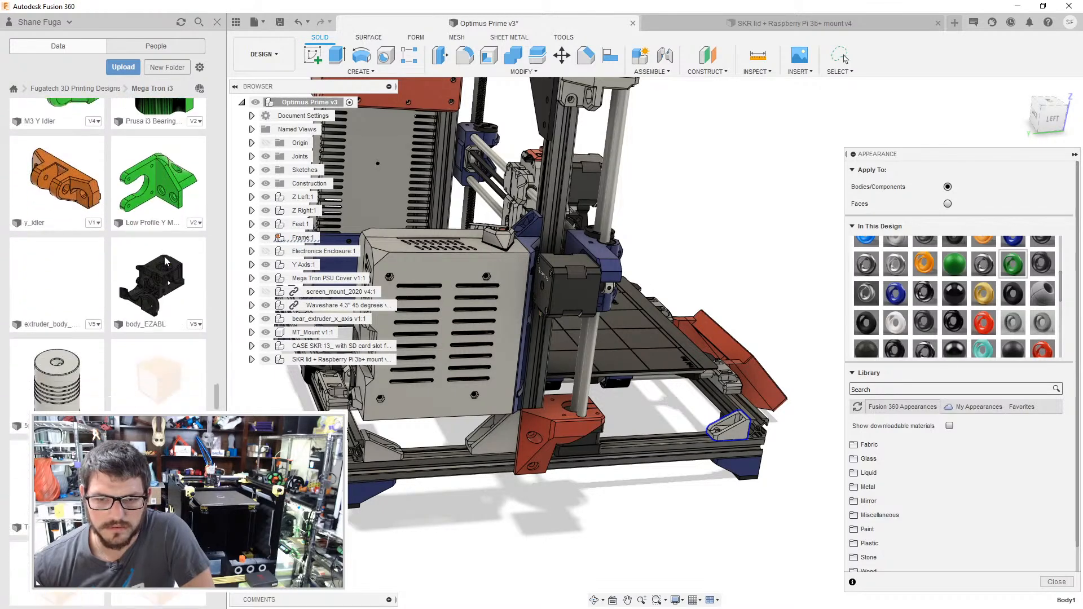
scroll(167, 261, "down", 4)
scroll(166, 261, "up", 4)
scroll(167, 261, "down", 4)
scroll(167, 261, "down", 10)
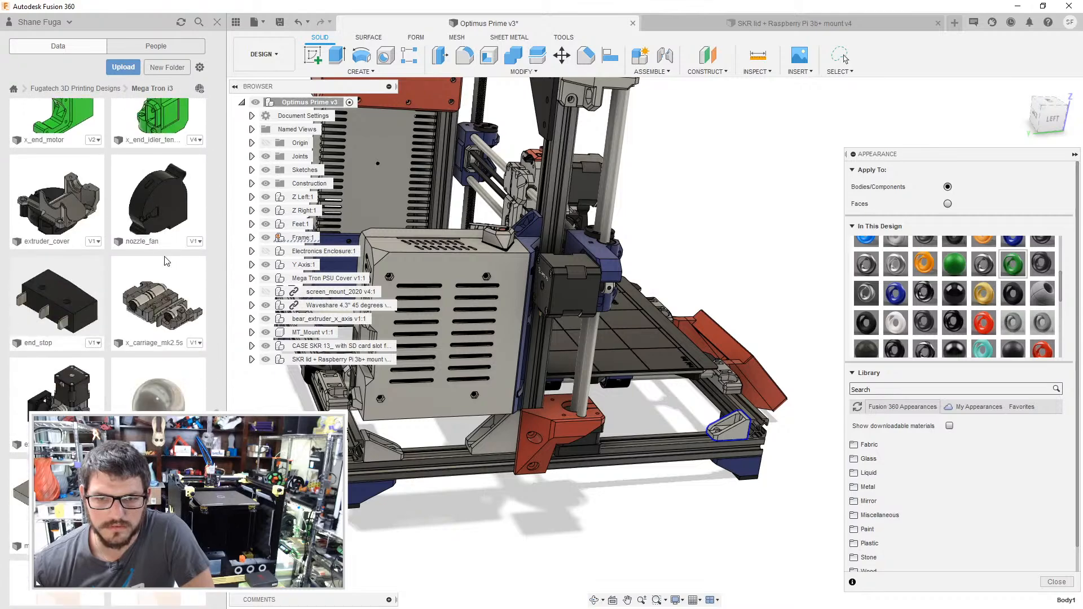
scroll(167, 261, "down", 10)
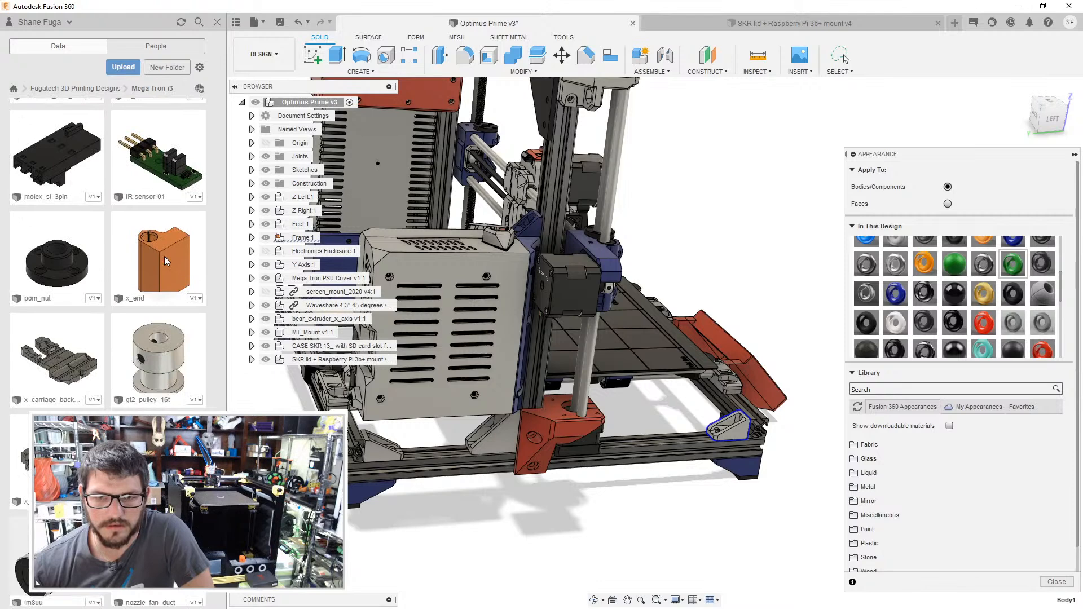
scroll(167, 261, "down", 5)
scroll(167, 261, "down", 5)
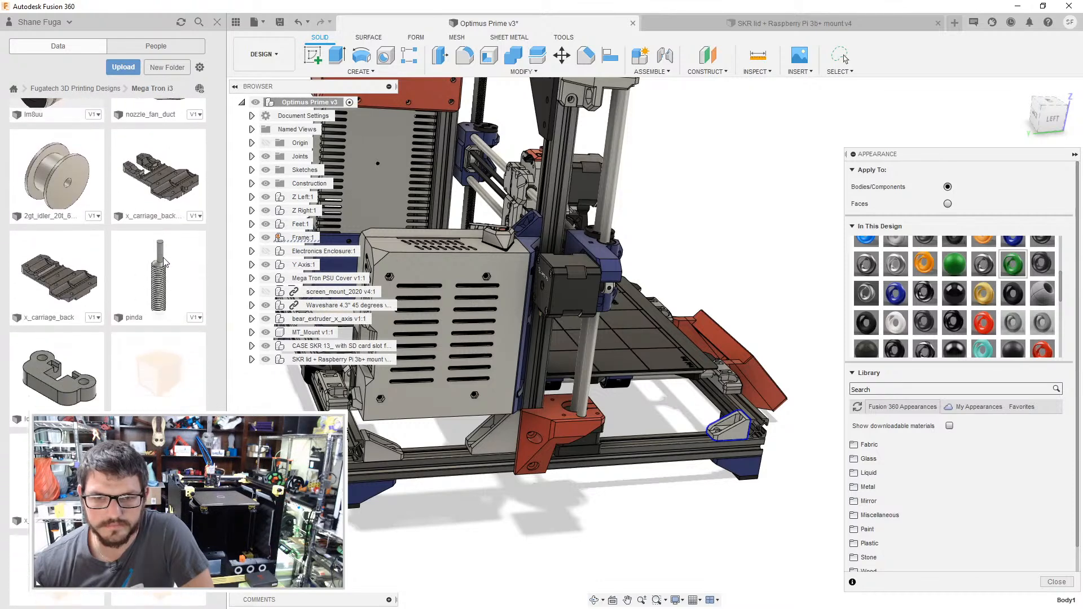
scroll(165, 262, "down", 5)
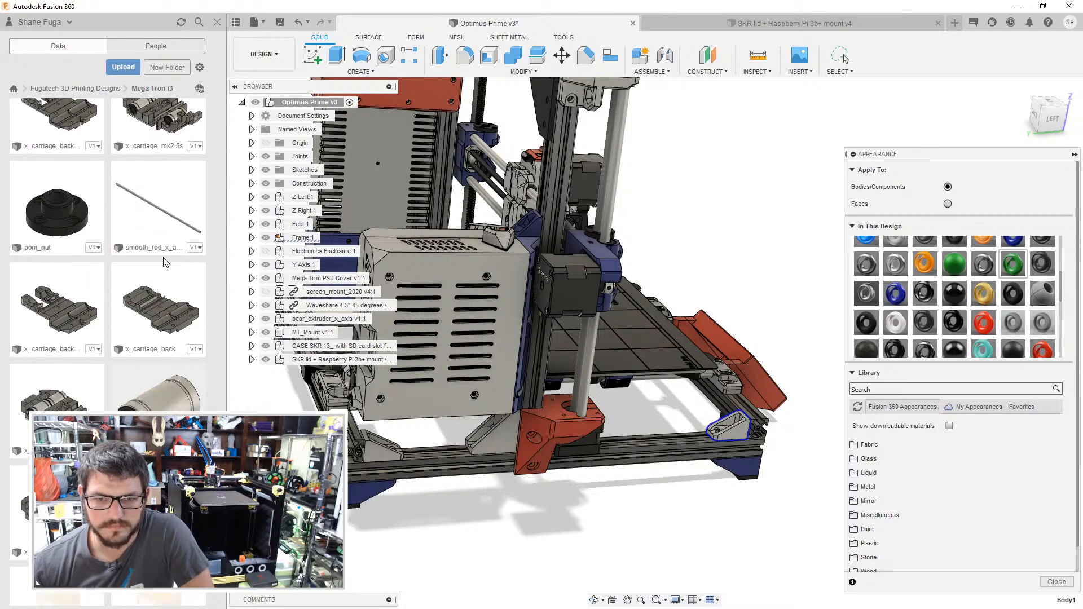
scroll(163, 261, "down", 5)
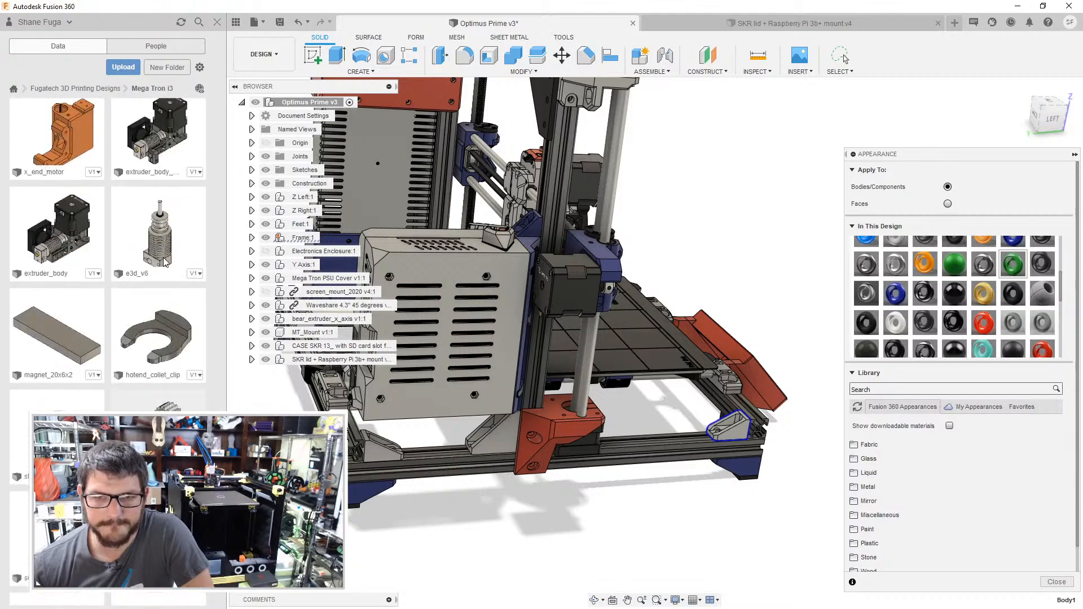
scroll(163, 261, "down", 3)
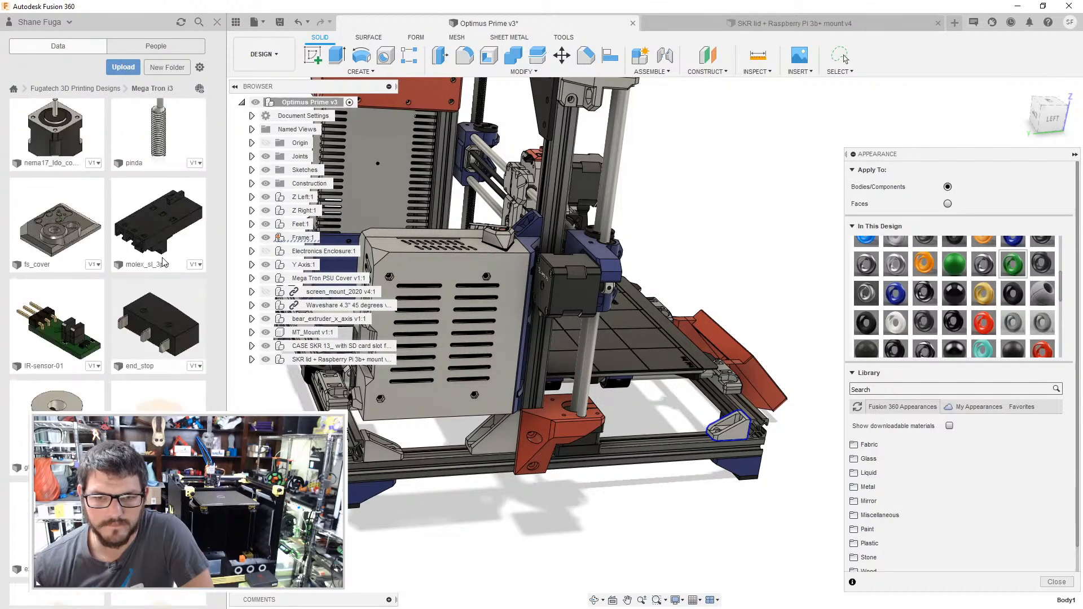
scroll(164, 262, "down", 10)
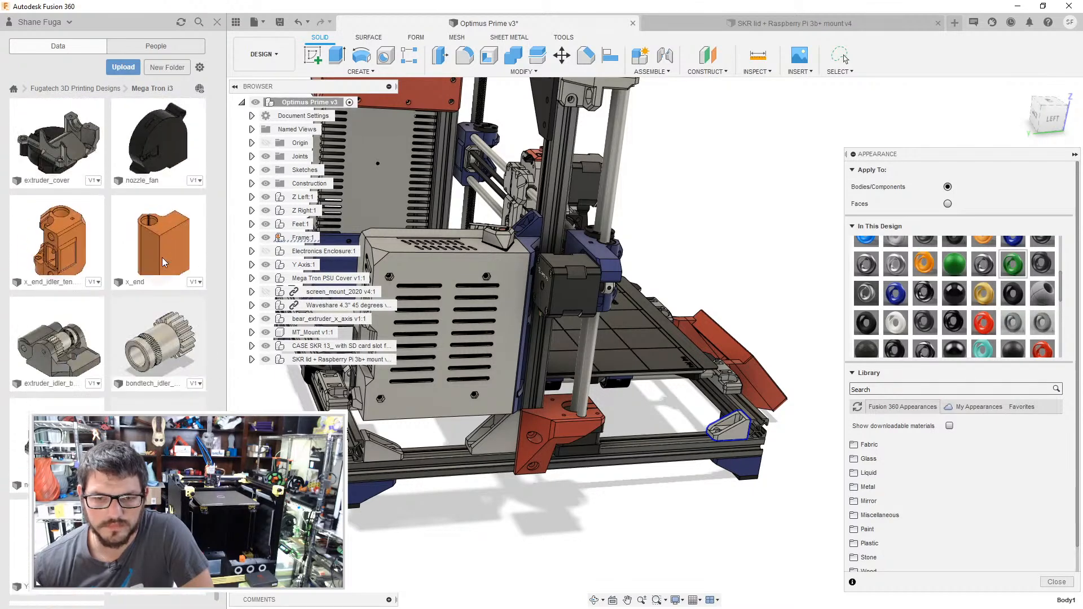
scroll(164, 262, "down", 1)
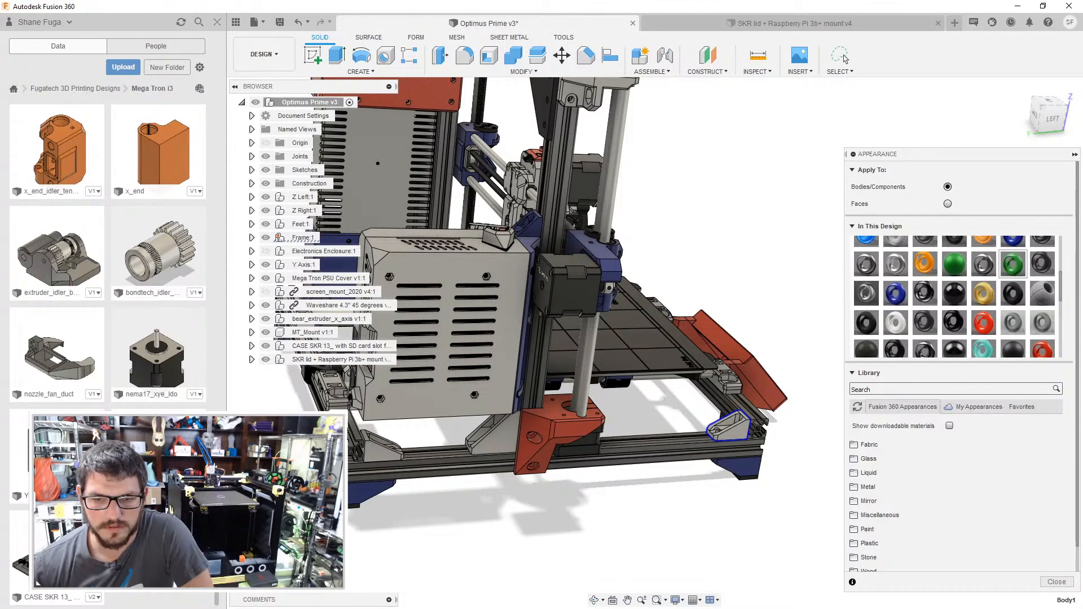
- Go back to the start of the Mega Tron i3 folder and look through its first parts again
left_click_drag(220, 595, 215, 89)
scroll(129, 148, "down", 5)
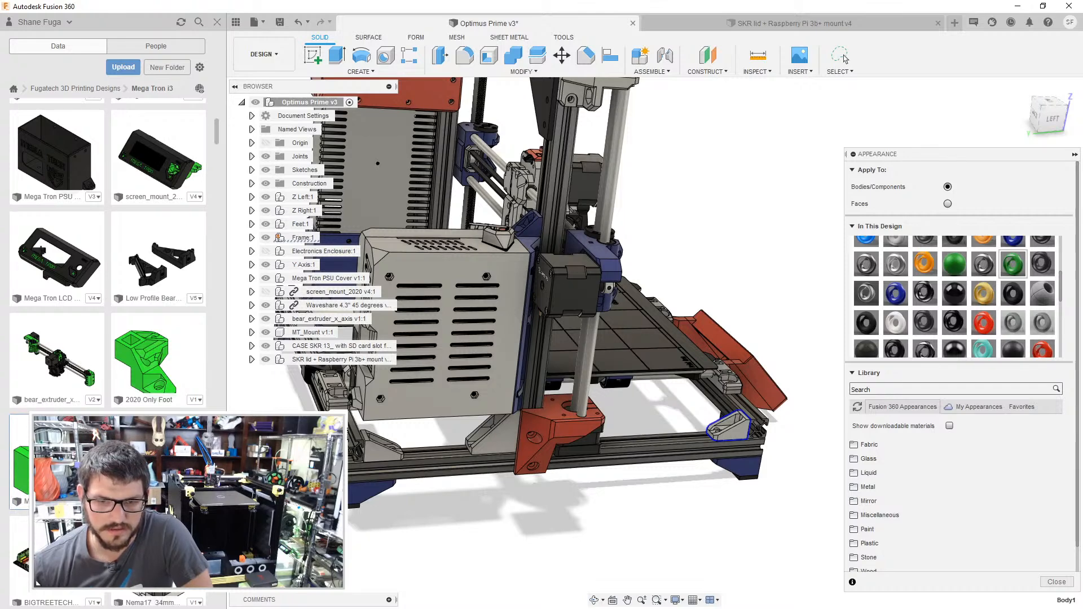
scroll(112, 237, "down", 6)
scroll(107, 254, "down", 4)
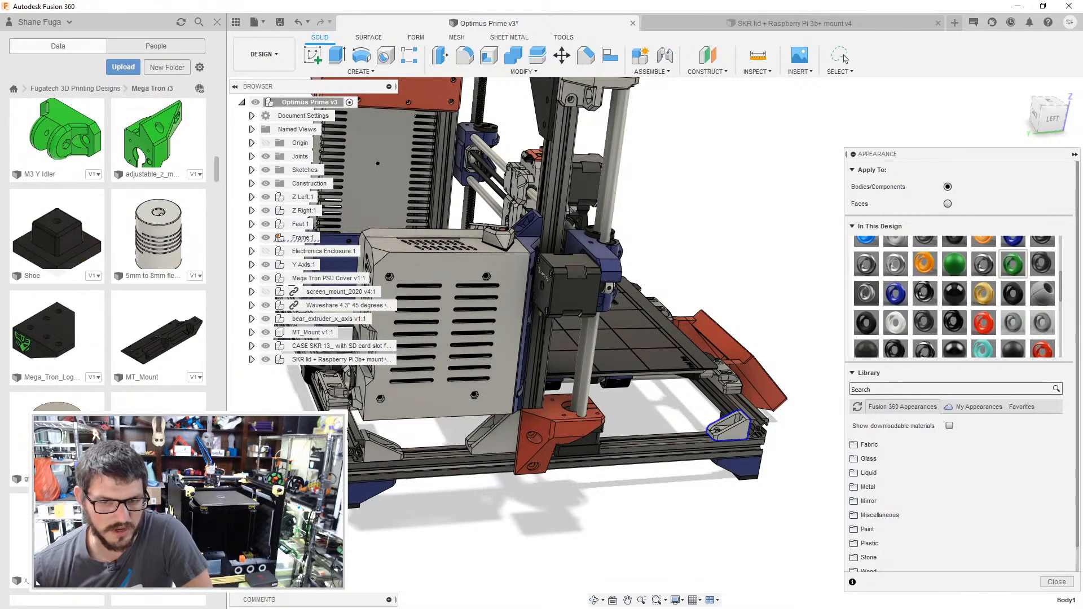
scroll(107, 254, "down", 4)
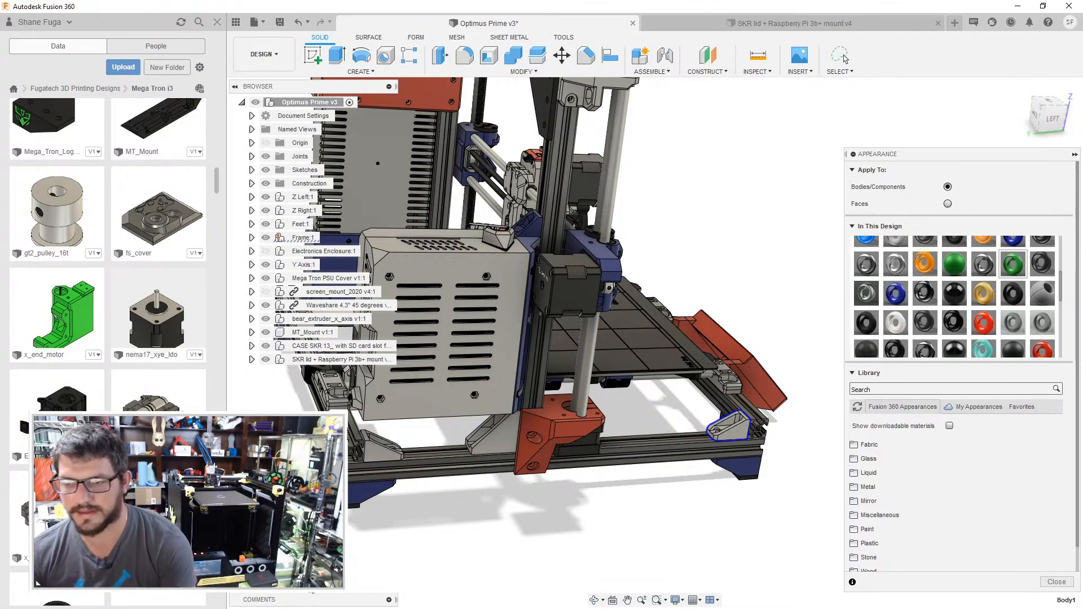
- Show the whole printer from the front at an angle and collapse the appearance settings
middle_click_drag(575, 518, 785, 291, "shift")
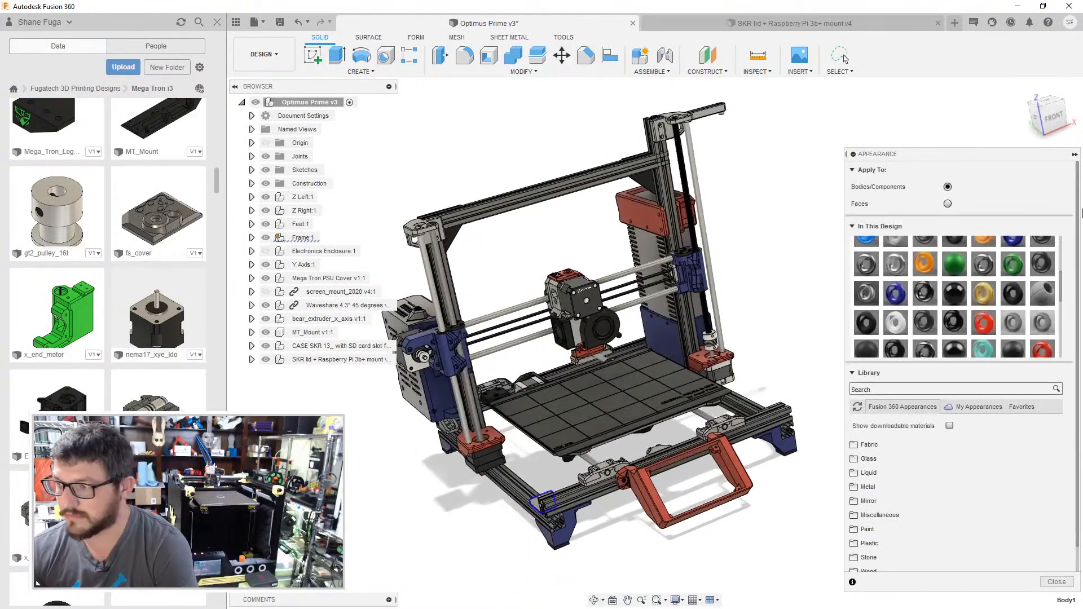
left_click(1074, 154)
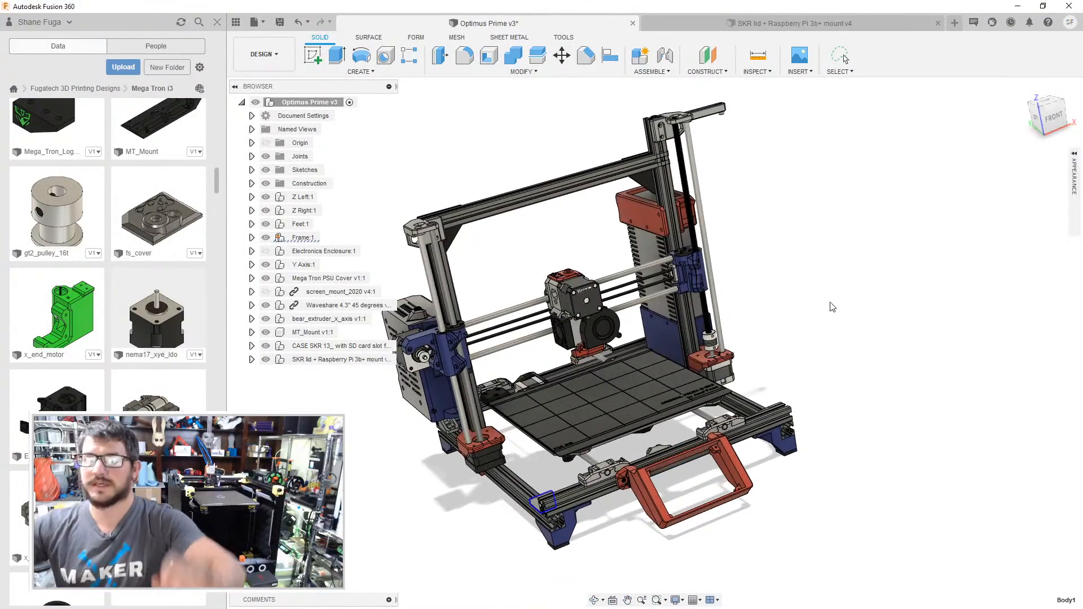